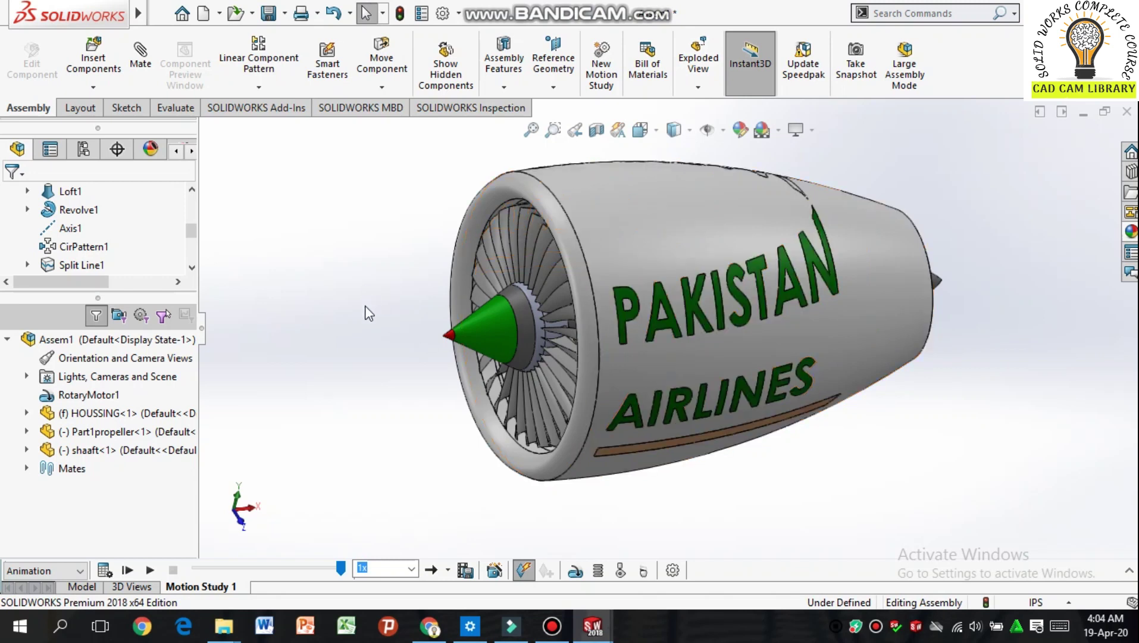
pyautogui.moveTo(430, 428); pyautogui.dragTo(855, 433, button='middle')
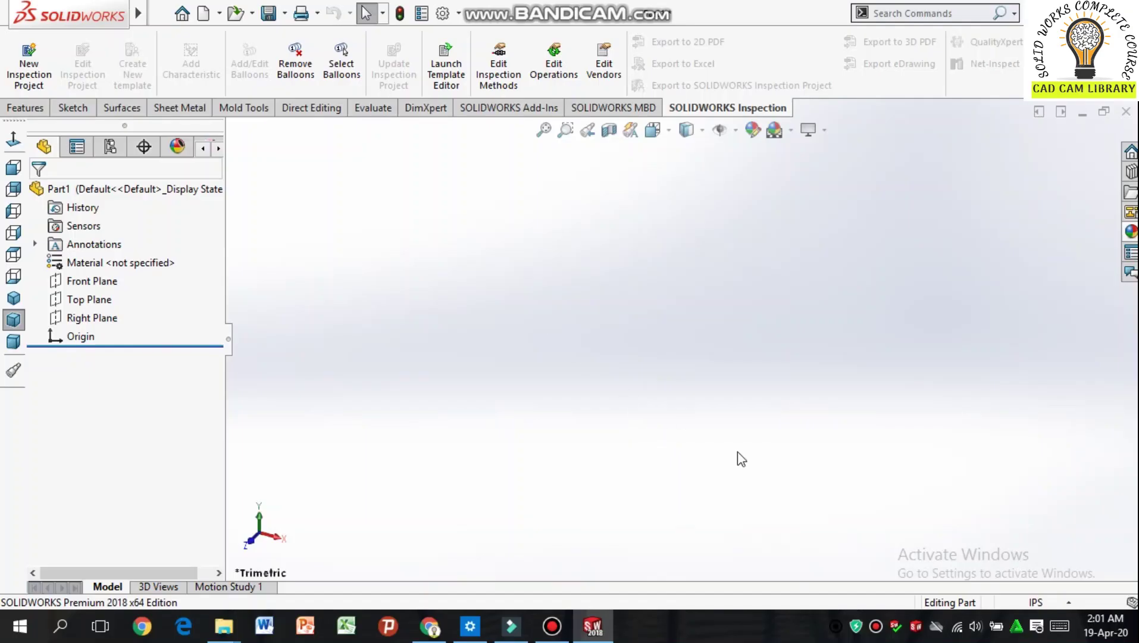
# Step: Set the document's unit system to MMGS (millimeter, gram, second)
pyautogui.click(1053, 602)
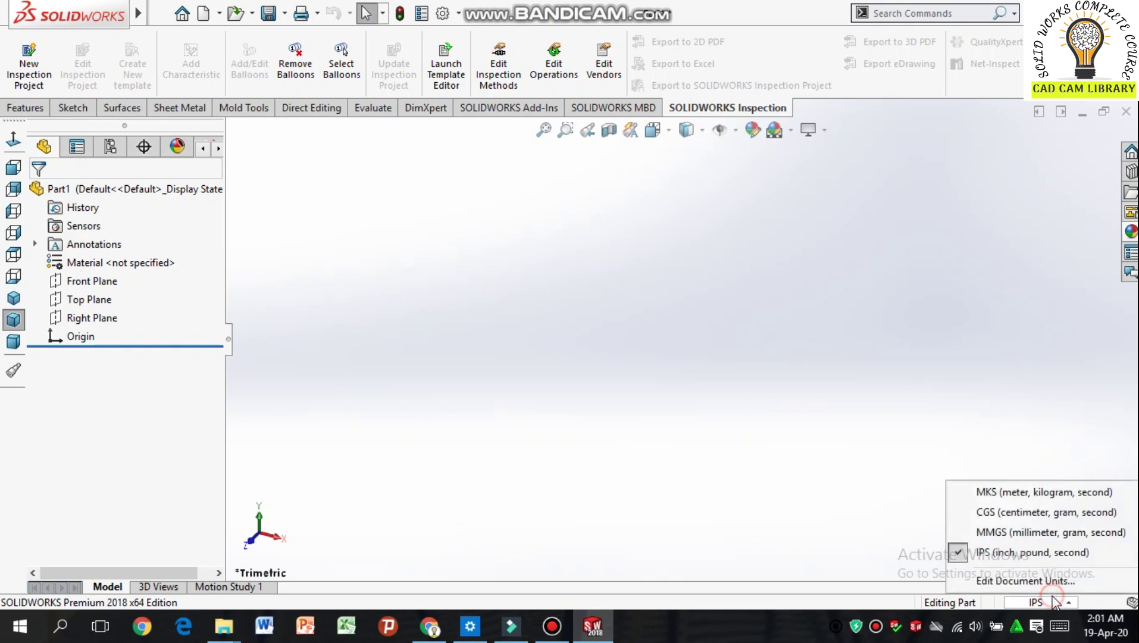
pyautogui.click(1039, 530)
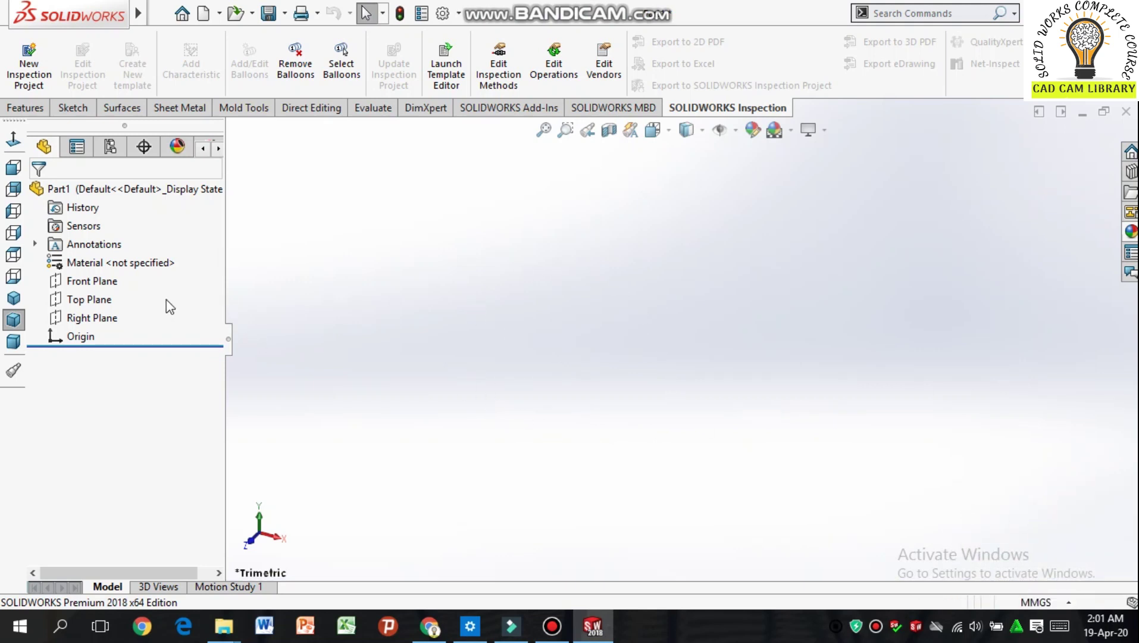
# Step: Create a reference plane offset 60 mm above the Top Plane
pyautogui.click(90, 301)
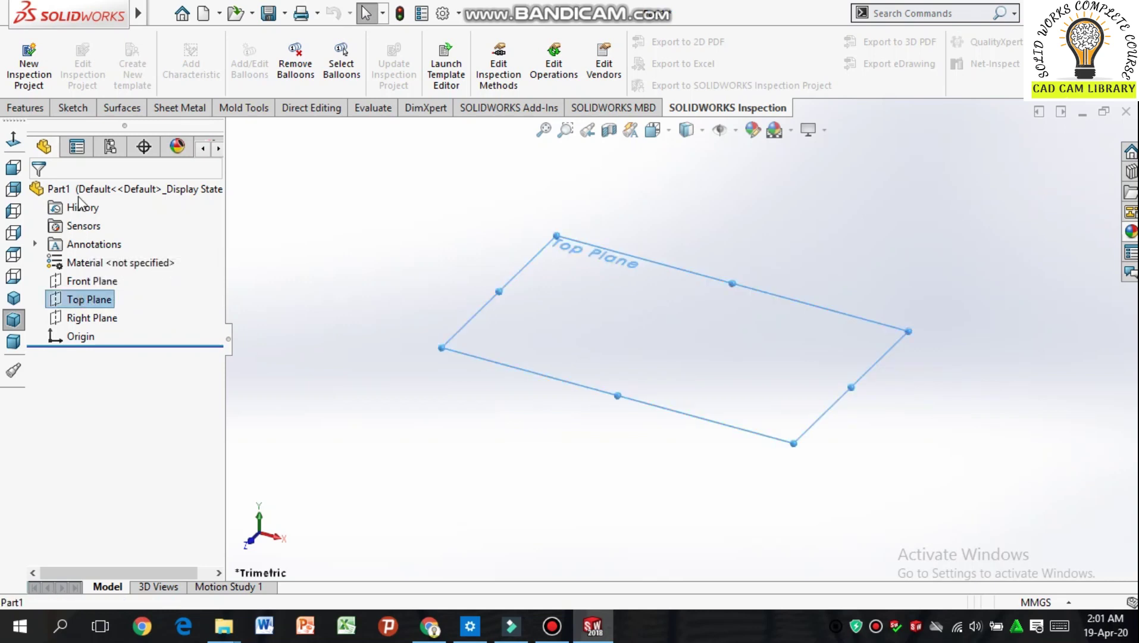
pyautogui.click(19, 107)
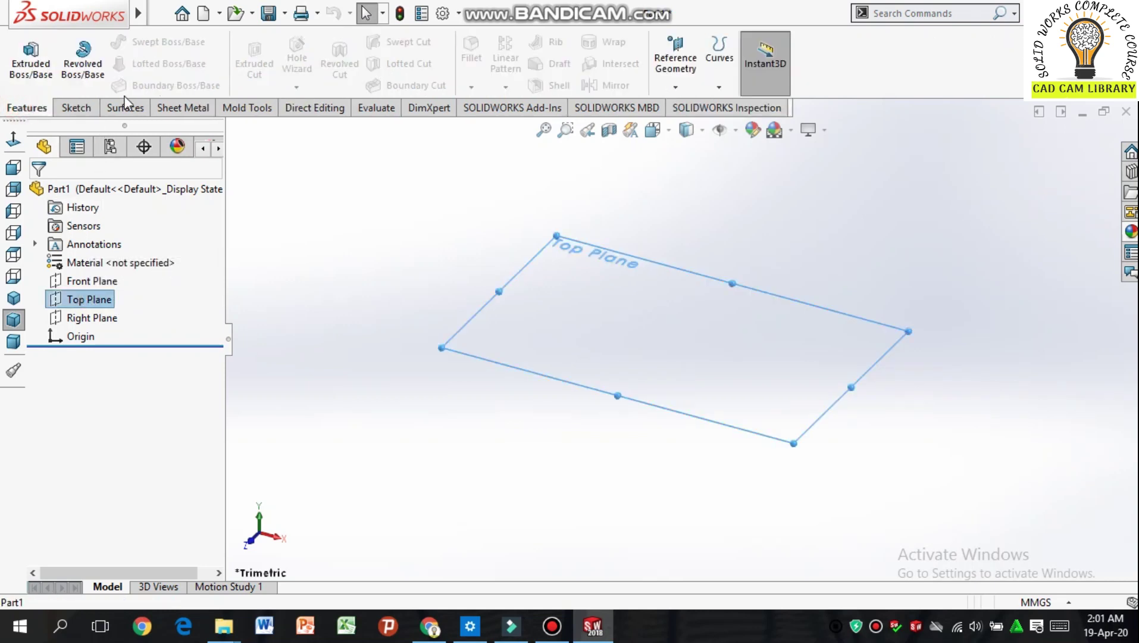
pyautogui.click(674, 87)
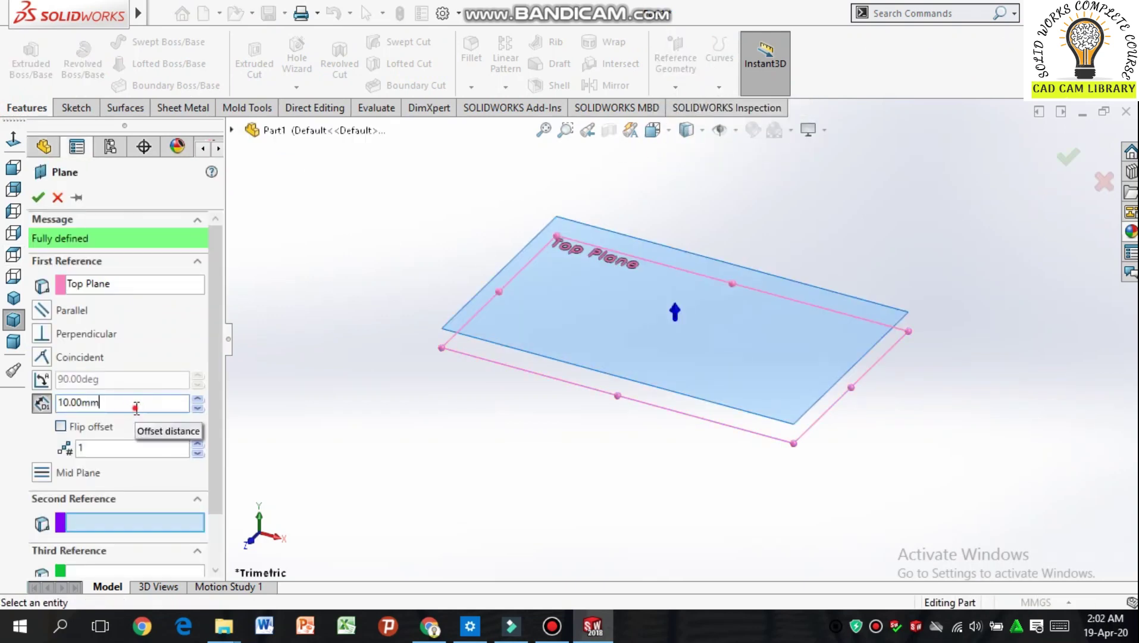
pyautogui.press('Return')
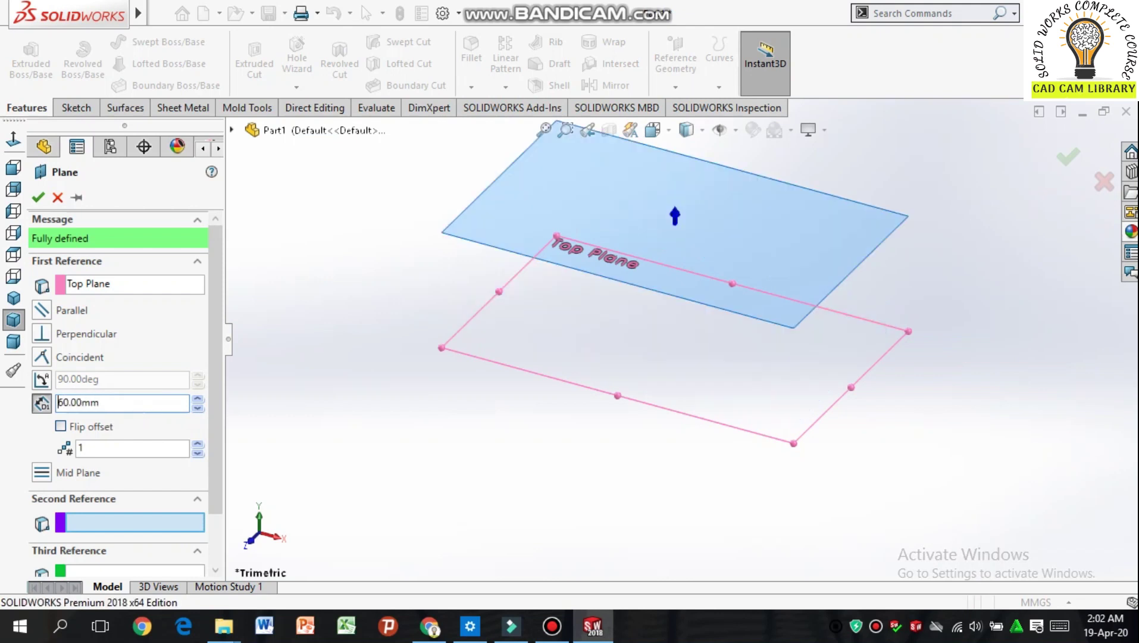
pyautogui.click(38, 197)
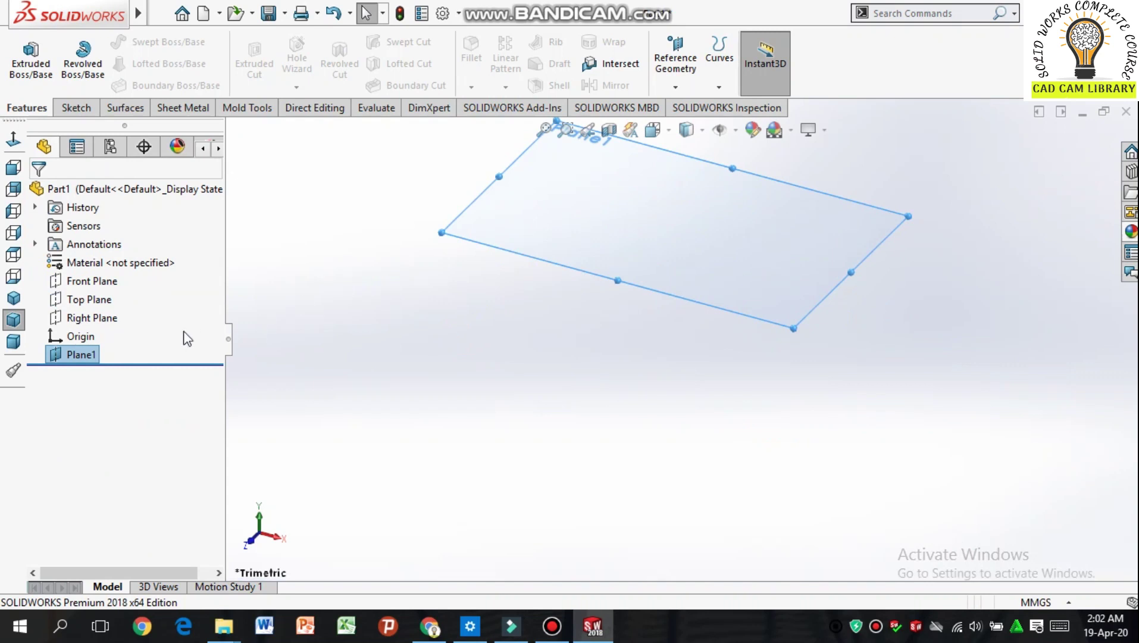
# Step: Create a second reference plane offset 110 mm above Plane1
pyautogui.click(82, 356)
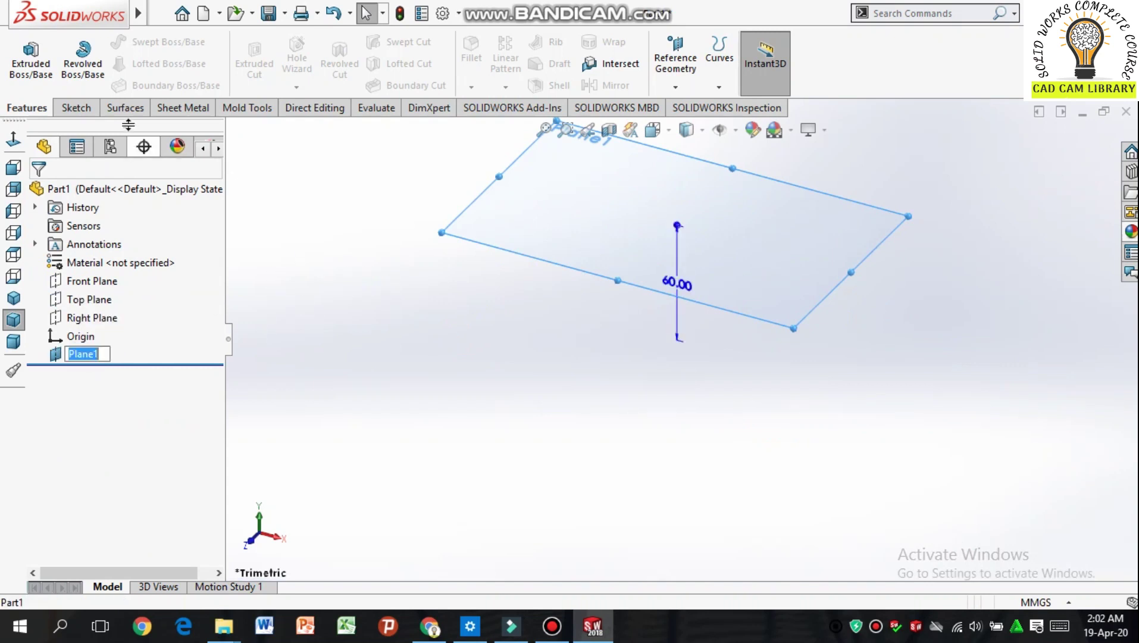
pyautogui.click(676, 87)
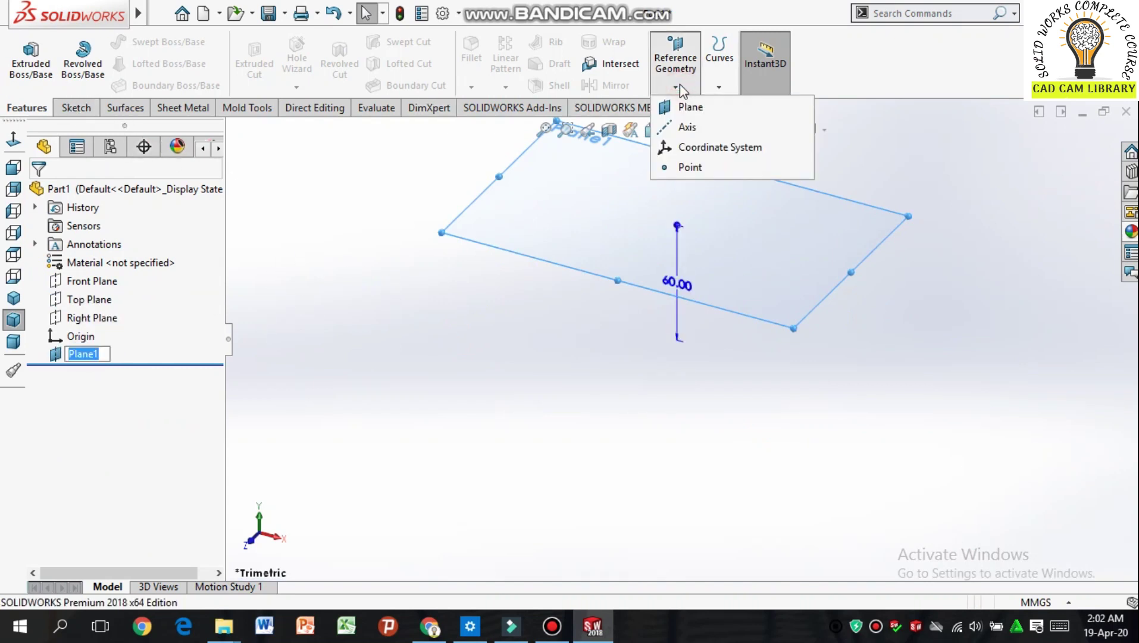
pyautogui.click(690, 107)
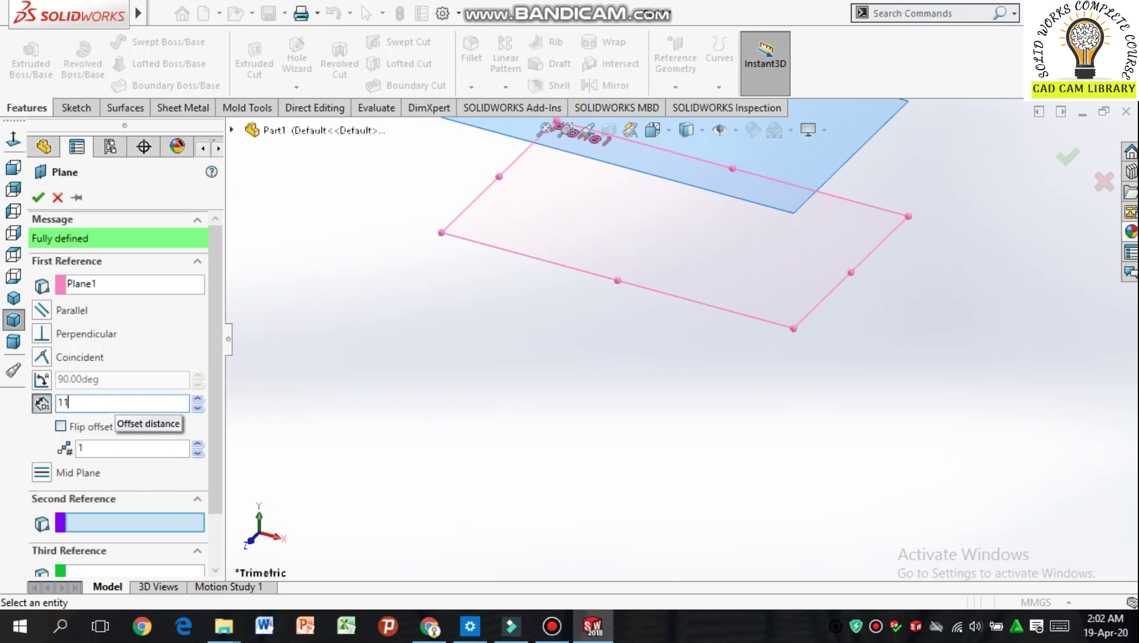
pyautogui.press('Return')
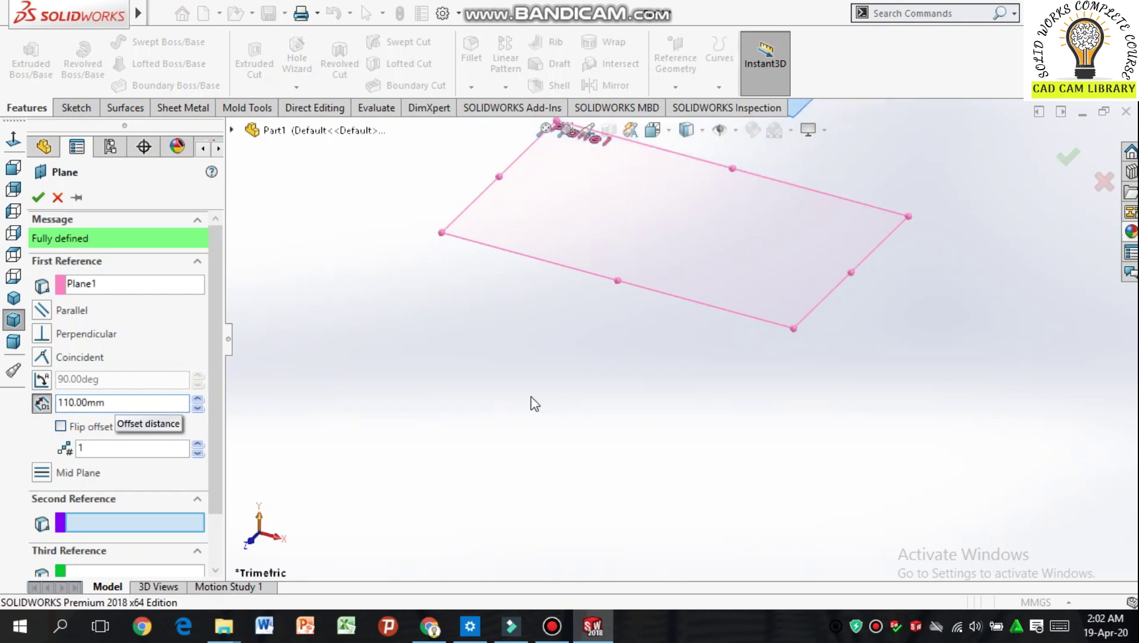
pyautogui.scroll(5, 756, 294)
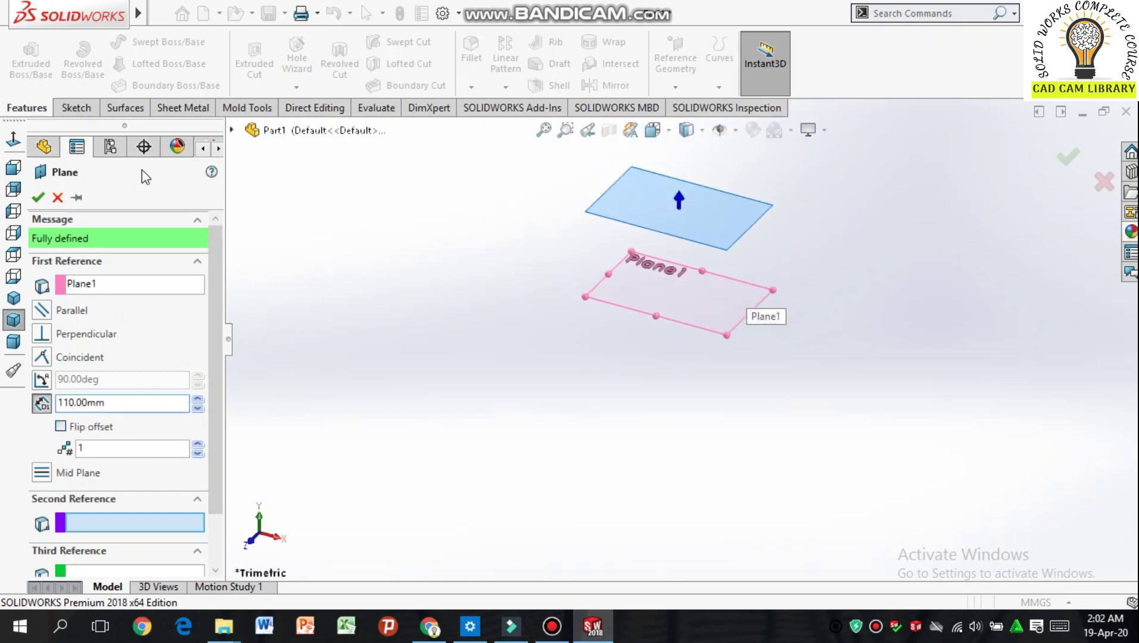
pyautogui.click(37, 197)
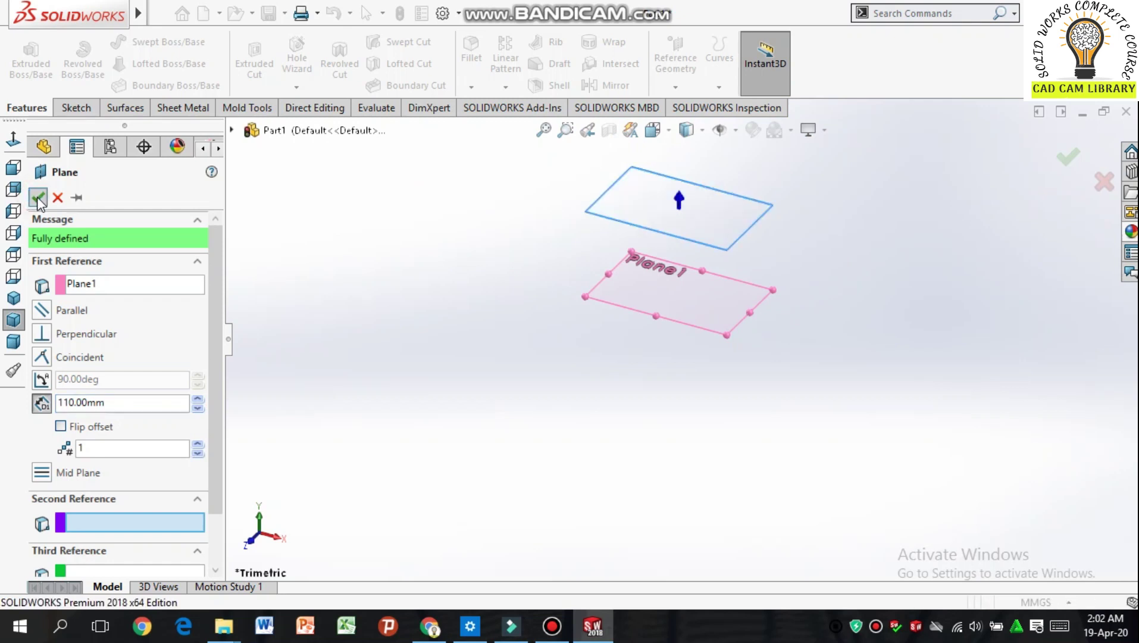
# Step: On Plane1, sketch a three-point spline about 74 mm tall, bulging to the right, with both endpoints vertically above the origin
pyautogui.click(616, 304)
pyautogui.click(77, 109)
pyautogui.click(23, 50)
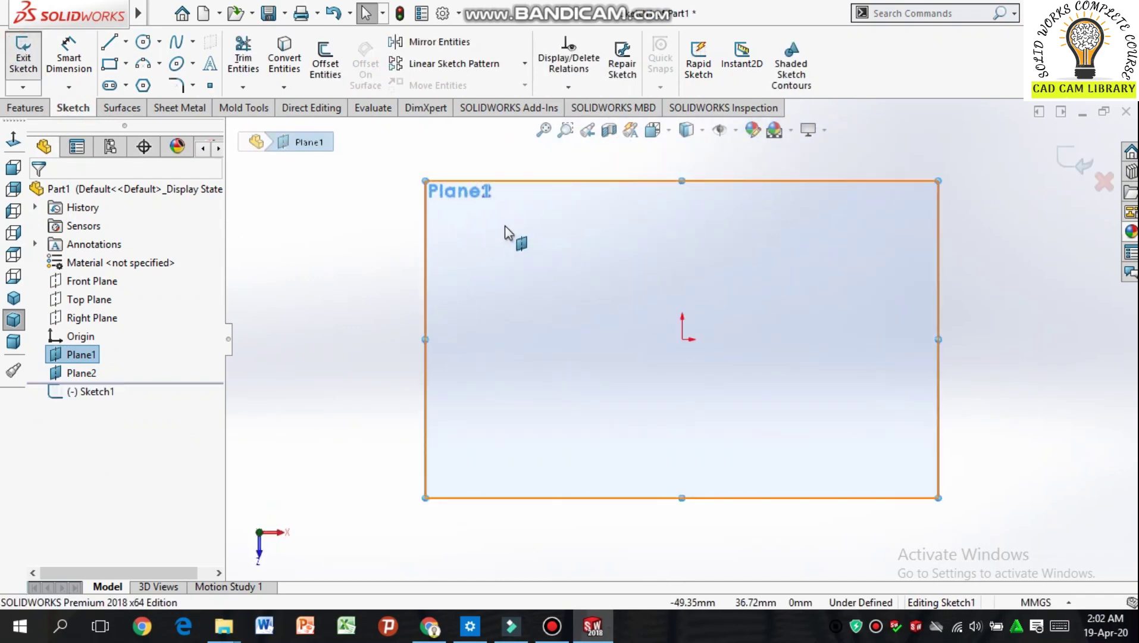
pyautogui.click(175, 42)
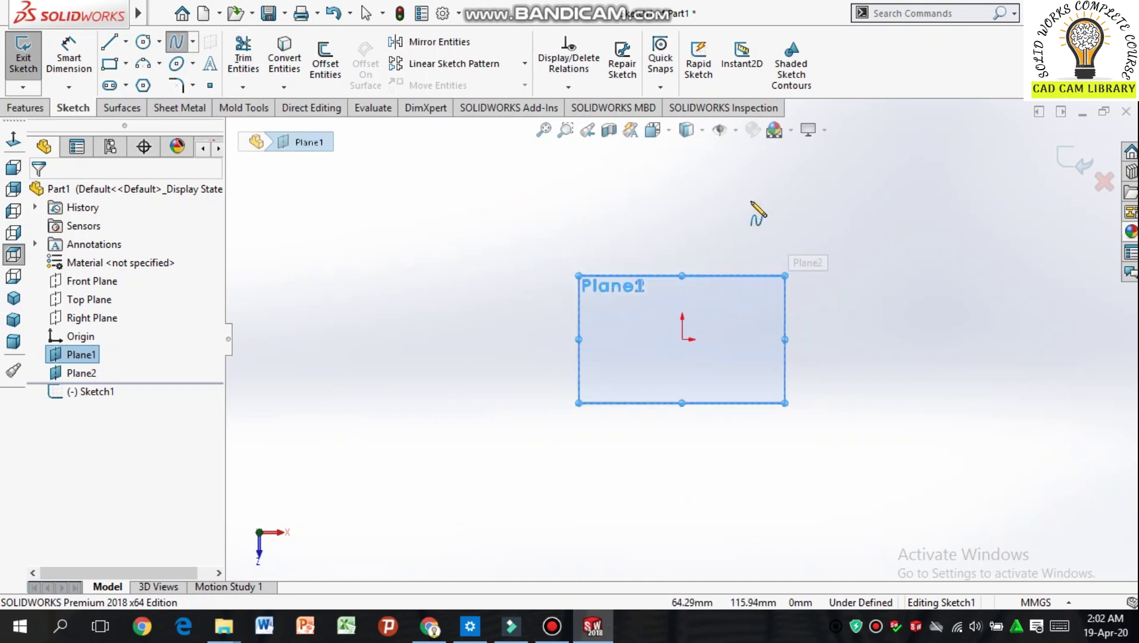
pyautogui.click(682, 155)
pyautogui.click(703, 181)
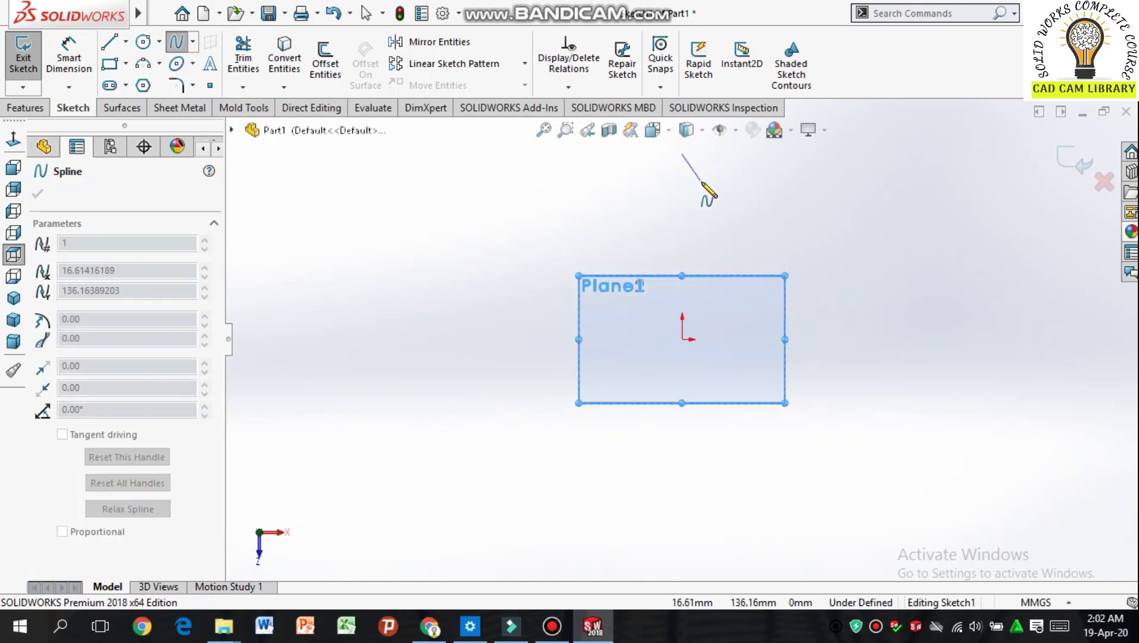
pyautogui.click(682, 223)
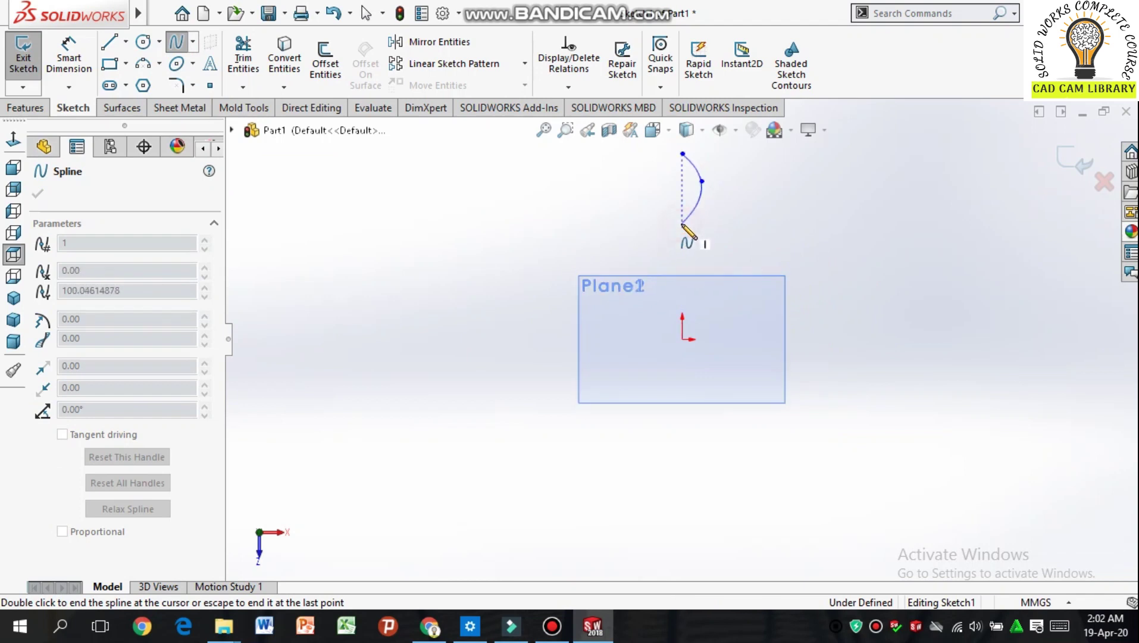
pyautogui.rightClick(635, 214)
pyautogui.click(678, 227)
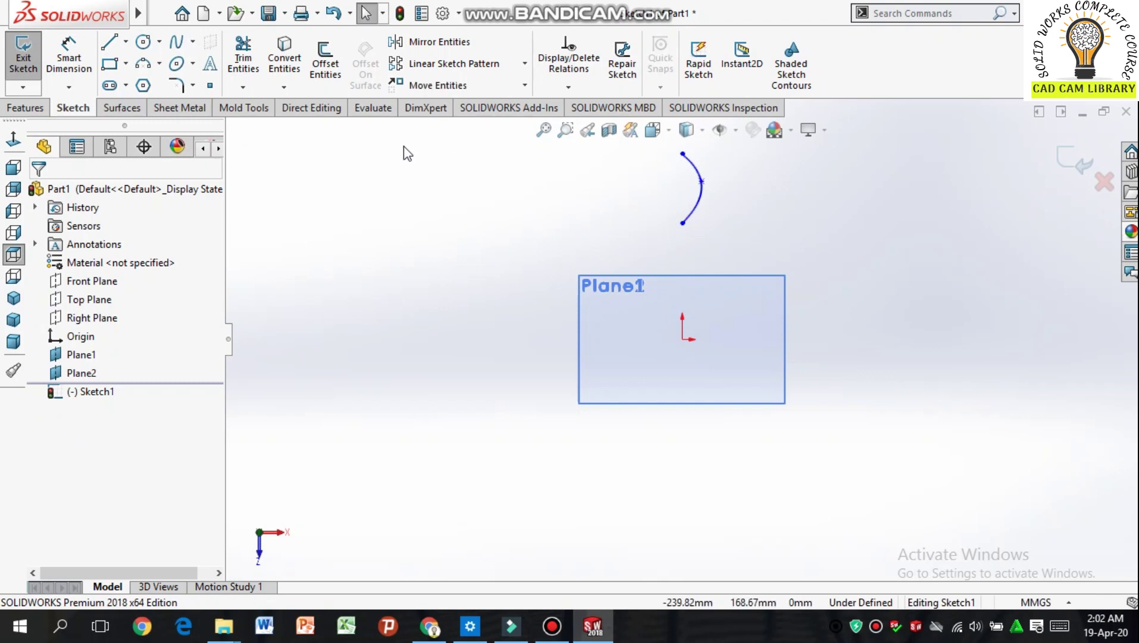
# Step: Dimension the vertical distance from the origin to the spline's lower endpoint as 122.7 mm
pyautogui.click(79, 56)
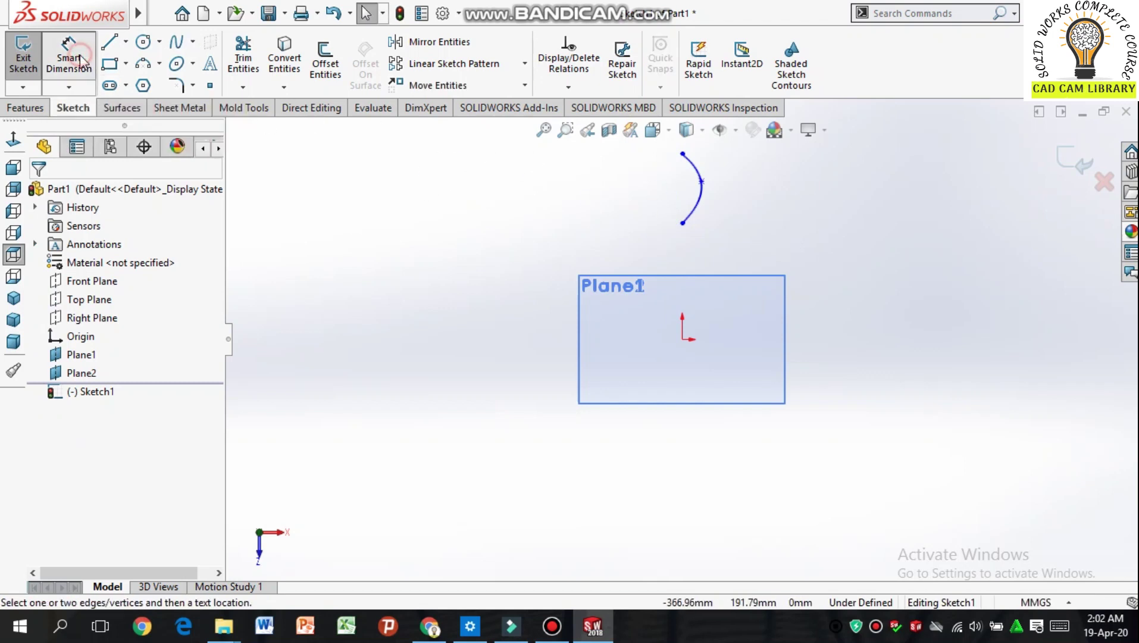
pyautogui.click(682, 342)
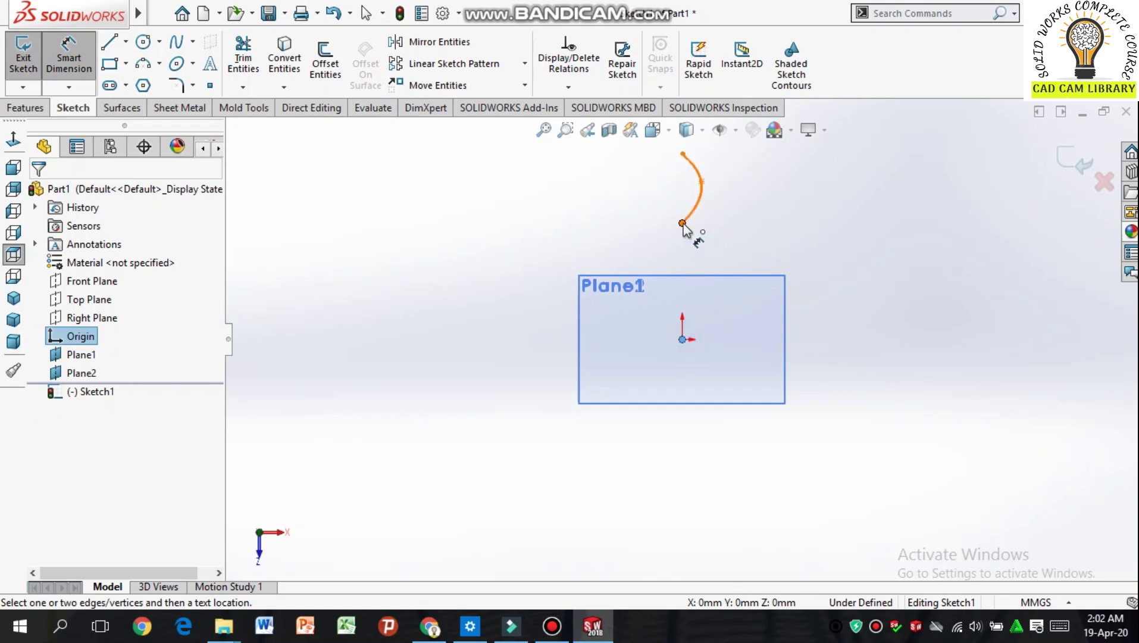
pyautogui.click(683, 224)
pyautogui.click(460, 299)
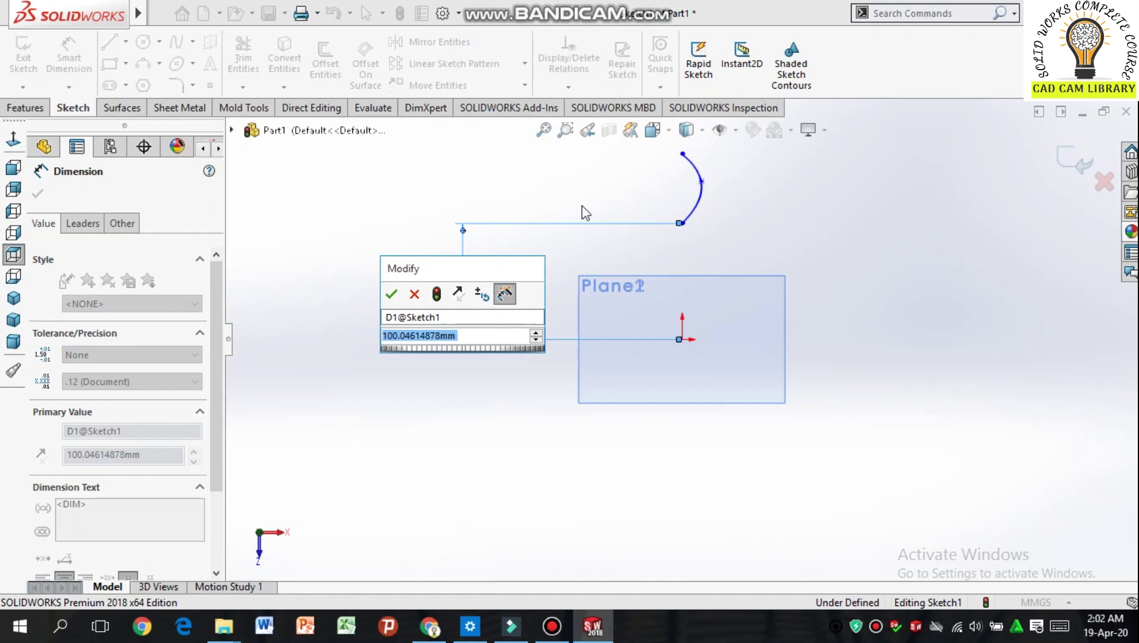
pyautogui.write('122')
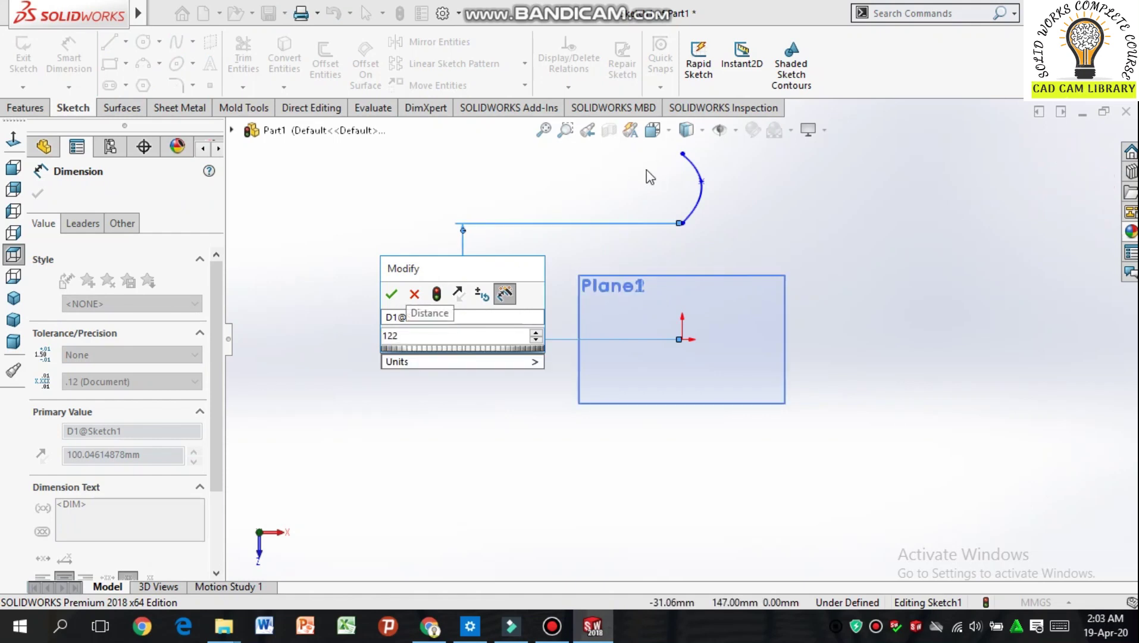
pyautogui.write('.7')
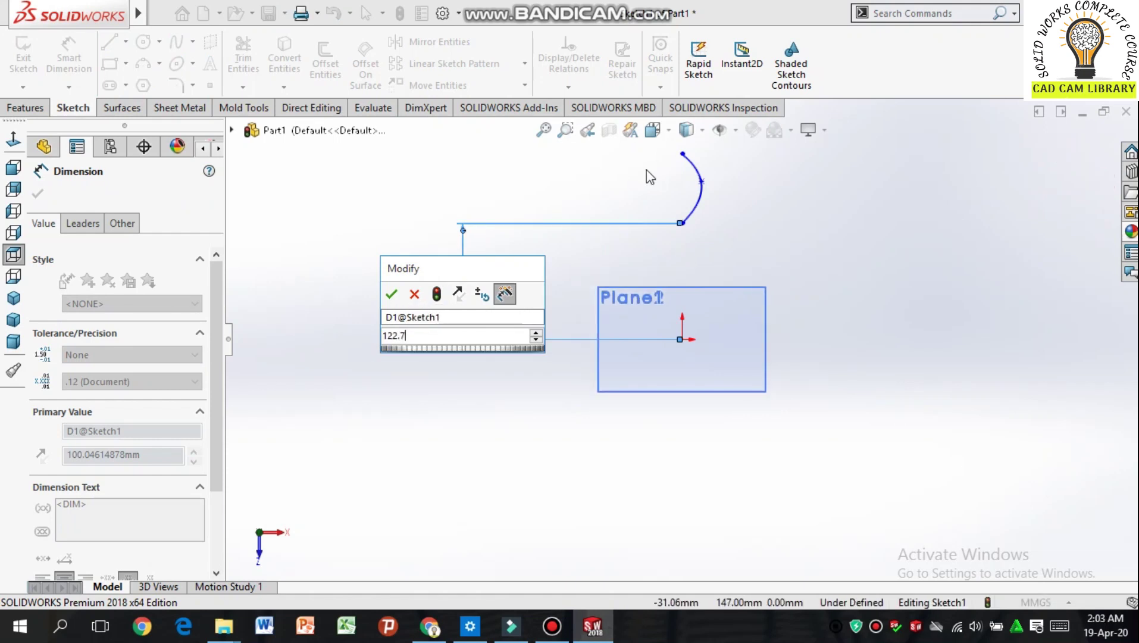
pyautogui.press('Return')
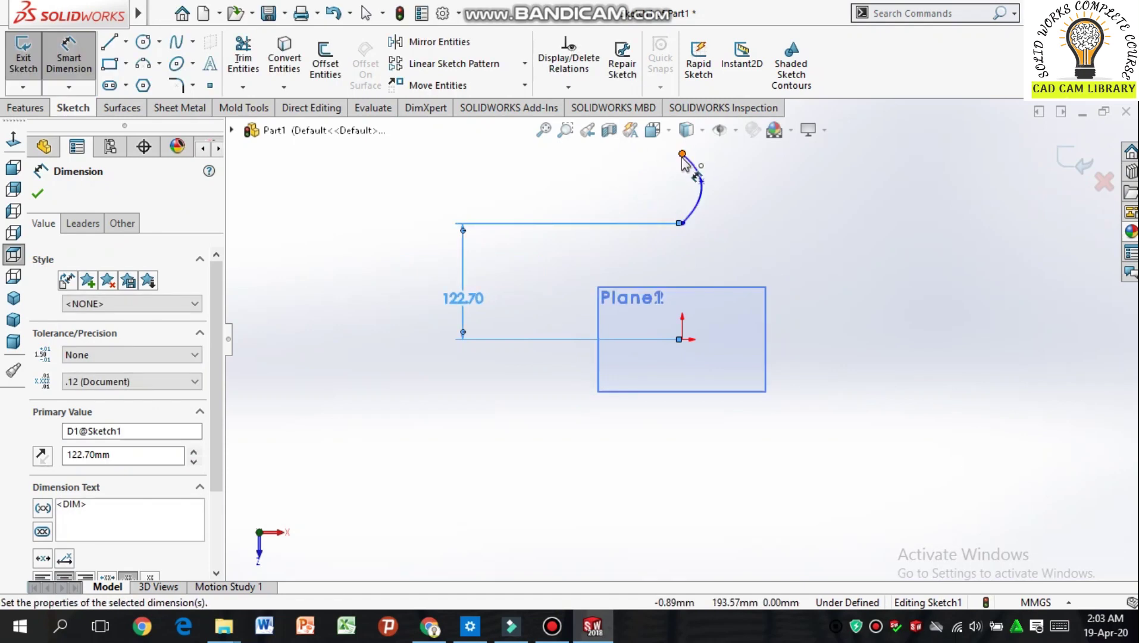
# Step: Dimension the distance between the spline's two endpoints as 36.9 mm and finish dimensioning
pyautogui.click(682, 155)
pyautogui.click(682, 222)
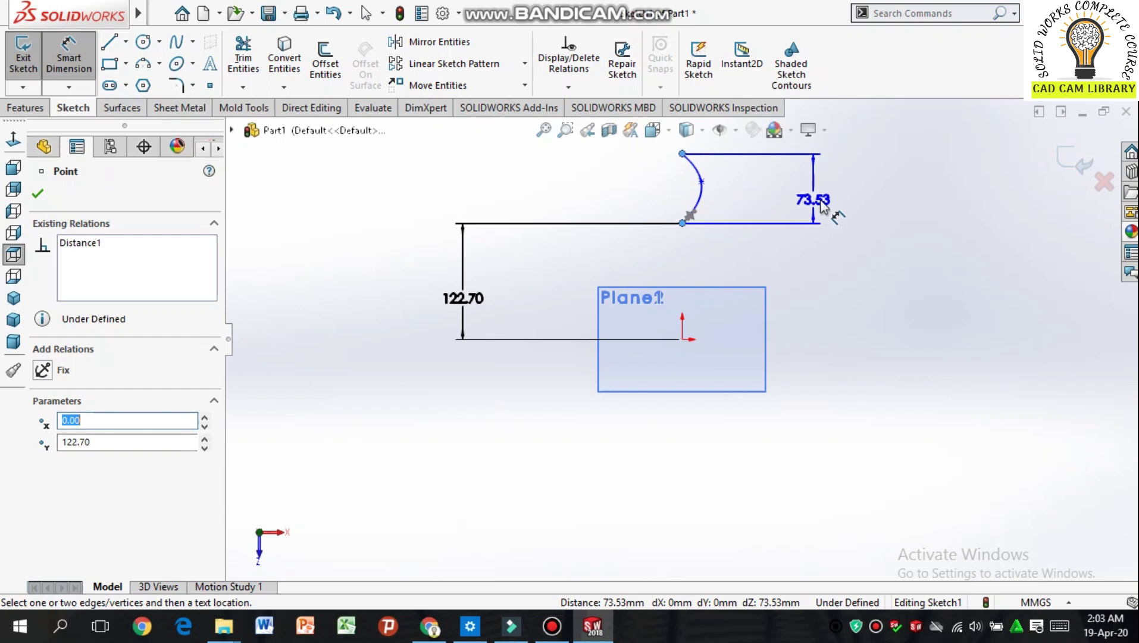
pyautogui.click(821, 205)
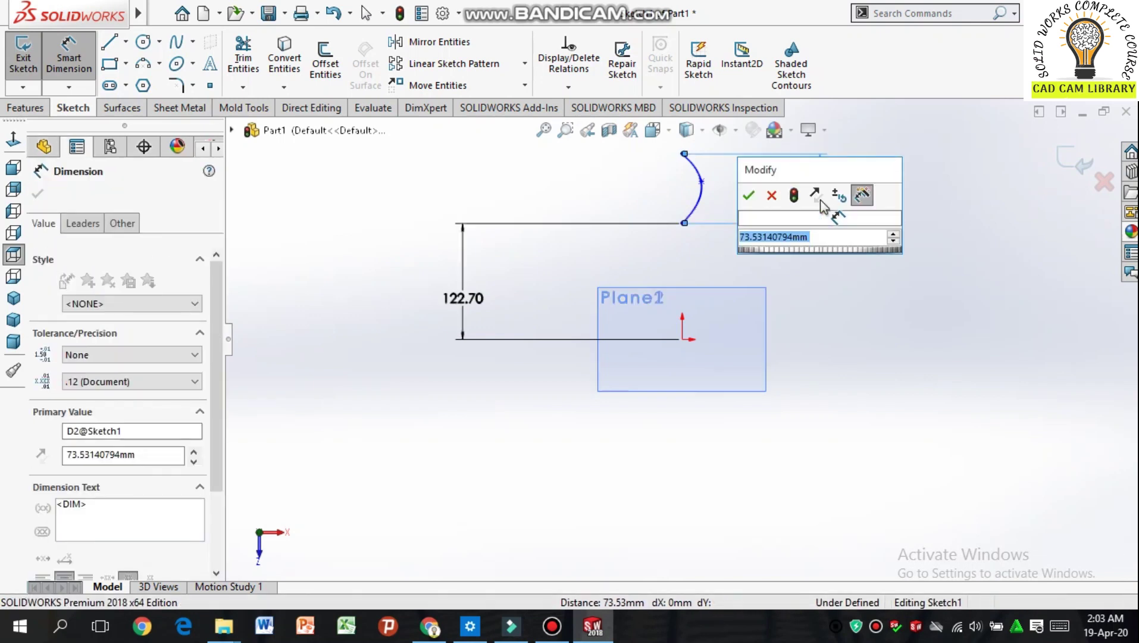
pyautogui.write('36.9')
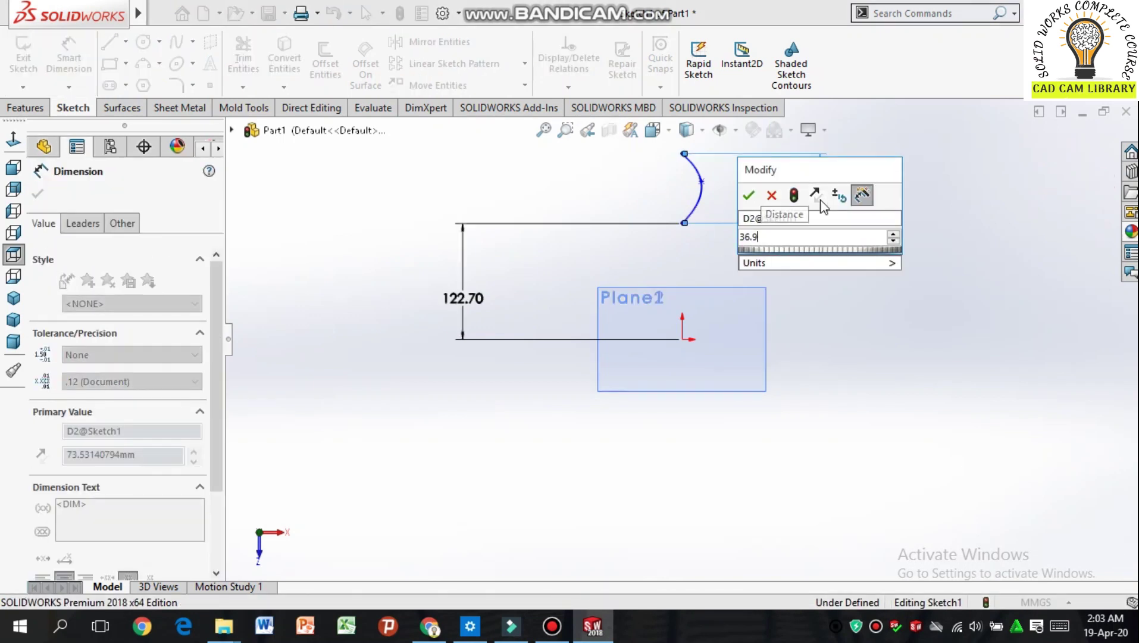
pyautogui.press('Return')
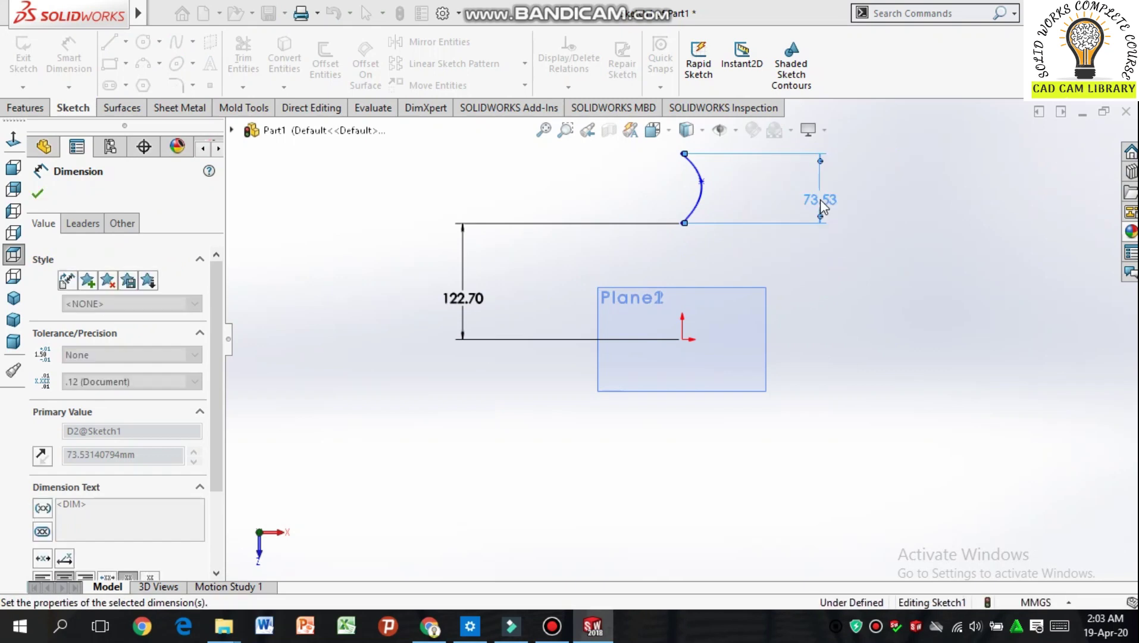
pyautogui.scroll(-4, 722, 181)
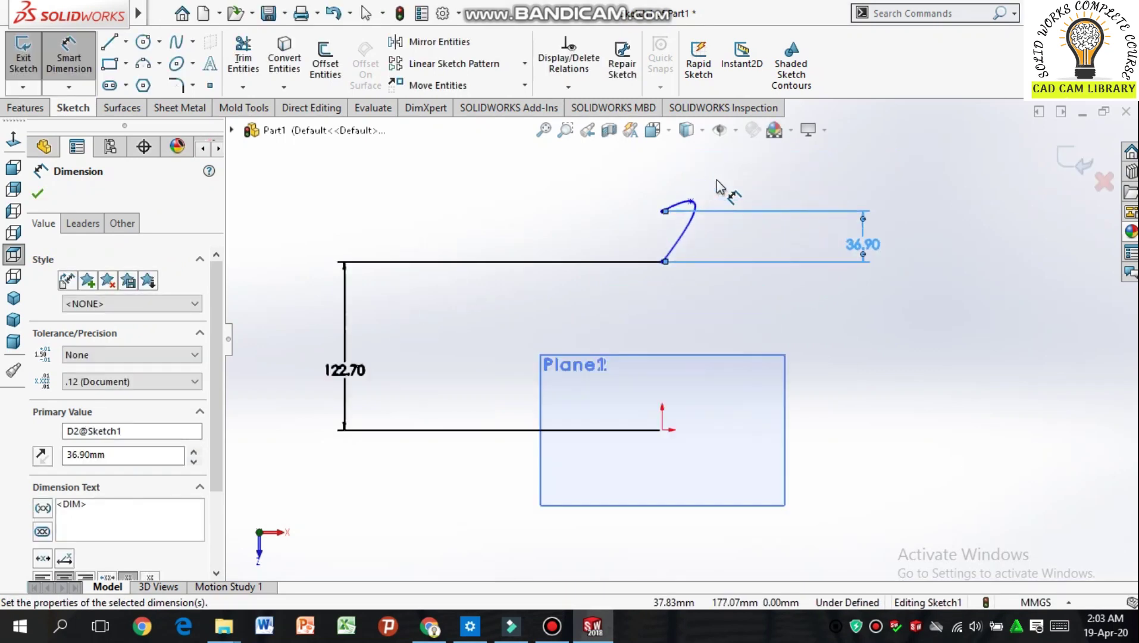
pyautogui.click(40, 193)
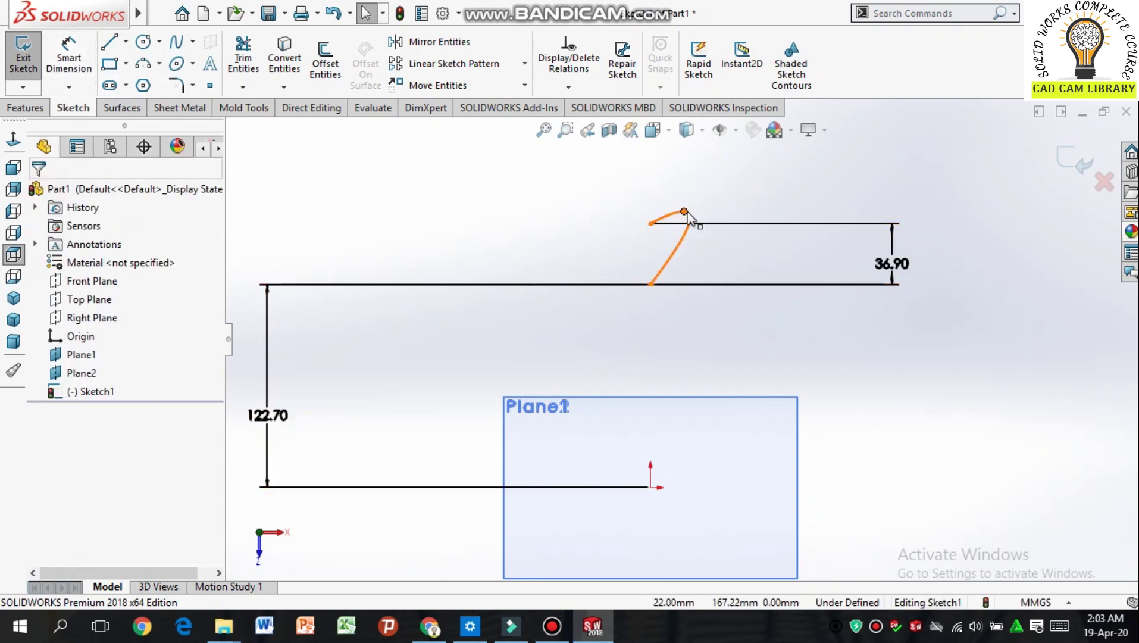
# Step: Reshape the spline into a shallow arc by moving its middle point to about X 5.79 mm, Y 141.39 mm
pyautogui.moveTo(685, 213); pyautogui.dragTo(662, 253)
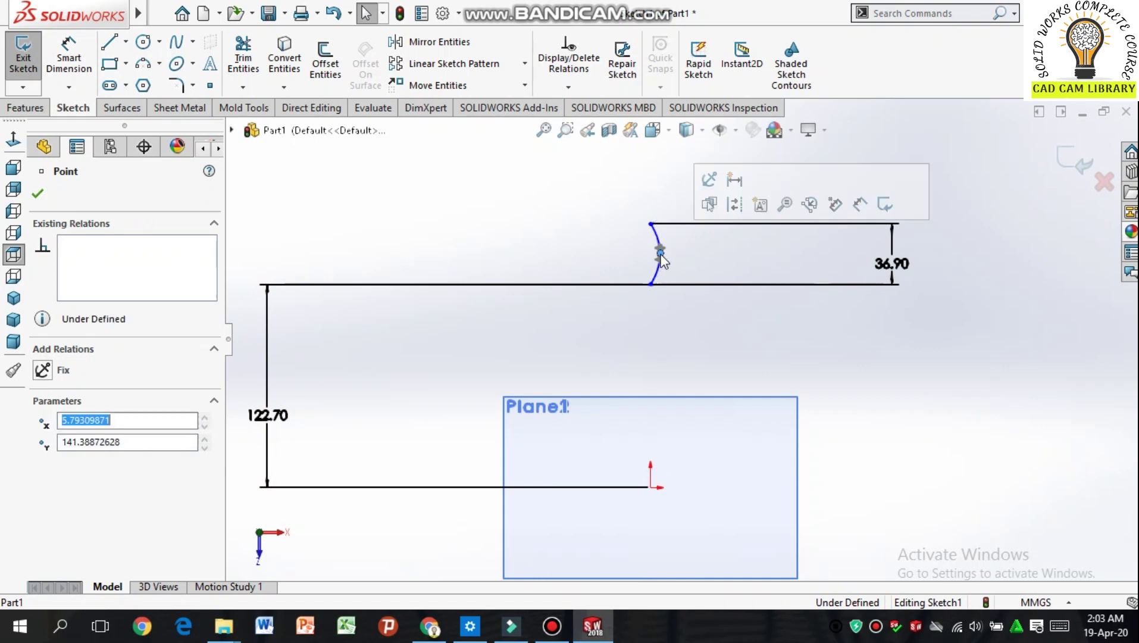
pyautogui.scroll(-3, 663, 251)
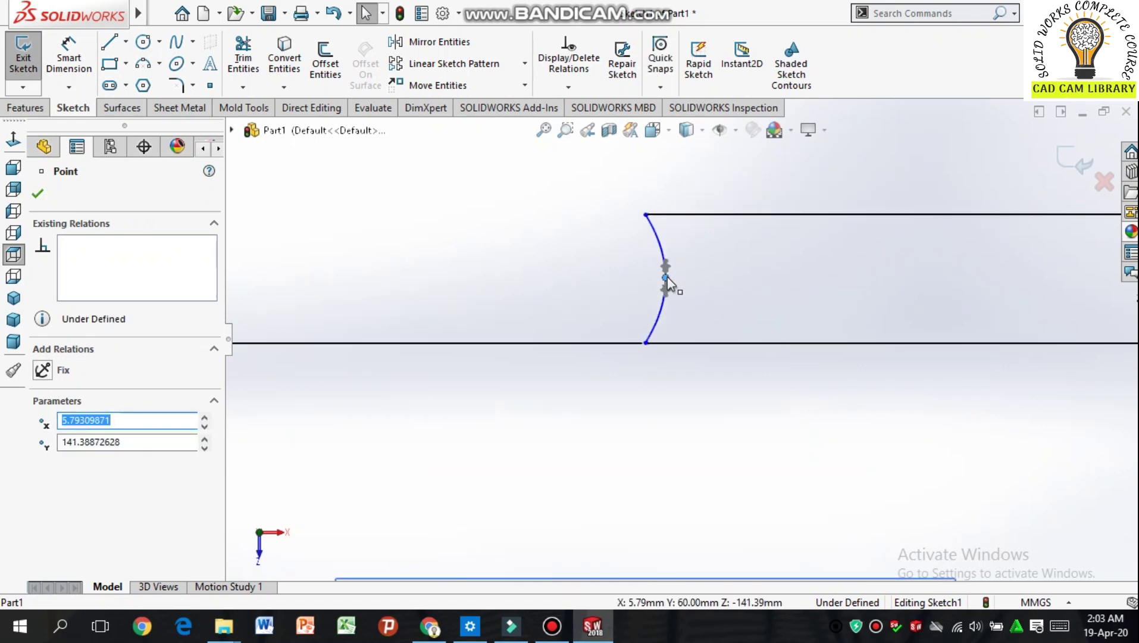
pyautogui.click(686, 276)
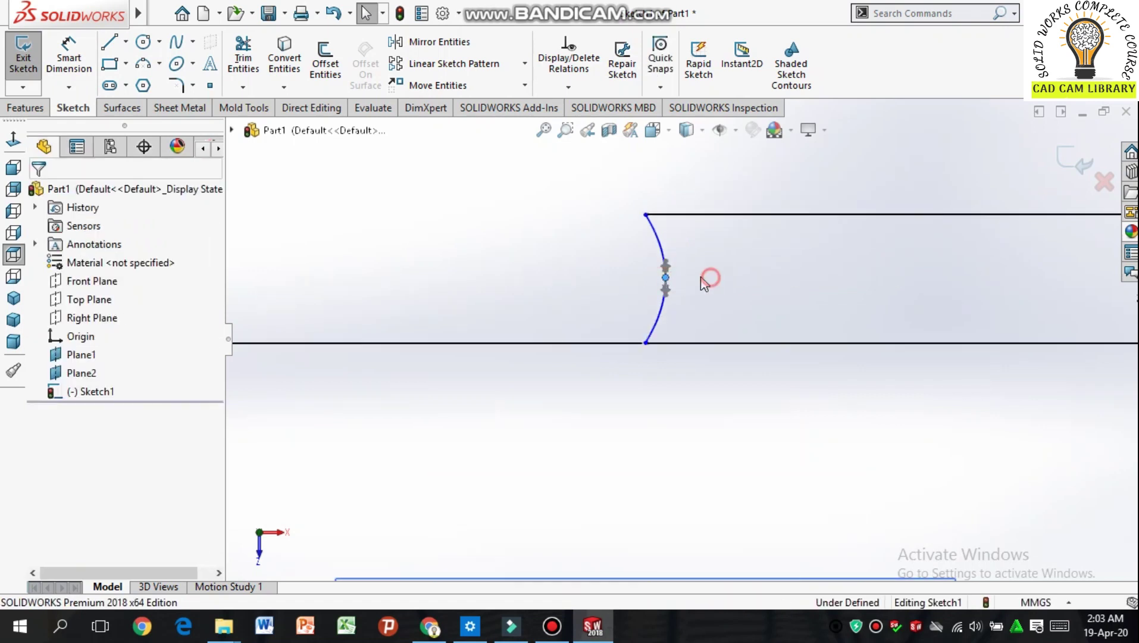
pyautogui.click(665, 276)
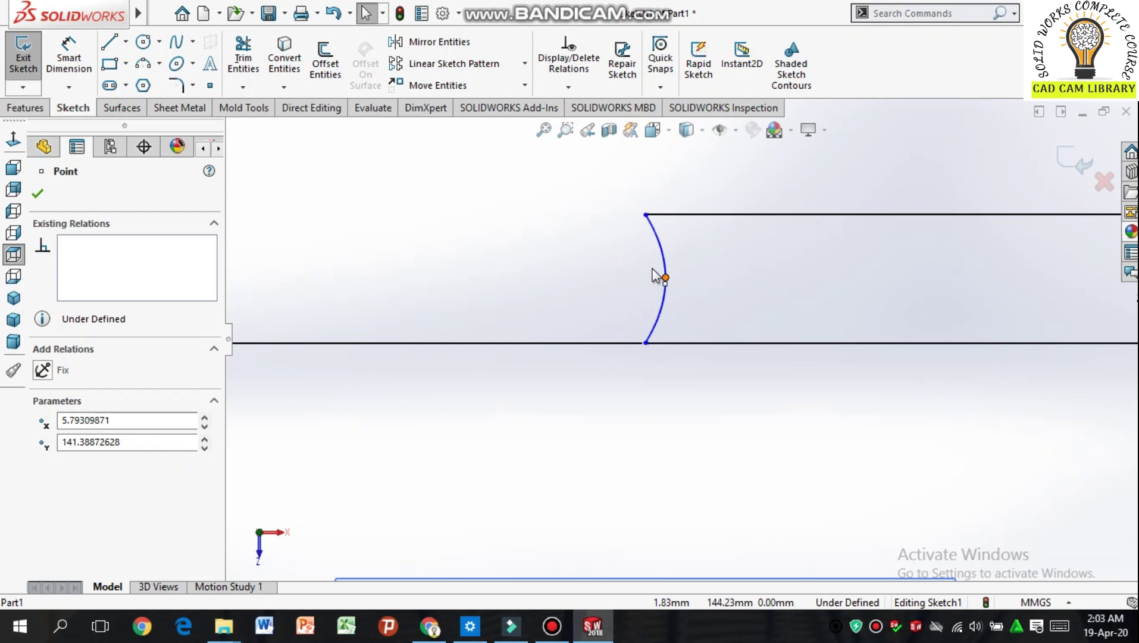
# Step: Move the spline's middle point to about X 3.76 mm, Y 142.79 mm, and sketch a second, more bulging three-point spline between the same endpoints
pyautogui.moveTo(661, 285)
pyautogui.mouseDown()
pyautogui.moveTo(688, 297)
pyautogui.moveTo(658, 274)
pyautogui.mouseUp()
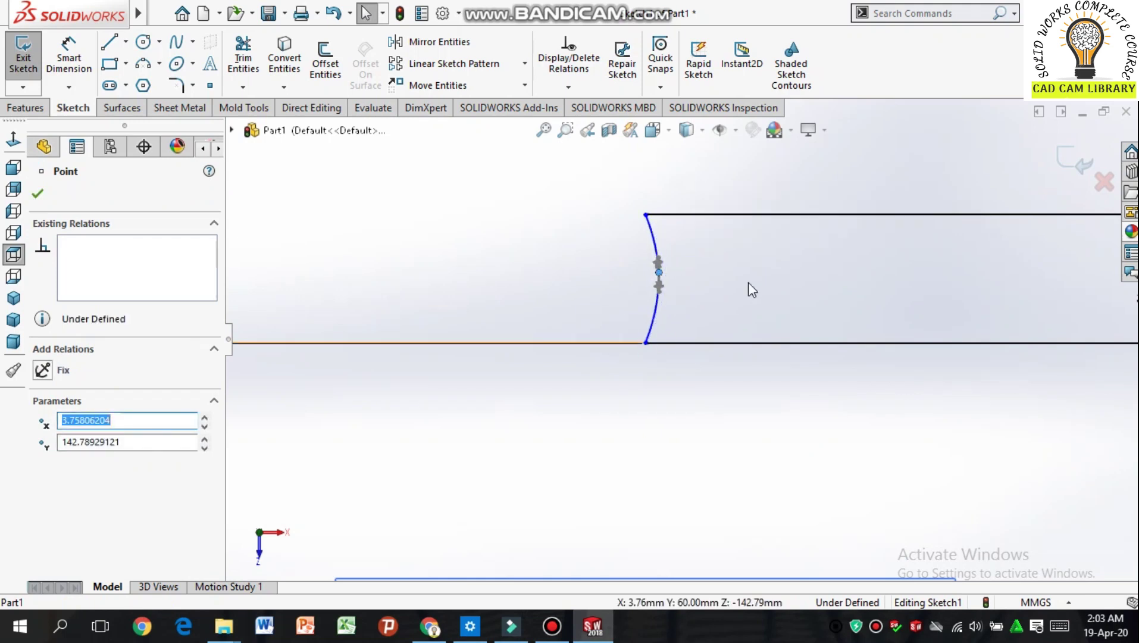
pyautogui.scroll(1, 577, 384)
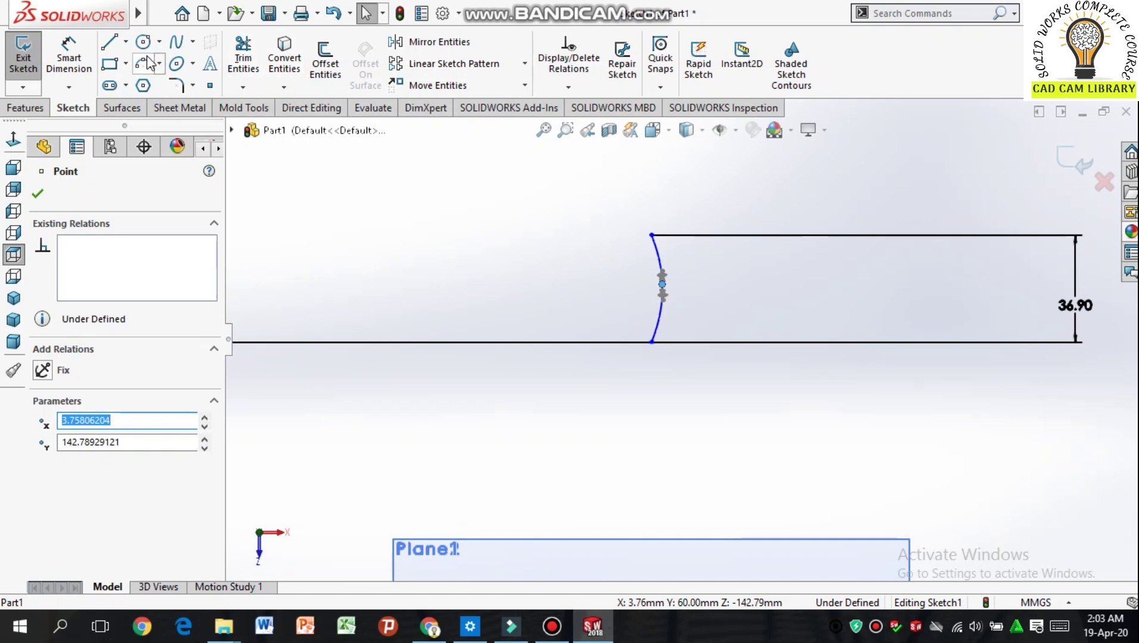
pyautogui.click(184, 43)
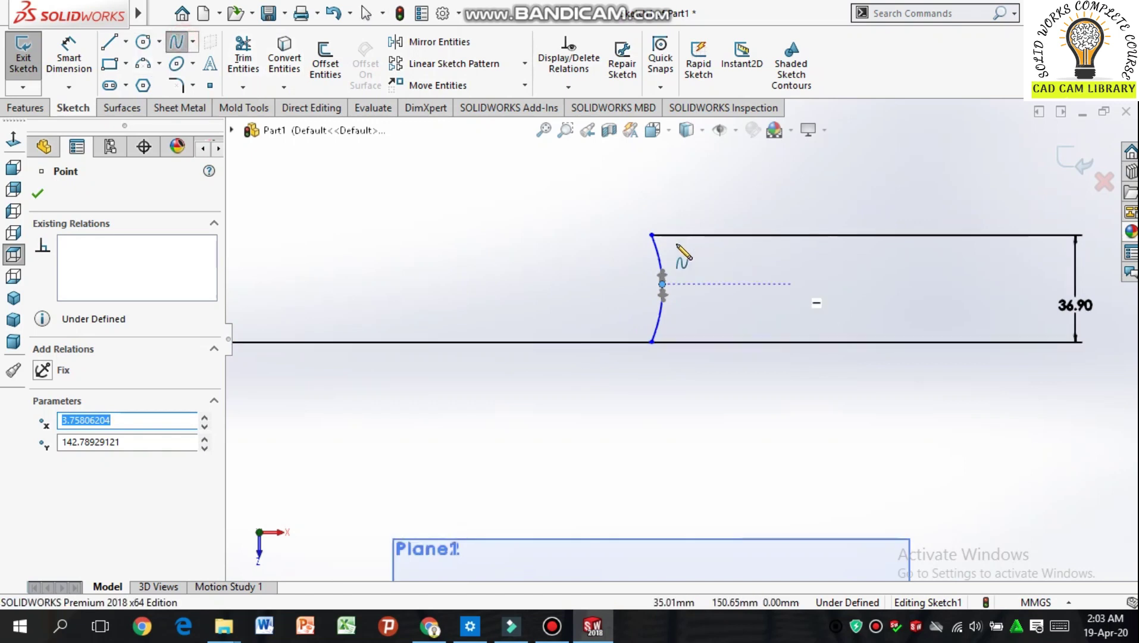
pyautogui.click(653, 237)
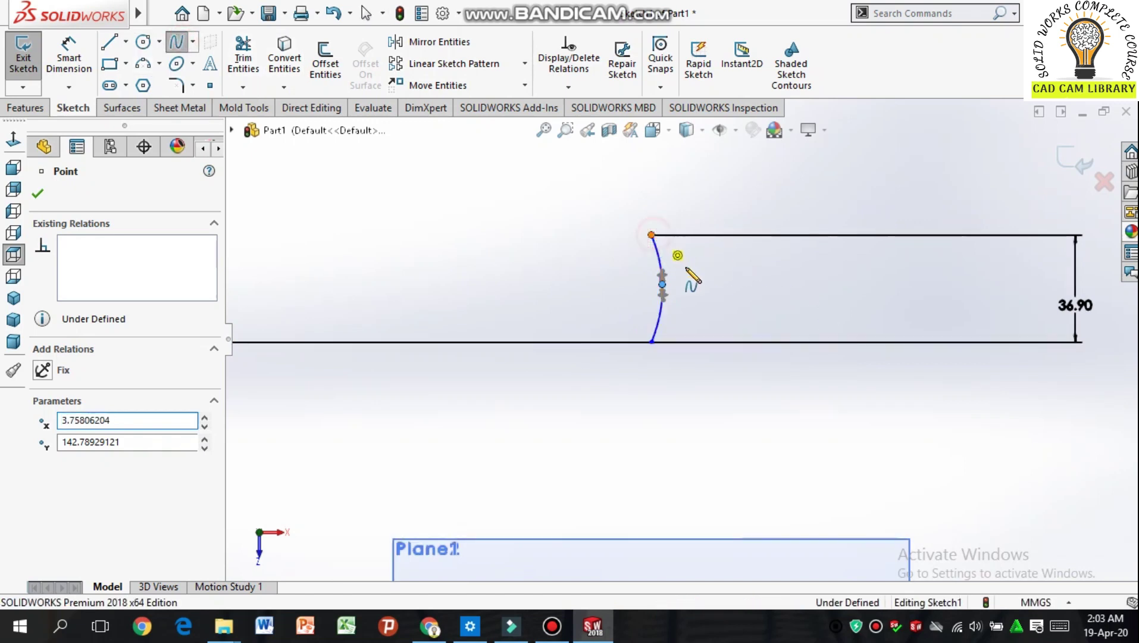
pyautogui.click(690, 287)
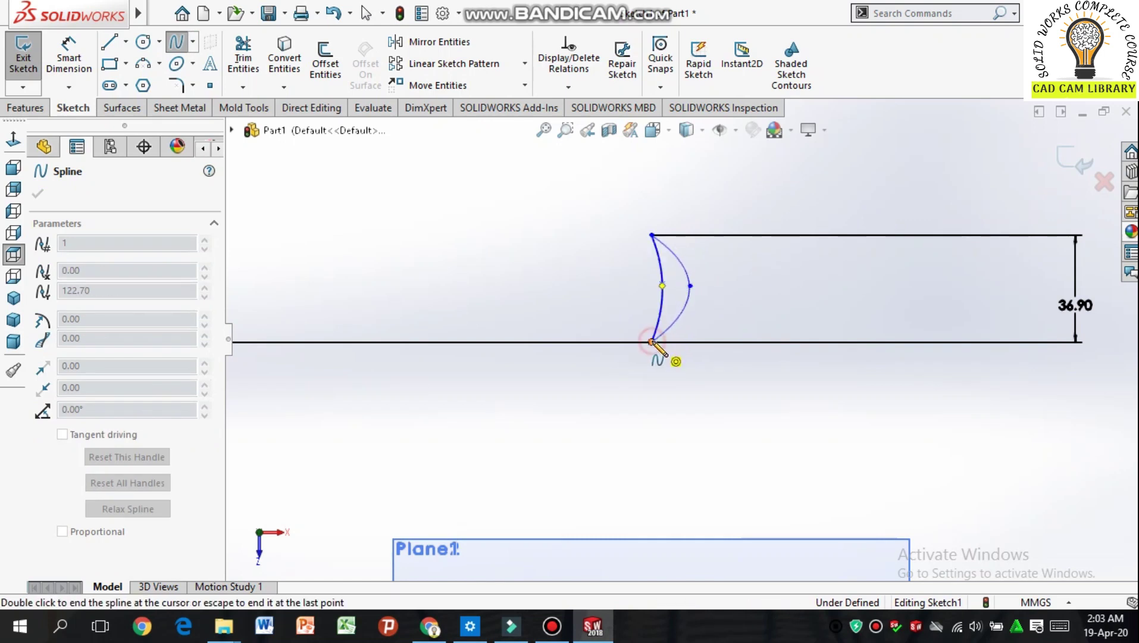
pyautogui.rightClick(652, 342)
pyautogui.click(681, 352)
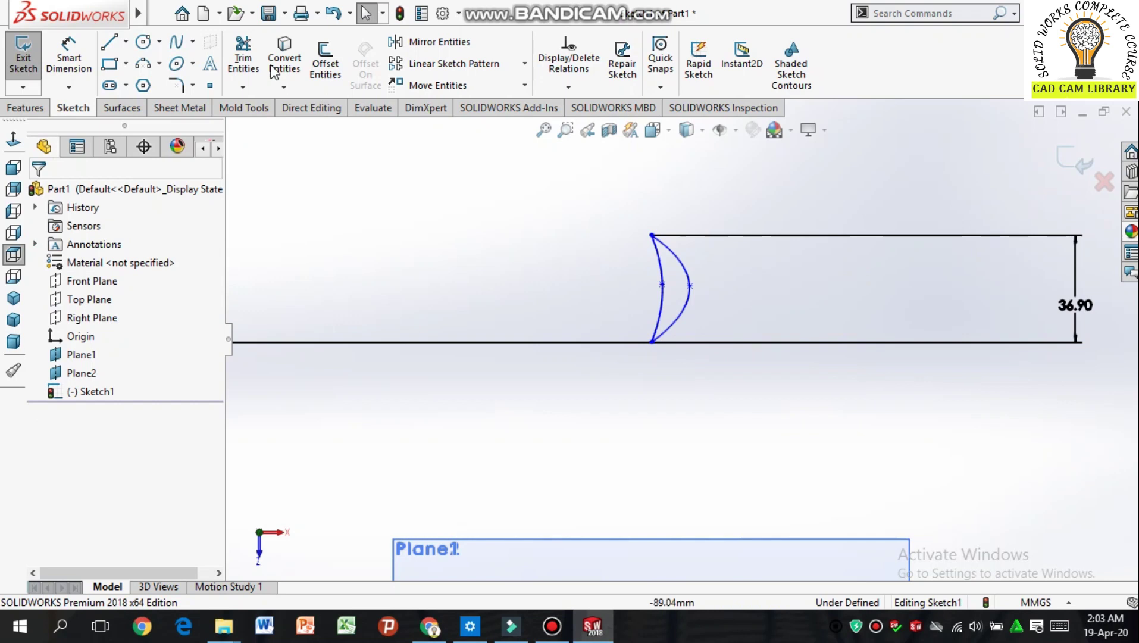
# Step: Dimension the horizontal distance between the two splines' middle points as 3 mm and exit the sketch
pyautogui.click(67, 56)
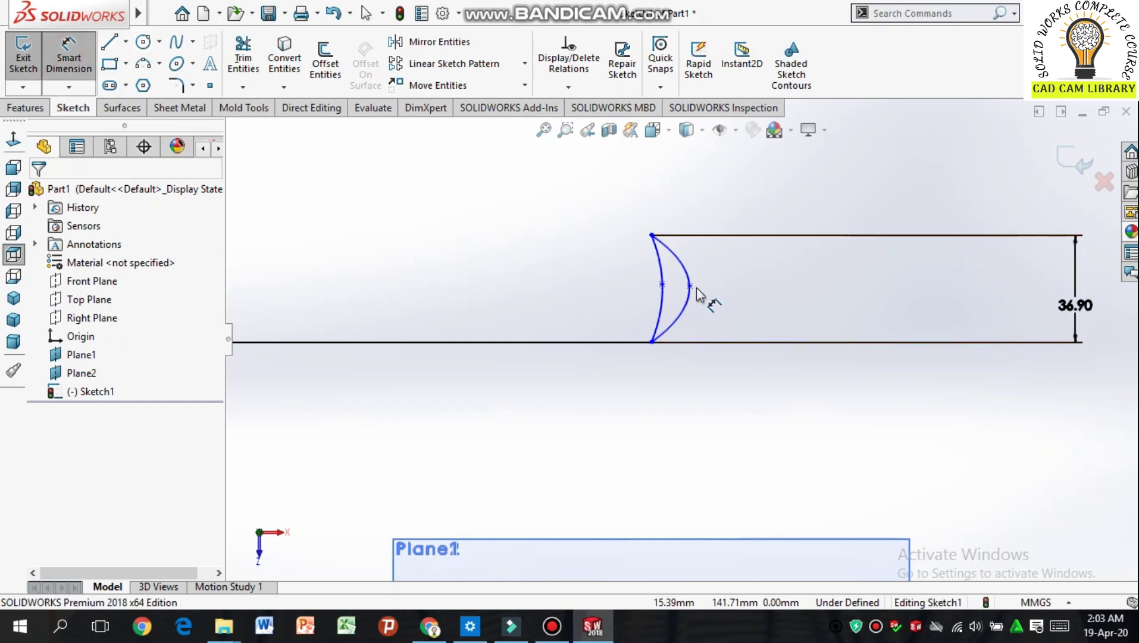
pyautogui.click(656, 287)
pyautogui.click(662, 285)
pyautogui.click(668, 400)
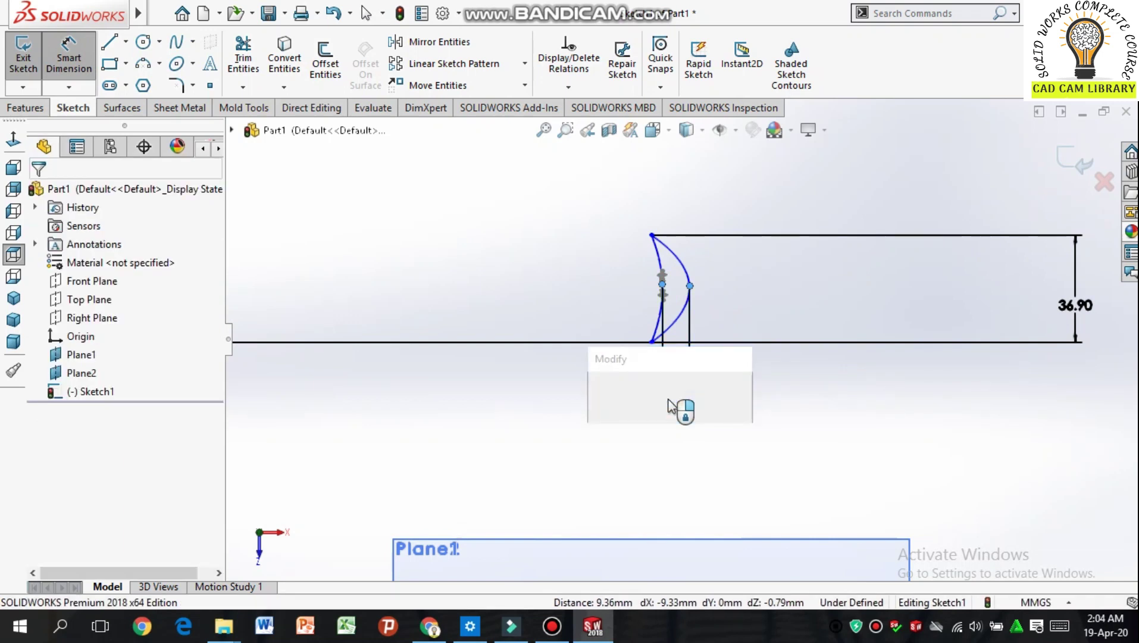
pyautogui.write('3')
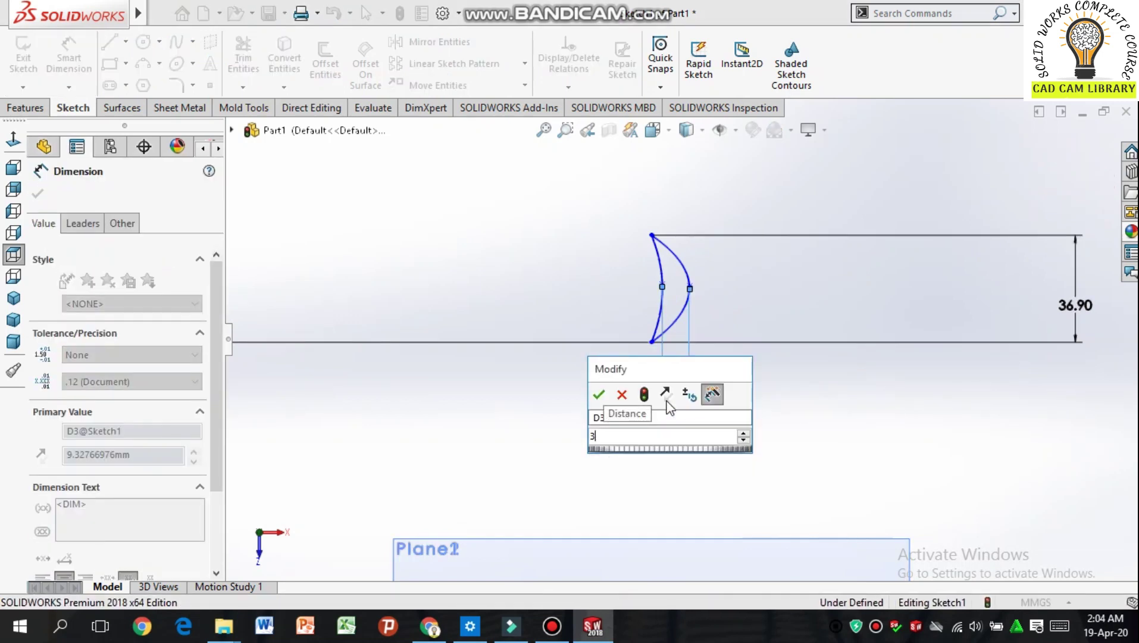
pyautogui.press('Return')
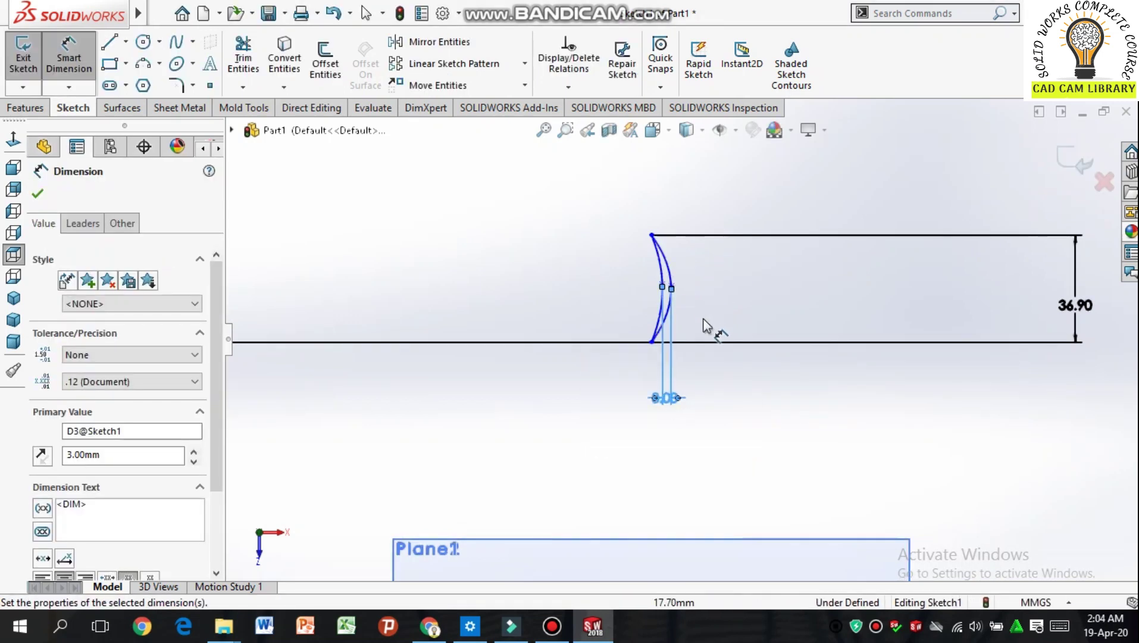
pyautogui.scroll(3, 704, 325)
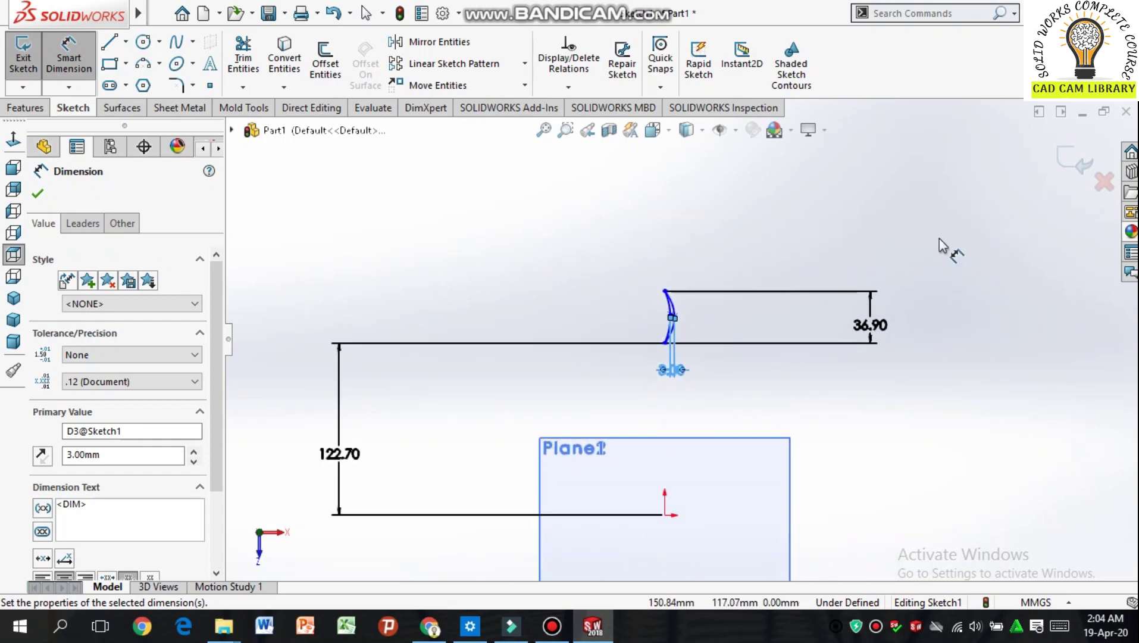
pyautogui.click(36, 194)
pyautogui.click(1078, 170)
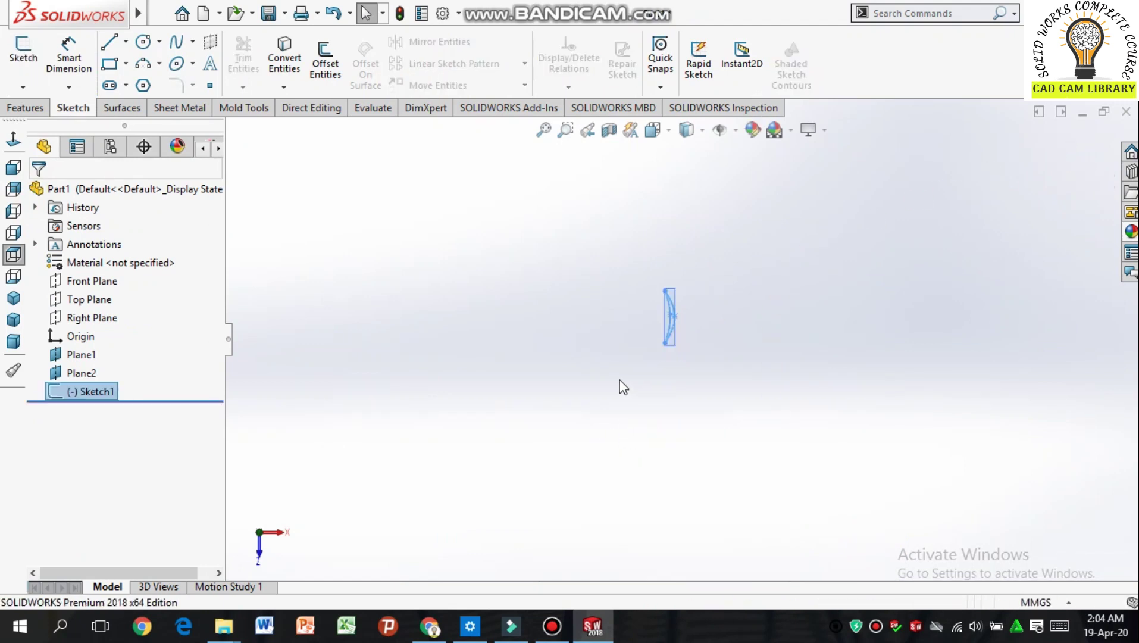
# Step: On Plane2, sketch a three-point spline starting about 51 mm vertically above the origin and rising to the right over a width of about 129 mm
pyautogui.moveTo(625, 379); pyautogui.dragTo(682, 397, button='middle')
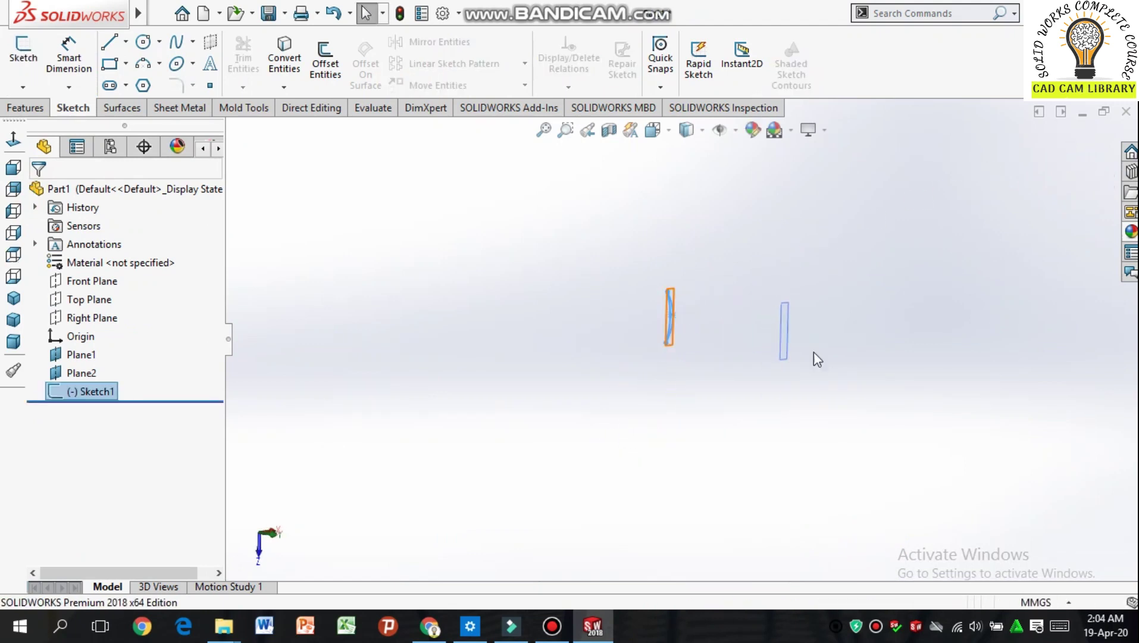
pyautogui.click(784, 331)
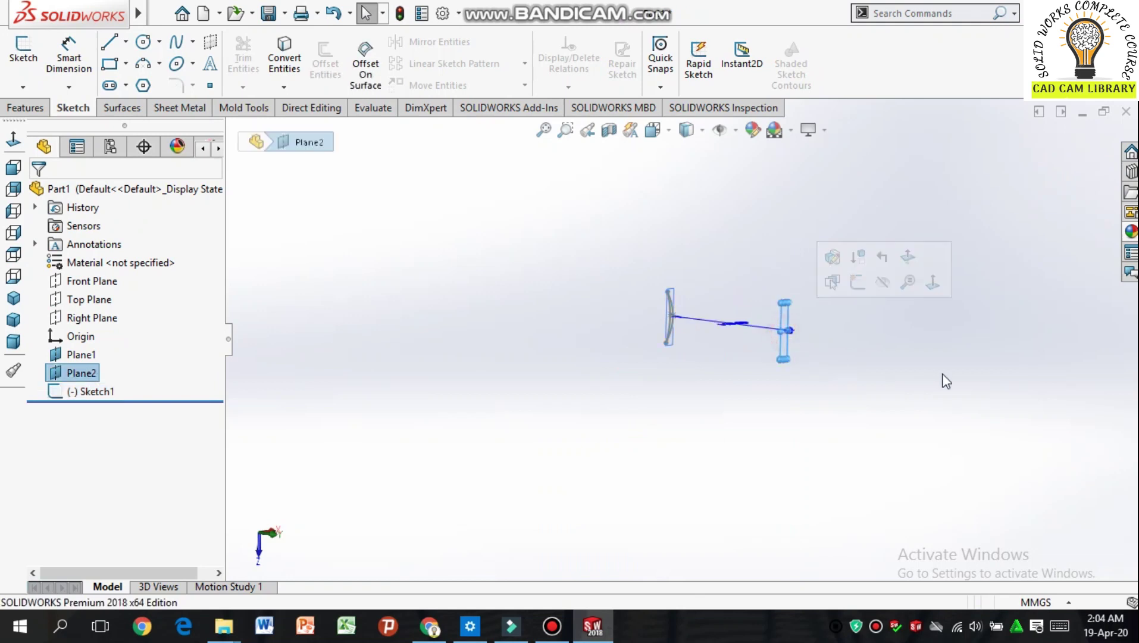
pyautogui.click(24, 50)
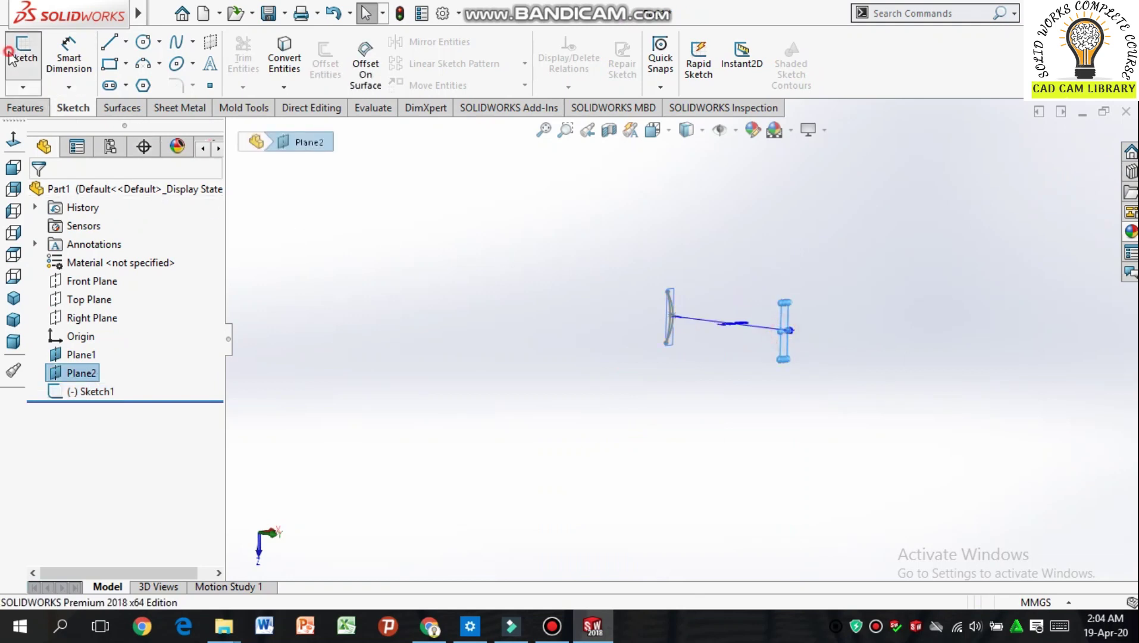
pyautogui.click(18, 143)
pyautogui.scroll(6, 649, 316)
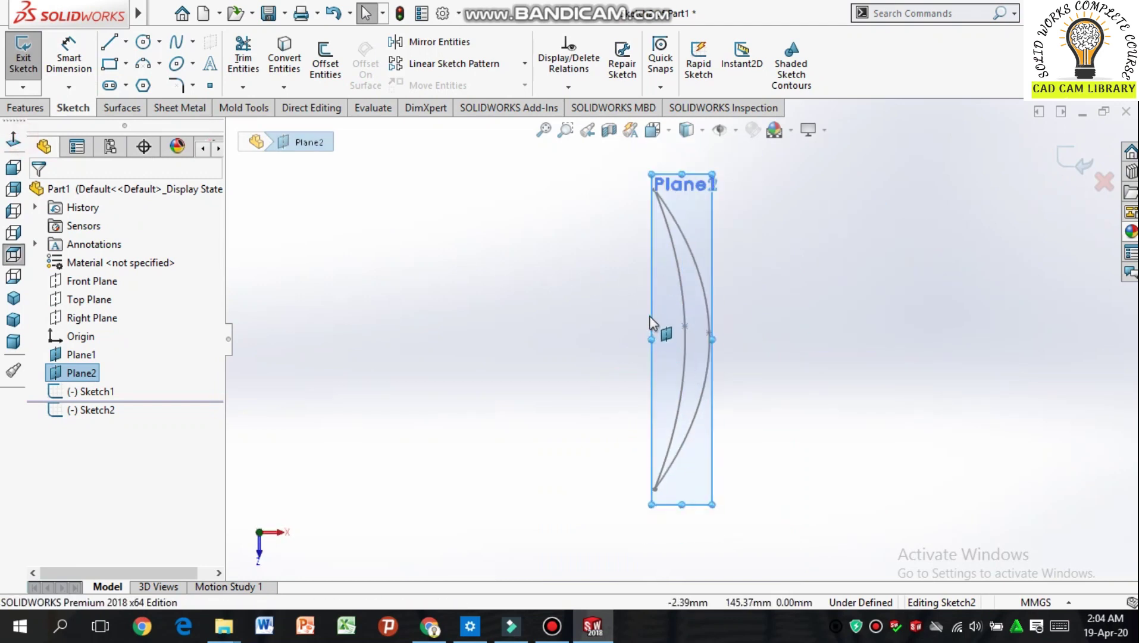
pyautogui.click(176, 41)
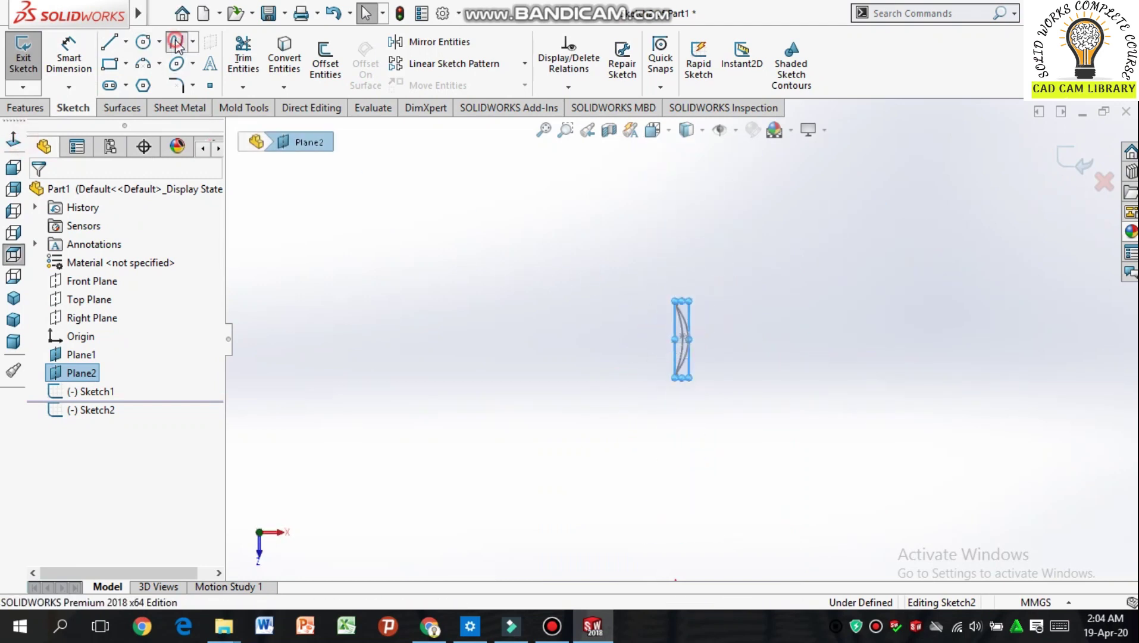
pyautogui.click(677, 460)
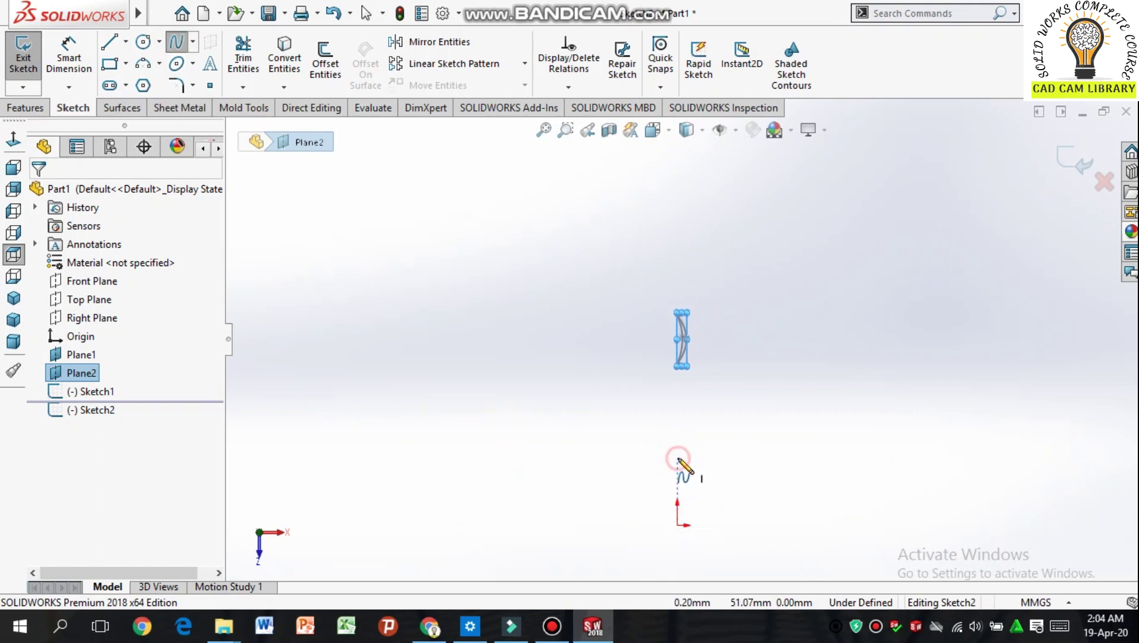
pyautogui.click(716, 443)
pyautogui.click(745, 411)
pyautogui.rightClick(778, 447)
pyautogui.click(781, 452)
# Step: Dimension the vertical distance from the origin to the new spline's lower endpoint as 128.6 mm
pyautogui.click(69, 51)
pyautogui.click(678, 525)
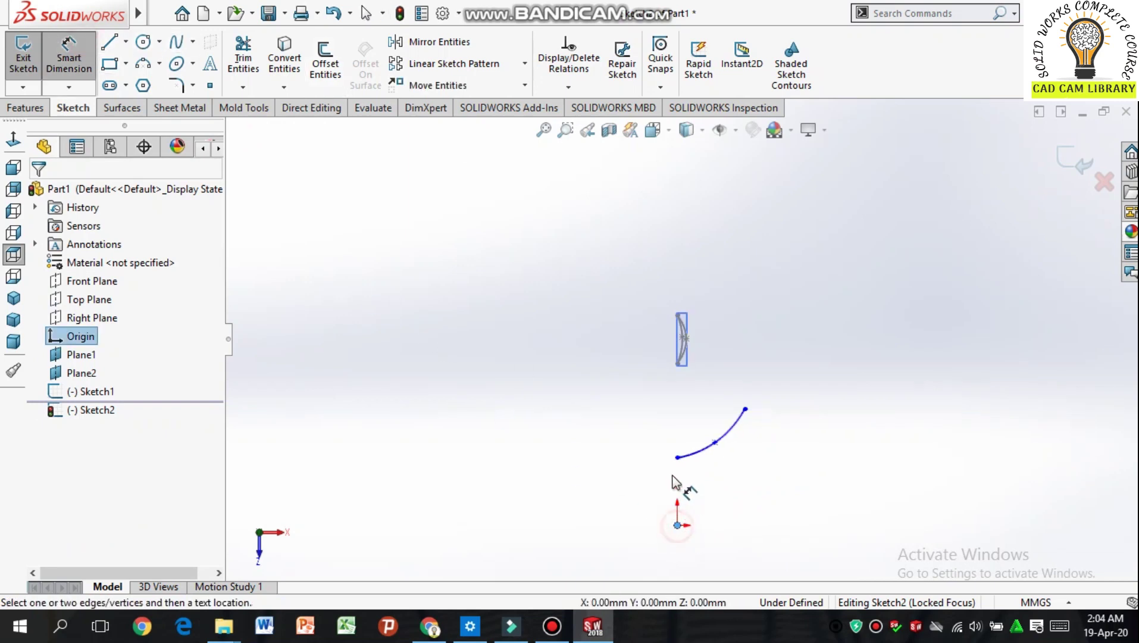
pyautogui.click(677, 457)
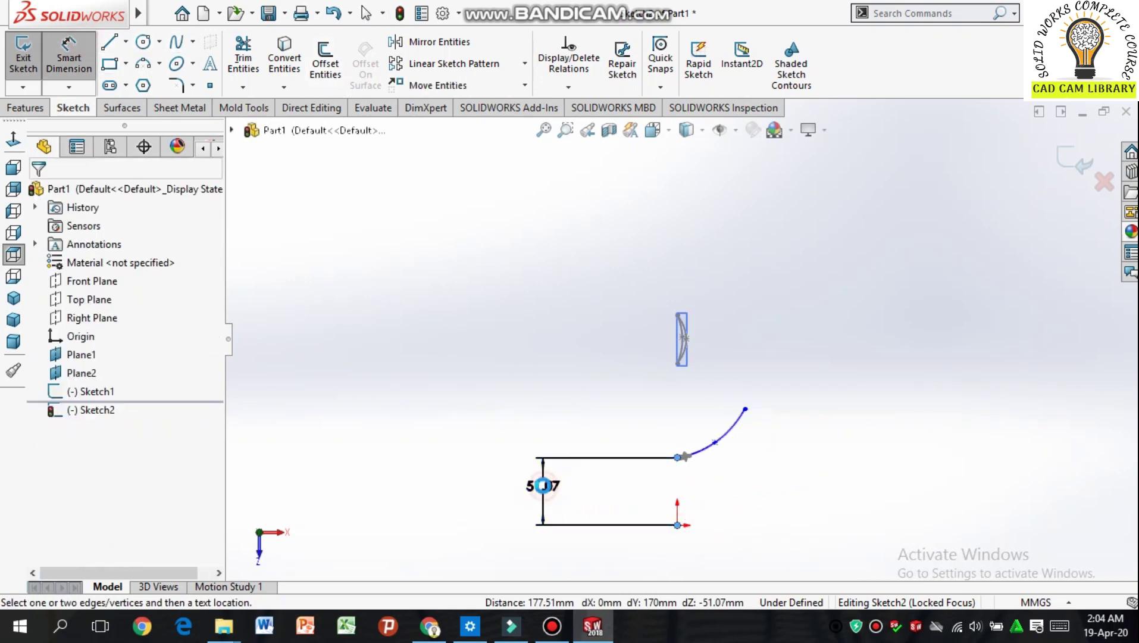
pyautogui.click(547, 485)
pyautogui.write('1.07254104mm')
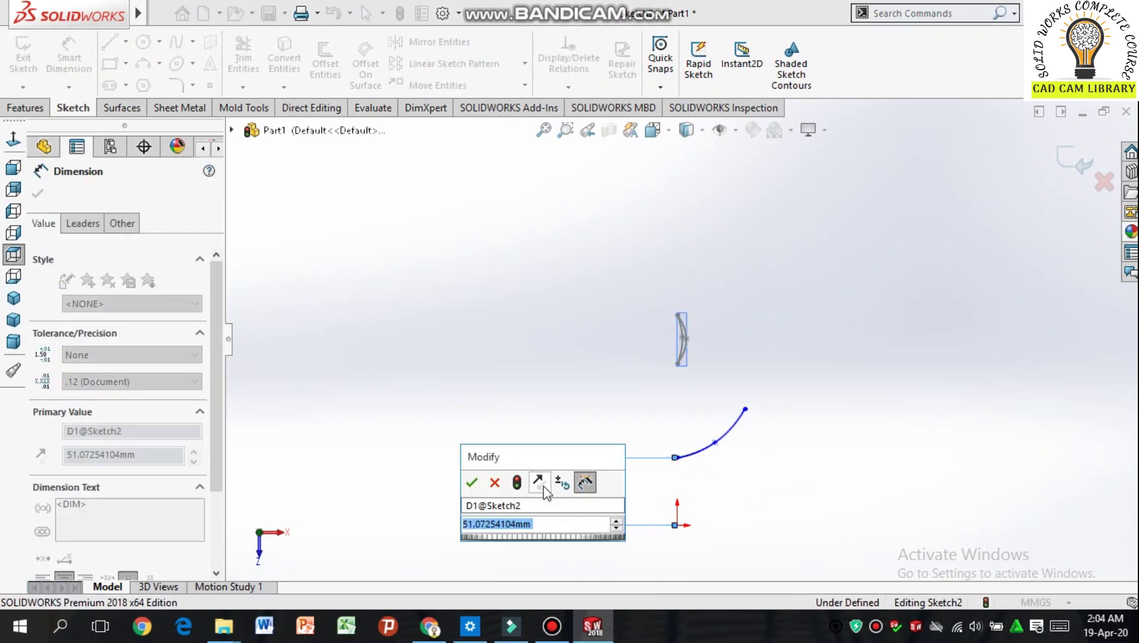
pyautogui.write('28.6')
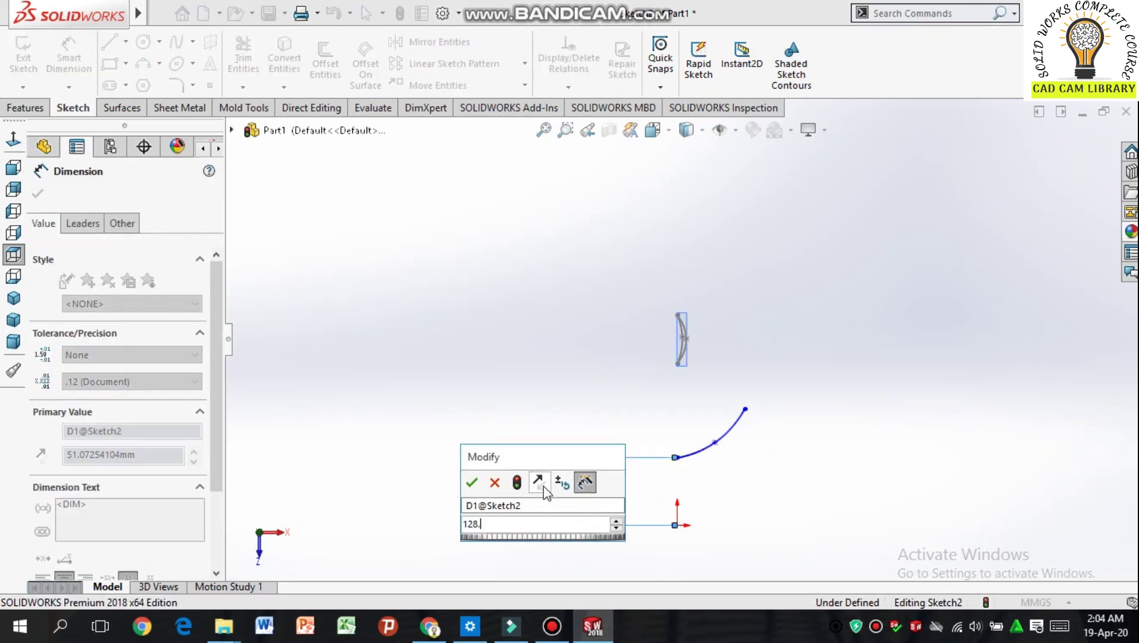
pyautogui.press('Return')
pyautogui.click(545, 493)
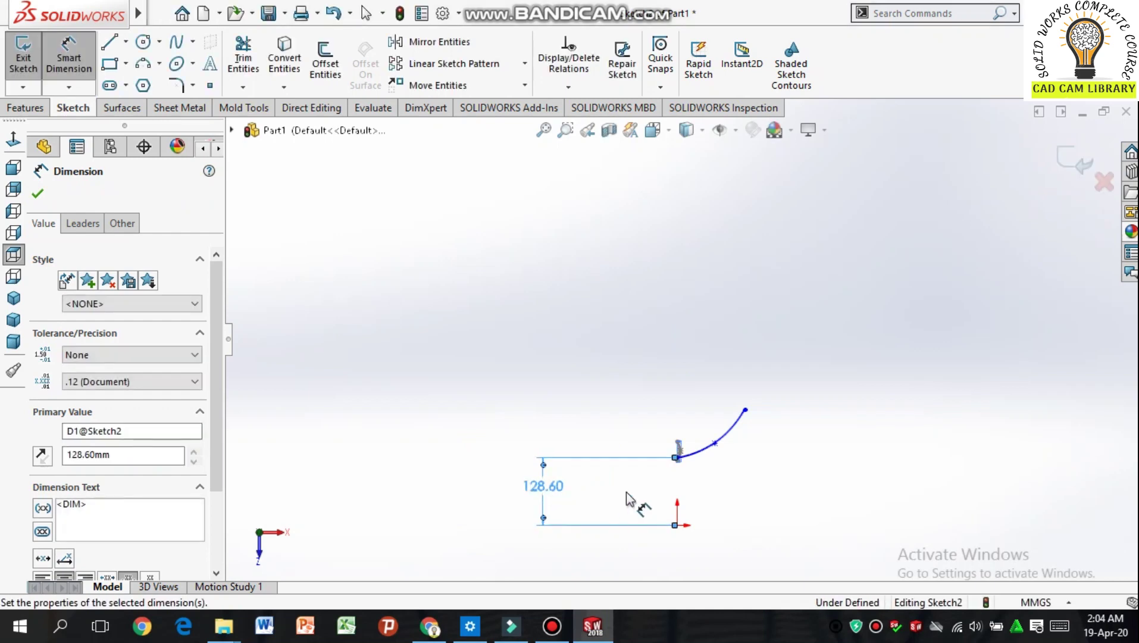
# Step: Dimension the vertical distance between the new spline's two endpoints as 32.5 mm
pyautogui.click(678, 458)
pyautogui.click(745, 410)
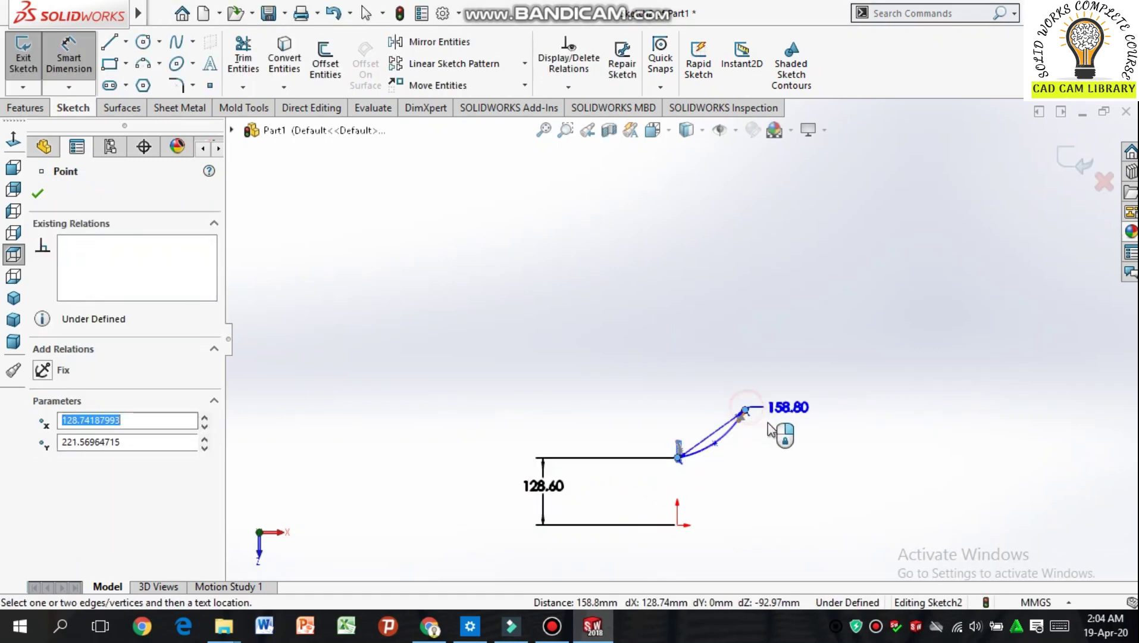
pyautogui.click(807, 439)
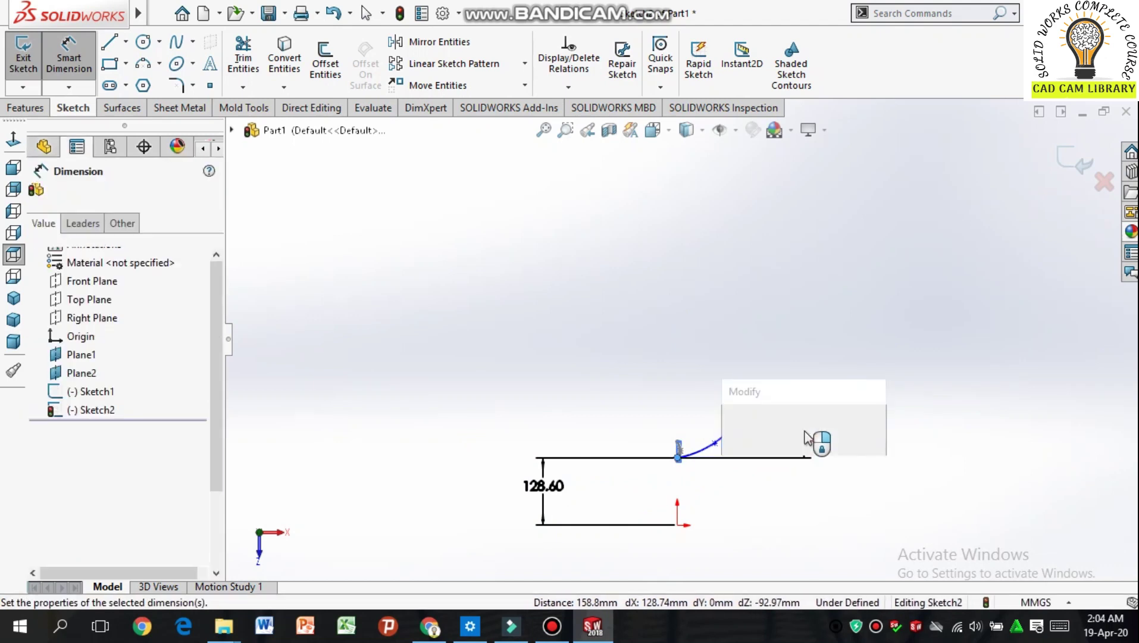
pyautogui.write('32')
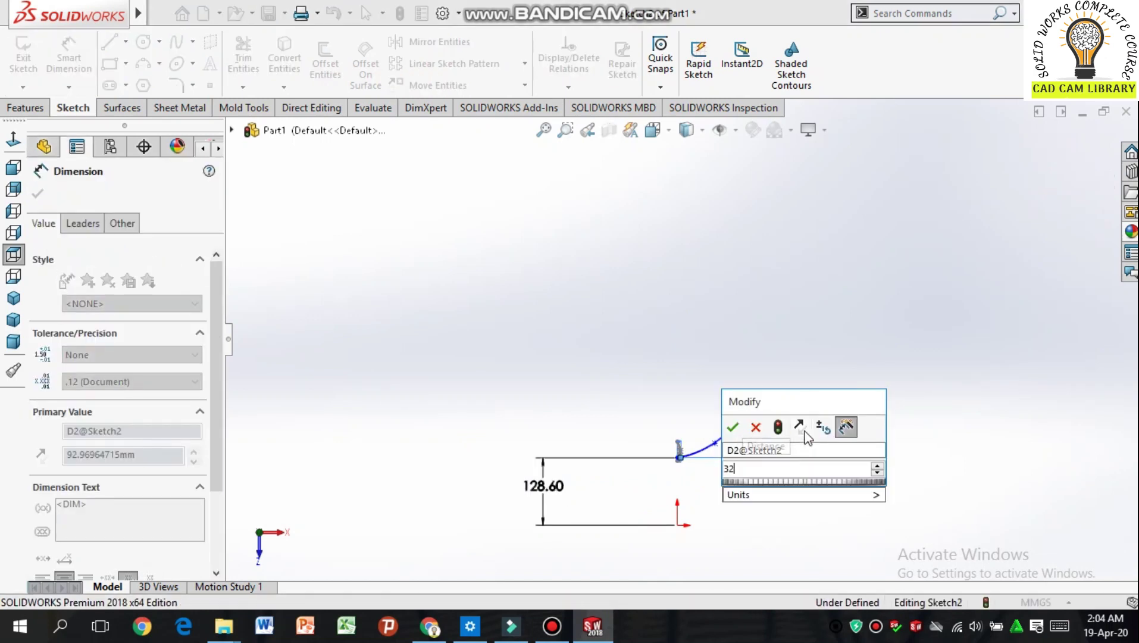
pyautogui.write('.5')
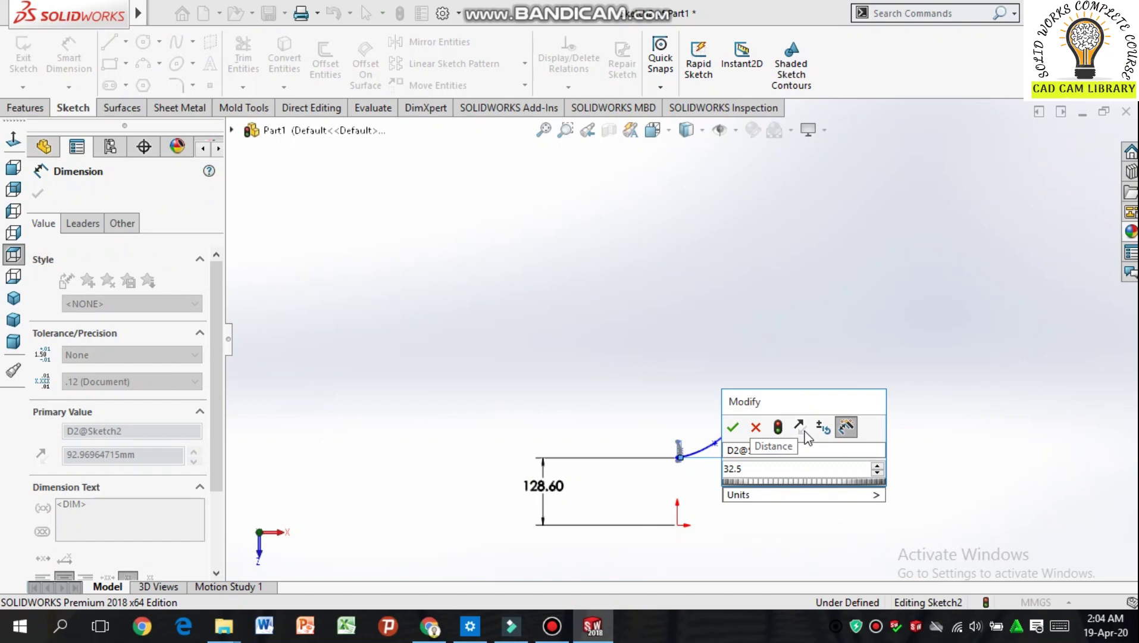
pyautogui.press('Return')
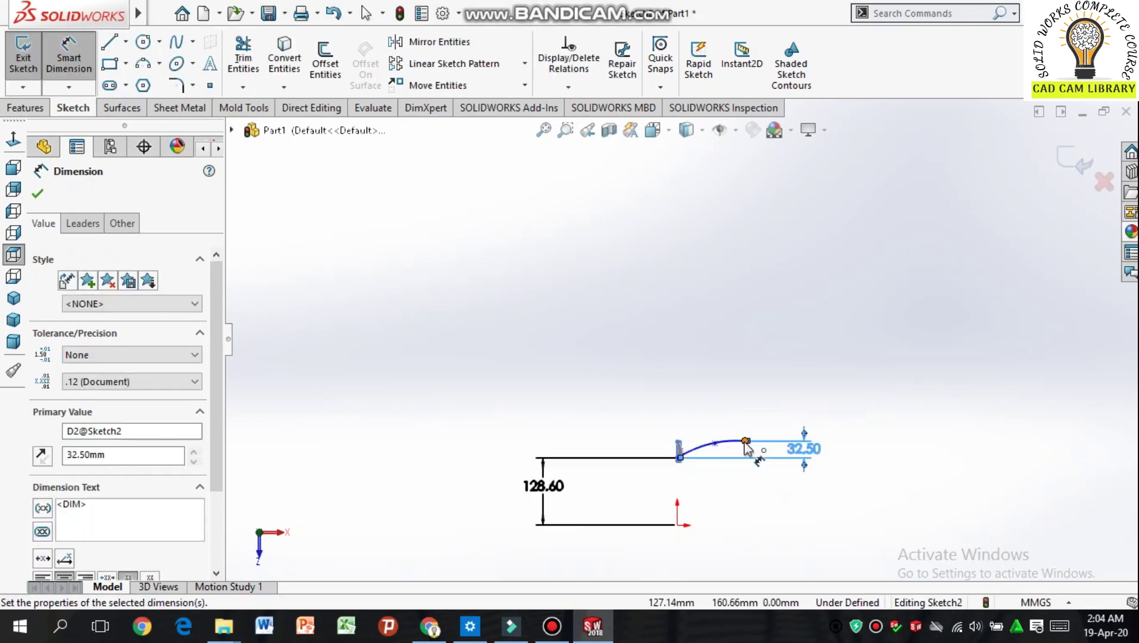
# Step: Dimension the horizontal distance between the new spline's two endpoints as 32.85 mm and finish dimensioning
pyautogui.click(679, 457)
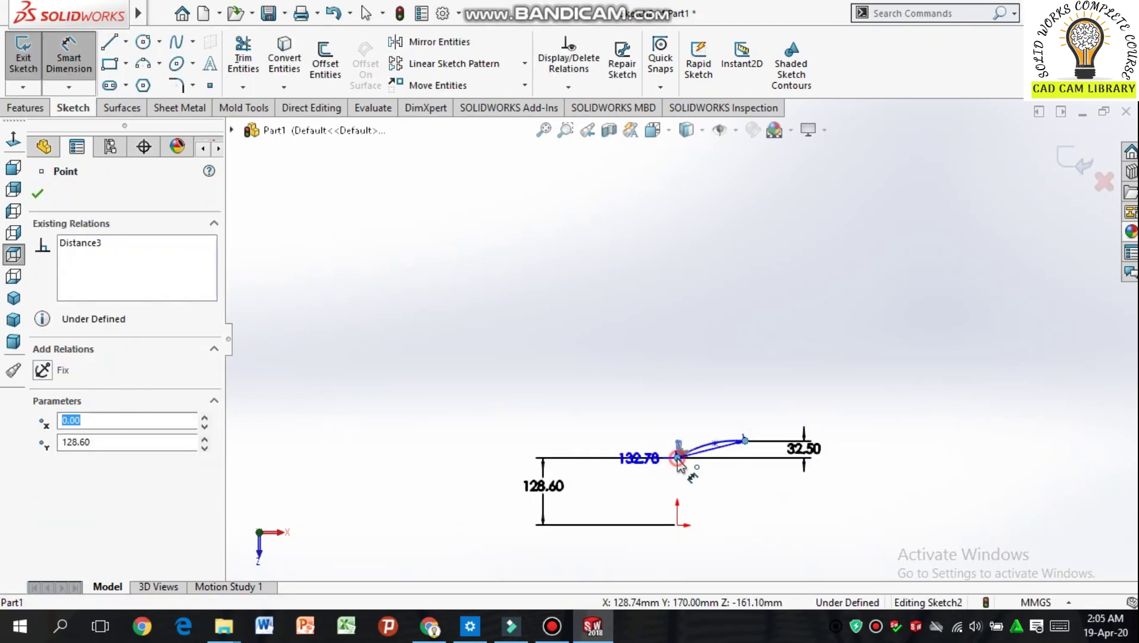
pyautogui.click(711, 364)
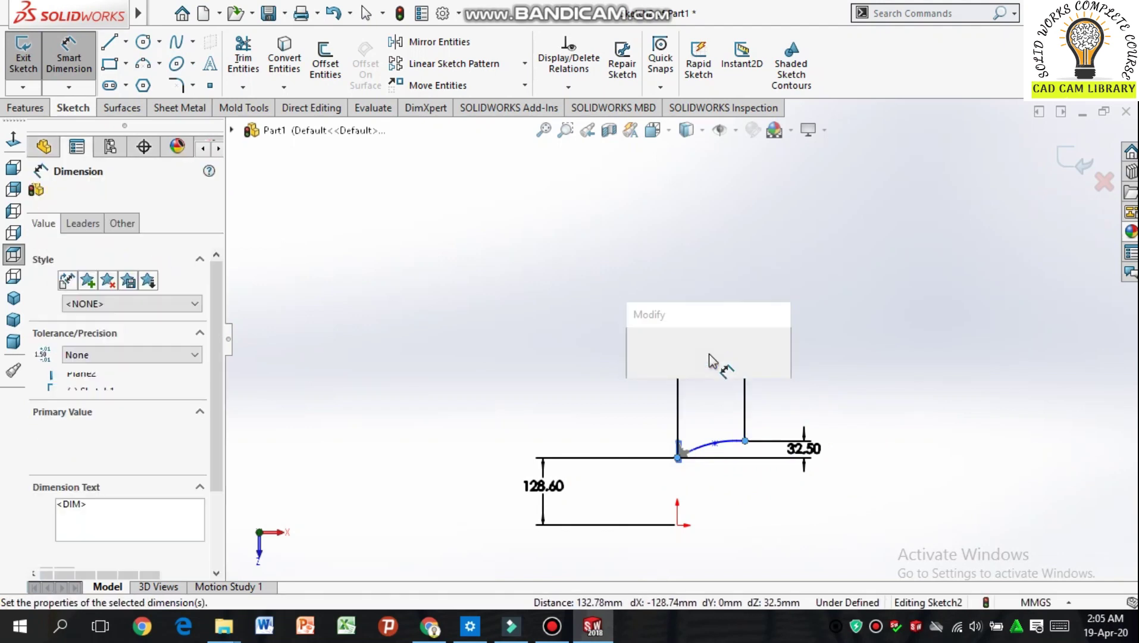
pyautogui.write('32')
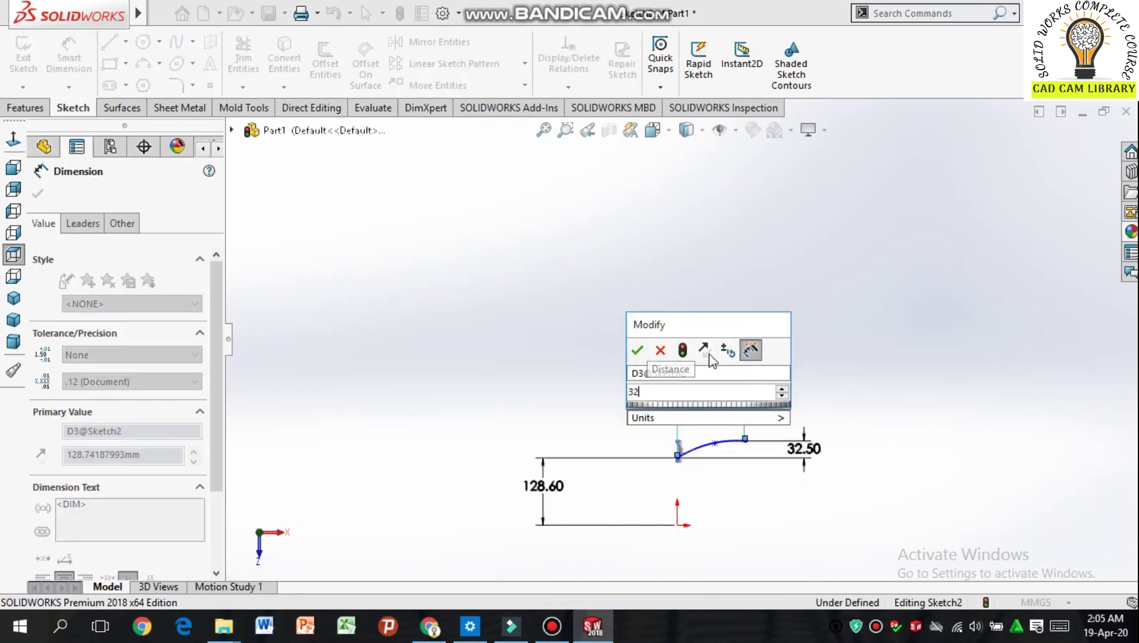
pyautogui.write('.85')
pyautogui.press('Return')
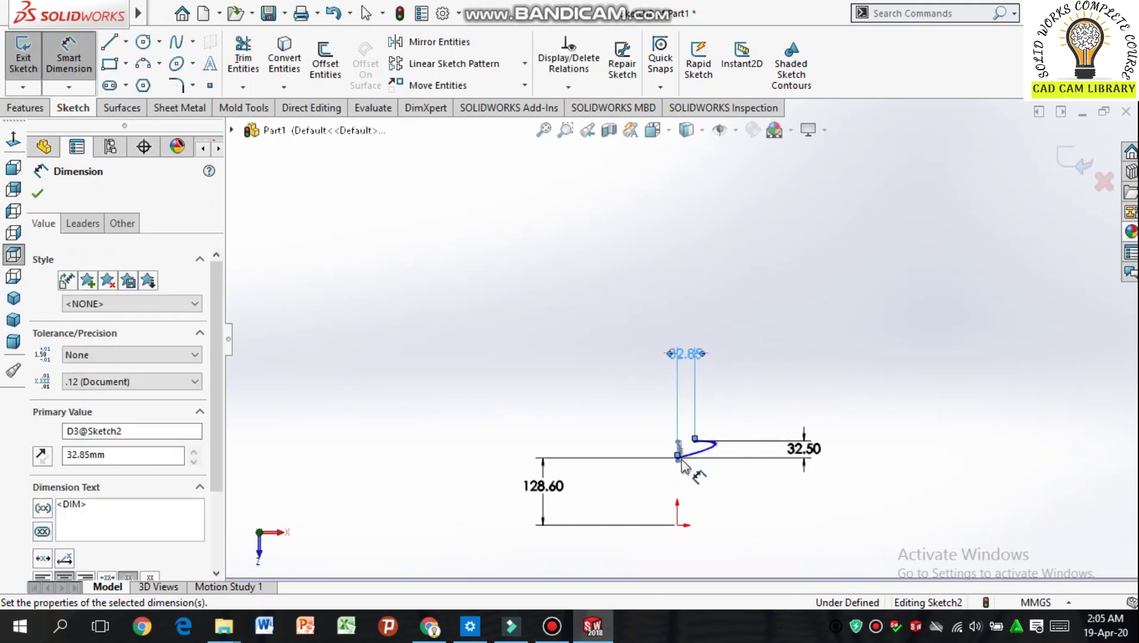
pyautogui.click(39, 193)
pyautogui.press('Escape')
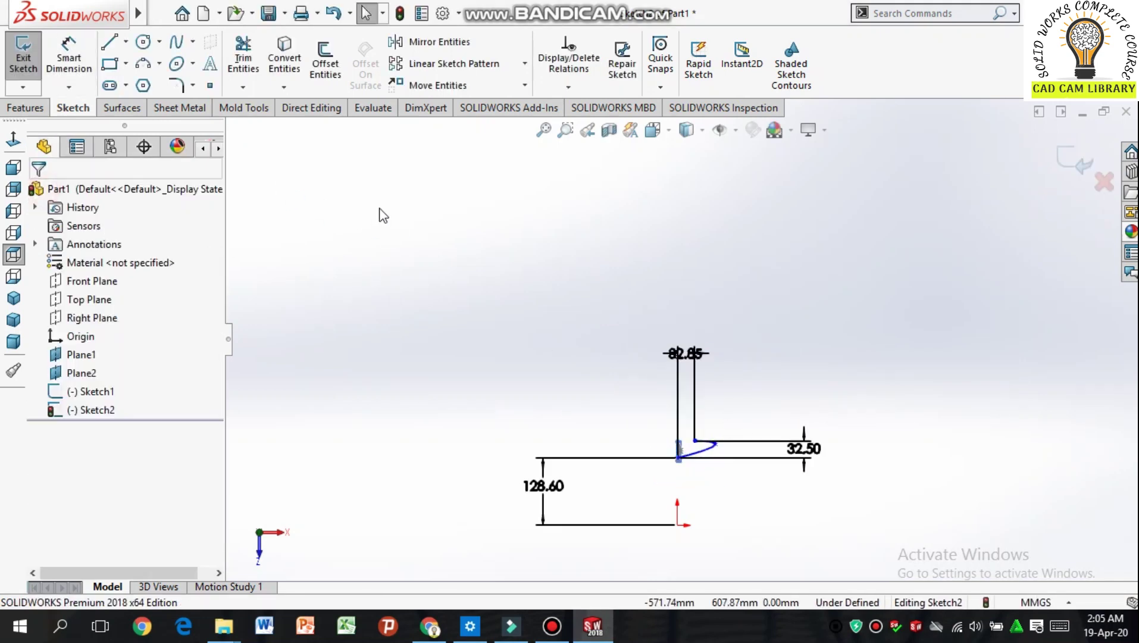
# Step: Reshape the Plane2 spline into a smooth arc by moving its middle point to about X 27.21 mm, Y 145.54 mm
pyautogui.scroll(-5, 705, 466)
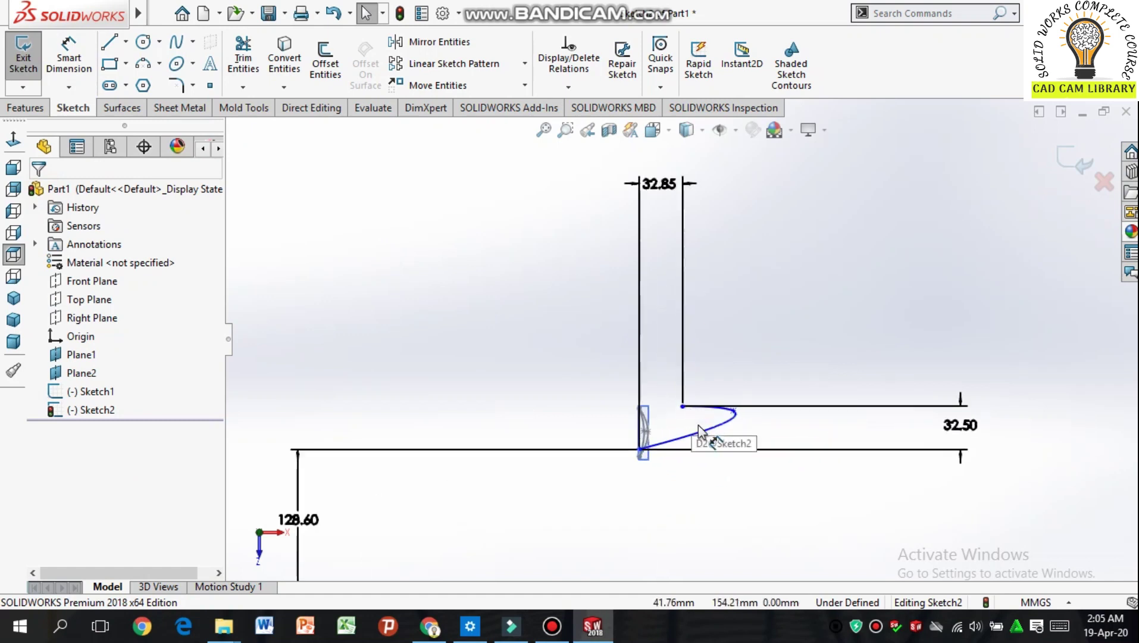
pyautogui.moveTo(738, 397); pyautogui.dragTo(655, 422)
pyautogui.scroll(-3, 665, 446)
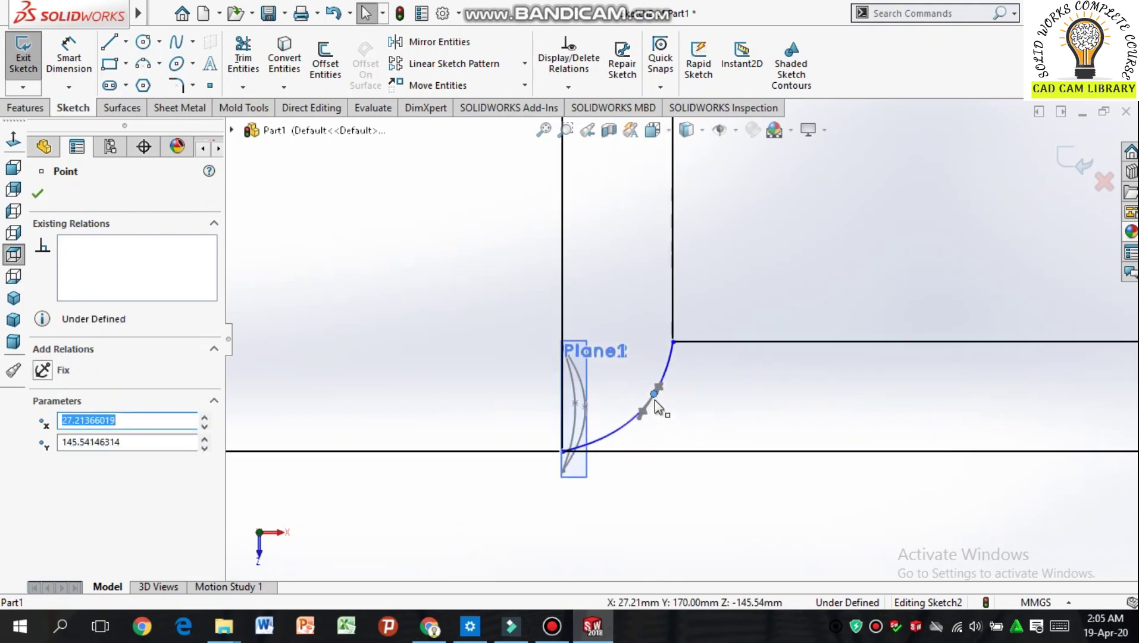
# Step: Move the Plane2 spline's middle point to about X 23.83, Y 142.54 mm and draw a second, more bowed spline between its endpoints
pyautogui.click(672, 417)
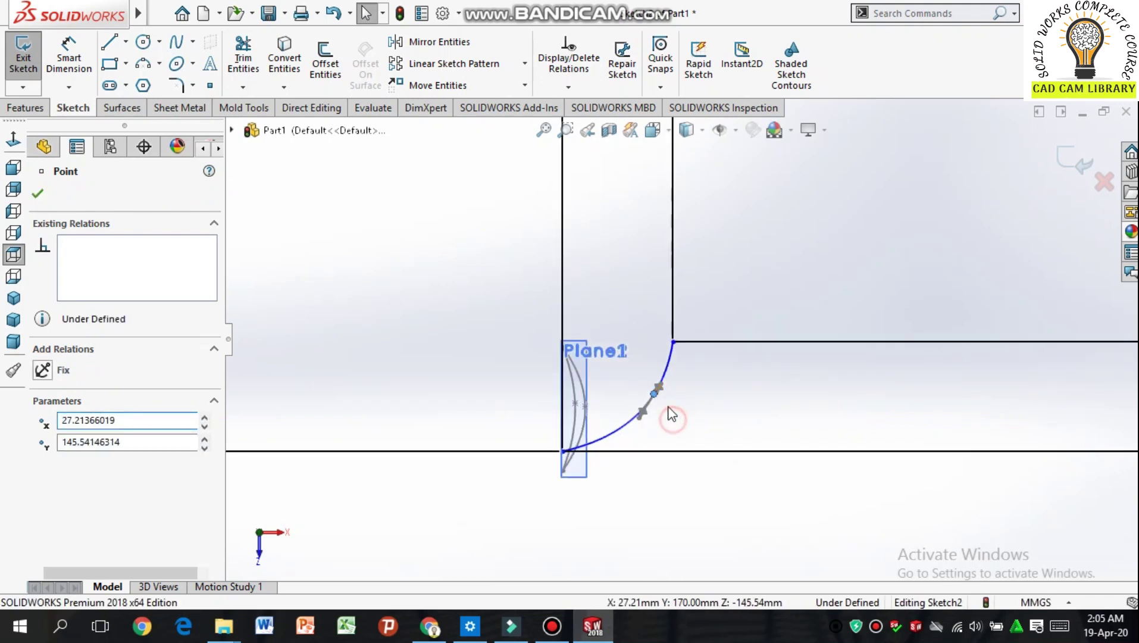
pyautogui.moveTo(654, 395)
pyautogui.mouseDown()
pyautogui.moveTo(635, 394)
pyautogui.moveTo(642, 405)
pyautogui.mouseUp()
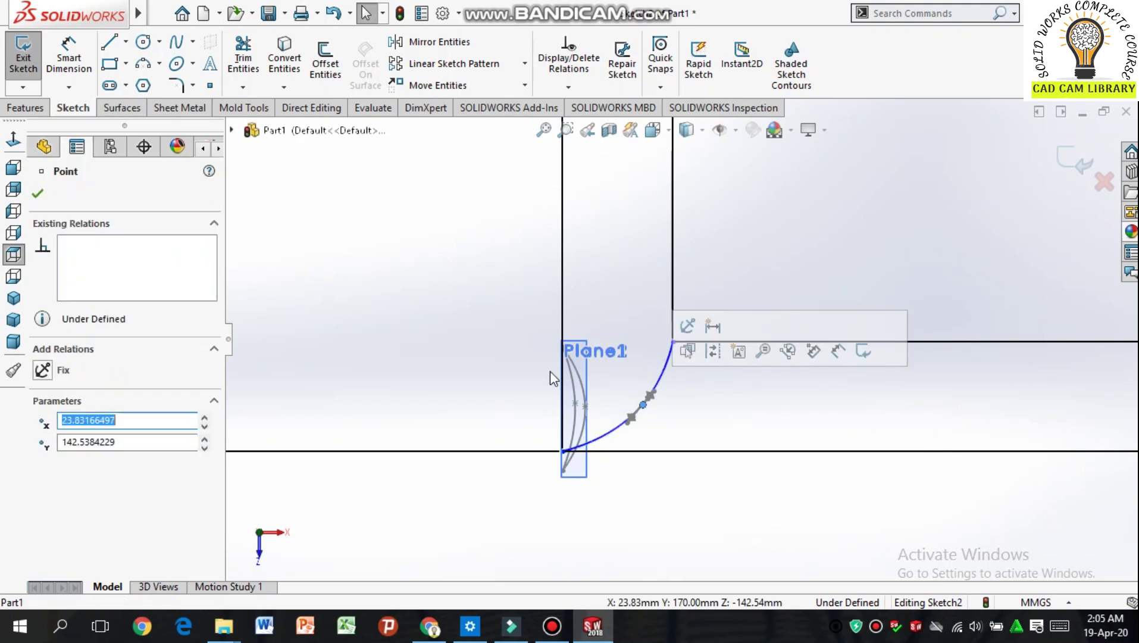
pyautogui.click(176, 41)
pyautogui.click(673, 343)
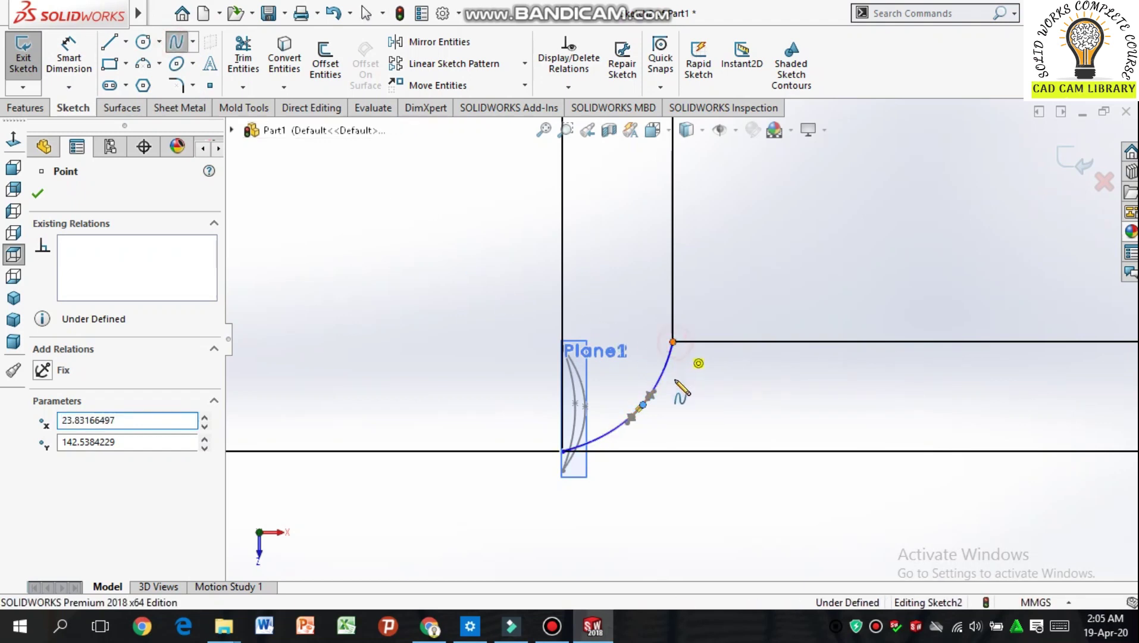
pyautogui.click(656, 422)
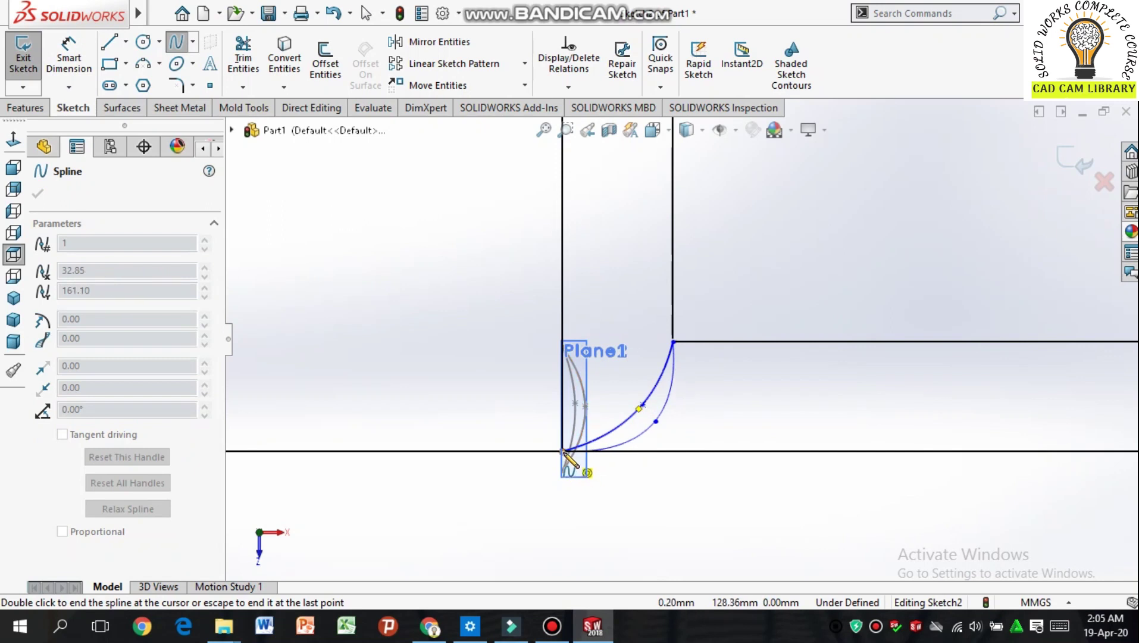
pyautogui.rightClick(607, 487)
pyautogui.click(632, 485)
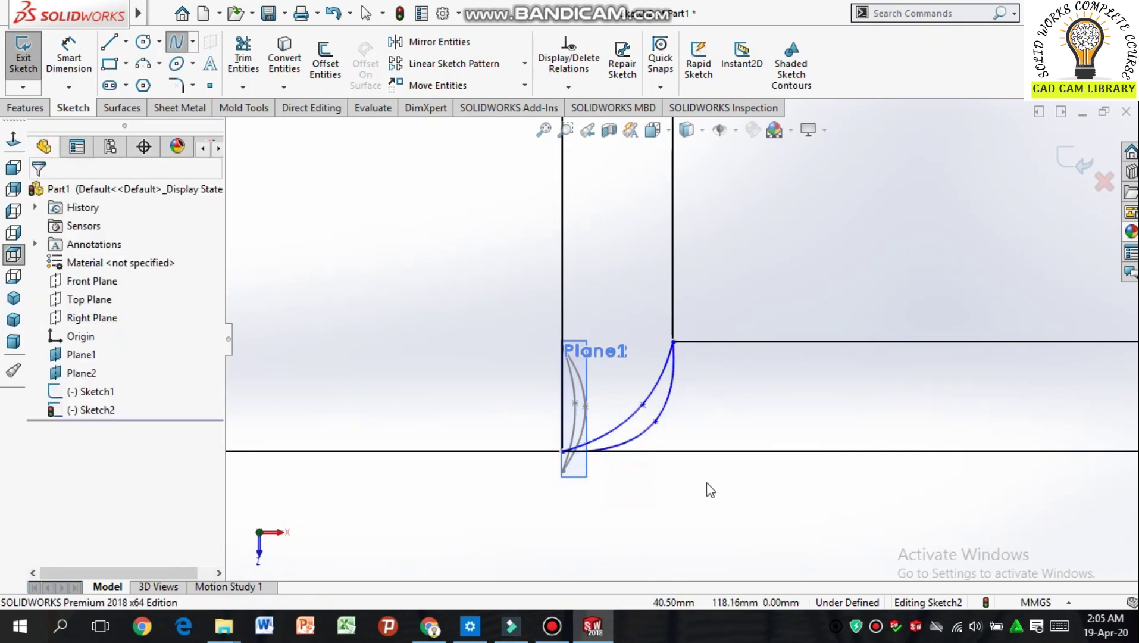
# Step: Dimension the distance between the middle points of the two Plane2 splines as 3 mm and exit the sketch
pyautogui.click(69, 57)
pyautogui.click(656, 422)
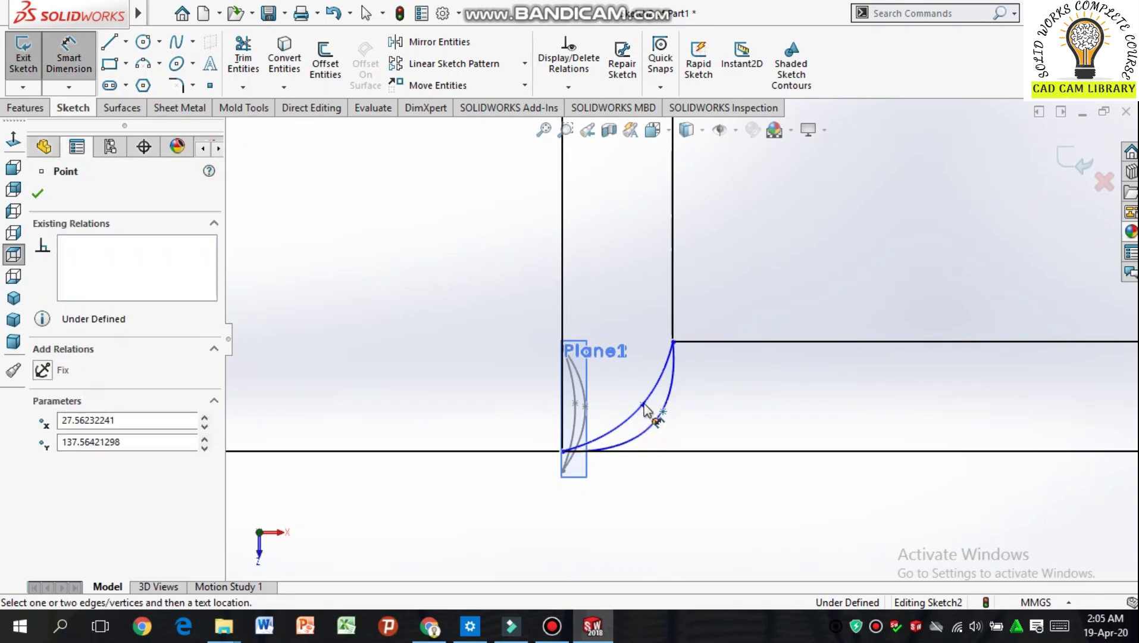
pyautogui.click(642, 403)
pyautogui.click(506, 500)
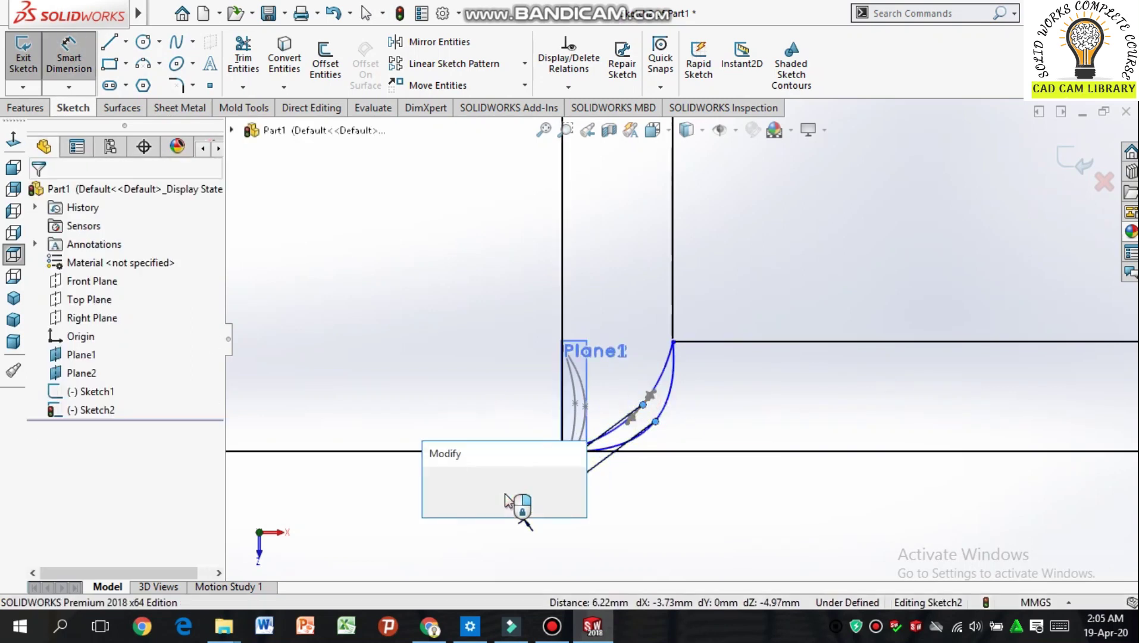
pyautogui.write('5')
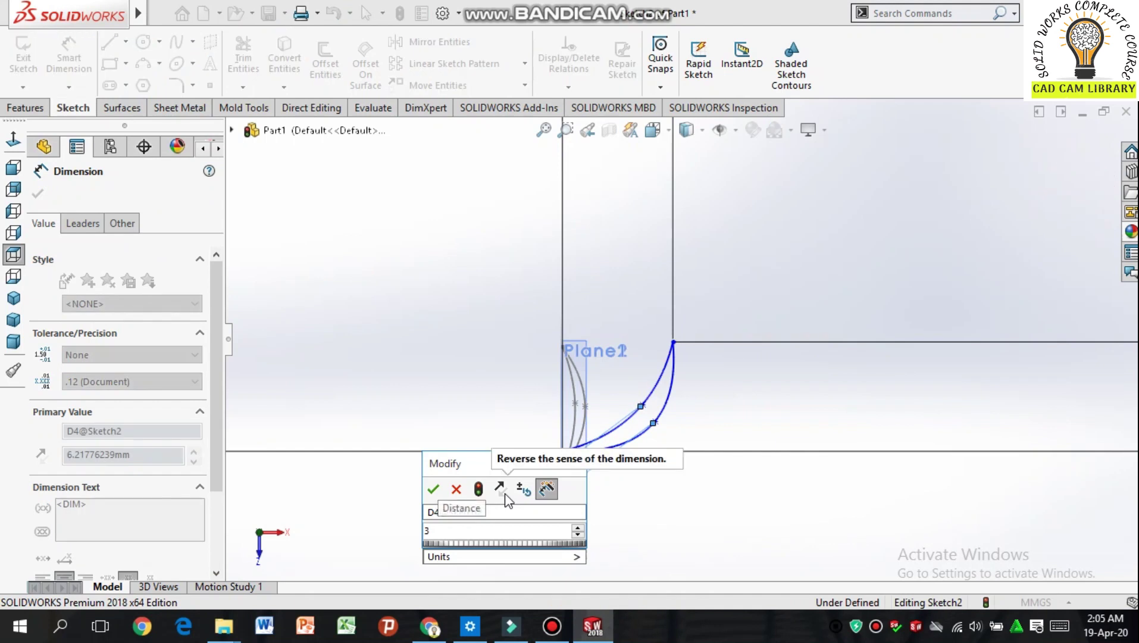
pyautogui.press('Return')
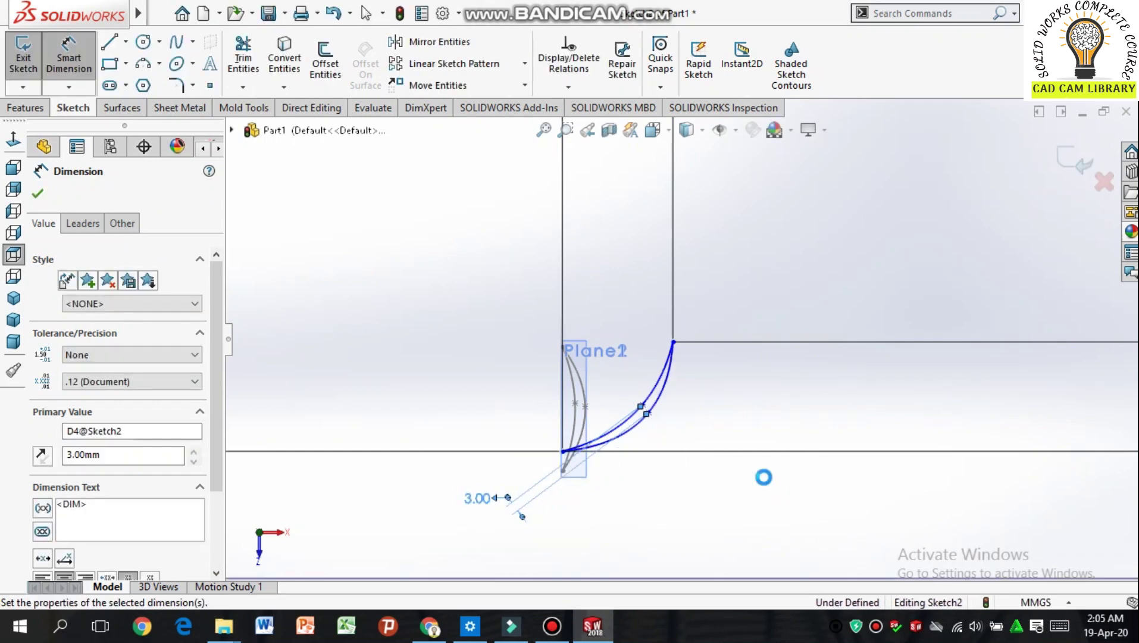
pyautogui.press('f')
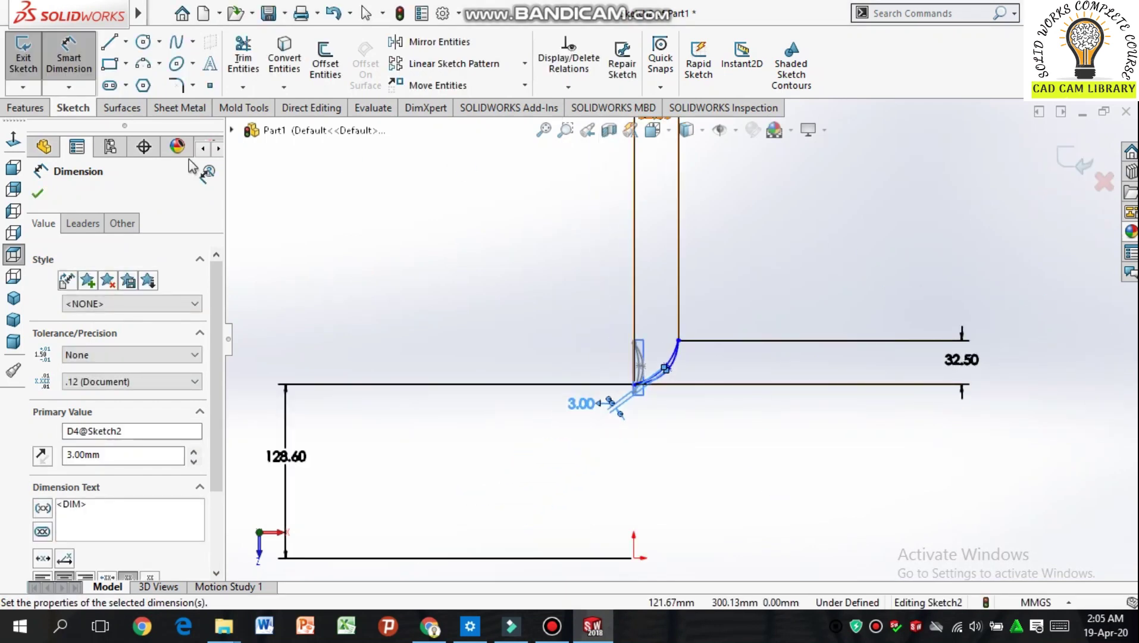
pyautogui.click(37, 193)
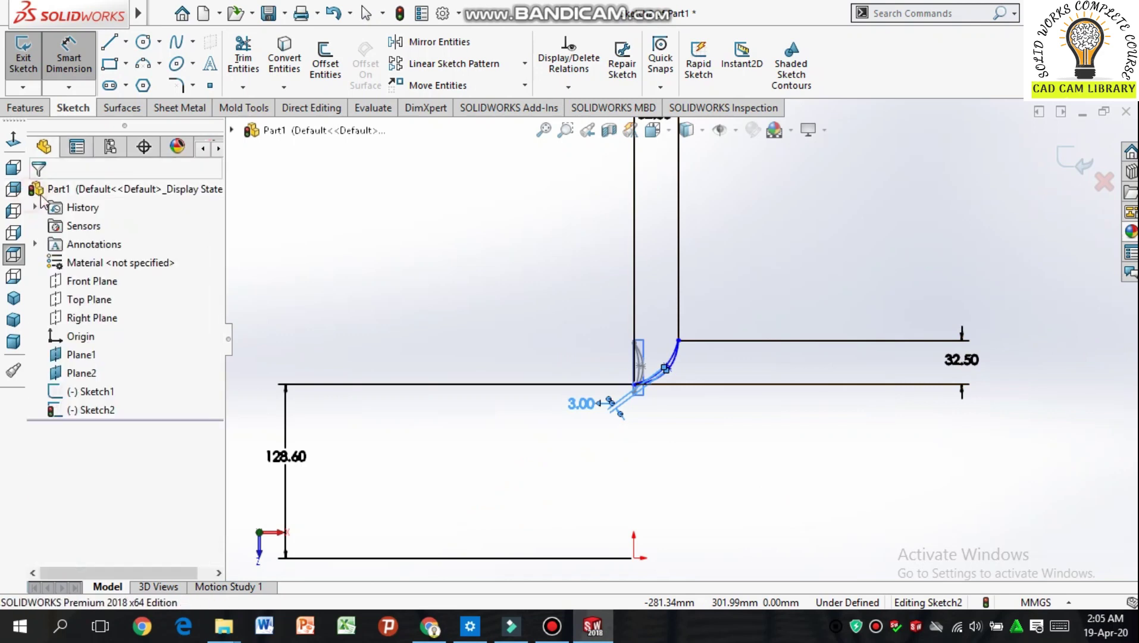
pyautogui.click(1074, 168)
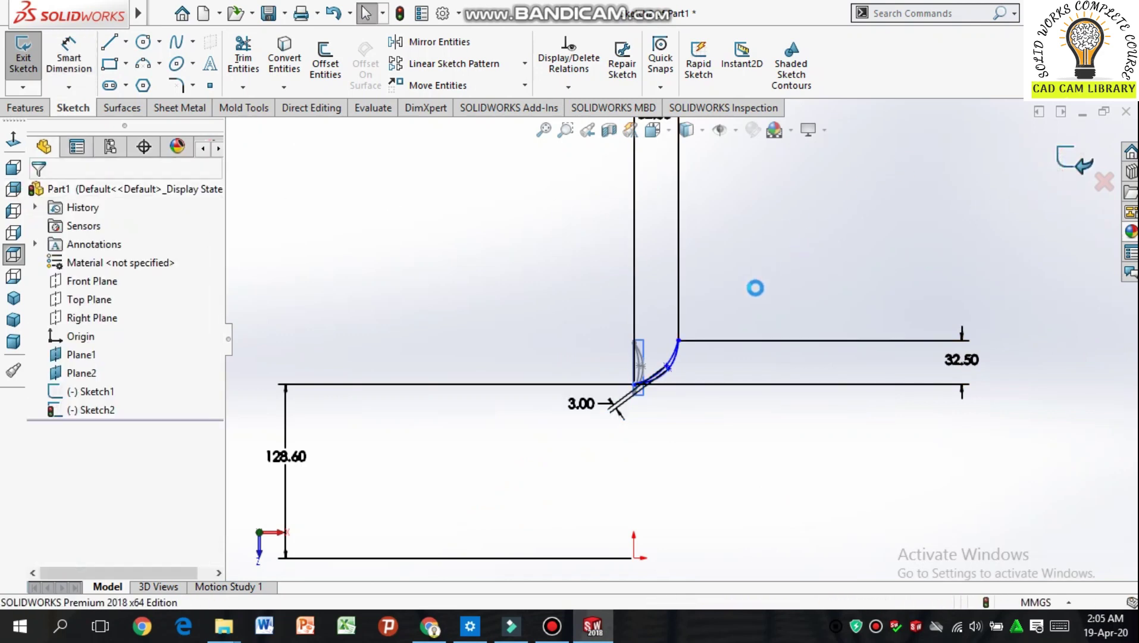
# Step: Start a 3D sketch and draw a two-point spline connecting the lower endpoints of the Plane1 and Plane2 profiles
pyautogui.moveTo(576, 446)
pyautogui.mouseDown(button='middle')
pyautogui.moveTo(640, 402)
pyautogui.moveTo(592, 457)
pyautogui.moveTo(635, 448)
pyautogui.moveTo(636, 438)
pyautogui.moveTo(597, 458)
pyautogui.moveTo(598, 491)
pyautogui.moveTo(634, 437)
pyautogui.moveTo(619, 466)
pyautogui.mouseUp(button='middle')
pyautogui.click(23, 87)
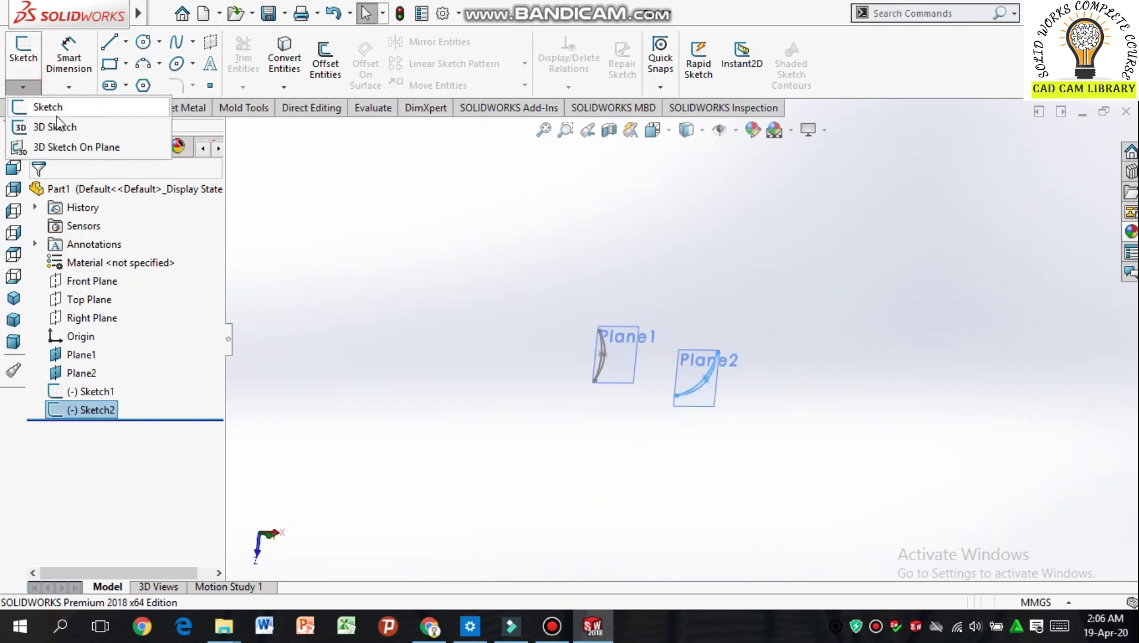
pyautogui.click(58, 125)
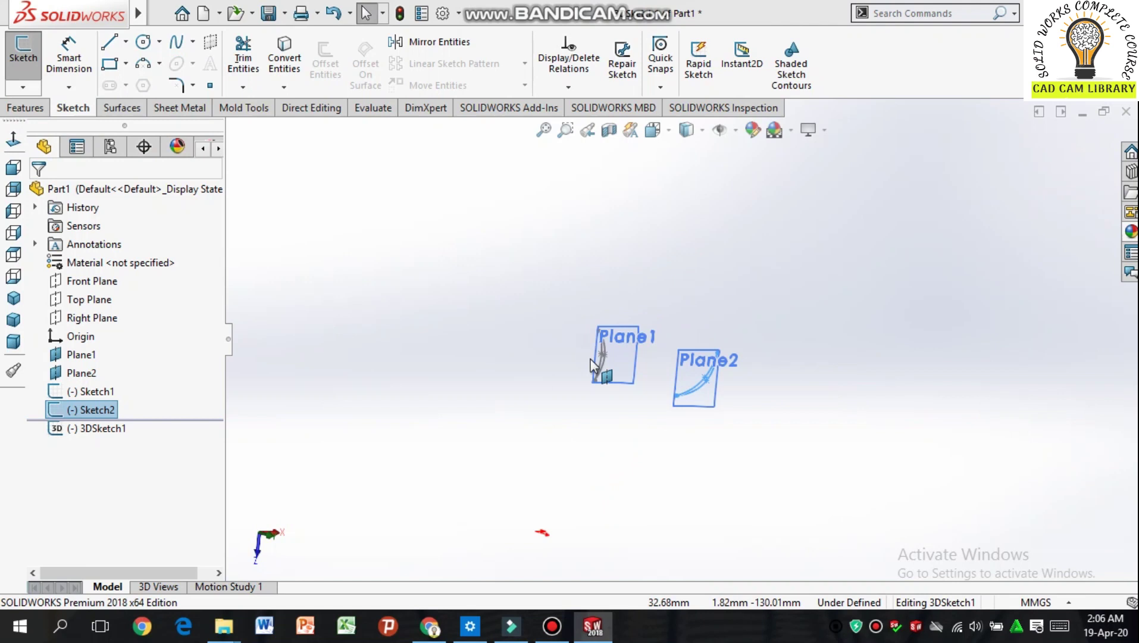
pyautogui.click(186, 47)
pyautogui.scroll(-3, 587, 381)
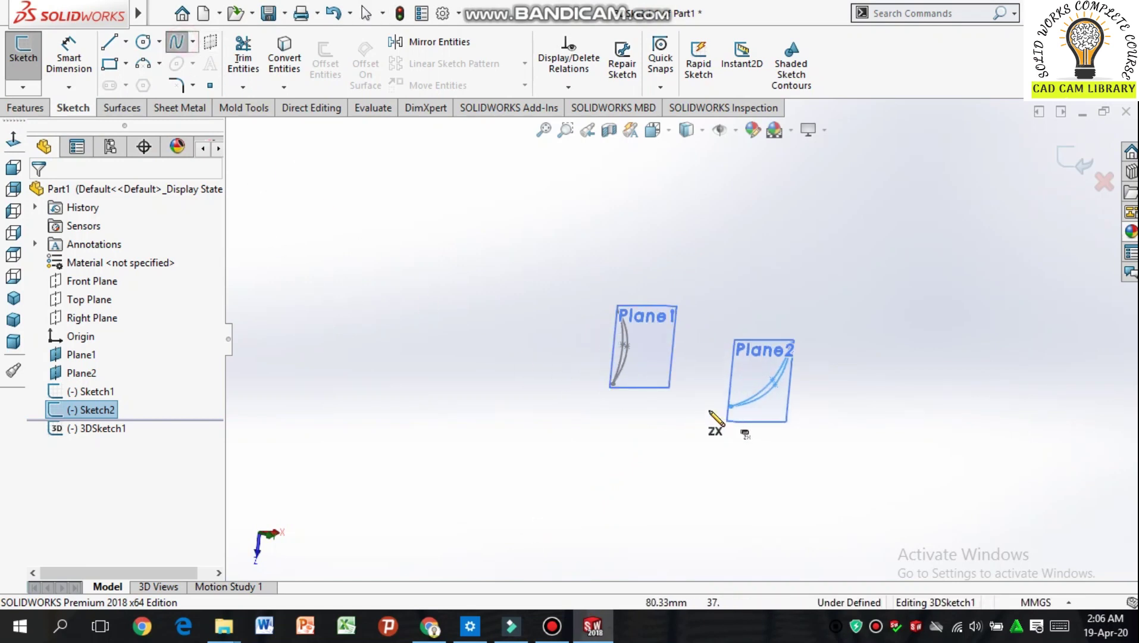
pyautogui.scroll(-2, 708, 417)
pyautogui.click(594, 375)
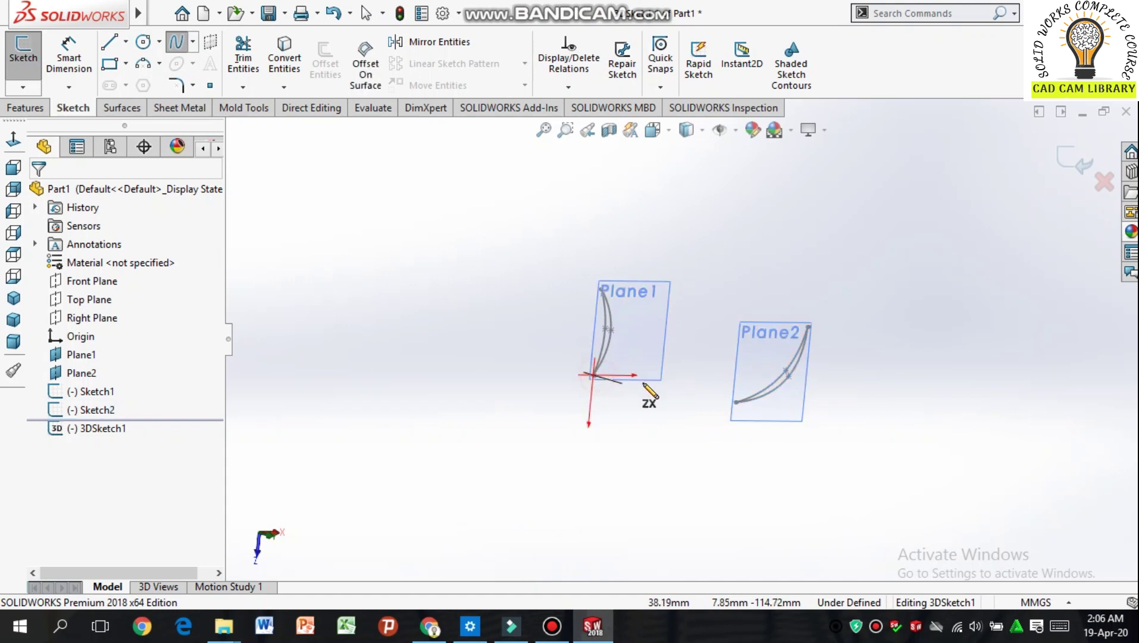
pyautogui.click(733, 405)
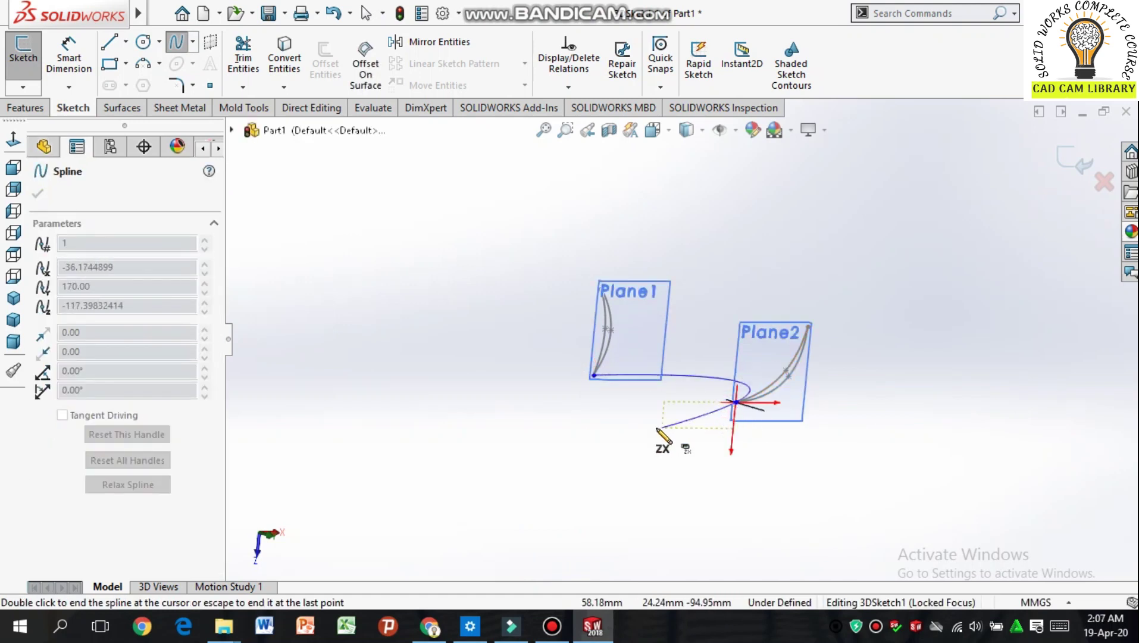
pyautogui.rightClick(680, 444)
pyautogui.click(720, 460)
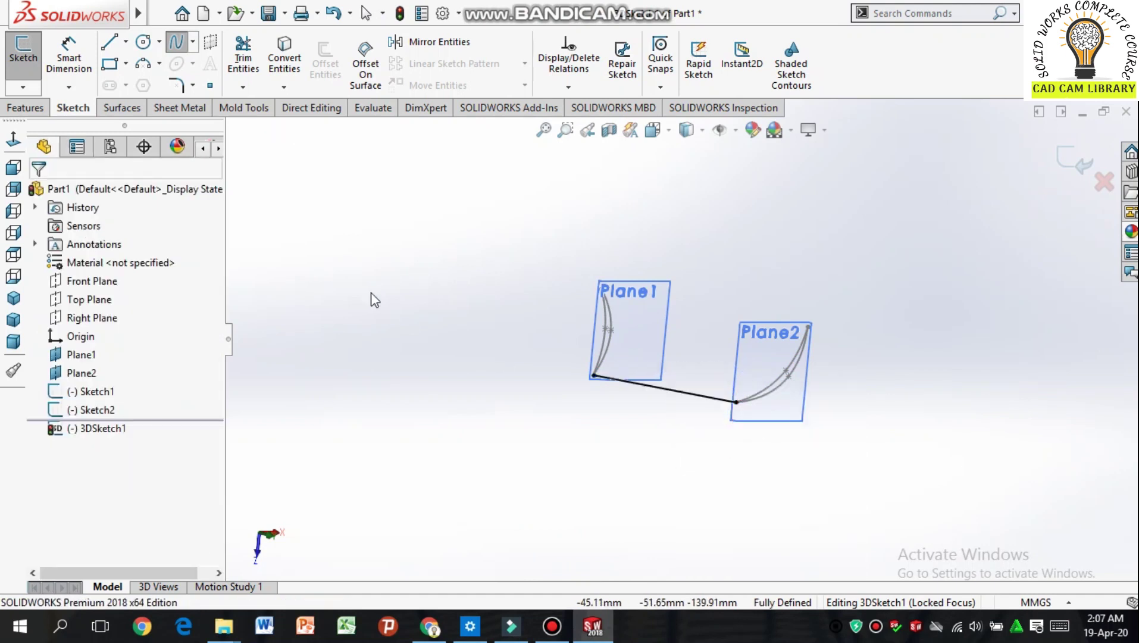
# Step: Draw a second two-point 3D spline connecting the upper endpoints of the Plane1 and Plane2 profiles
pyautogui.click(174, 43)
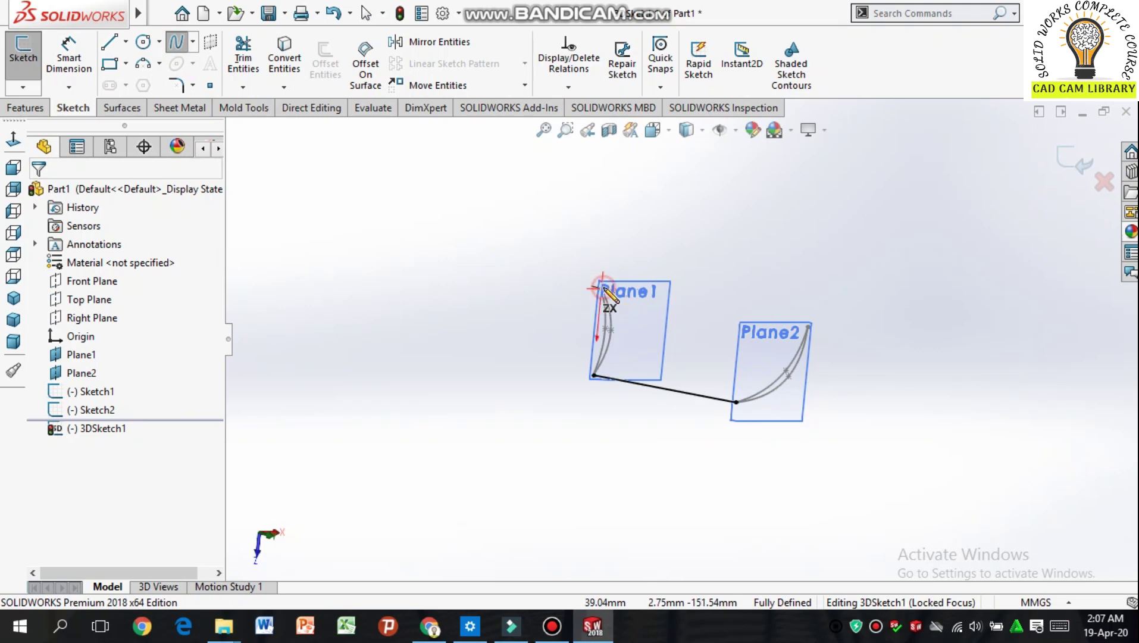
pyautogui.click(807, 326)
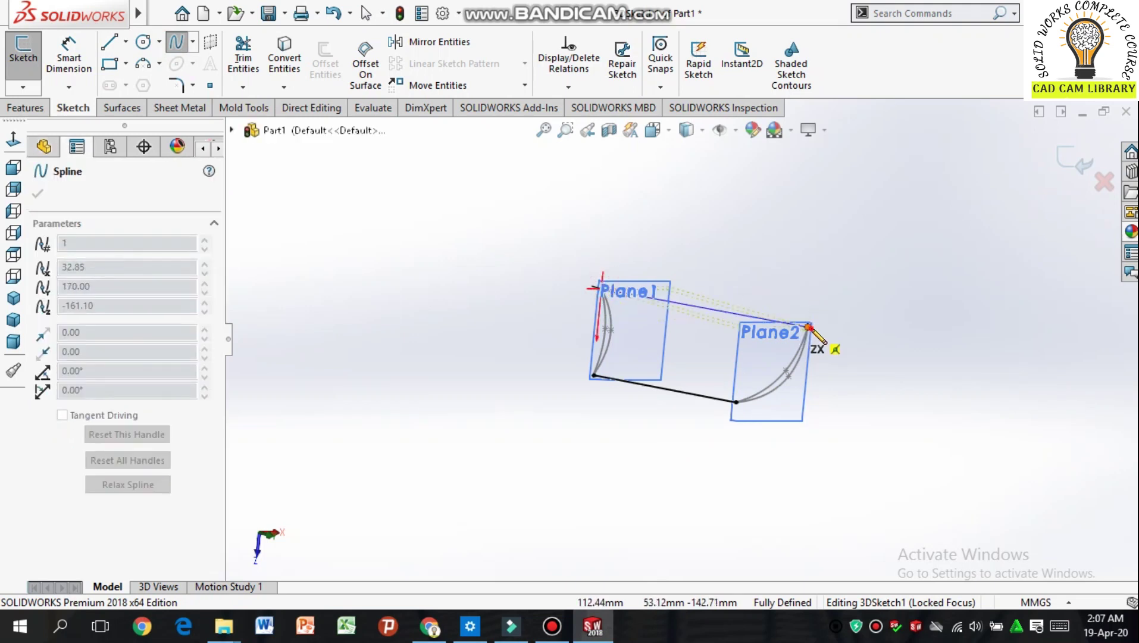
pyautogui.rightClick(822, 270)
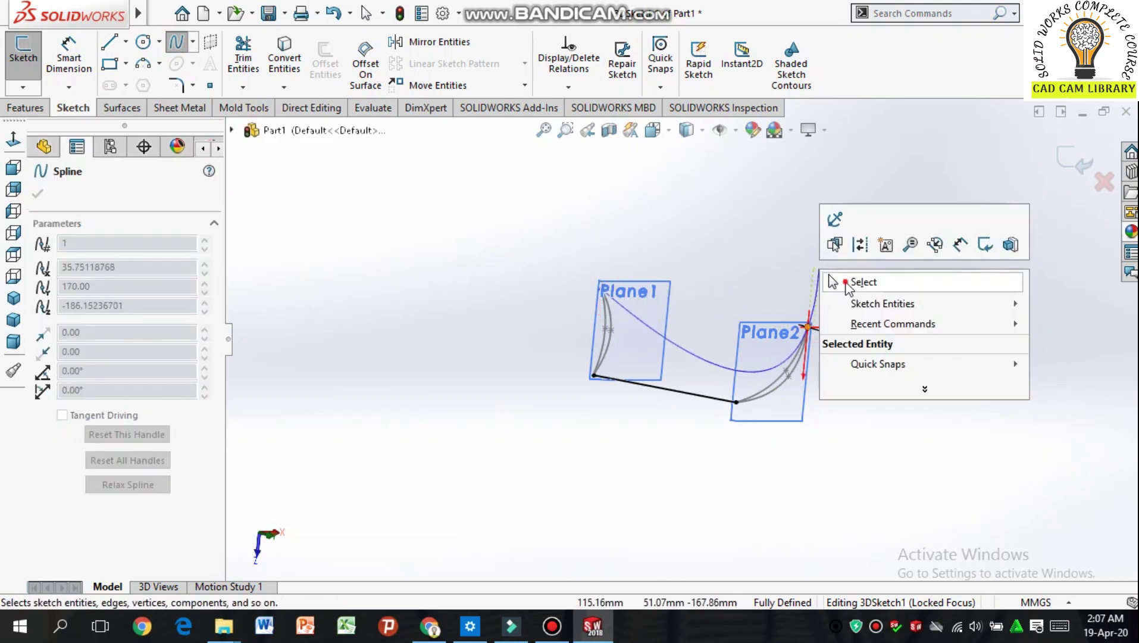
pyautogui.click(858, 282)
# Step: Bend the lower 3D spline into a gentle outward curve by adjusting the tangency handles at both of its ends
pyautogui.moveTo(822, 515)
pyautogui.mouseDown(button='middle')
pyautogui.moveTo(872, 361)
pyautogui.moveTo(898, 506)
pyautogui.mouseUp(button='middle')
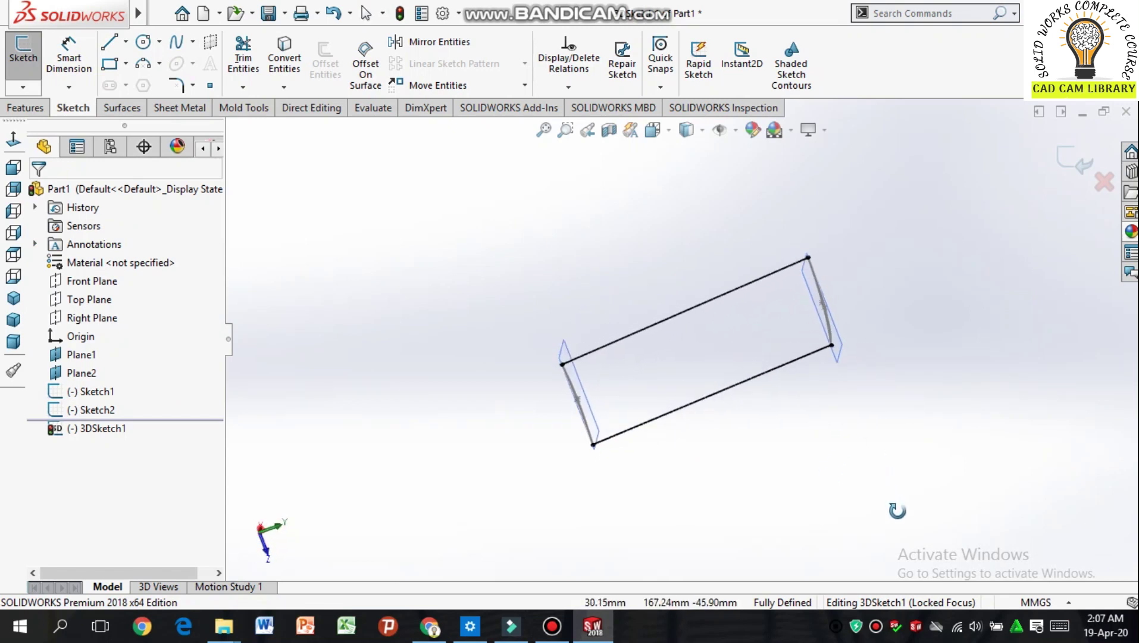
pyautogui.moveTo(744, 435)
pyautogui.mouseDown(button='middle')
pyautogui.moveTo(752, 478)
pyautogui.moveTo(748, 404)
pyautogui.mouseUp(button='middle')
pyautogui.click(750, 391)
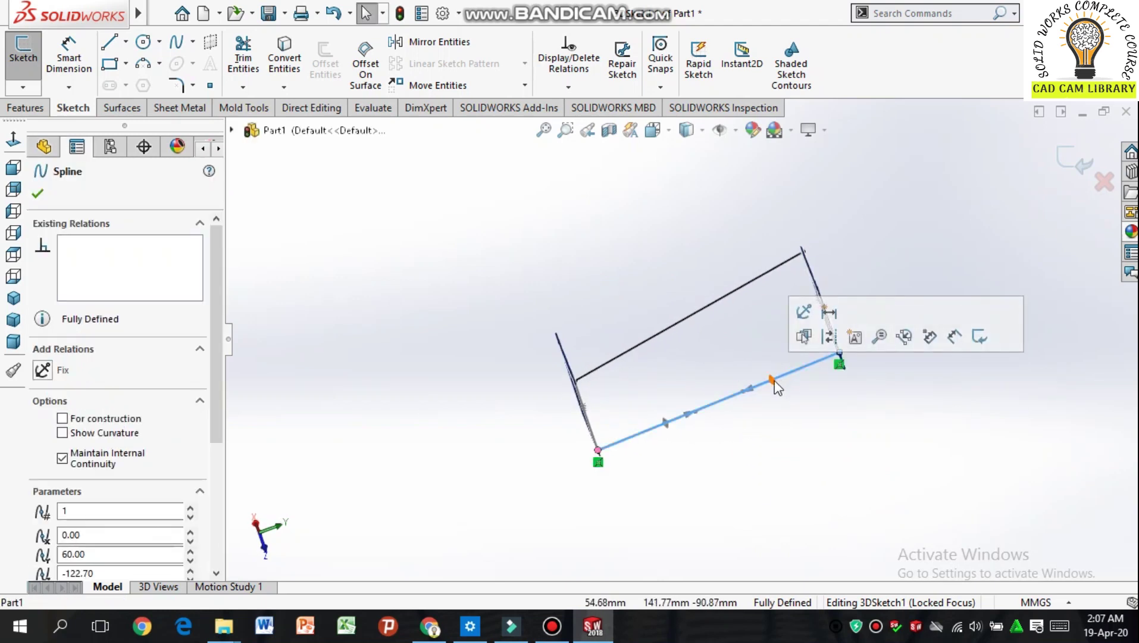
pyautogui.moveTo(775, 380); pyautogui.dragTo(794, 384)
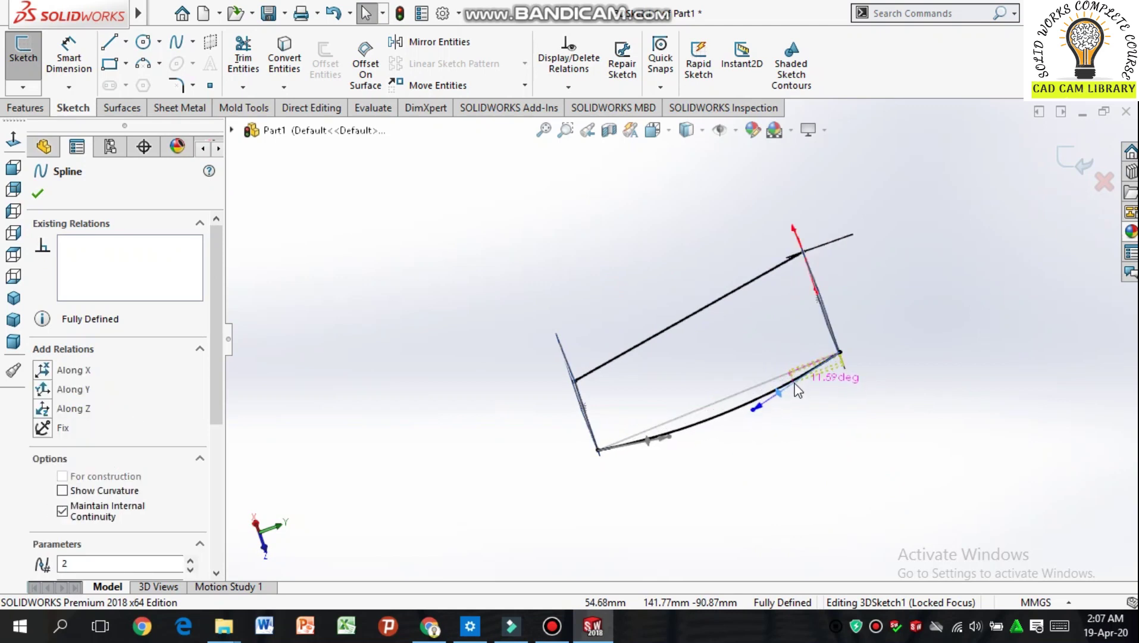
pyautogui.moveTo(650, 443); pyautogui.dragTo(655, 437)
# Step: Bend the upper 3D spline into a gentle curve with the tangency handles at both ends, and accept the spline edits
pyautogui.click(776, 266)
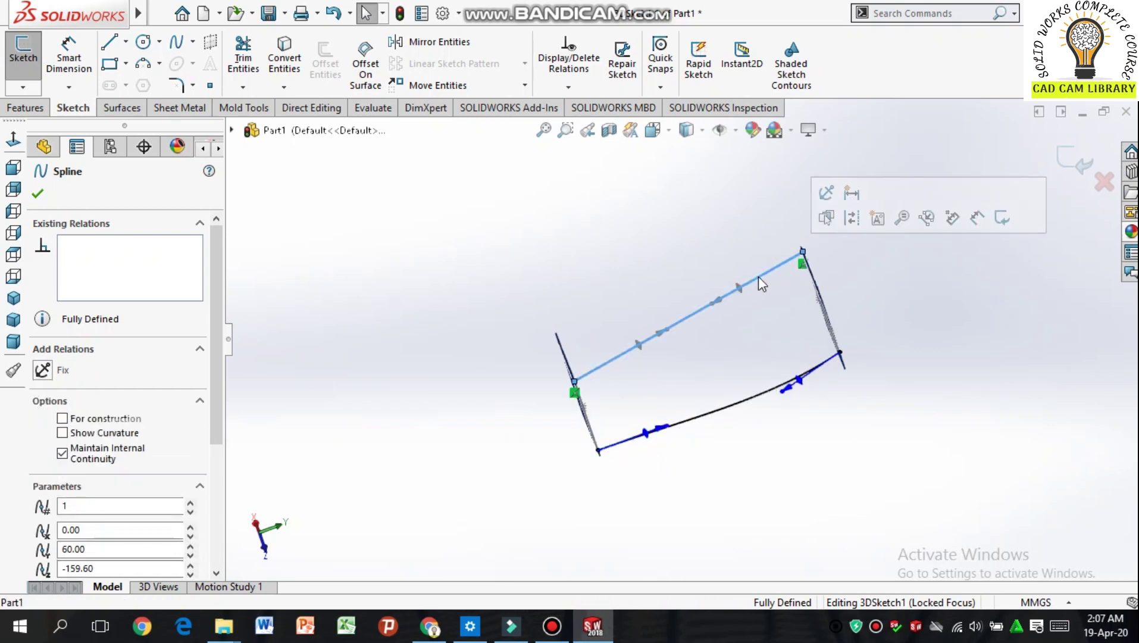
pyautogui.moveTo(742, 292); pyautogui.dragTo(749, 280)
pyautogui.moveTo(618, 348); pyautogui.dragTo(630, 359)
pyautogui.moveTo(856, 475)
pyautogui.mouseDown(button='middle')
pyautogui.moveTo(791, 364)
pyautogui.moveTo(742, 335)
pyautogui.moveTo(730, 414)
pyautogui.moveTo(762, 428)
pyautogui.moveTo(747, 429)
pyautogui.mouseUp(button='middle')
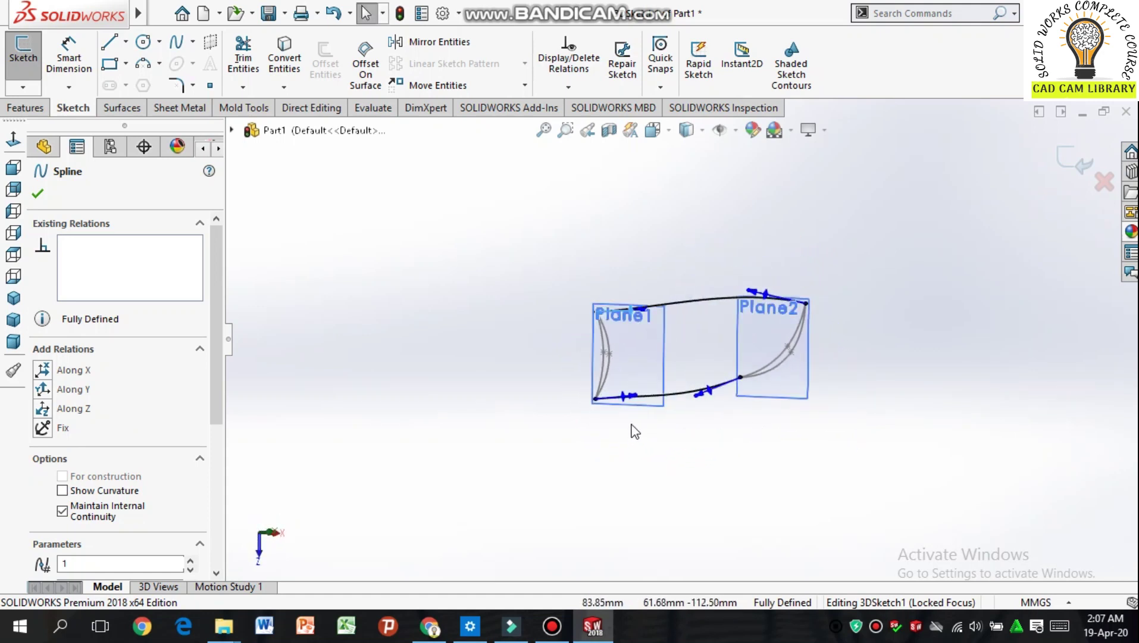
pyautogui.click(39, 194)
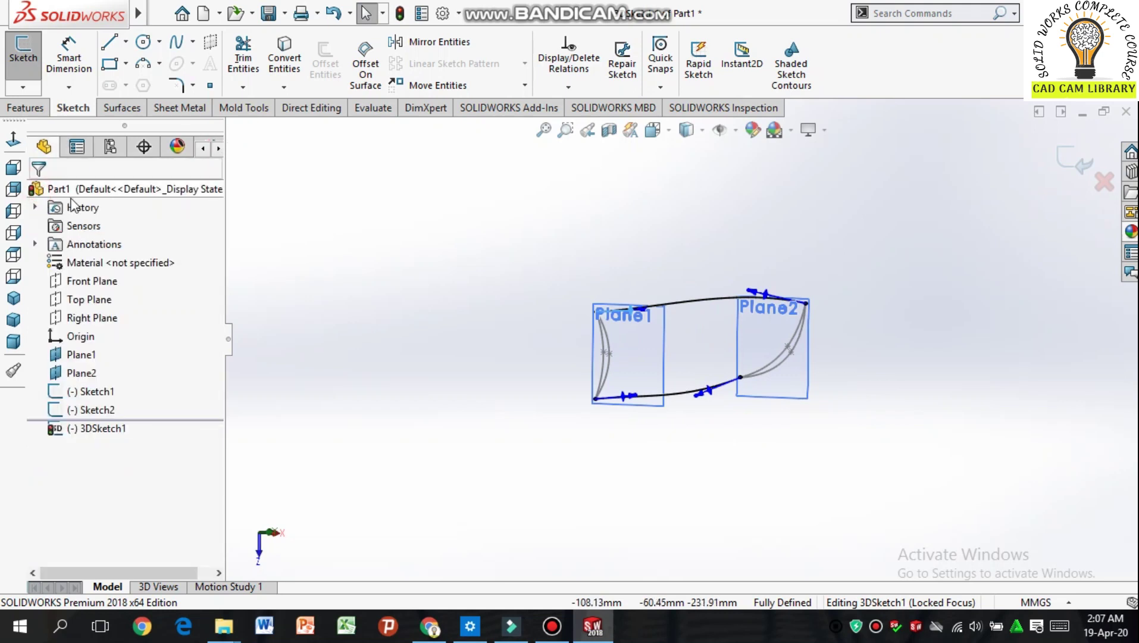
# Step: Start a Lofted Boss/Base with the crescent sketches on Plane1 and Plane2, Sketch1 and Sketch2, as its profiles
pyautogui.click(25, 108)
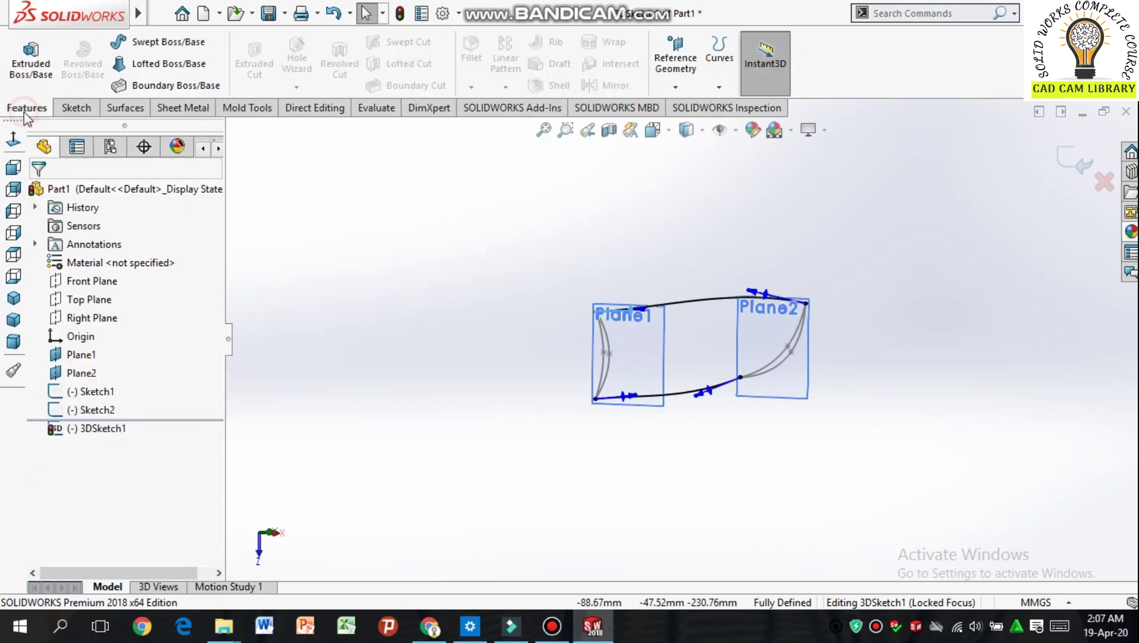
pyautogui.click(163, 63)
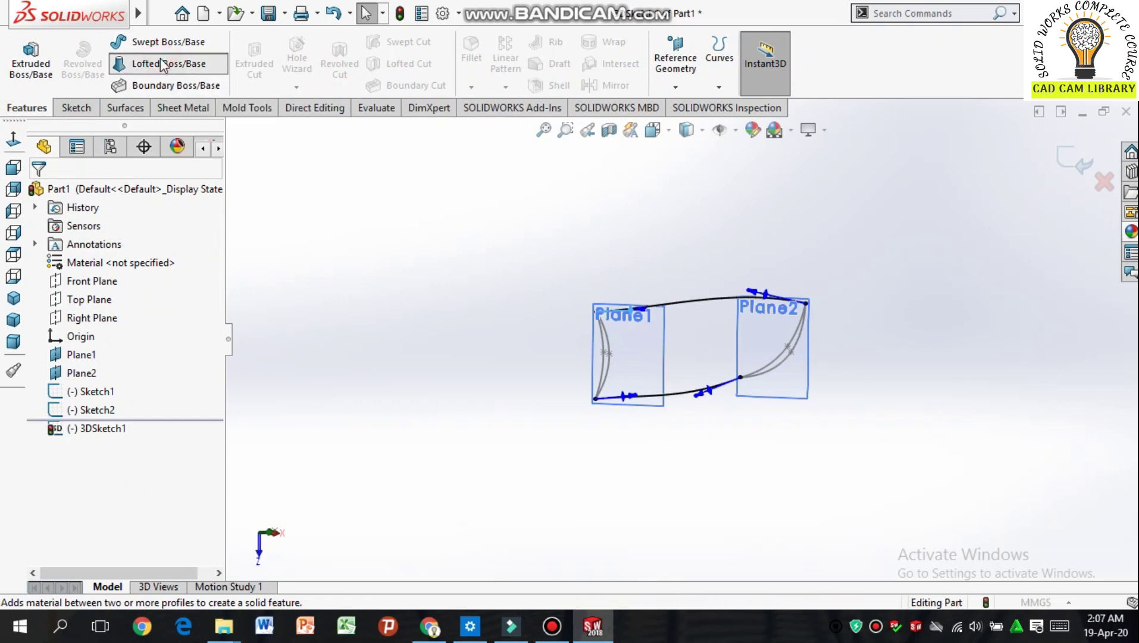
pyautogui.click(608, 365)
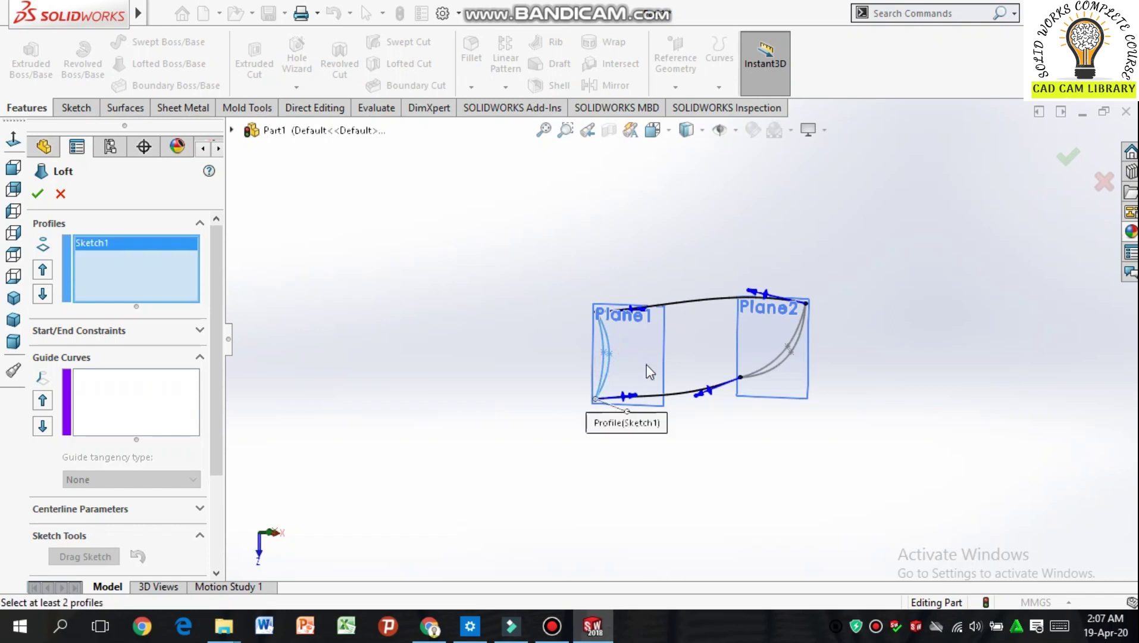
pyautogui.click(789, 357)
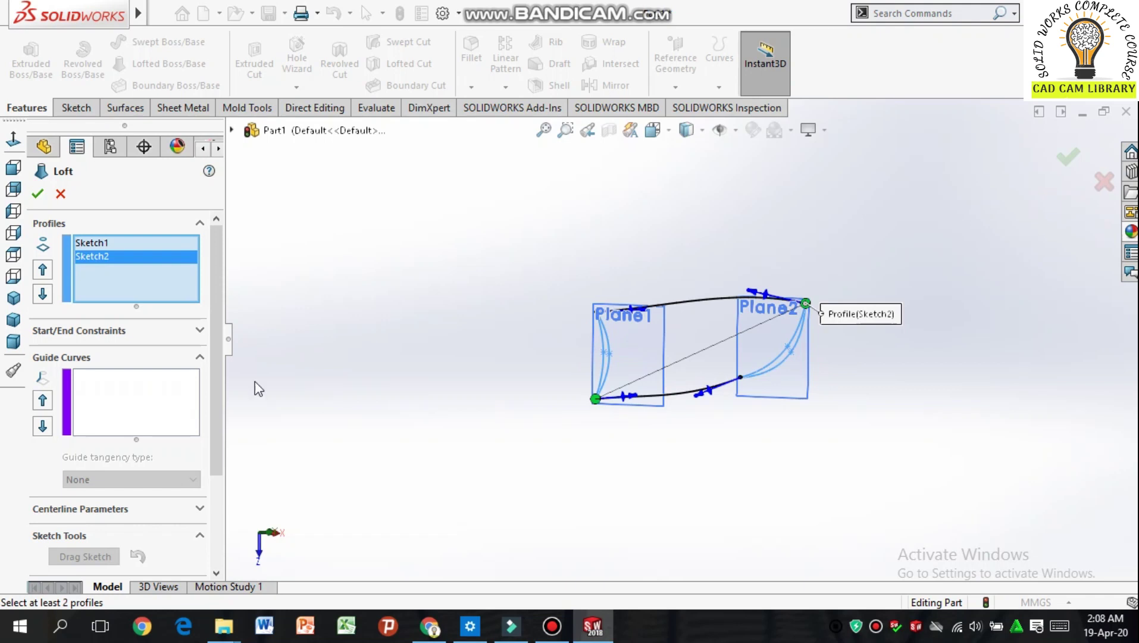
# Step: Add the lower 3D spline to the loft as an open-loop guide curve
pyautogui.click(137, 400)
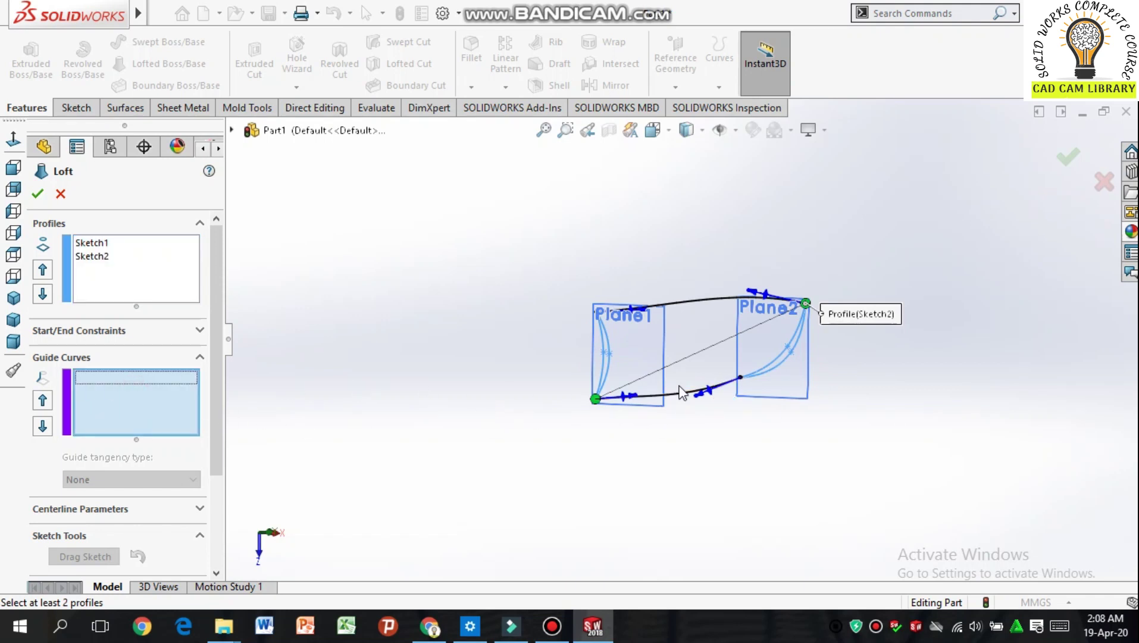
pyautogui.click(681, 395)
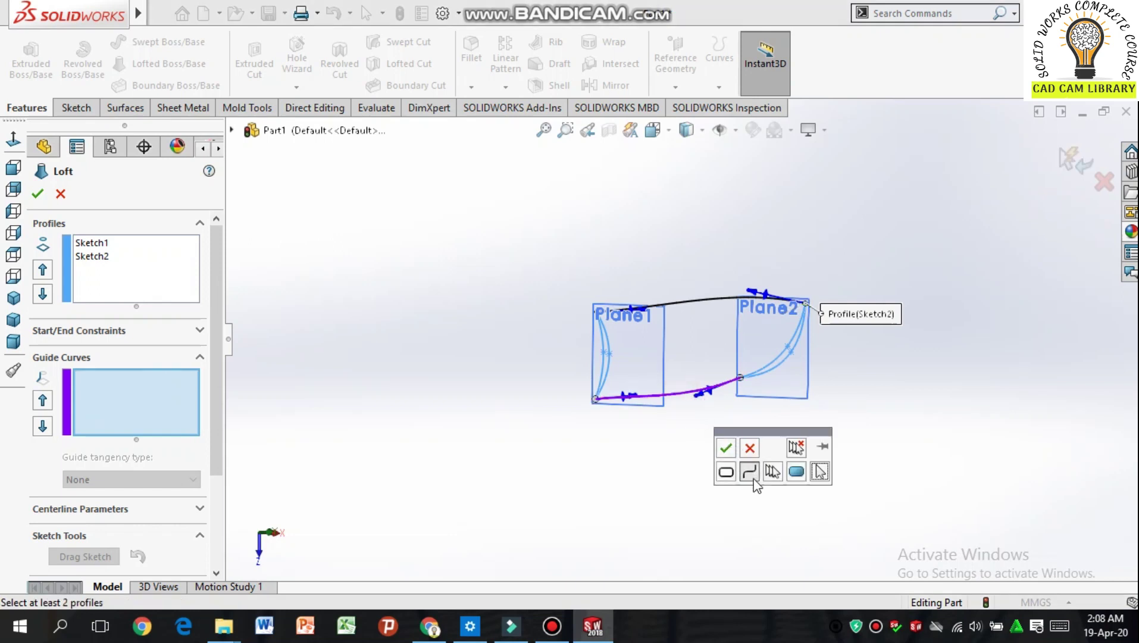
pyautogui.click(754, 477)
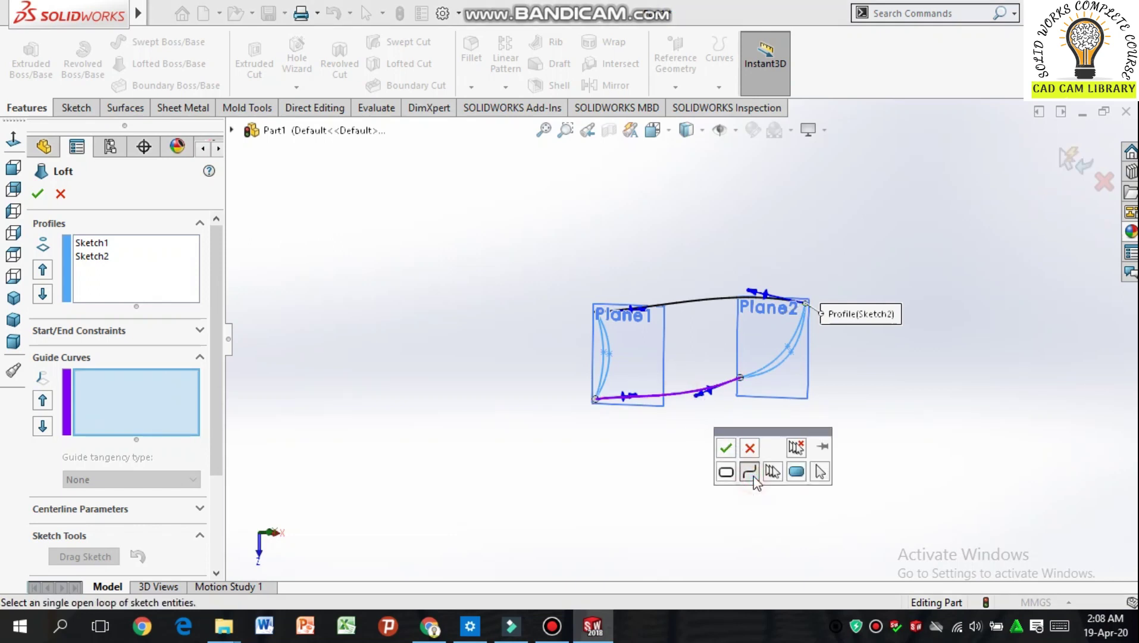
pyautogui.click(727, 448)
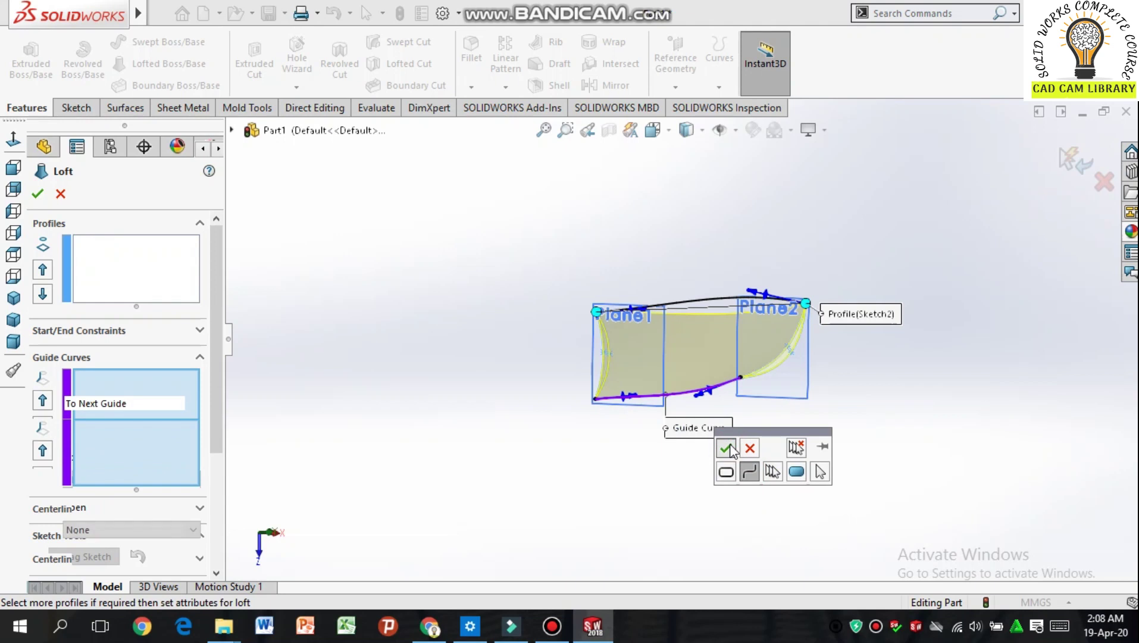
# Step: Add the upper 3D spline as a second open-loop guide curve and accept the loft to create the blade
pyautogui.click(713, 301)
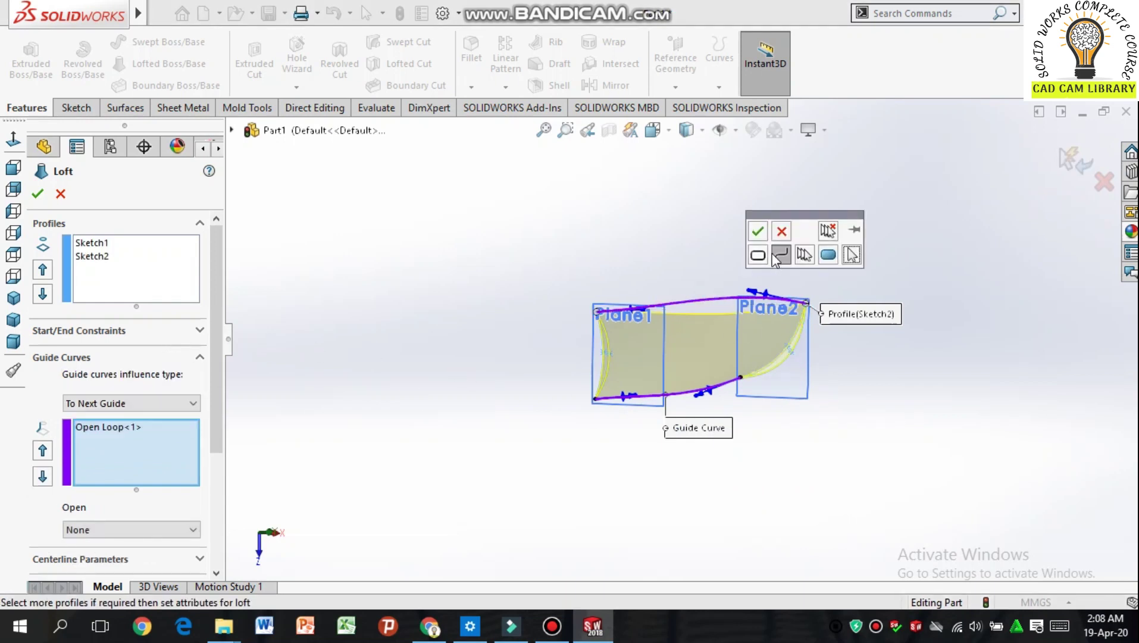
pyautogui.click(781, 255)
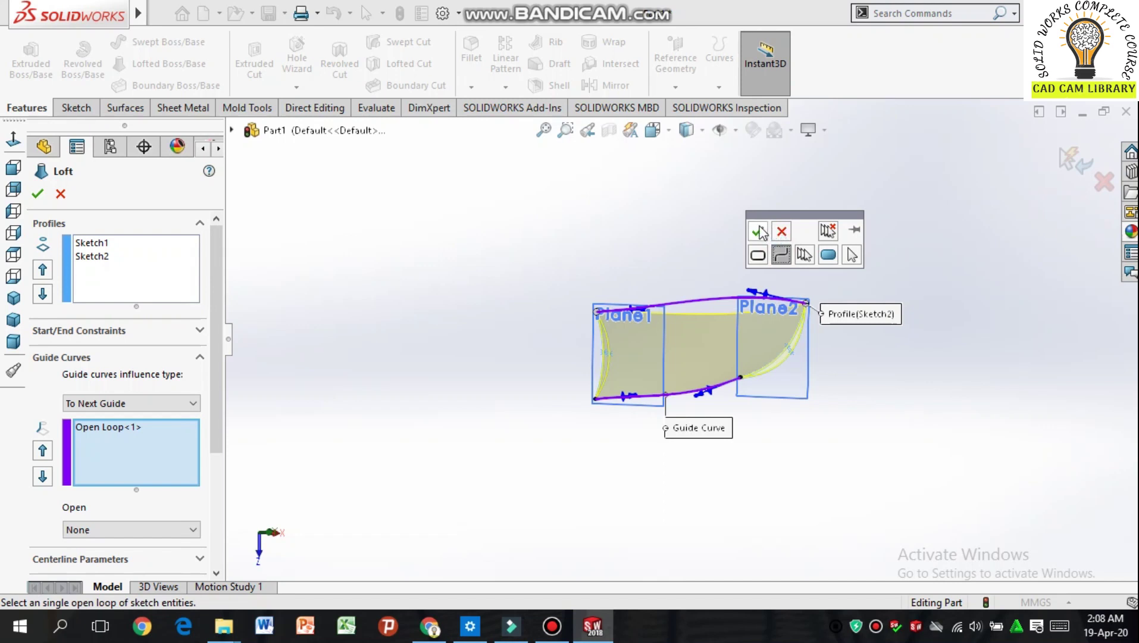
pyautogui.click(758, 231)
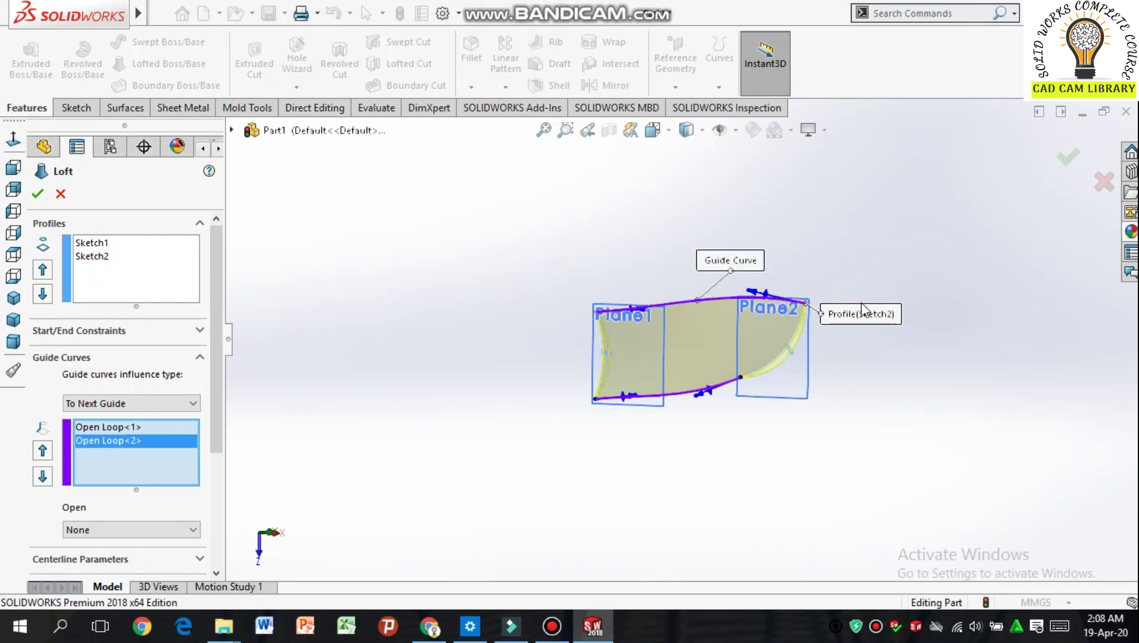
pyautogui.moveTo(931, 388); pyautogui.dragTo(917, 215, button='middle')
pyautogui.click(46, 194)
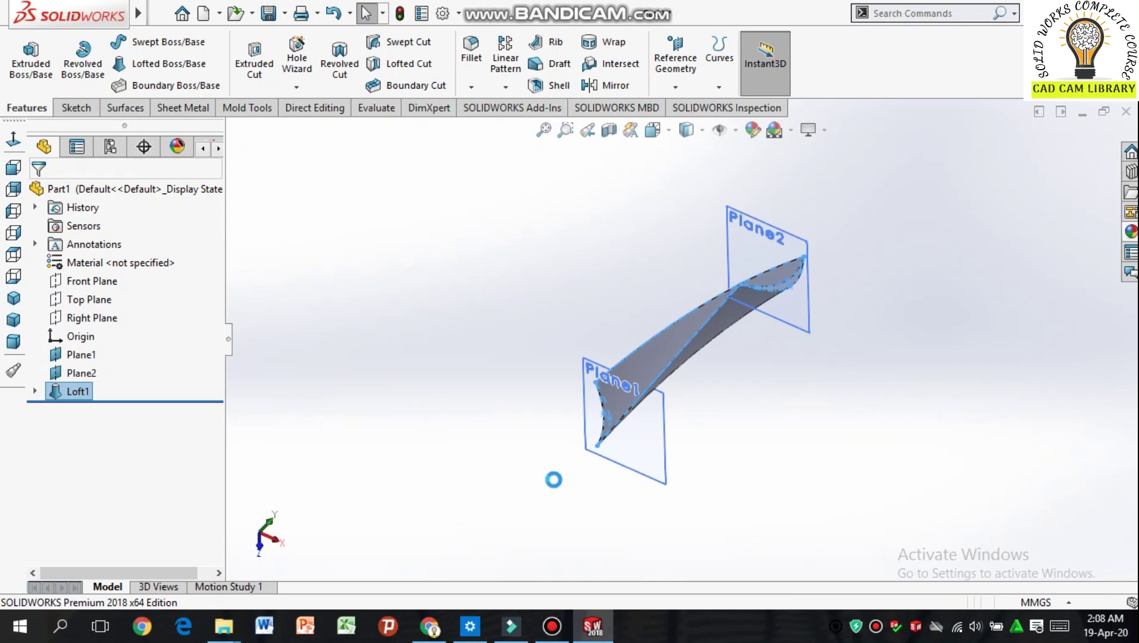
pyautogui.moveTo(547, 476); pyautogui.dragTo(505, 378, button='middle')
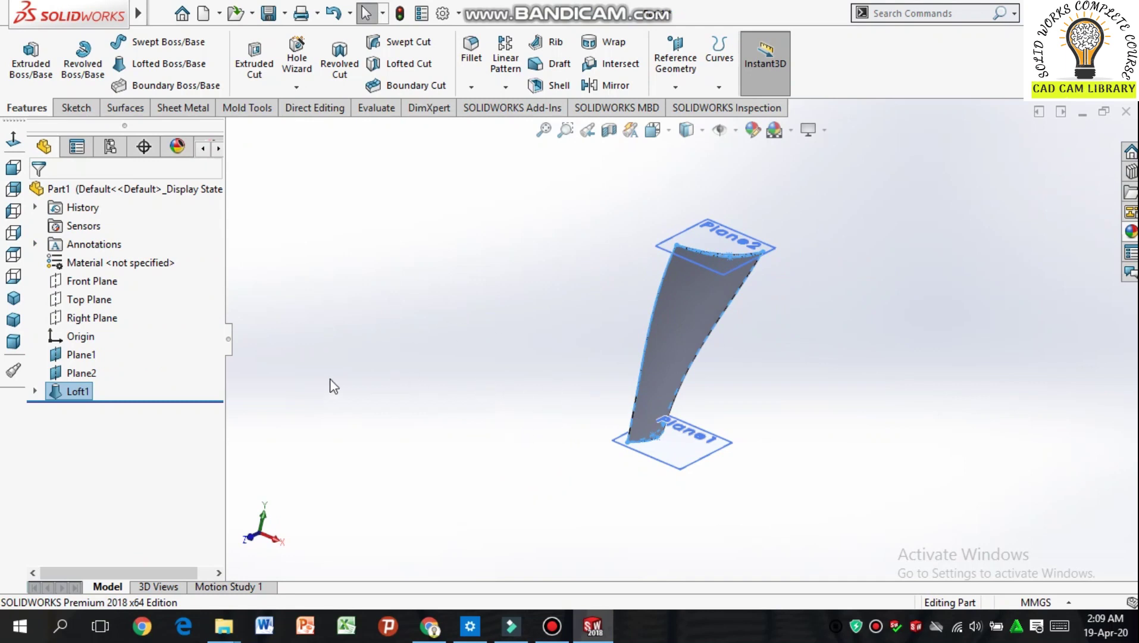
# Step: Open a new sketch on the Right Plane and dismiss the ByteFence alert
pyautogui.click(87, 317)
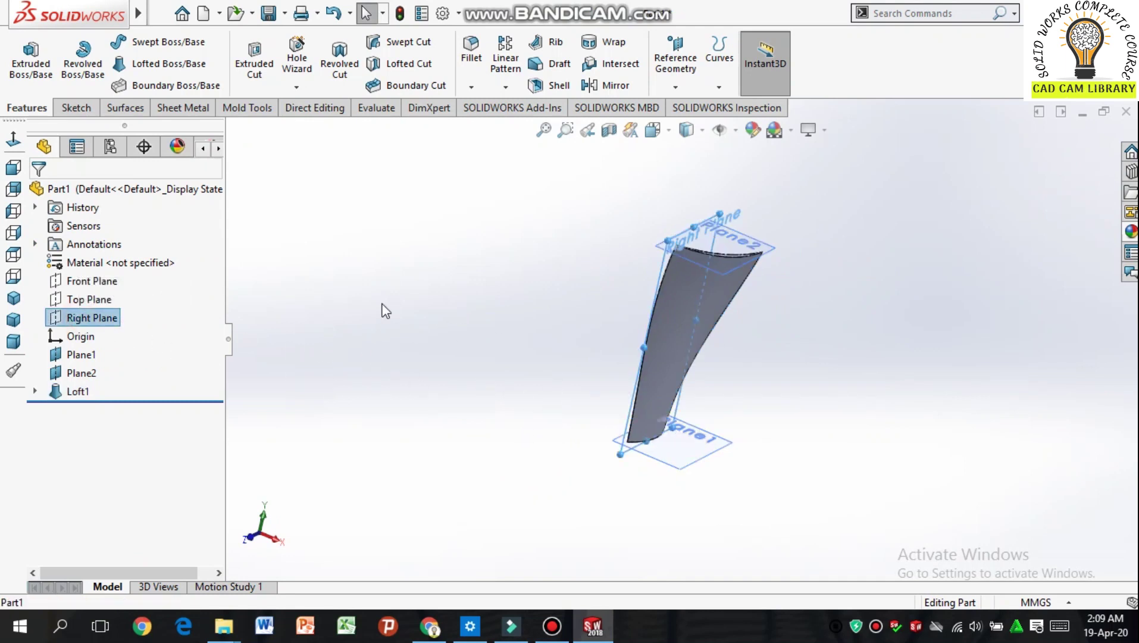
pyautogui.click(72, 108)
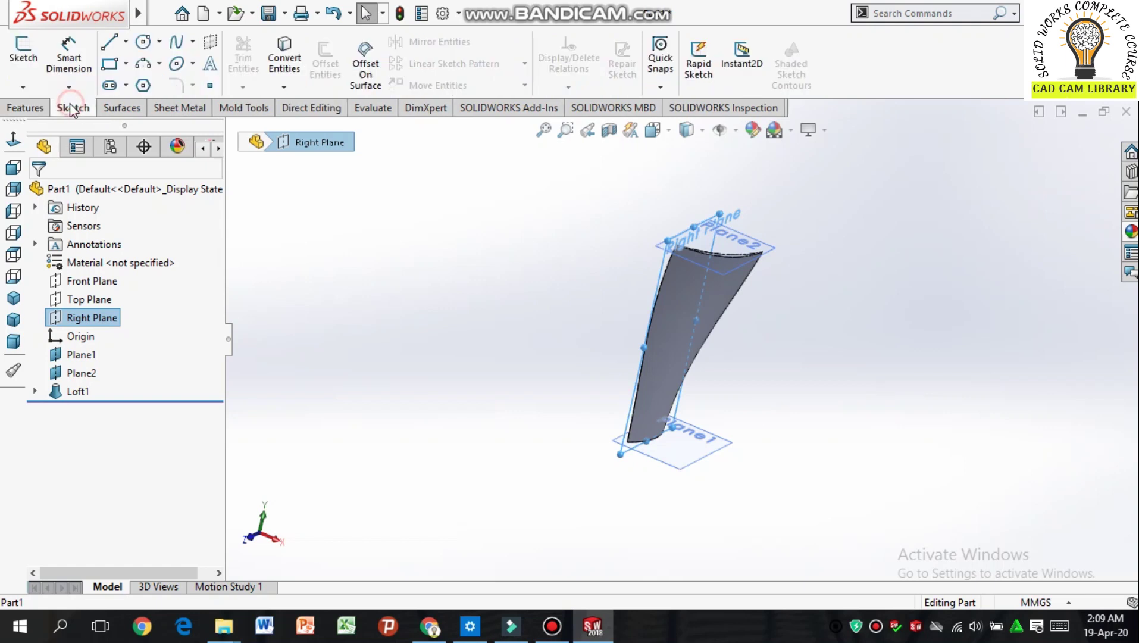
pyautogui.click(25, 61)
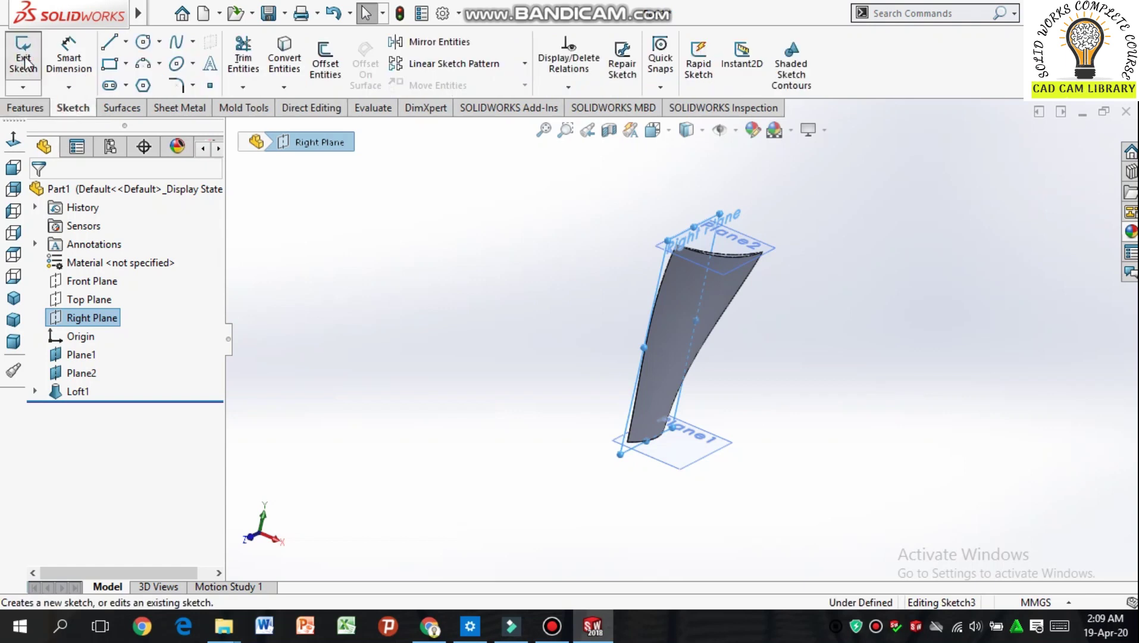
pyautogui.click(14, 141)
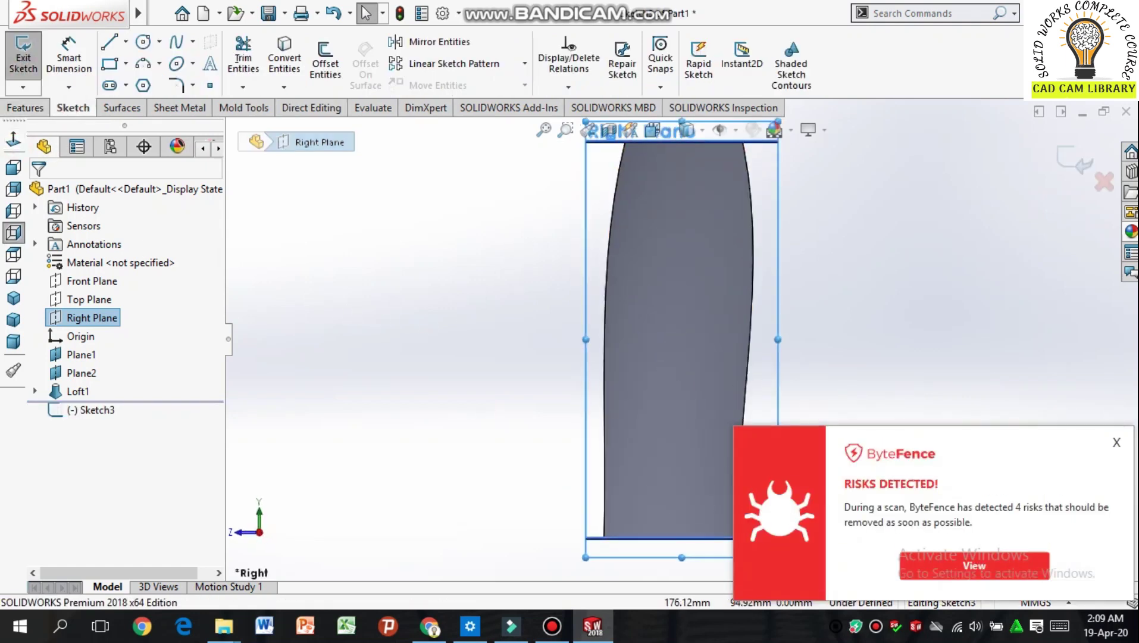
pyautogui.click(1116, 440)
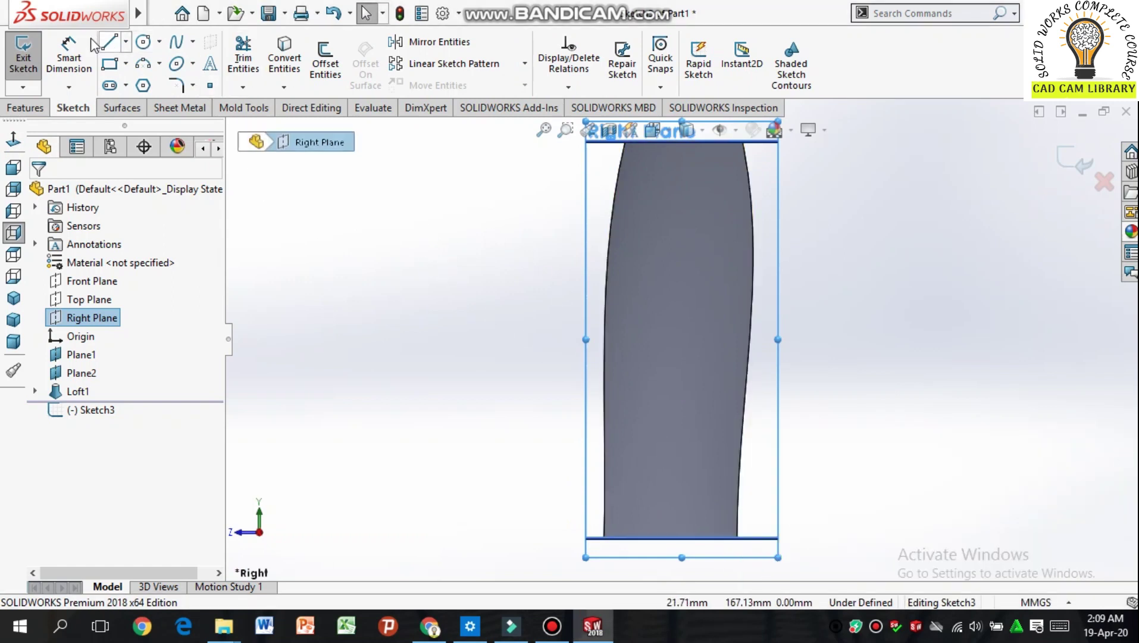
# Step: Sketch a closed four-line hub profile from the origin: base about 273 mm, vertical side about 75 mm, horizontal top under the blade, sloped line about 156 mm
pyautogui.scroll(5, 587, 424)
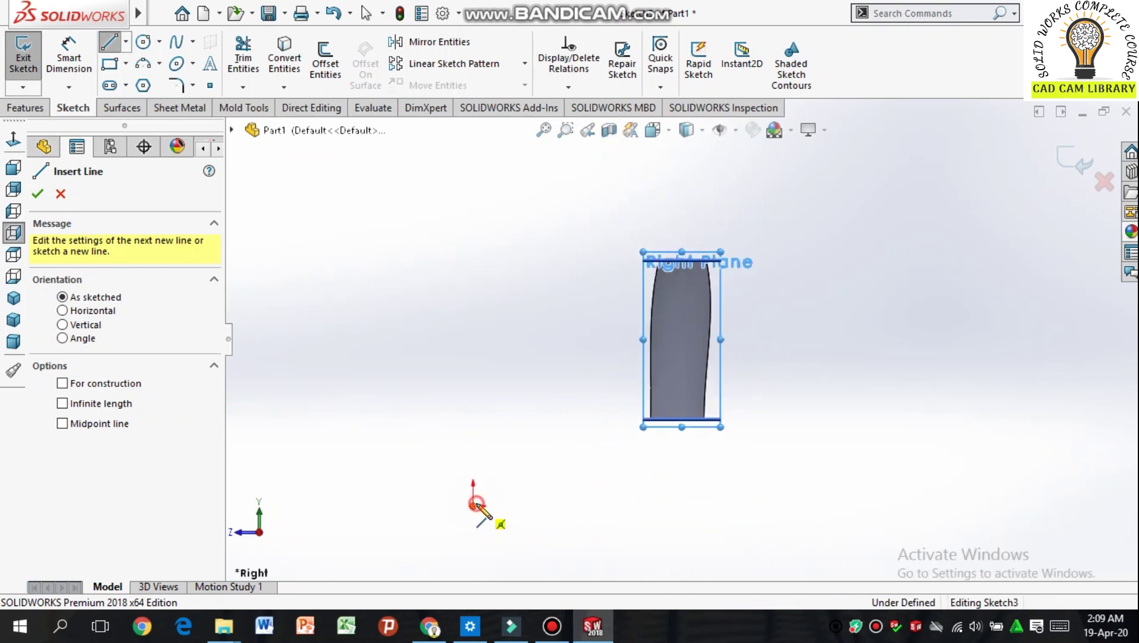
pyautogui.click(475, 506)
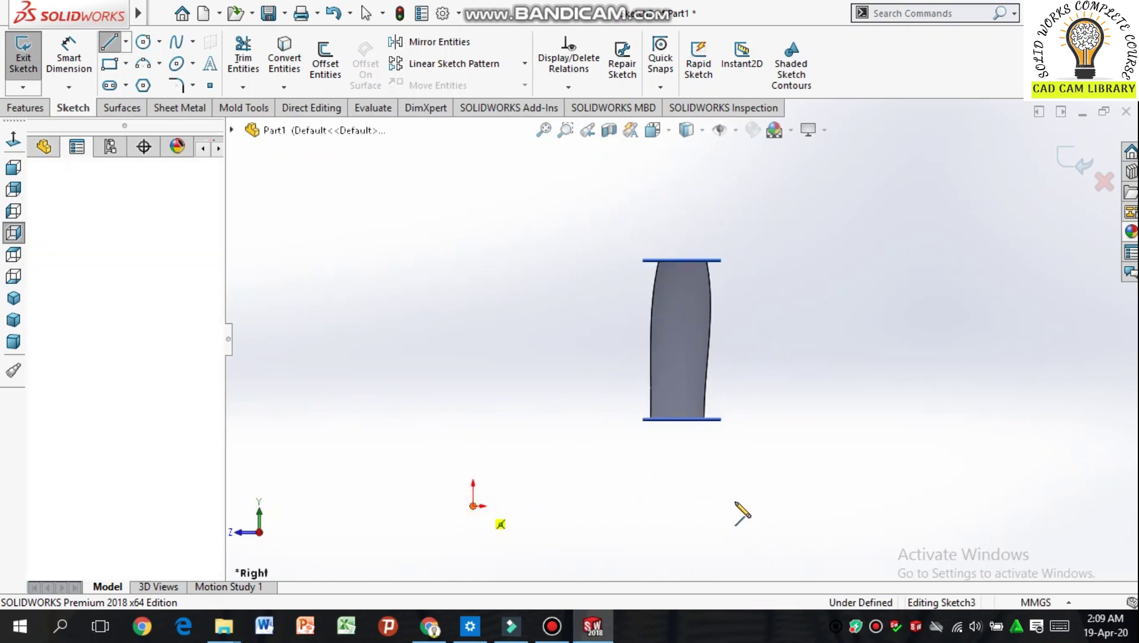
pyautogui.click(869, 506)
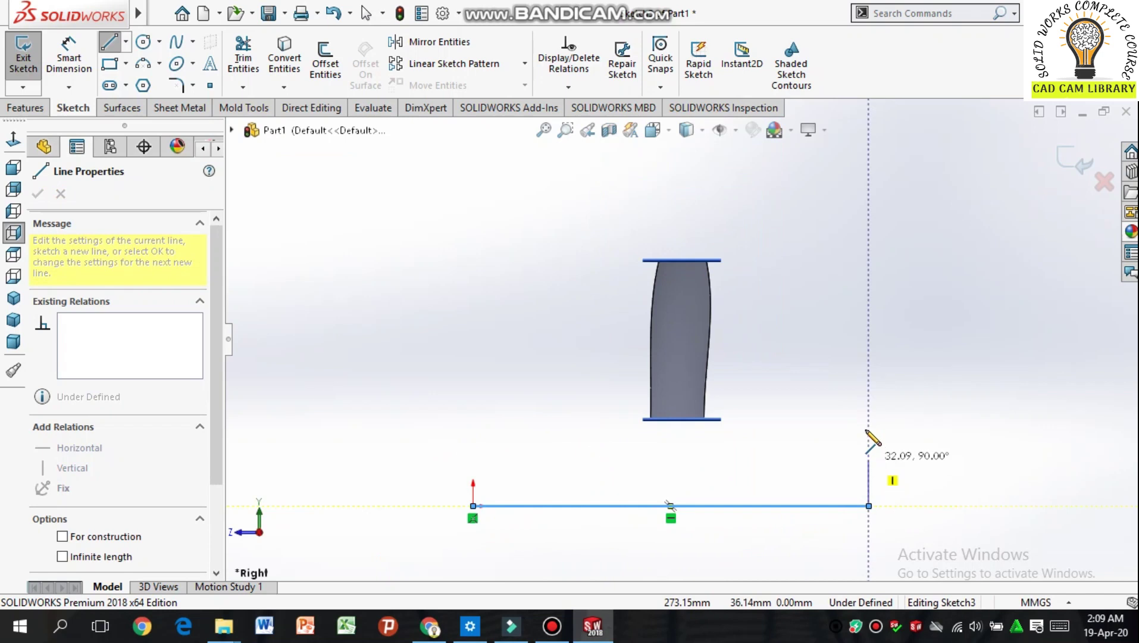
pyautogui.click(869, 396)
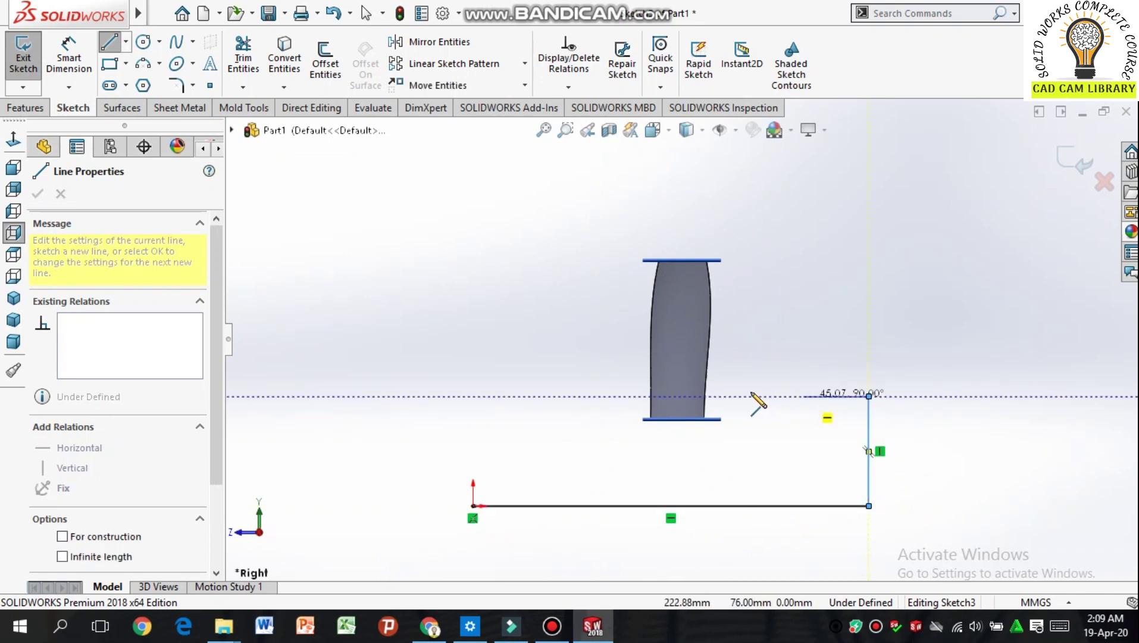
pyautogui.click(670, 396)
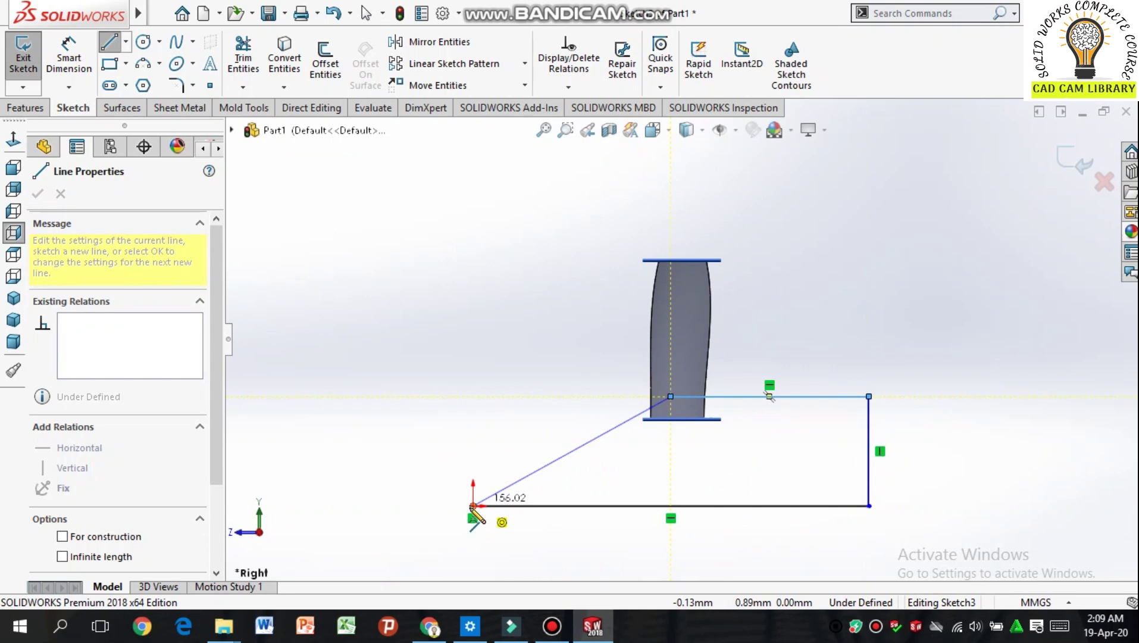
pyautogui.click(473, 505)
pyautogui.rightClick(409, 482)
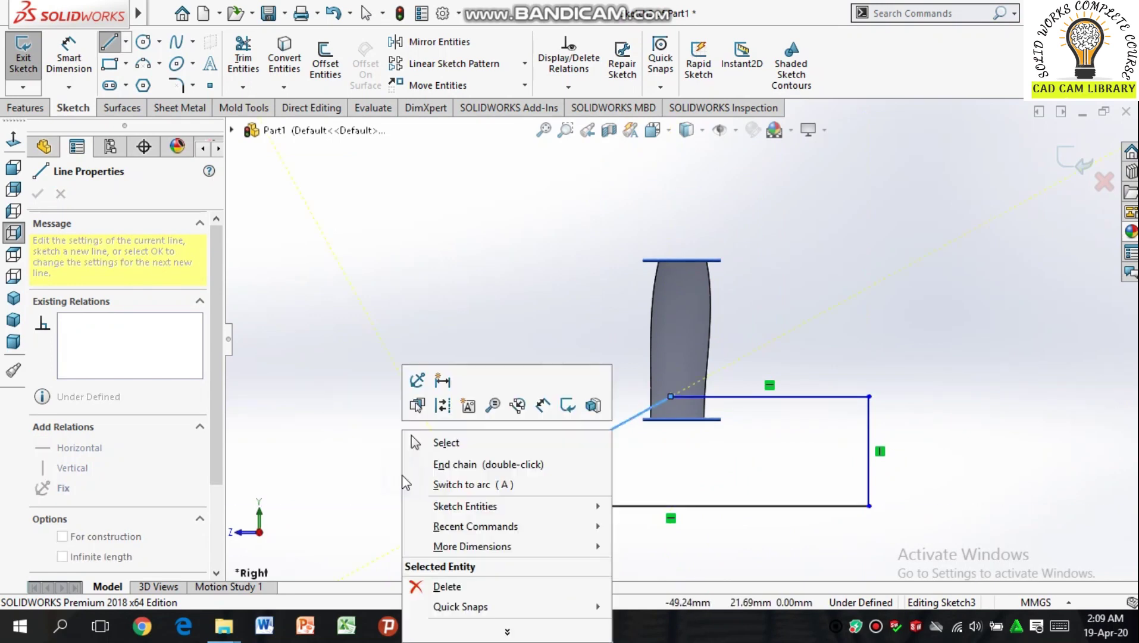
pyautogui.click(423, 443)
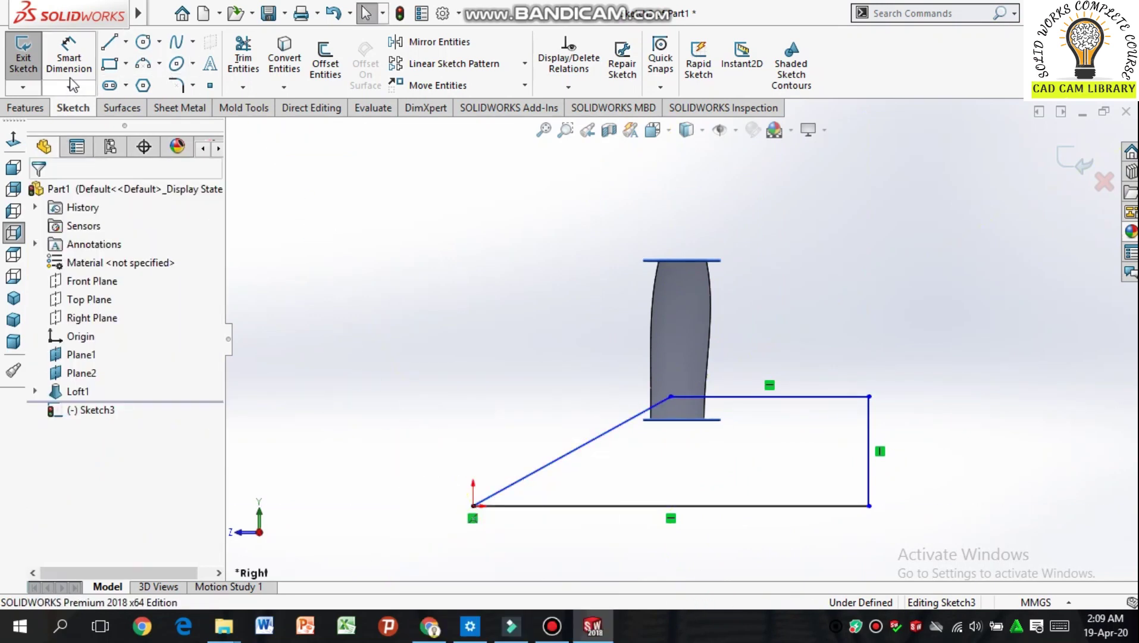
# Step: Dimension the hub profile's base line to 166 mm and its vertical side to 63.50 mm
pyautogui.click(70, 58)
pyautogui.click(722, 506)
pyautogui.click(725, 543)
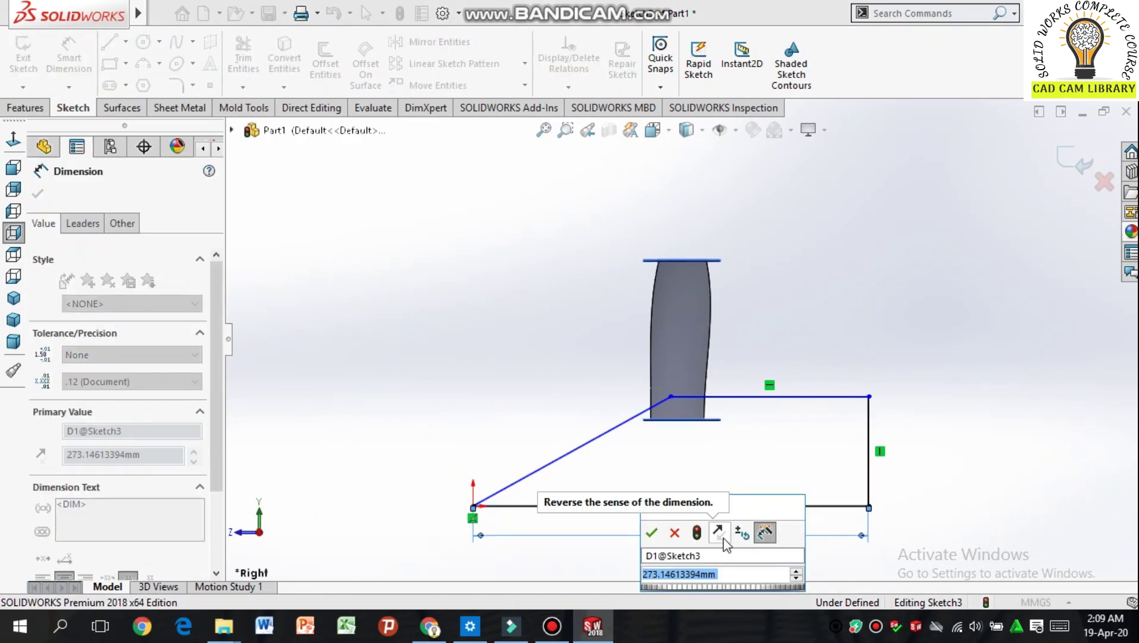
pyautogui.write('166')
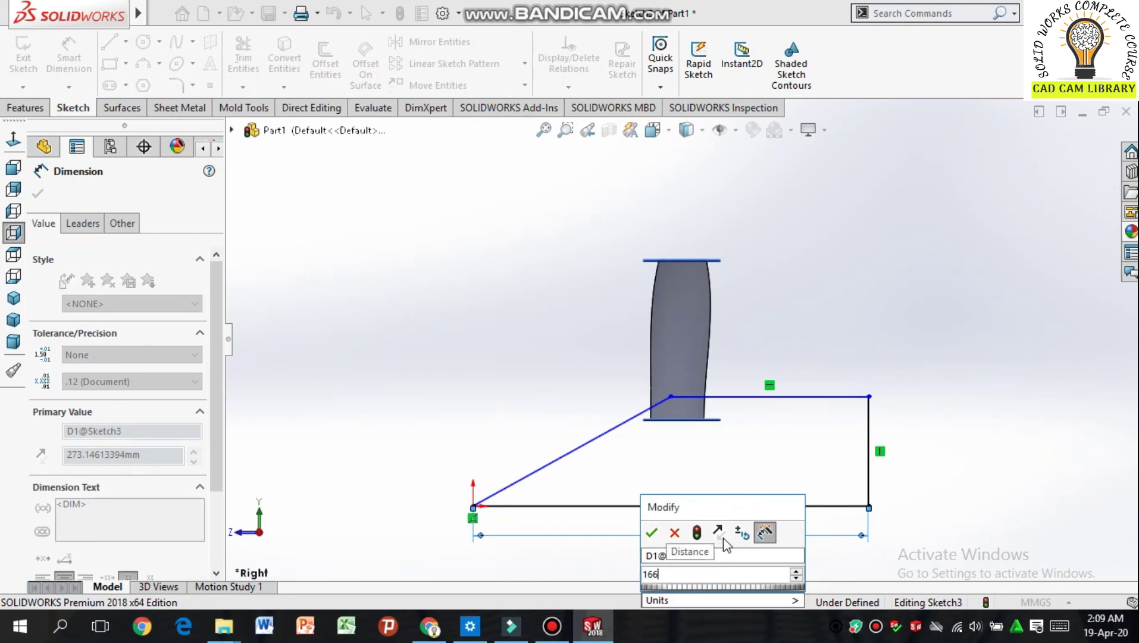
pyautogui.press('Return')
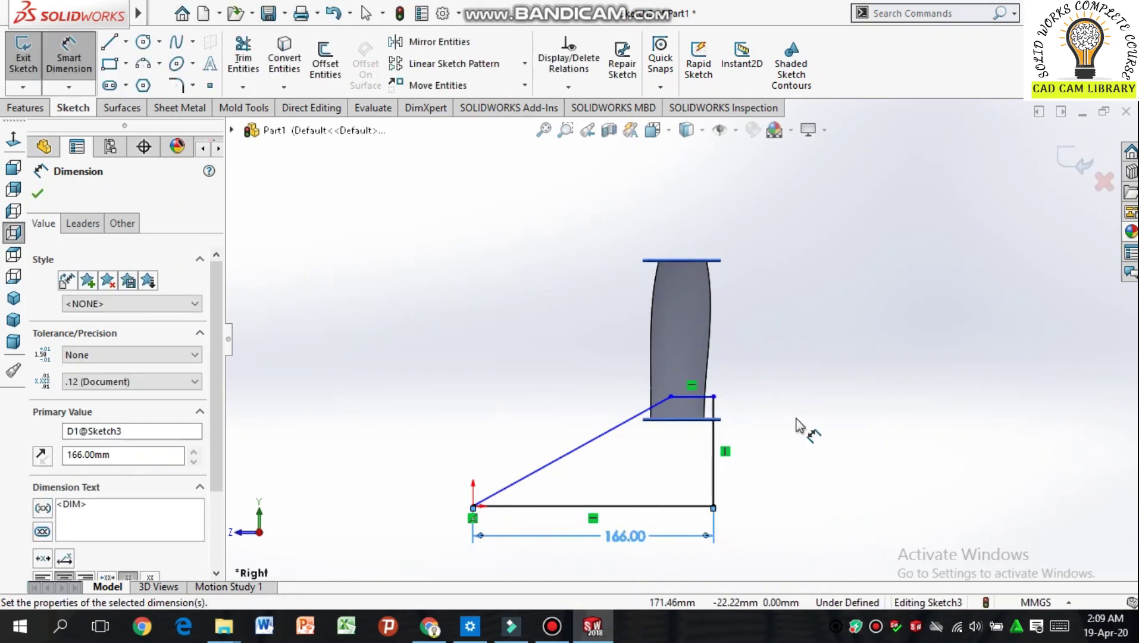
pyautogui.click(714, 481)
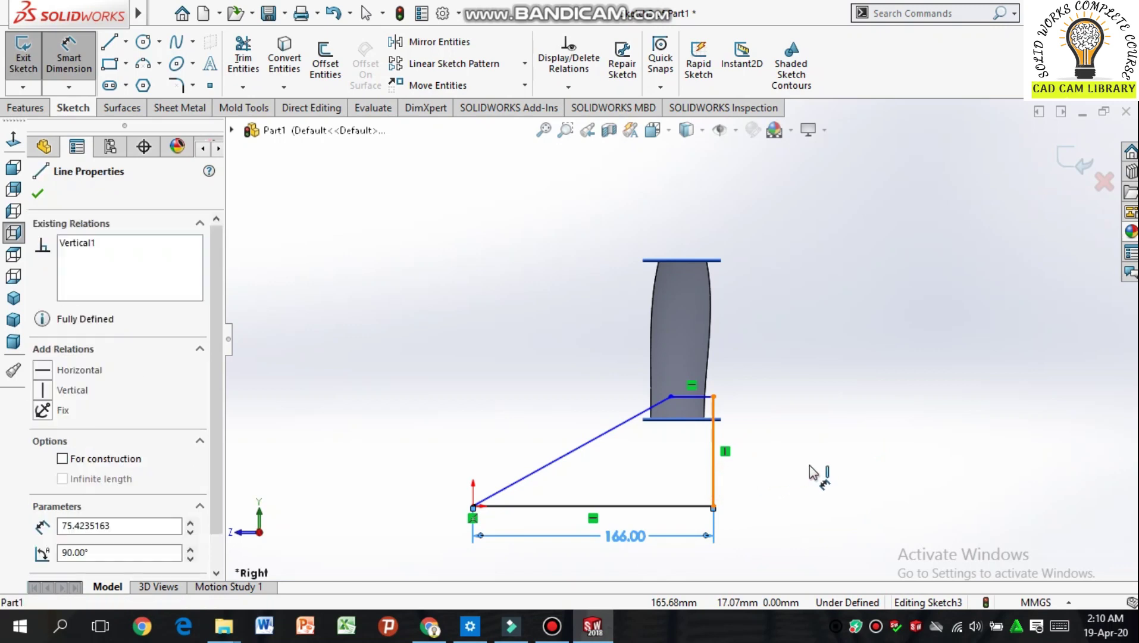
pyautogui.click(810, 464)
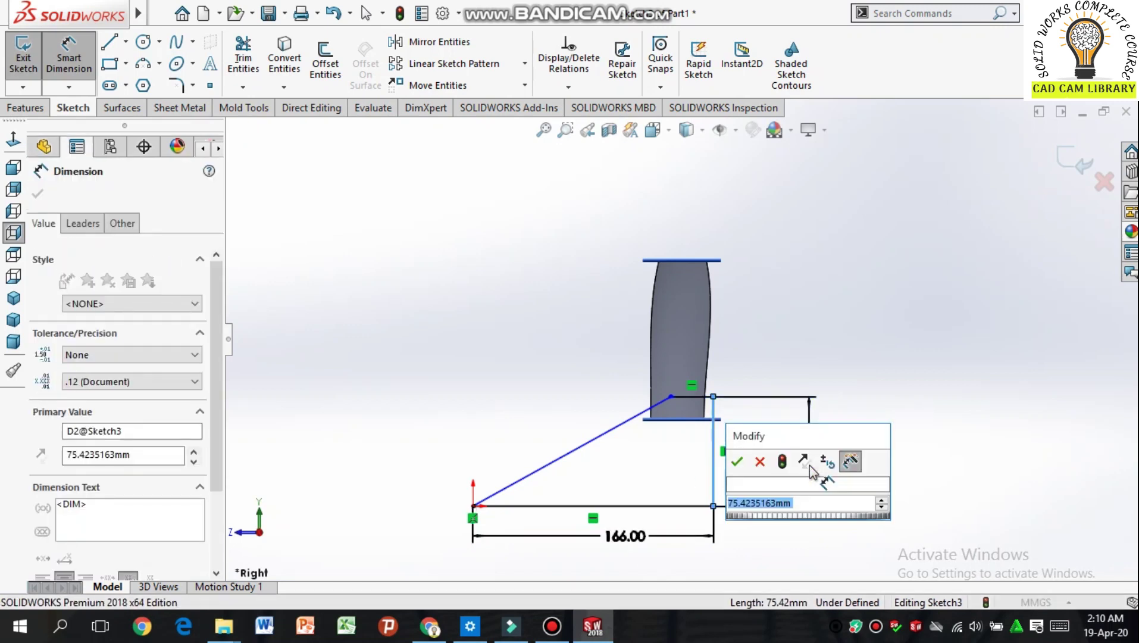
pyautogui.press('Return')
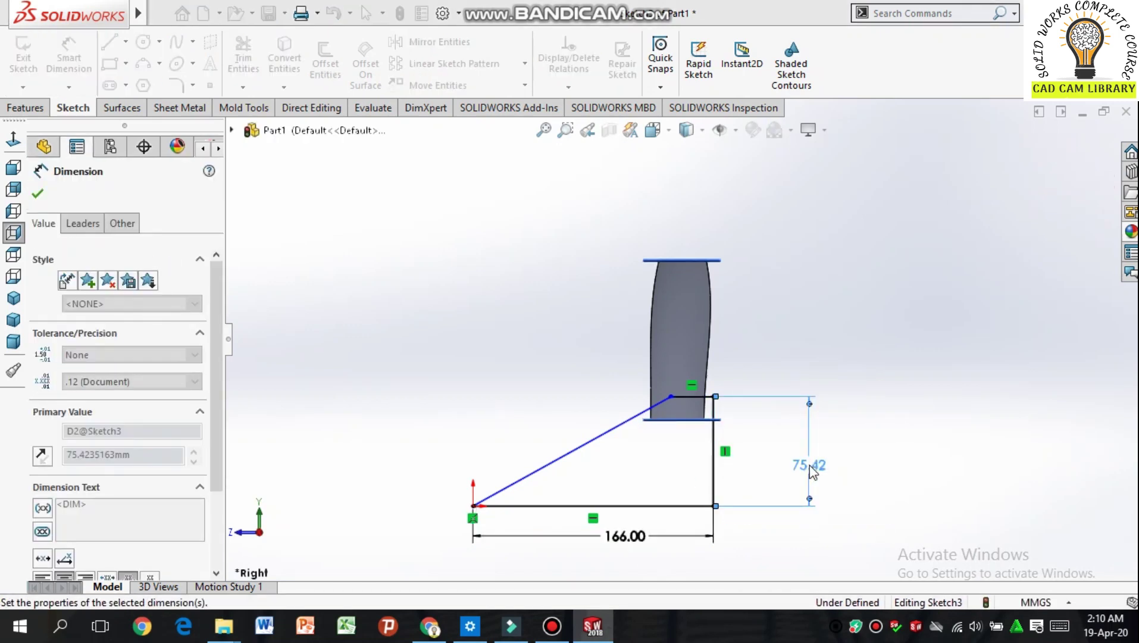
# Step: Fillet the corner between the sloped line and the horizontal top line with a 30 mm radius
pyautogui.scroll(-2, 712, 420)
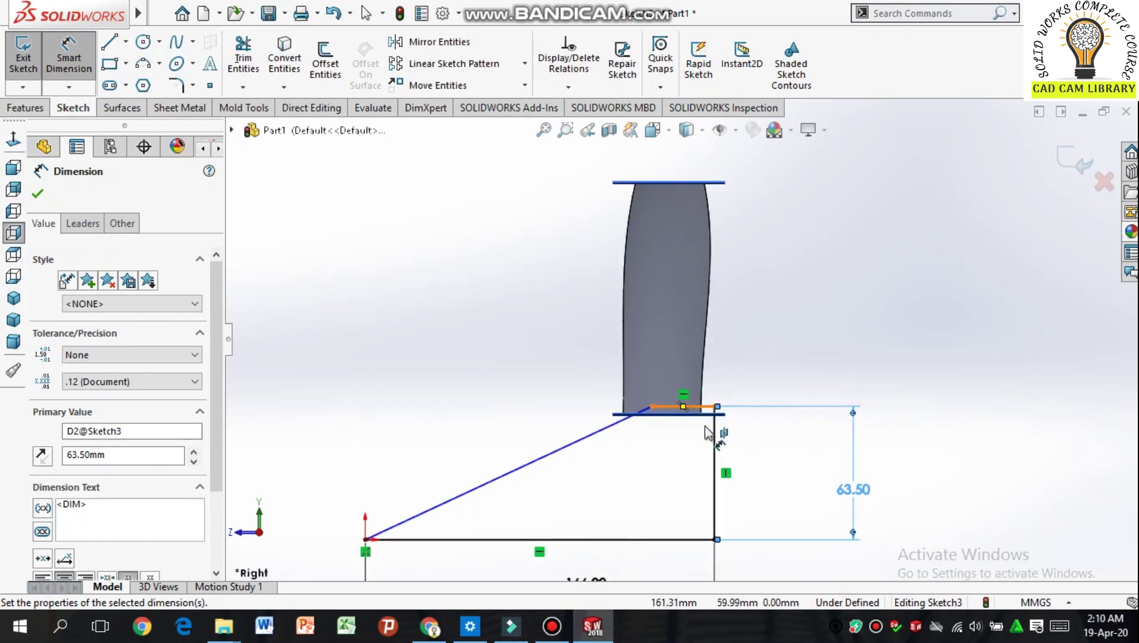
pyautogui.click(177, 88)
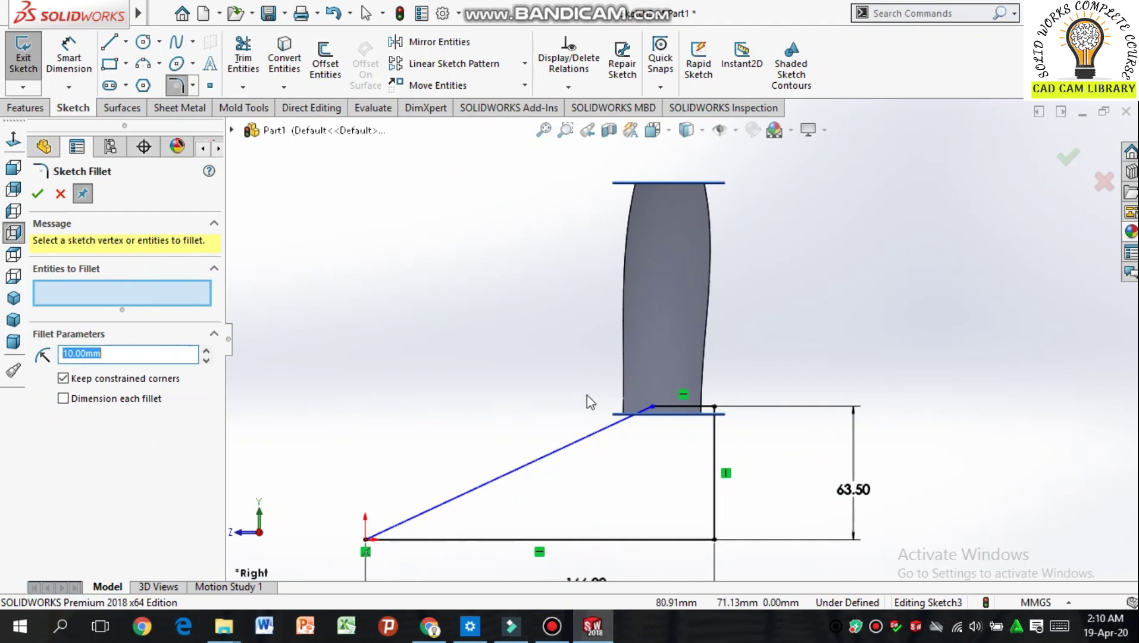
pyautogui.click(651, 407)
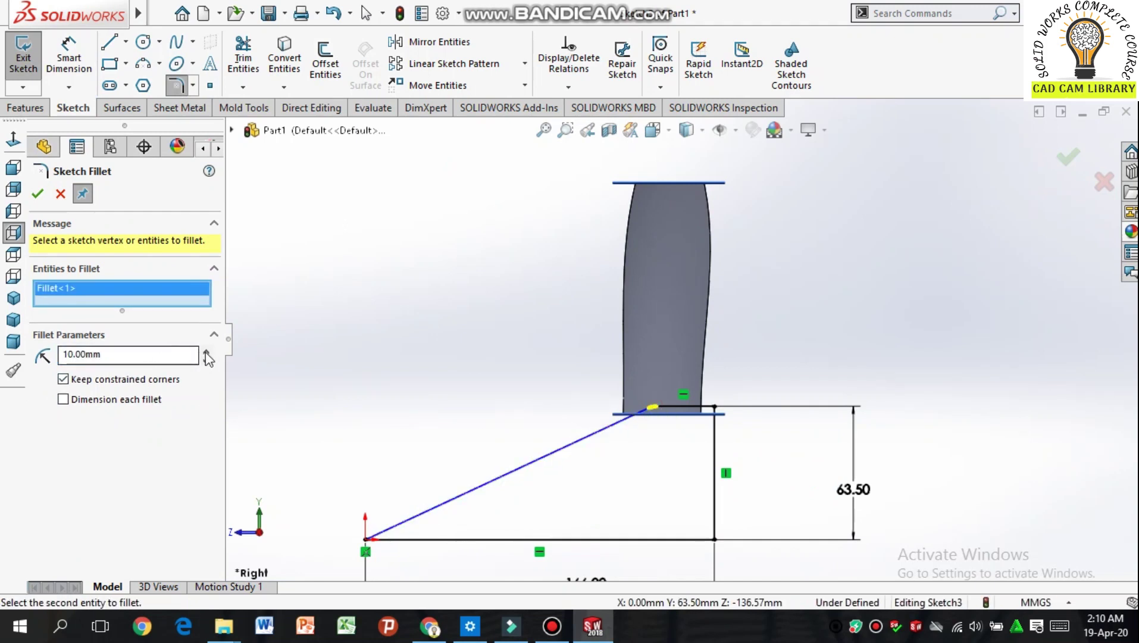
pyautogui.click(46, 193)
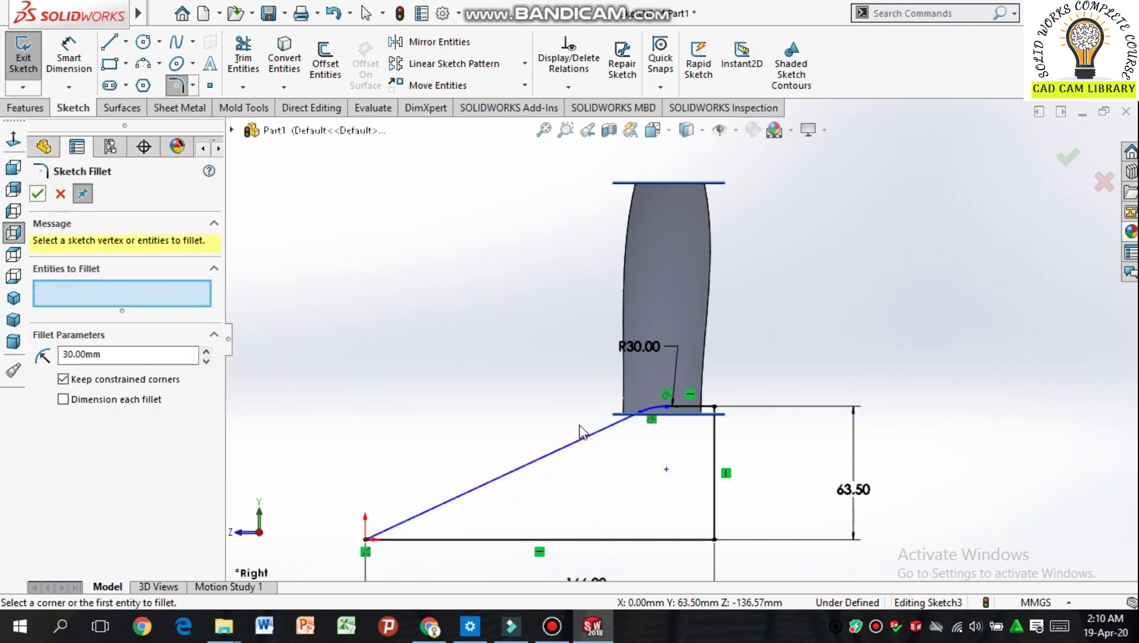
pyautogui.click(39, 193)
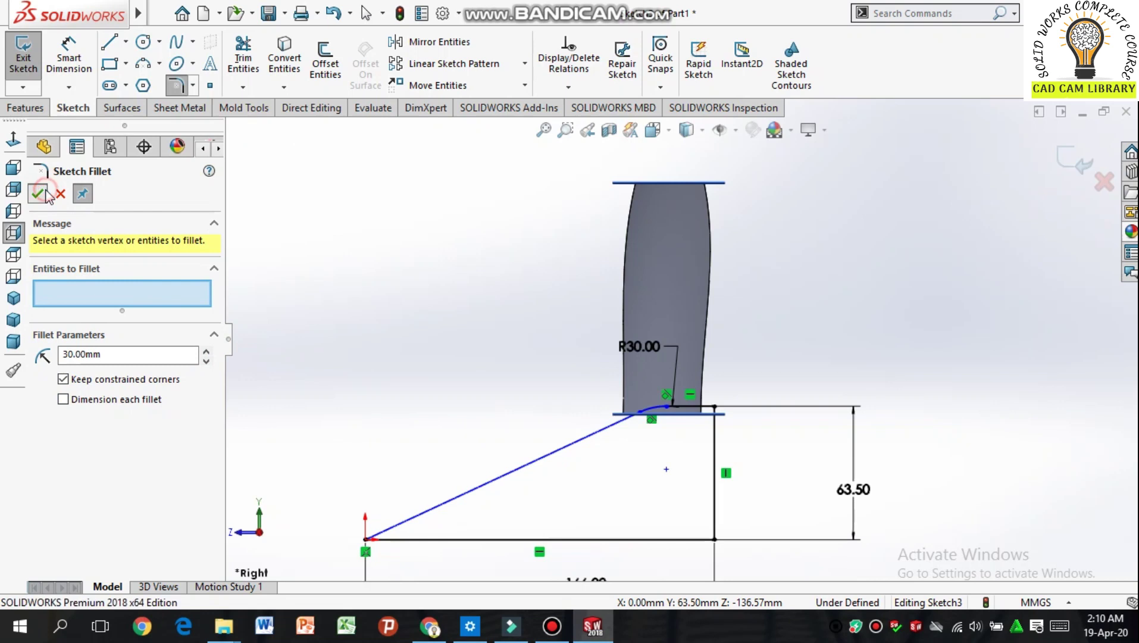
# Step: Dimension the horizontal top line of the hub profile to 37 mm
pyautogui.click(89, 60)
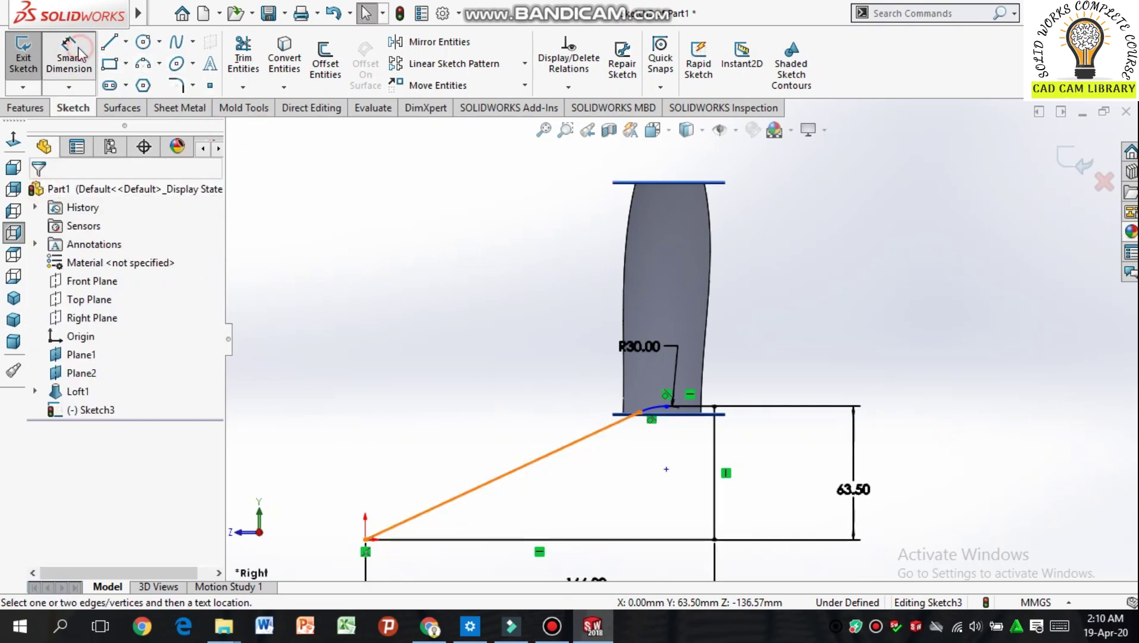
pyautogui.click(699, 411)
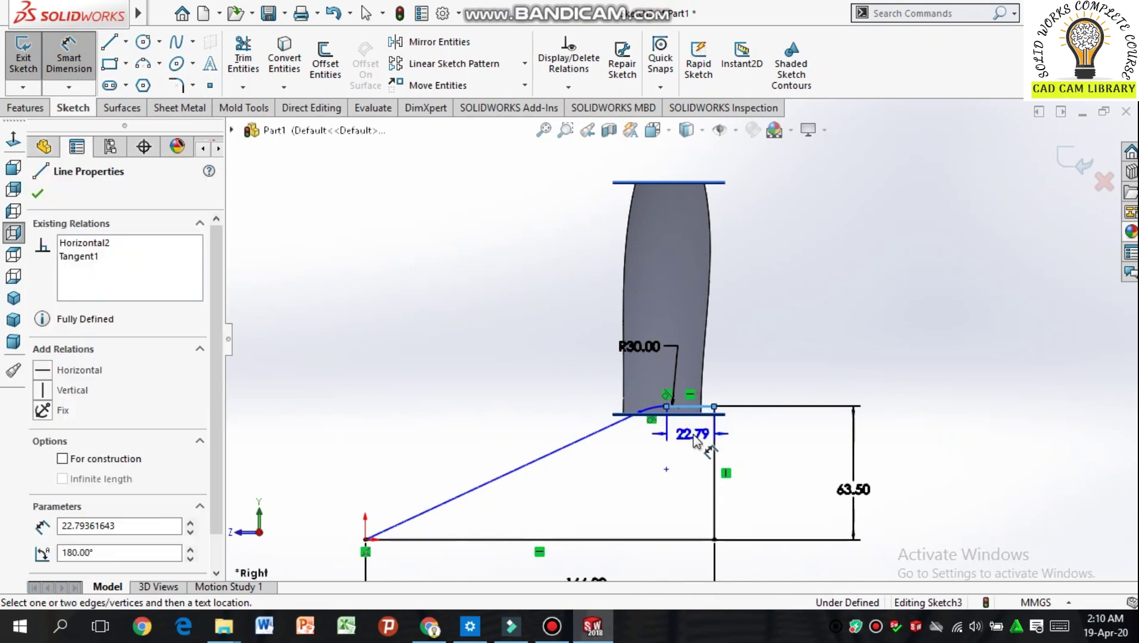
pyautogui.click(693, 454)
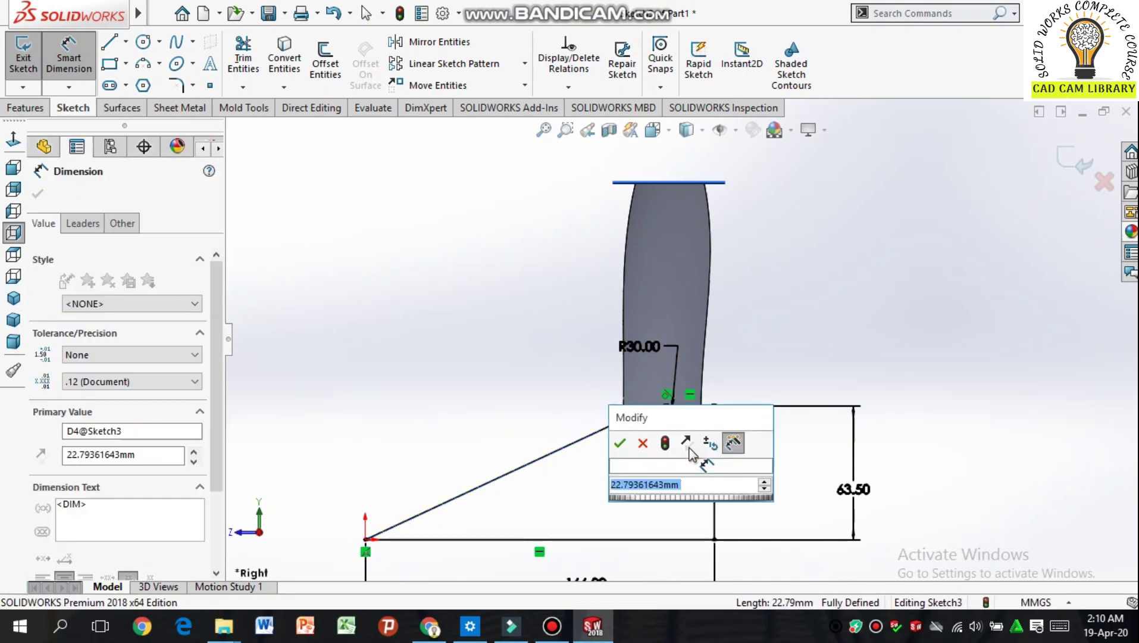
pyautogui.press('Return')
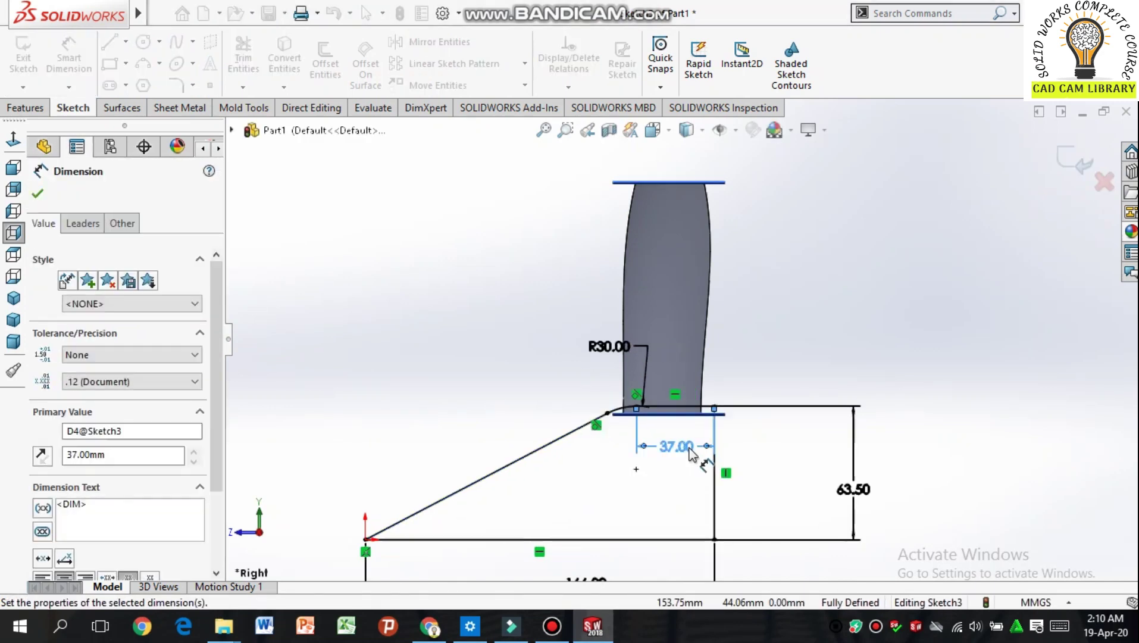
pyautogui.click(37, 193)
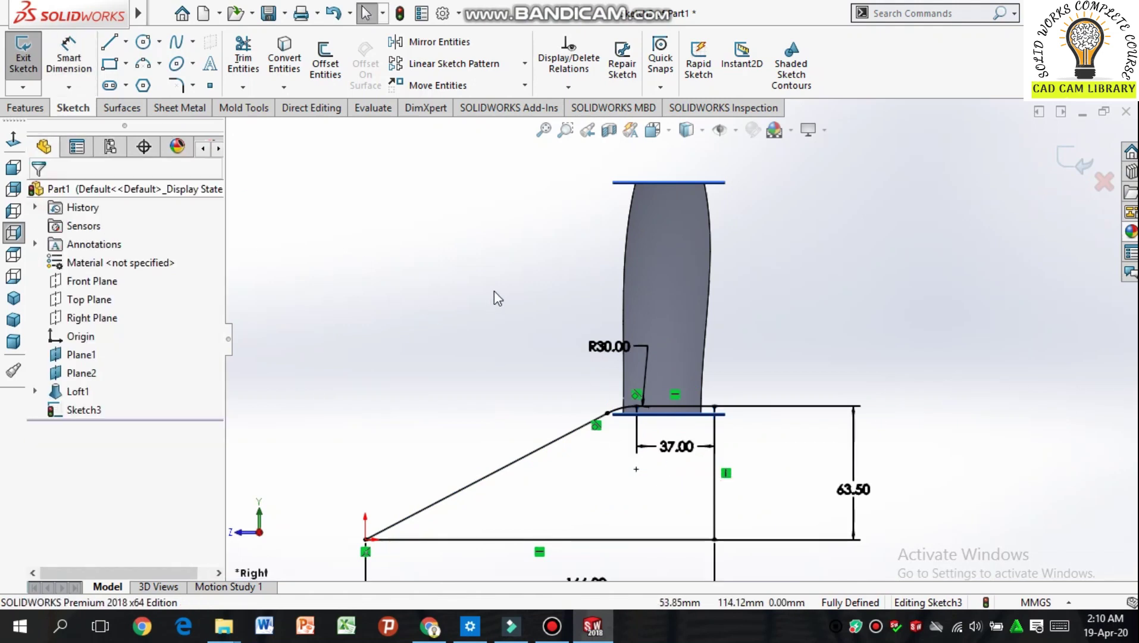
# Step: Revolve the hub profile 360 degrees about its horizontal base line, with the result merged into the part
pyautogui.click(24, 109)
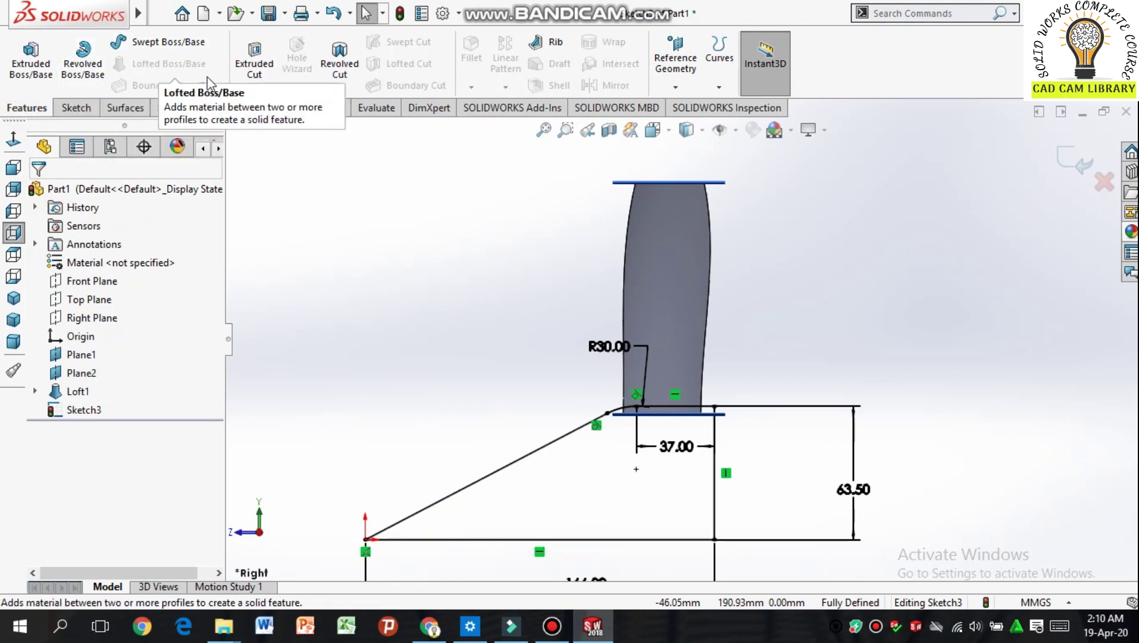
pyautogui.click(77, 87)
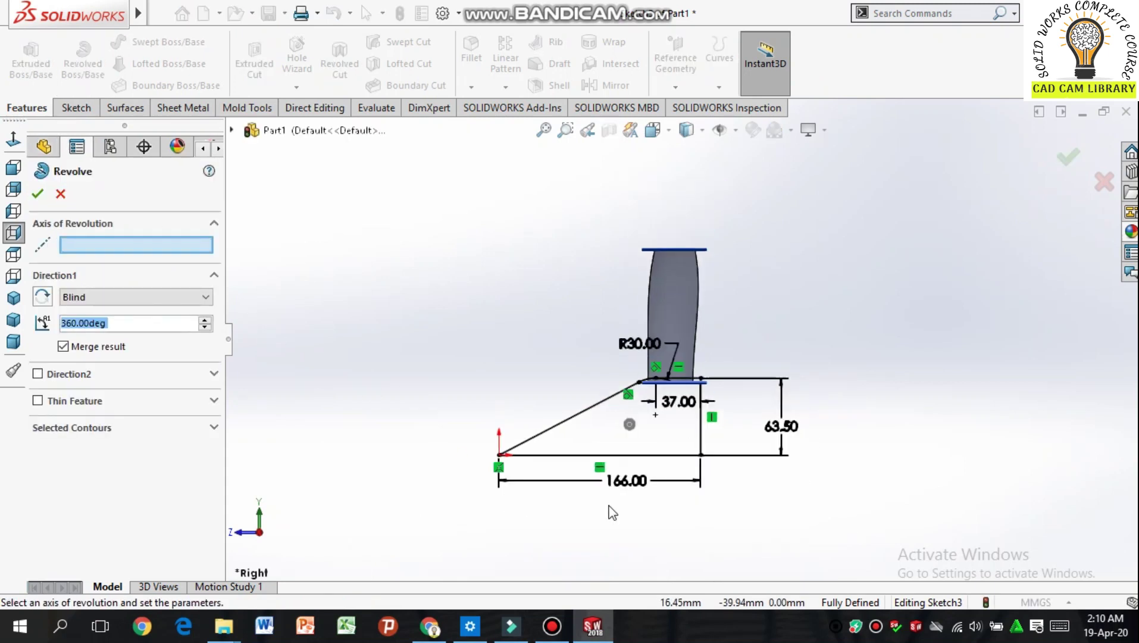
pyautogui.click(666, 454)
pyautogui.moveTo(854, 528)
pyautogui.mouseDown(button='middle')
pyautogui.moveTo(828, 546)
pyautogui.moveTo(880, 508)
pyautogui.mouseUp(button='middle')
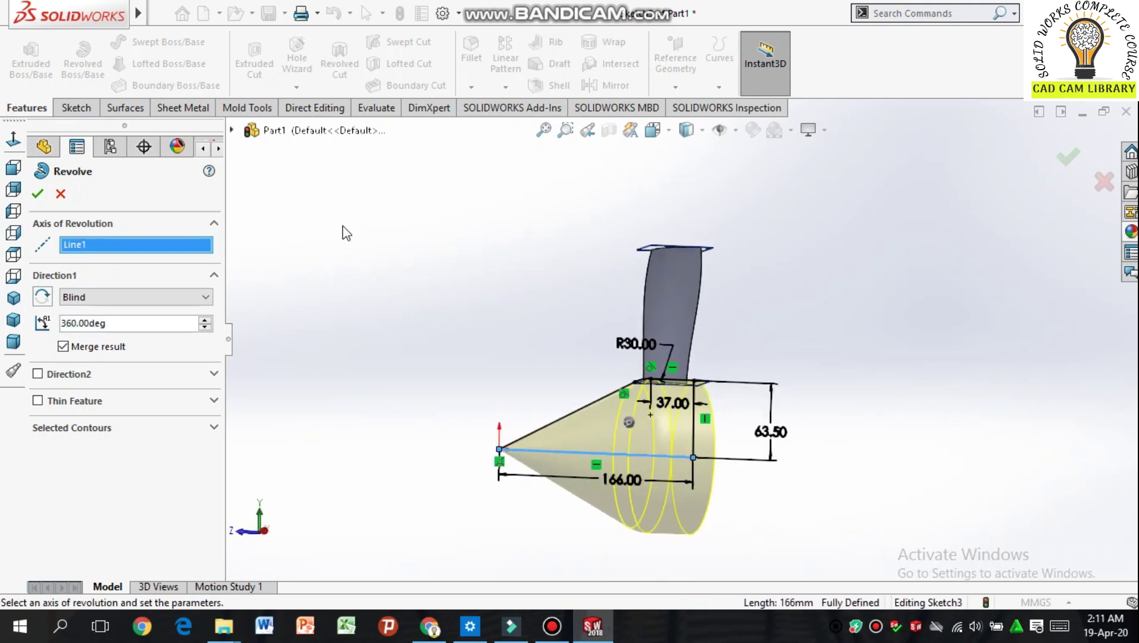
pyautogui.click(37, 194)
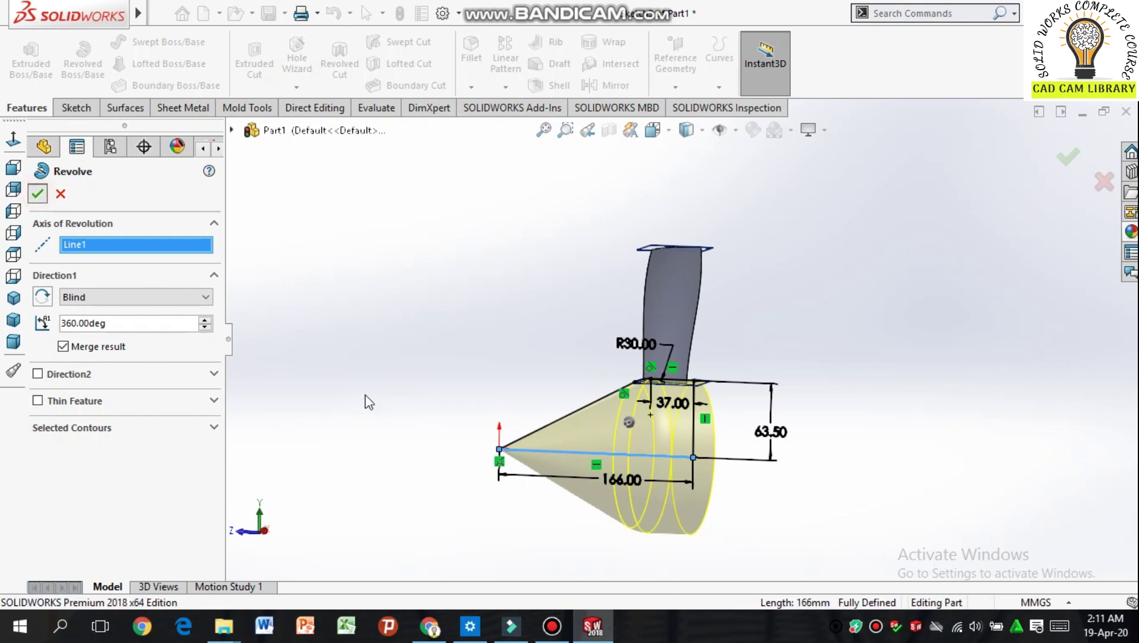
pyautogui.moveTo(371, 288); pyautogui.dragTo(333, 312, button='middle')
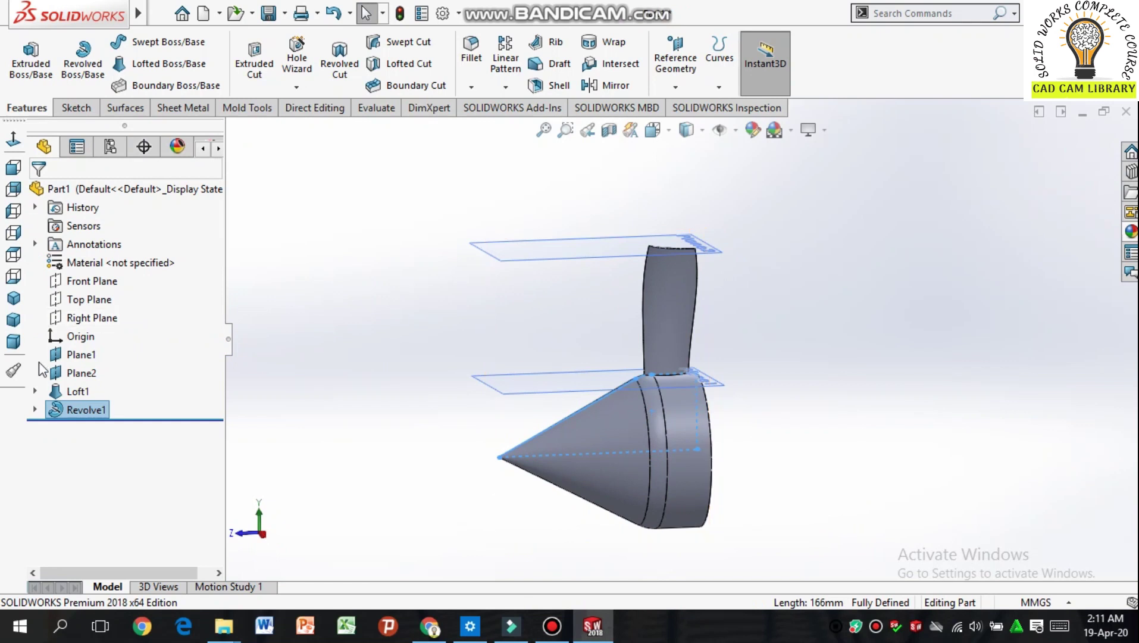
# Step: Hide the reference planes Plane1 and Plane2 at the blade's root and tip
pyautogui.rightClick(84, 357)
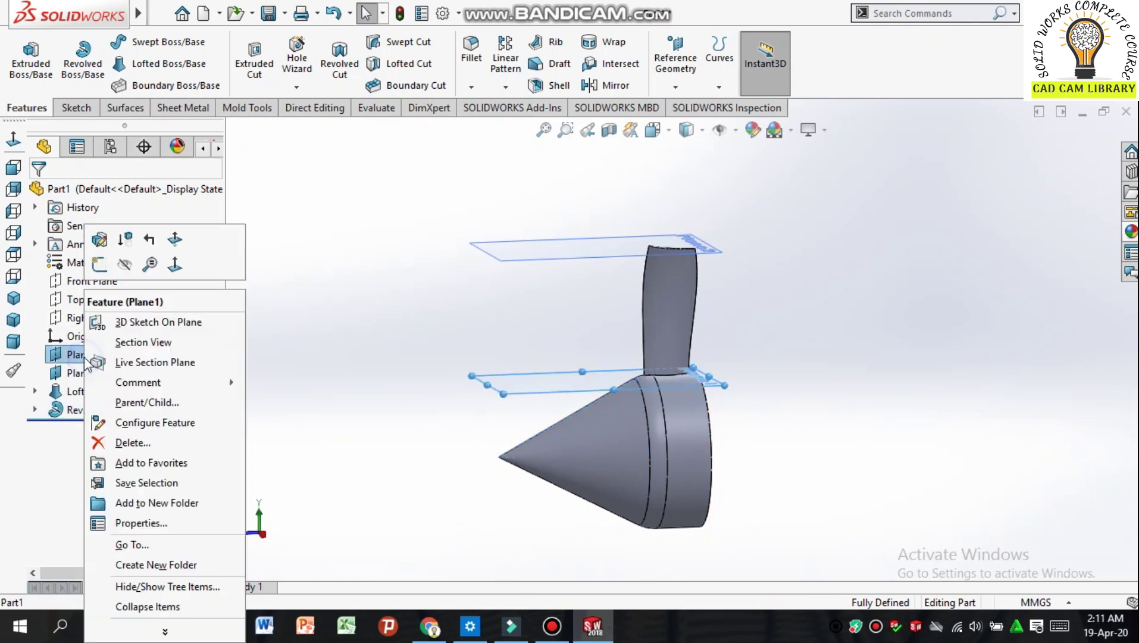
pyautogui.click(123, 266)
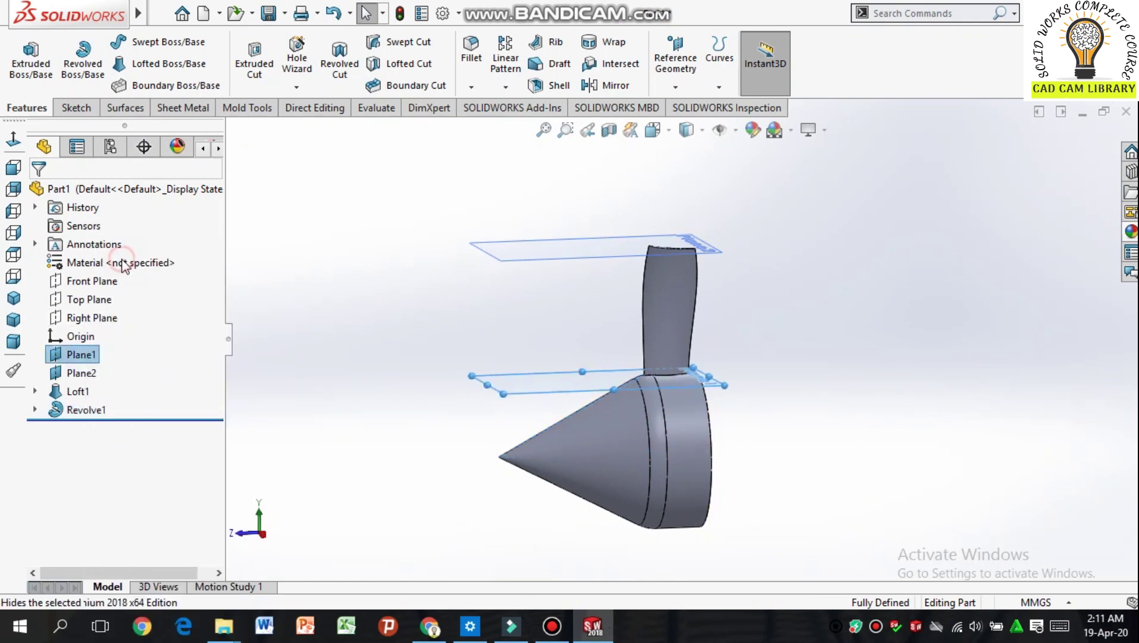
pyautogui.click(82, 375)
pyautogui.rightClick(82, 378)
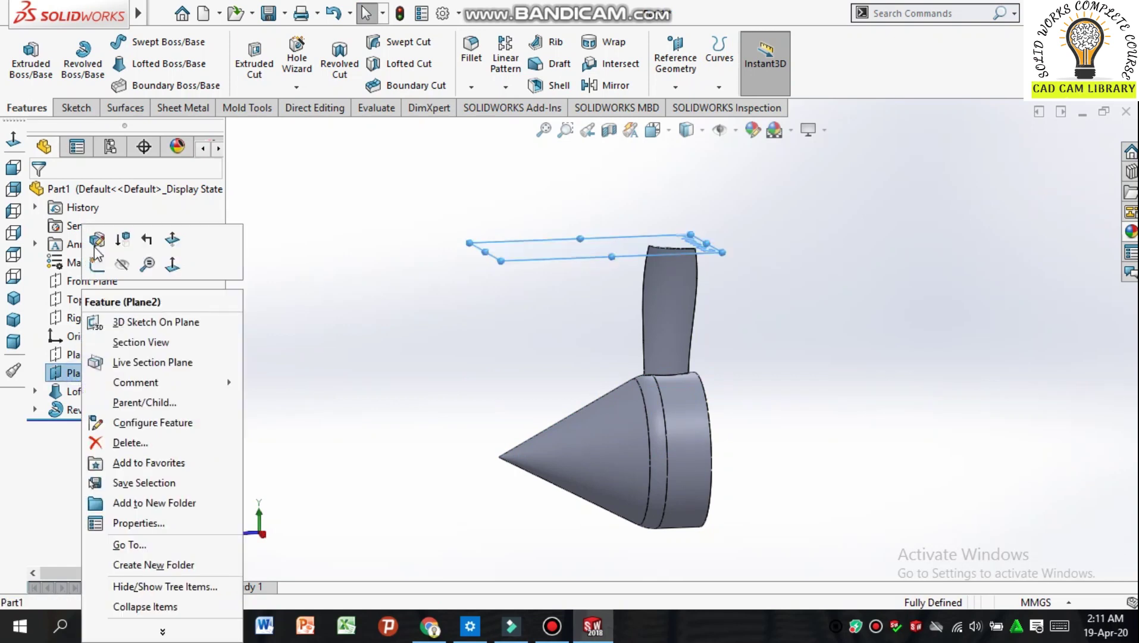
pyautogui.click(121, 267)
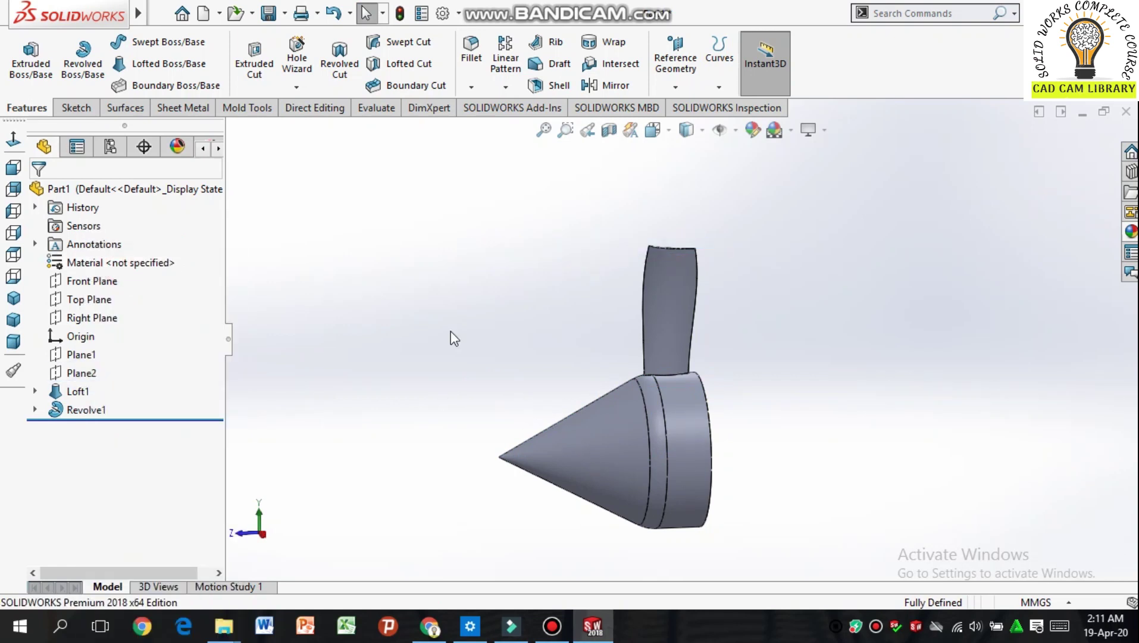
pyautogui.moveTo(444, 306)
pyautogui.mouseDown(button='middle')
pyautogui.moveTo(456, 336)
pyautogui.moveTo(450, 321)
pyautogui.mouseUp(button='middle')
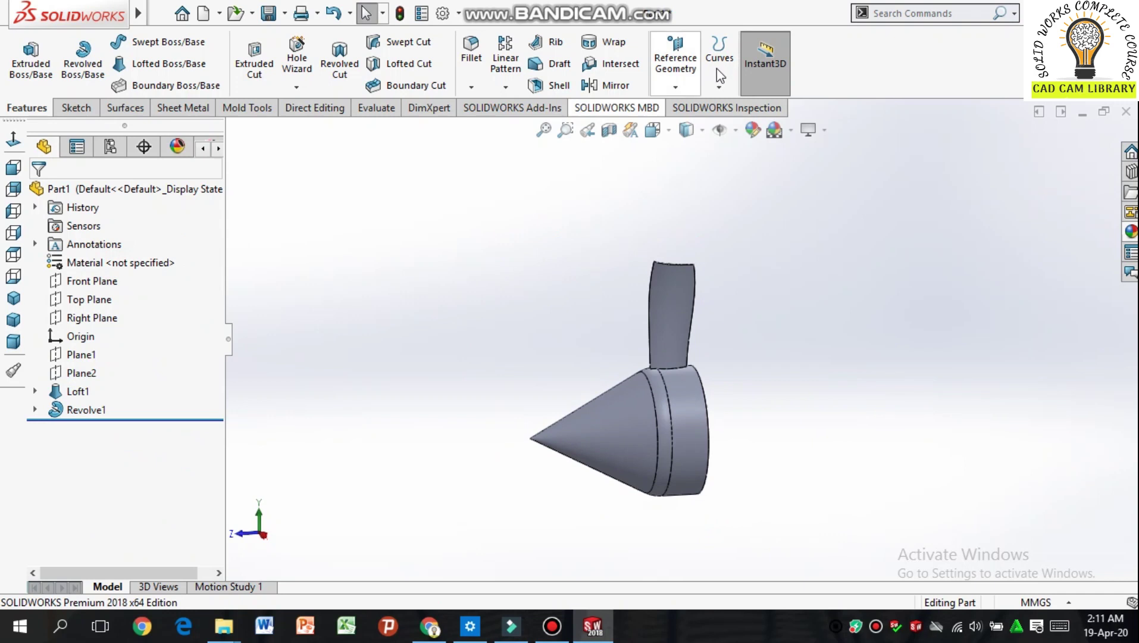
# Step: Create a reference axis through the hub from its conical face
pyautogui.click(685, 88)
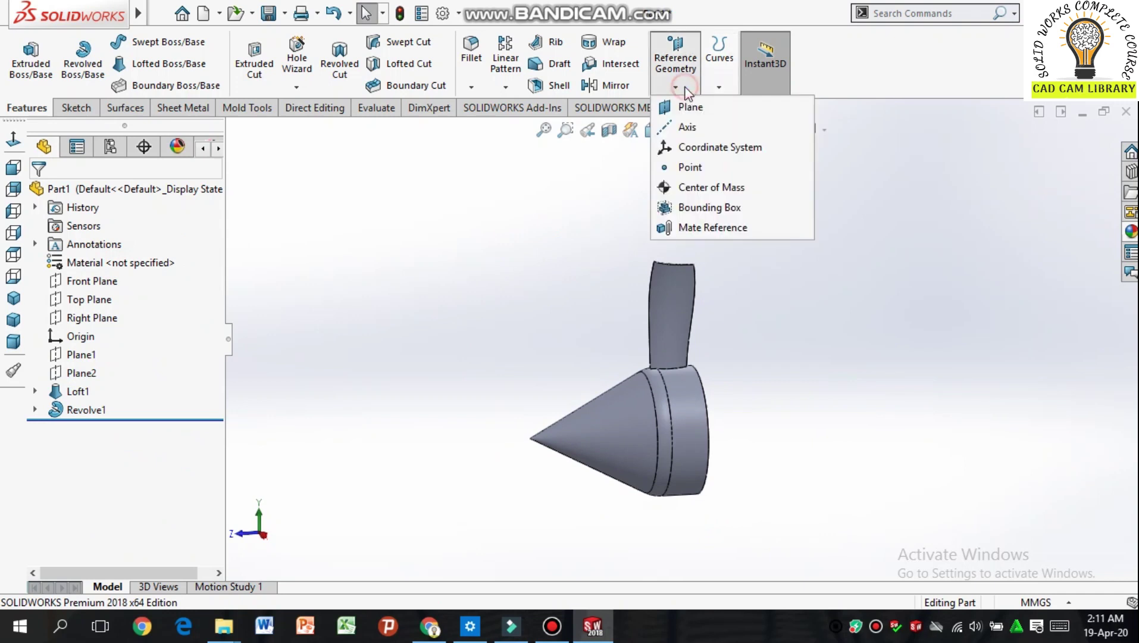
pyautogui.click(688, 128)
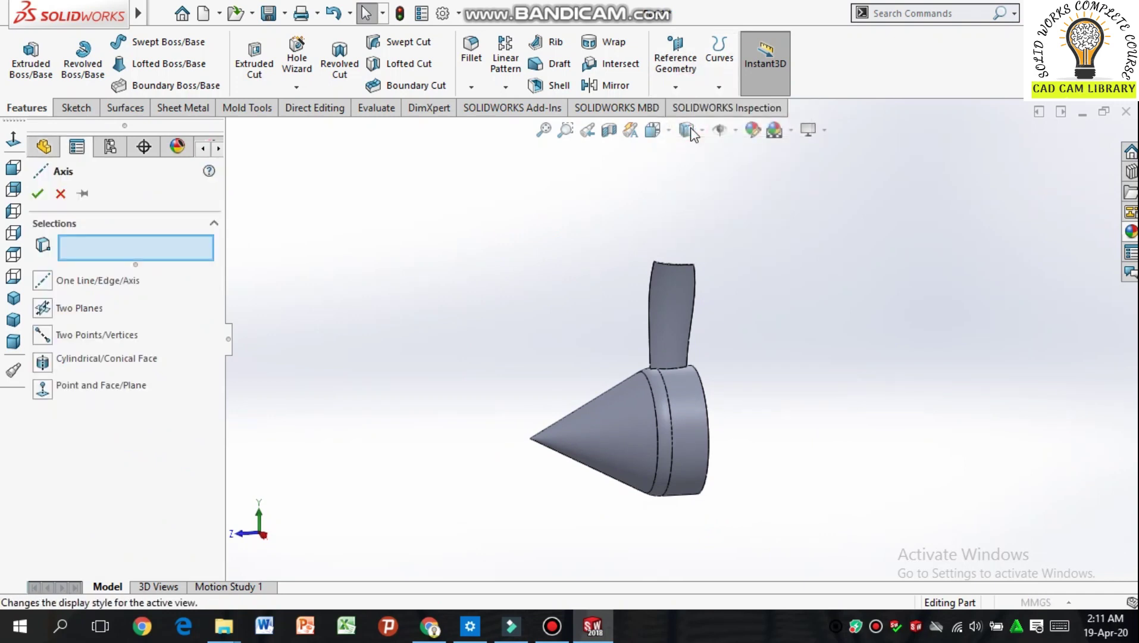
pyautogui.click(617, 448)
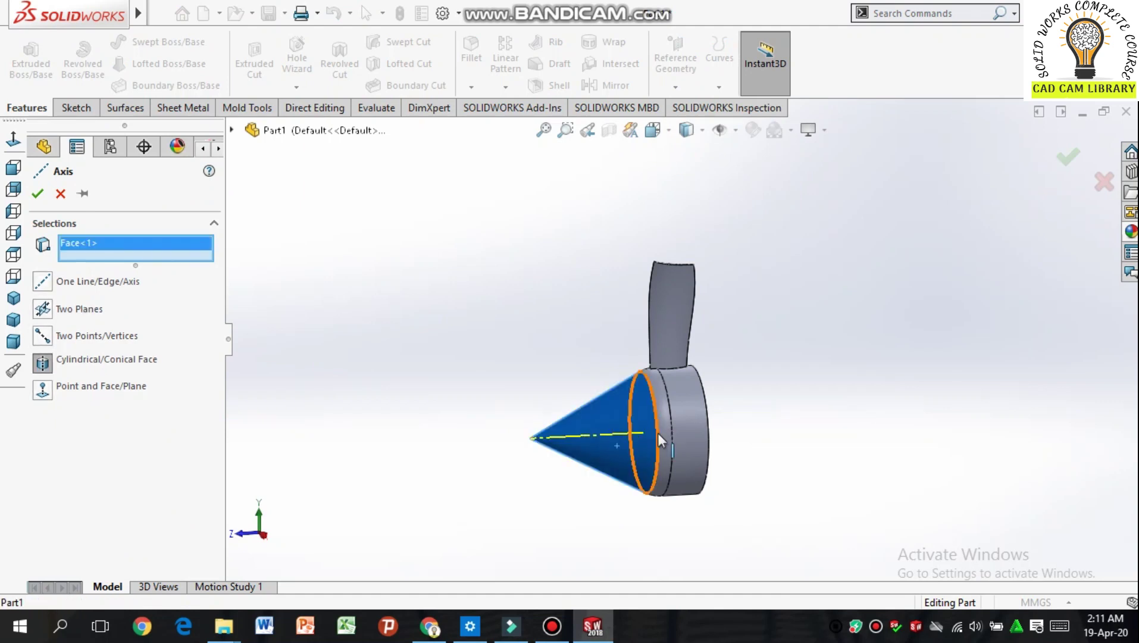
pyautogui.click(47, 193)
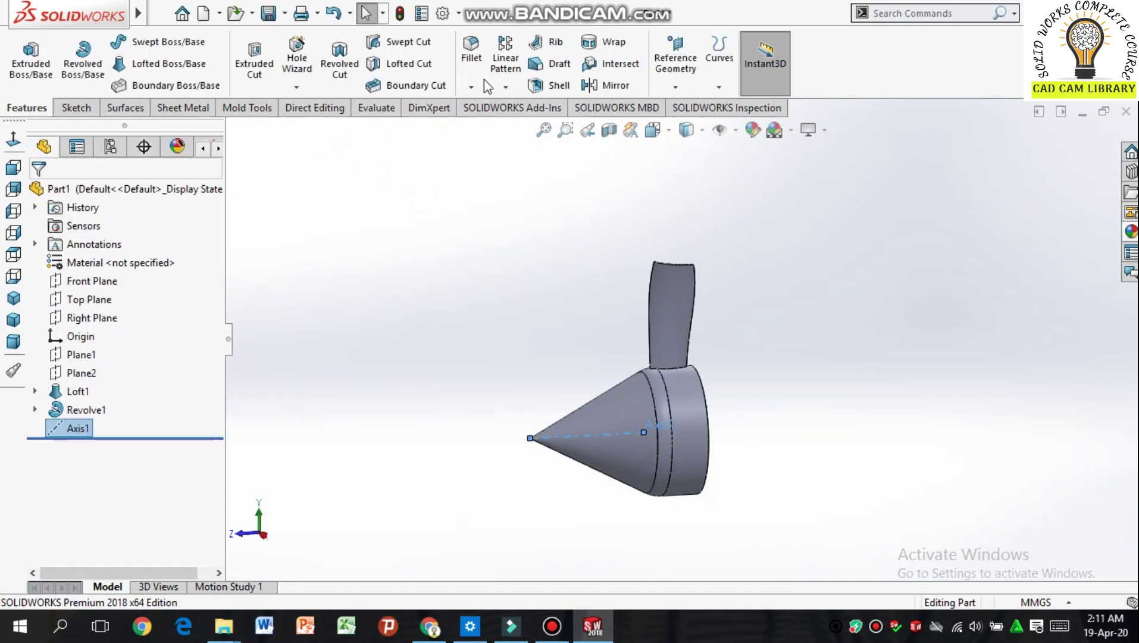
# Step: Circular-pattern the lofted blade around the hub axis with 30 equally spaced instances over 360 degrees
pyautogui.click(498, 88)
pyautogui.click(512, 127)
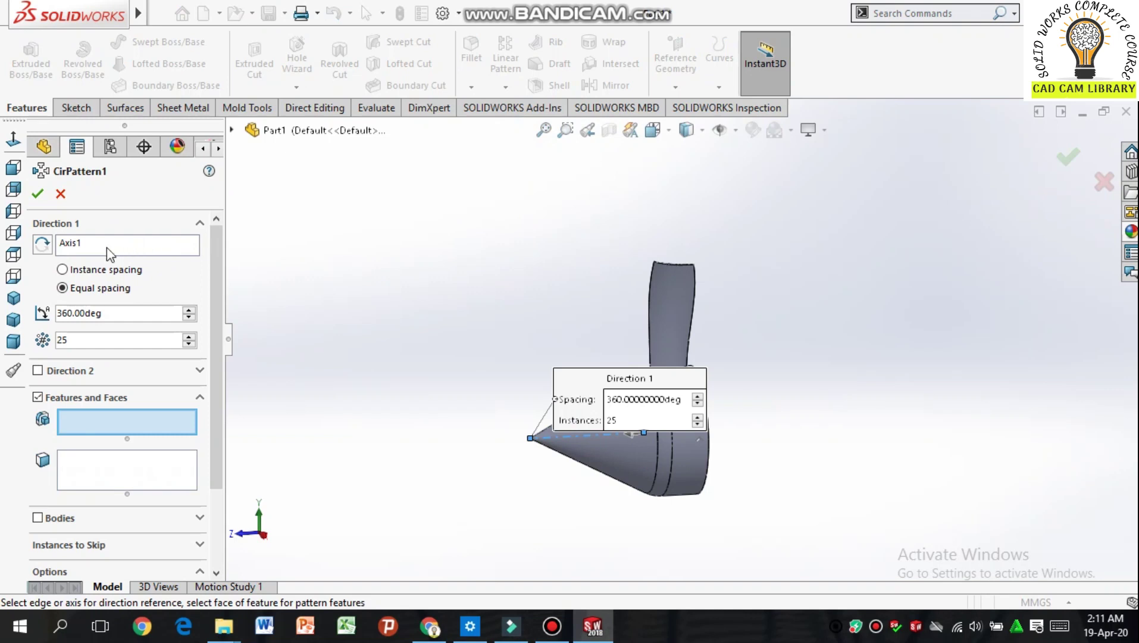
pyautogui.click(106, 244)
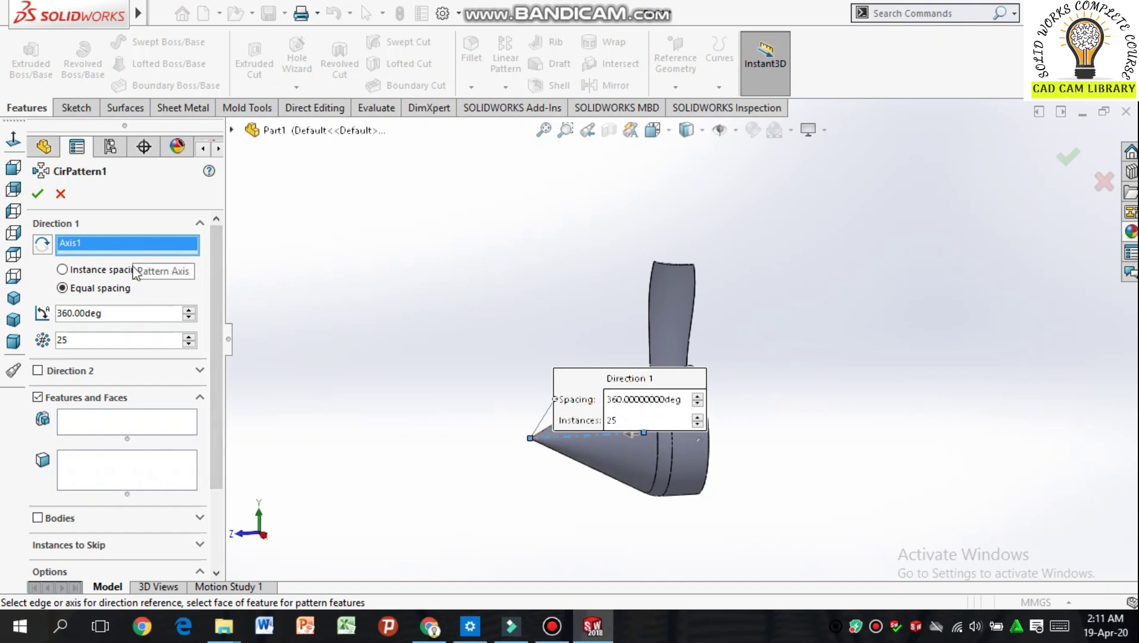
pyautogui.click(127, 439)
pyautogui.click(677, 292)
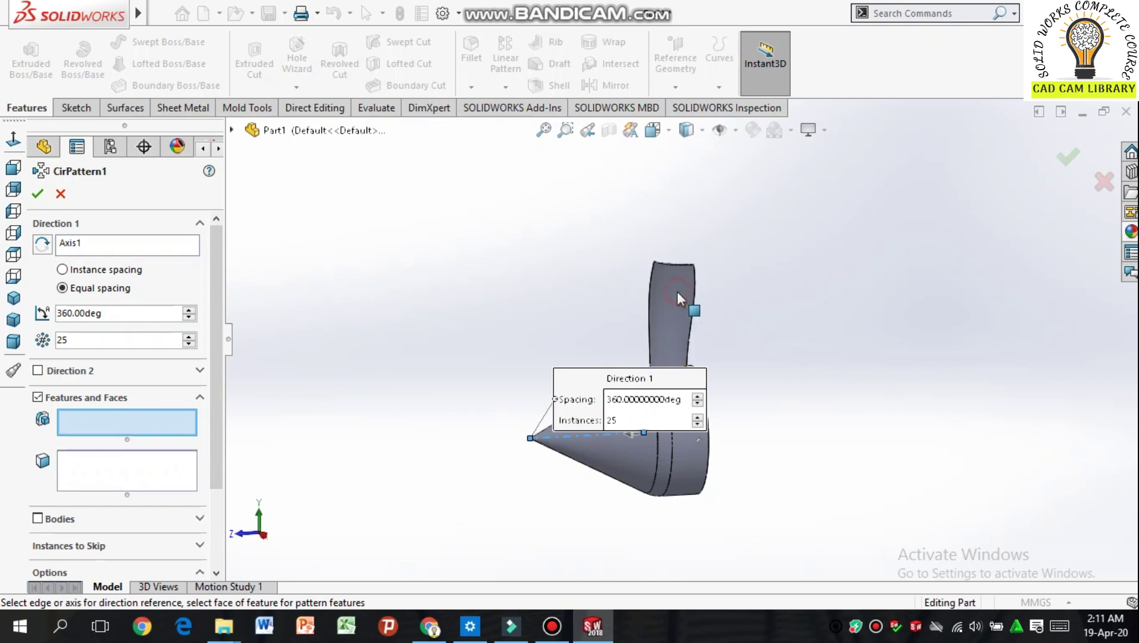
pyautogui.doubleClick(136, 337)
pyautogui.write('30')
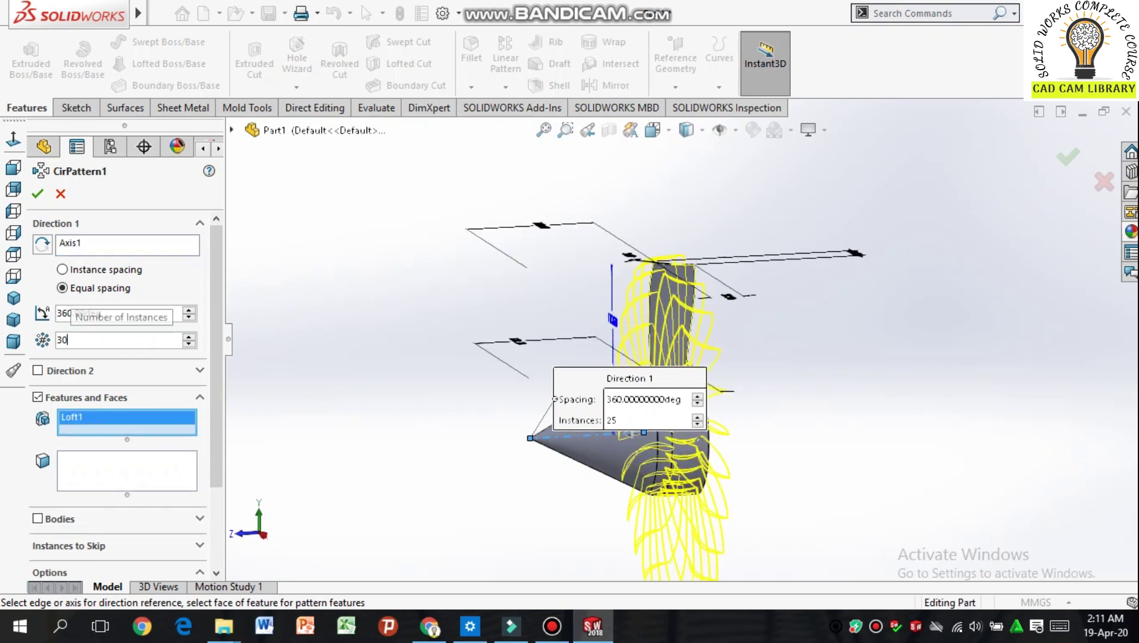
pyautogui.doubleClick(136, 339)
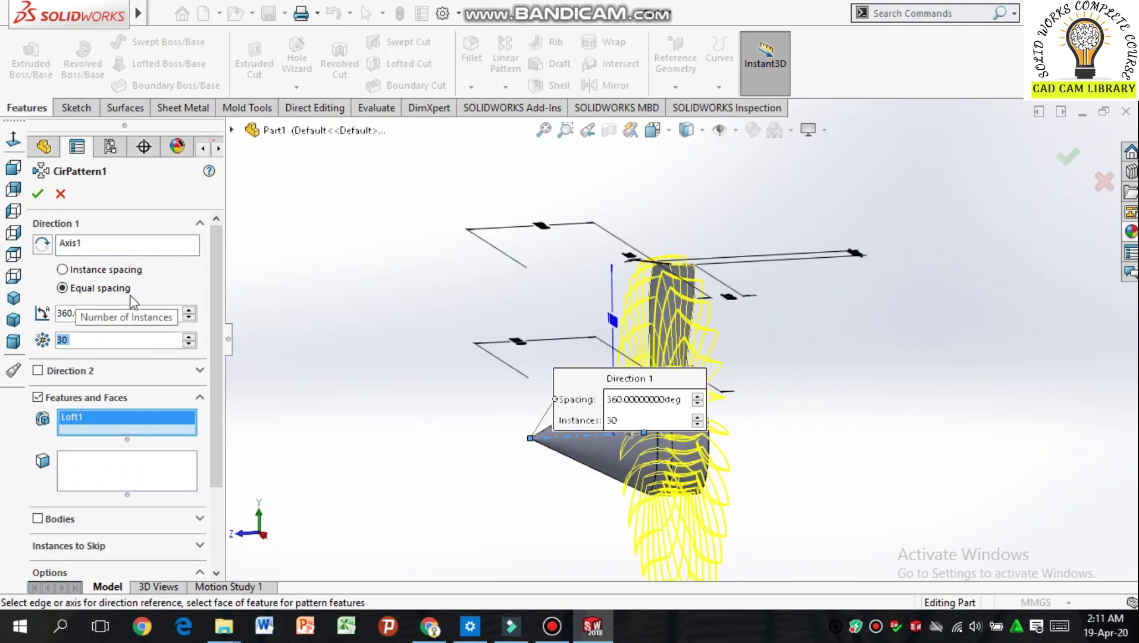
pyautogui.click(39, 194)
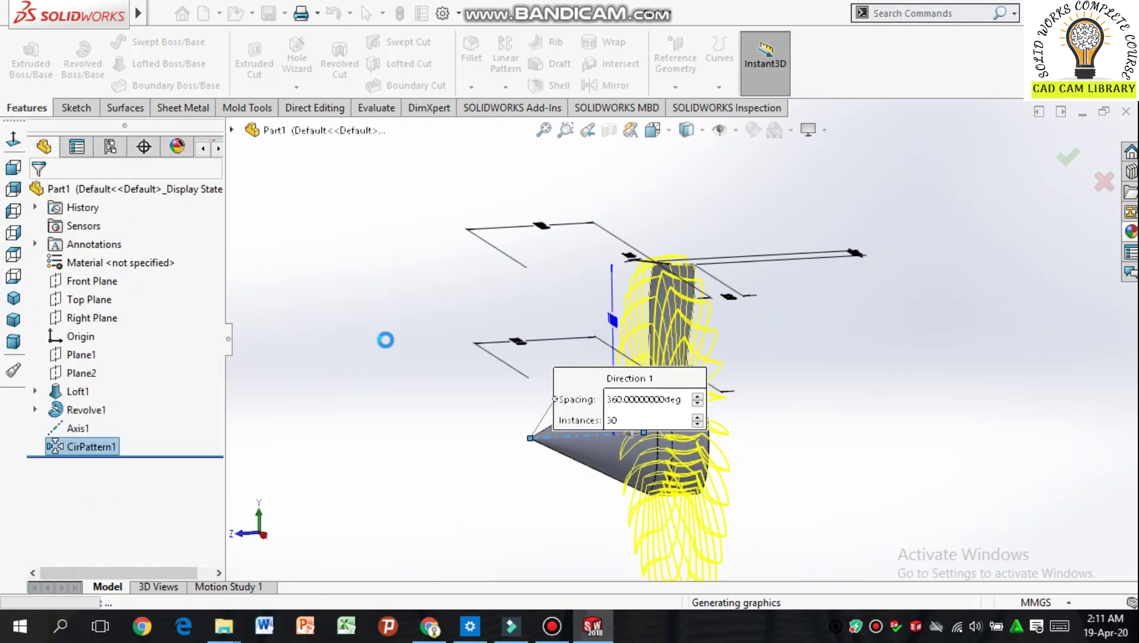
pyautogui.moveTo(443, 333); pyautogui.dragTo(478, 456, button='middle')
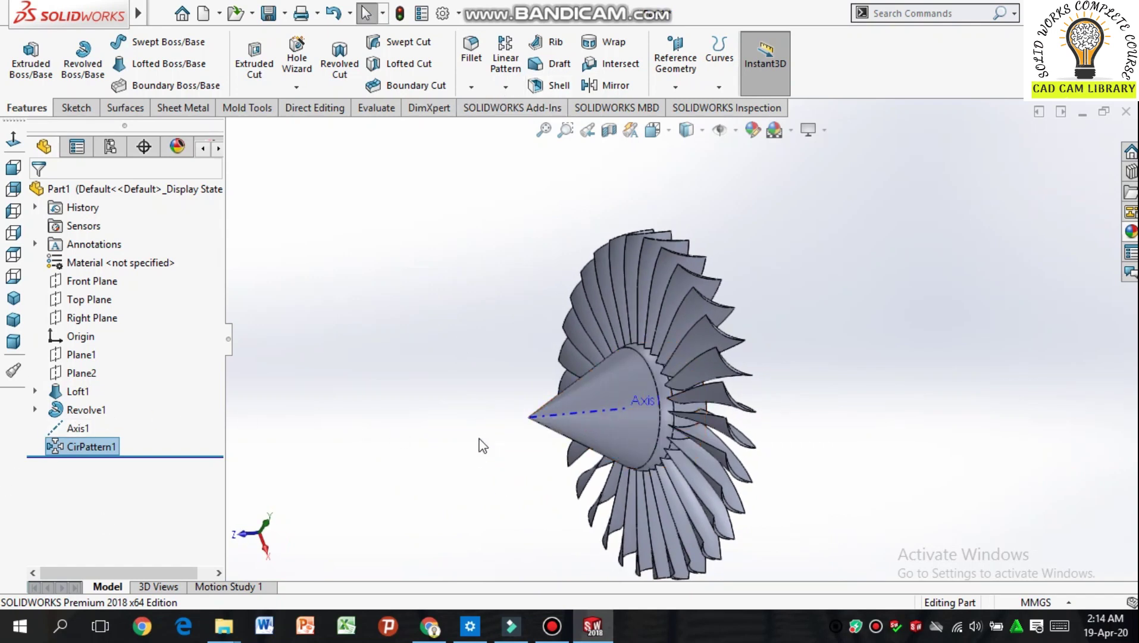
# Step: Start a sketch on the Right Plane and draw a vertical line across the cone about 23 mm behind its tip
pyautogui.click(107, 317)
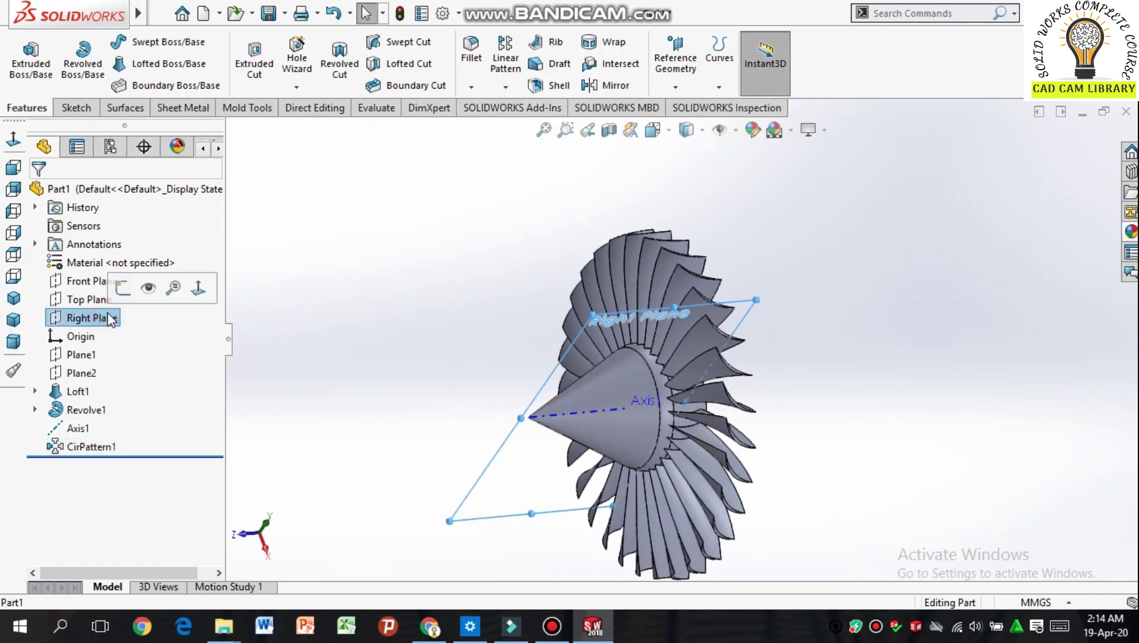
pyautogui.click(13, 139)
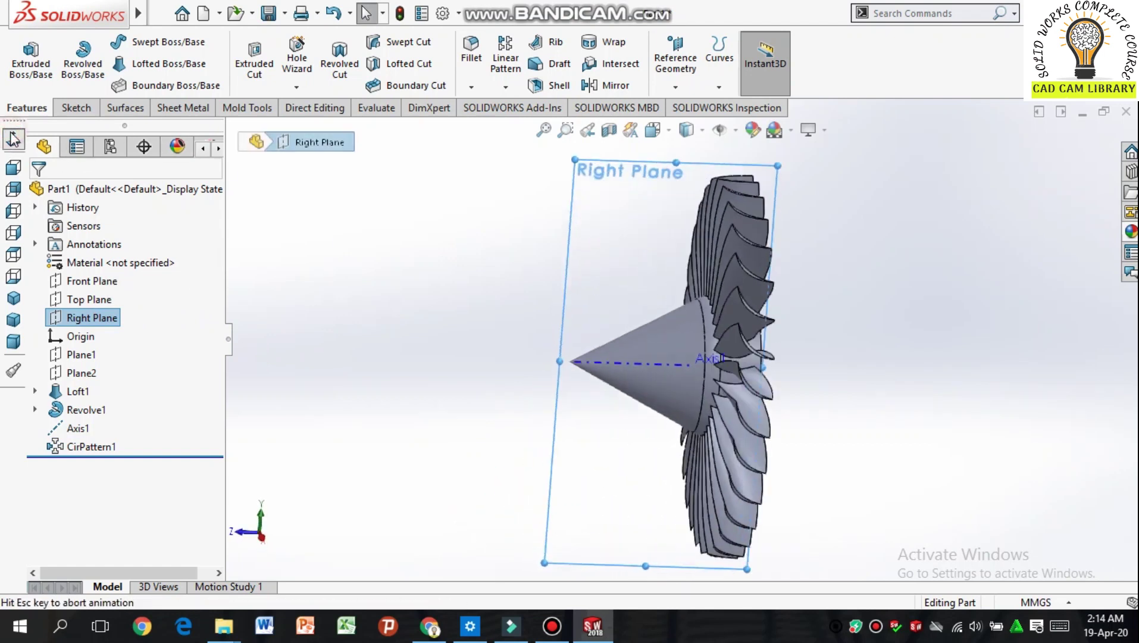
pyautogui.click(69, 109)
pyautogui.click(109, 40)
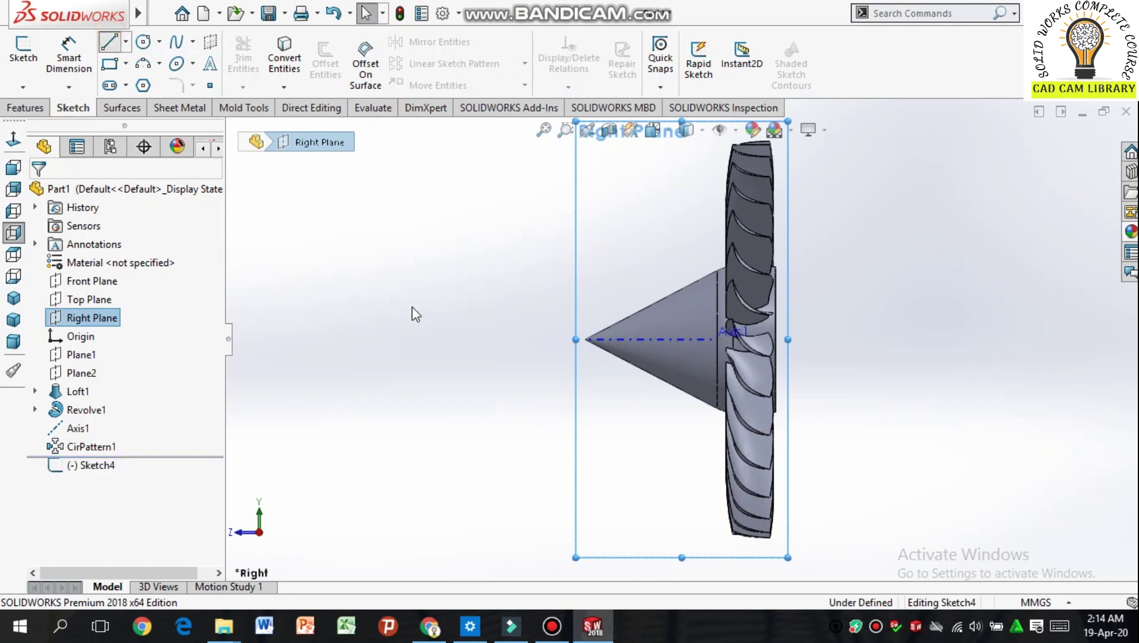
pyautogui.click(611, 289)
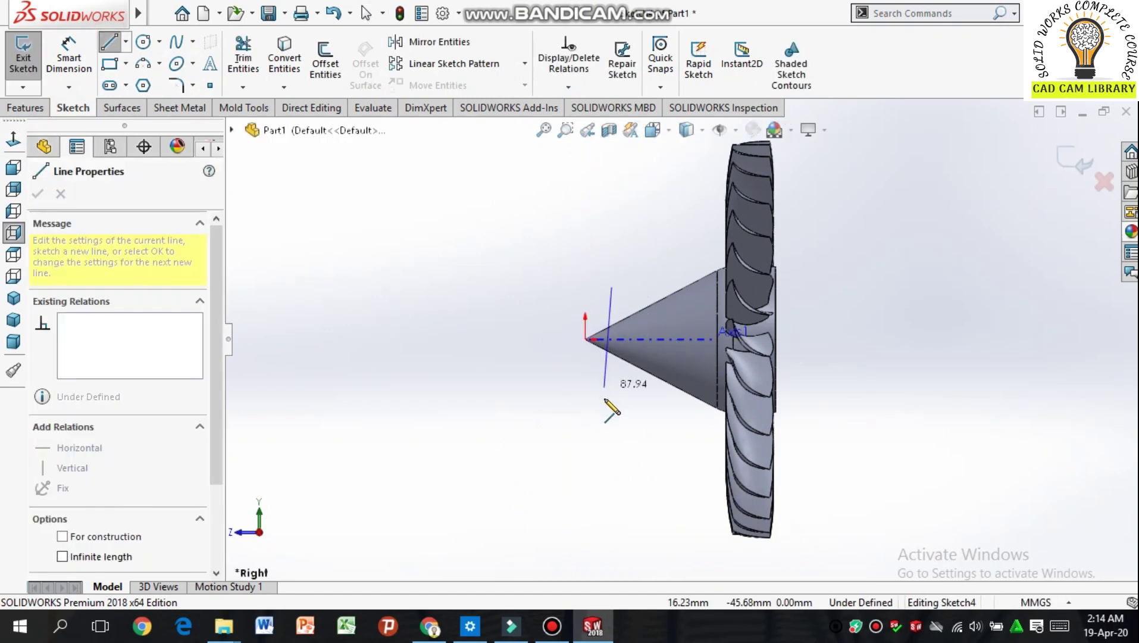
pyautogui.click(612, 428)
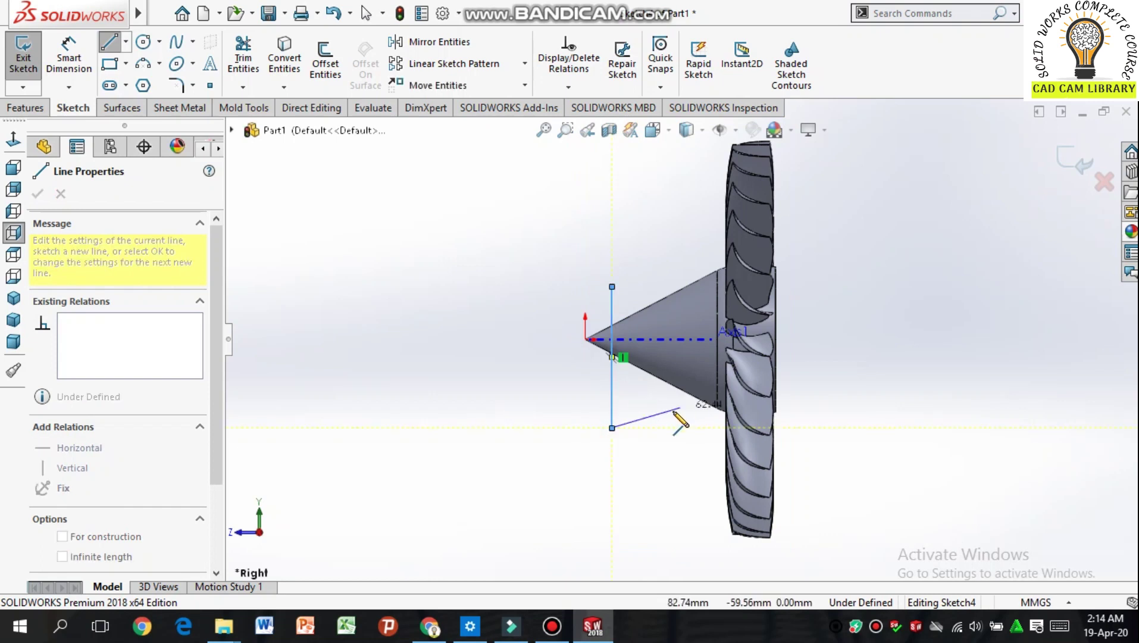
pyautogui.rightClick(662, 415)
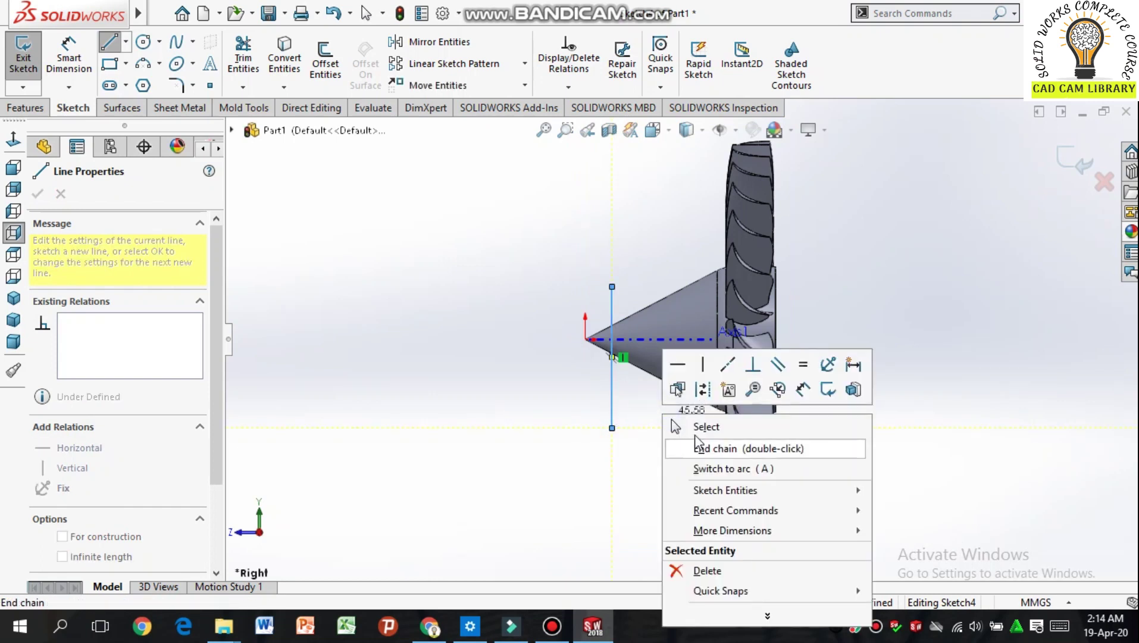
pyautogui.click(690, 426)
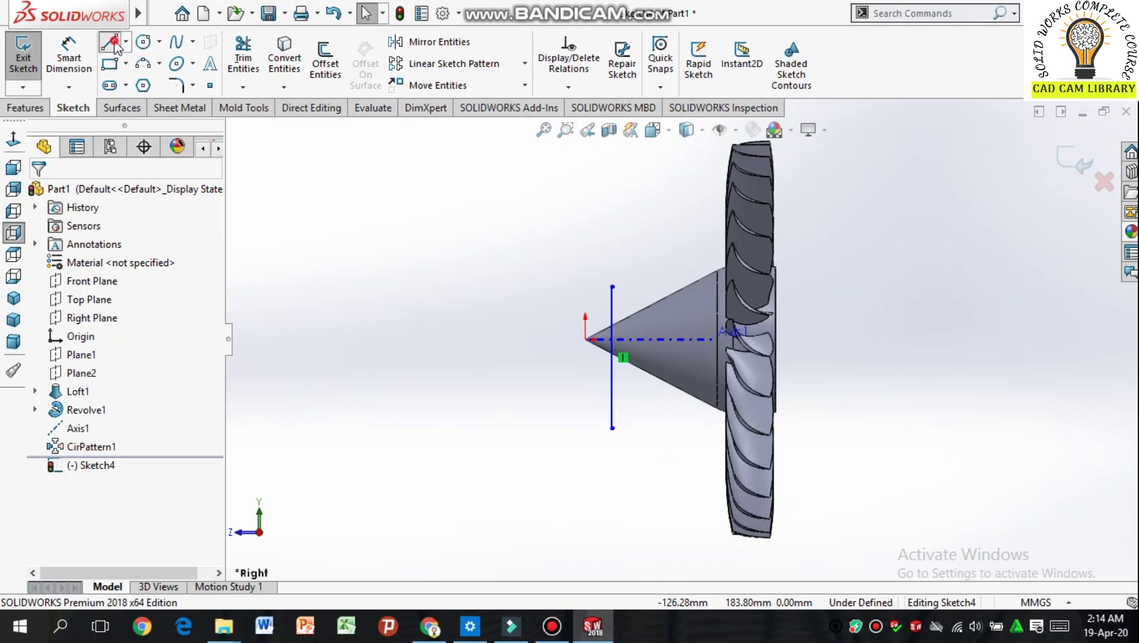
# Step: Draw a second, longer vertical line across the cone about 89 mm behind its tip
pyautogui.press('l')
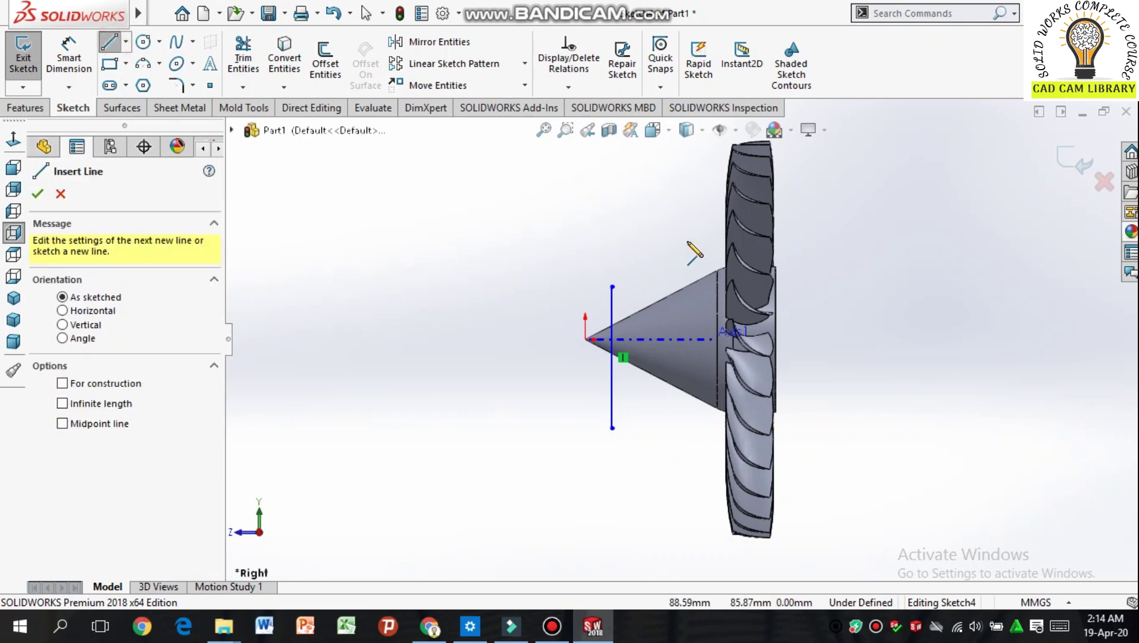
pyautogui.click(688, 241)
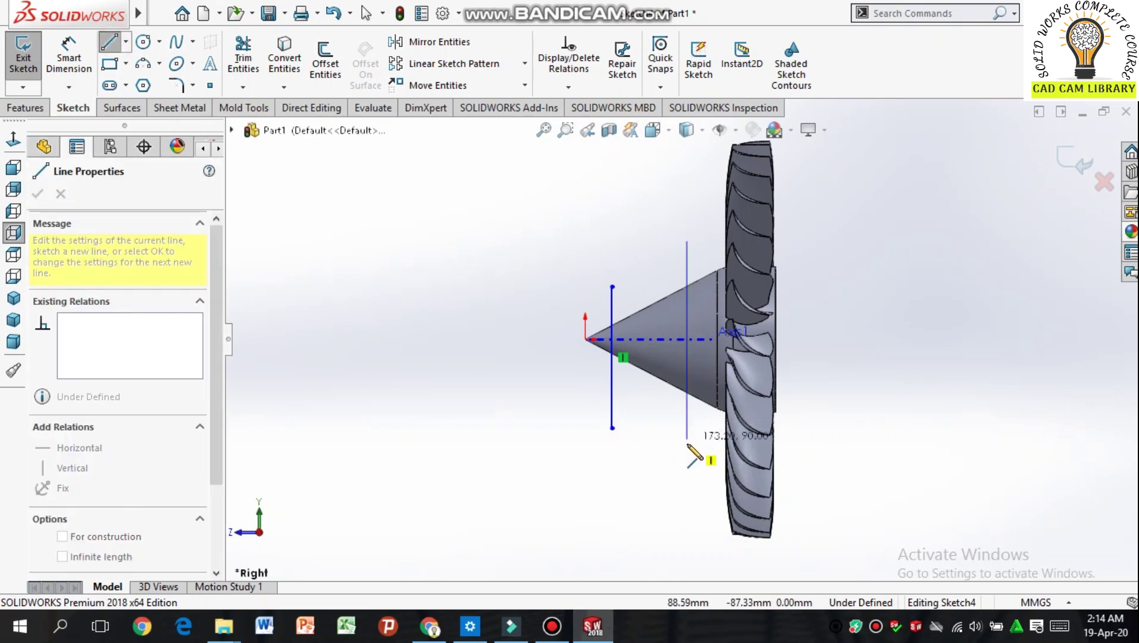
pyautogui.rightClick(632, 431)
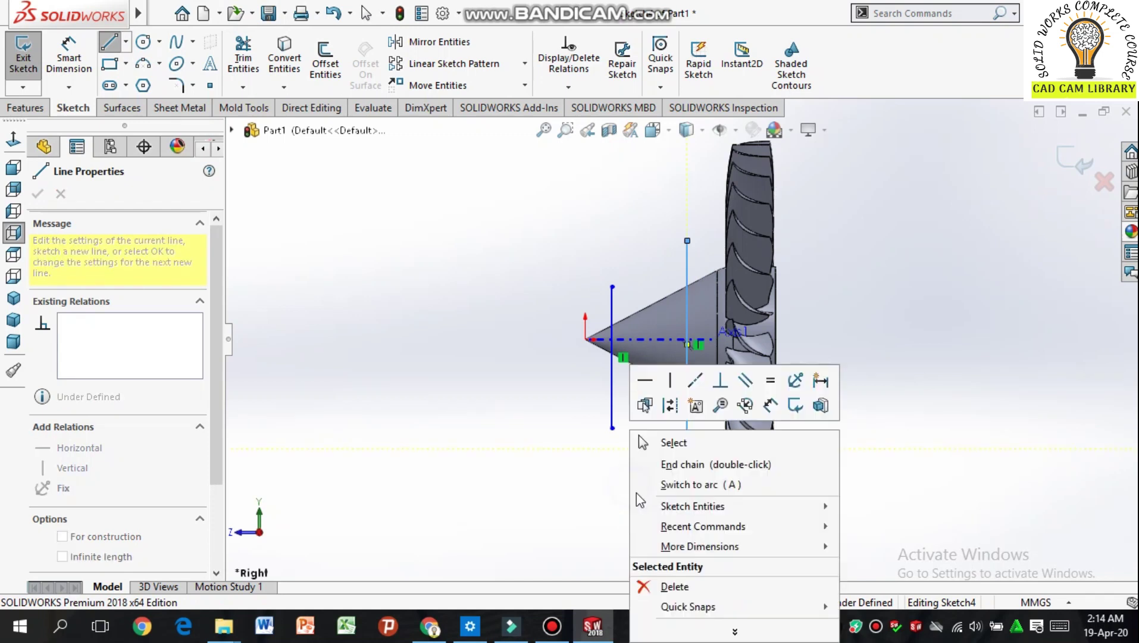
pyautogui.click(685, 463)
pyautogui.press('Escape')
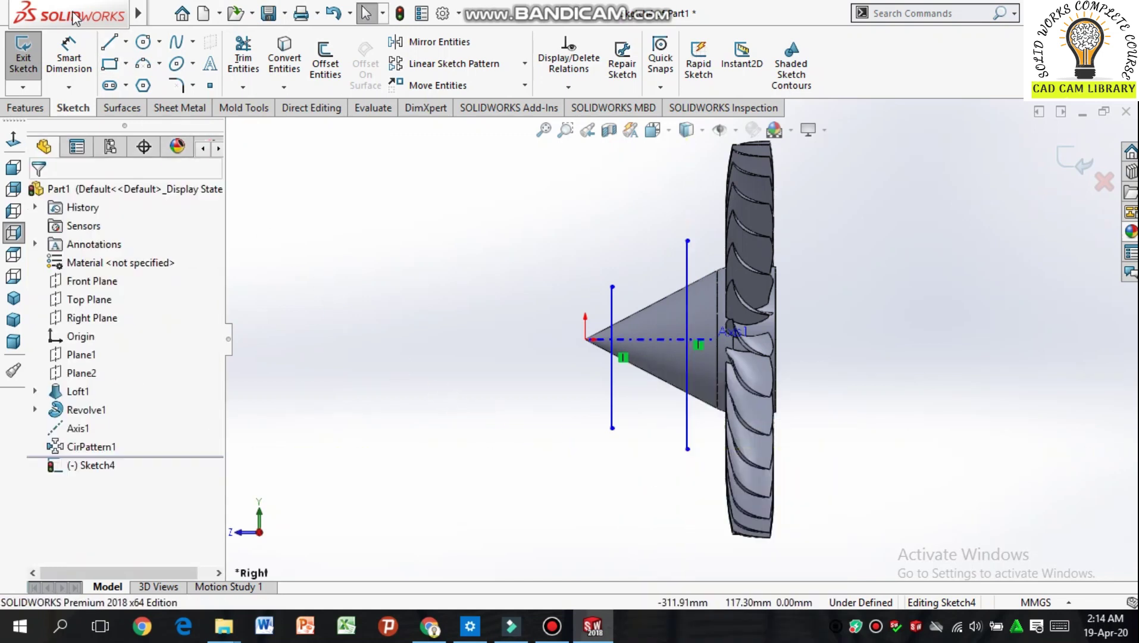
# Step: Dimension the shorter vertical line 15 mm from the cone's tip
pyautogui.click(60, 74)
pyautogui.scroll(-3, 599, 348)
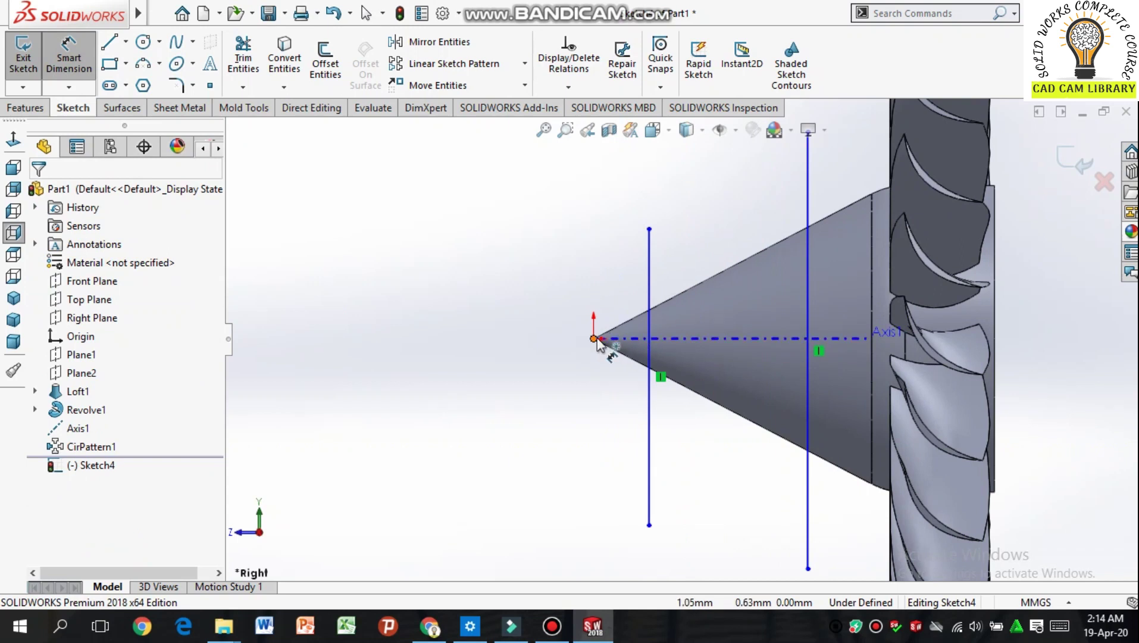
pyautogui.click(646, 338)
pyautogui.click(593, 338)
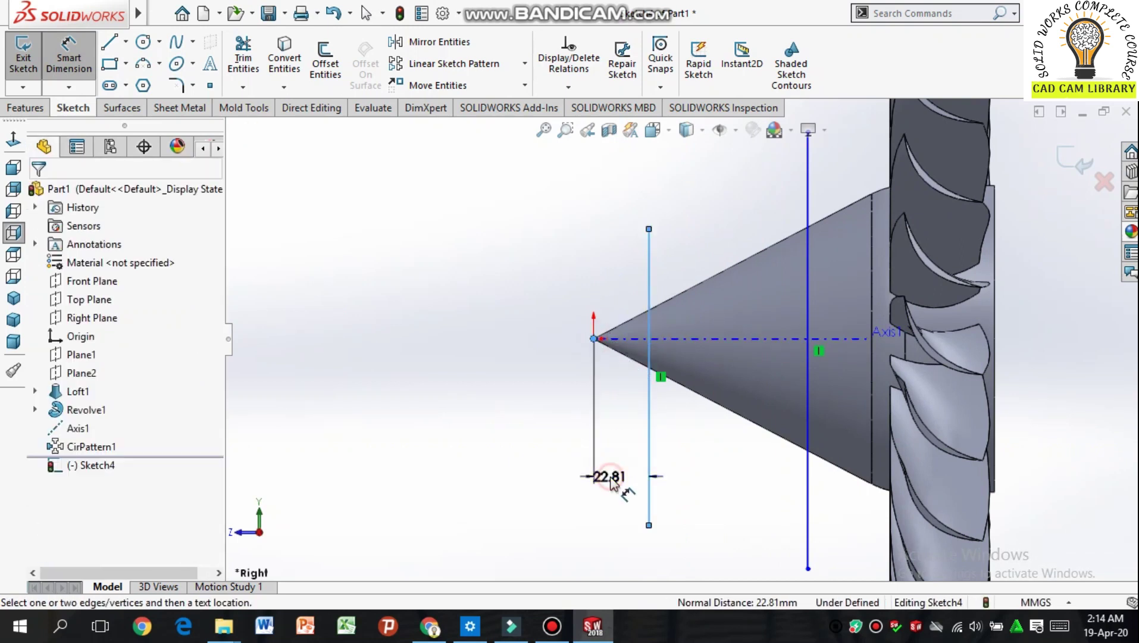
pyautogui.click(610, 482)
pyautogui.write('10')
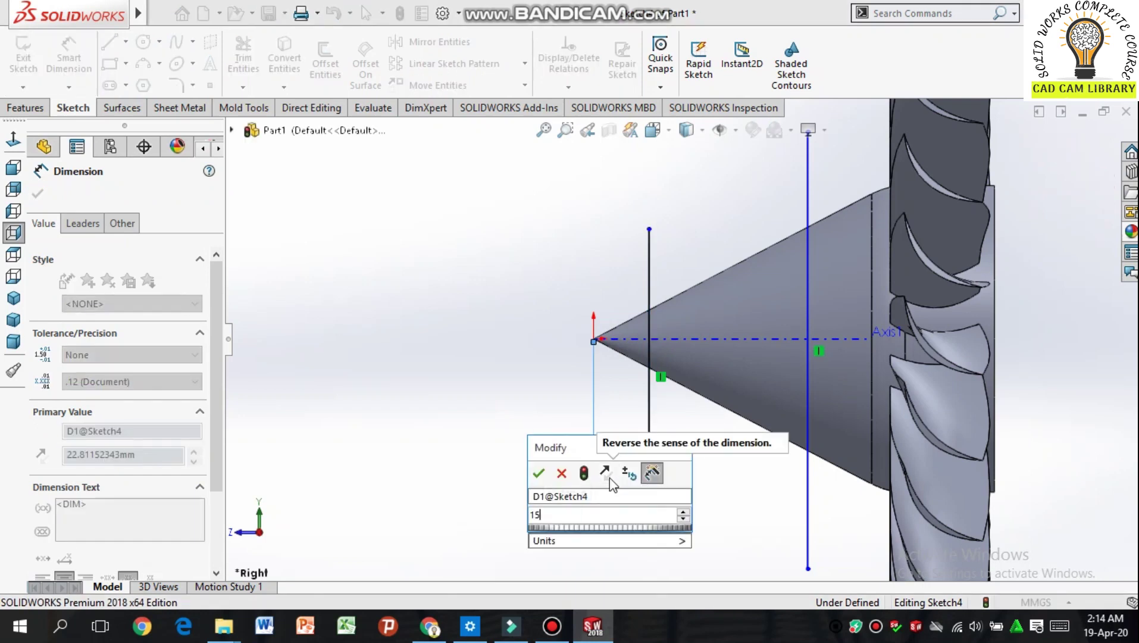
pyautogui.press('Return')
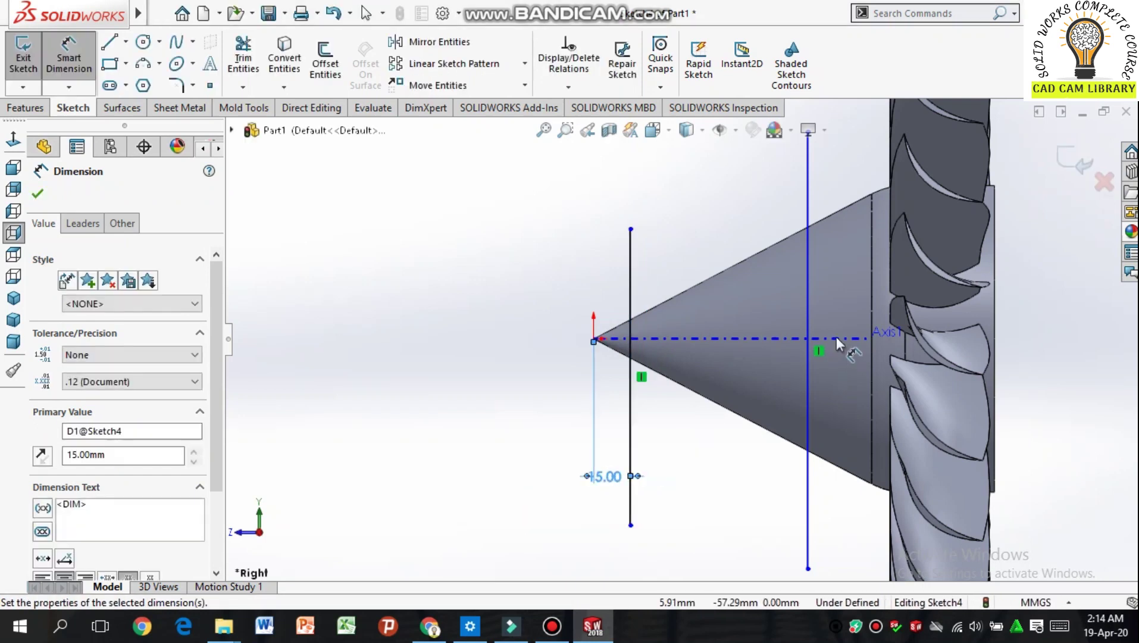
# Step: Dimension the distance between the two vertical lines as 78 mm
pyautogui.click(632, 376)
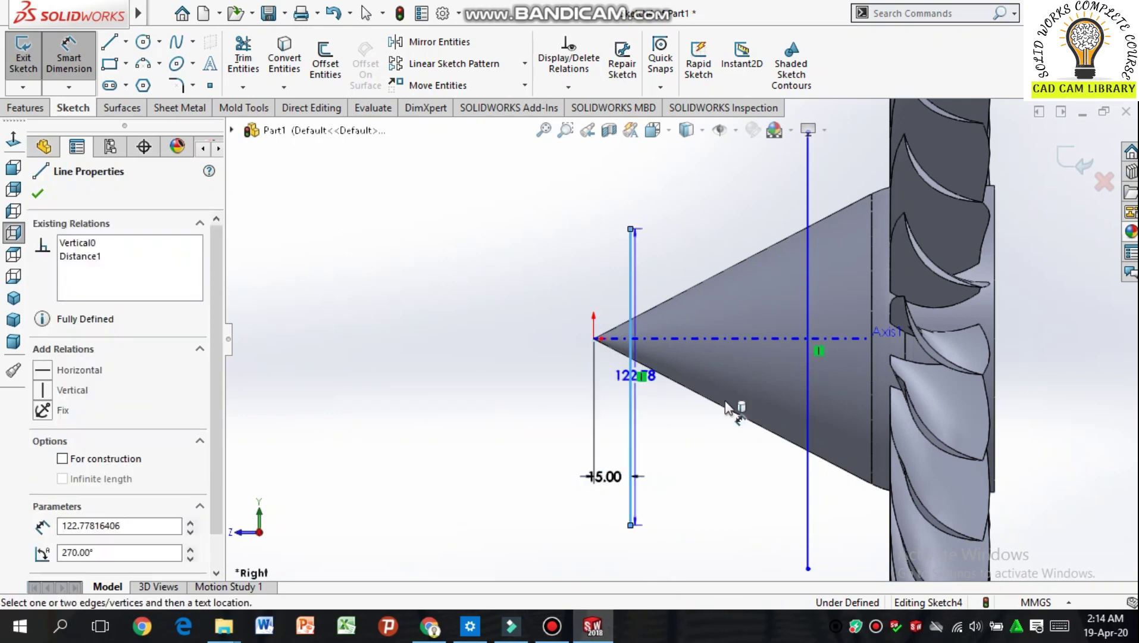
pyautogui.click(807, 433)
pyautogui.click(709, 532)
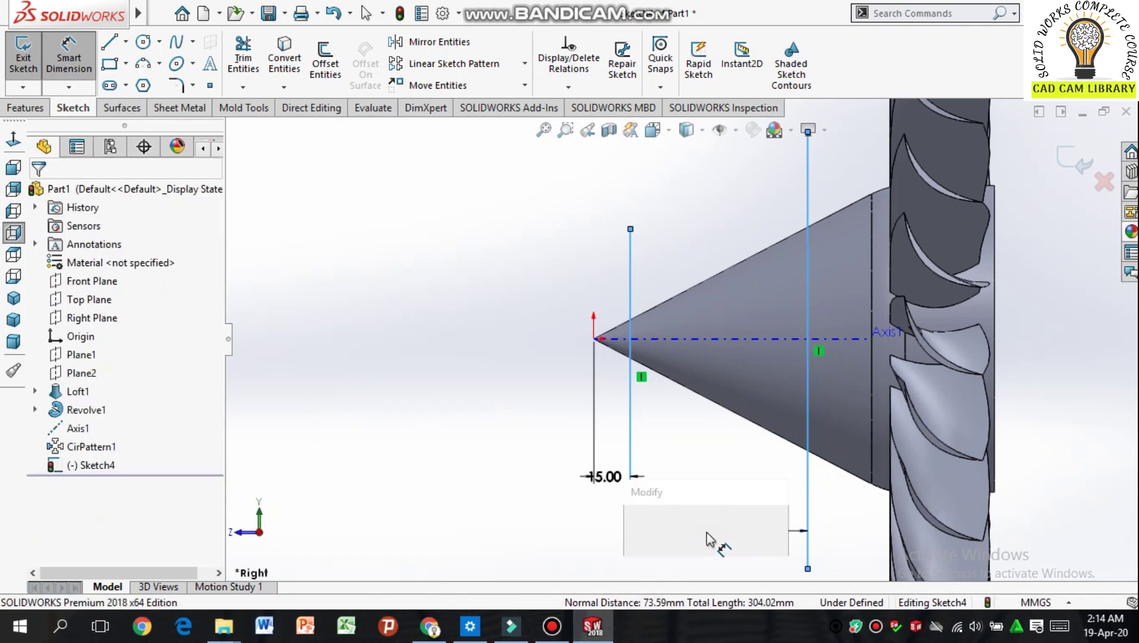
pyautogui.write('78')
pyautogui.press('Return')
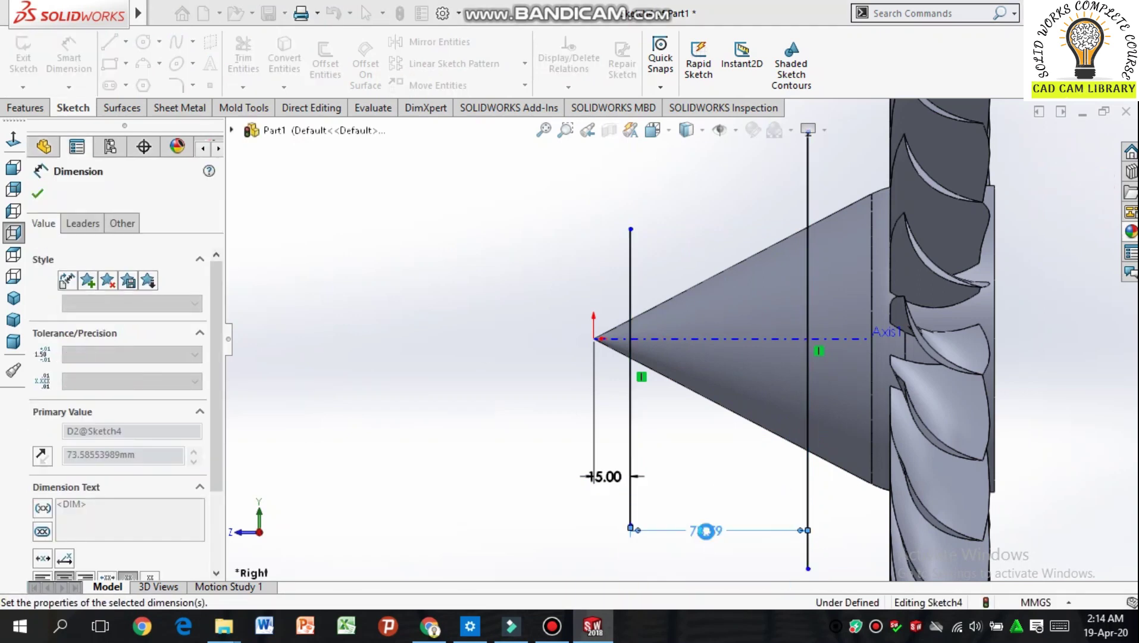
pyautogui.click(38, 193)
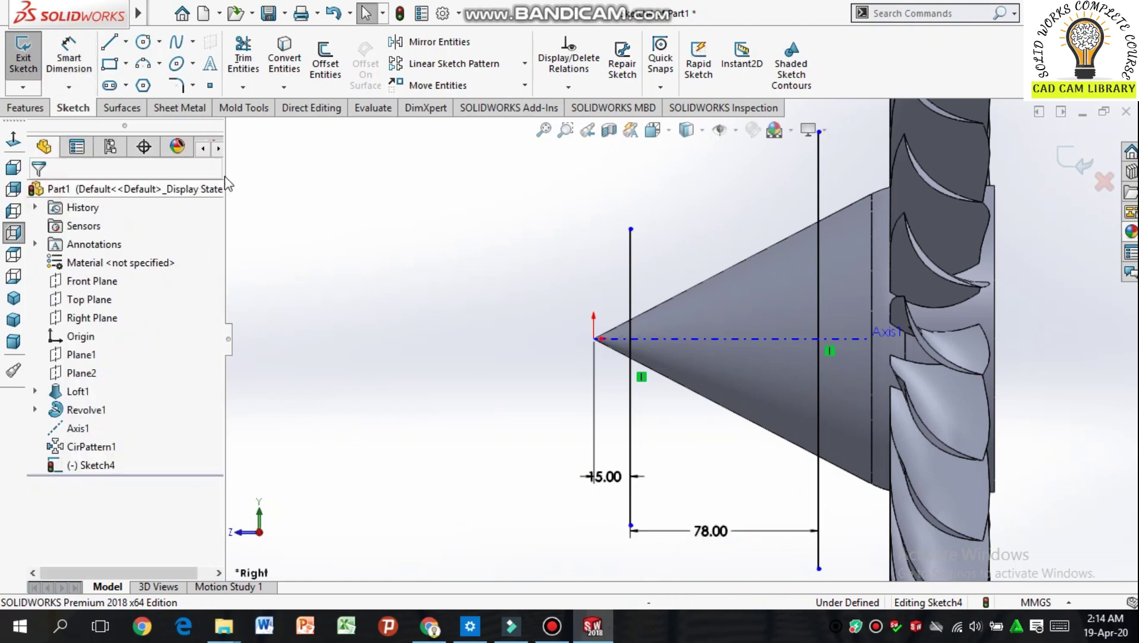
# Step: Split the hub's conical face with a projection Split Line using the current two-line sketch
pyautogui.click(27, 108)
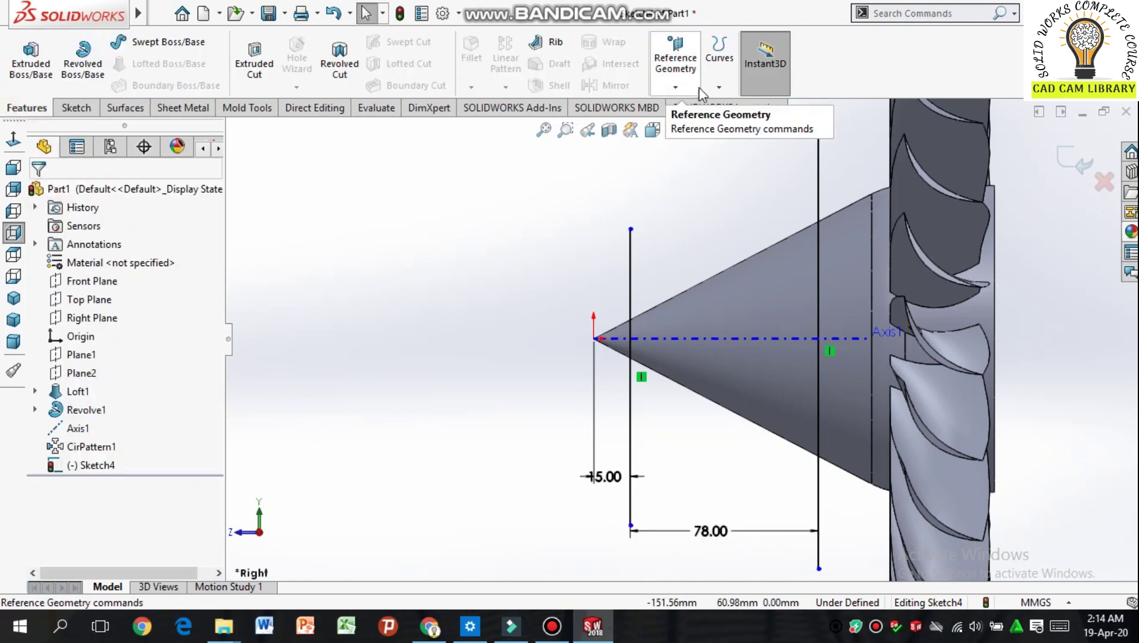
pyautogui.click(720, 89)
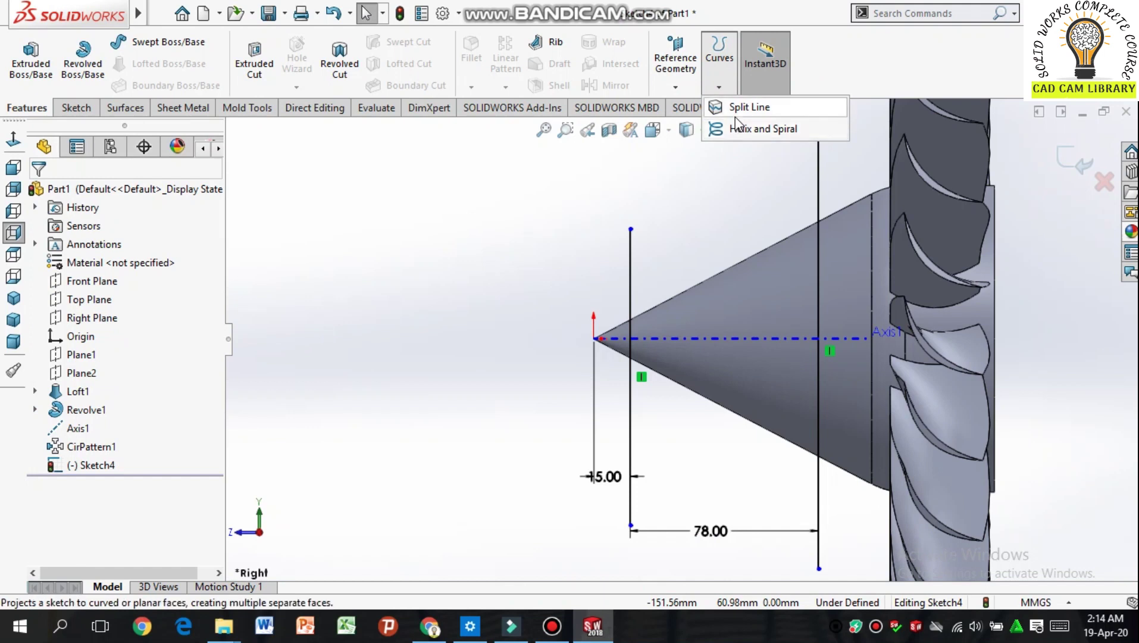
pyautogui.click(735, 114)
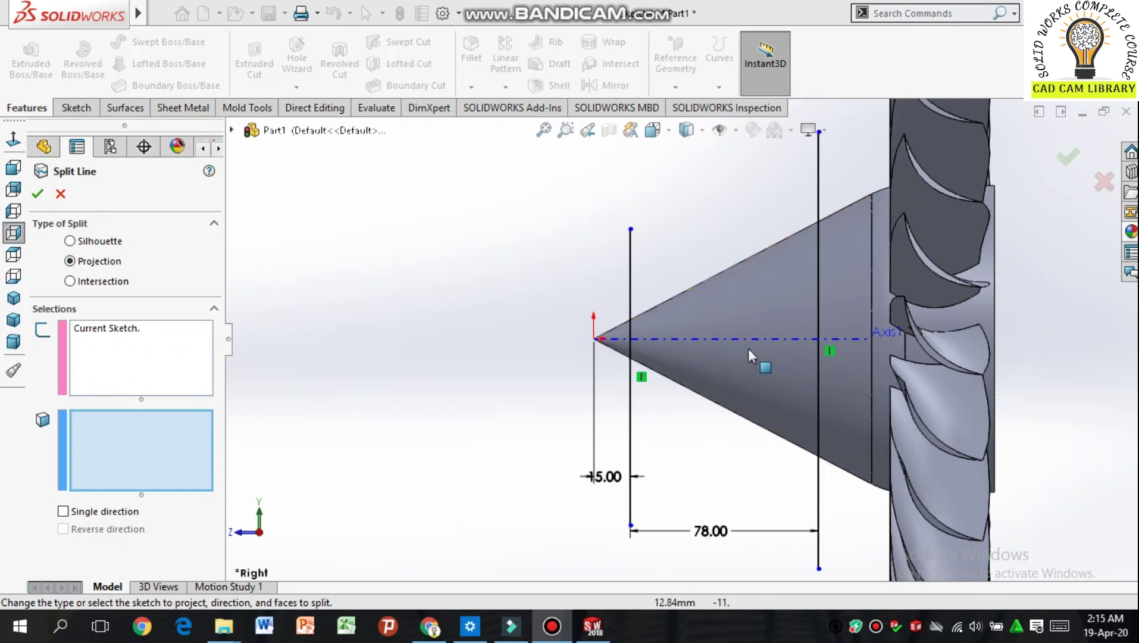
pyautogui.click(749, 319)
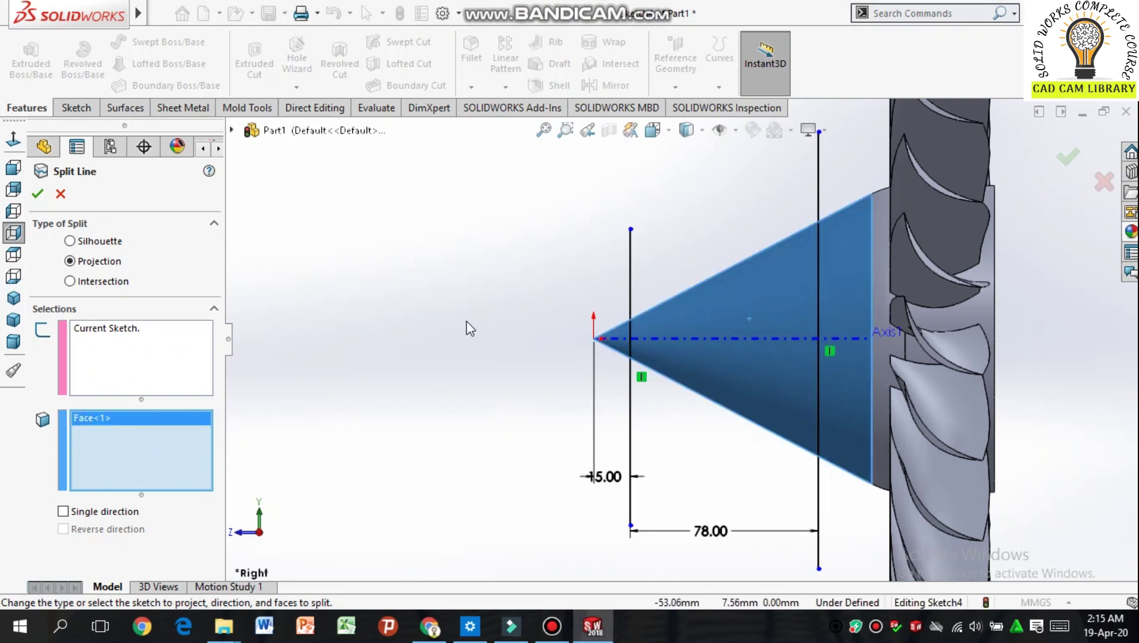
pyautogui.moveTo(464, 340); pyautogui.dragTo(473, 371, button='middle')
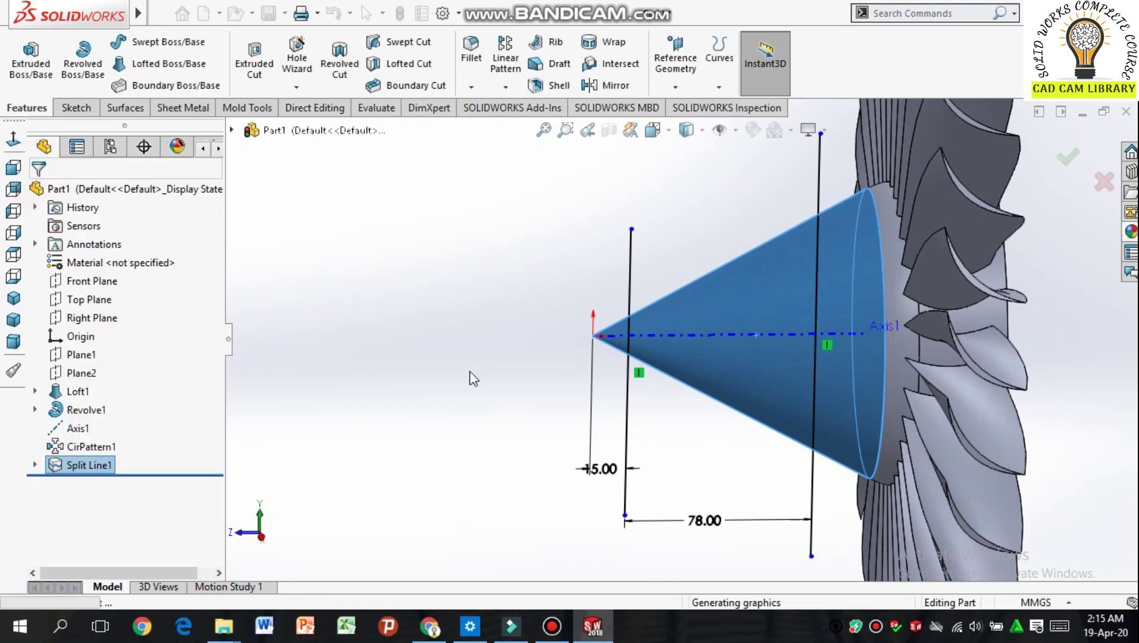
pyautogui.moveTo(485, 369)
pyautogui.mouseDown(button='middle')
pyautogui.moveTo(541, 462)
pyautogui.moveTo(498, 369)
pyautogui.mouseUp(button='middle')
pyautogui.click(496, 369)
pyautogui.moveTo(514, 461)
pyautogui.mouseDown(button='middle')
pyautogui.moveTo(483, 404)
pyautogui.moveTo(490, 413)
pyautogui.mouseUp(button='middle')
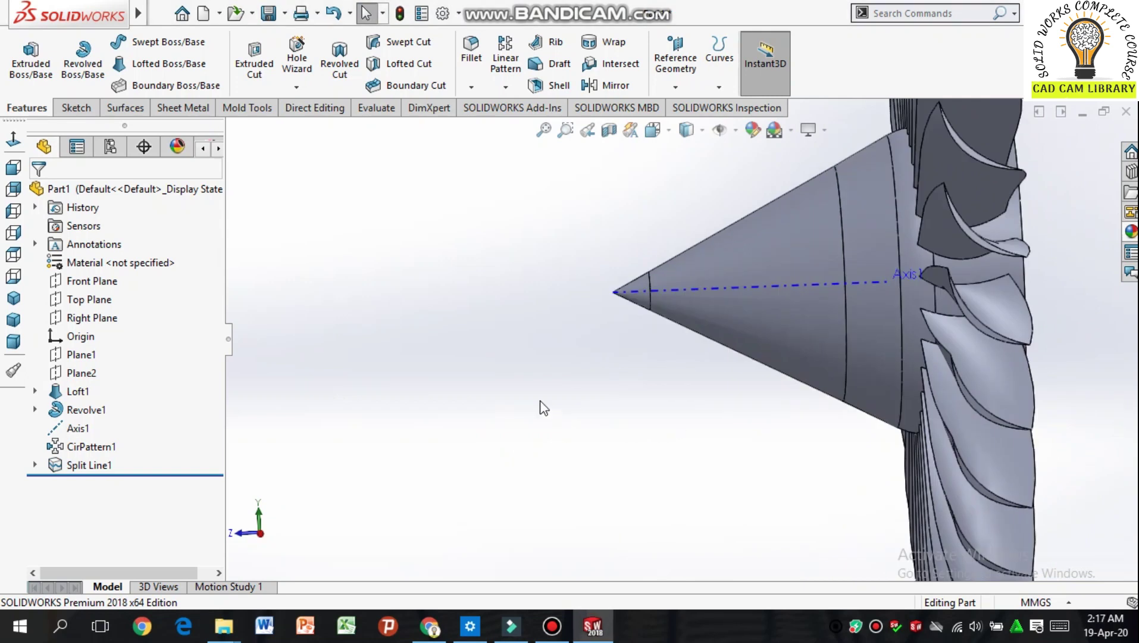
pyautogui.scroll(4, 618, 401)
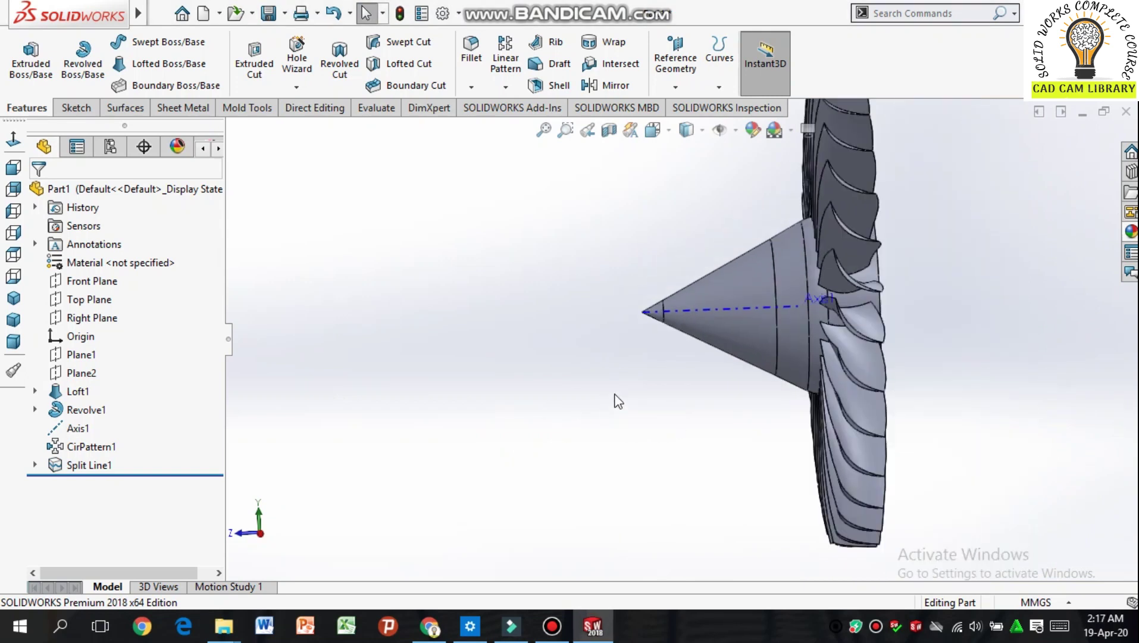
pyautogui.moveTo(616, 390); pyautogui.dragTo(653, 406, button='middle')
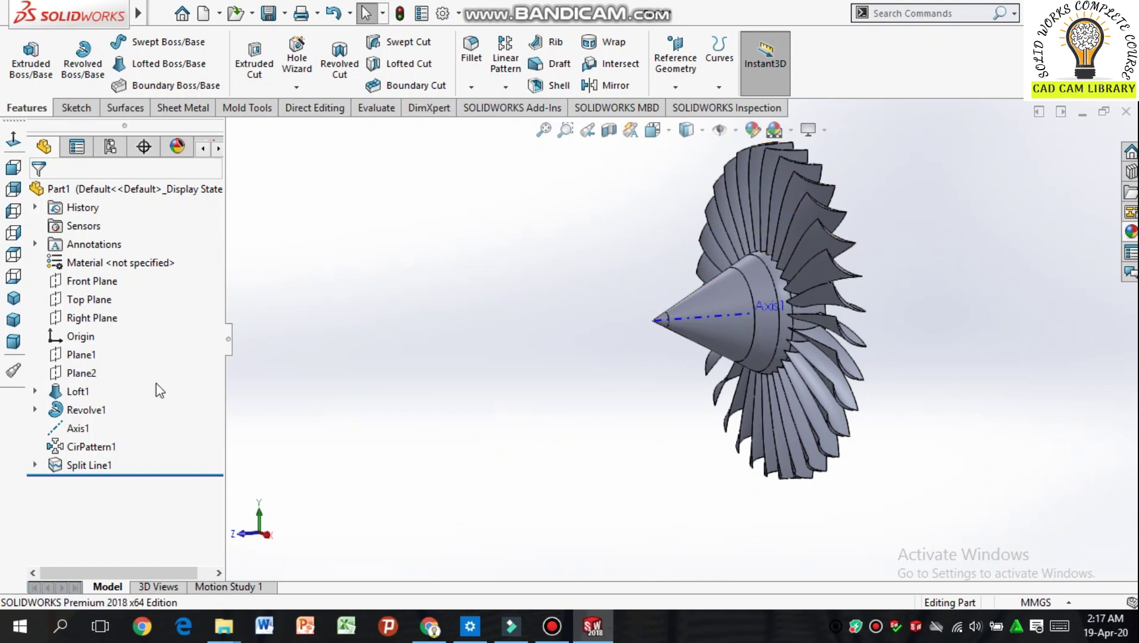
# Step: Colour the lofted blade and its circular pattern light grey from the standard swatches
pyautogui.click(55, 391)
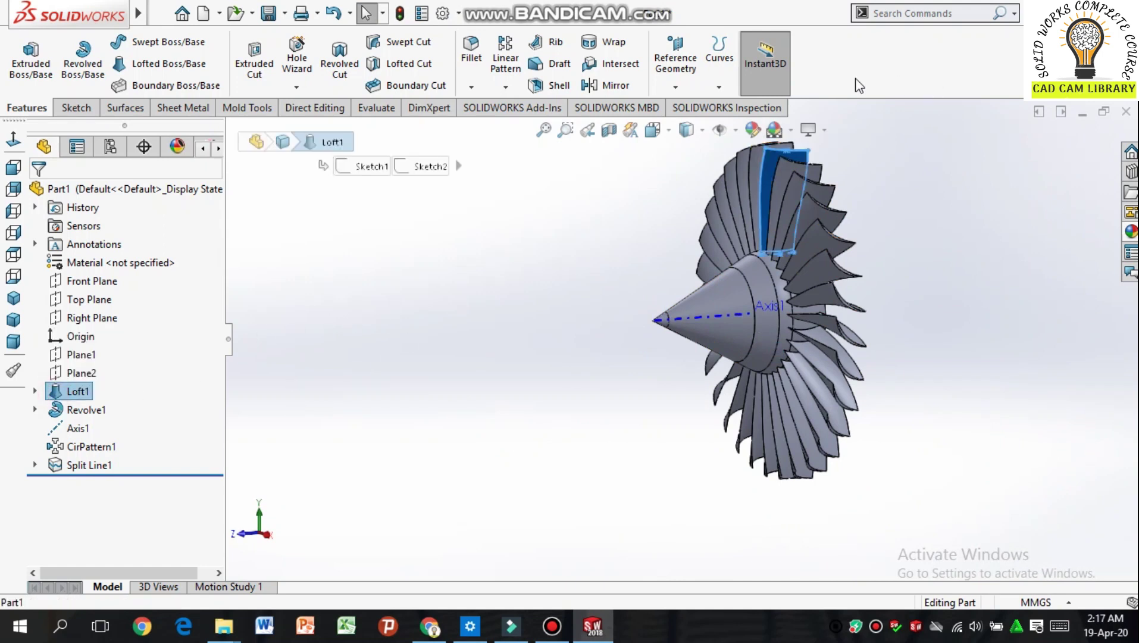
pyautogui.click(752, 130)
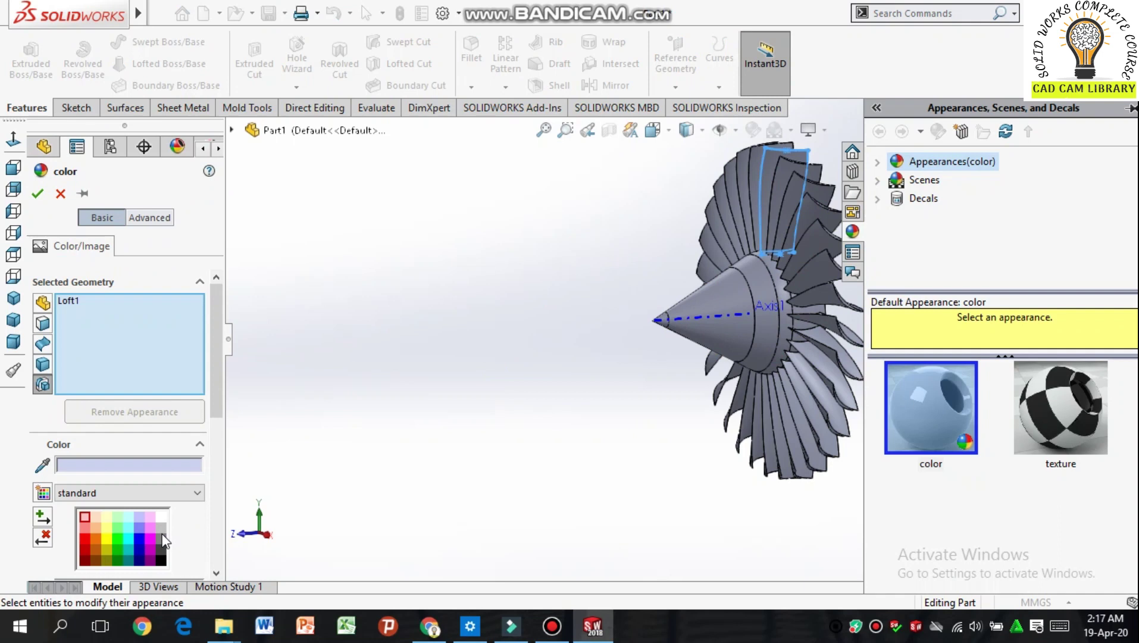
pyautogui.click(161, 530)
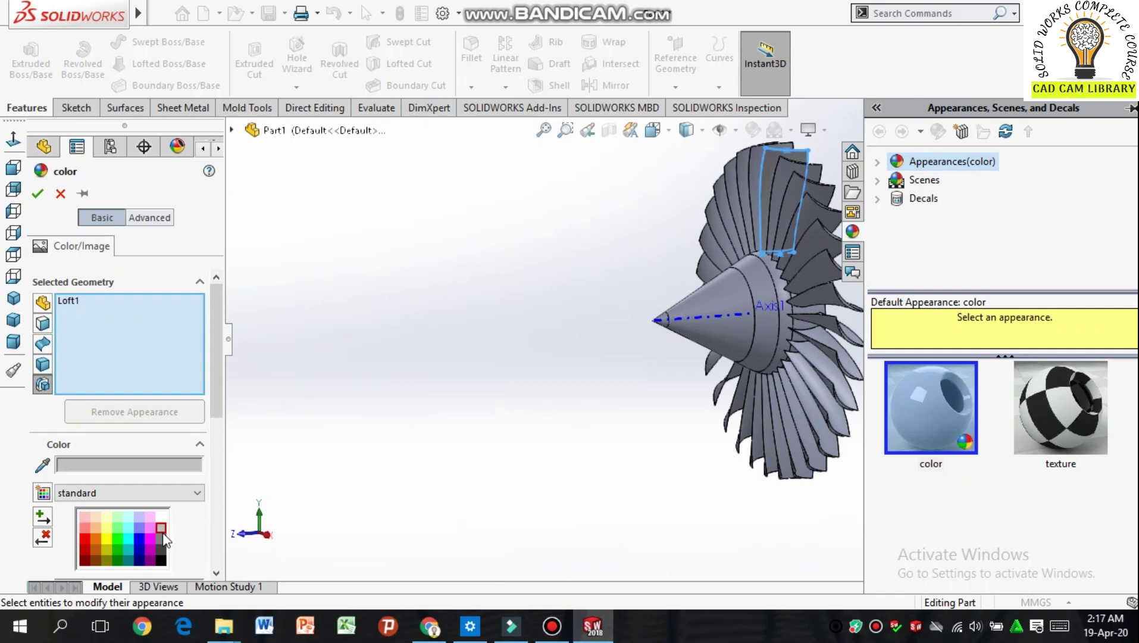
pyautogui.click(163, 539)
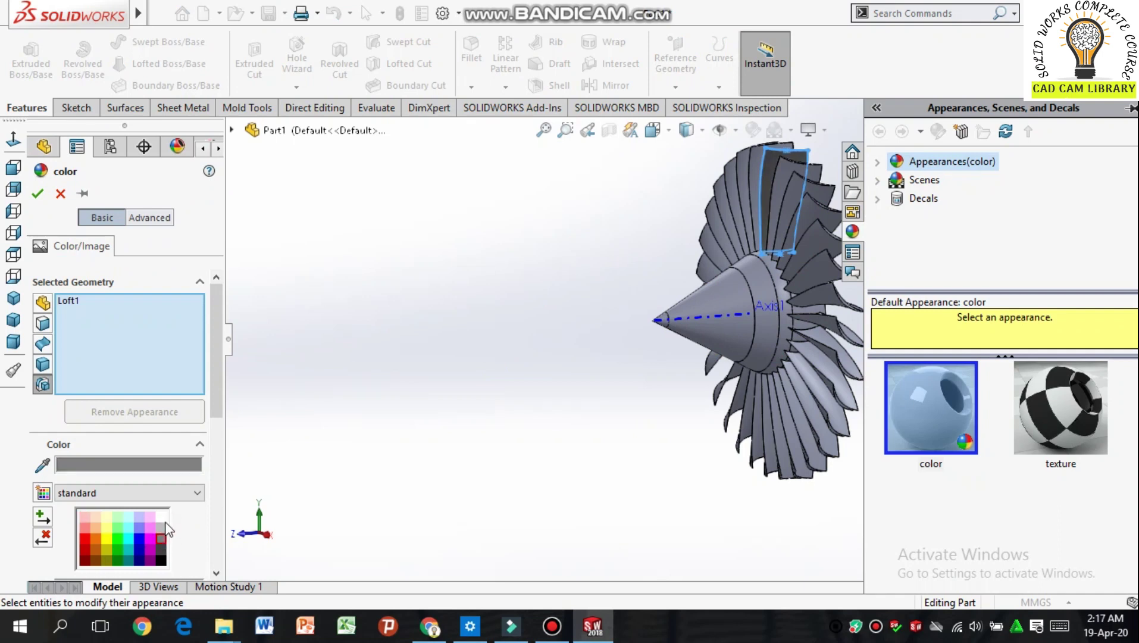
pyautogui.click(161, 528)
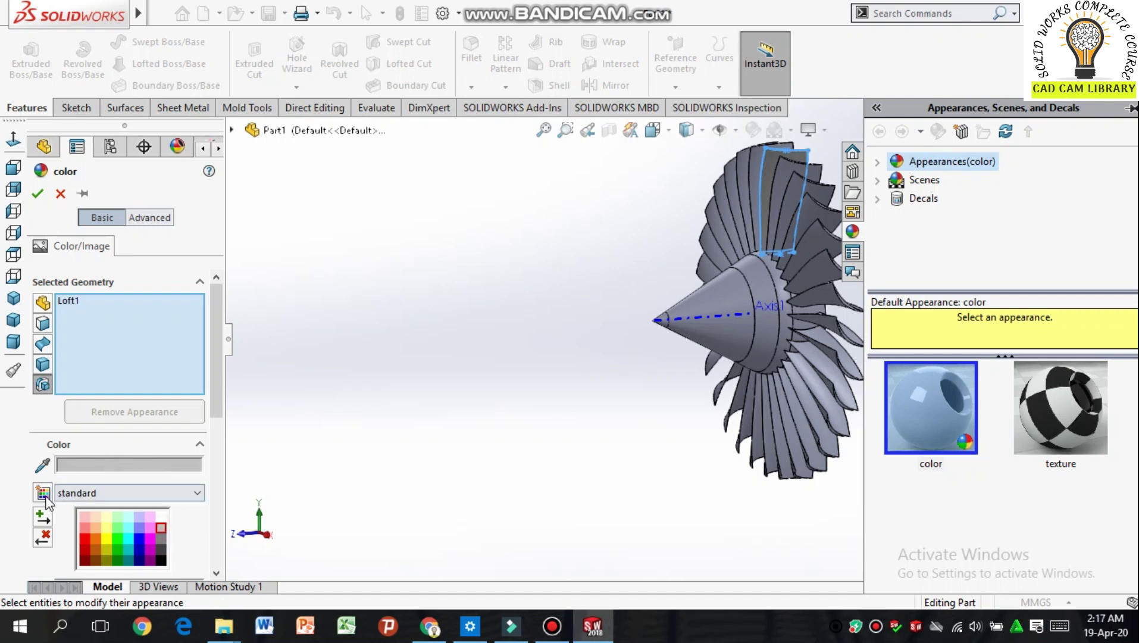
pyautogui.click(808, 365)
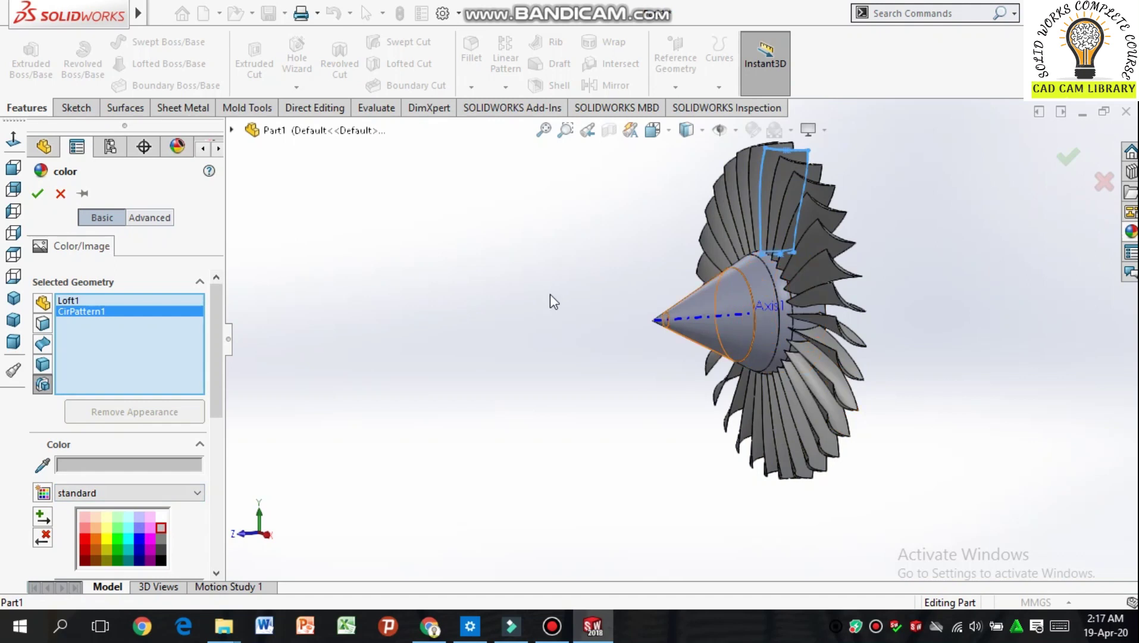
pyautogui.click(38, 192)
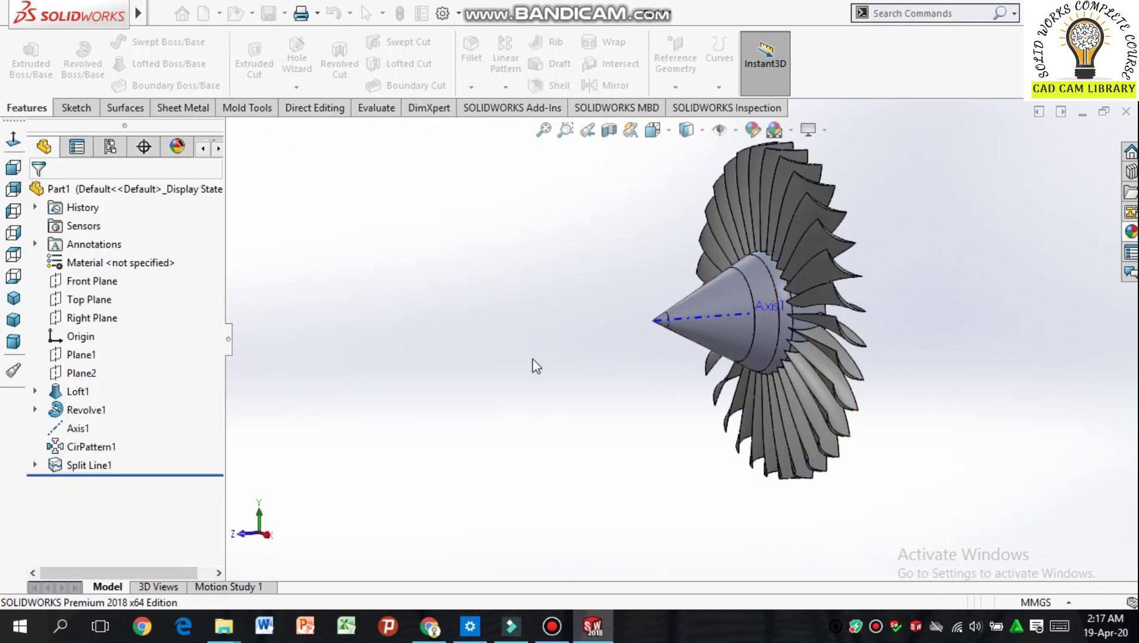
# Step: Colour the rear band of the split cone, next to the blades, dark grey
pyautogui.moveTo(511, 364); pyautogui.dragTo(552, 443, button='middle')
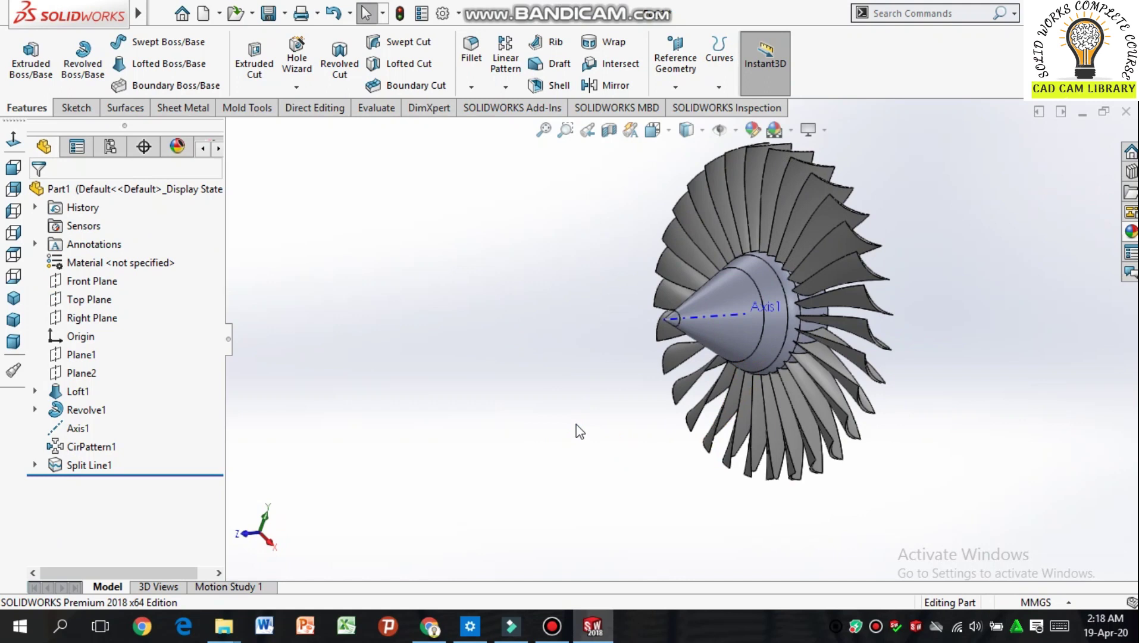
pyautogui.click(777, 292)
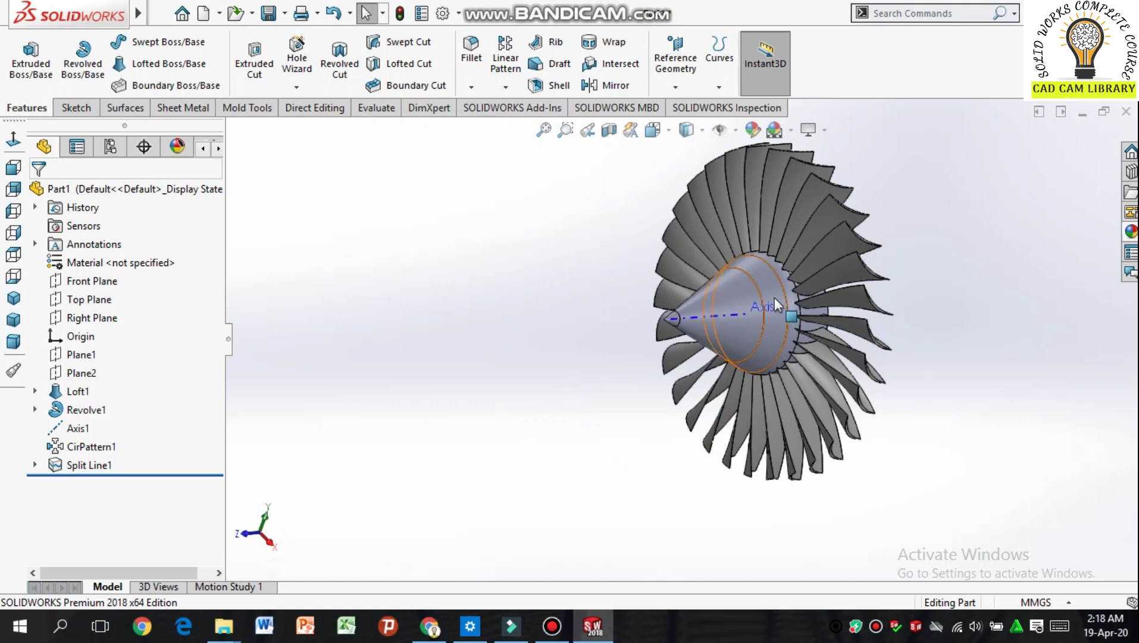
pyautogui.click(752, 127)
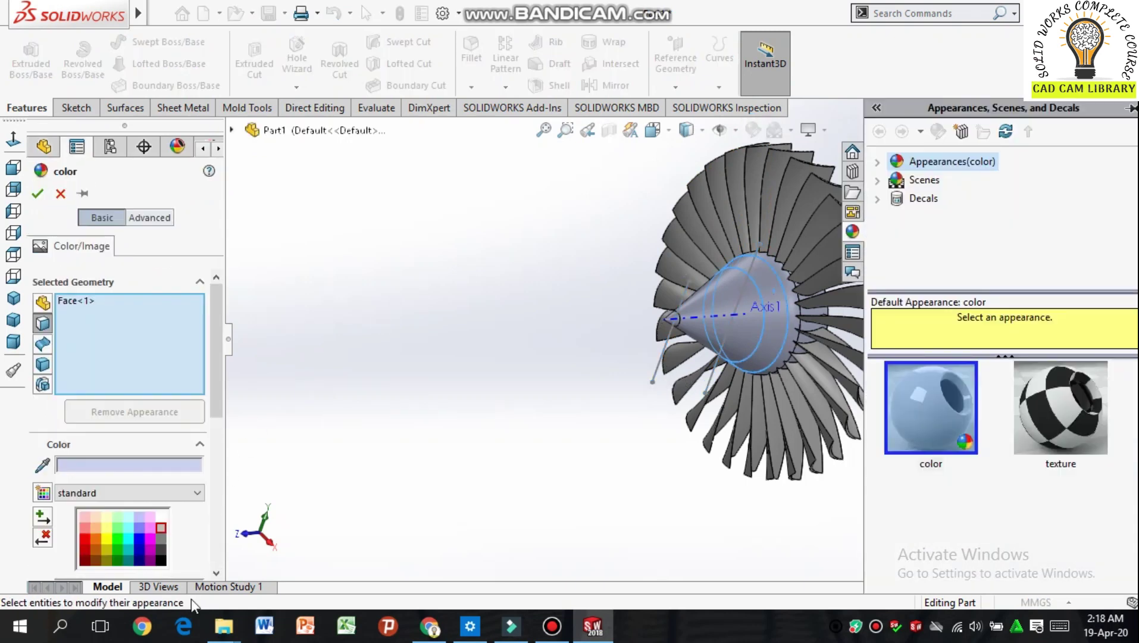
pyautogui.click(160, 536)
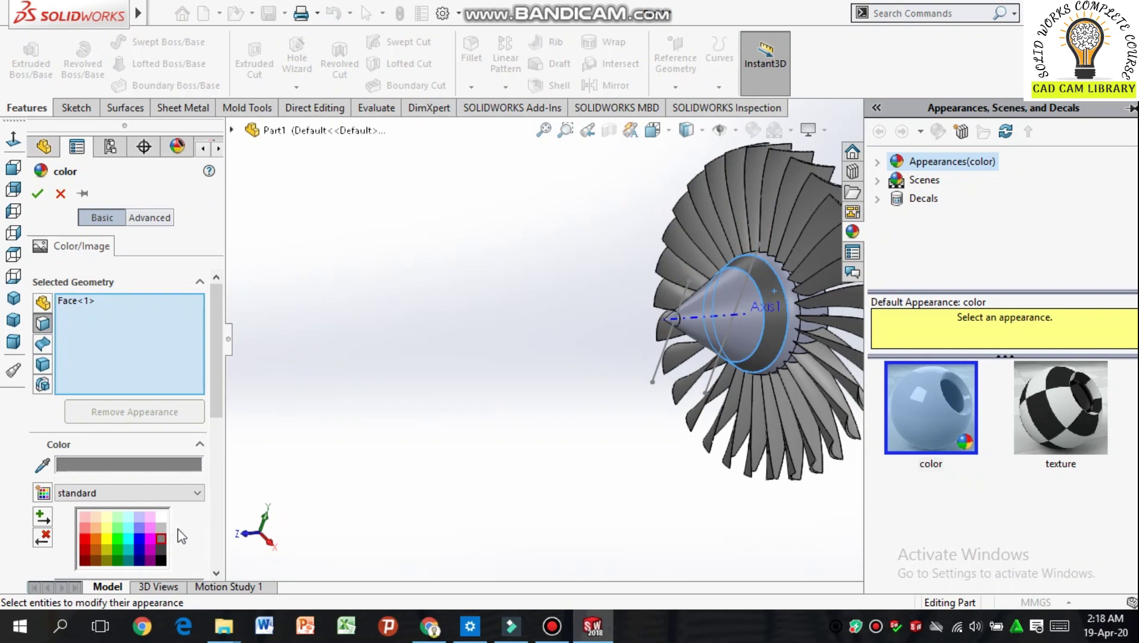
pyautogui.click(38, 192)
pyautogui.moveTo(547, 379); pyautogui.dragTo(597, 512, button='middle')
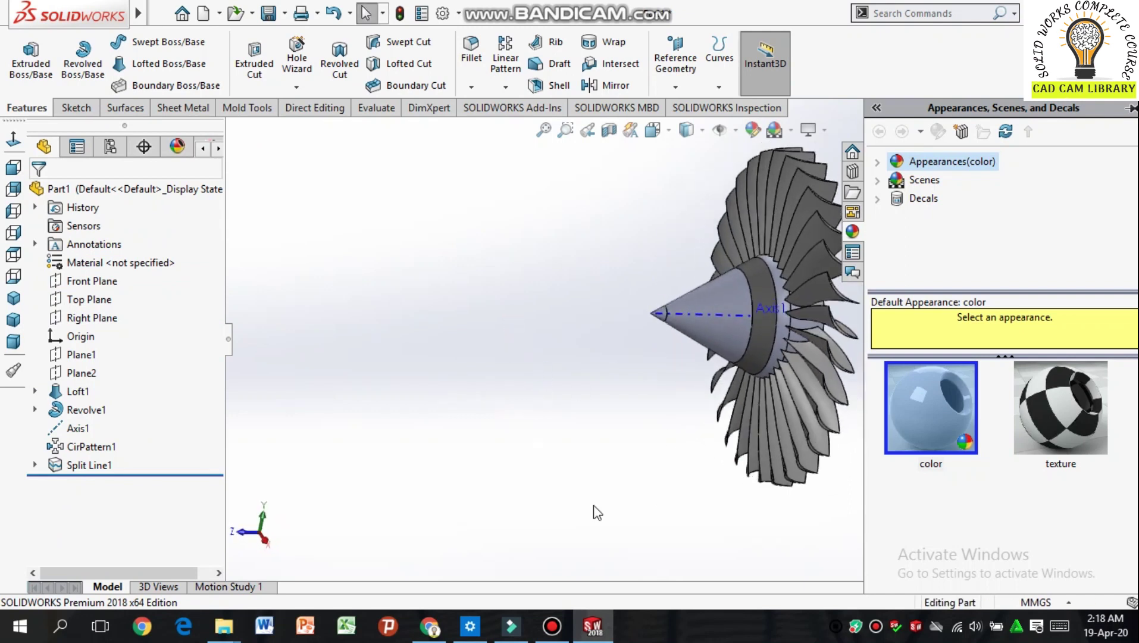
pyautogui.click(596, 512)
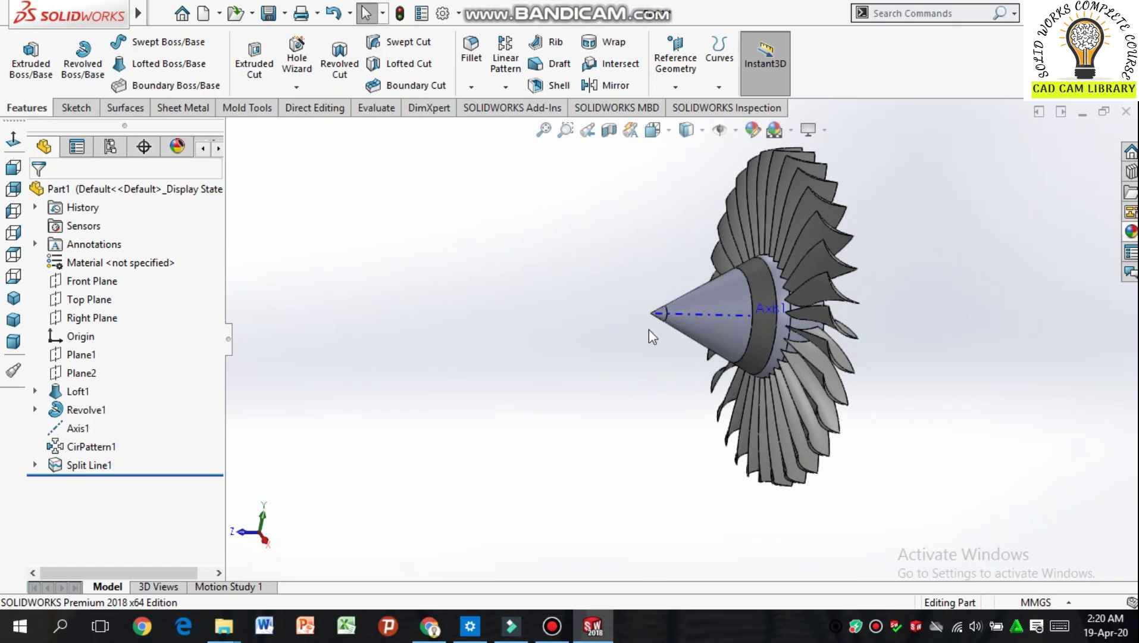
# Step: Colour the small tip face of the split cone bright red from the standard swatches
pyautogui.scroll(3, 651, 322)
pyautogui.scroll(-2, 665, 290)
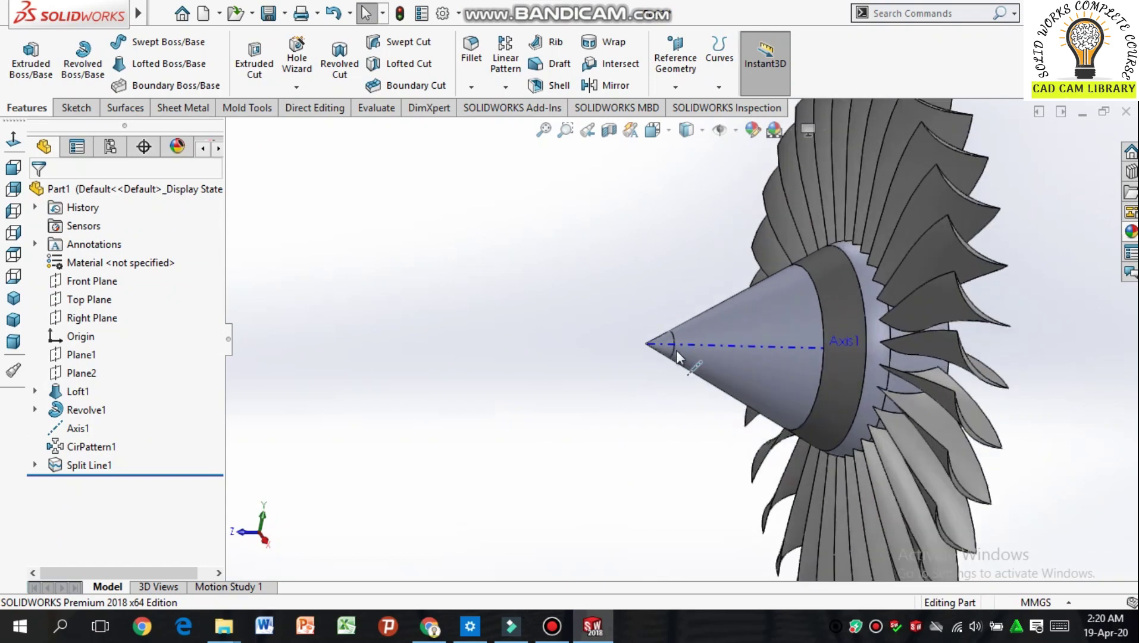
pyautogui.click(663, 347)
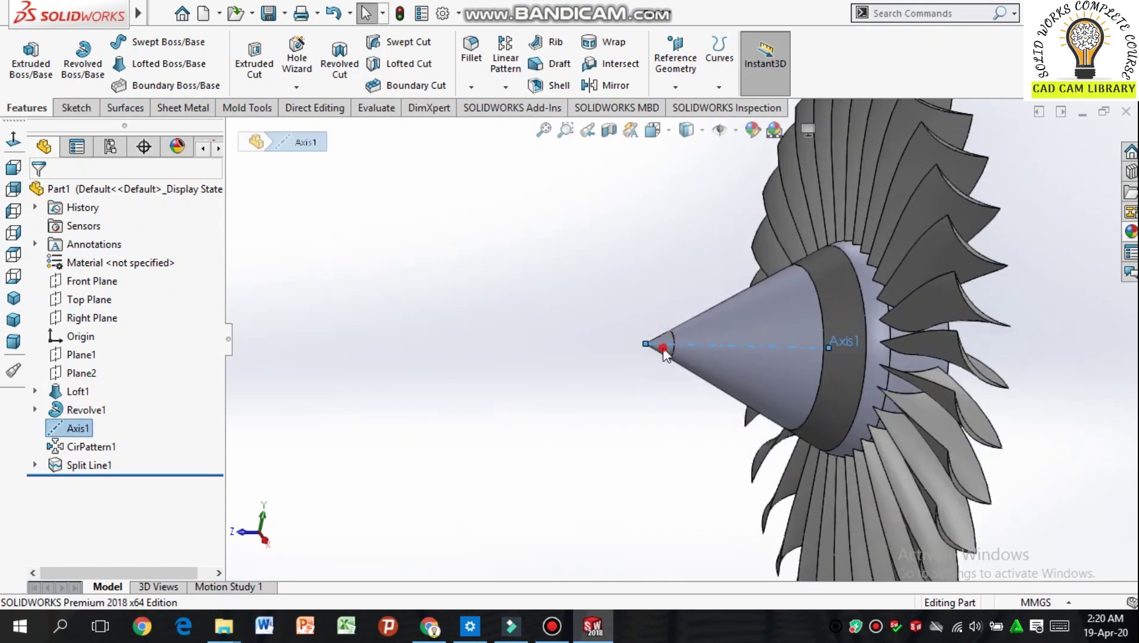
pyautogui.click(639, 309)
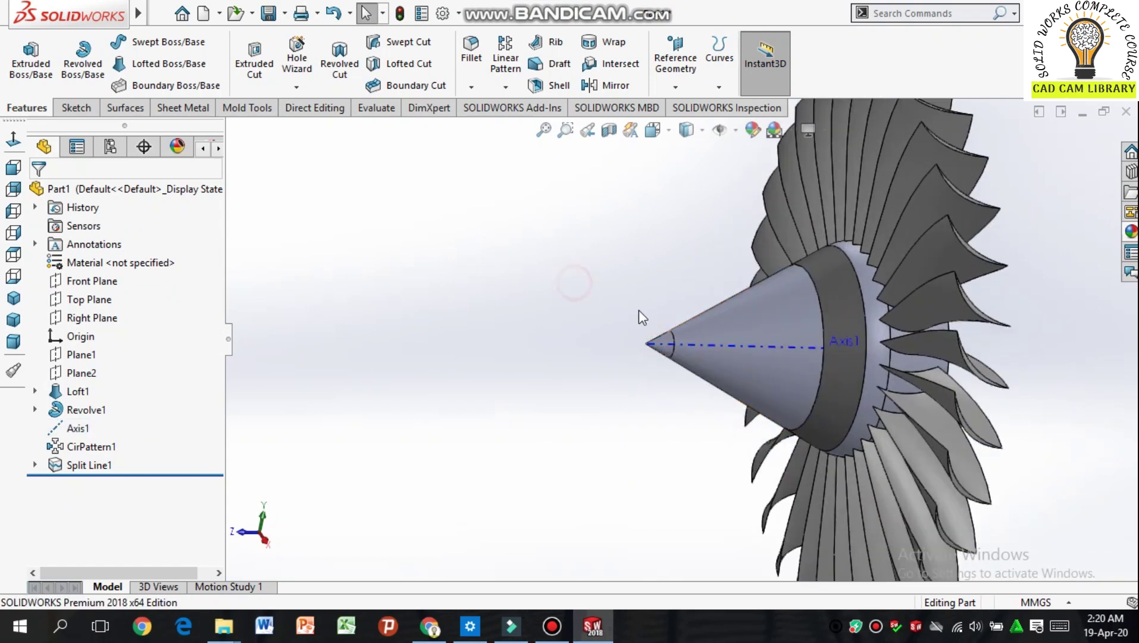
pyautogui.click(667, 341)
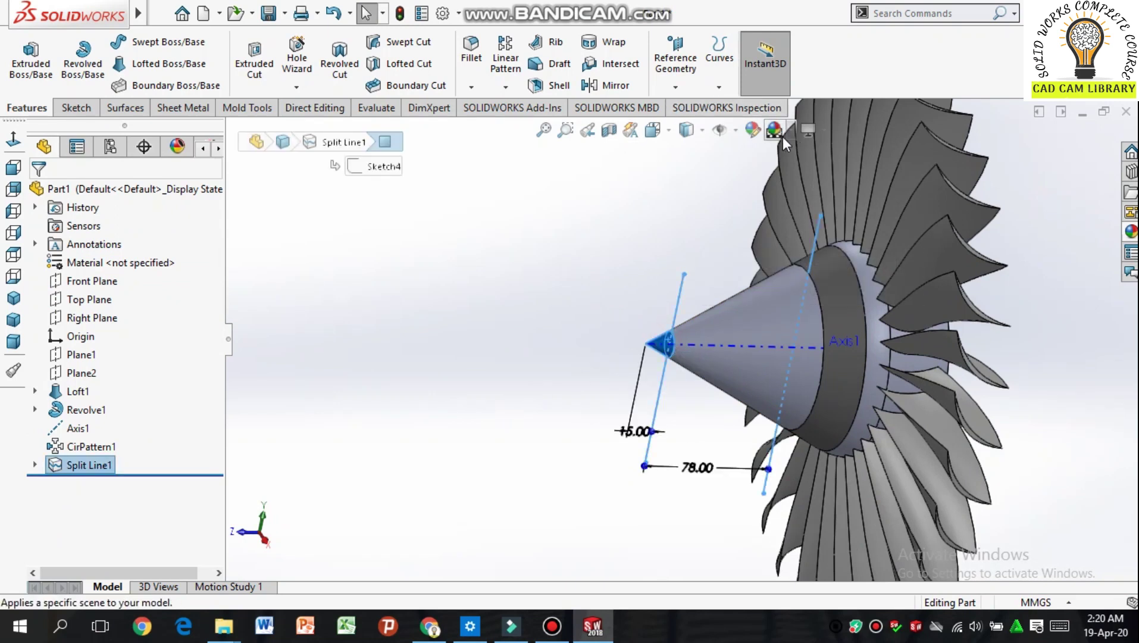
pyautogui.click(754, 137)
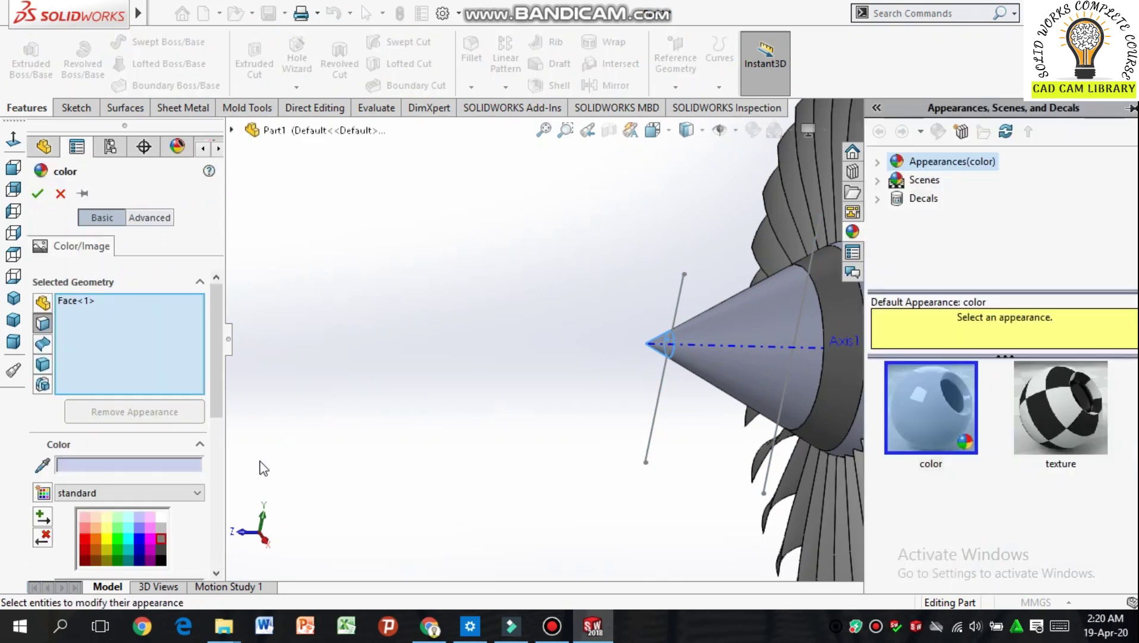
pyautogui.click(85, 526)
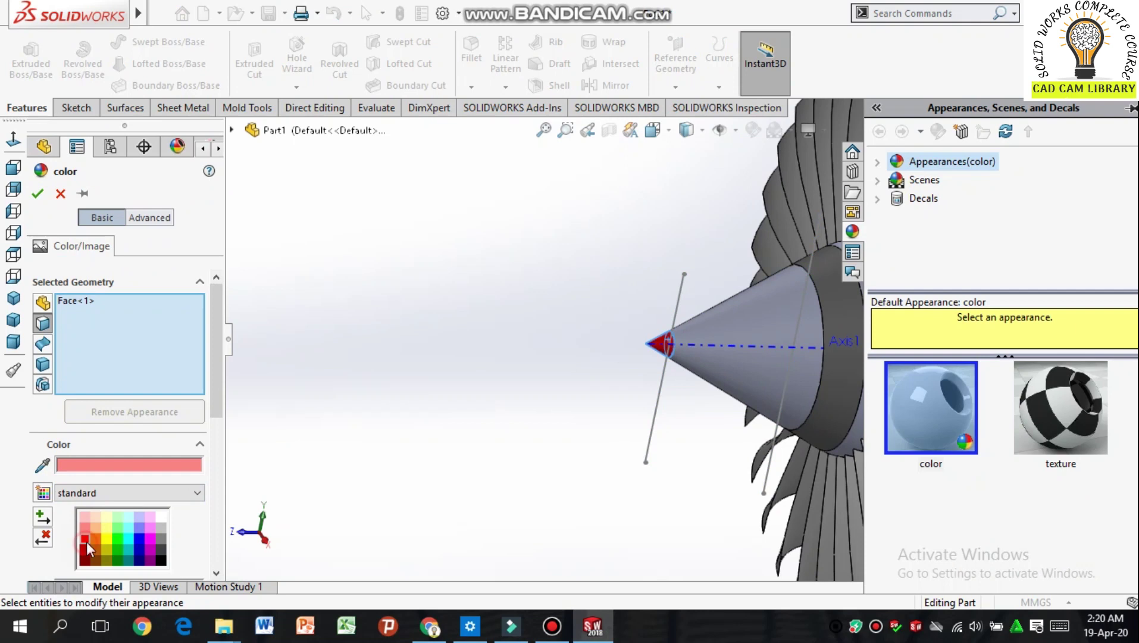
pyautogui.click(86, 543)
pyautogui.click(38, 194)
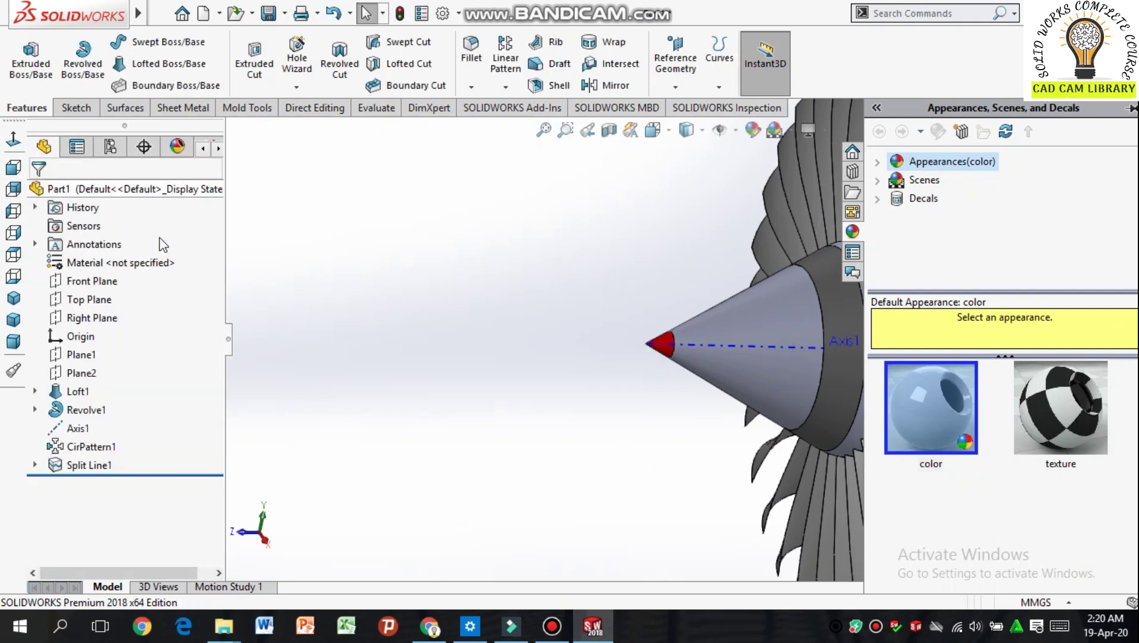
# Step: Colour the middle face of the cone, between the tip and the dark grey band, dark green from the standard swatches
pyautogui.scroll(2, 595, 503)
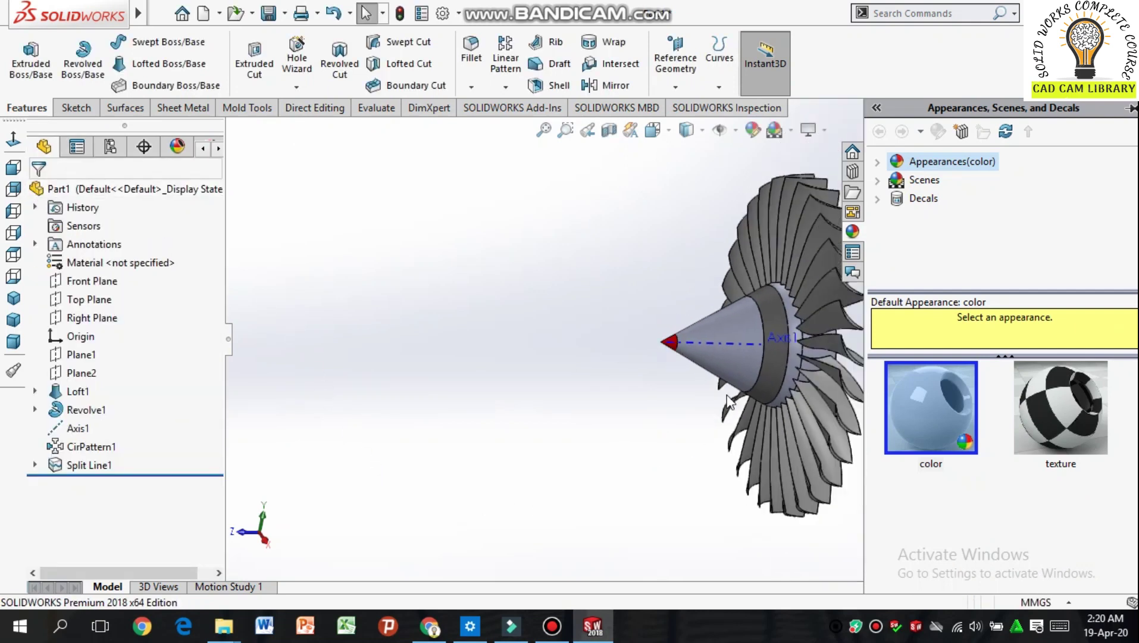
pyautogui.click(723, 363)
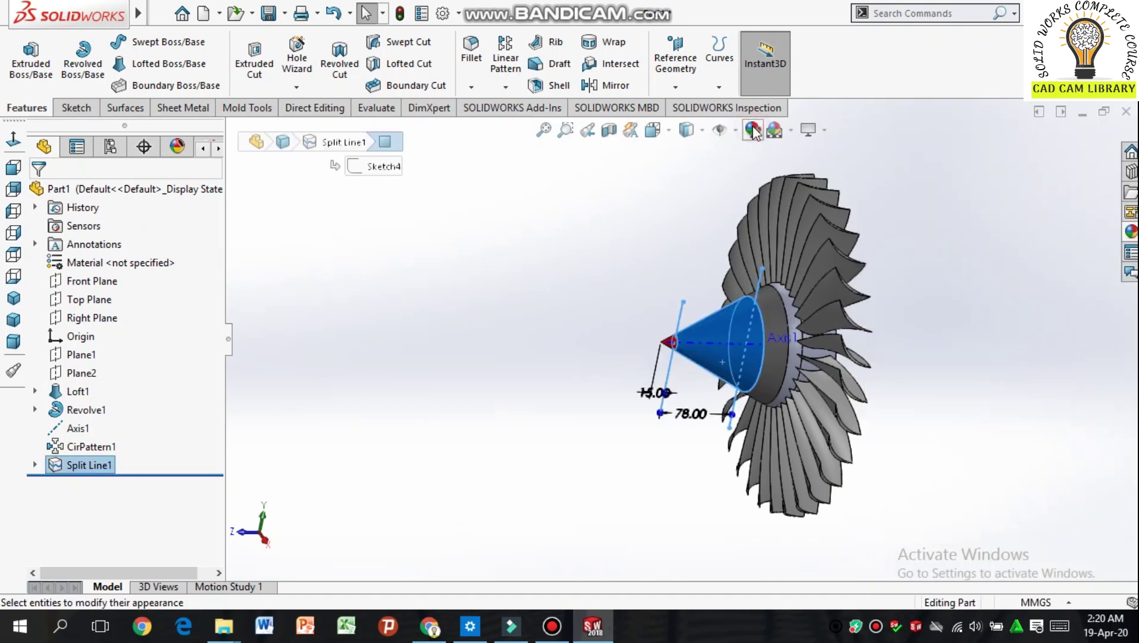
pyautogui.click(685, 166)
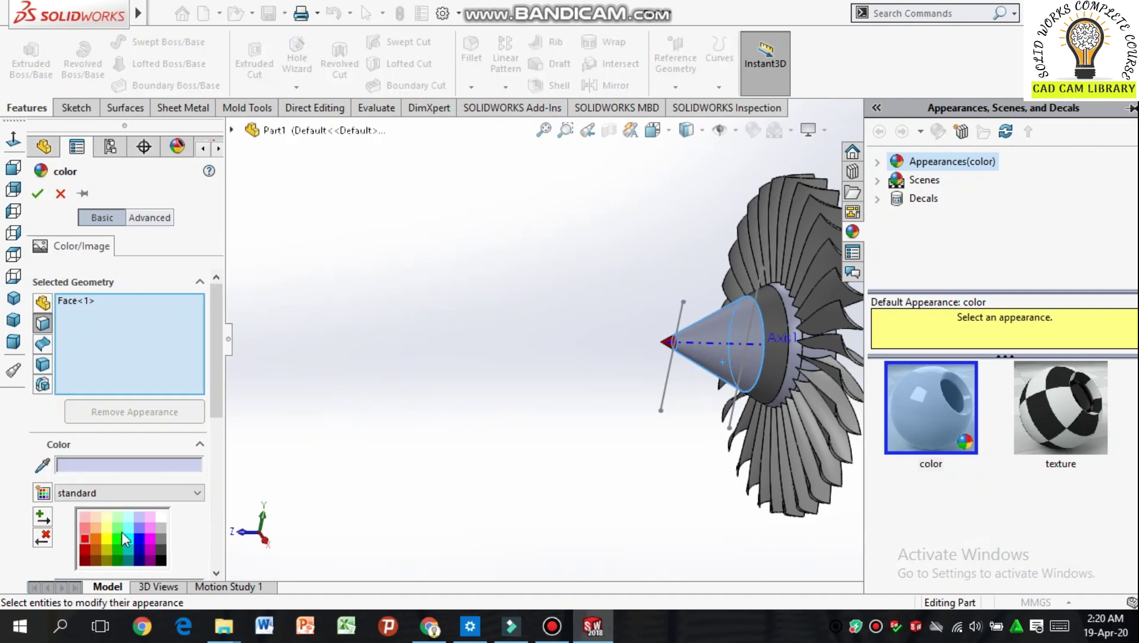
pyautogui.click(119, 540)
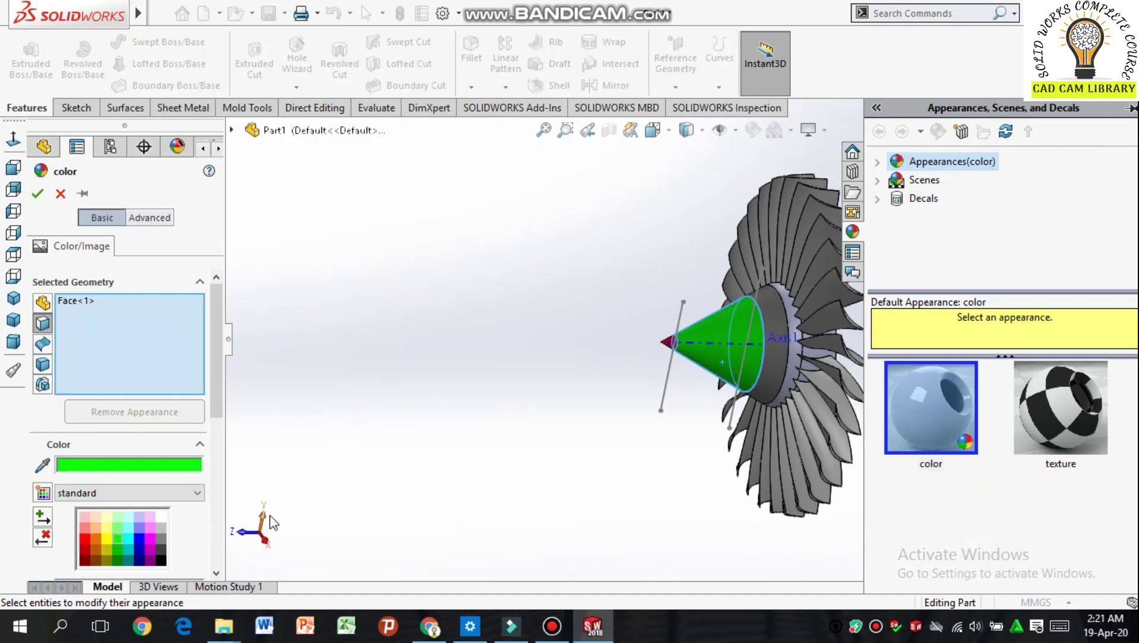
pyautogui.click(118, 549)
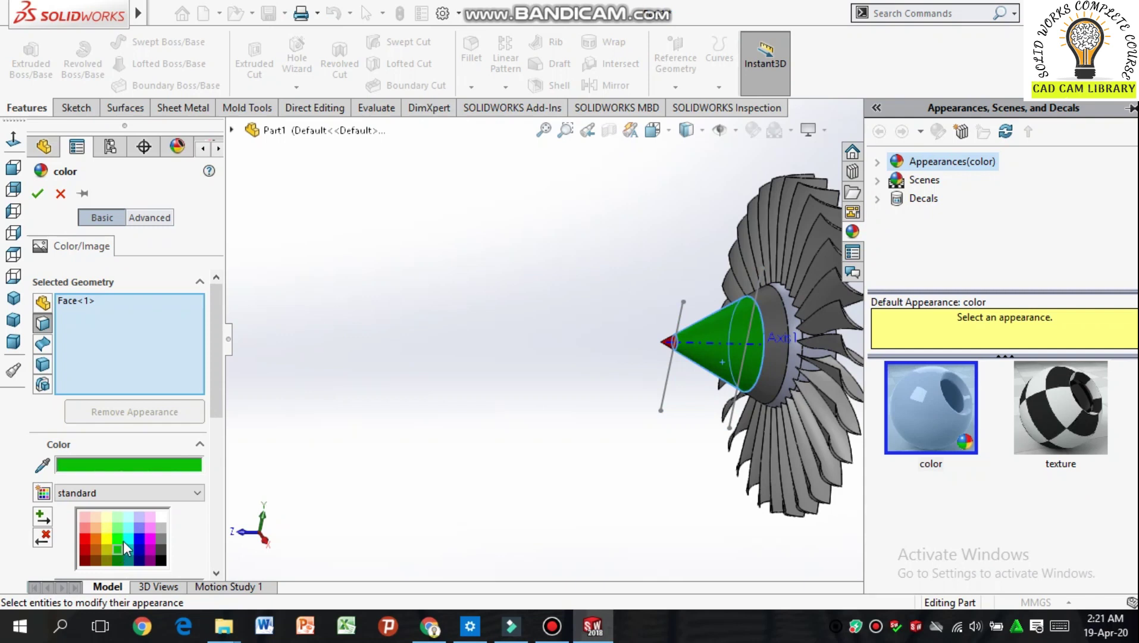
pyautogui.click(37, 193)
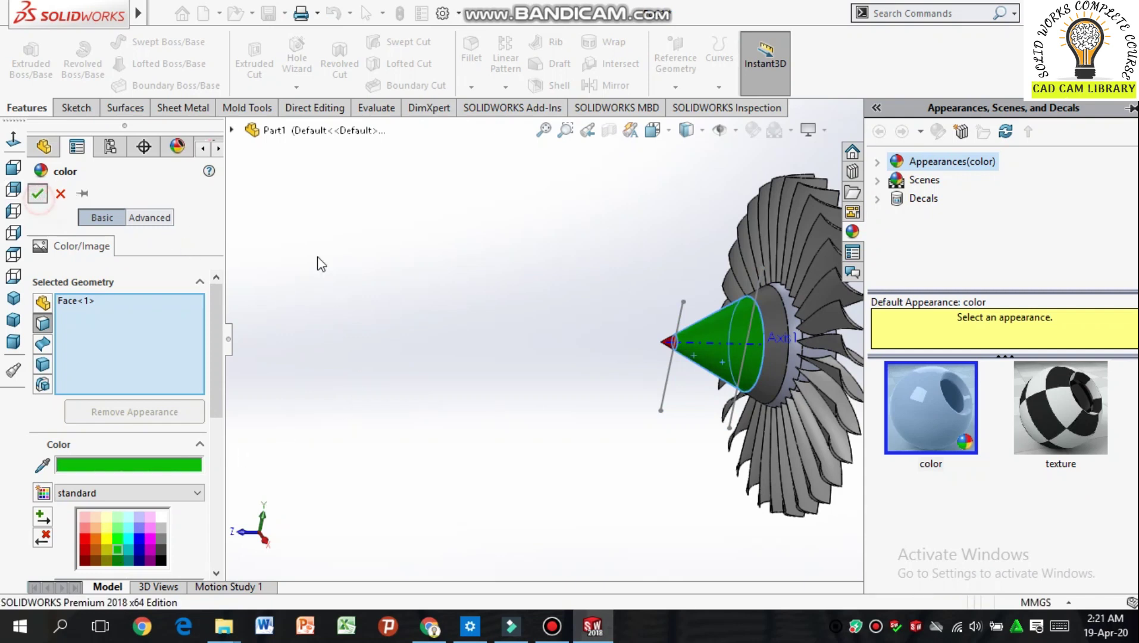
# Step: Sketch a circle about 76 mm in diameter, centred on the origin, on the hub's flat rear face
pyautogui.moveTo(605, 388); pyautogui.dragTo(533, 301, button='middle')
pyautogui.click(594, 499)
pyautogui.moveTo(1036, 360); pyautogui.dragTo(795, 413, button='middle')
pyautogui.click(775, 380)
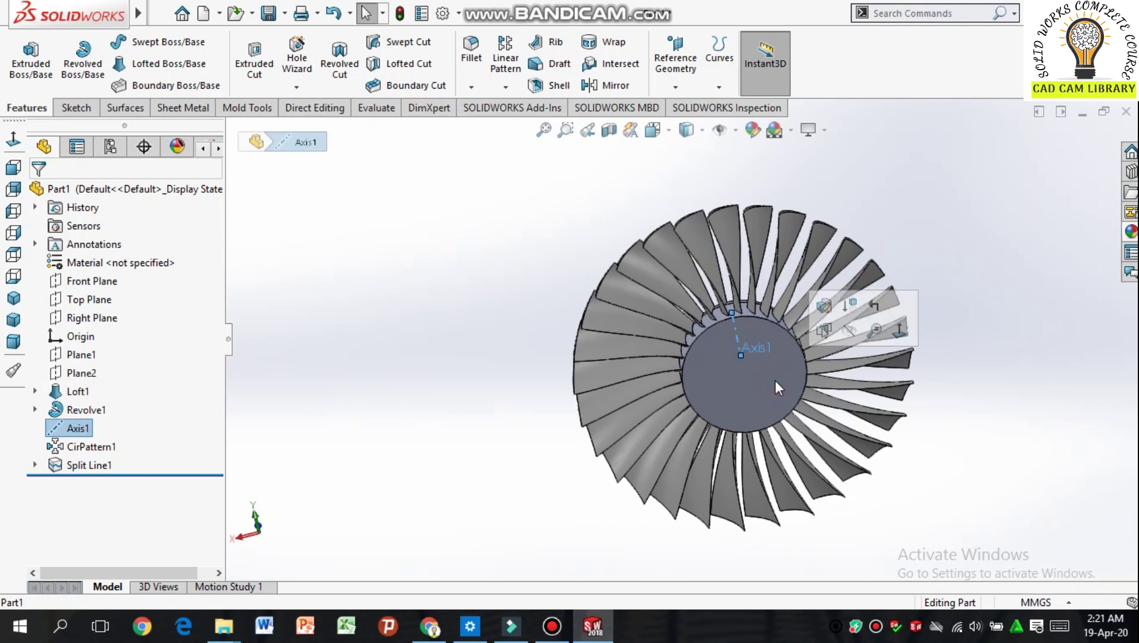
pyautogui.click(744, 390)
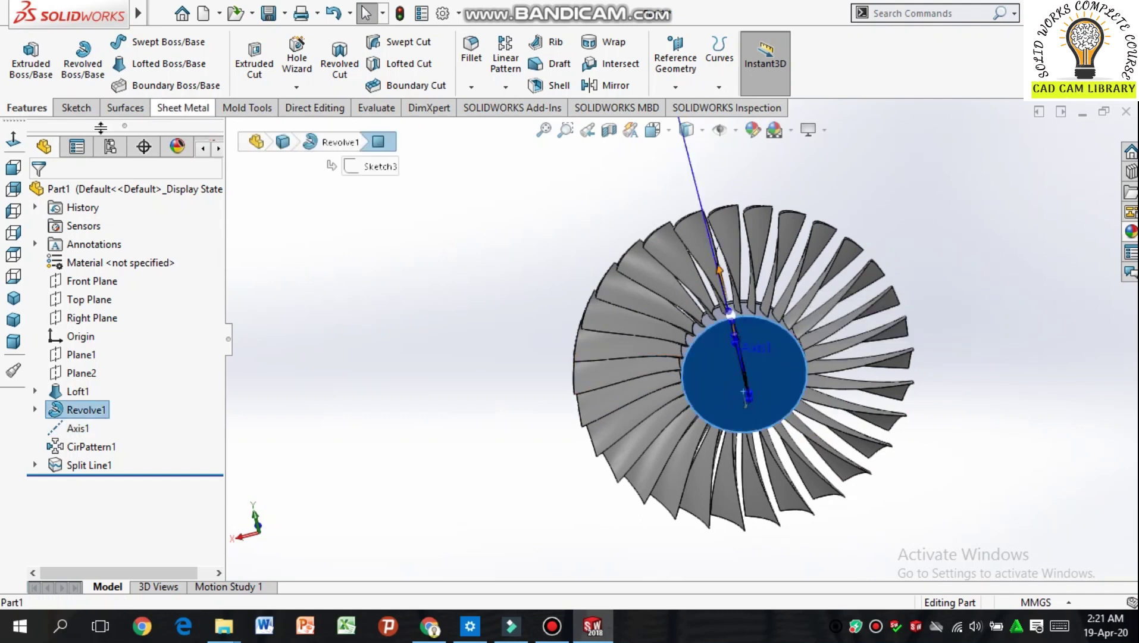
pyautogui.click(66, 112)
pyautogui.click(27, 45)
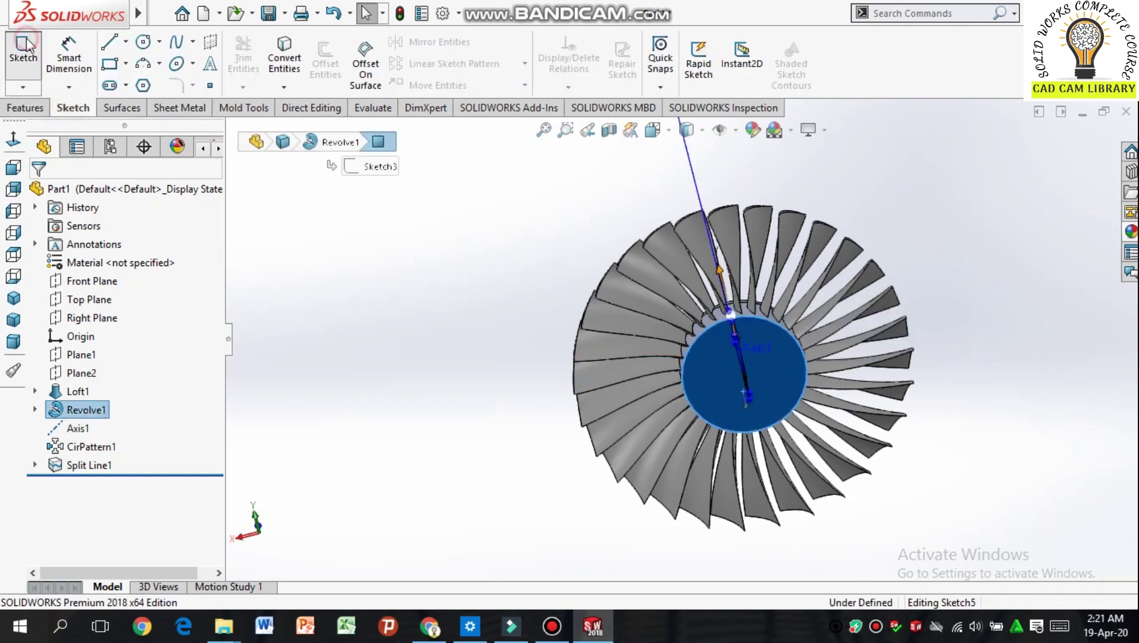
pyautogui.click(143, 42)
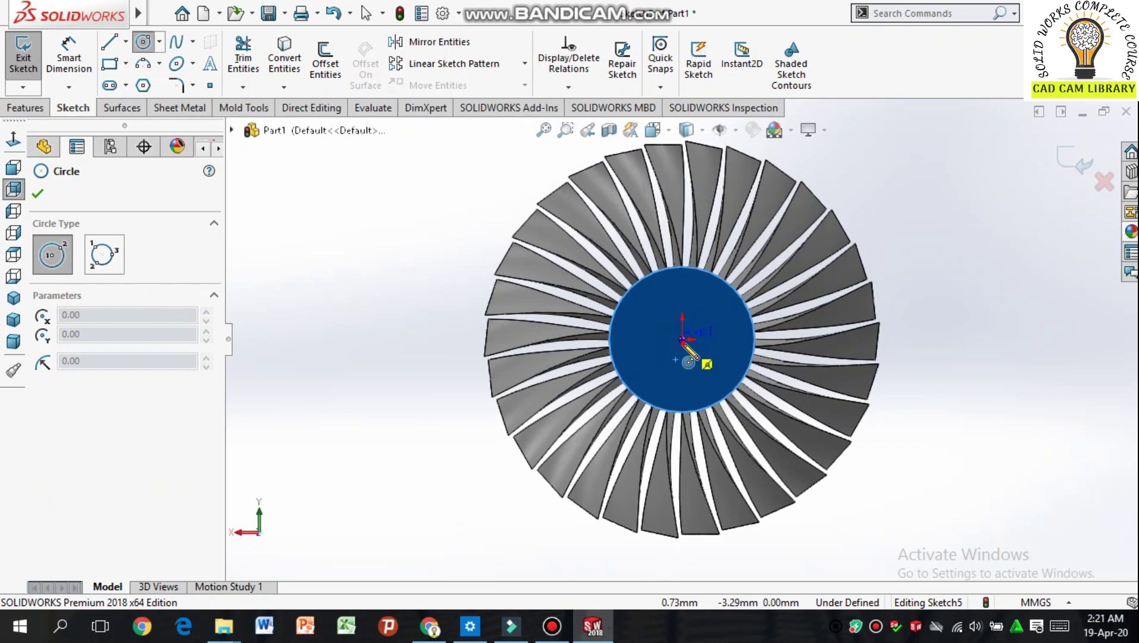
pyautogui.click(683, 340)
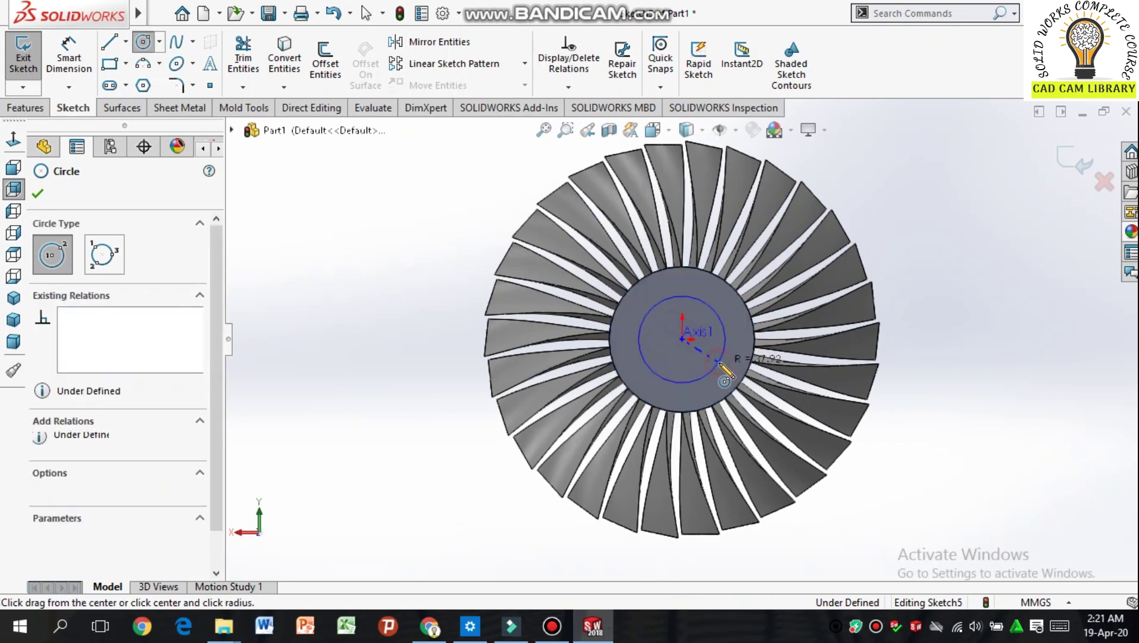
pyautogui.click(719, 361)
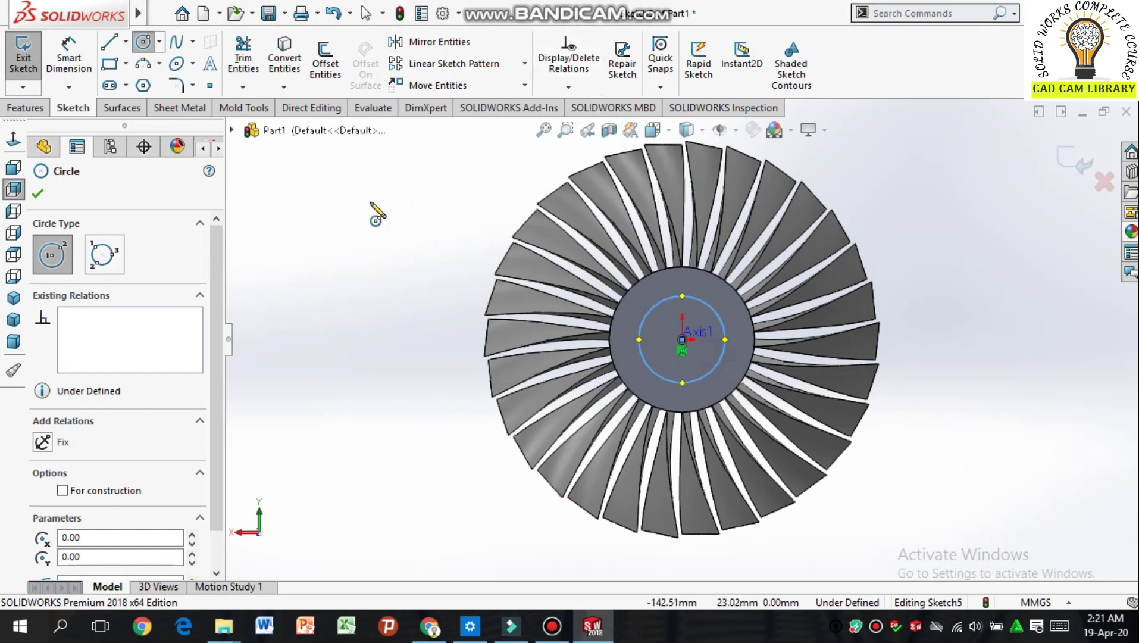
# Step: Dimension the circle's diameter as 40 mm
pyautogui.click(69, 60)
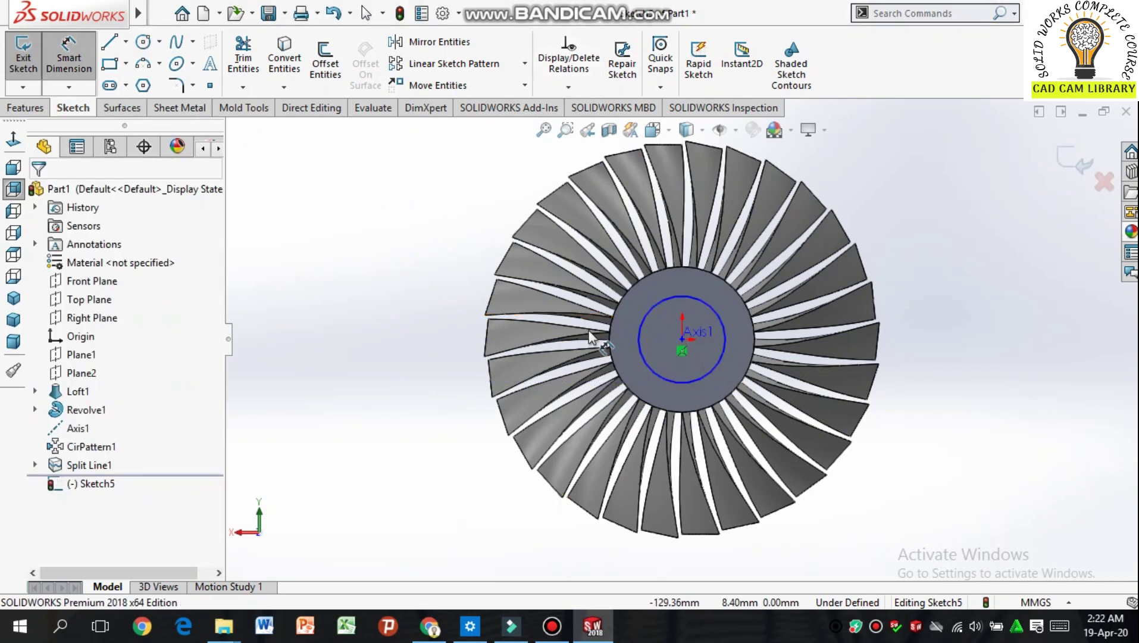
pyautogui.click(643, 359)
pyautogui.click(336, 336)
pyautogui.write('40')
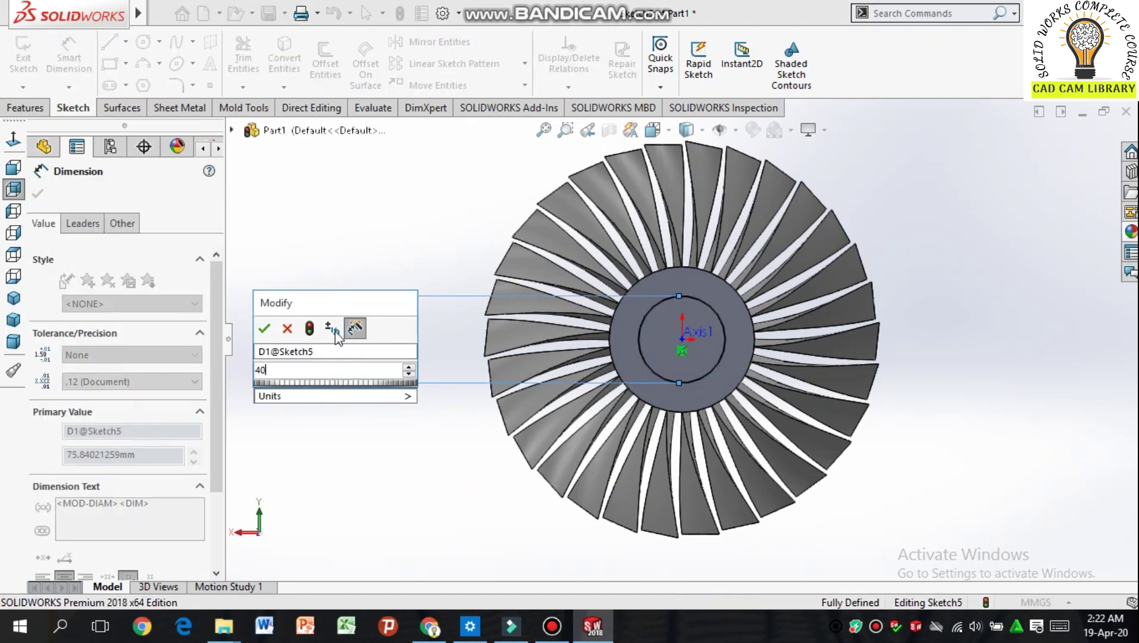
pyautogui.press('Return')
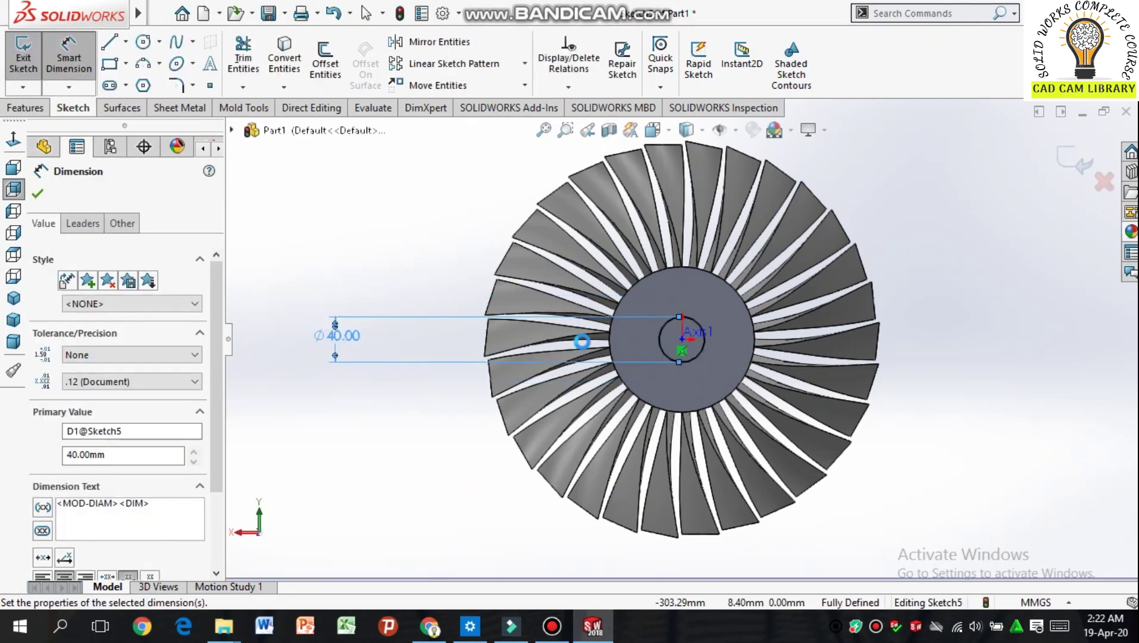
pyautogui.click(38, 194)
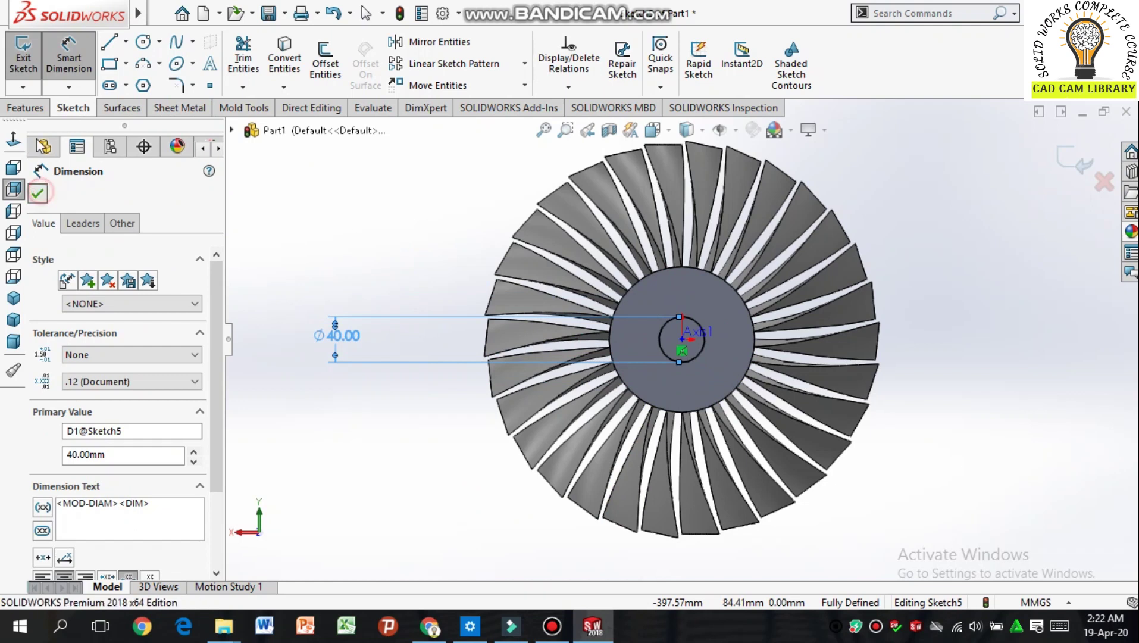
# Step: Cut the circle into the hub with a blind Extruded Cut 38 mm deep
pyautogui.click(29, 107)
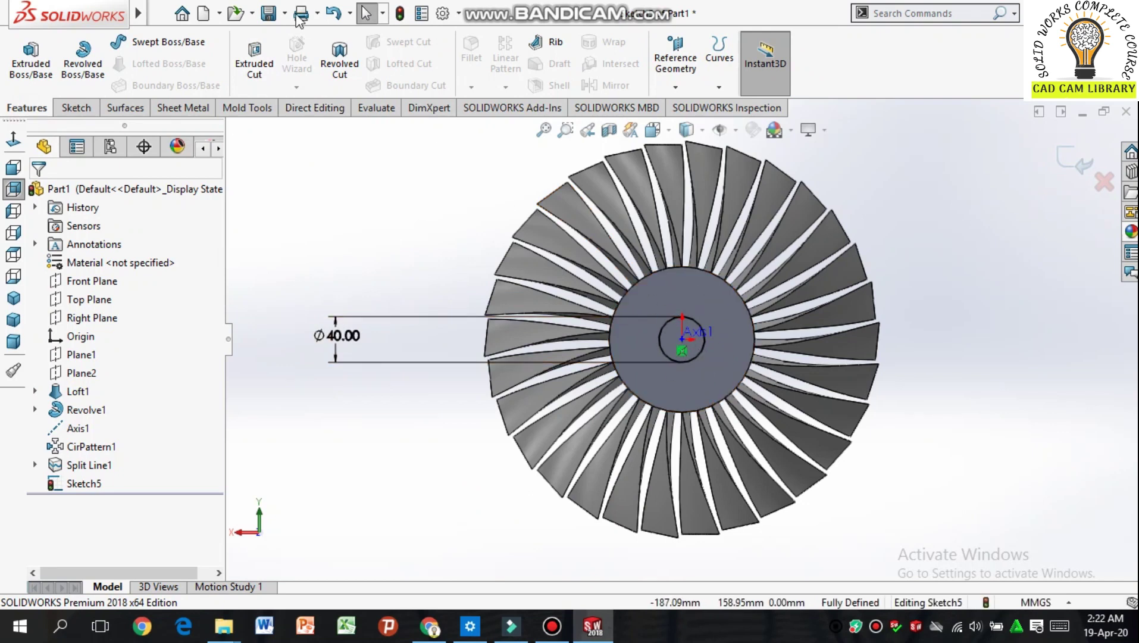
pyautogui.click(264, 66)
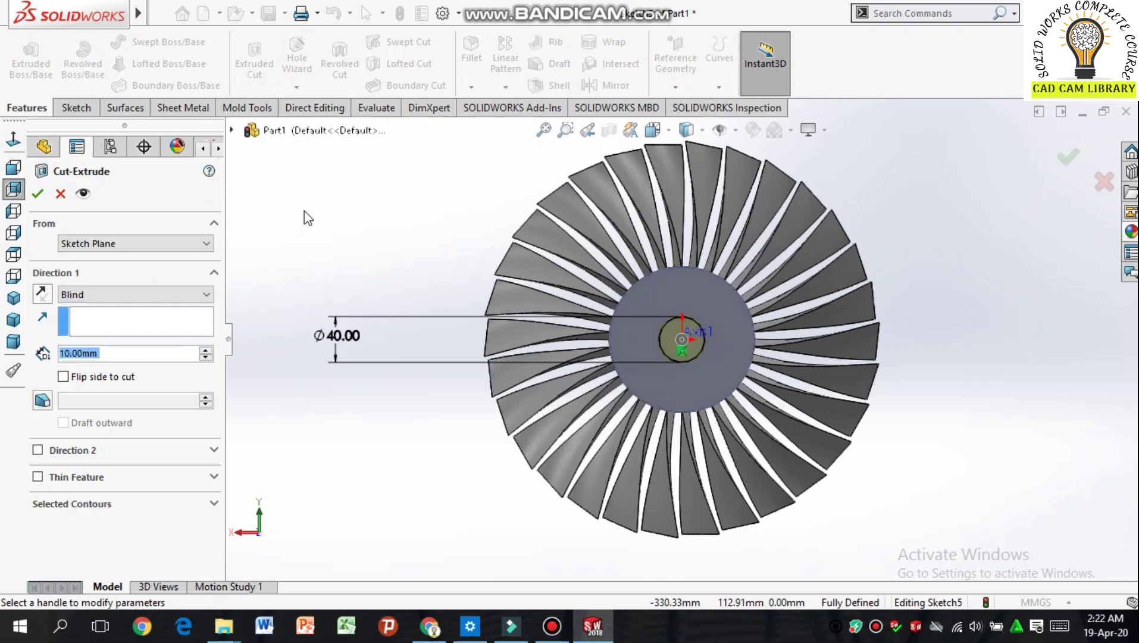
pyautogui.moveTo(331, 236); pyautogui.dragTo(351, 267, button='middle')
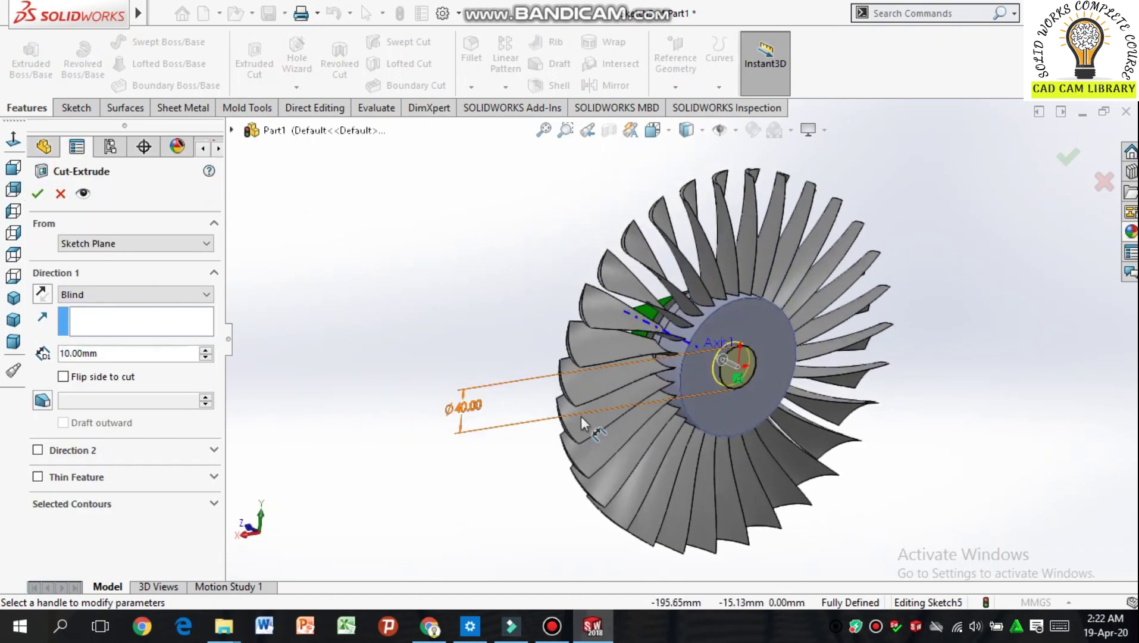
pyautogui.doubleClick(176, 355)
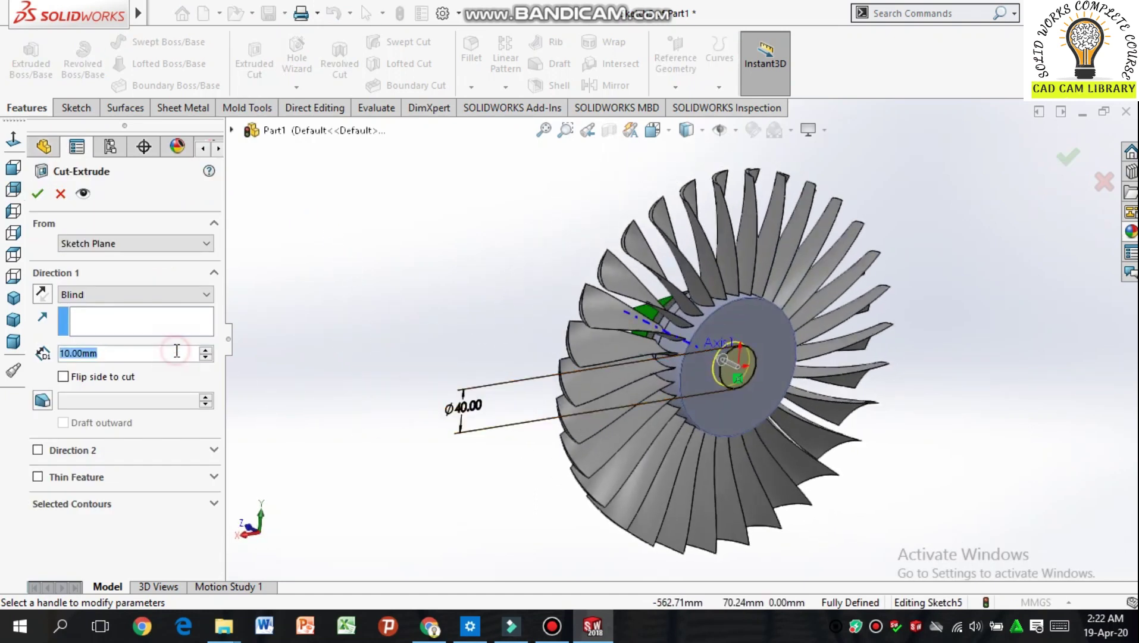
pyautogui.write('38')
pyautogui.press('Return')
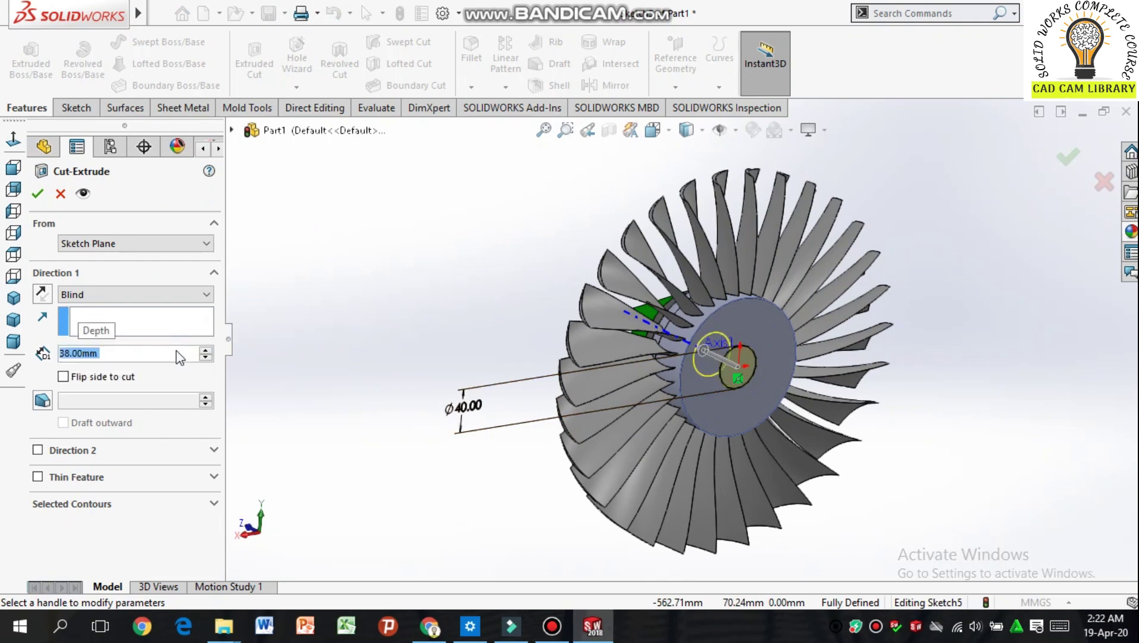
pyautogui.click(37, 193)
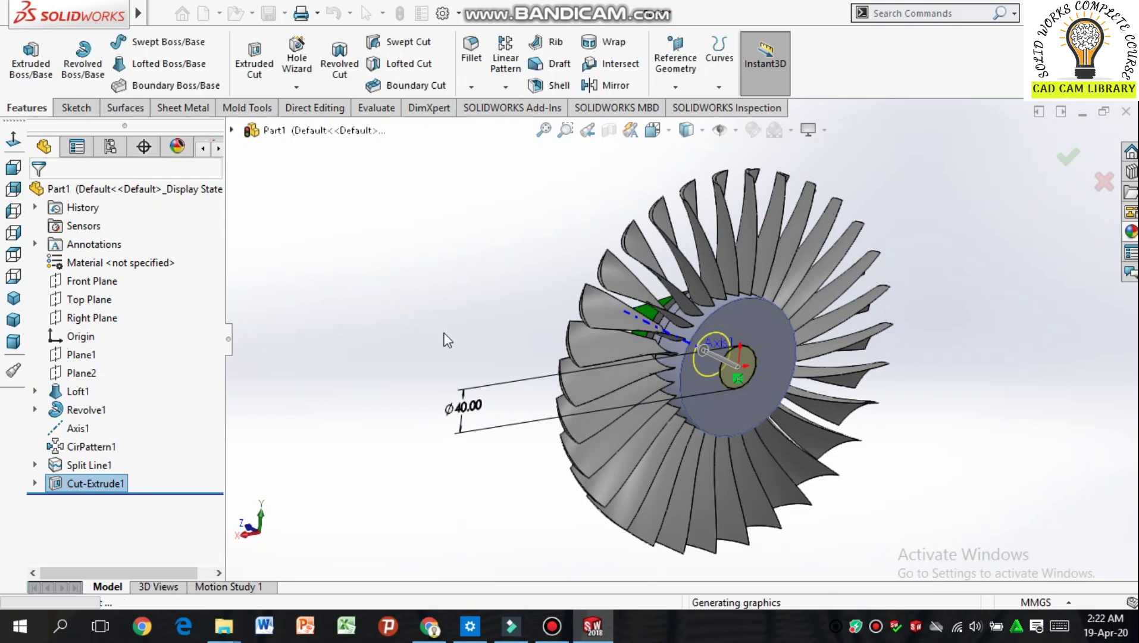
pyautogui.moveTo(447, 341); pyautogui.dragTo(428, 292, button='middle')
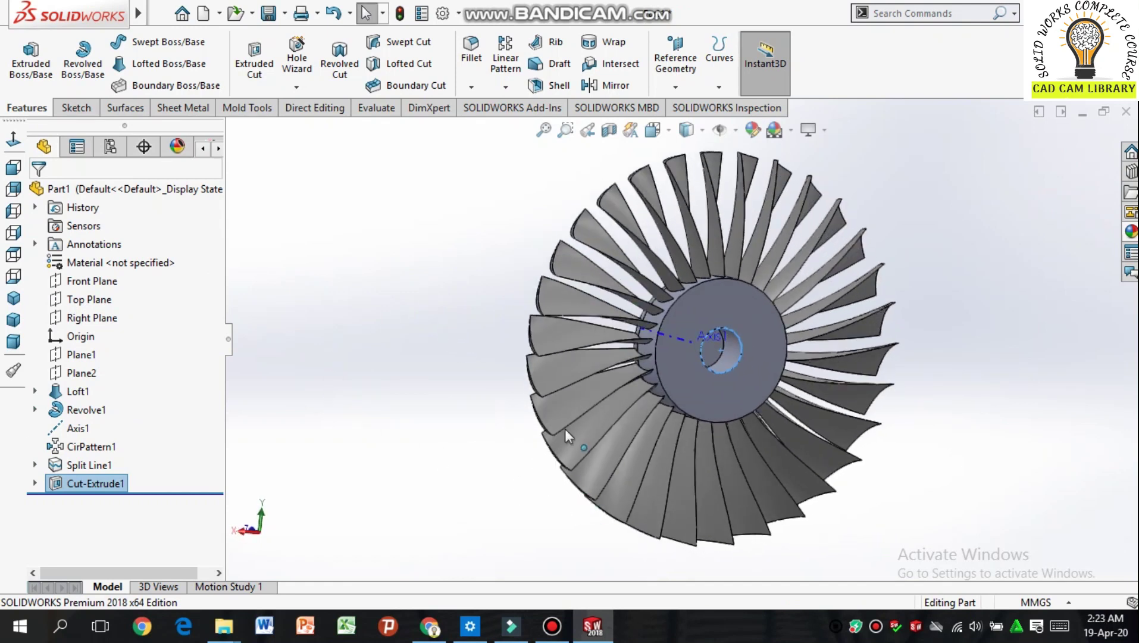
pyautogui.moveTo(480, 250); pyautogui.dragTo(518, 345, button='middle')
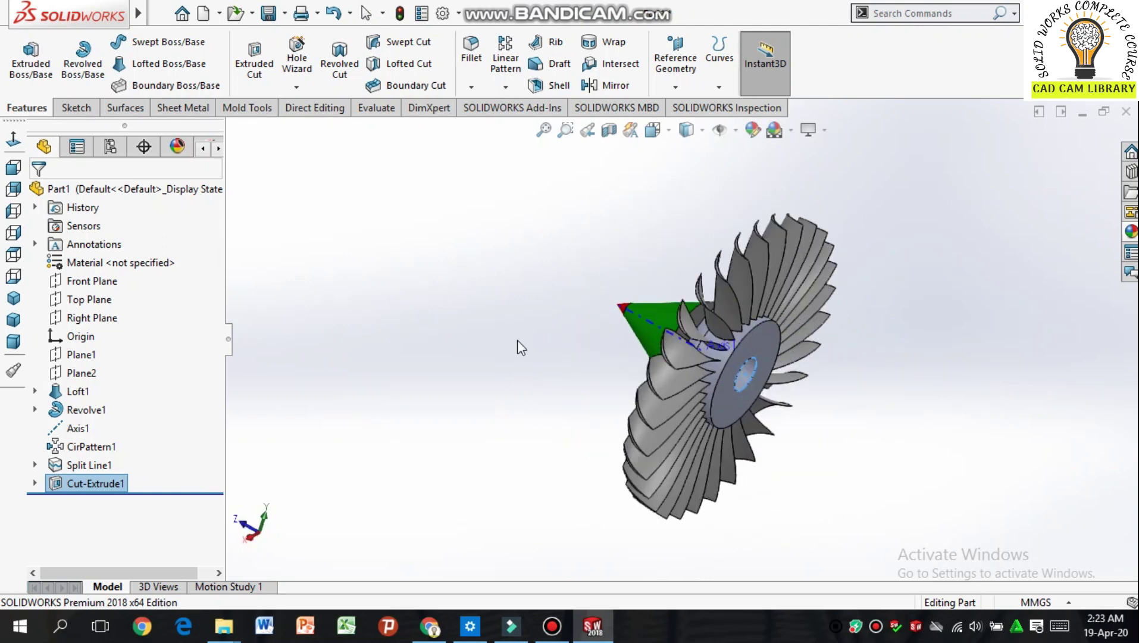
# Step: Start saving the part and create a new folder named "jet engine" inside the jet folder on the Desktop
pyautogui.click(269, 11)
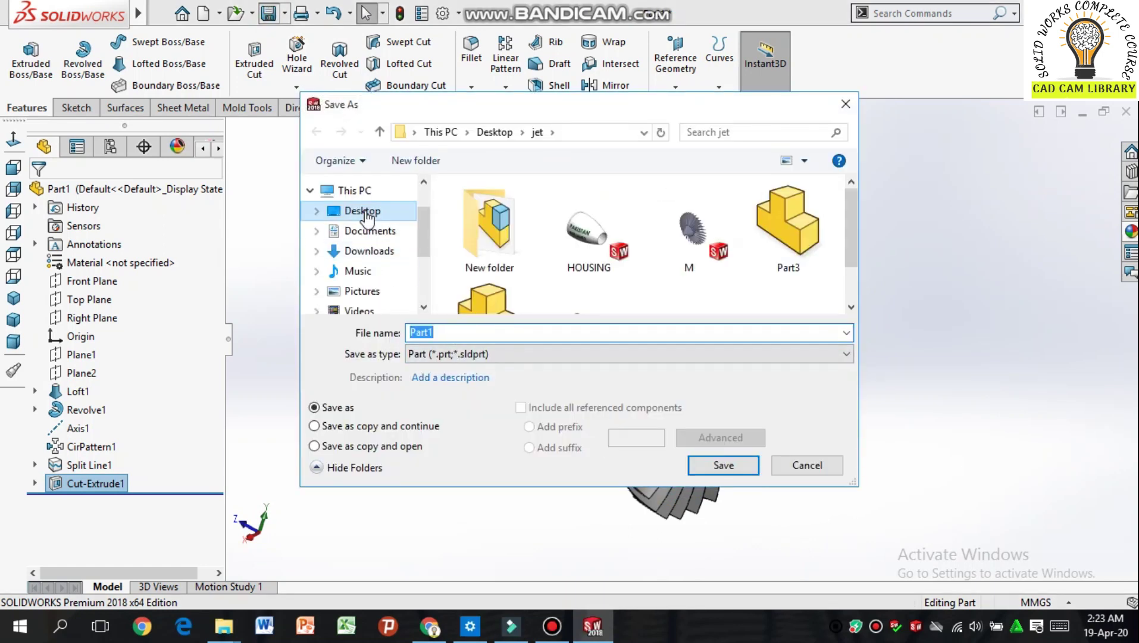
pyautogui.click(428, 160)
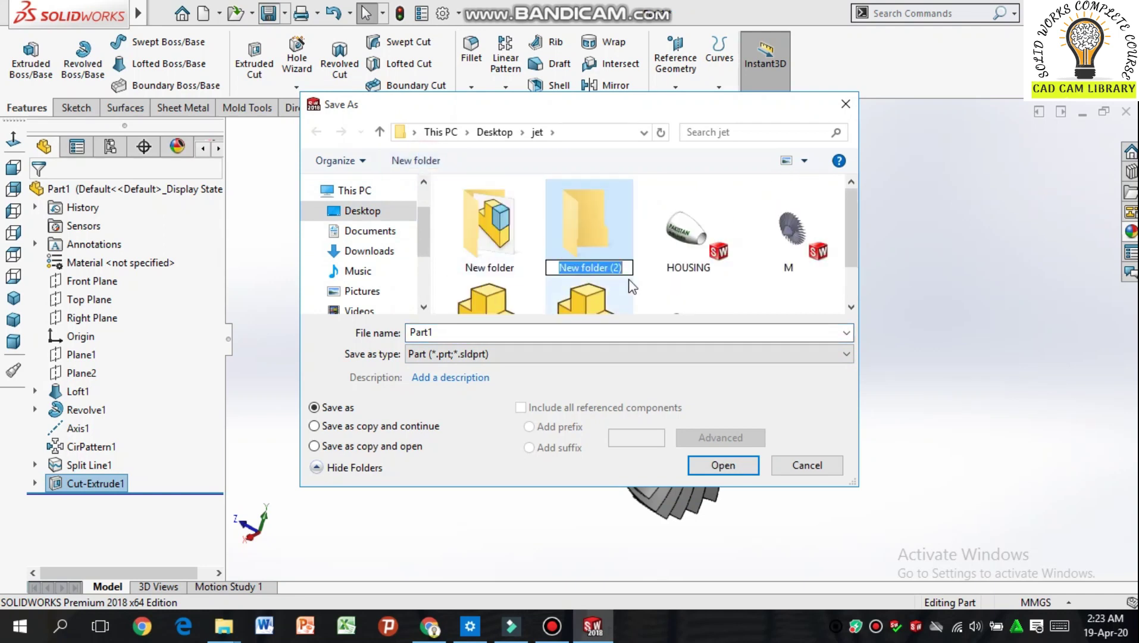
pyautogui.press('BackSpace')
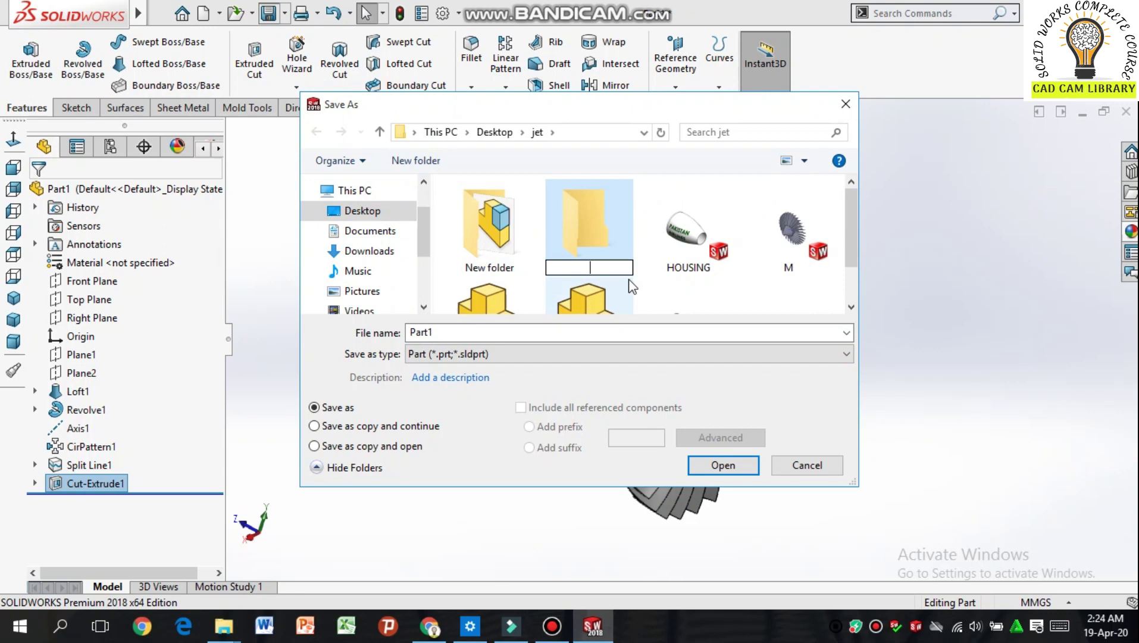
pyautogui.write('jet engine')
pyautogui.press('Return')
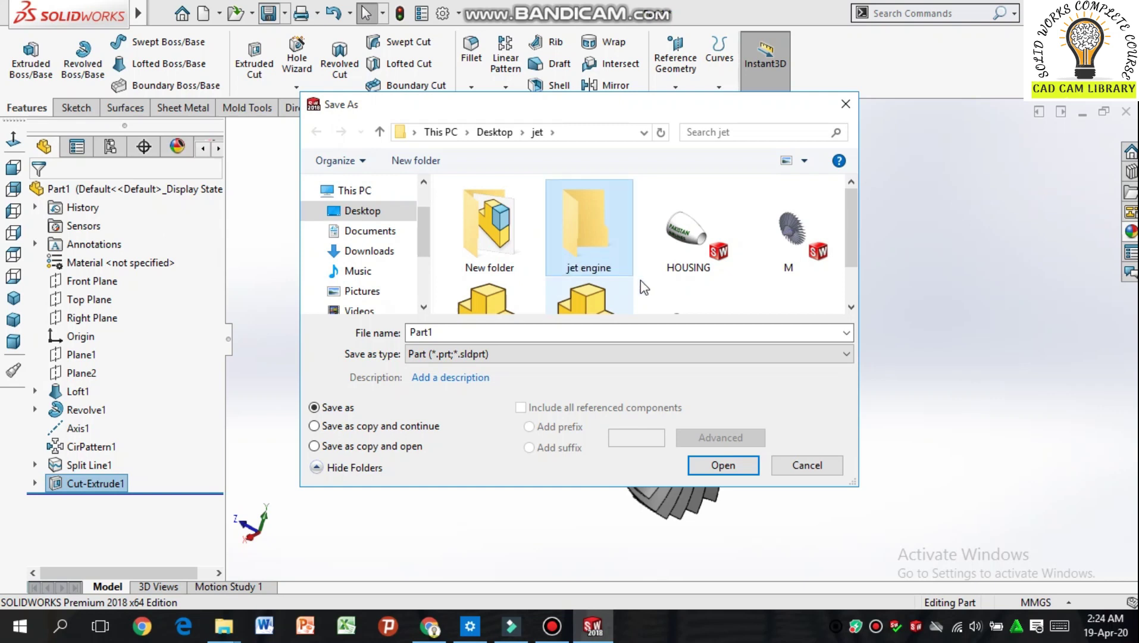
# Step: Save the part as "propeller part 1" inside the new "jet engine" folder
pyautogui.doubleClick(569, 229)
pyautogui.doubleClick(540, 331)
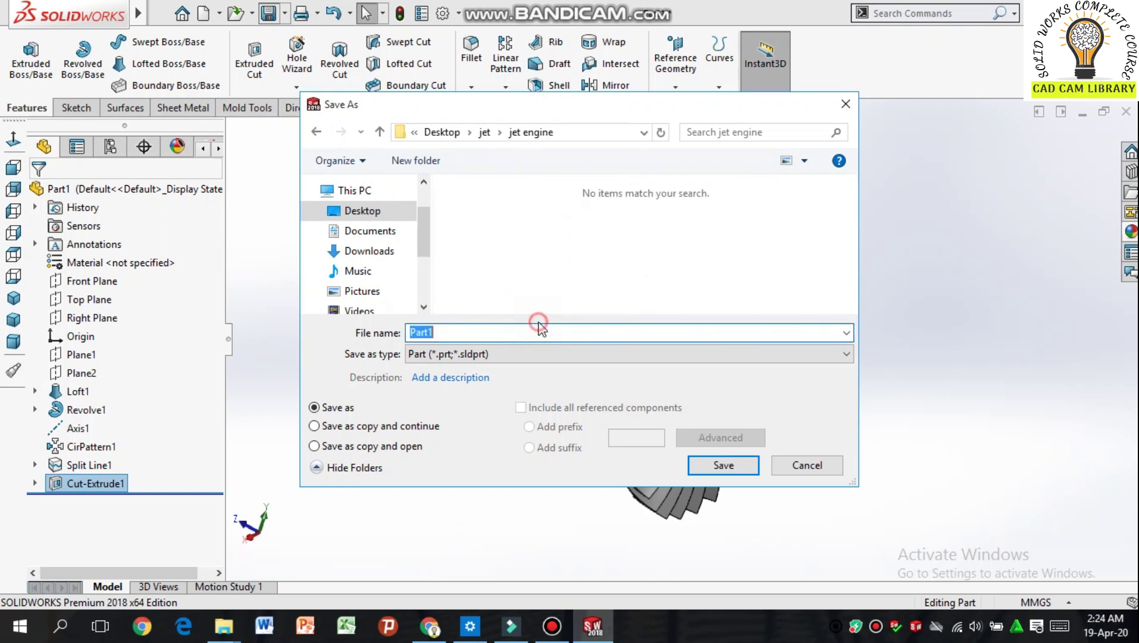
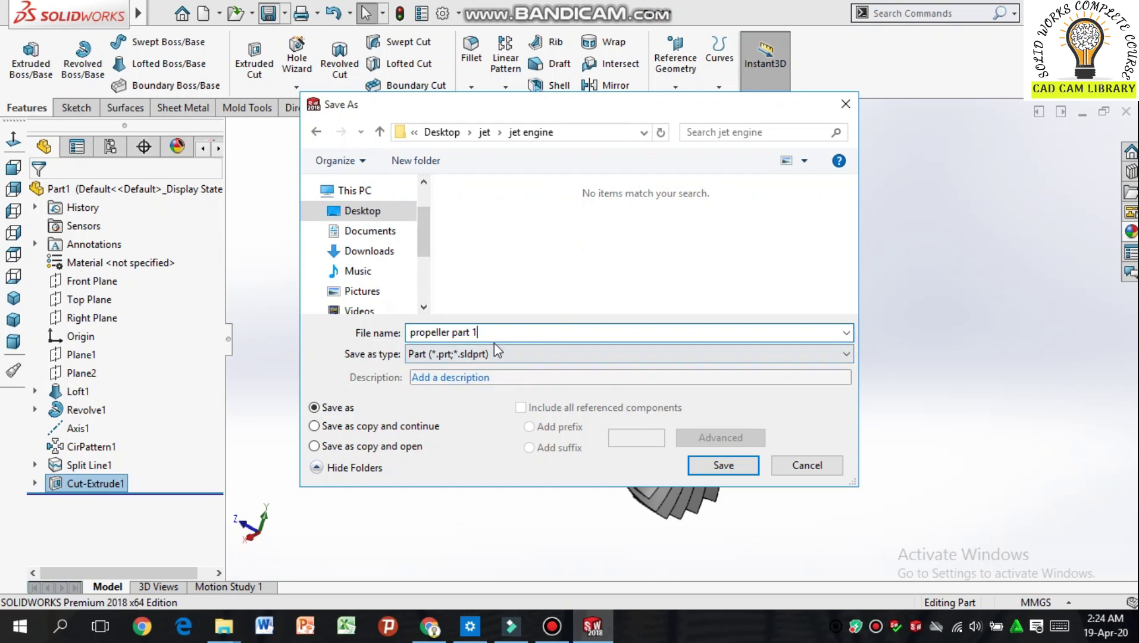
pyautogui.click(742, 467)
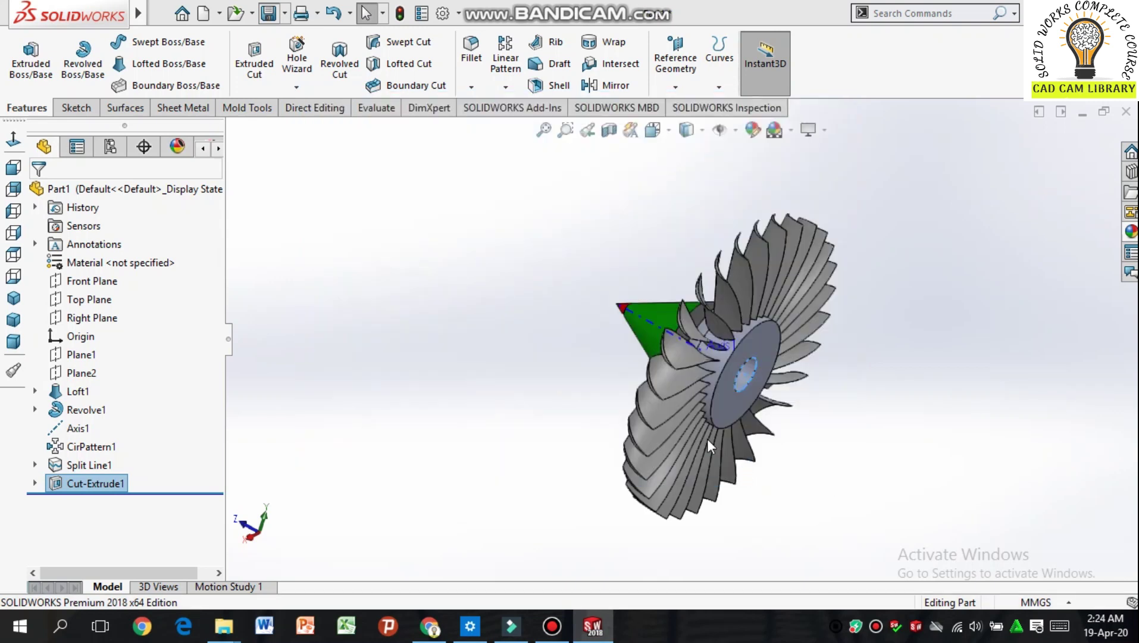
pyautogui.click(698, 352)
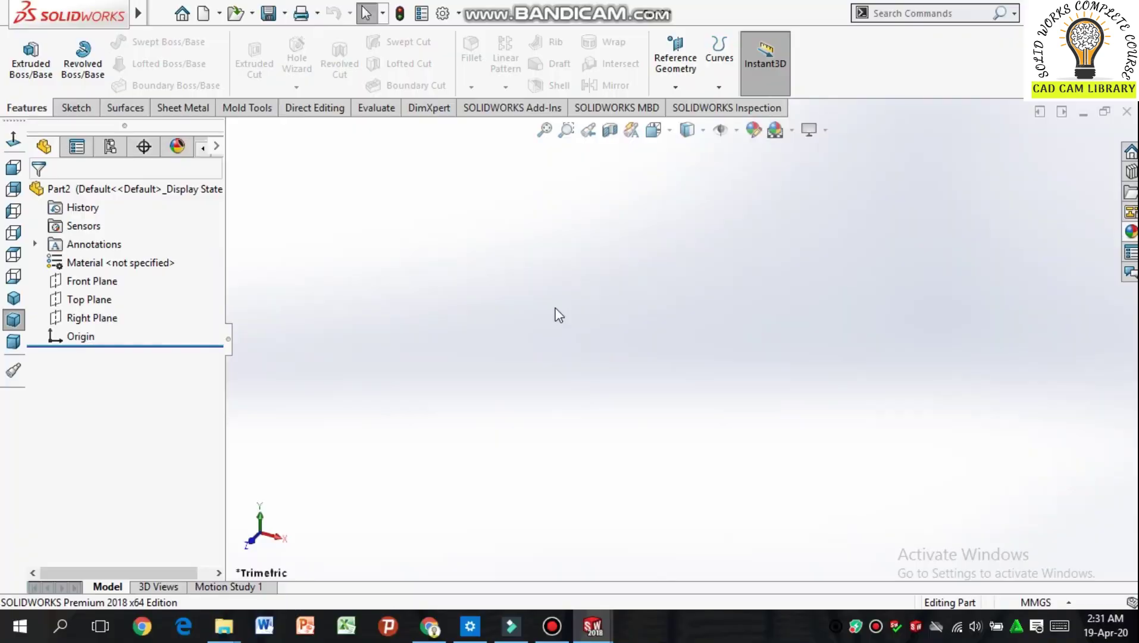
# Step: Start a sketch on the Front Plane and draw a horizontal baseline about 176 mm long ending at the origin
pyautogui.click(101, 283)
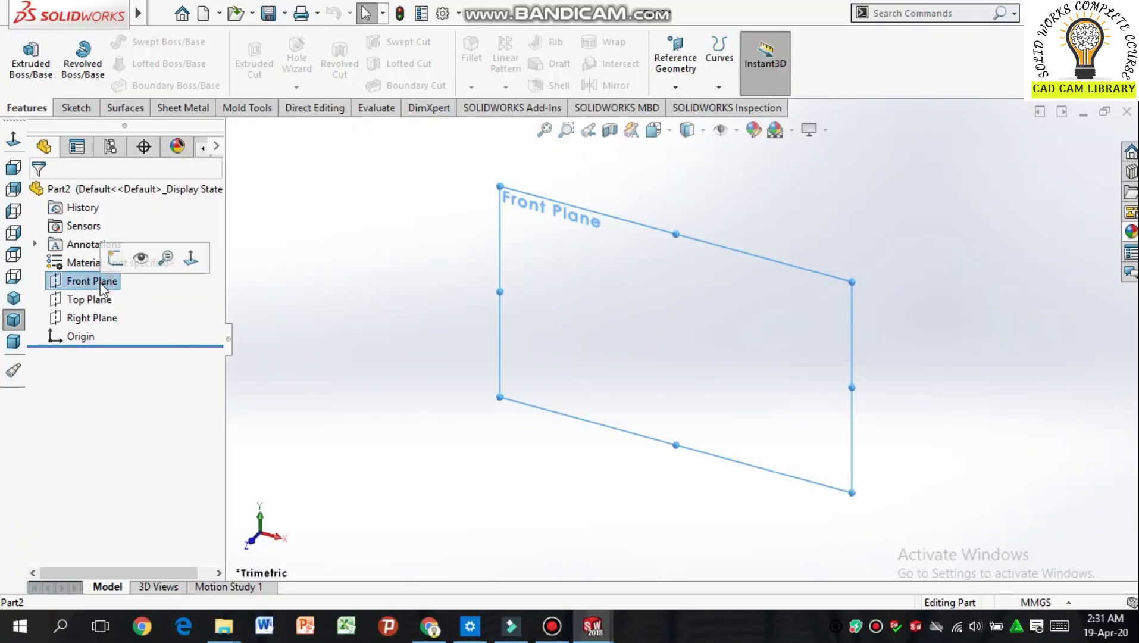
pyautogui.click(61, 109)
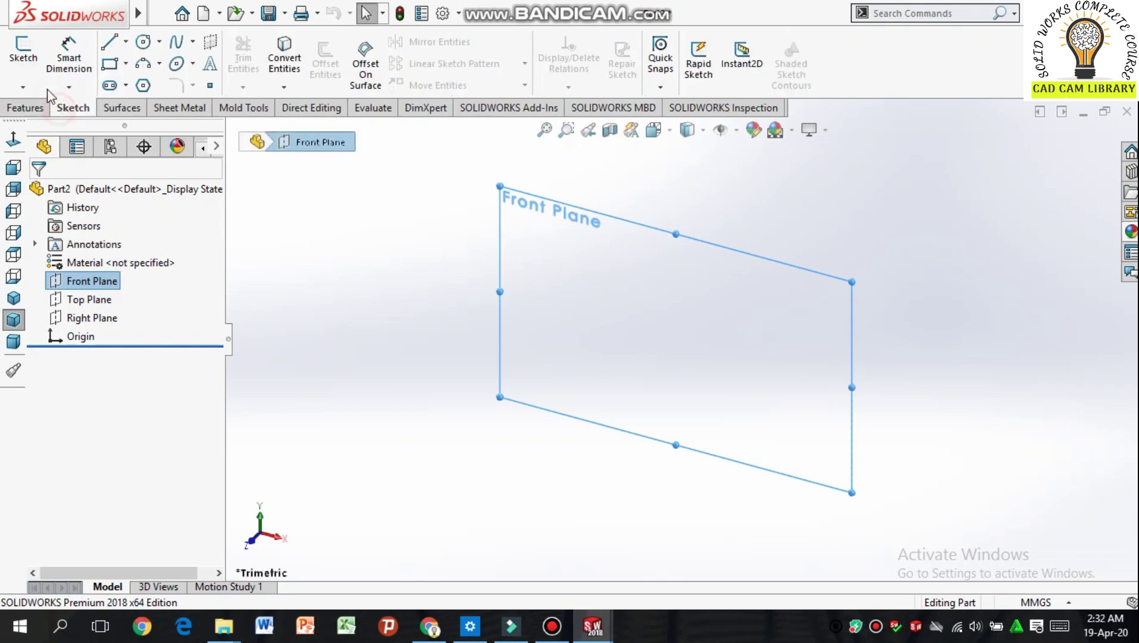
pyautogui.click(21, 62)
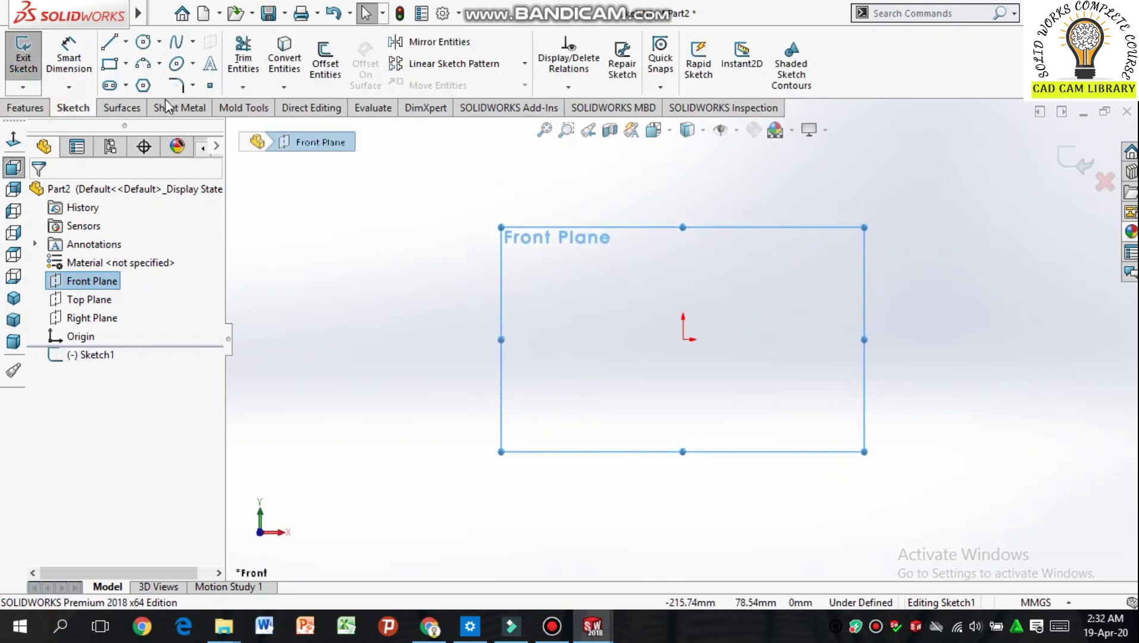
pyautogui.click(110, 46)
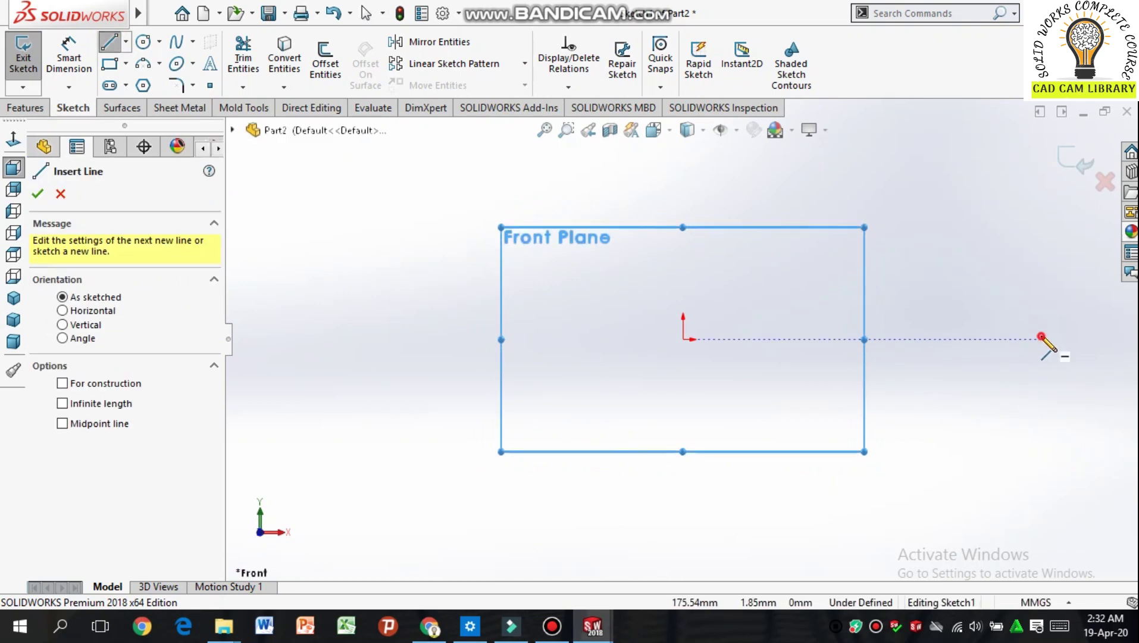
pyautogui.click(1040, 338)
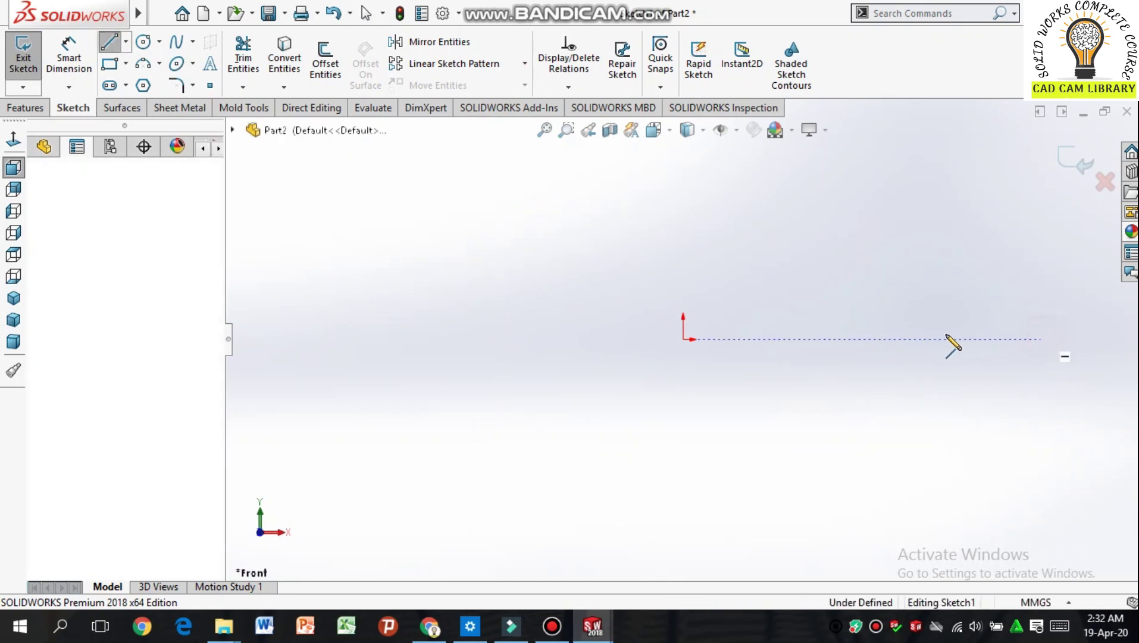
pyautogui.click(684, 338)
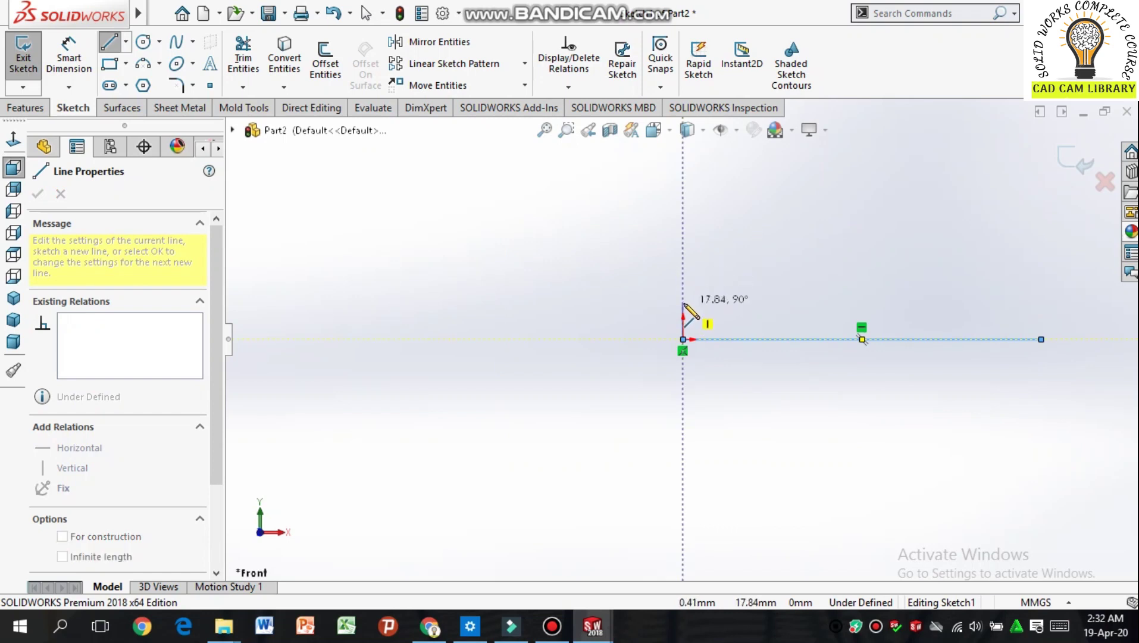
# Step: Continue the profile from the origin about 18 mm up and 12 mm across, then up a short step and down a sloping line
pyautogui.click(683, 303)
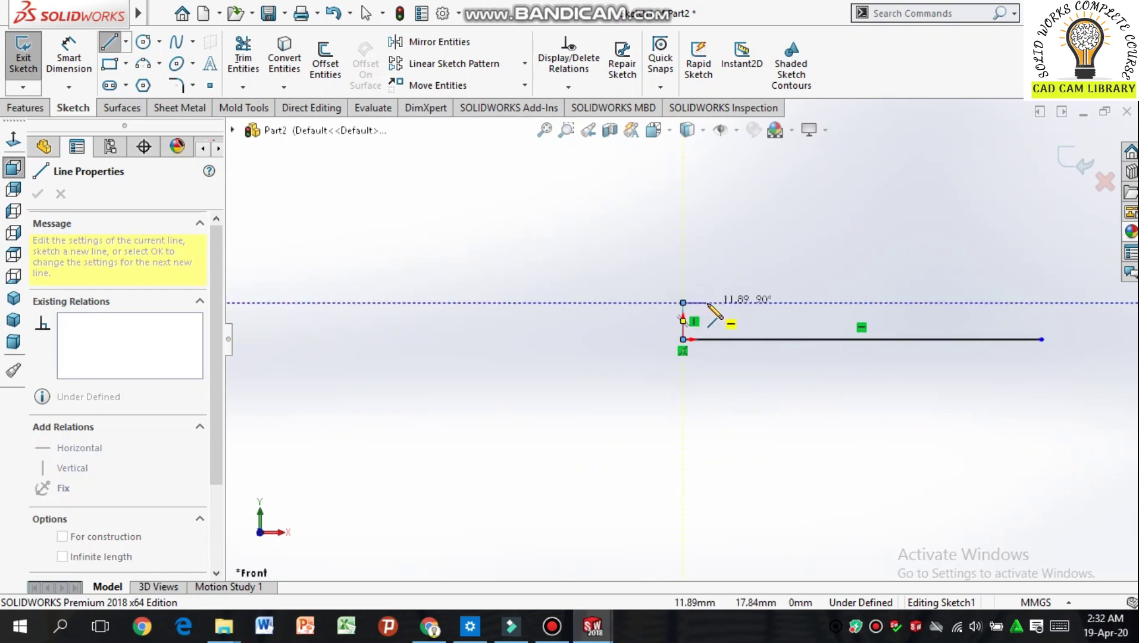
pyautogui.click(708, 303)
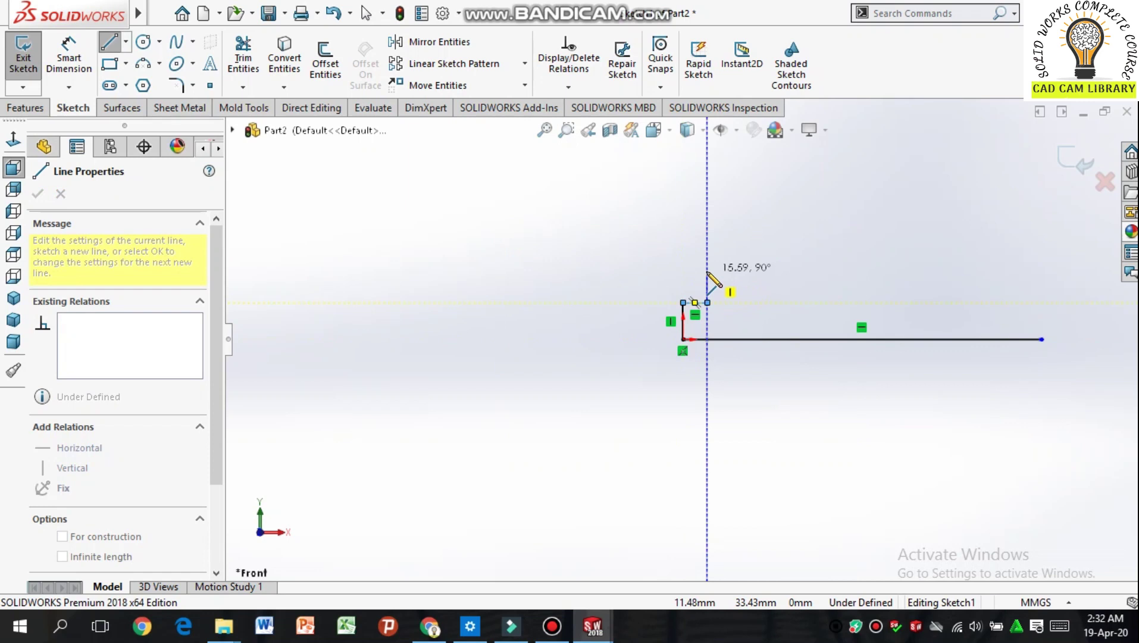
pyautogui.click(707, 279)
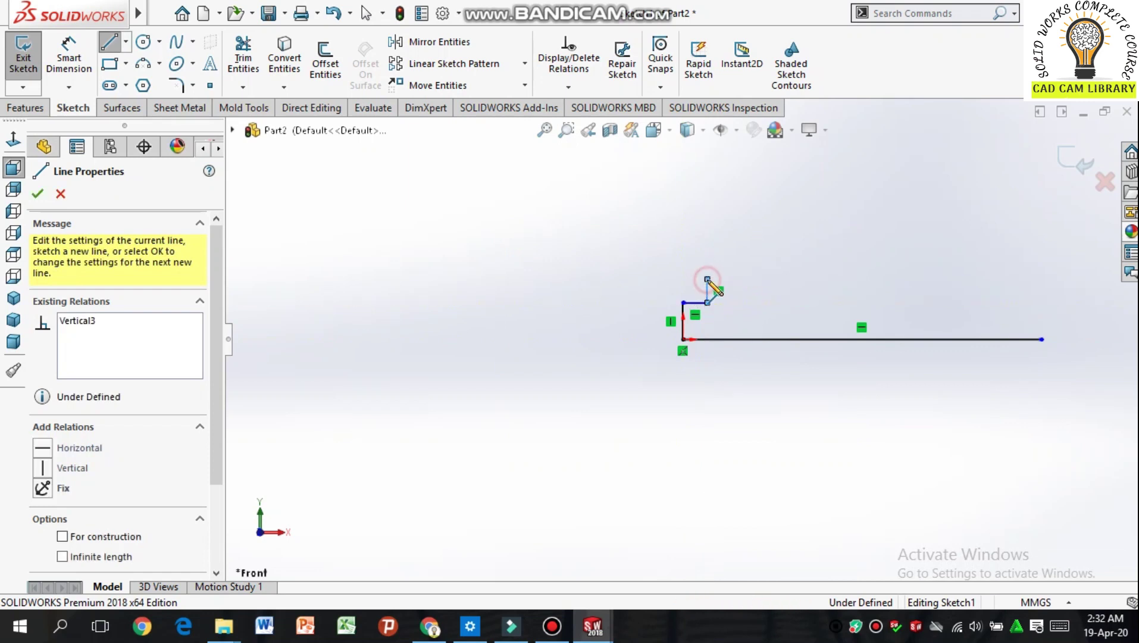
pyautogui.click(757, 303)
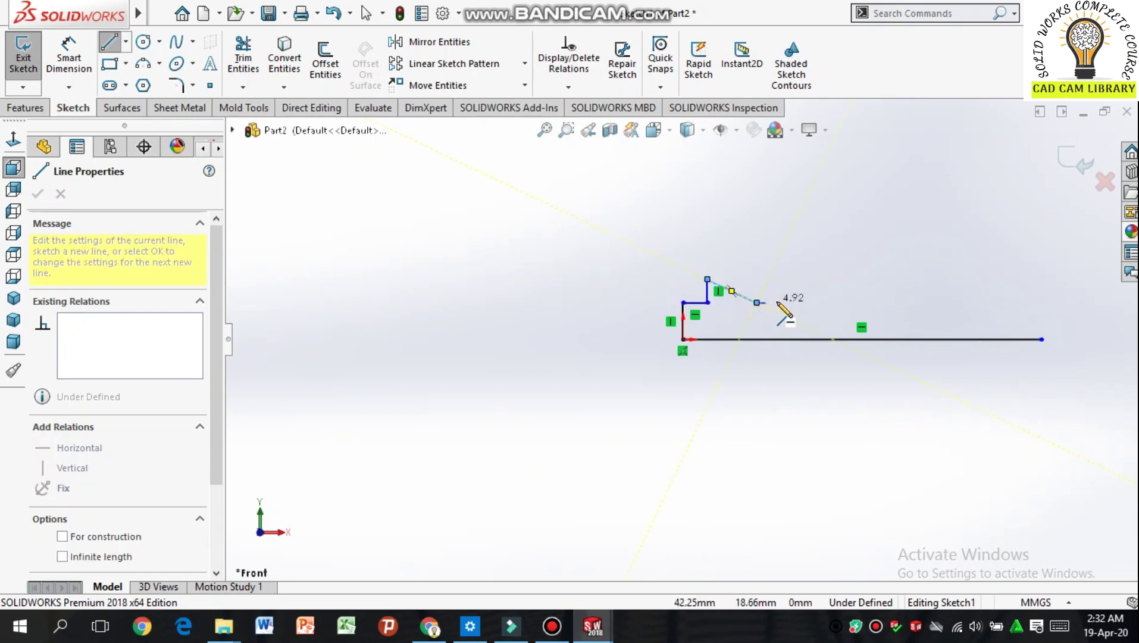
# Step: Extend the profile with a horizontal line, a raised rectangular step and a short horizontal line at the base height
pyautogui.click(816, 302)
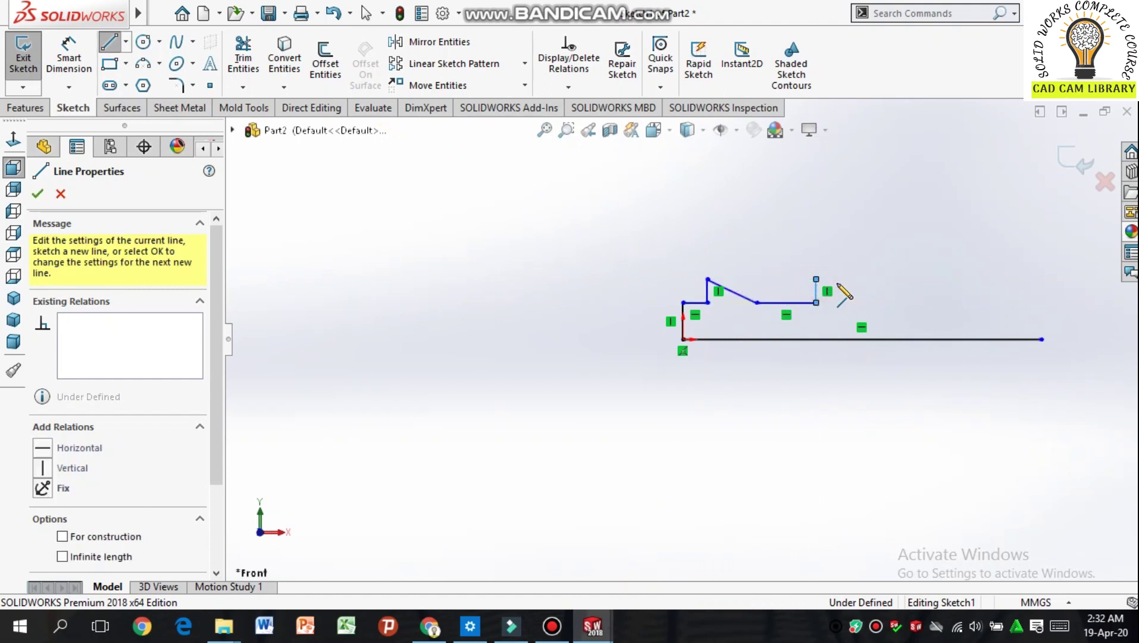
pyautogui.click(863, 279)
pyautogui.click(862, 303)
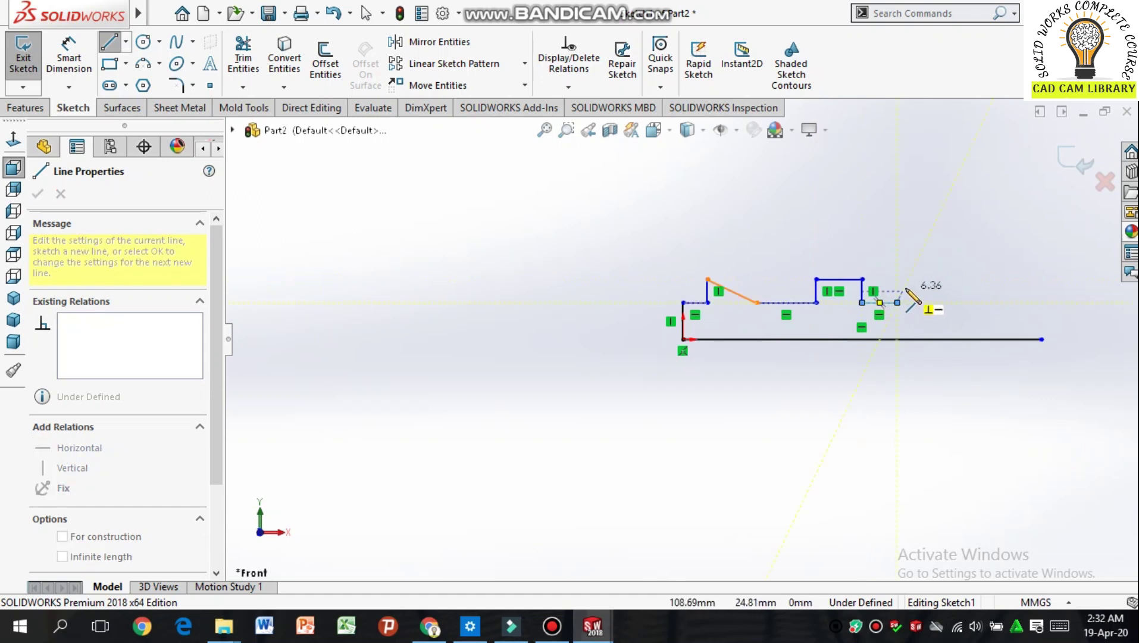
# Step: Add a raised trapezoidal step, run a horizontal line to above the baseline's far end and close the profile vertically
pyautogui.scroll(-2, 914, 297)
pyautogui.scroll(-1, 893, 306)
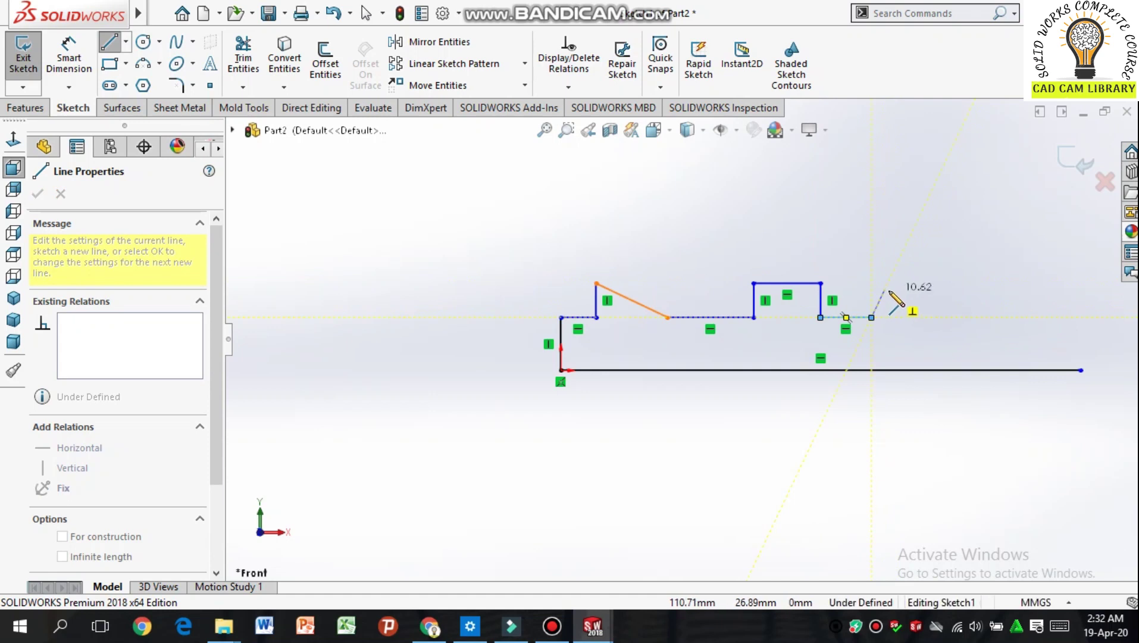
pyautogui.click(885, 288)
pyautogui.click(935, 289)
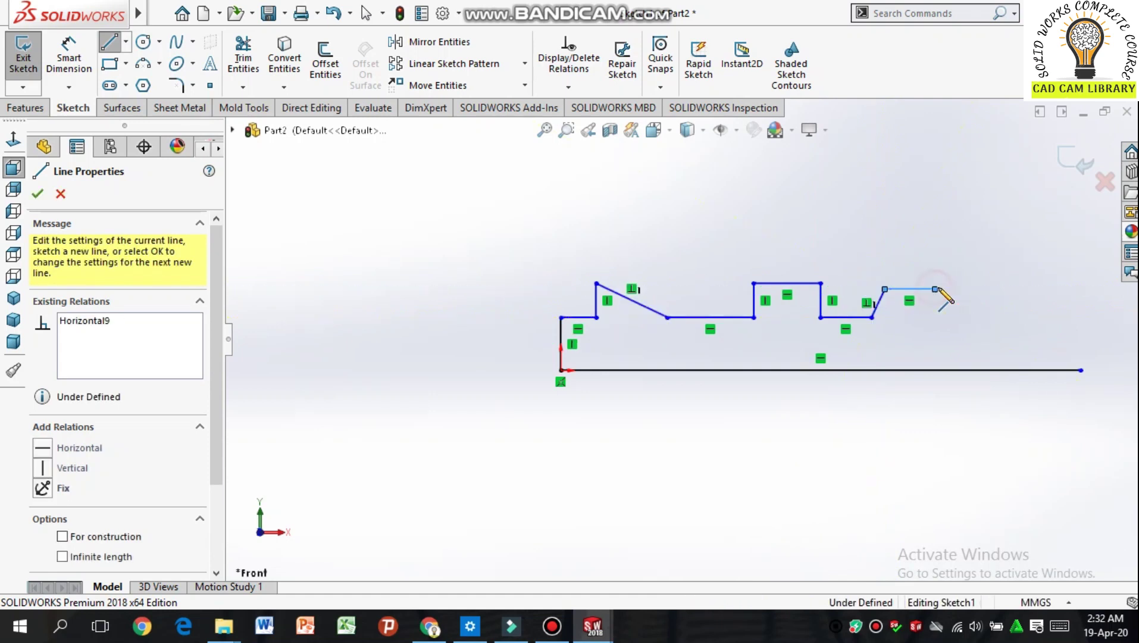
pyautogui.click(954, 317)
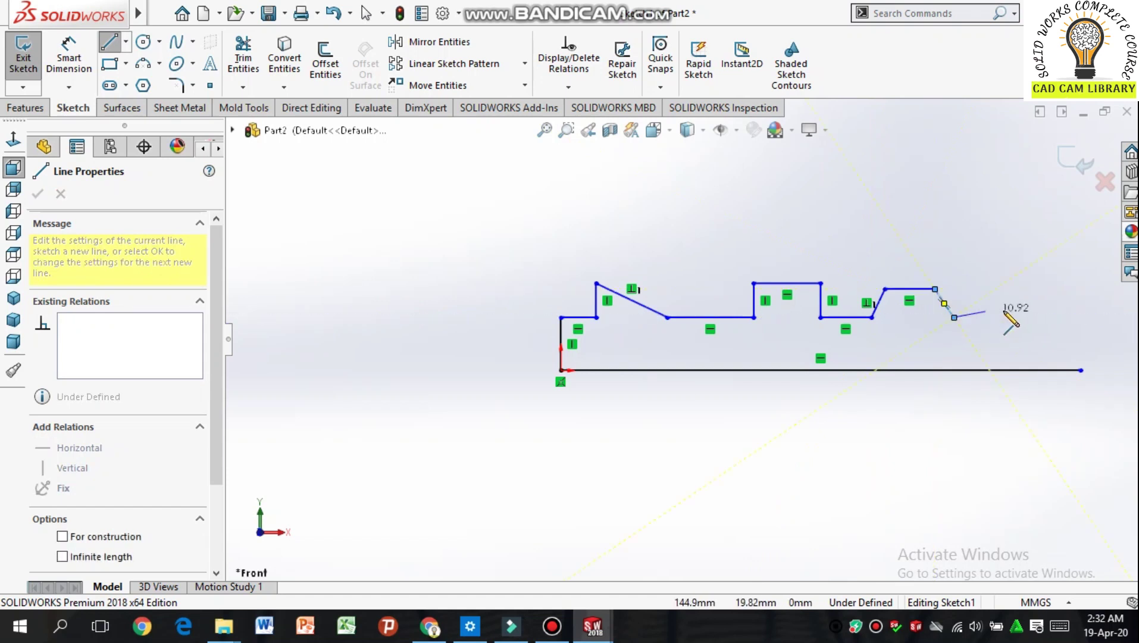
pyautogui.click(1081, 317)
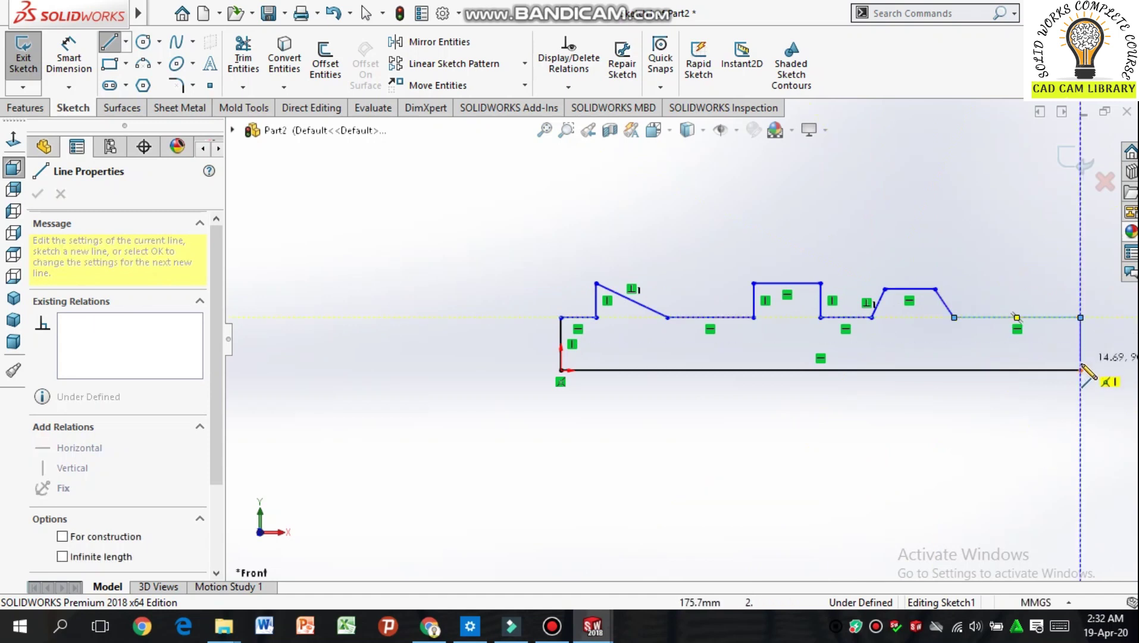
pyautogui.click(1081, 370)
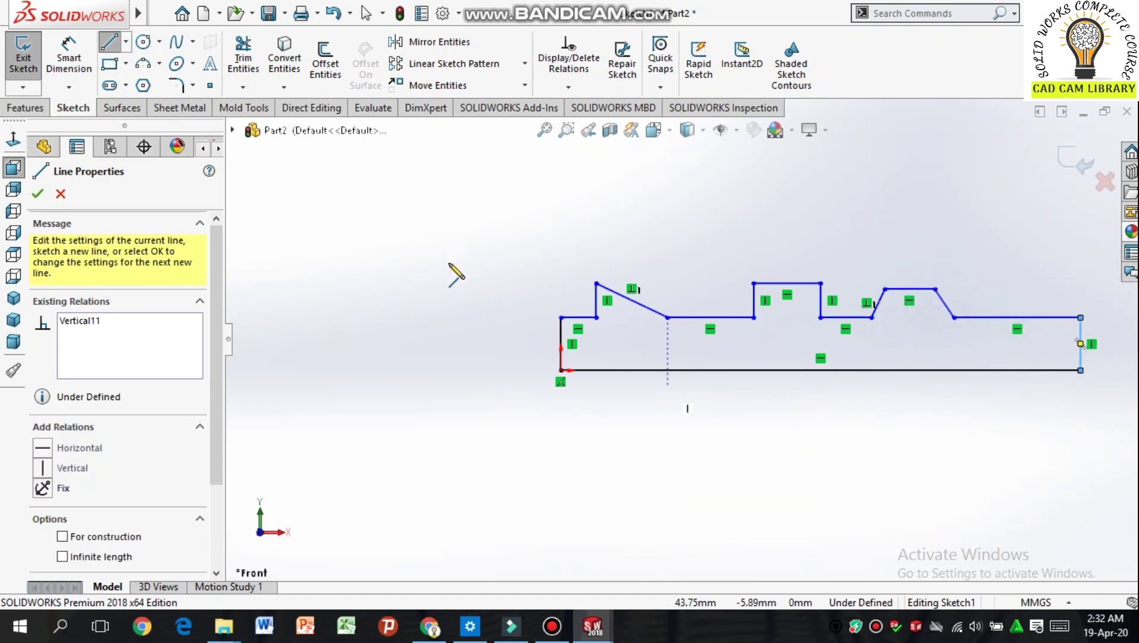
pyautogui.click(60, 193)
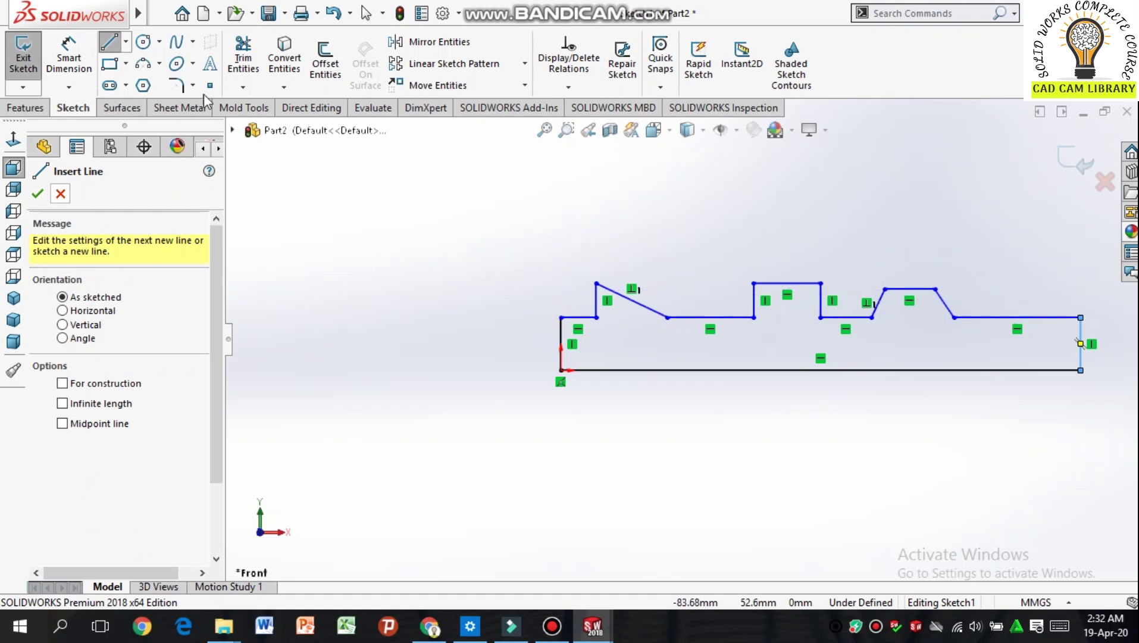
# Step: Dimension the horizontal baseline's length as 600 mm
pyautogui.click(69, 56)
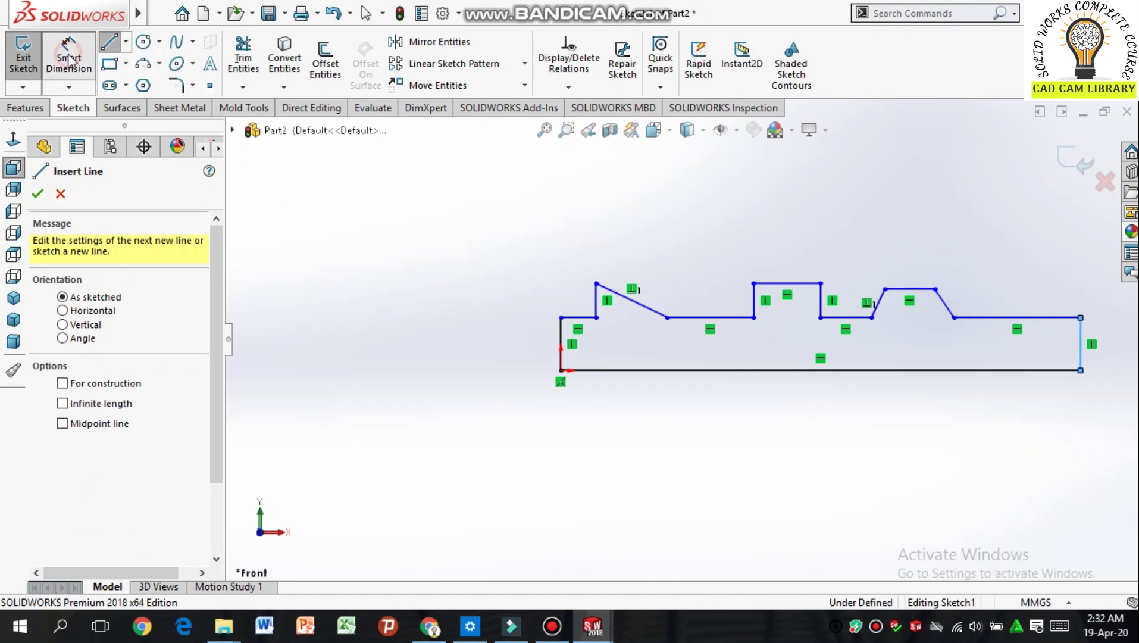
pyautogui.click(826, 372)
pyautogui.click(816, 421)
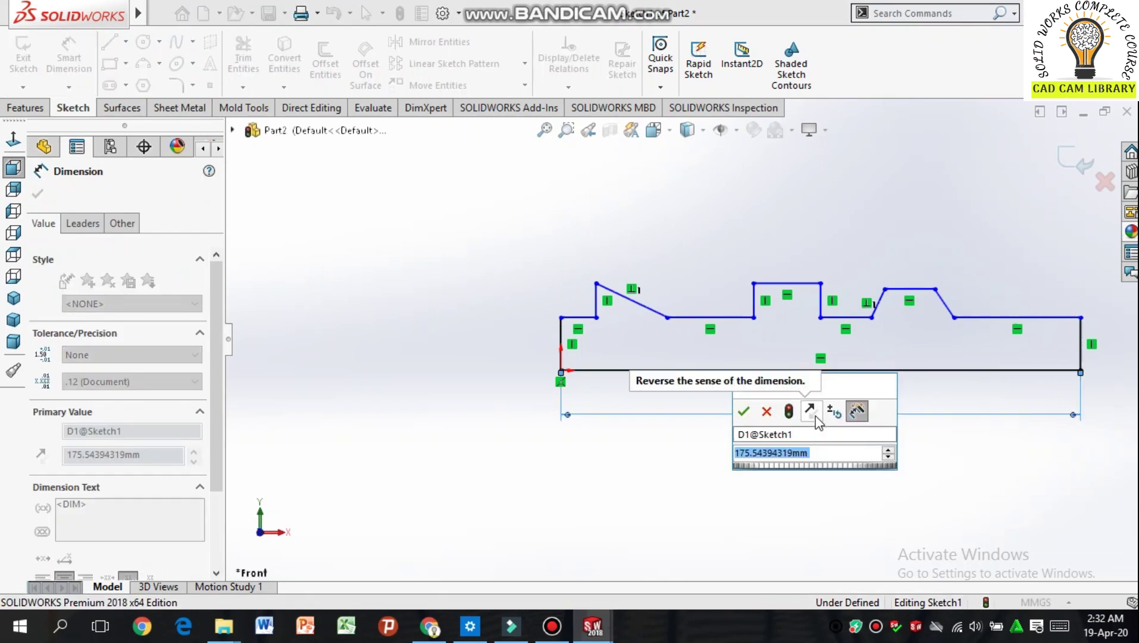
pyautogui.write('600')
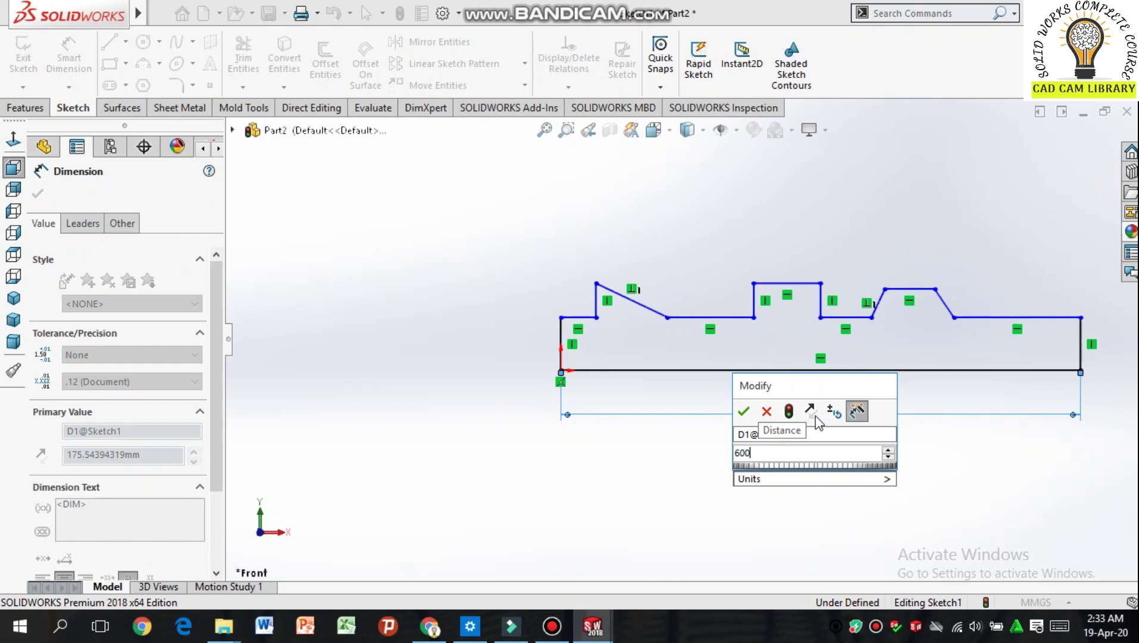
pyautogui.press('Return')
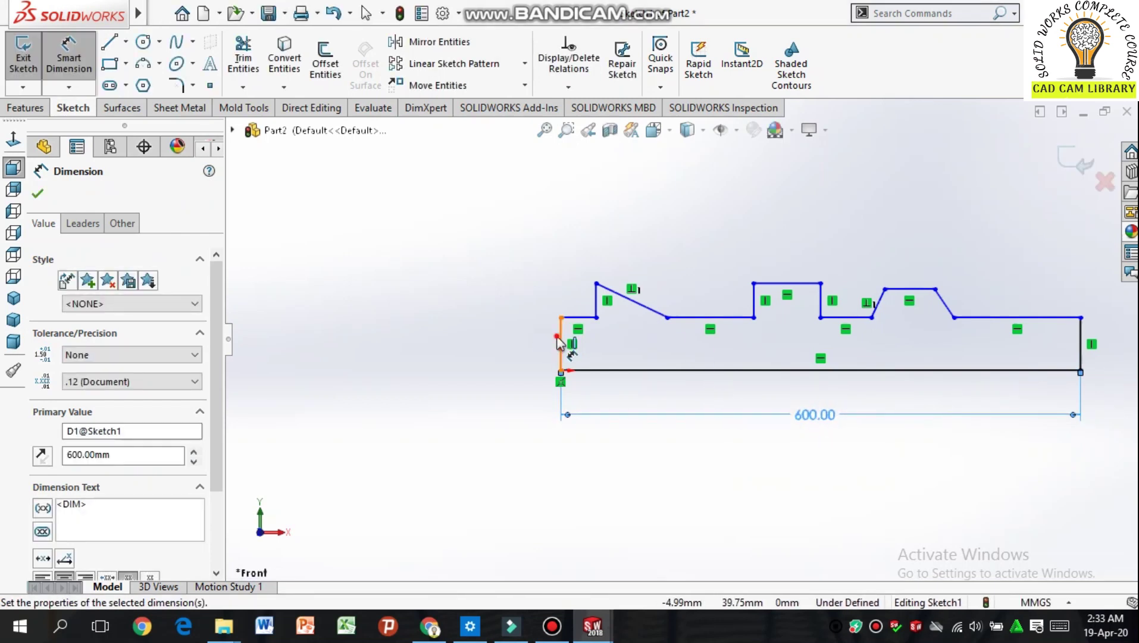
# Step: Dimension the vertical edge at the origin as 20 mm and the adjoining upper horizontal segment as 100 mm
pyautogui.click(558, 340)
pyautogui.click(506, 351)
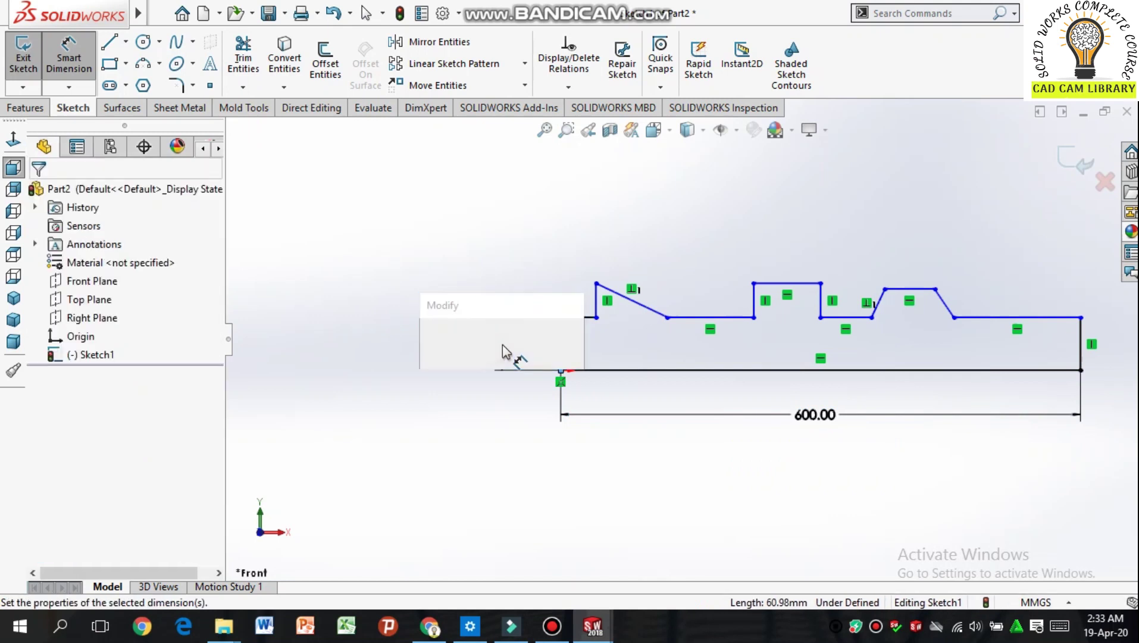
pyautogui.write('20')
pyautogui.press('Return')
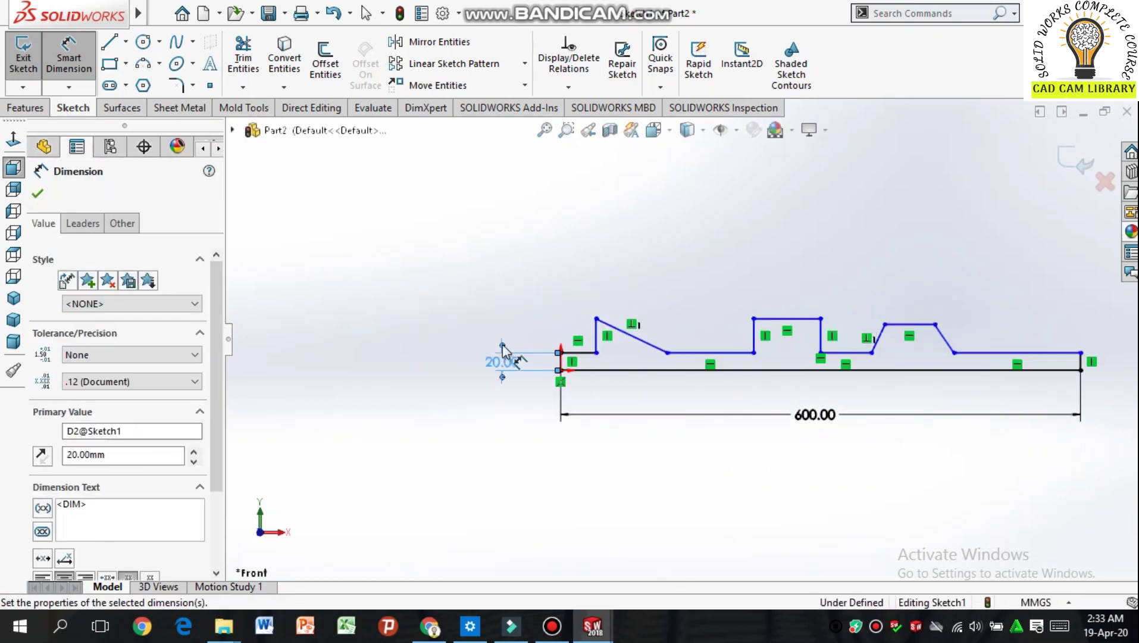
pyautogui.click(574, 288)
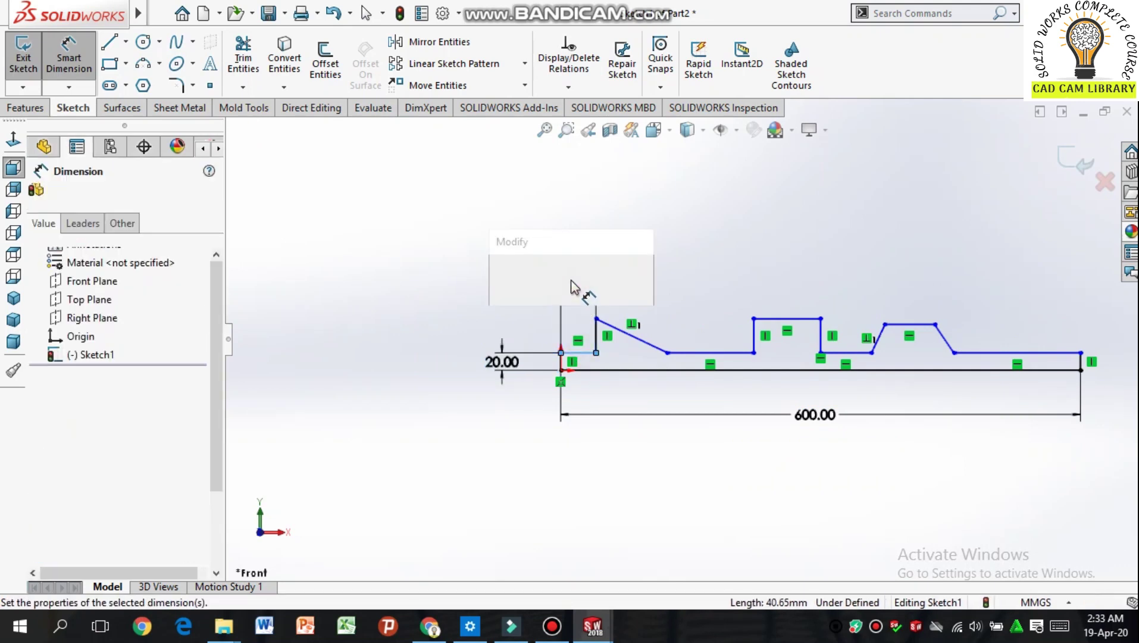
pyautogui.write('100')
pyautogui.press('Return')
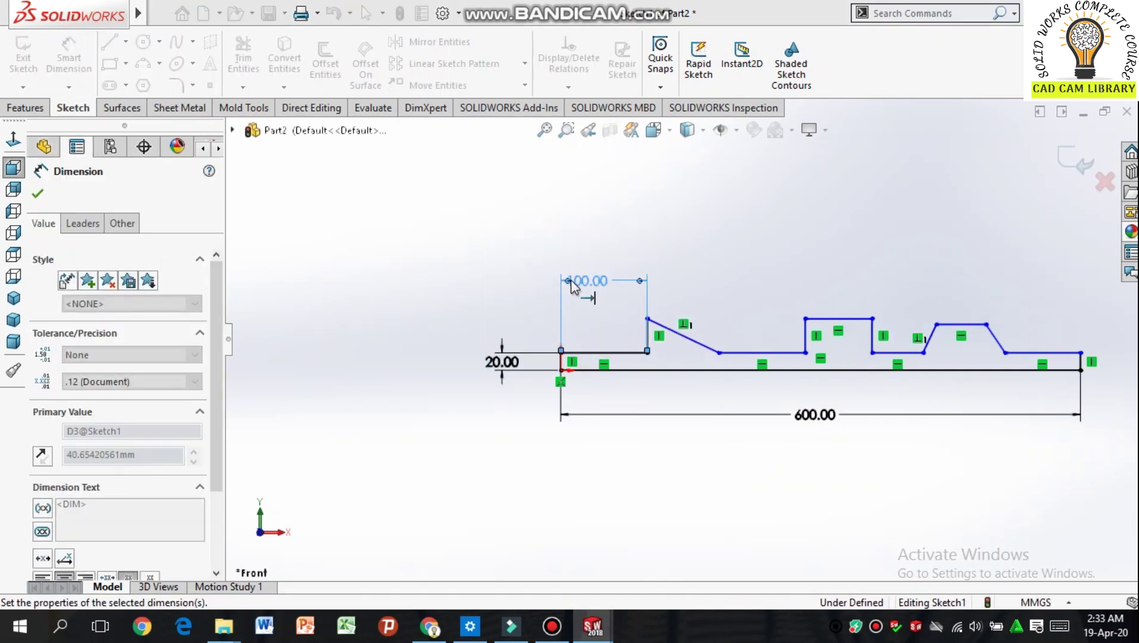
# Step: Dimension the last horizontal segment, after the trapezoidal step, as 30 mm and finish dimensioning
pyautogui.click(1052, 356)
pyautogui.click(1051, 303)
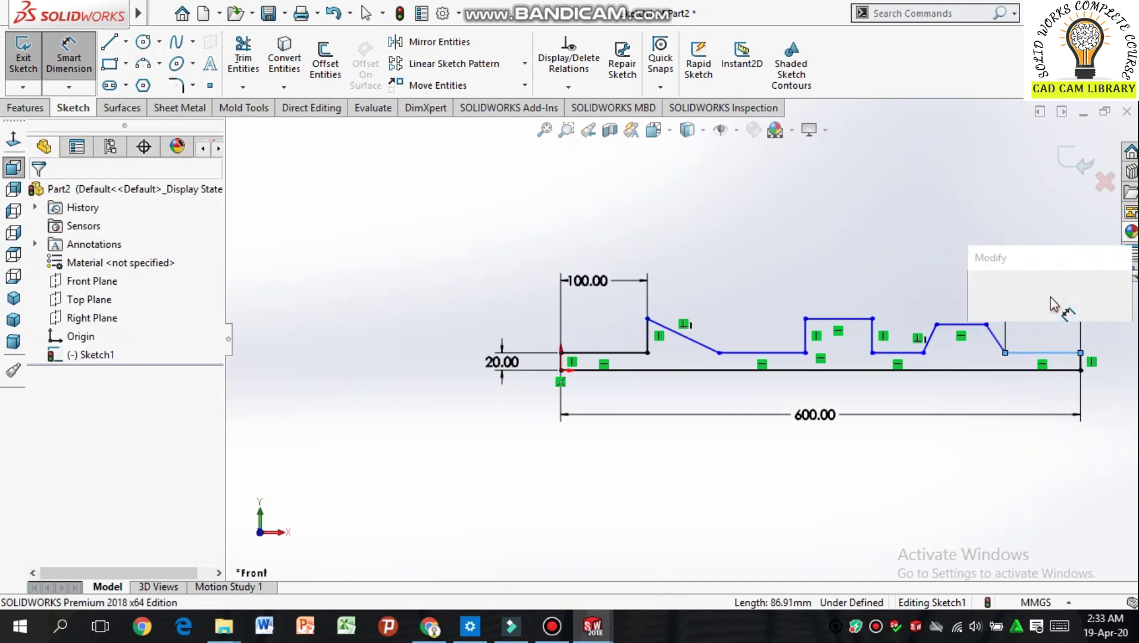
pyautogui.write('30')
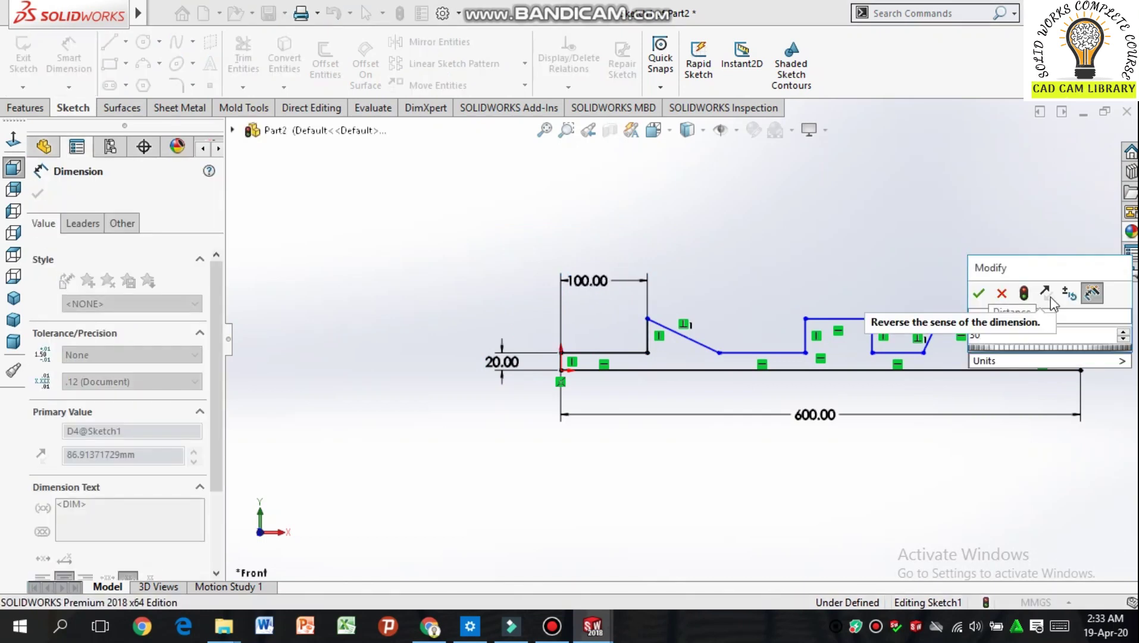
pyautogui.press('Return')
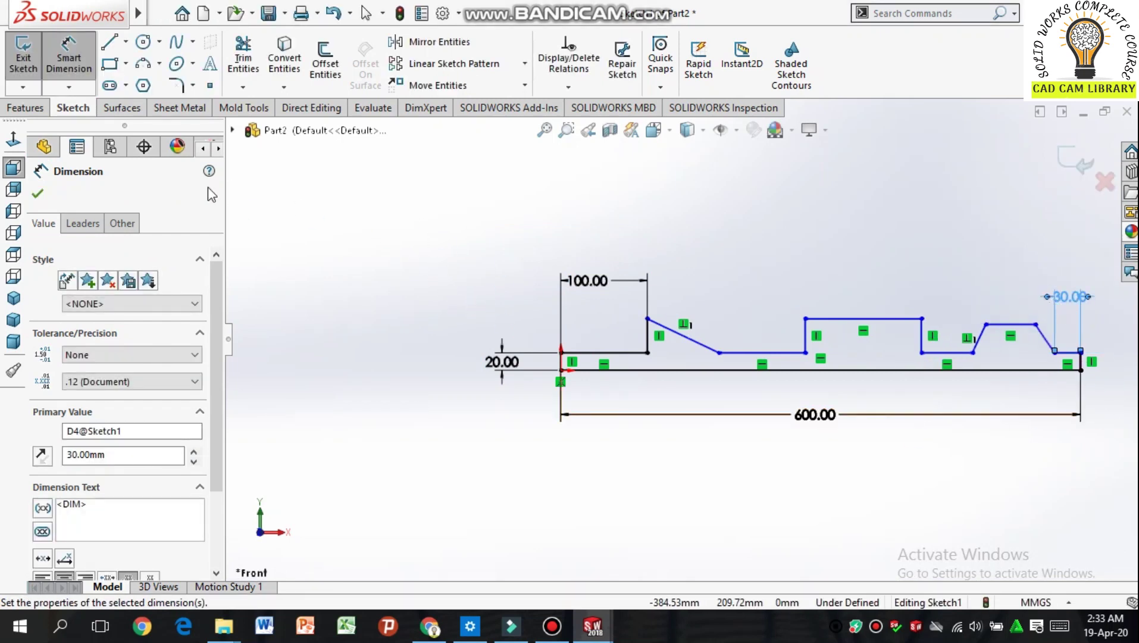
pyautogui.click(40, 192)
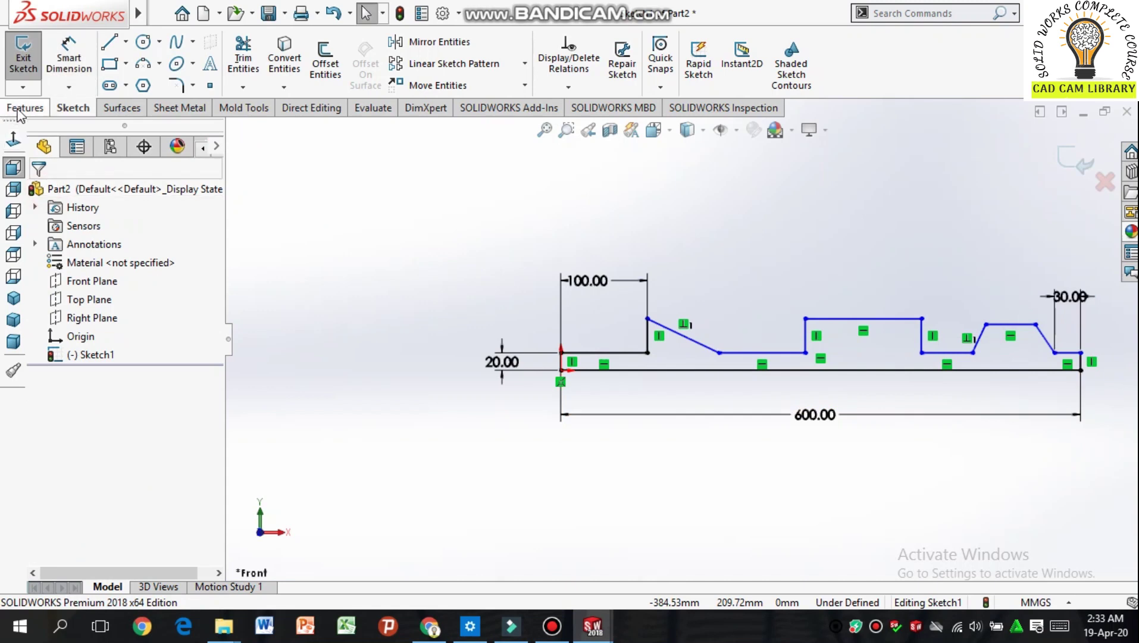
pyautogui.click(20, 109)
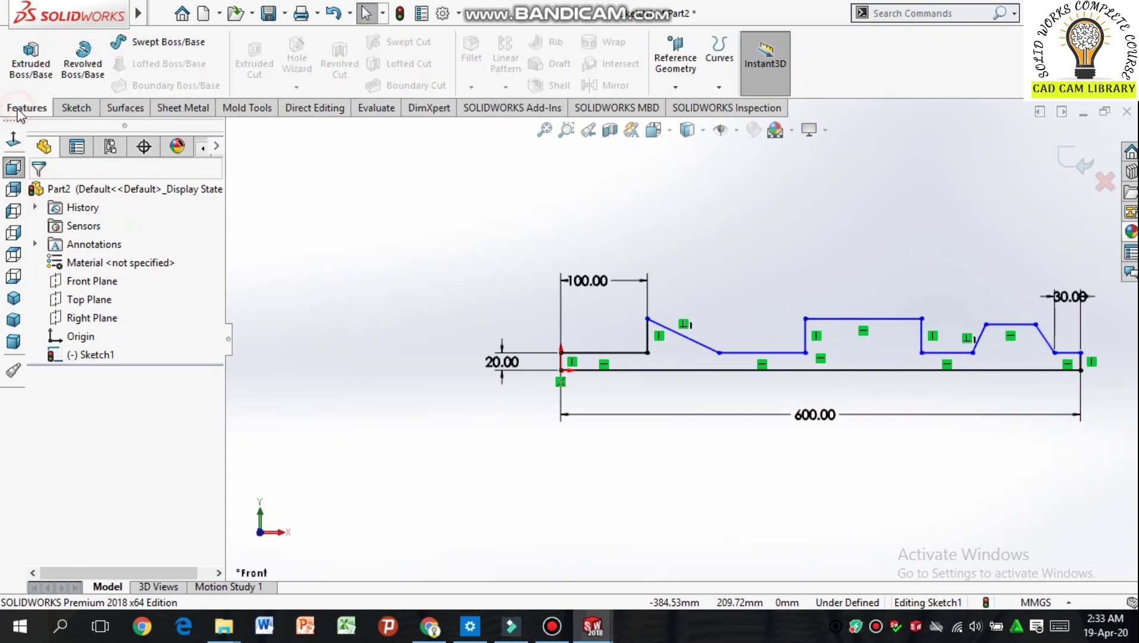
# Step: Revolve the stepped shaft profile 360 degrees about its 600 mm baseline
pyautogui.click(79, 63)
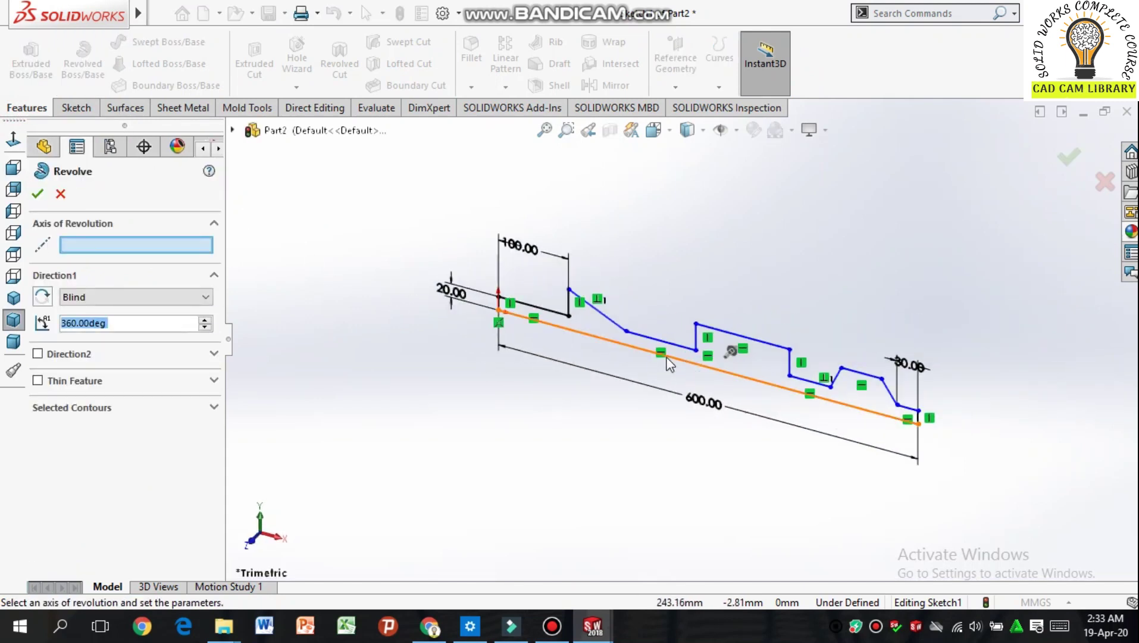
pyautogui.click(725, 376)
pyautogui.moveTo(594, 408)
pyautogui.mouseDown(button='middle')
pyautogui.moveTo(590, 460)
pyautogui.moveTo(592, 348)
pyautogui.moveTo(654, 428)
pyautogui.moveTo(533, 380)
pyautogui.mouseUp(button='middle')
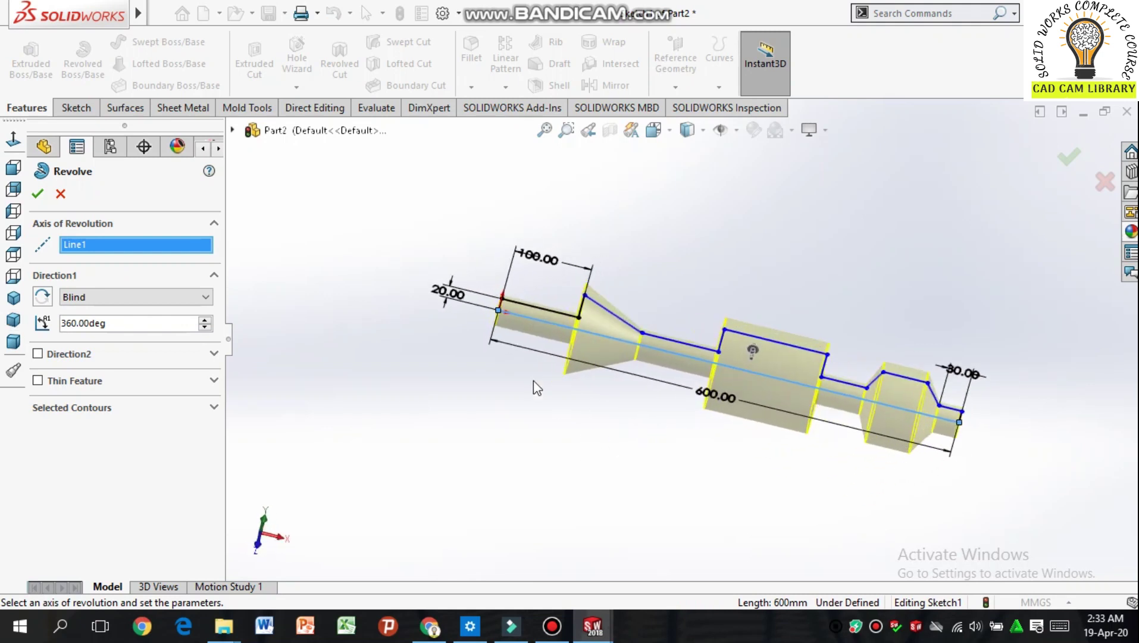
pyautogui.click(43, 198)
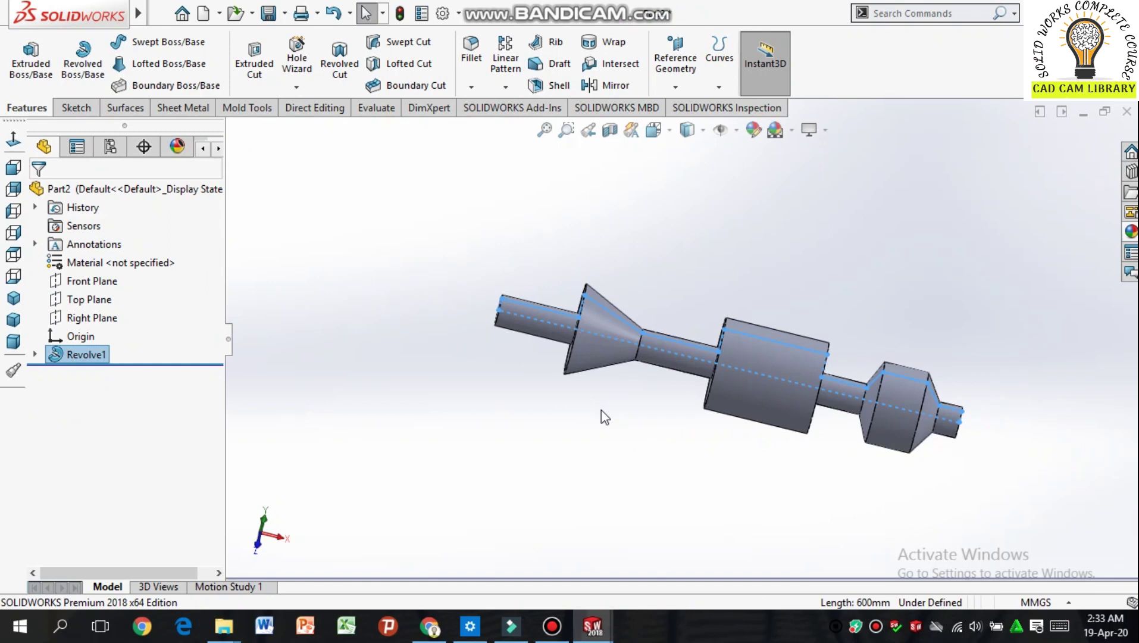
pyautogui.click(772, 280)
pyautogui.moveTo(686, 496); pyautogui.dragTo(605, 458, button='middle')
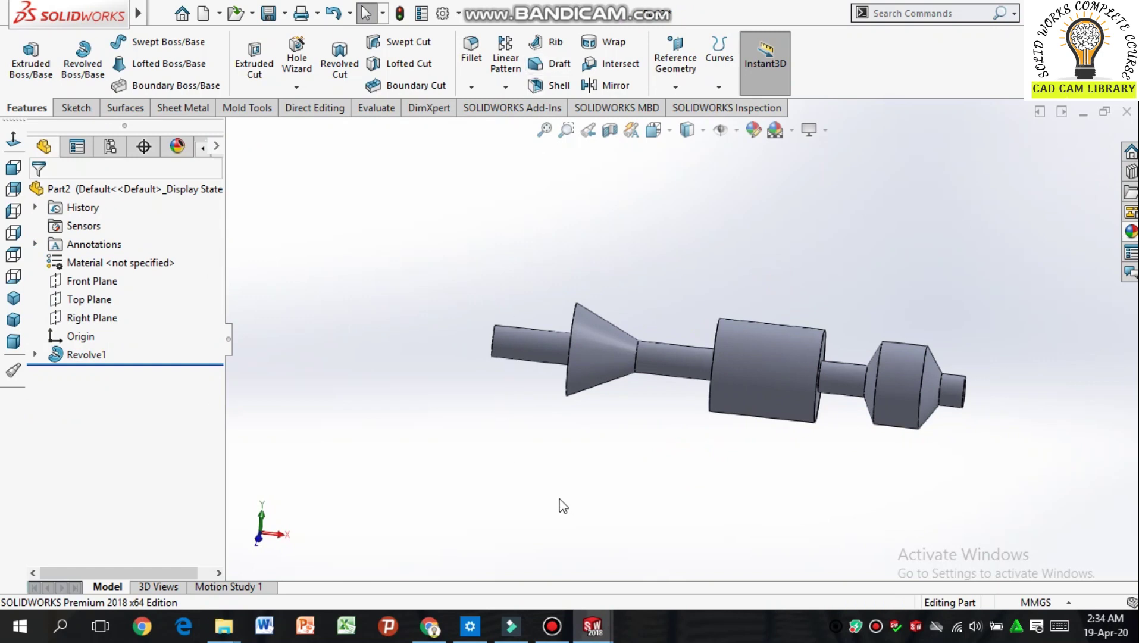
# Step: Create a reference plane offset 100 mm above the Top Plane
pyautogui.click(90, 300)
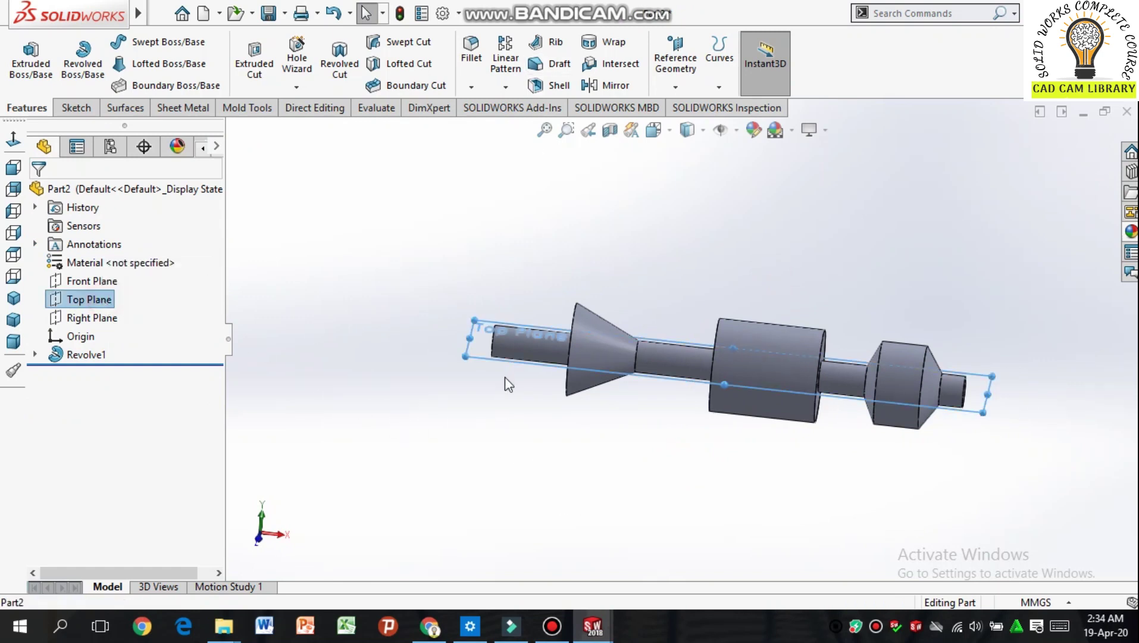
pyautogui.click(675, 87)
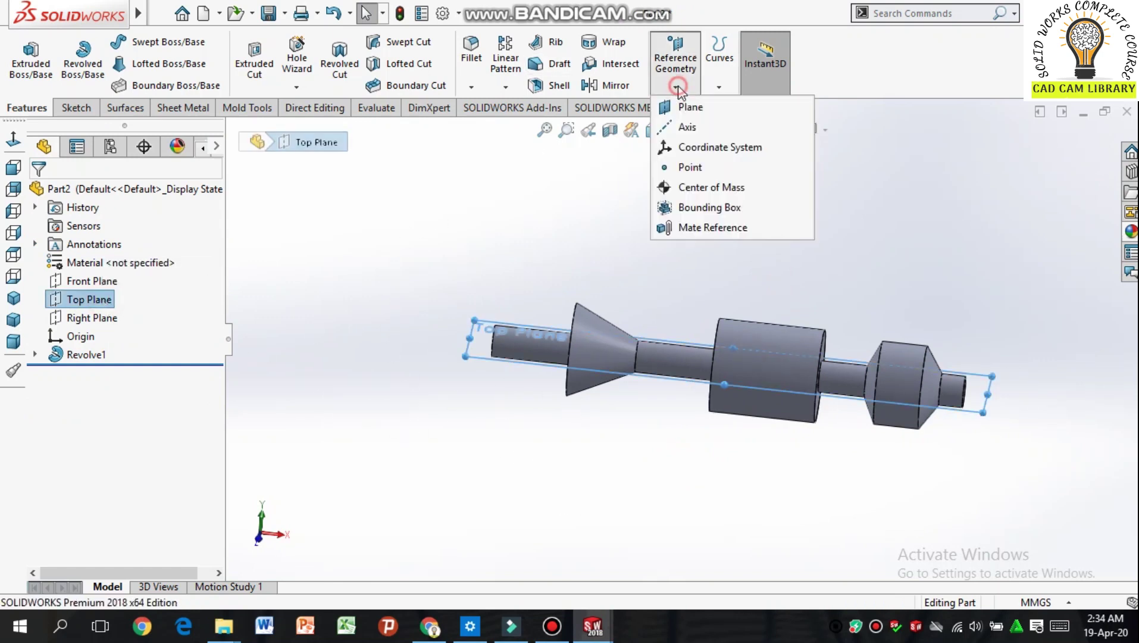
pyautogui.click(683, 109)
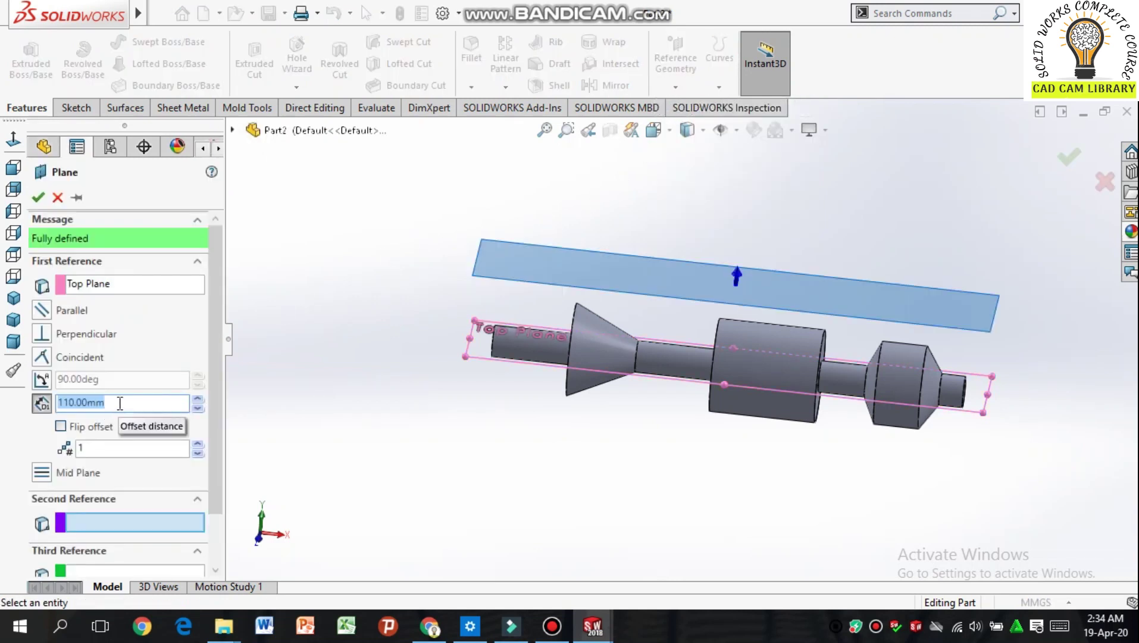
pyautogui.write('100')
pyautogui.press('Return')
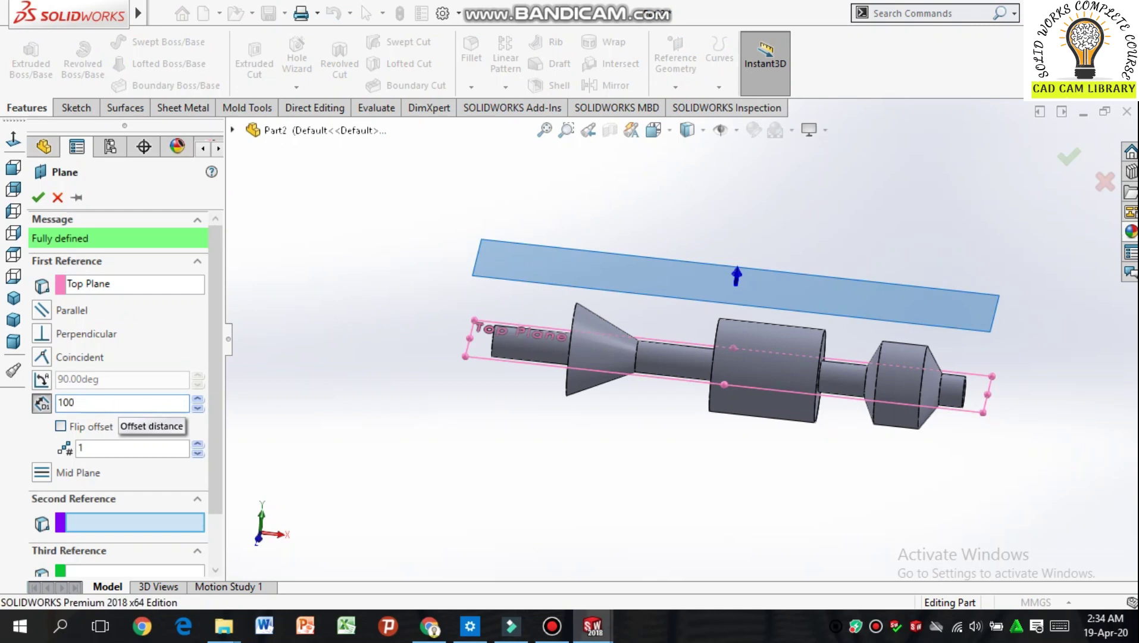
pyautogui.click(38, 196)
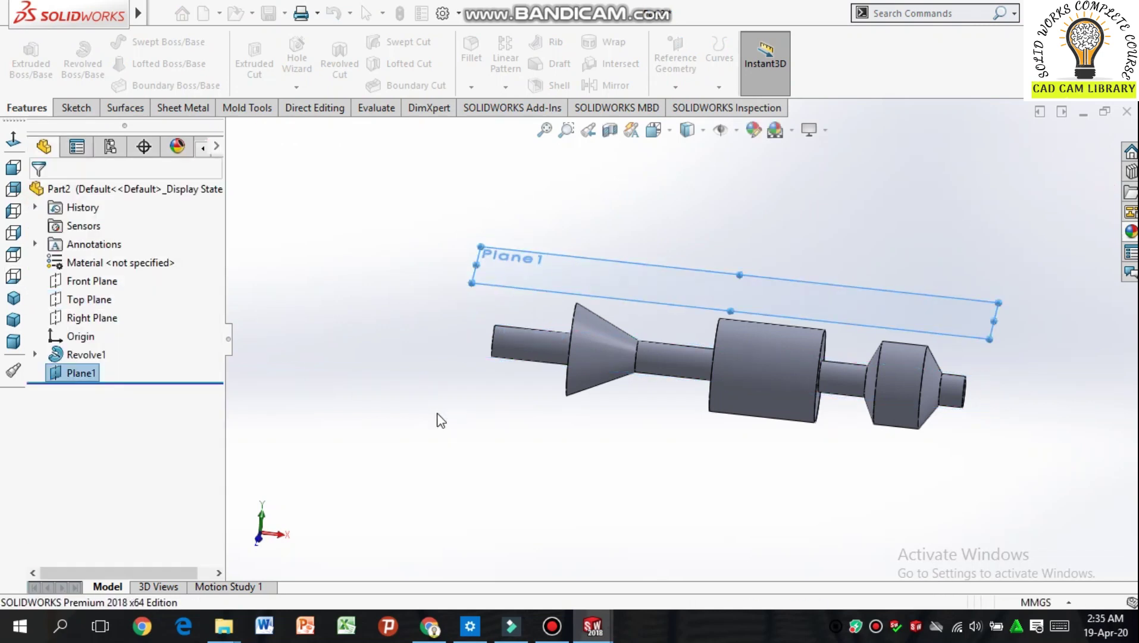
# Step: Start a sketch on the Top Plane and draw a horizontal centerline inward from the end-edge midpoint of the shaft's 30 mm end segment
pyautogui.click(78, 302)
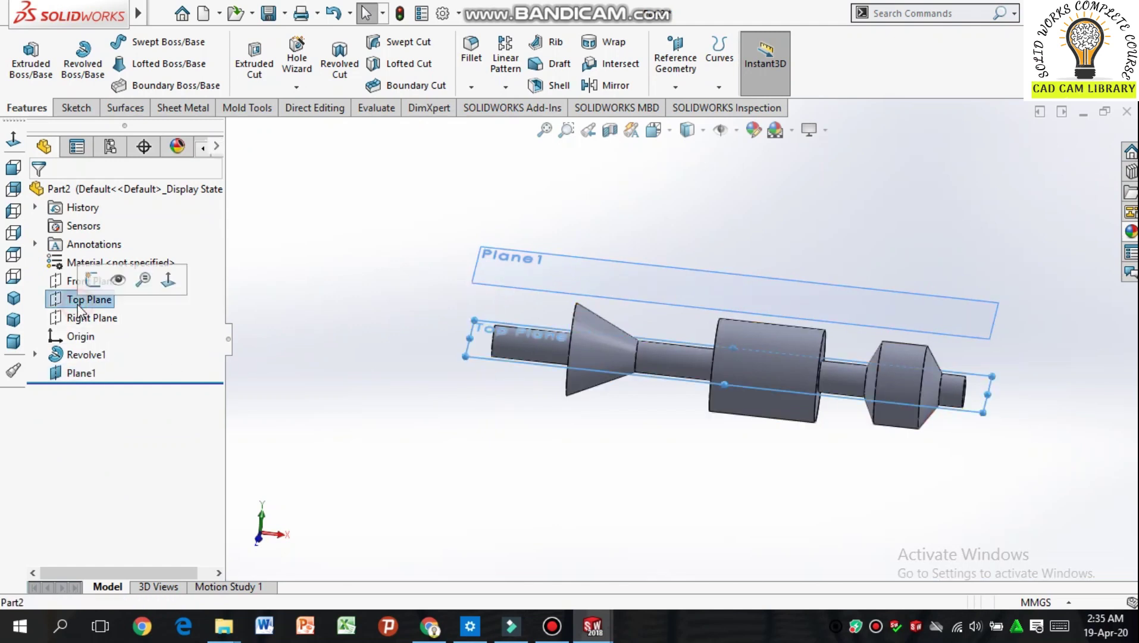
pyautogui.click(73, 108)
pyautogui.click(18, 50)
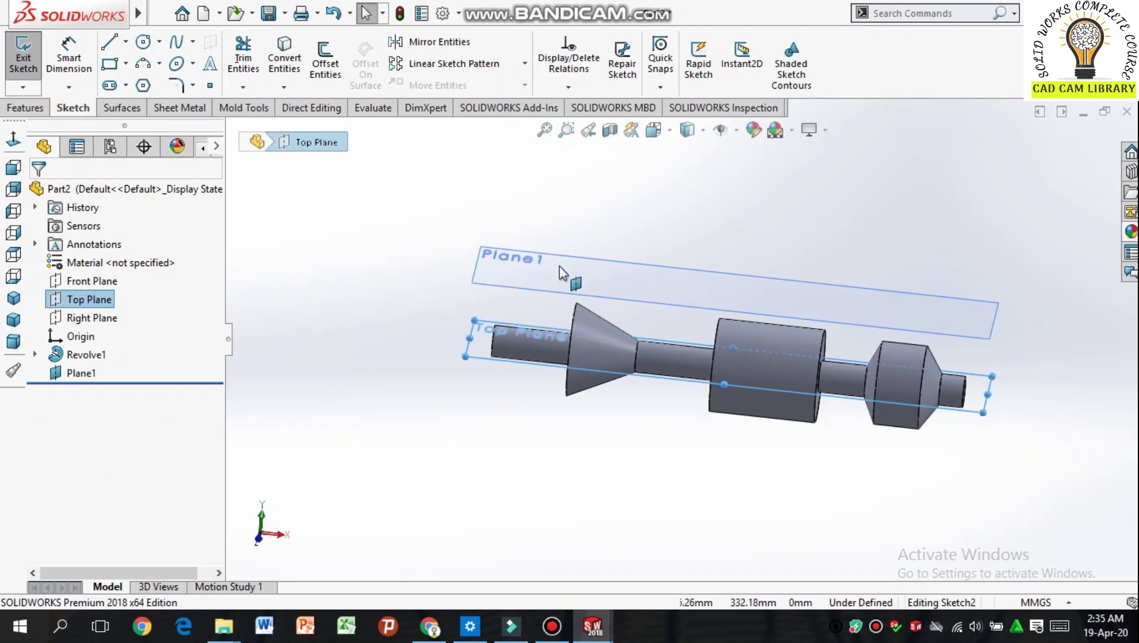
pyautogui.click(13, 139)
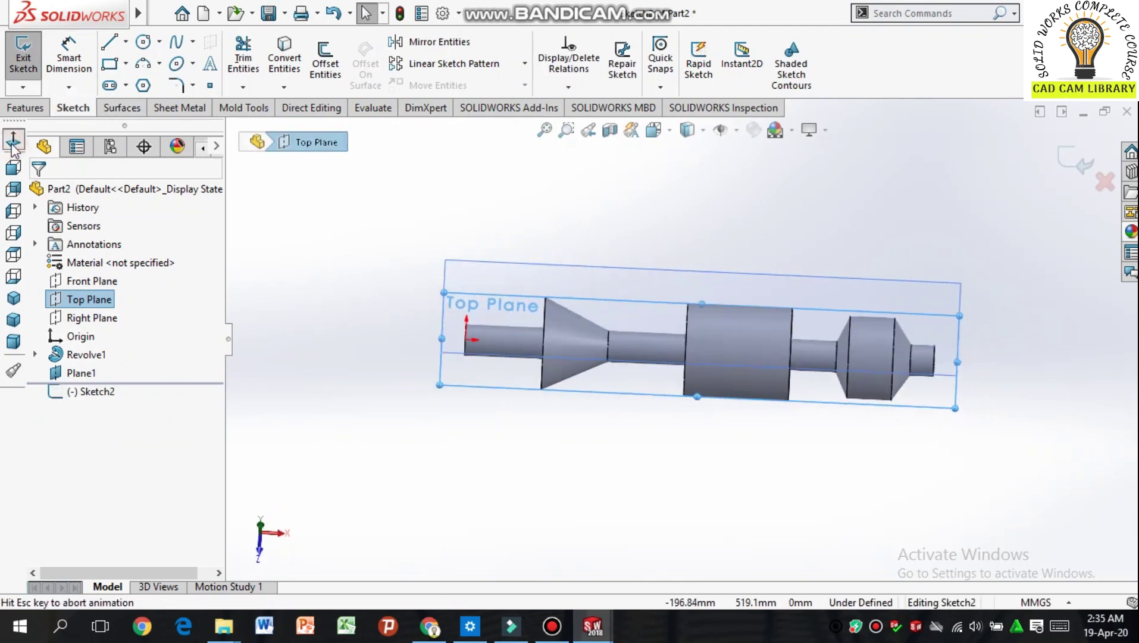
pyautogui.scroll(-5, 914, 345)
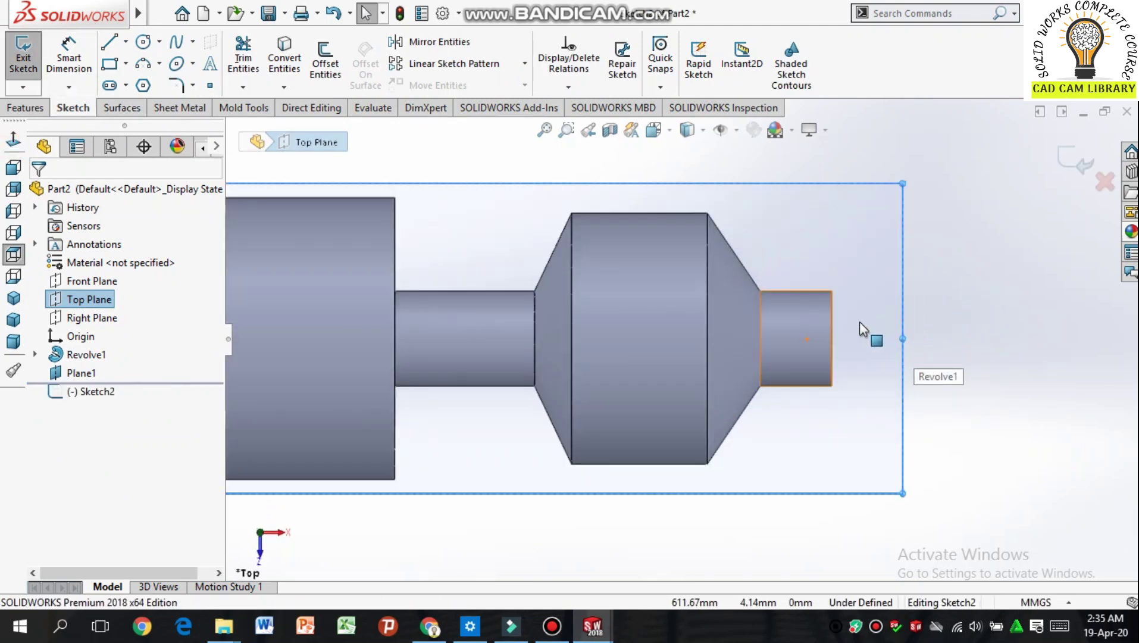
pyautogui.click(126, 43)
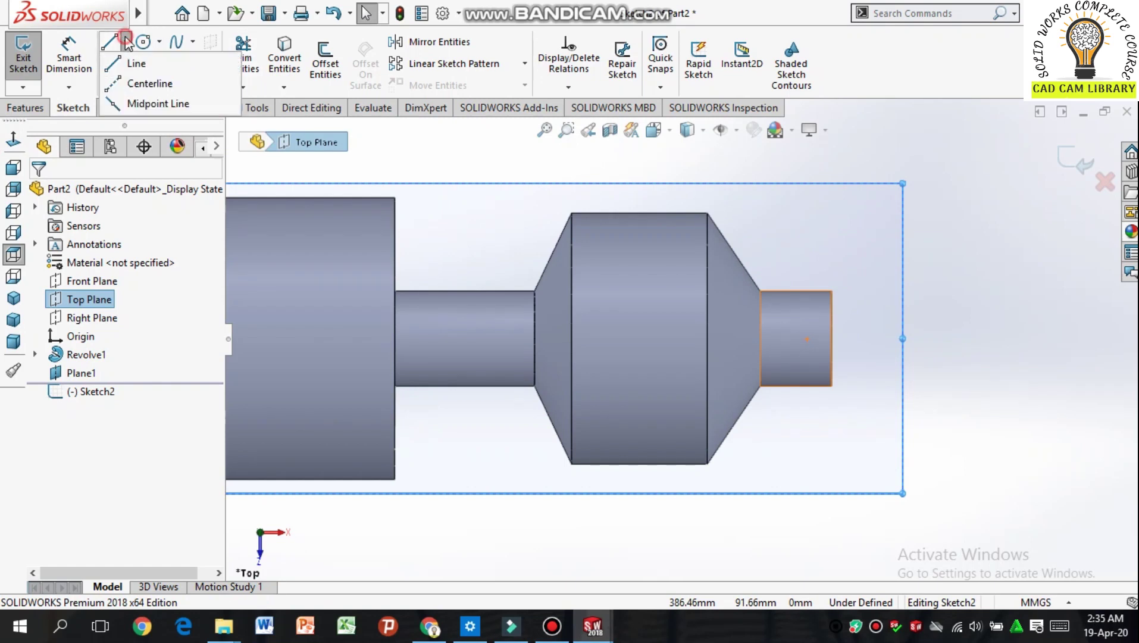
pyautogui.click(128, 84)
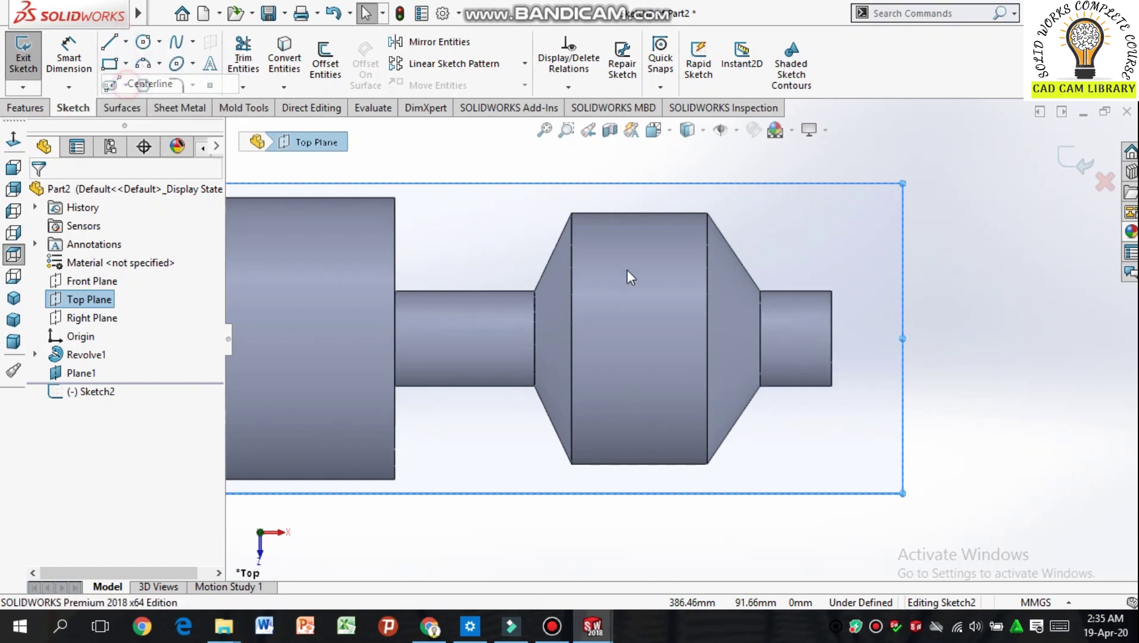
pyautogui.click(831, 339)
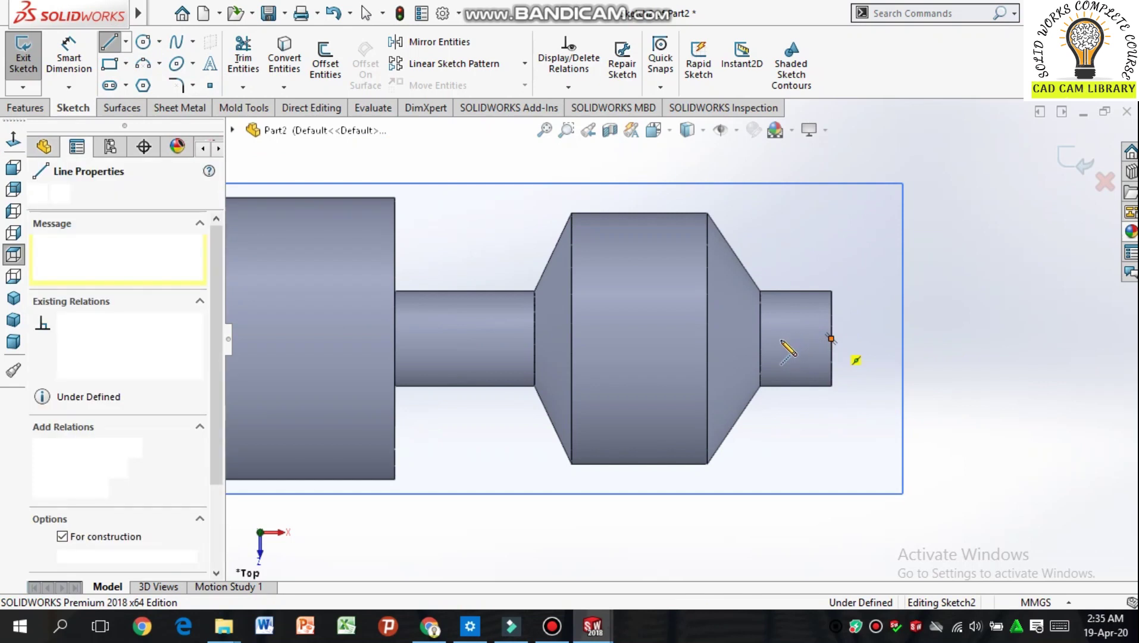
pyautogui.click(768, 339)
pyautogui.rightClick(789, 373)
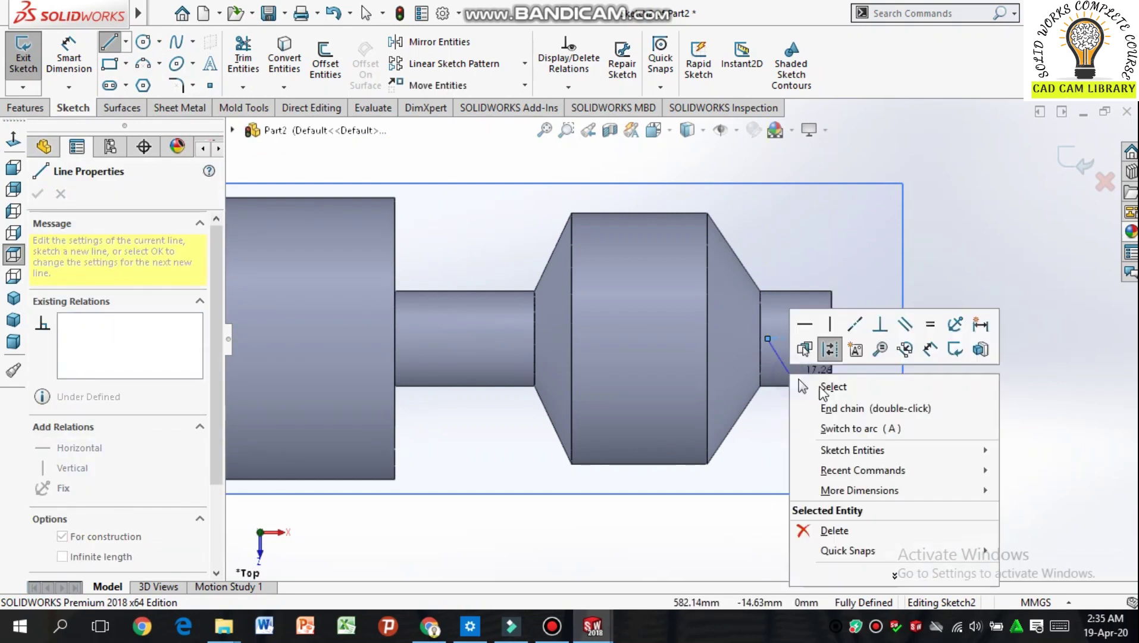
pyautogui.click(822, 385)
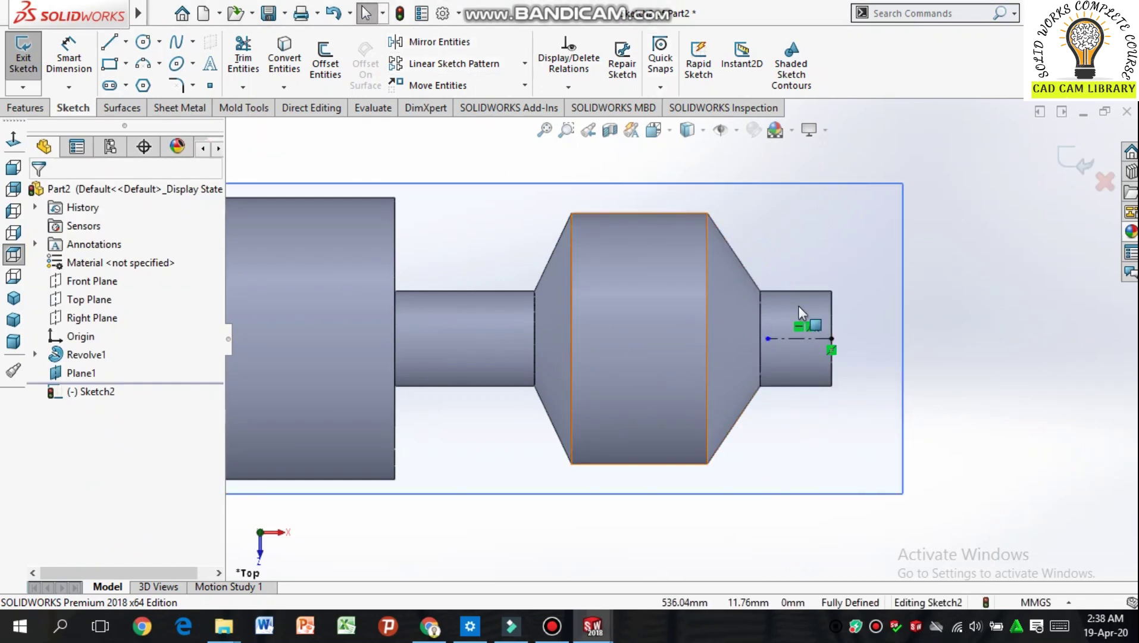
# Step: Sketch a shallow three-point arched spline about 16 mm long, with both ends on the centerline, and slightly adjust its curve
pyautogui.scroll(-3, 798, 305)
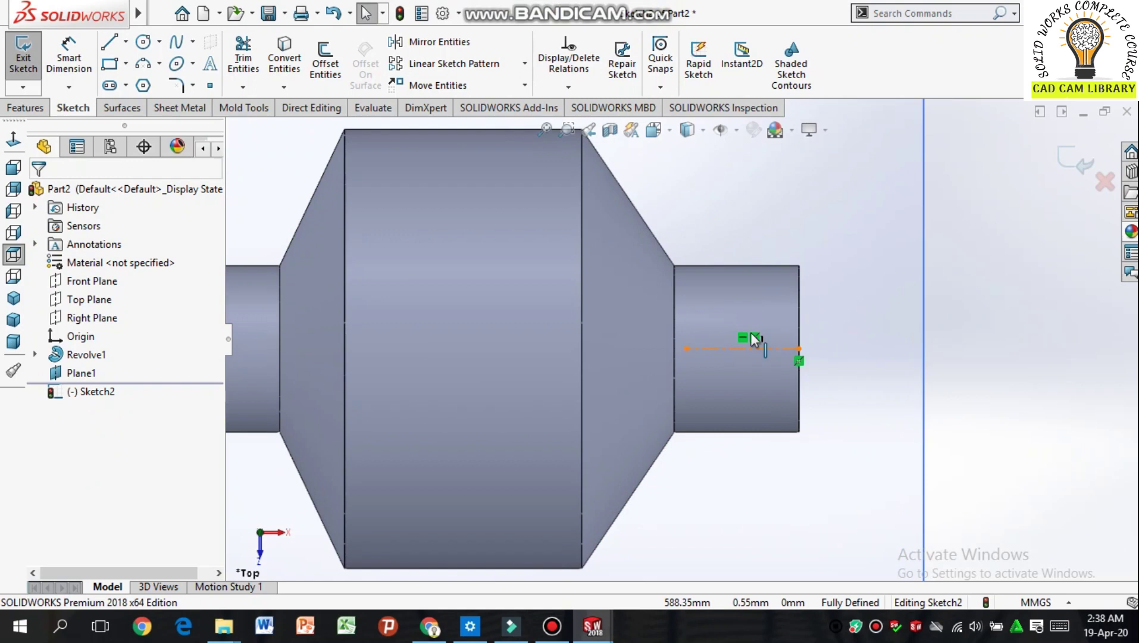
pyautogui.click(174, 44)
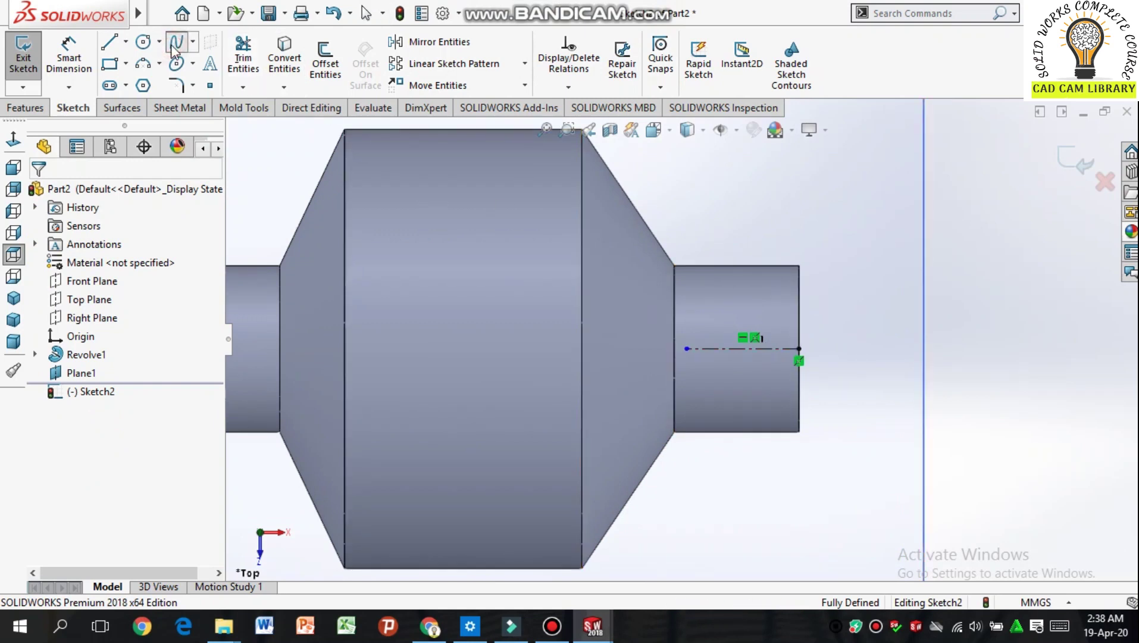
pyautogui.click(713, 348)
pyautogui.click(735, 331)
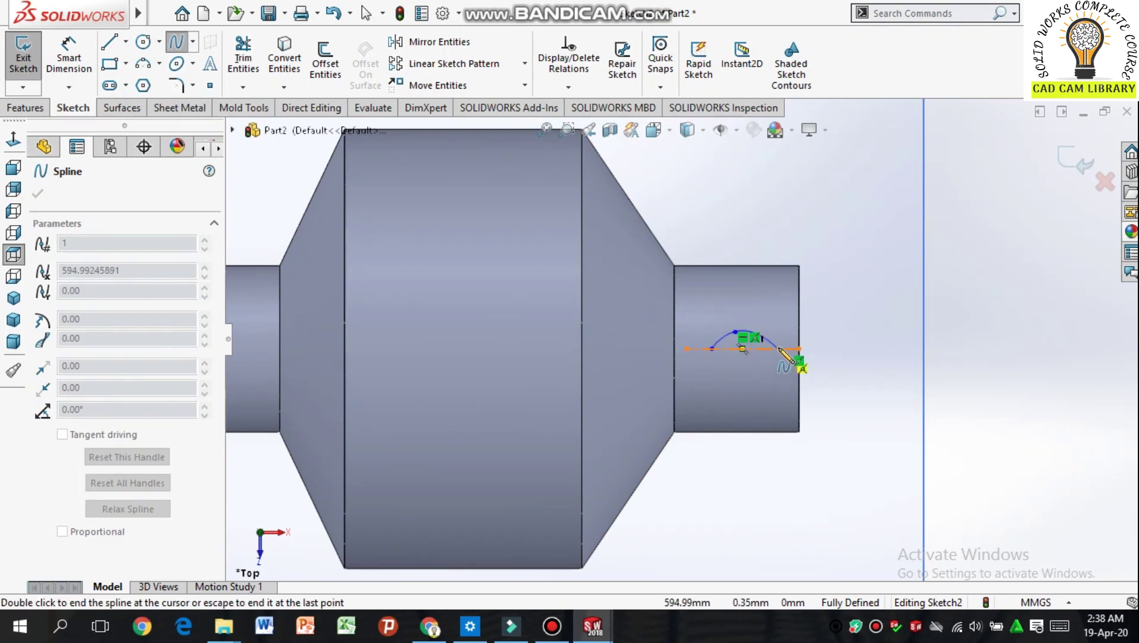
pyautogui.rightClick(756, 390)
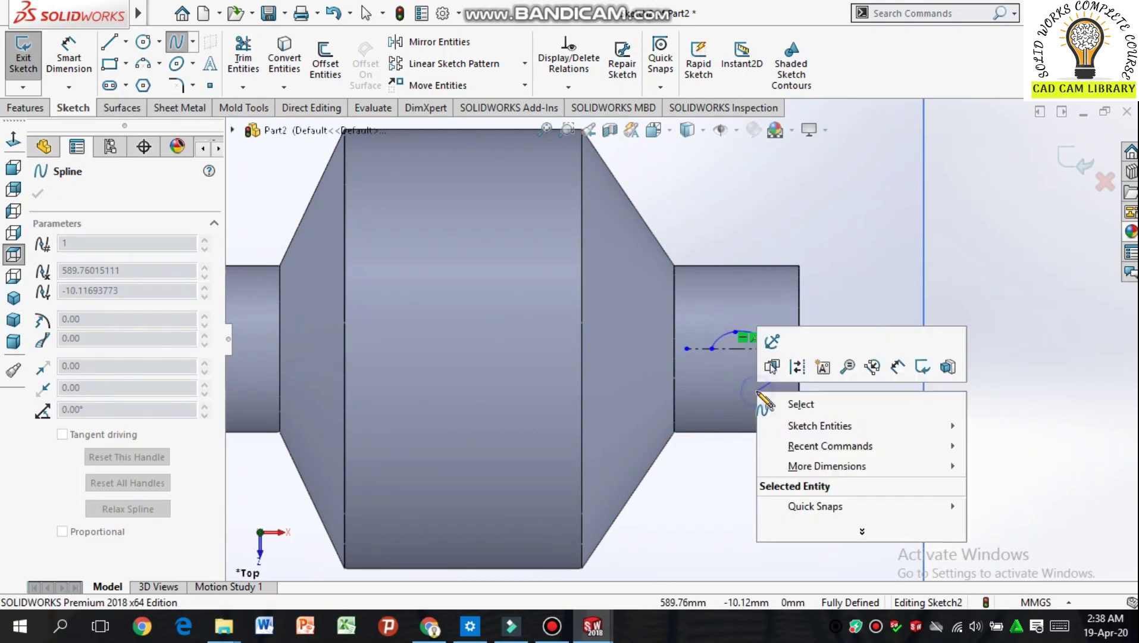
pyautogui.click(791, 407)
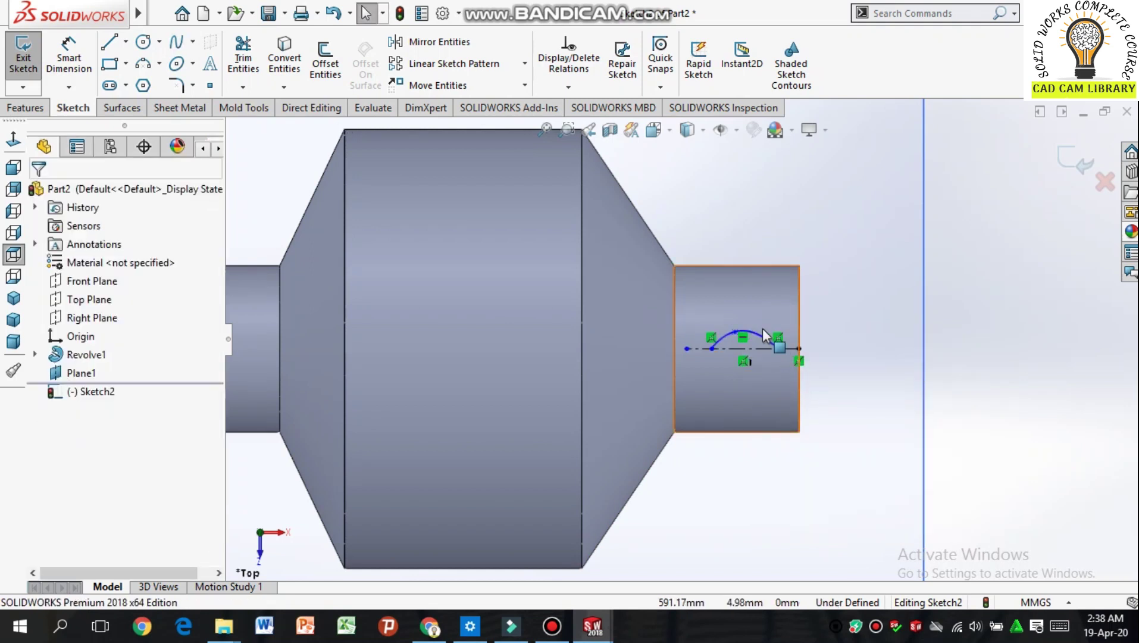
pyautogui.scroll(-2, 762, 327)
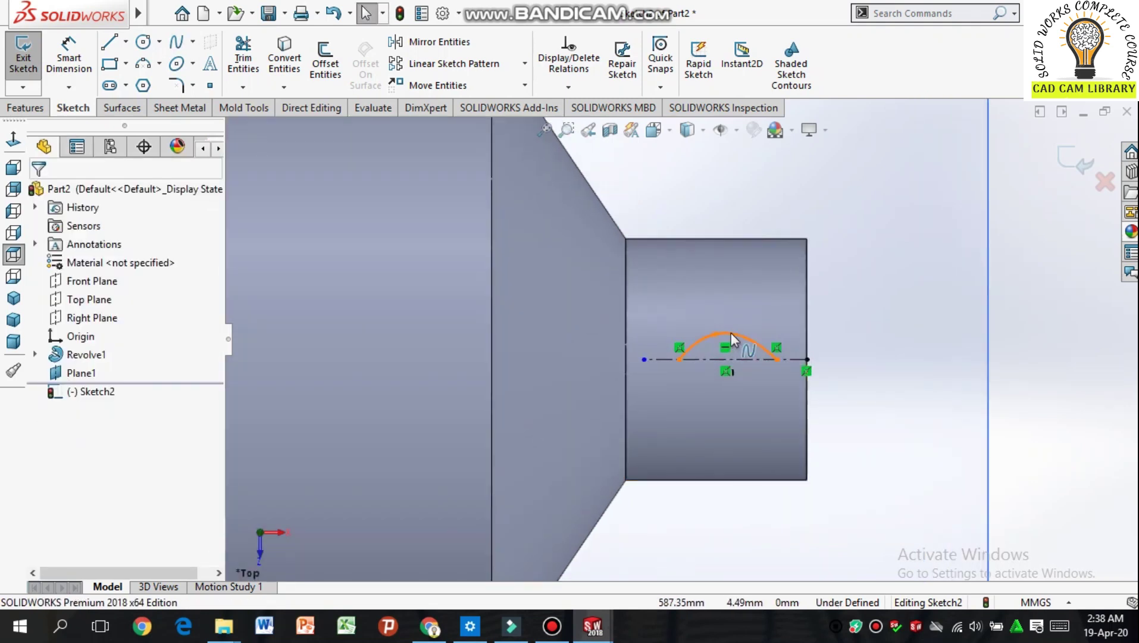
pyautogui.click(731, 341)
pyautogui.moveTo(734, 344); pyautogui.dragTo(733, 336)
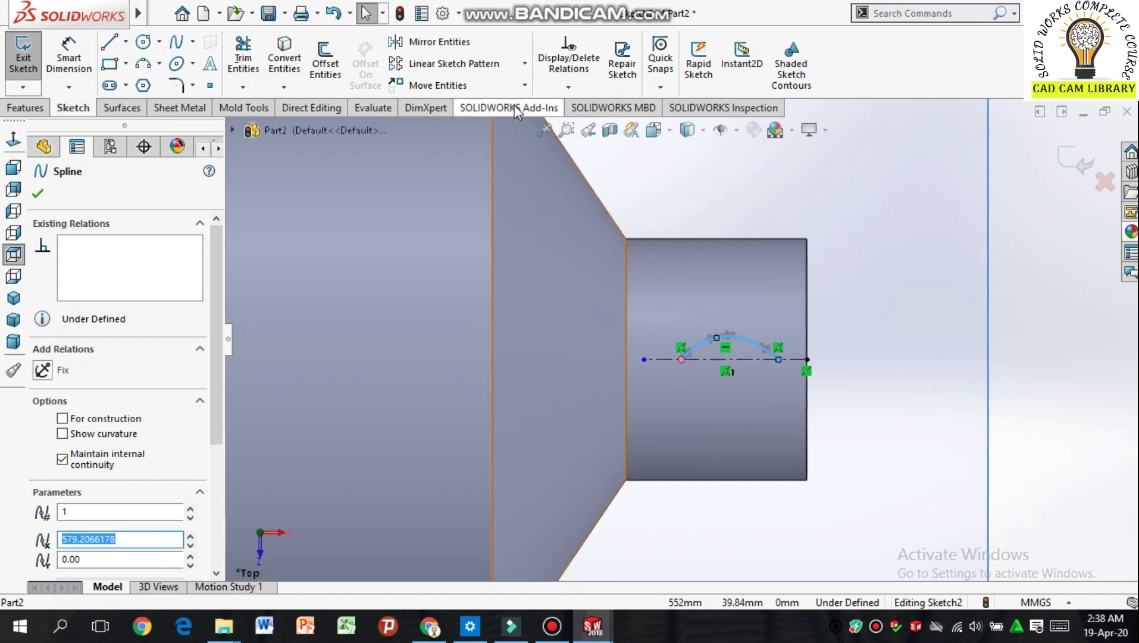
# Step: Mirror the arched spline about the centerline to close the blade-shaped profile, keeping the original
pyautogui.click(457, 39)
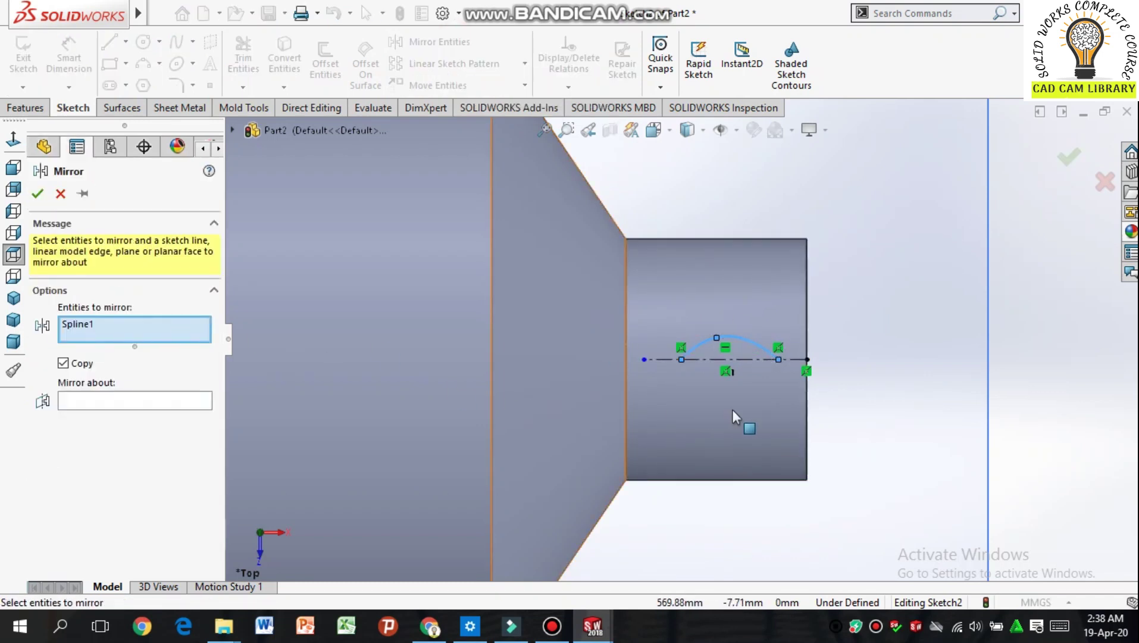
pyautogui.click(103, 399)
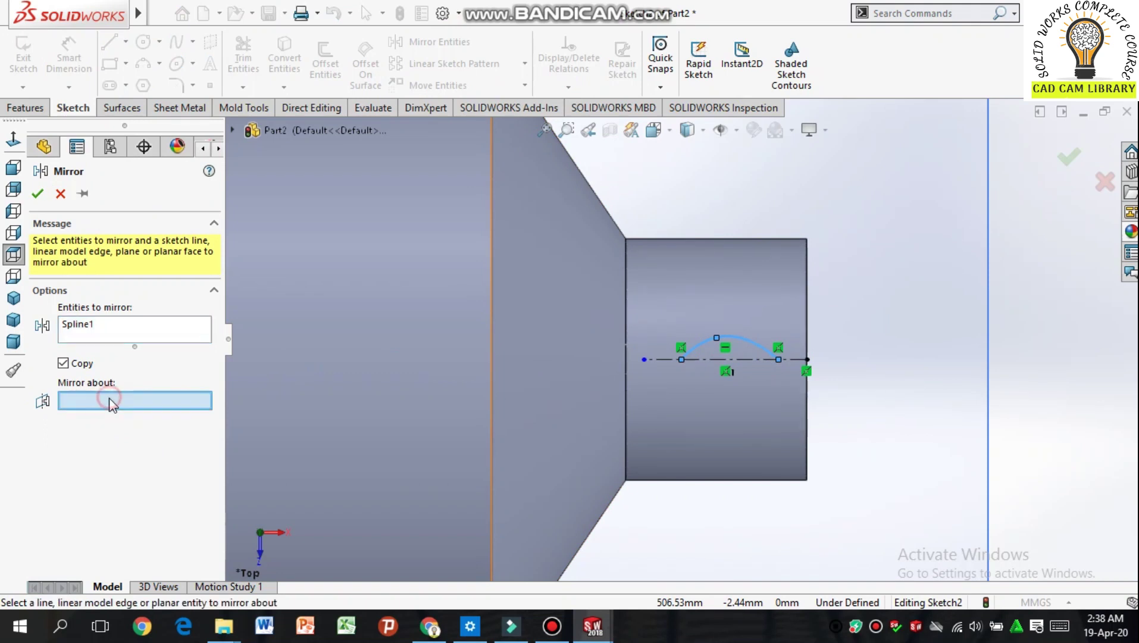
pyautogui.click(729, 359)
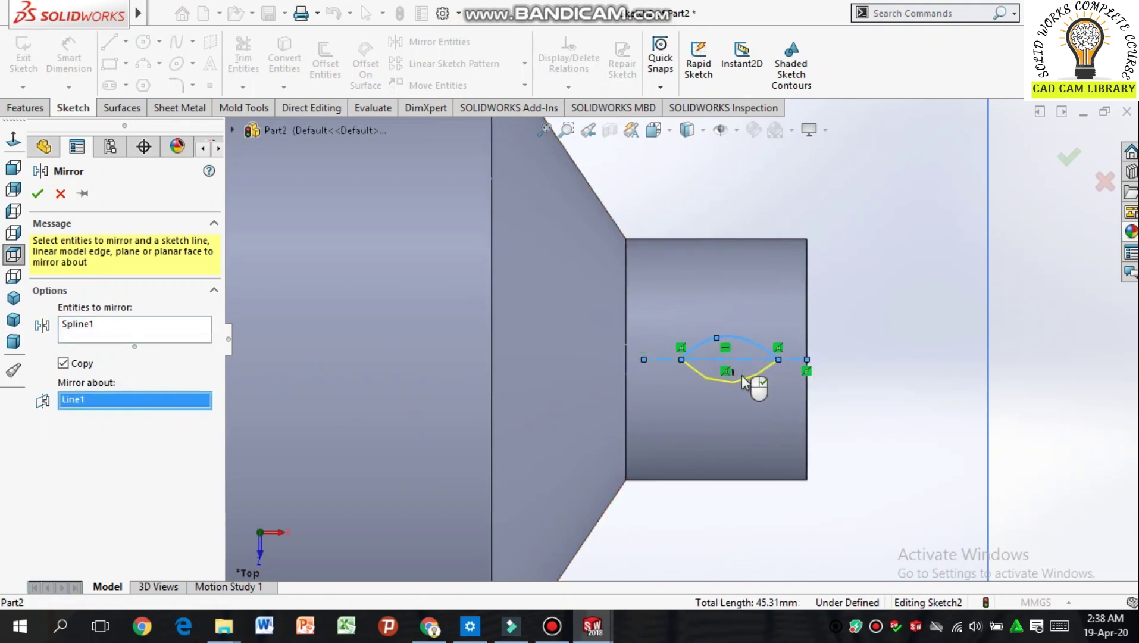
pyautogui.click(35, 195)
# Step: Dimension the distance between the middle points of the two mirrored splines as 2 mm
pyautogui.scroll(-2, 740, 348)
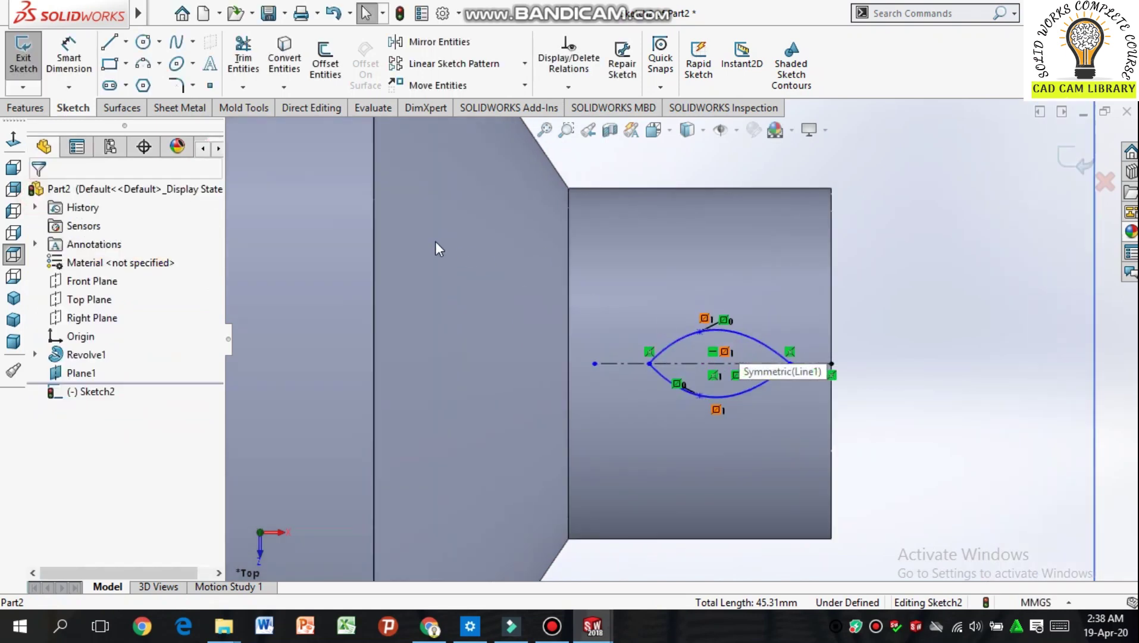
pyautogui.click(69, 58)
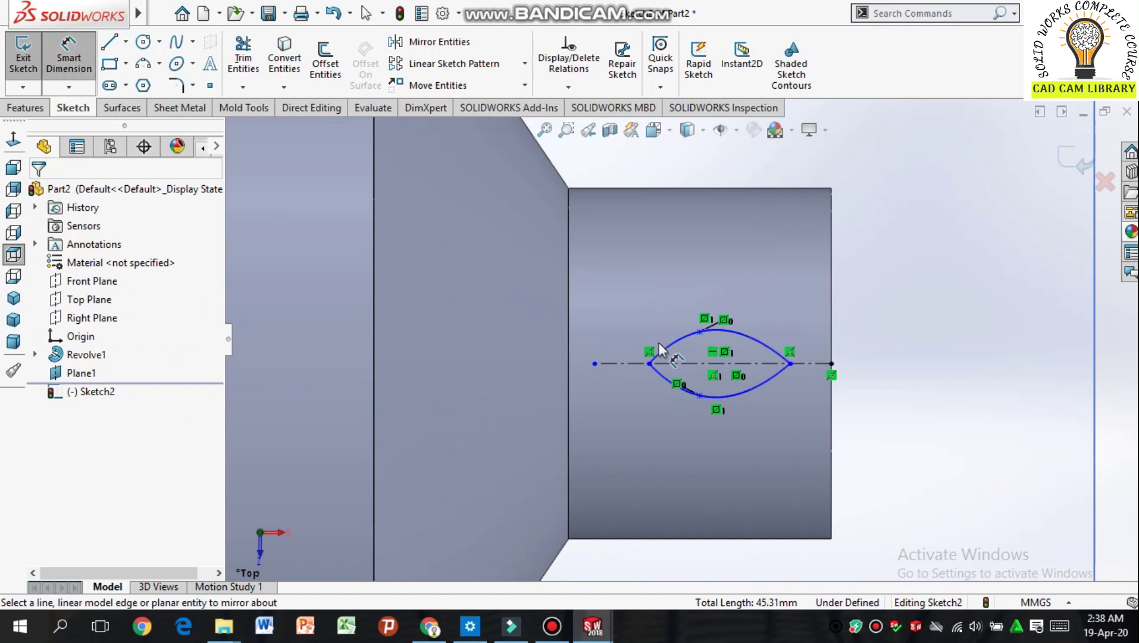
pyautogui.click(700, 332)
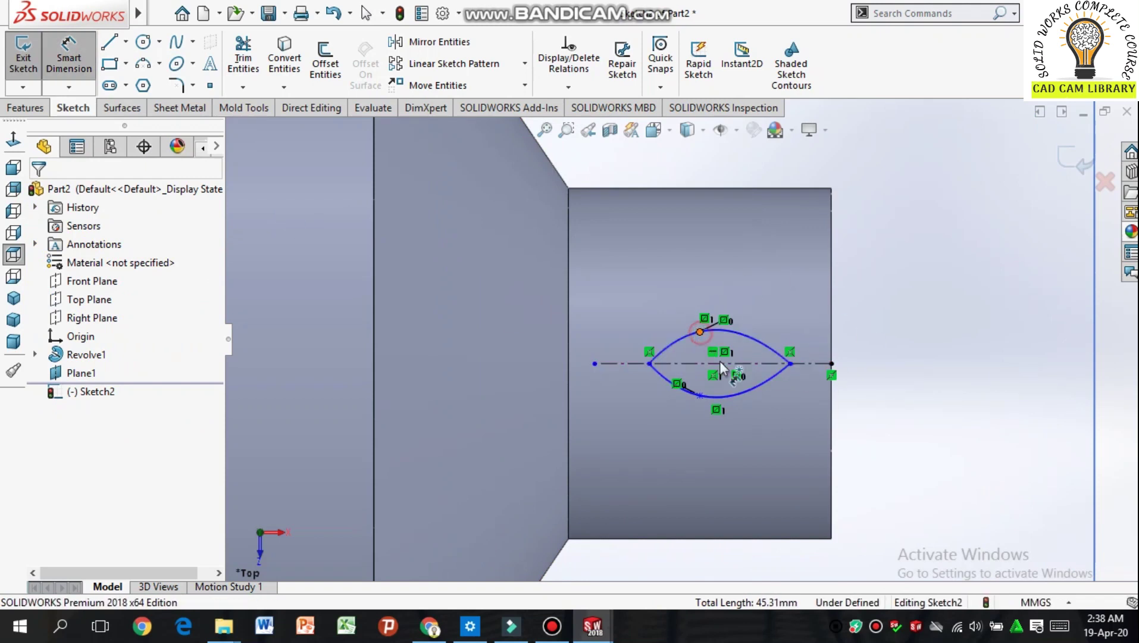
pyautogui.click(700, 395)
pyautogui.click(874, 372)
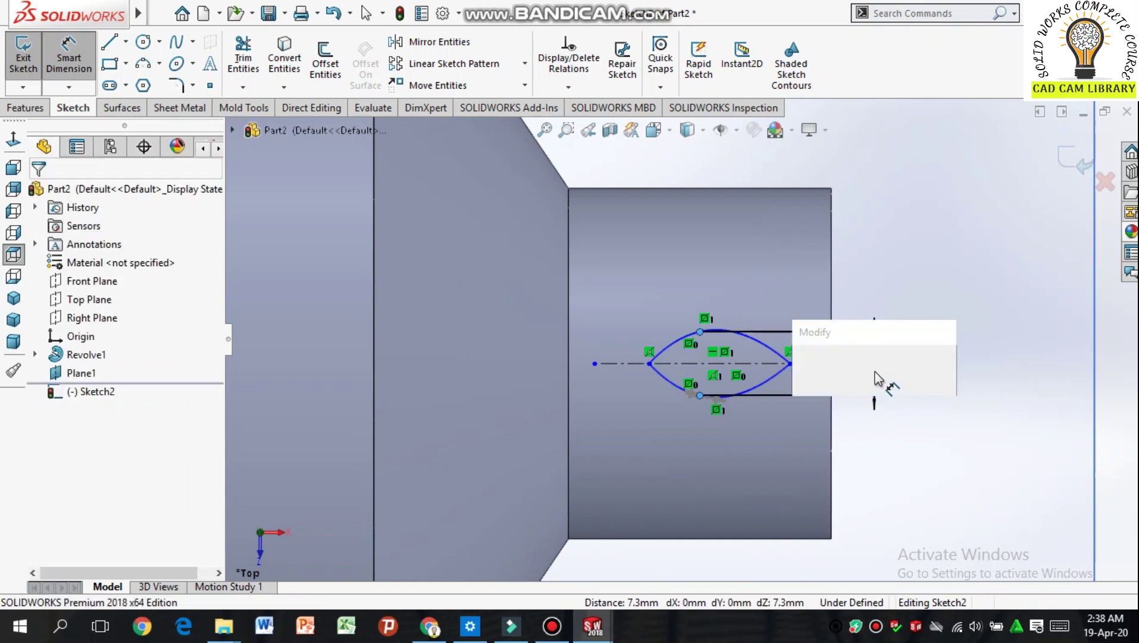
pyautogui.write('2')
pyautogui.press('Return')
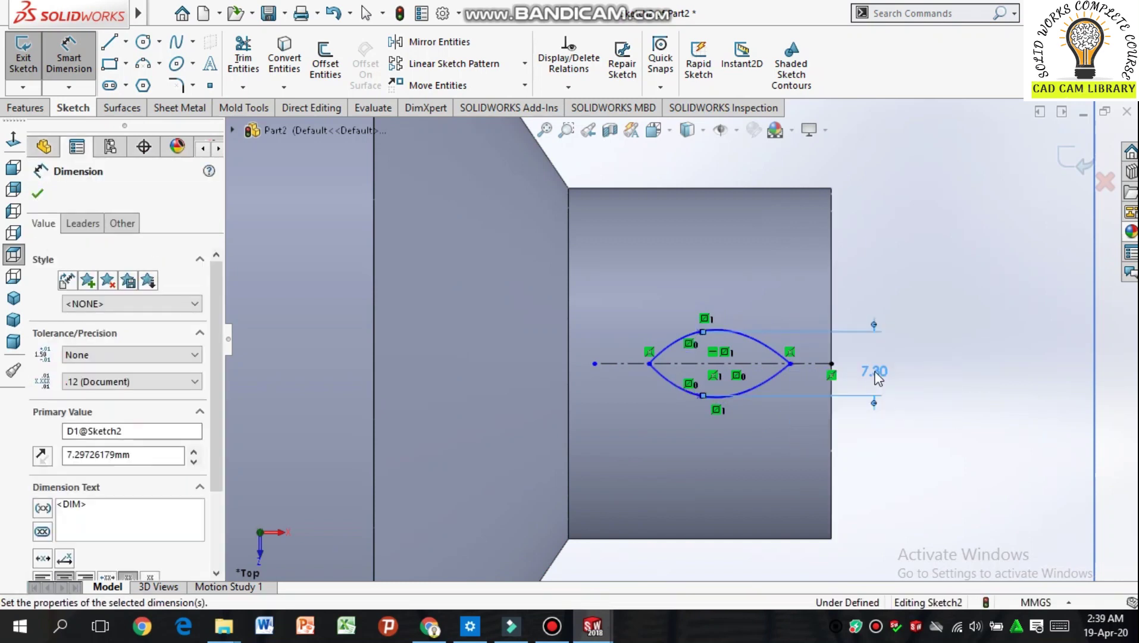
pyautogui.scroll(-3, 762, 381)
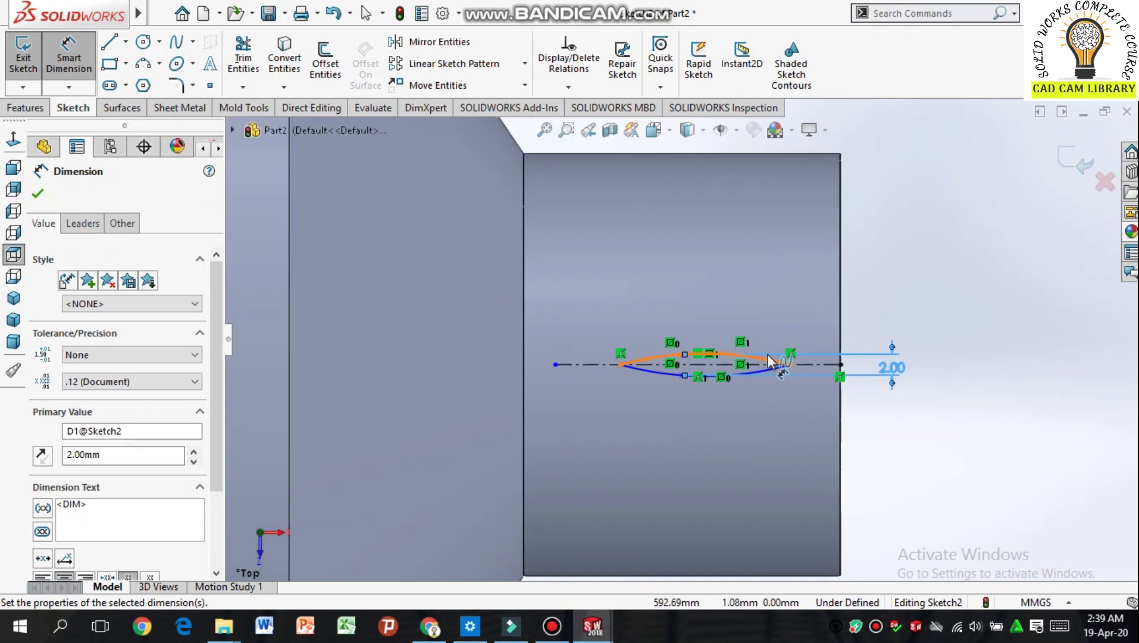
pyautogui.scroll(1, 732, 410)
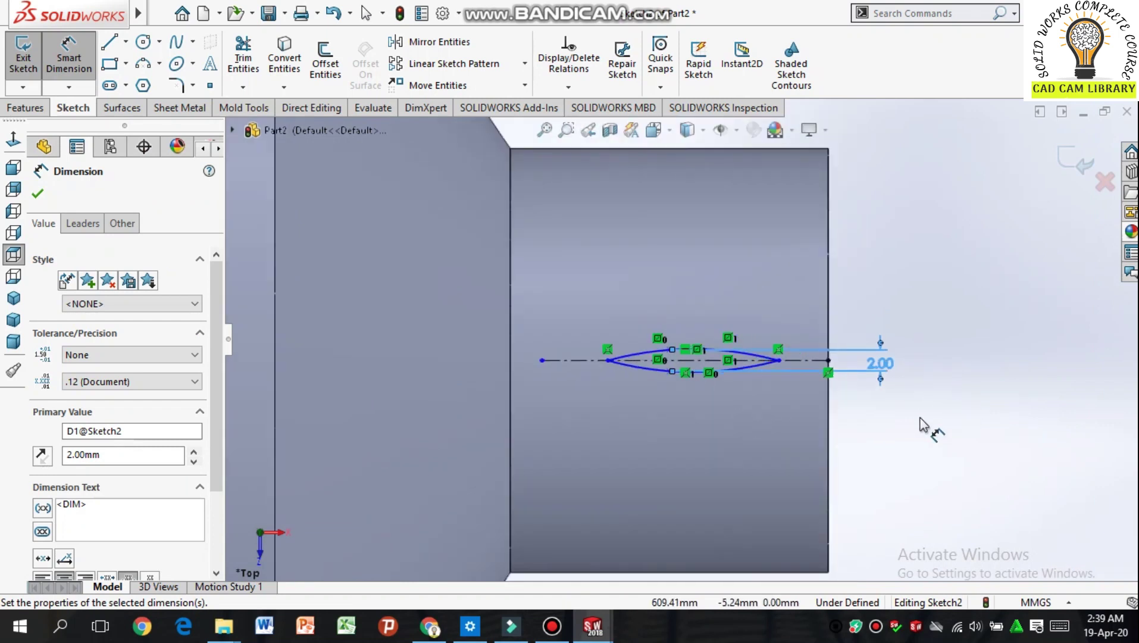
# Step: Finish the 2 mm dimensioning, exit the blade profile sketch, and start a new sketch on Plane1 viewed face-on
pyautogui.click(39, 194)
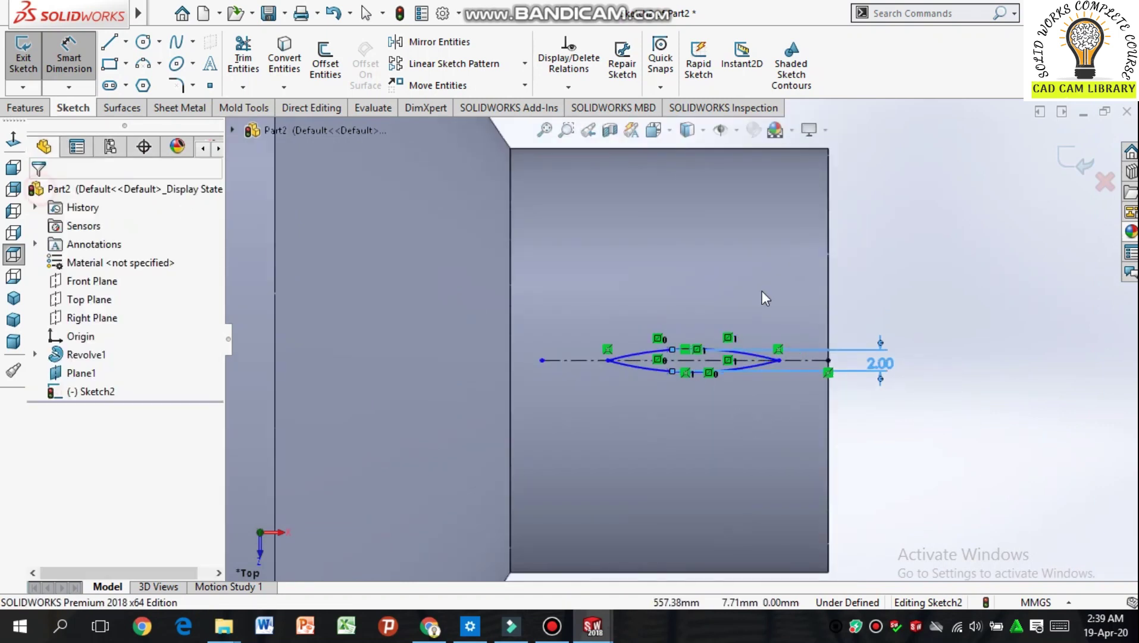
pyautogui.press('Escape')
pyautogui.click(1070, 160)
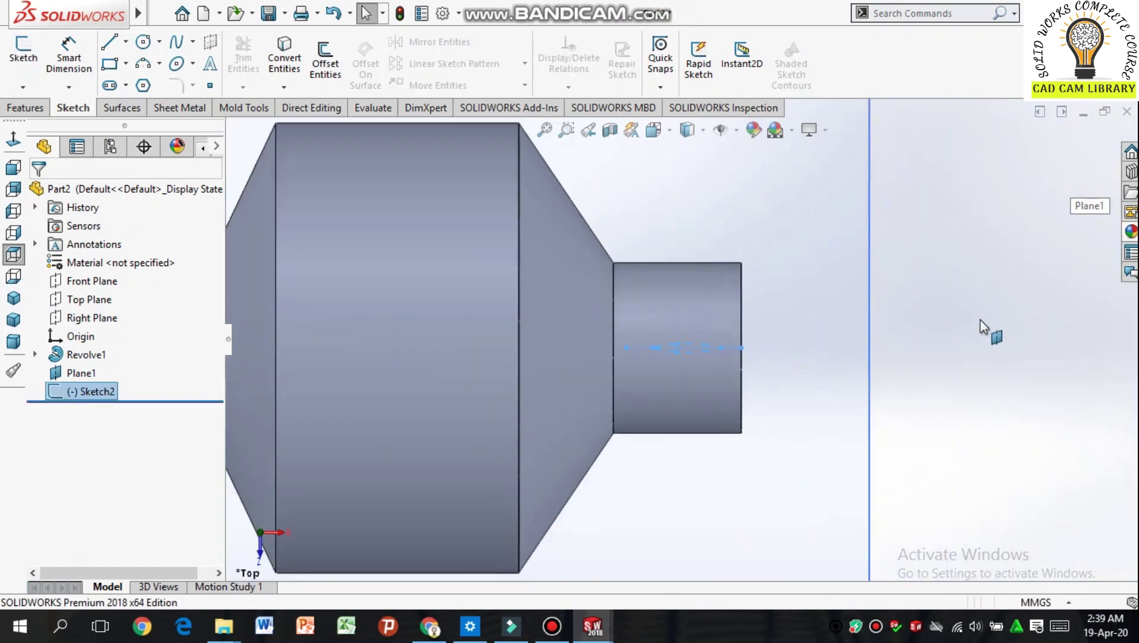
pyautogui.moveTo(1027, 310); pyautogui.dragTo(986, 381, button='middle')
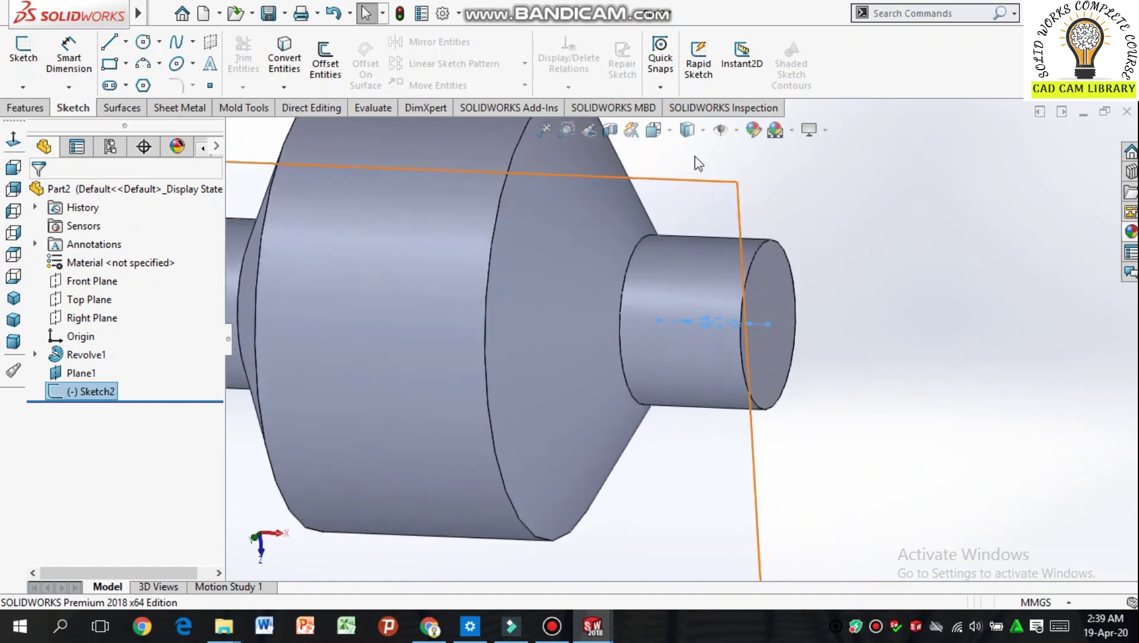
pyautogui.click(690, 184)
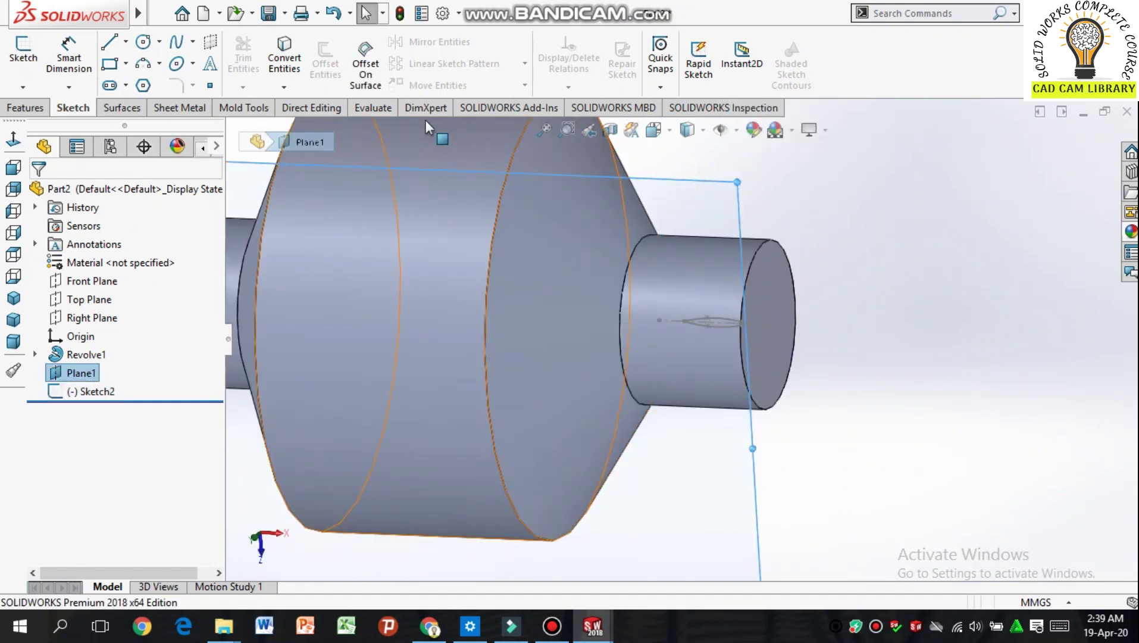
pyautogui.click(23, 50)
pyautogui.click(14, 143)
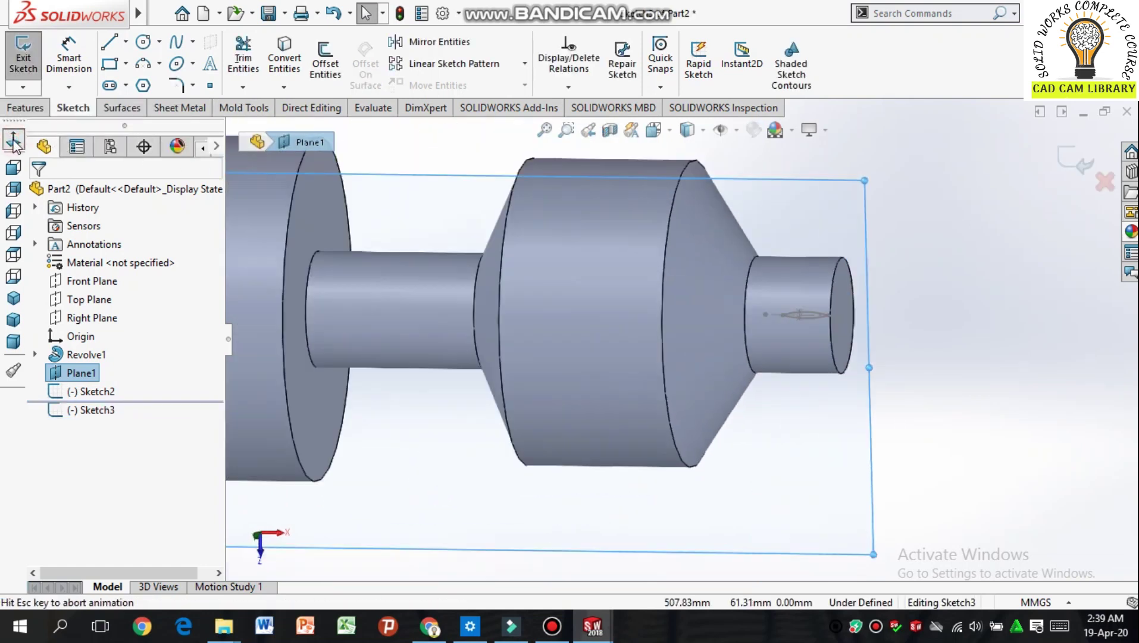
# Step: Sketch a three-point curved spline about 12 mm tall across the first blade profile, with its middle point on that profile's centerline
pyautogui.scroll(-3, 899, 327)
pyautogui.scroll(-6, 893, 309)
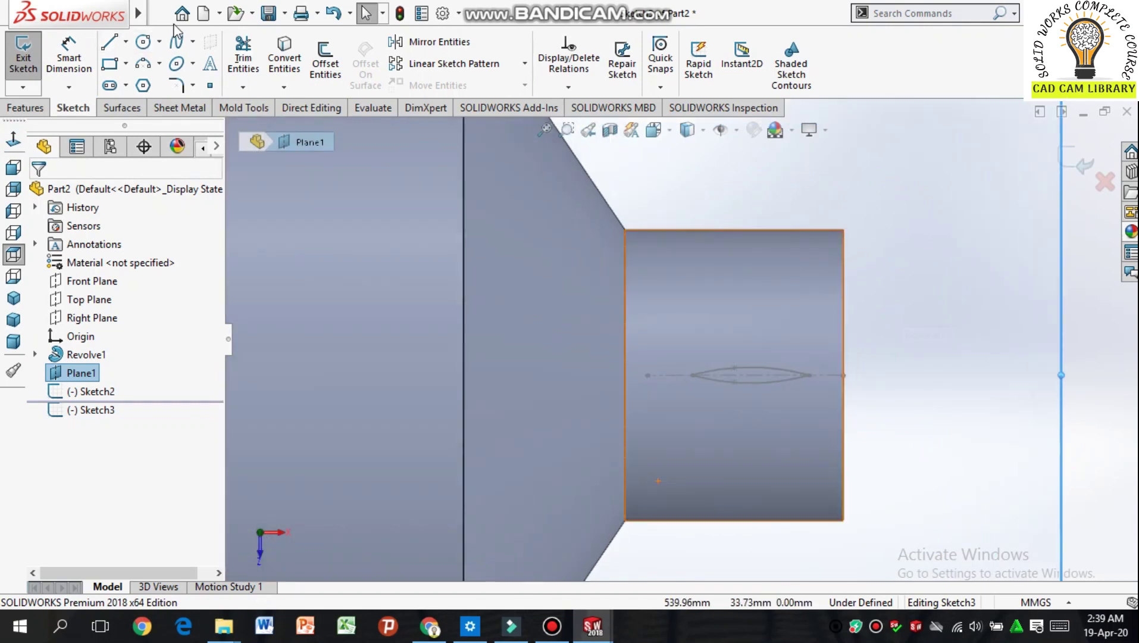
pyautogui.click(177, 41)
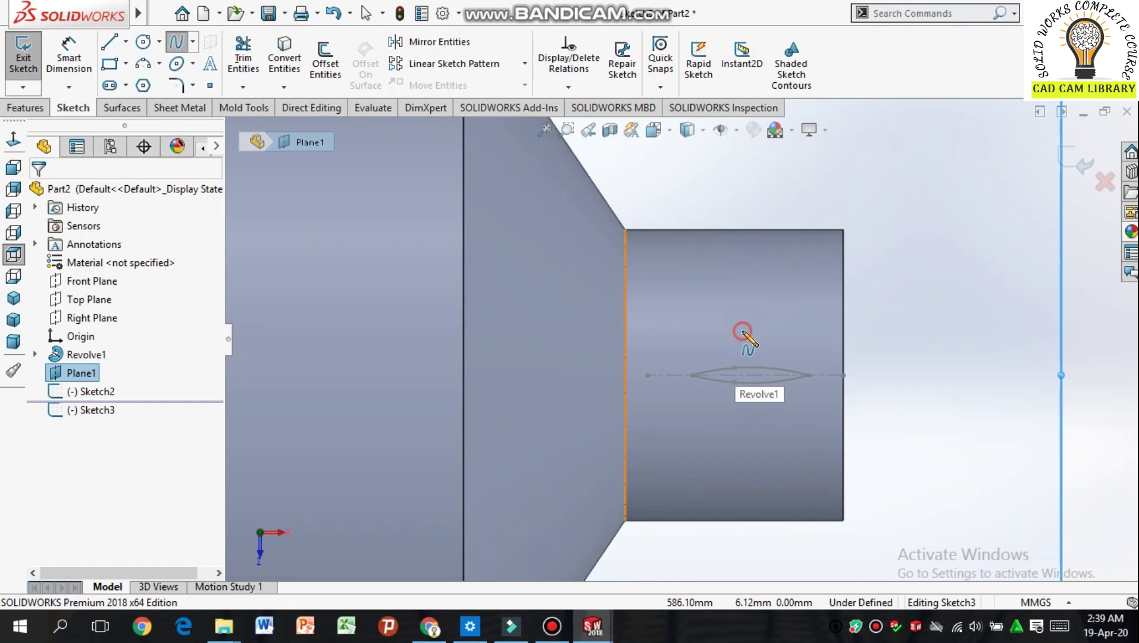
pyautogui.click(736, 368)
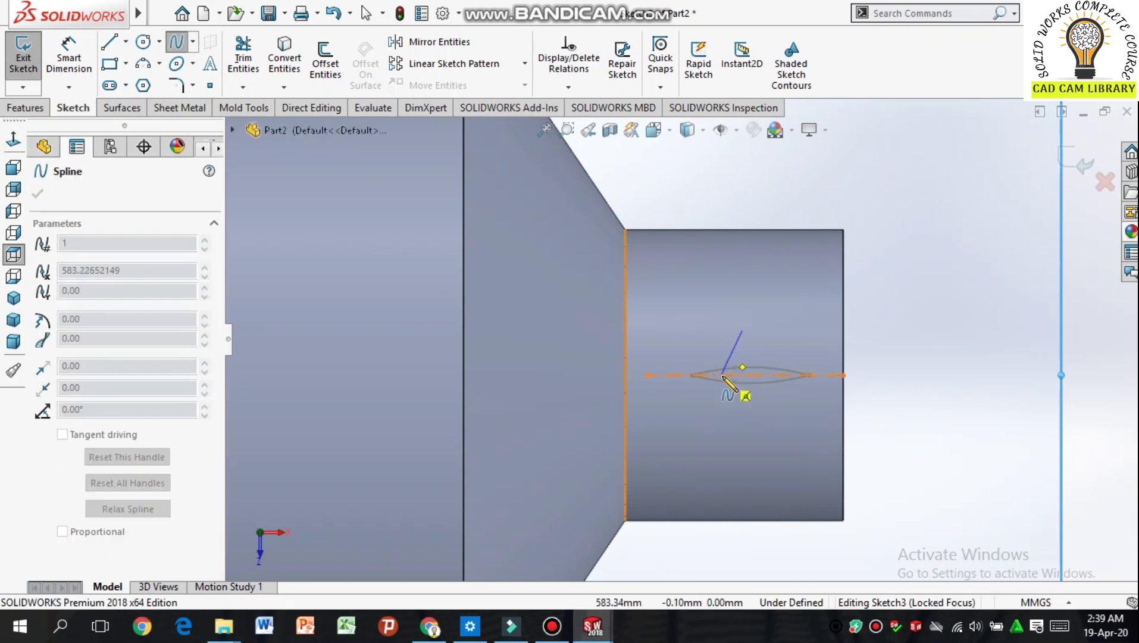
pyautogui.click(723, 375)
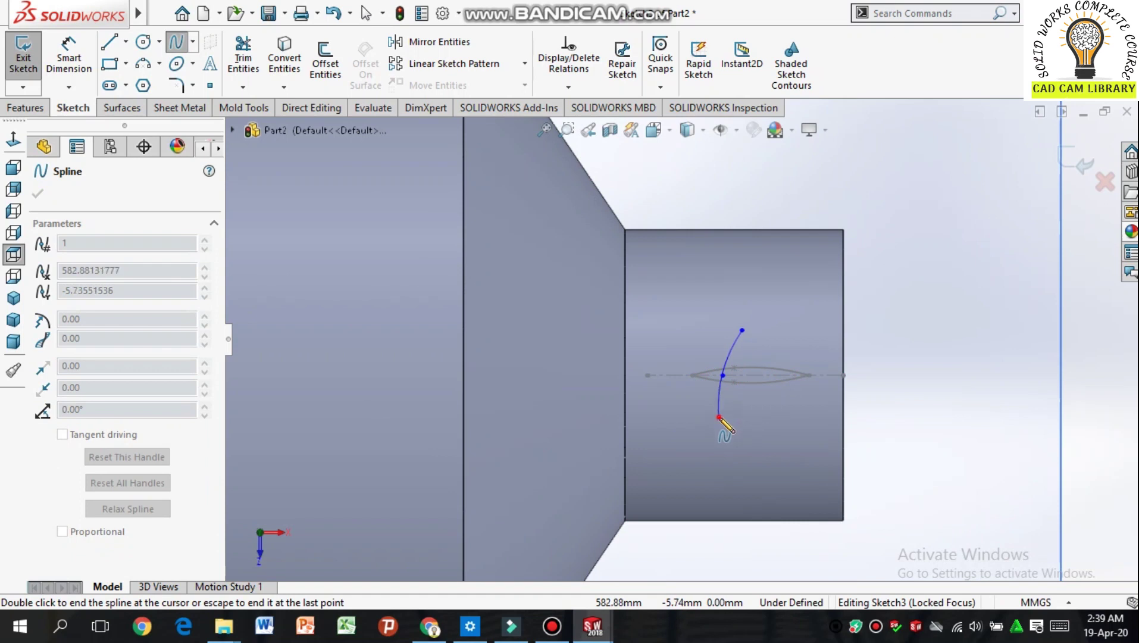
pyautogui.click(719, 416)
pyautogui.rightClick(722, 422)
pyautogui.click(738, 424)
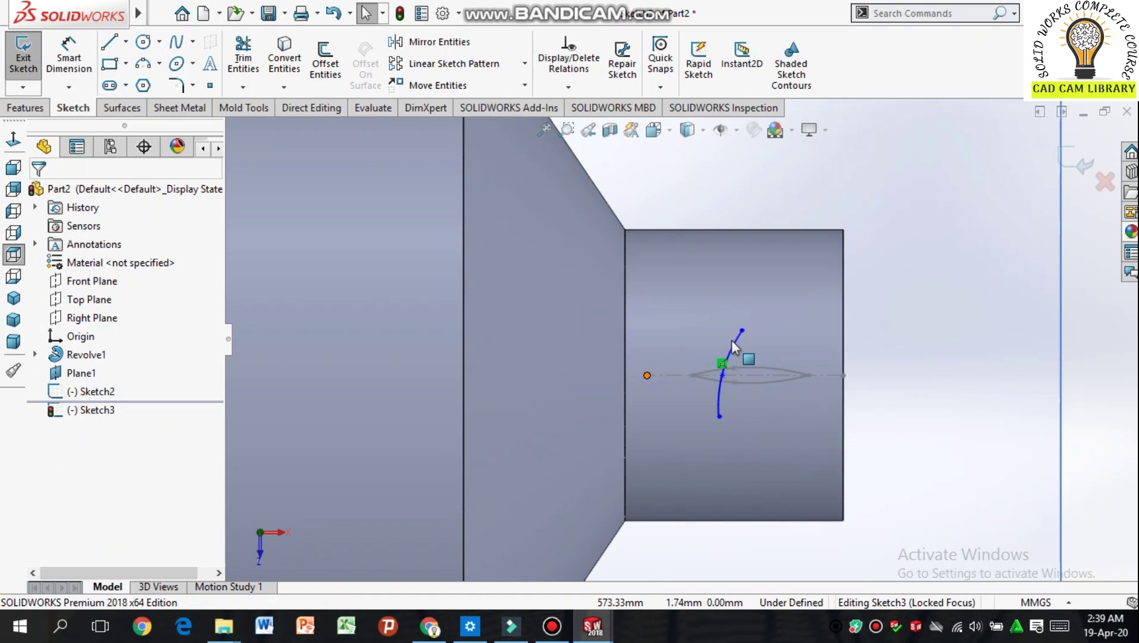
# Step: Begin a second spline at the upper end of the curved spline
pyautogui.click(172, 44)
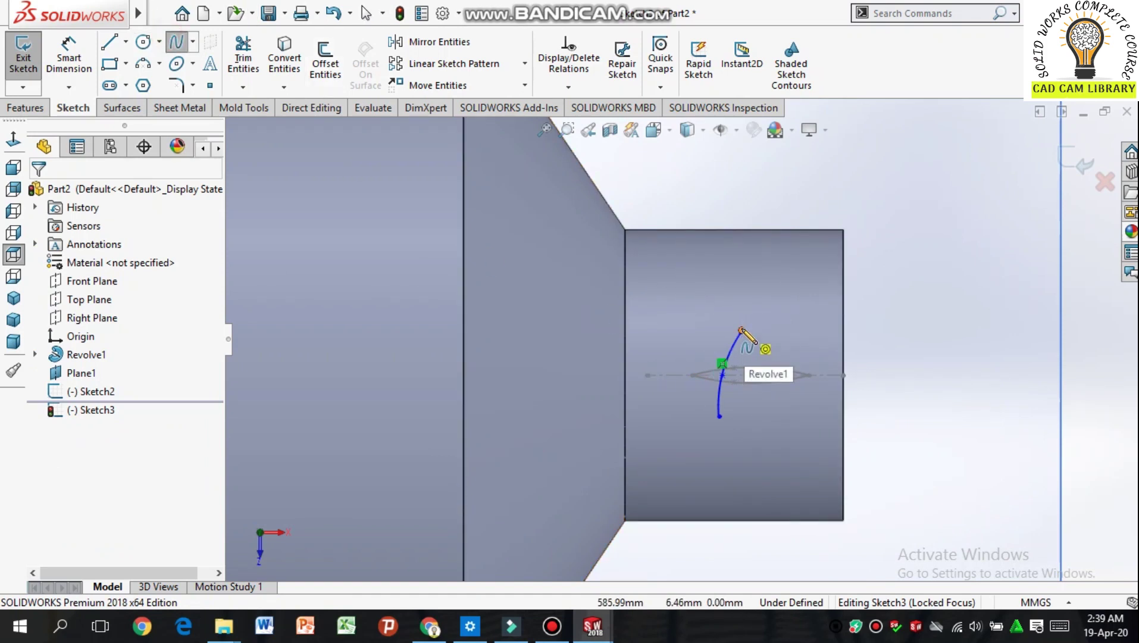
# Step: Finish the second three-point spline through the centerline and back to the first spline's lower end, closing the tilted blade profile
pyautogui.click(740, 373)
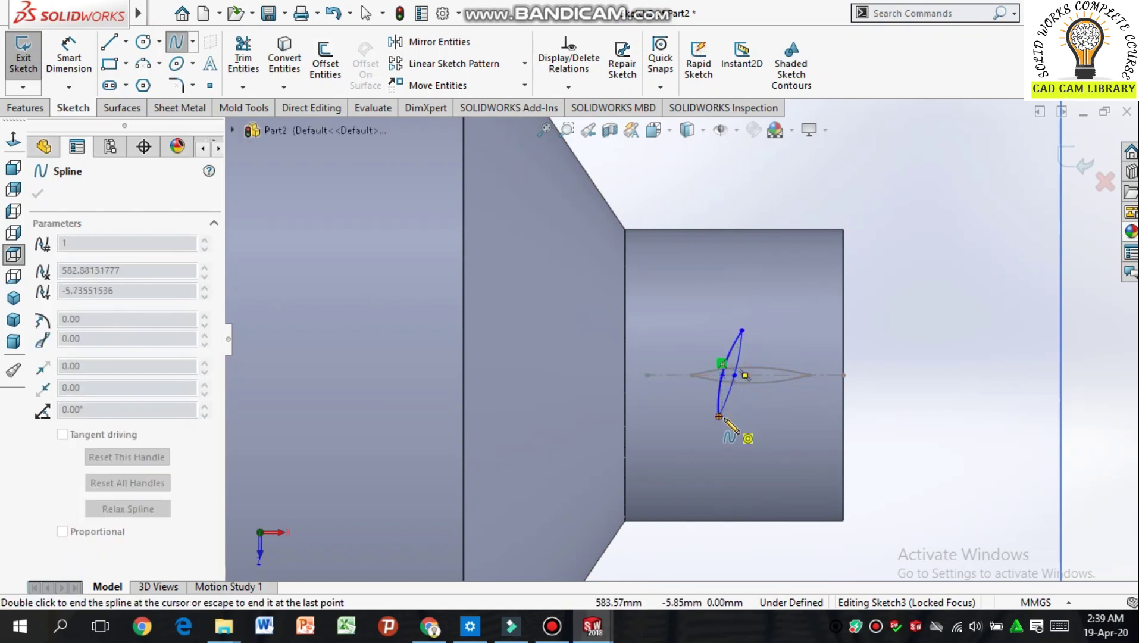
pyautogui.rightClick(752, 456)
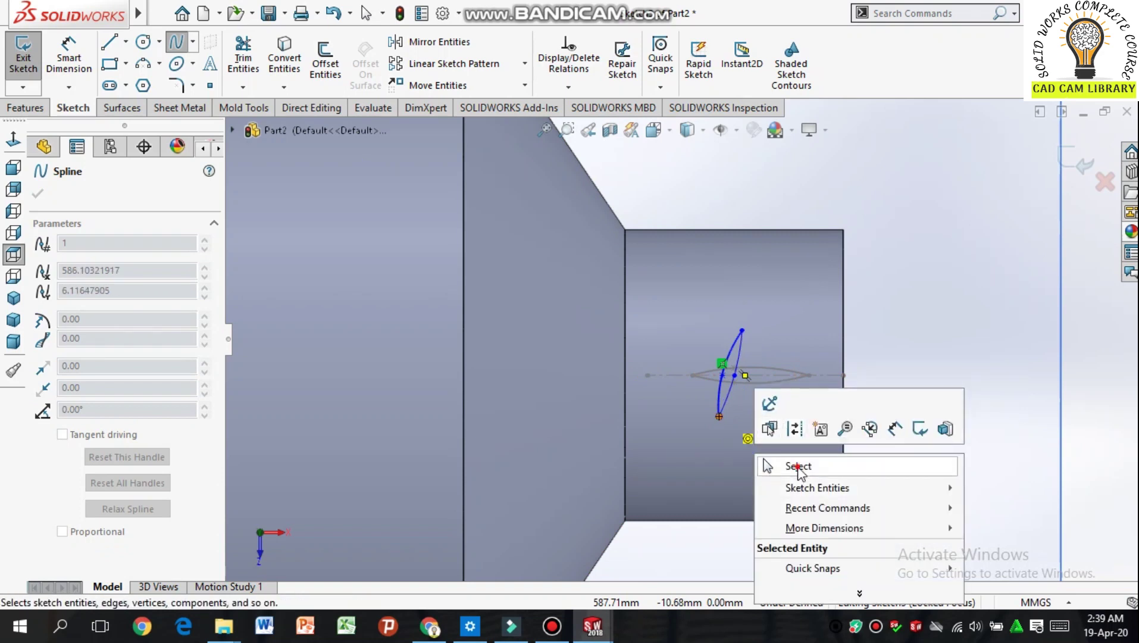
pyautogui.click(797, 466)
pyautogui.scroll(-3, 709, 354)
pyautogui.scroll(-2, 812, 392)
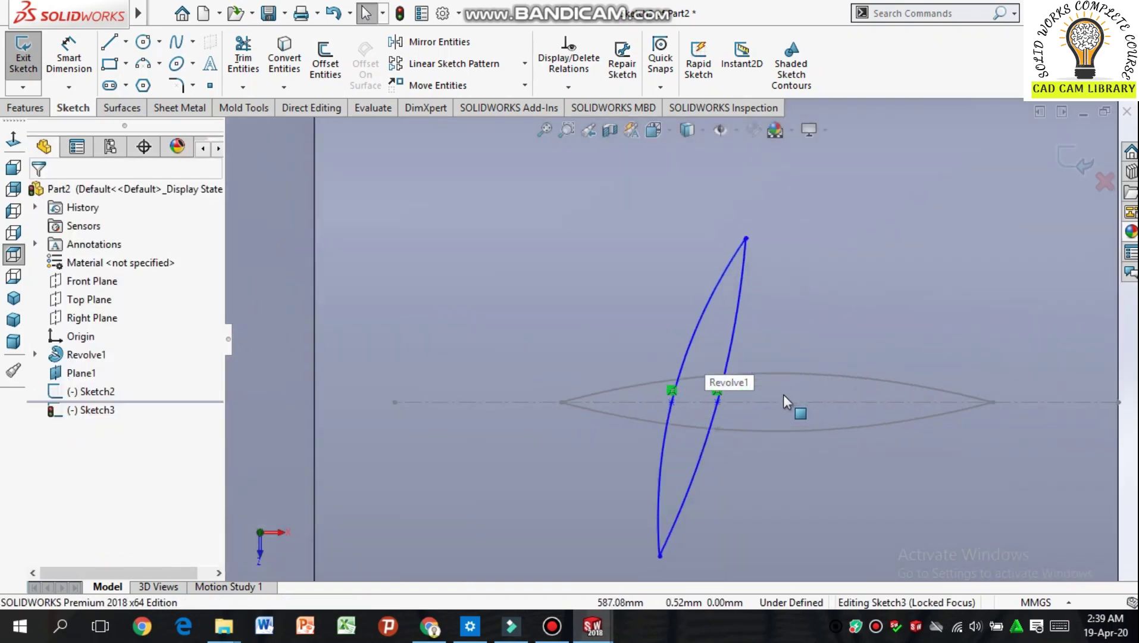
# Step: Shift the two splines' middle points along the centerline to about X 583.31 mm and 584.84 mm, and exit the sketch
pyautogui.click(672, 402)
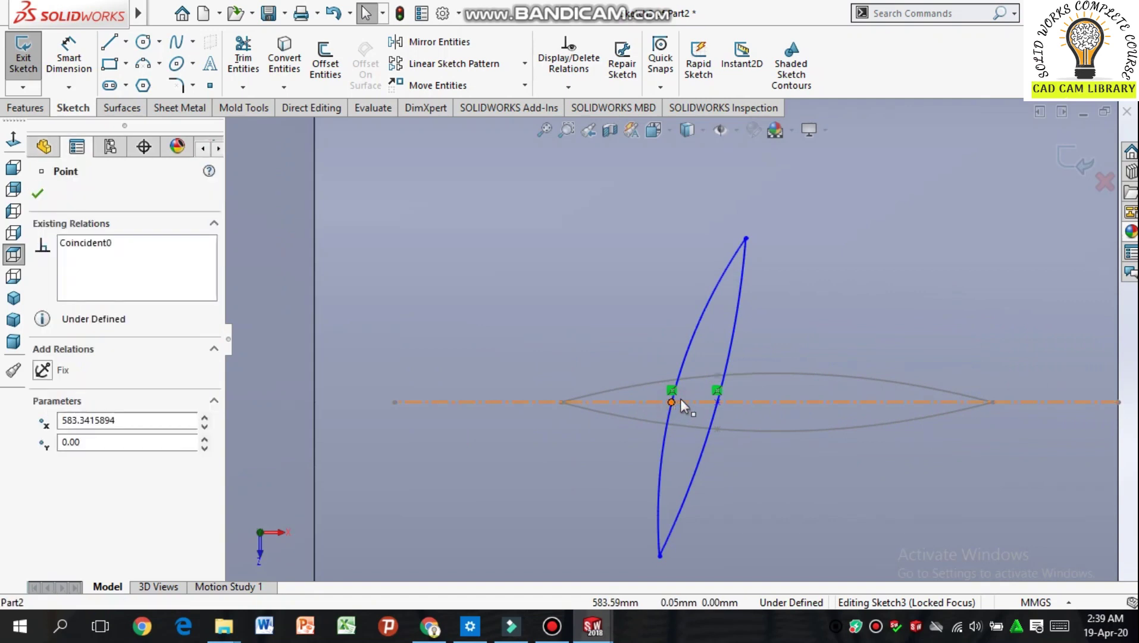
pyautogui.moveTo(681, 400); pyautogui.dragTo(683, 390)
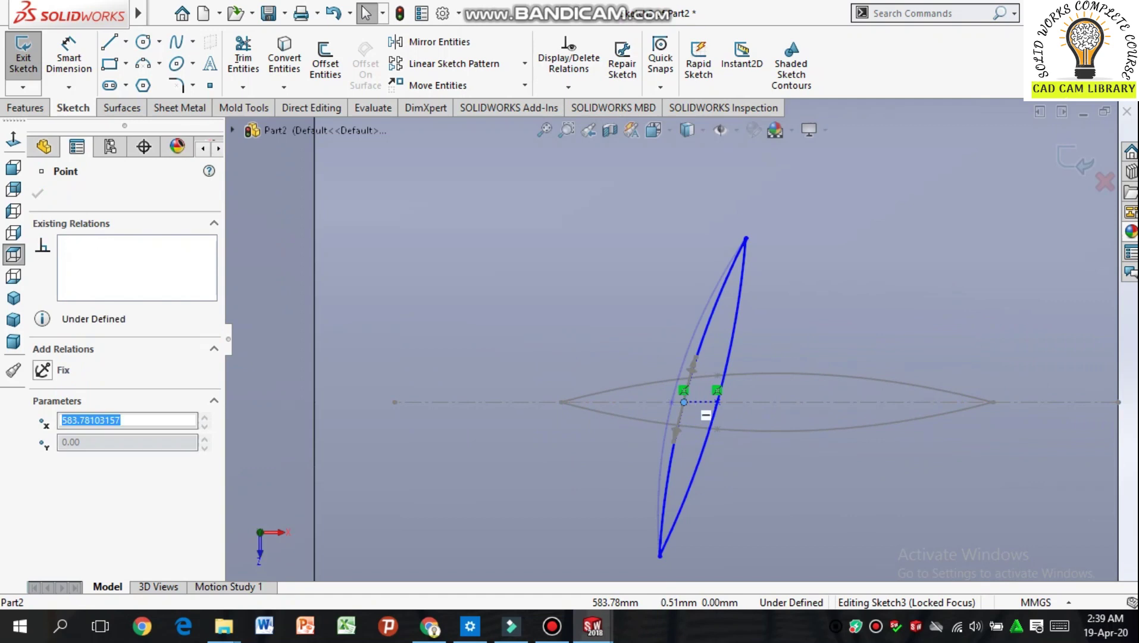
pyautogui.click(718, 401)
pyautogui.moveTo(719, 401); pyautogui.dragTo(713, 427)
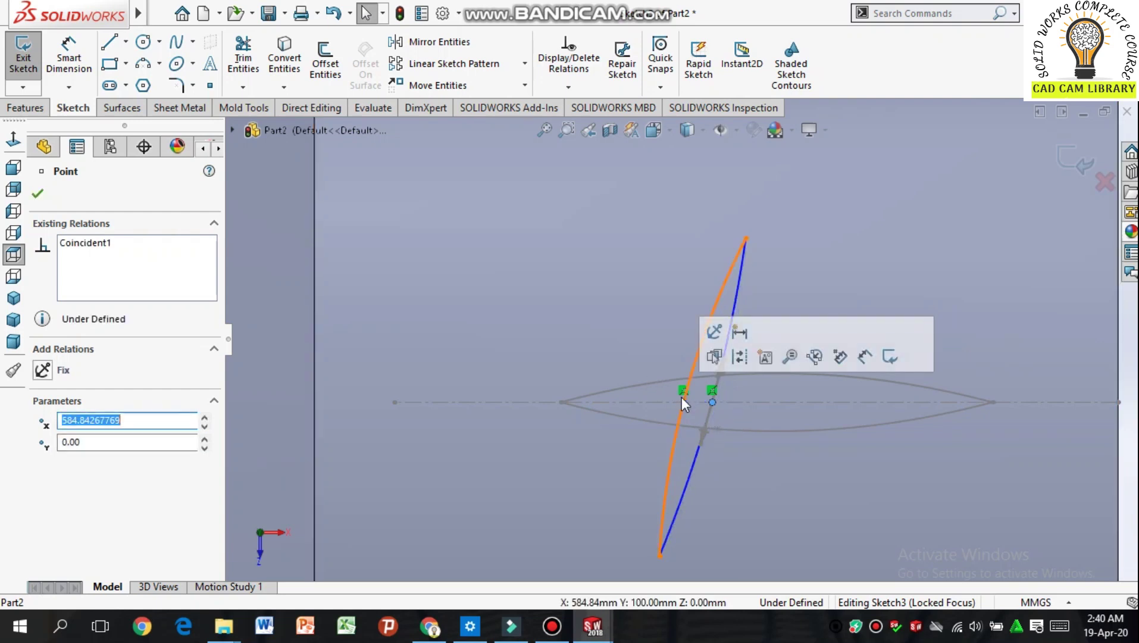
pyautogui.click(687, 403)
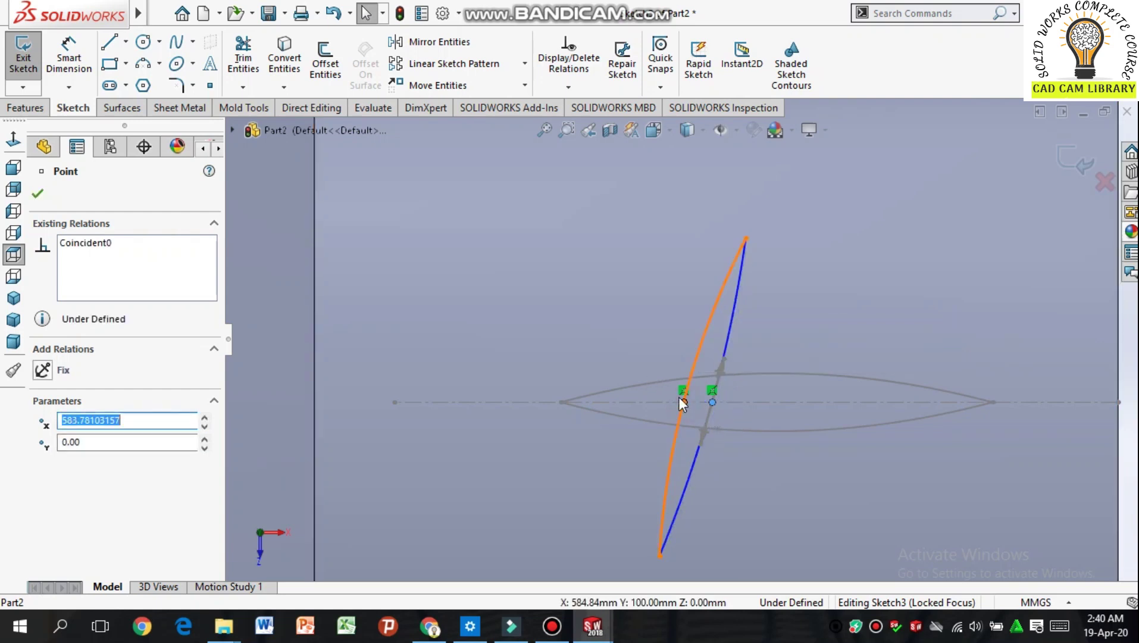
pyautogui.moveTo(674, 399); pyautogui.dragTo(670, 396)
pyautogui.press('f')
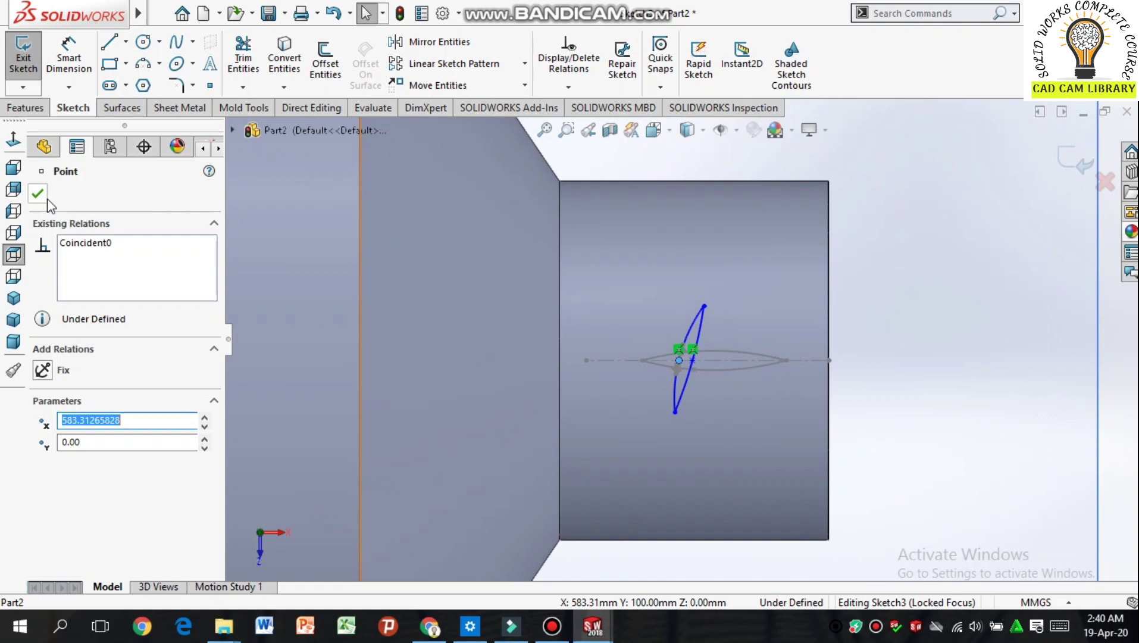
pyautogui.click(38, 194)
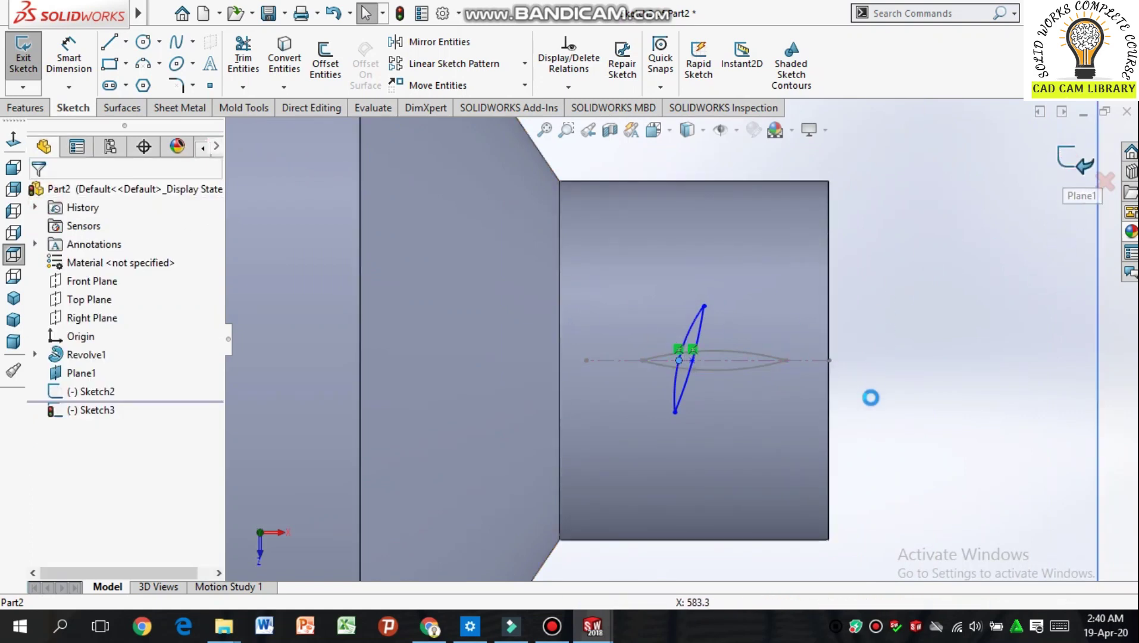
pyautogui.hotkey('ctrl', 'b')
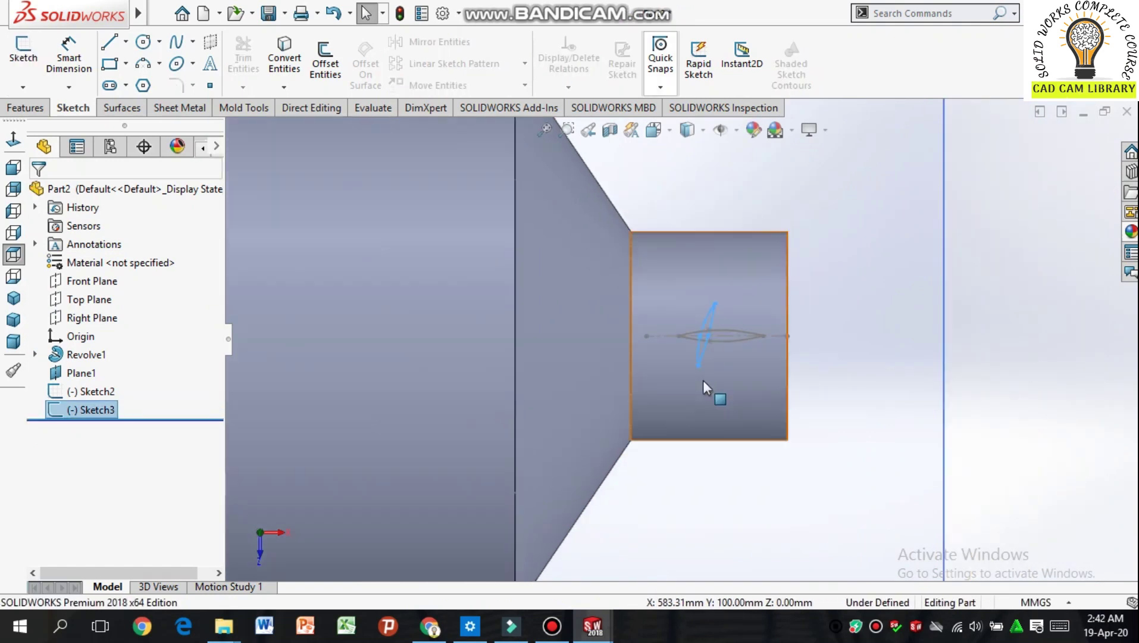
# Step: Start a 3D sketch and draw a two-point spline from Sketch2's inner tip to the lower tip of Sketch3's tilted profile
pyautogui.click(10, 87)
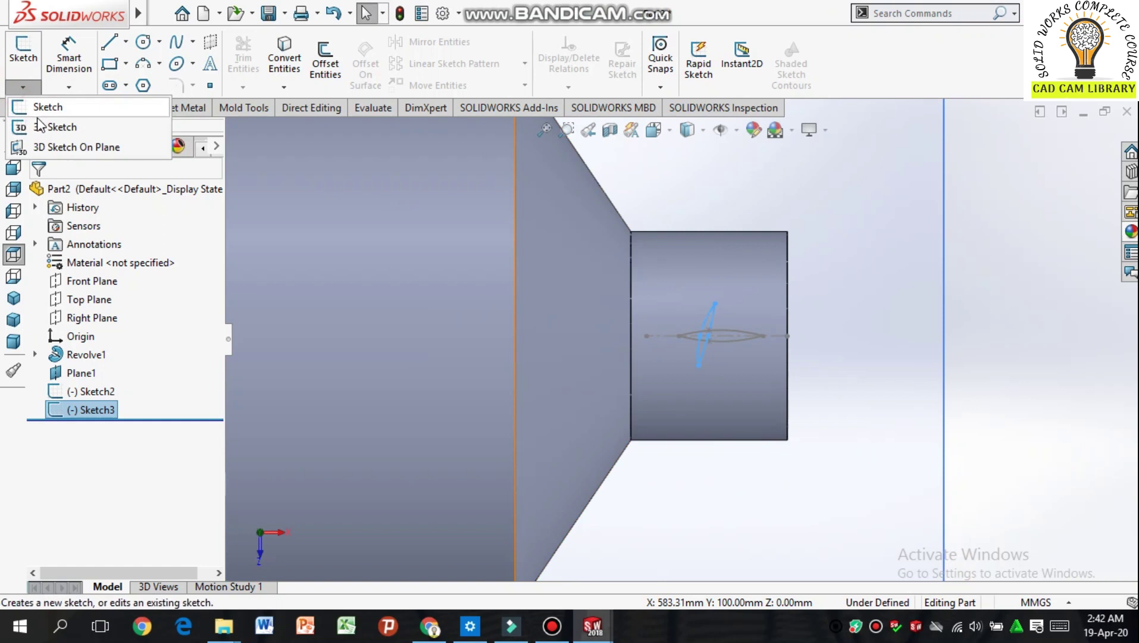
pyautogui.click(35, 125)
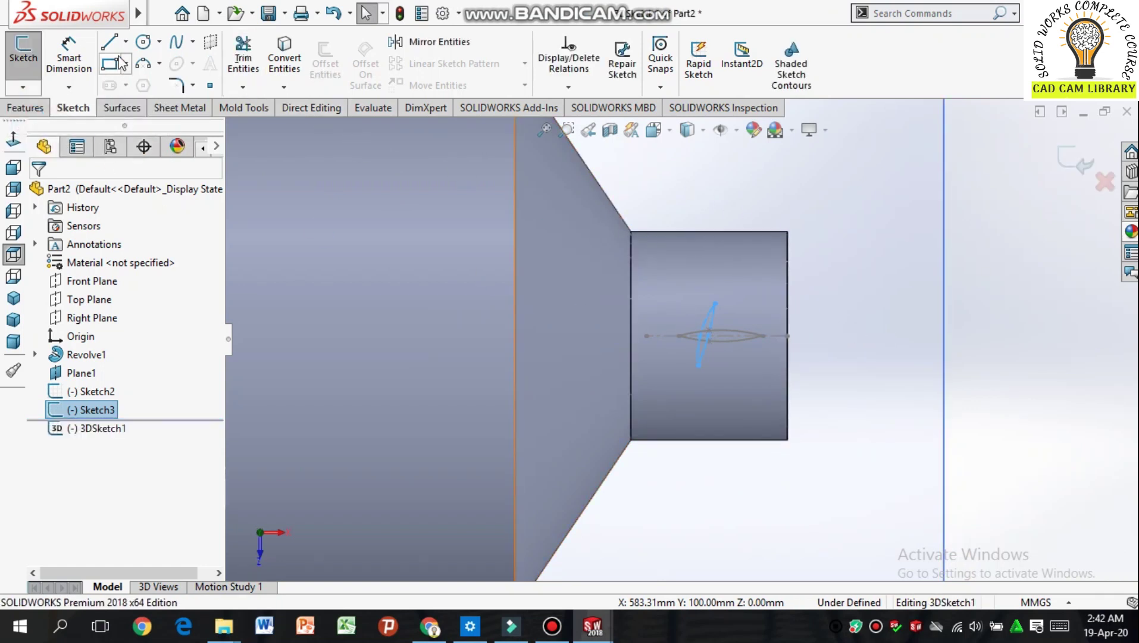
pyautogui.click(185, 48)
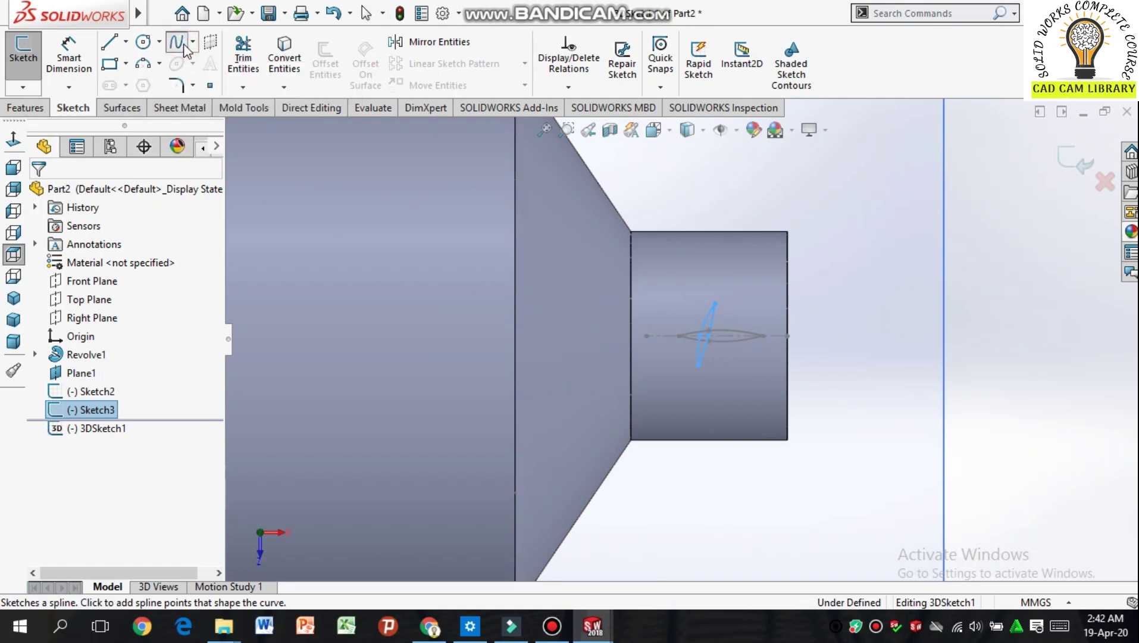
pyautogui.moveTo(867, 361); pyautogui.dragTo(821, 310, button='middle')
pyautogui.click(690, 364)
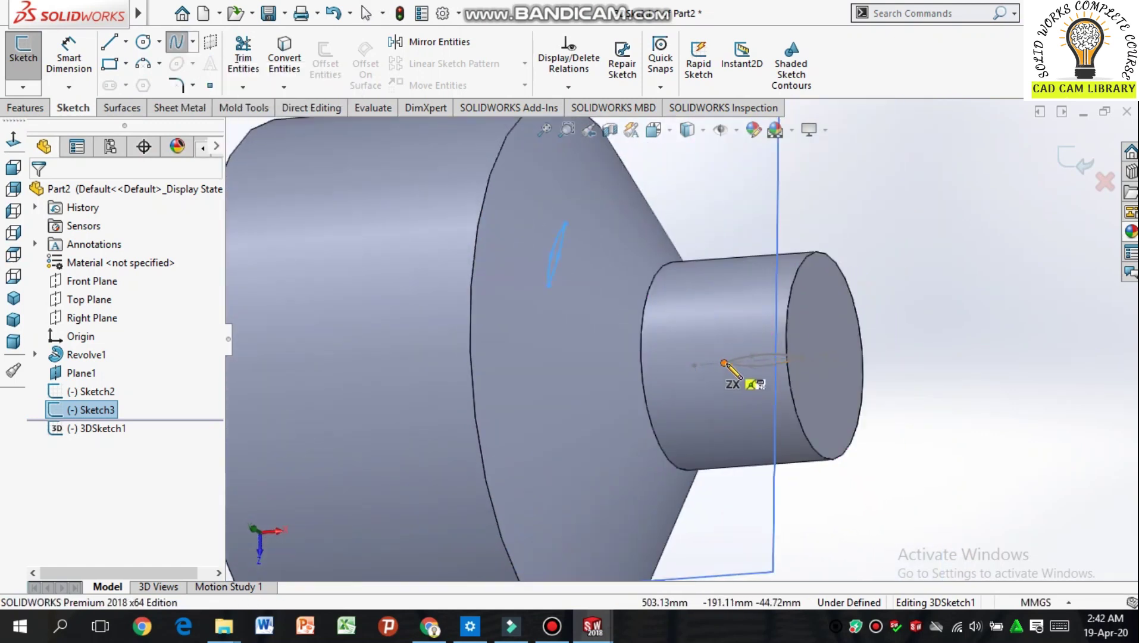
pyautogui.click(724, 363)
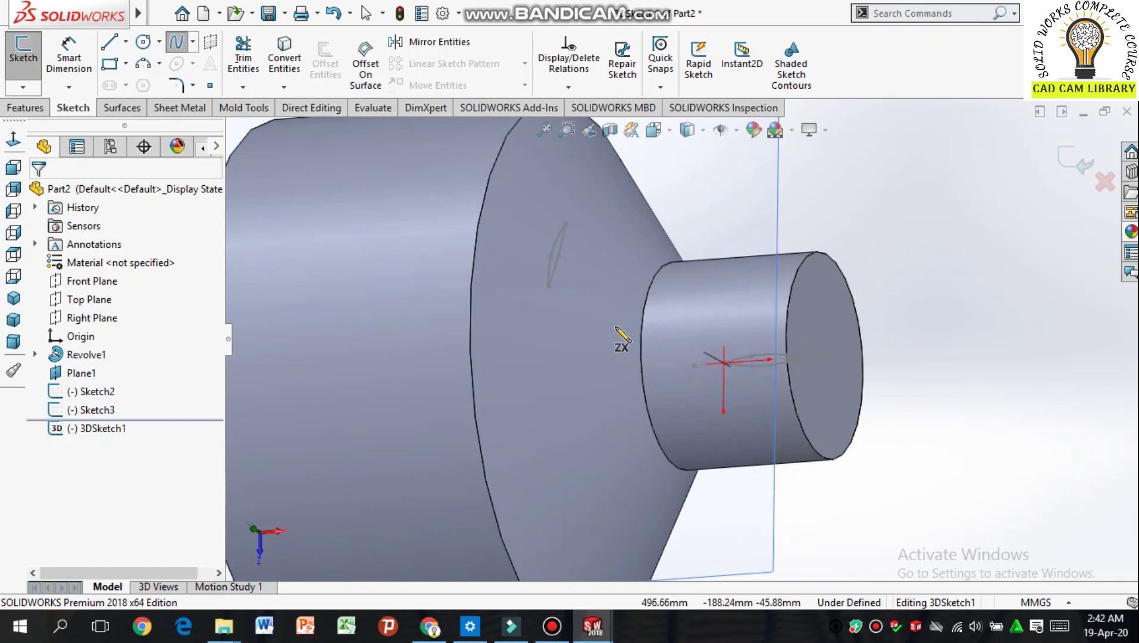
pyautogui.click(548, 287)
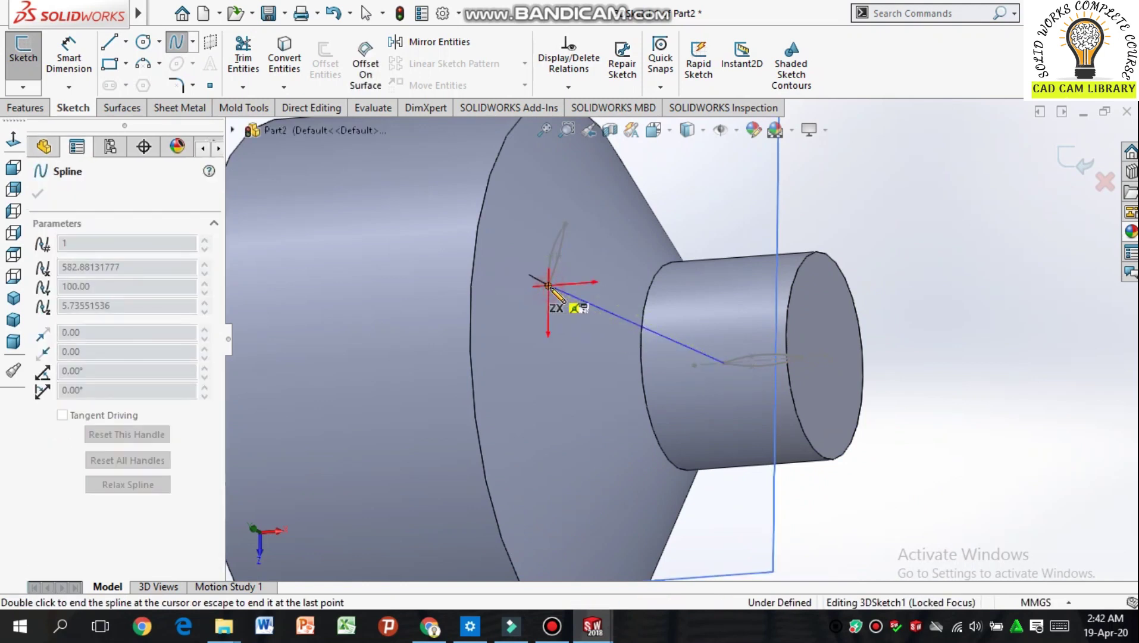
pyautogui.rightClick(662, 386)
pyautogui.click(715, 394)
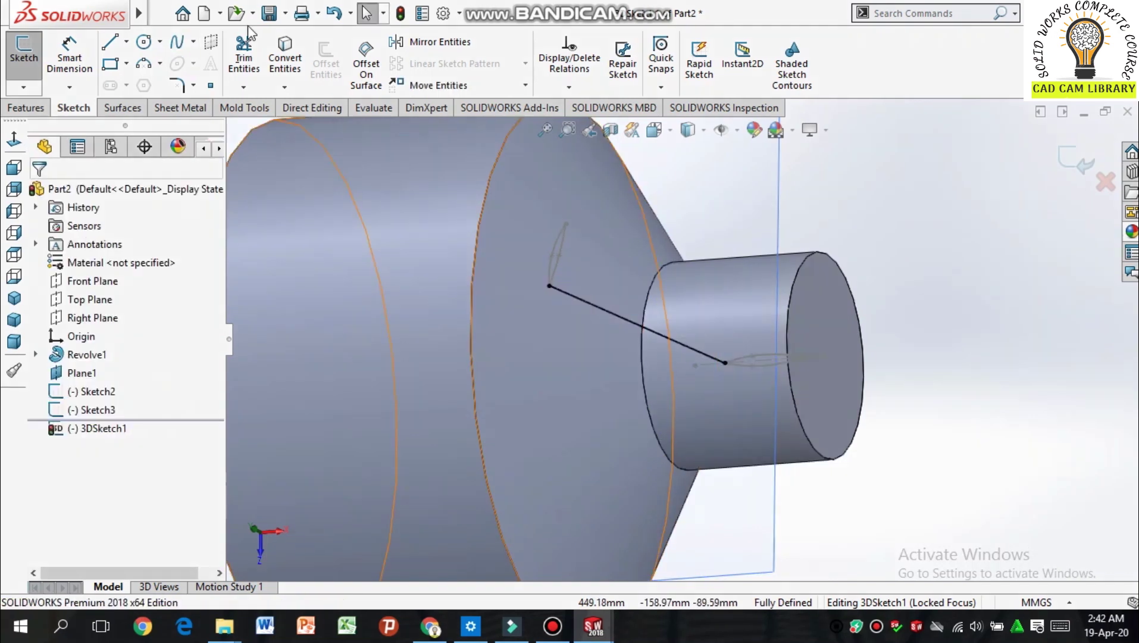
# Step: Draw a second two-point spline from the upper tip of Sketch3's profile to Sketch2's outer tip
pyautogui.click(176, 41)
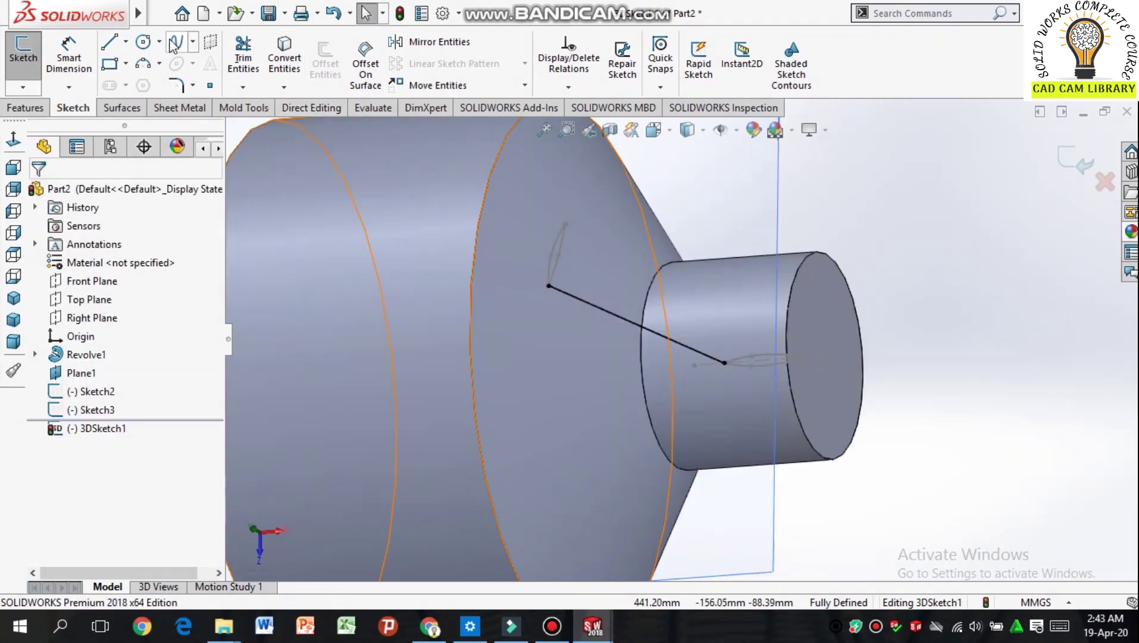
pyautogui.click(565, 224)
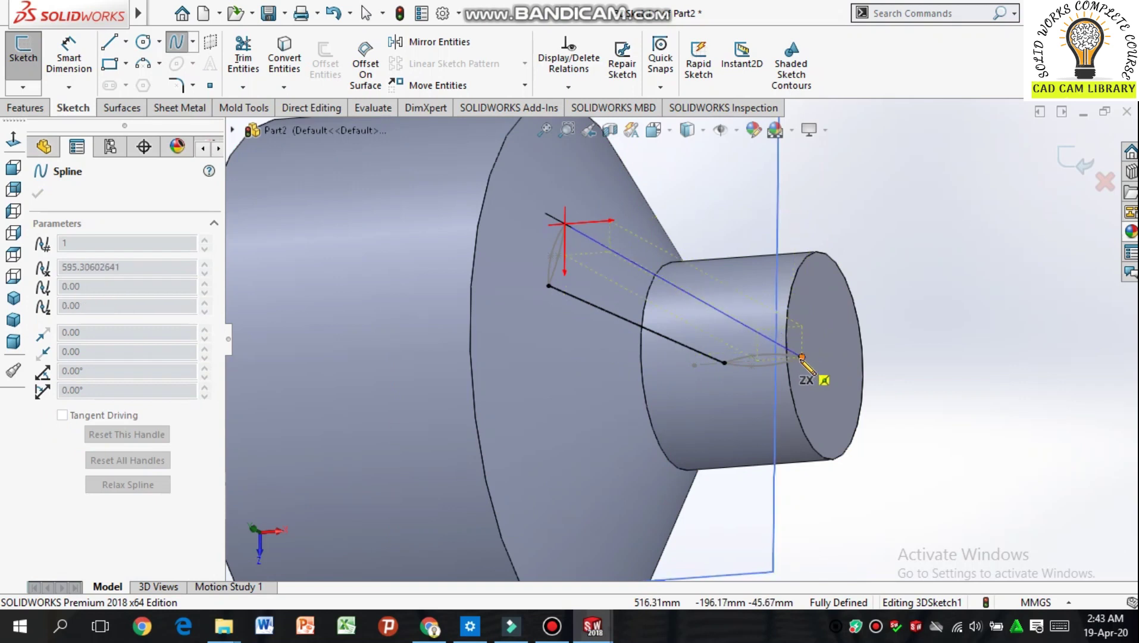
pyautogui.rightClick(805, 356)
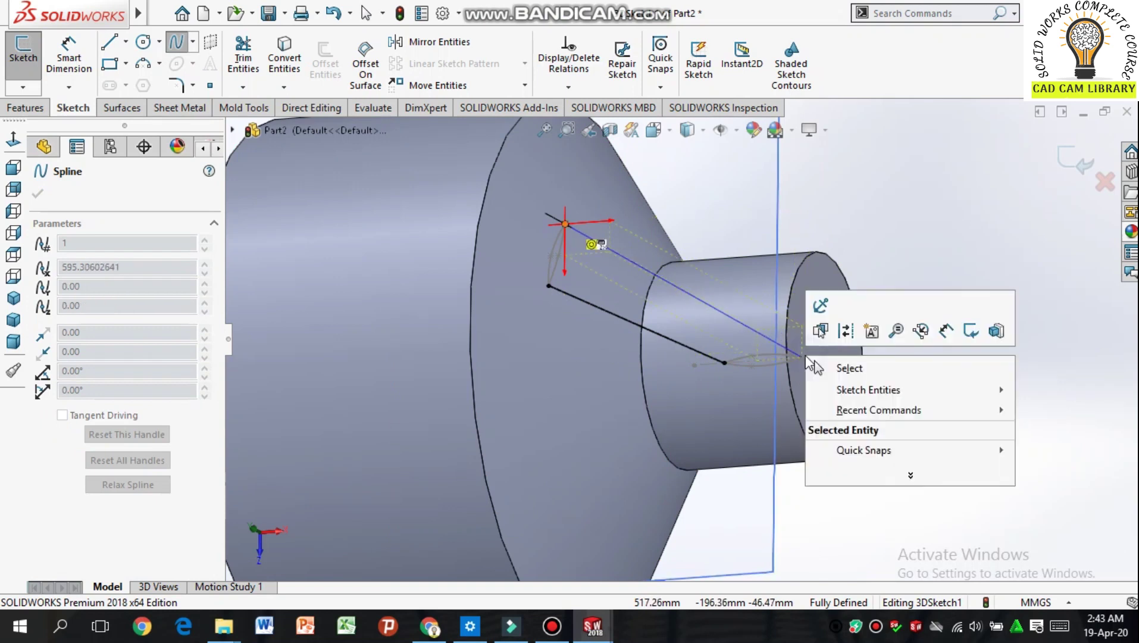
pyautogui.press('Escape')
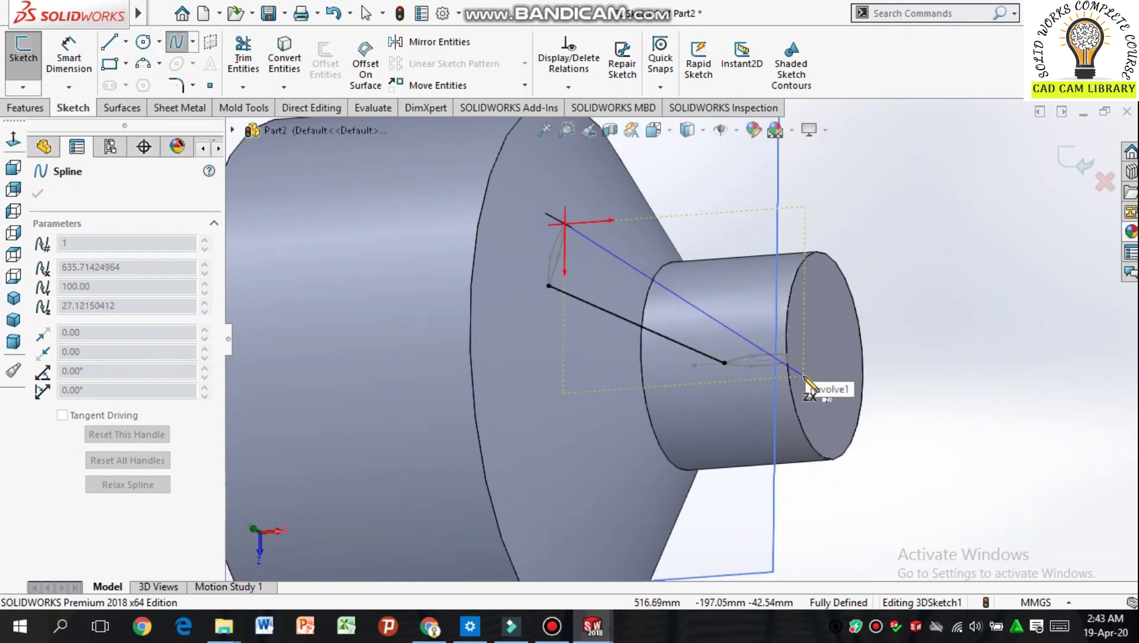
pyautogui.click(803, 356)
pyautogui.rightClick(802, 356)
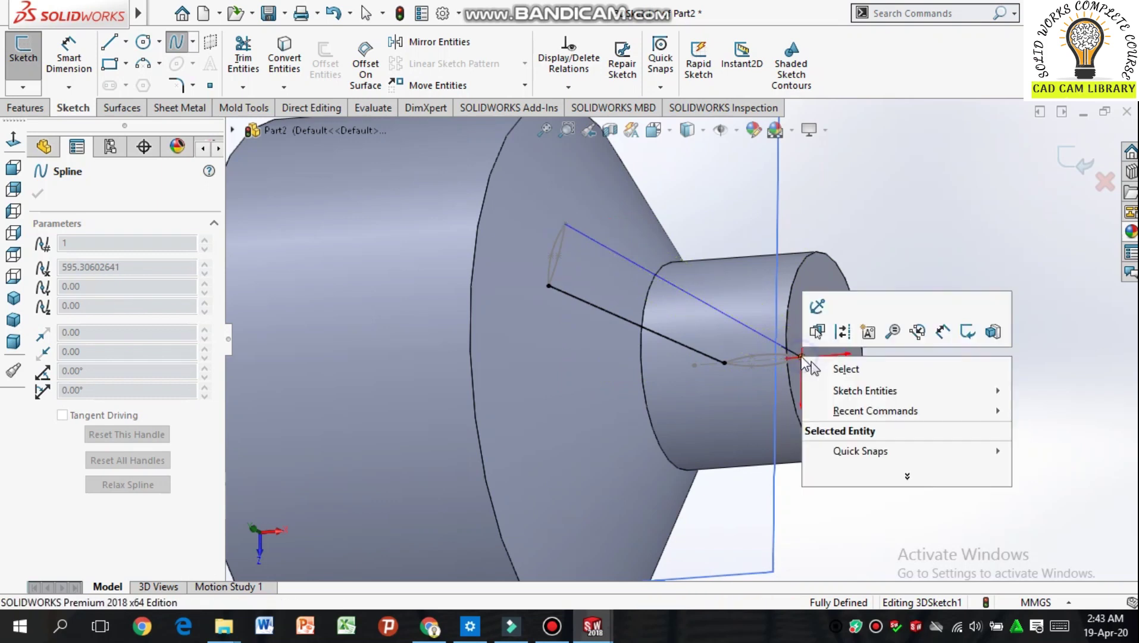
pyautogui.click(824, 367)
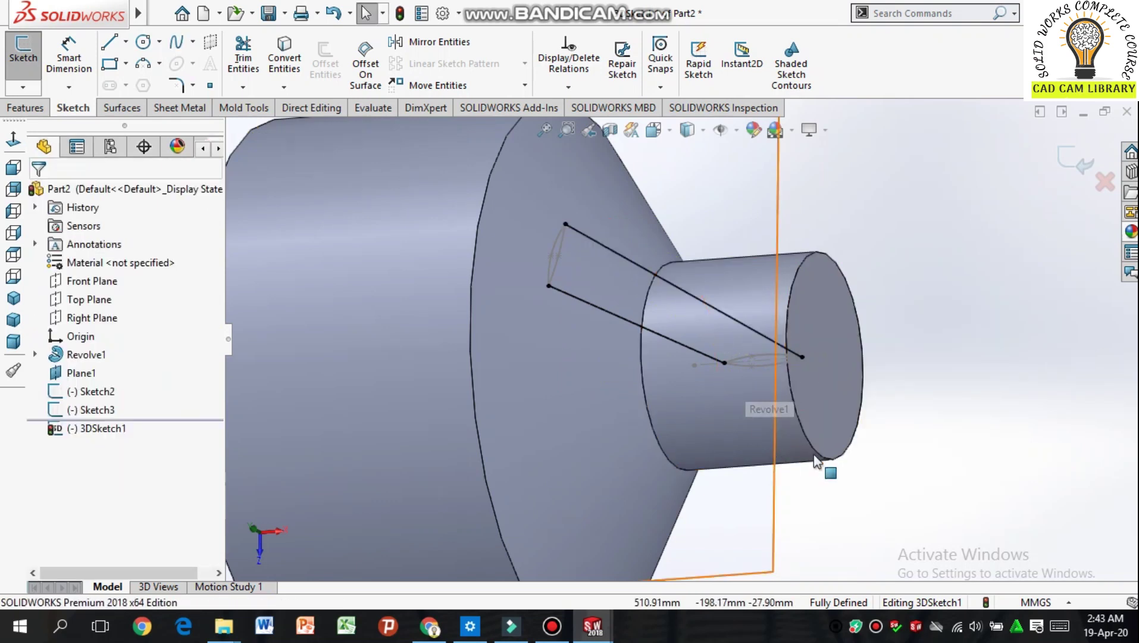
# Step: Hide Plane1
pyautogui.rightClick(772, 528)
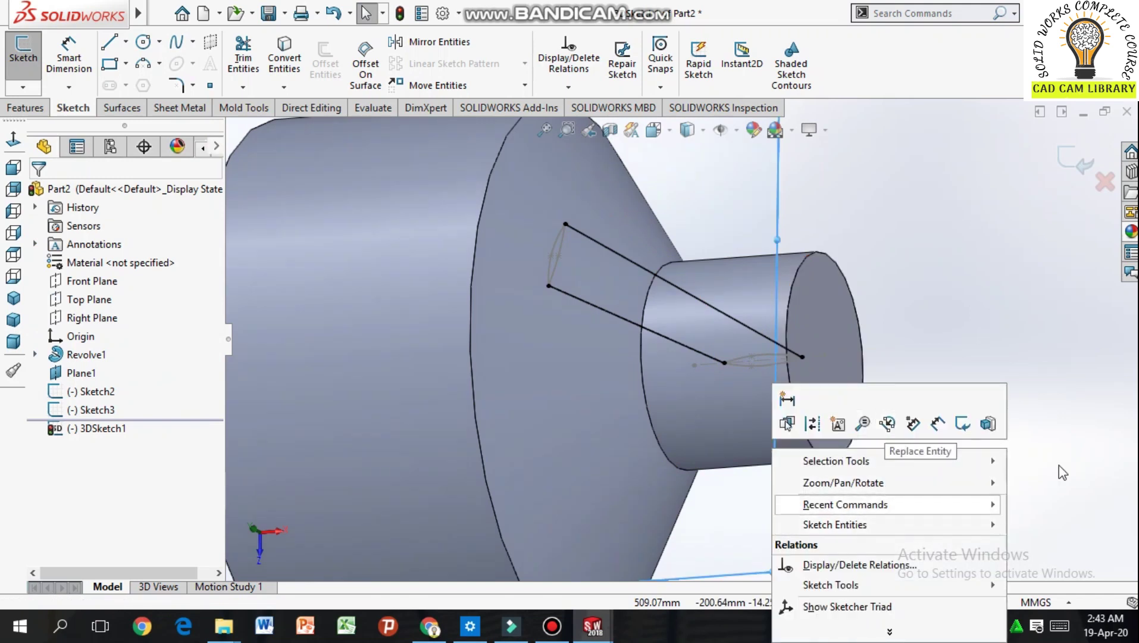
pyautogui.click(882, 400)
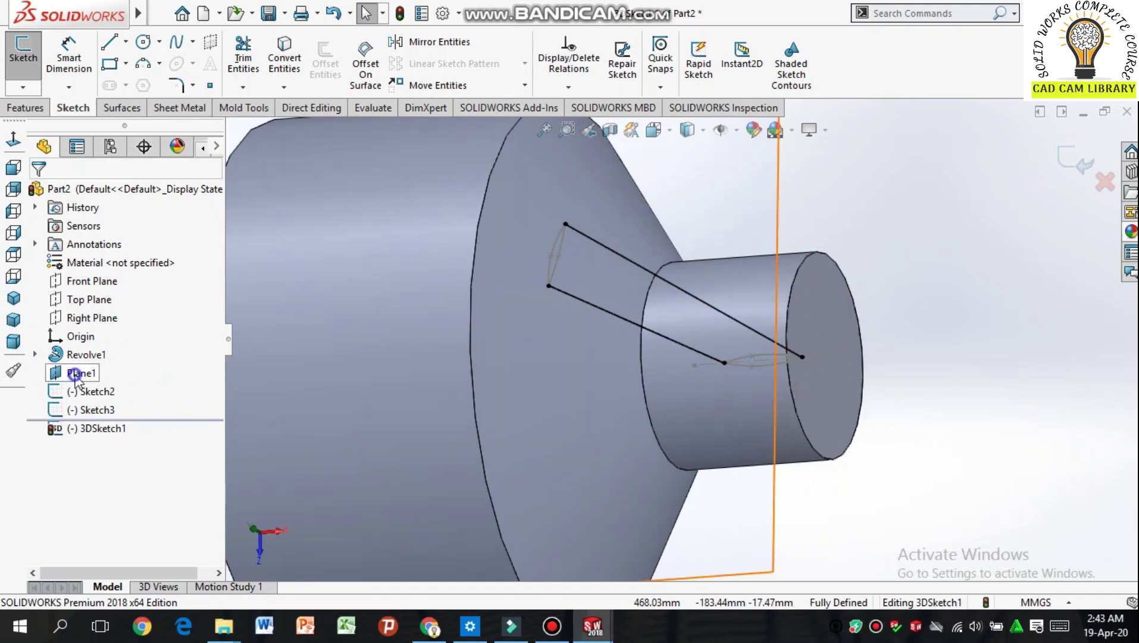
pyautogui.rightClick(59, 373)
pyautogui.click(90, 324)
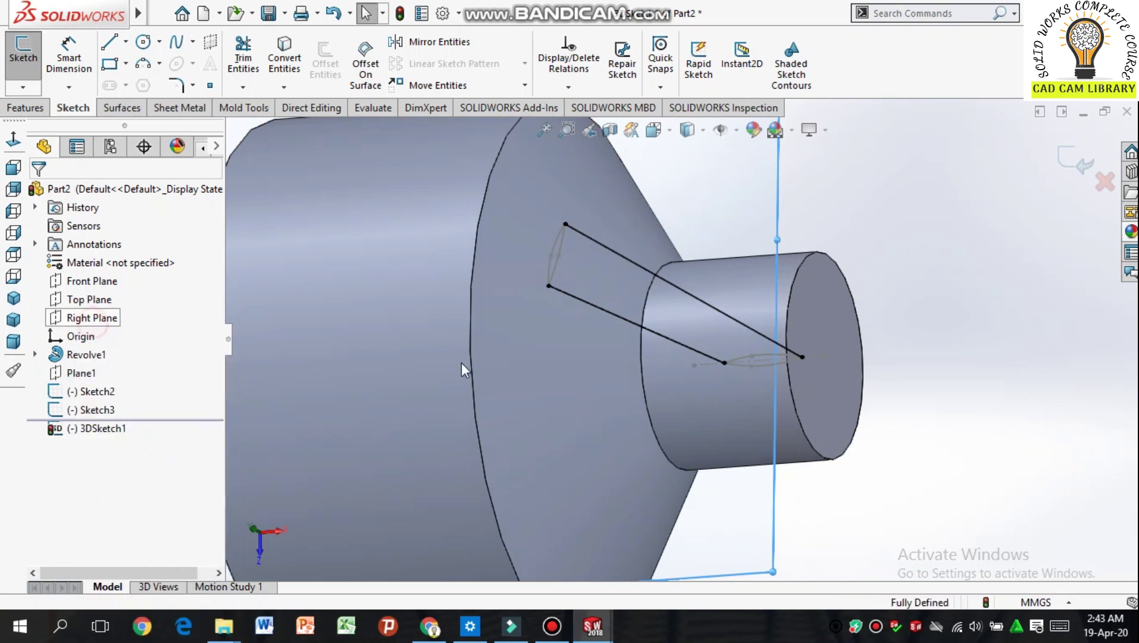
# Step: Bend the first connecting spline into a gentle curve by adjusting the tangent handles at both of its ends
pyautogui.moveTo(856, 437)
pyautogui.mouseDown(button='middle')
pyautogui.moveTo(843, 335)
pyautogui.moveTo(854, 386)
pyautogui.moveTo(643, 292)
pyautogui.mouseUp(button='middle')
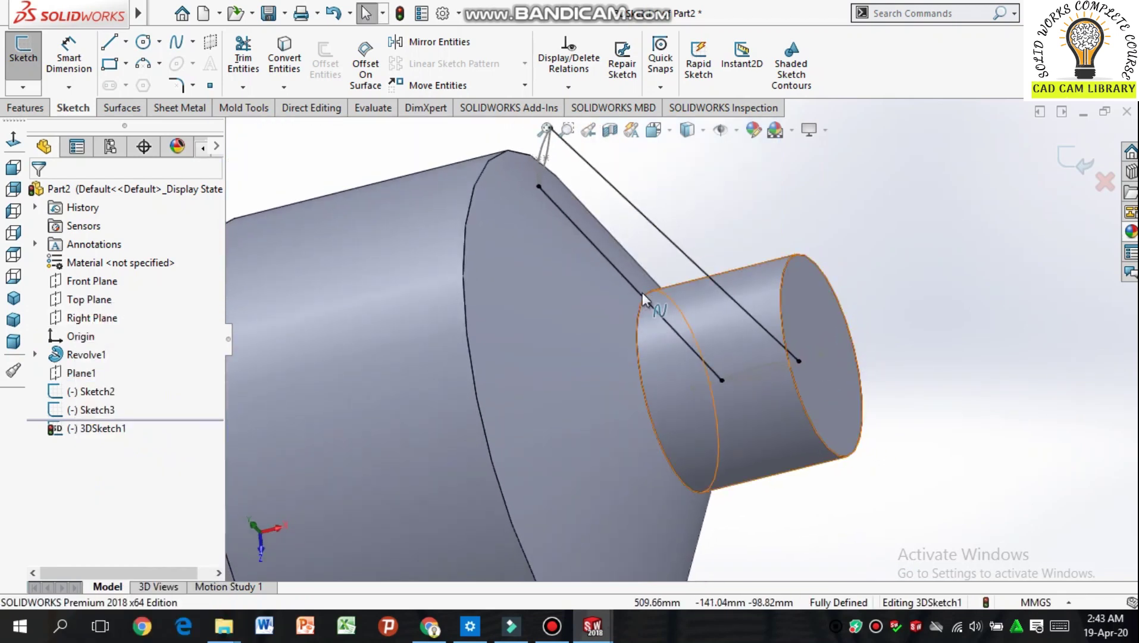
pyautogui.click(616, 266)
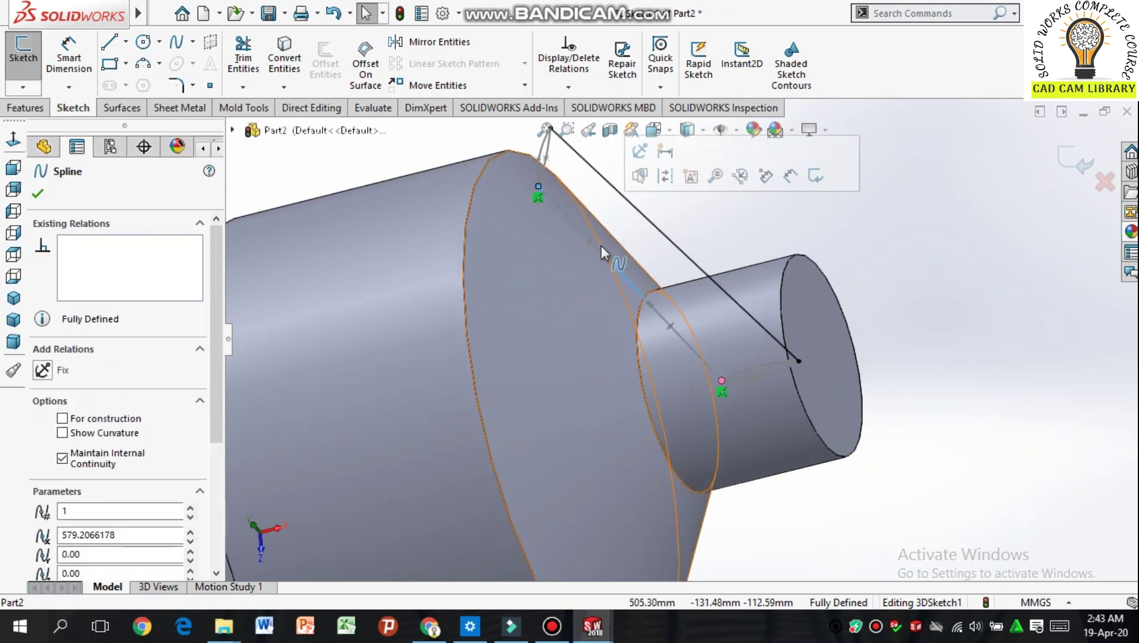
pyautogui.moveTo(594, 242); pyautogui.dragTo(593, 270)
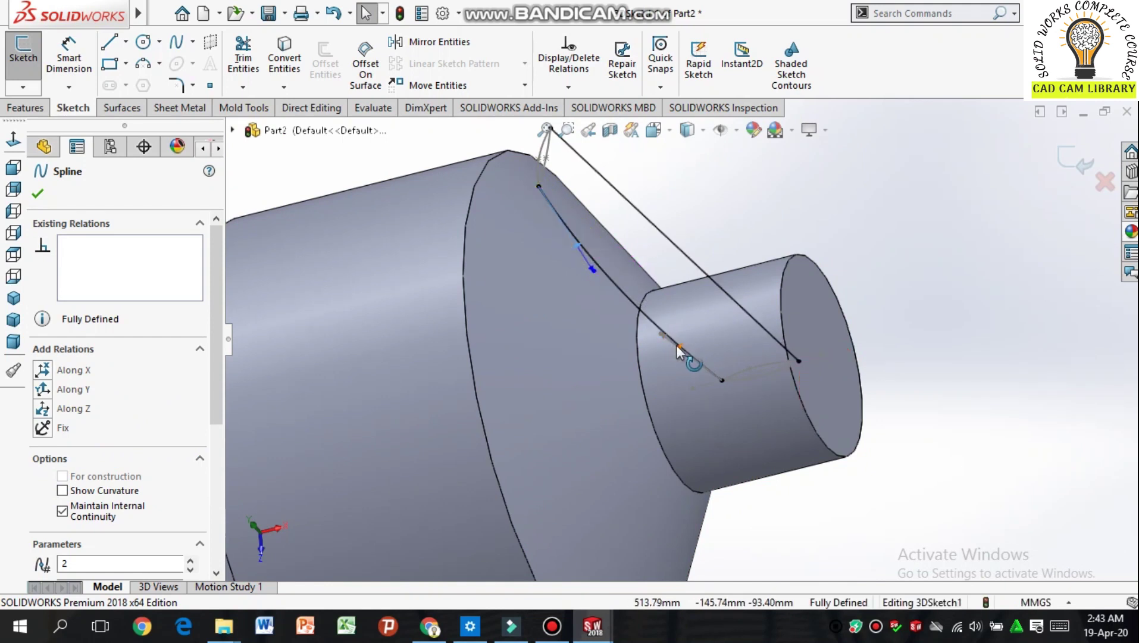
pyautogui.moveTo(679, 352); pyautogui.dragTo(679, 334)
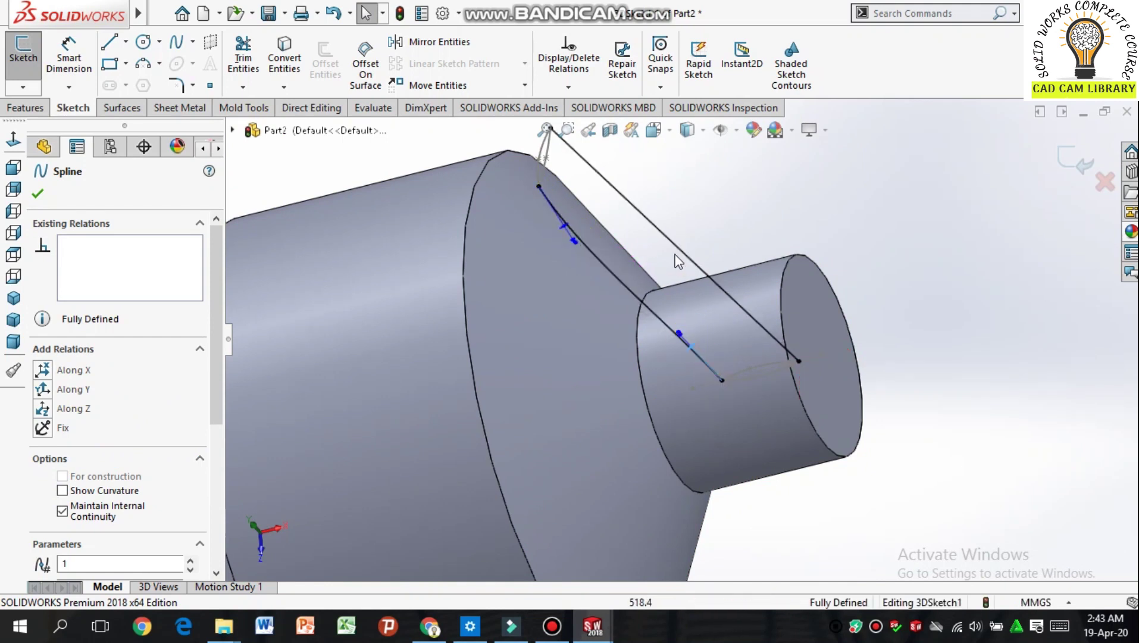
# Step: Bend the second connecting spline into a gentle curve with its end tangent handles and exit the 3D sketch
pyautogui.click(667, 238)
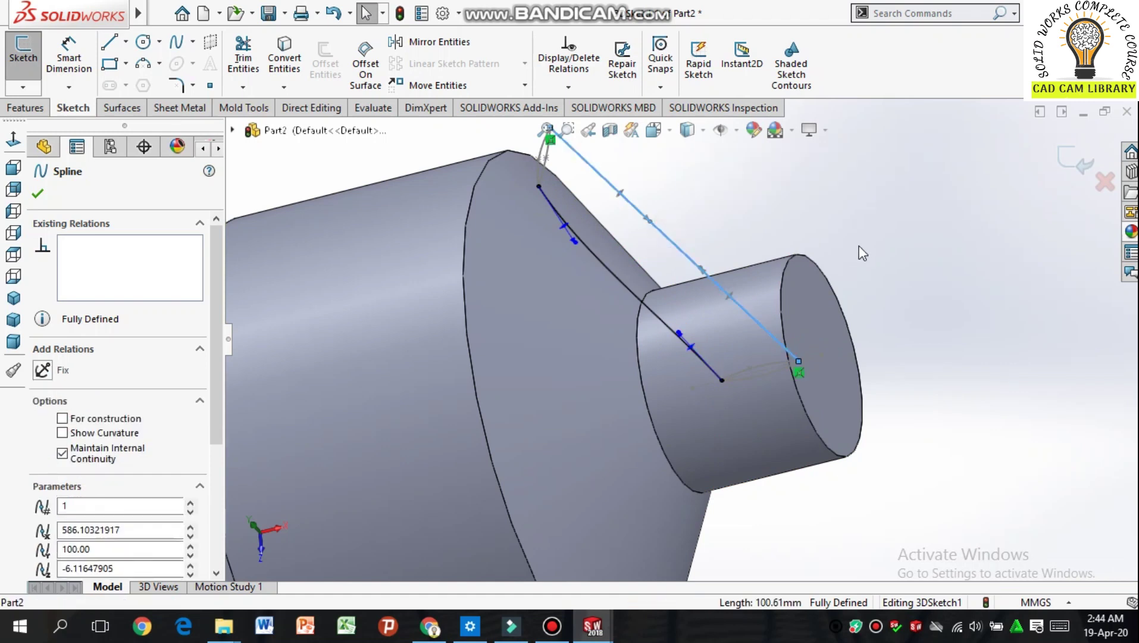
pyautogui.moveTo(858, 246); pyautogui.dragTo(859, 290, button='middle')
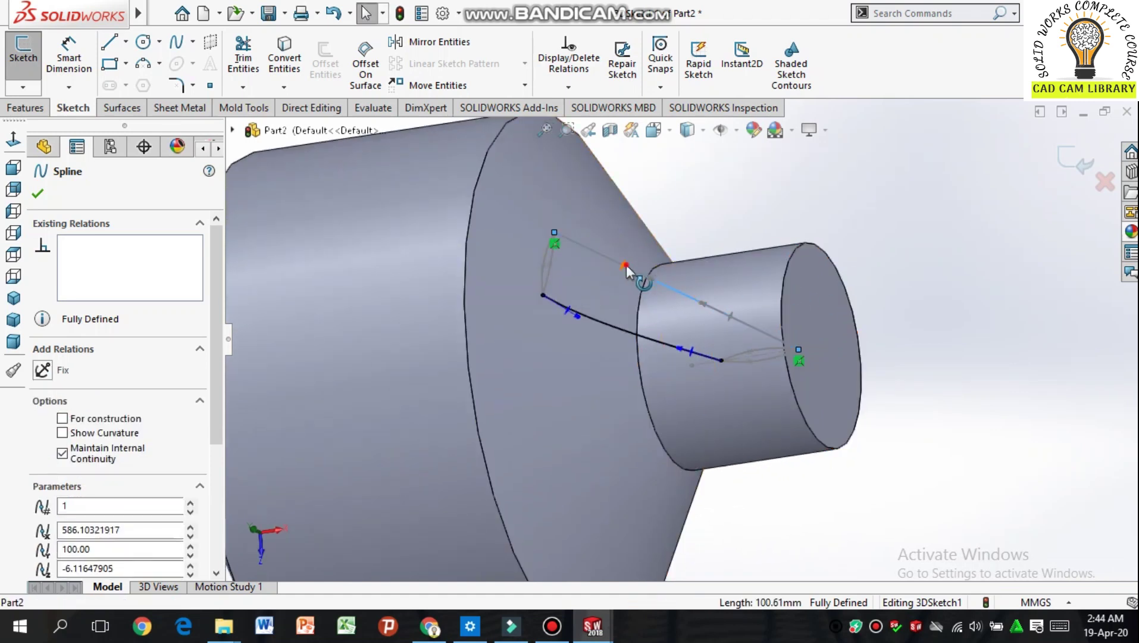
pyautogui.moveTo(627, 265); pyautogui.dragTo(626, 252)
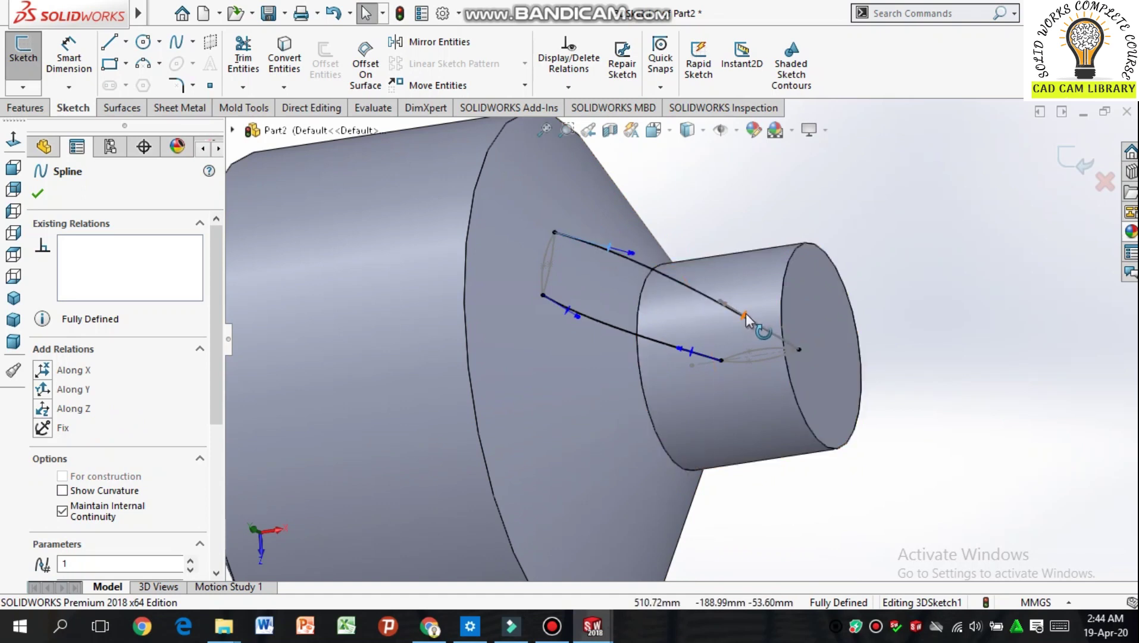
pyautogui.moveTo(745, 313); pyautogui.dragTo(751, 328)
pyautogui.moveTo(888, 436); pyautogui.dragTo(888, 399, button='middle')
pyautogui.press('z')
pyautogui.moveTo(976, 409)
pyautogui.mouseDown(button='middle')
pyautogui.moveTo(969, 369)
pyautogui.moveTo(970, 390)
pyautogui.mouseUp(button='middle')
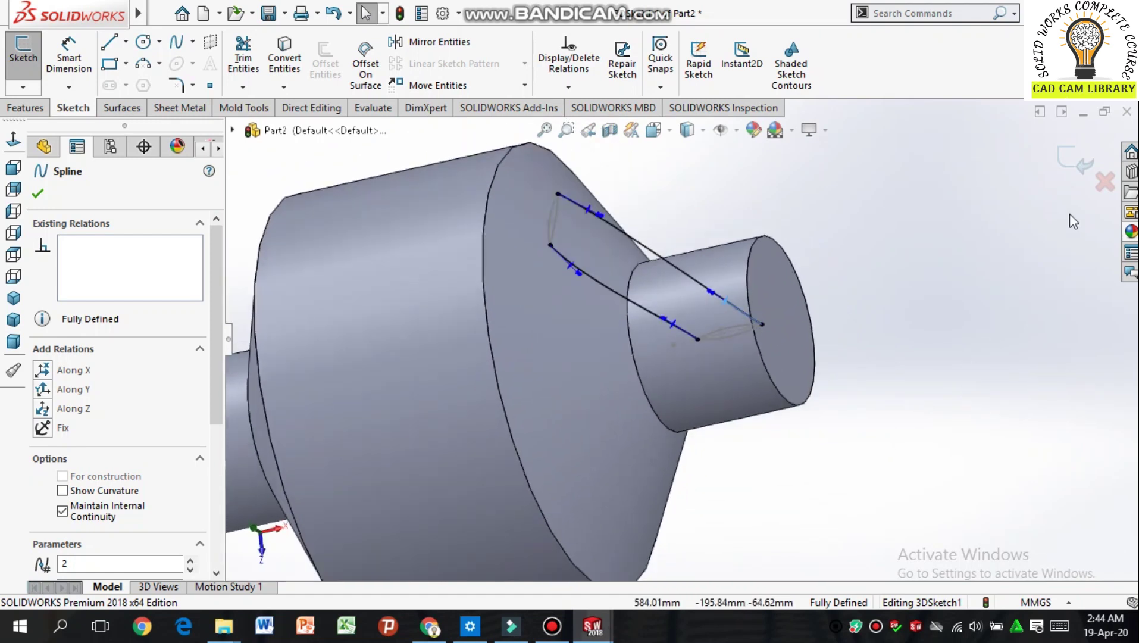
pyautogui.click(1063, 158)
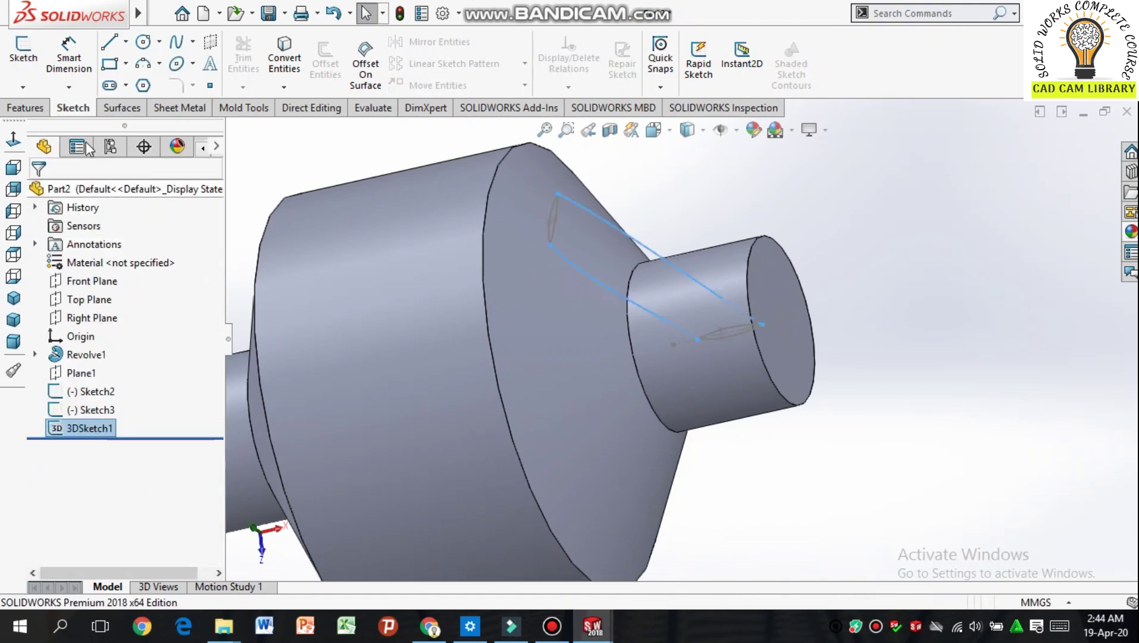
# Step: Start a solid loft with Sketch3 and Sketch2 as its profiles
pyautogui.click(26, 108)
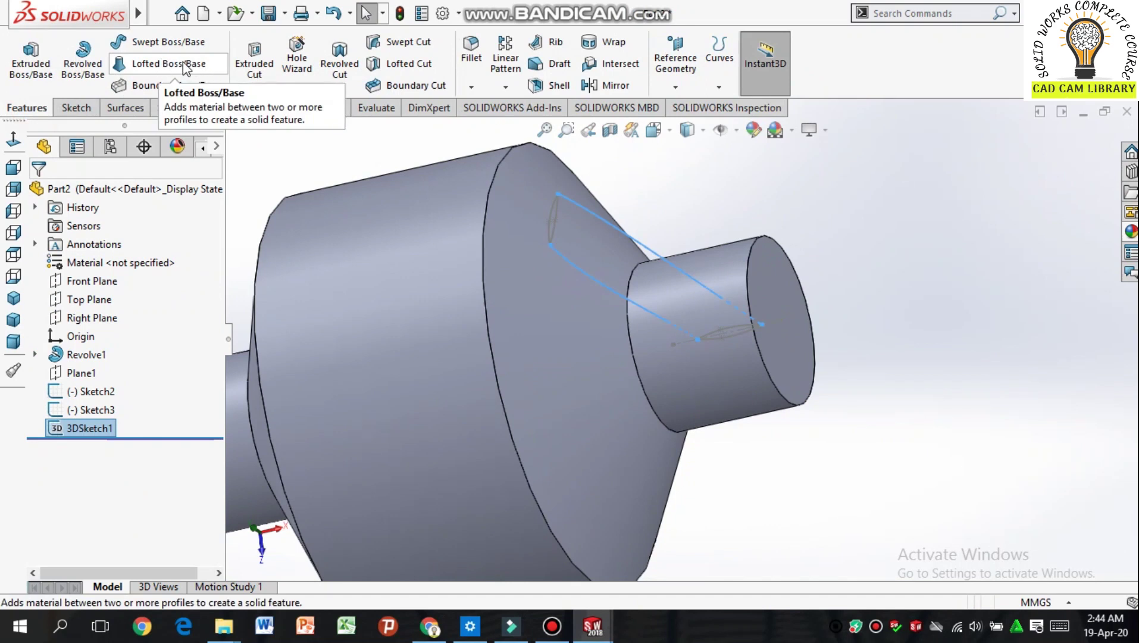
pyautogui.click(183, 65)
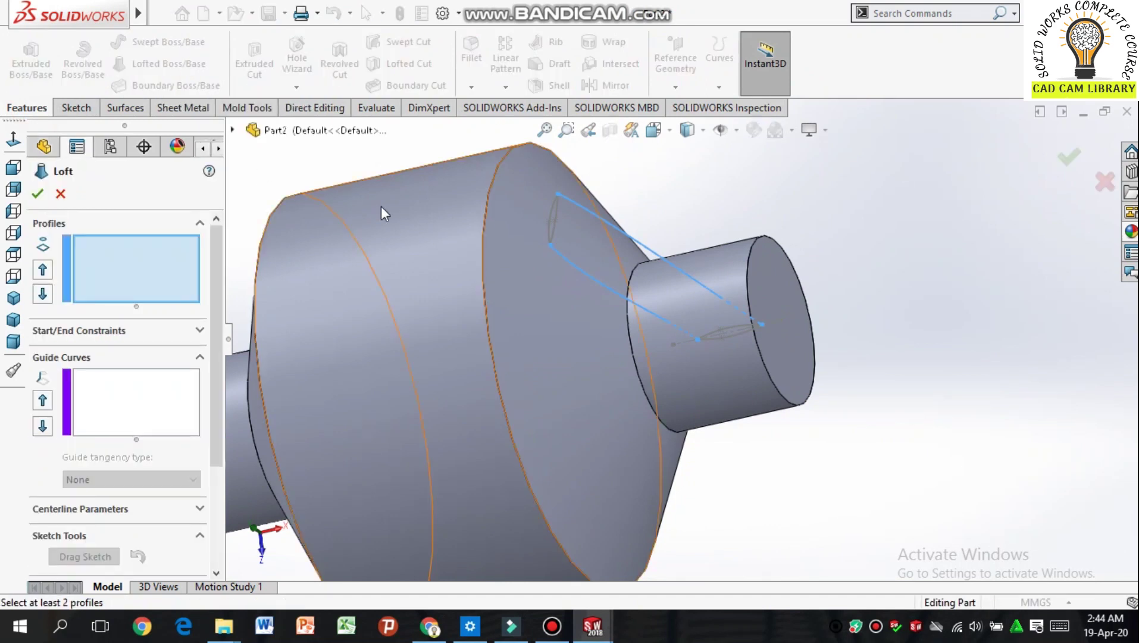
pyautogui.scroll(-1, 568, 212)
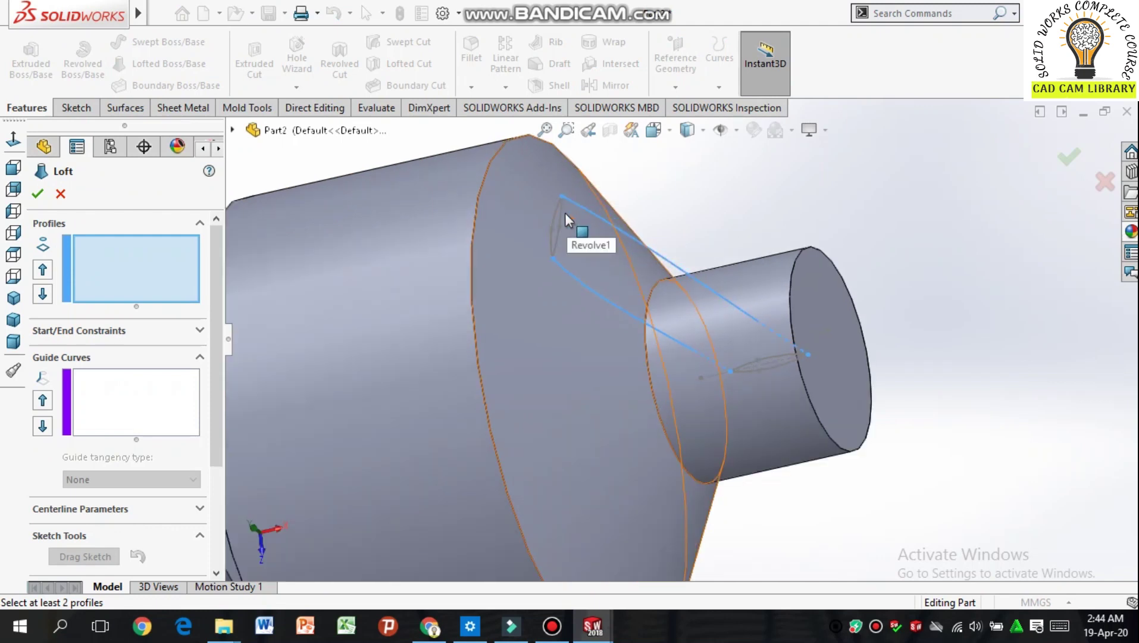
pyautogui.click(555, 224)
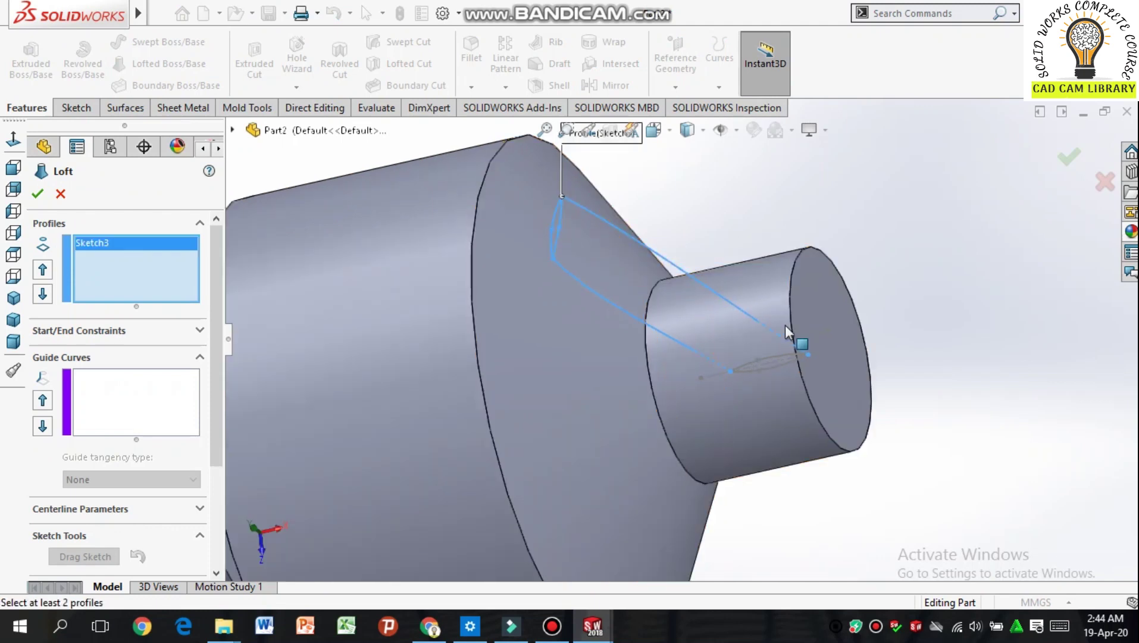
pyautogui.click(773, 361)
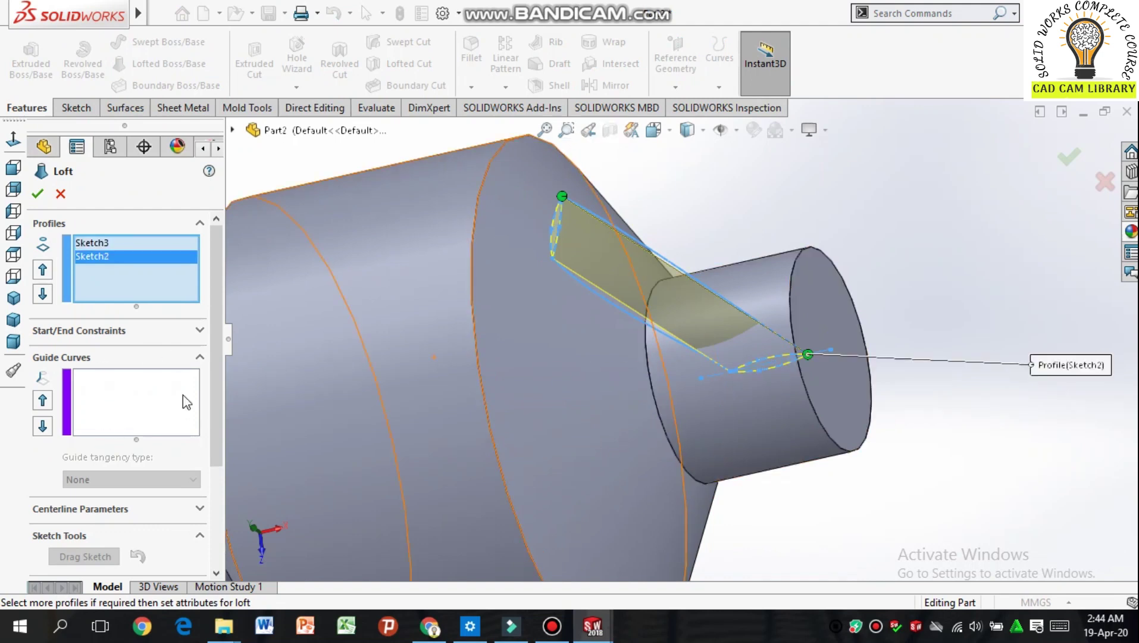
# Step: Add the lower connecting spline to the loft as an open-loop guide curve
pyautogui.click(113, 394)
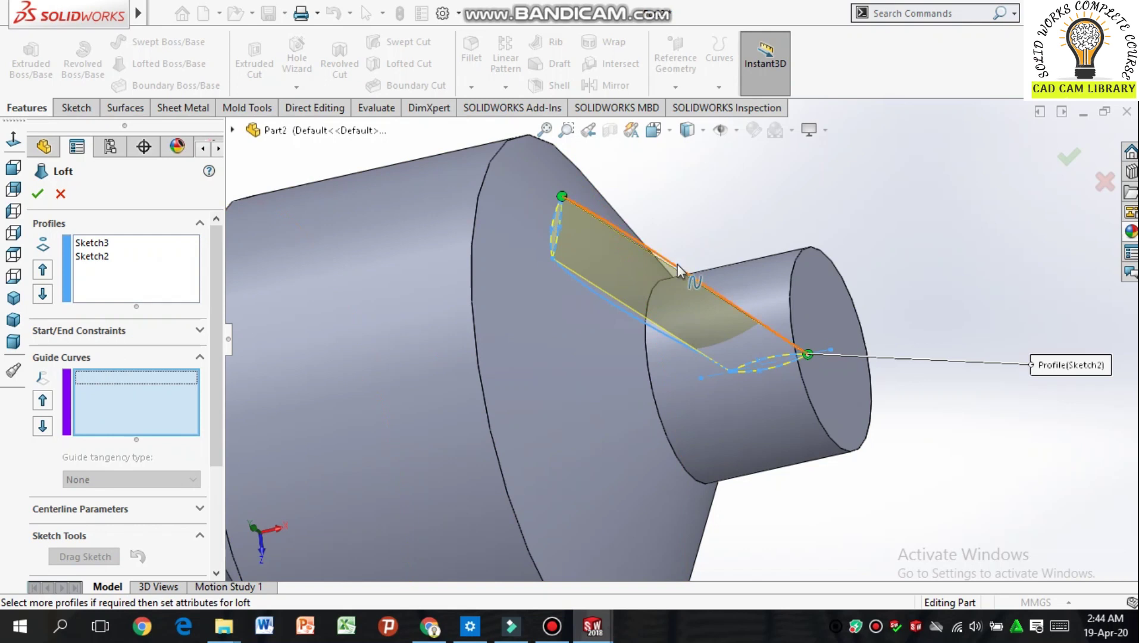
pyautogui.click(707, 271)
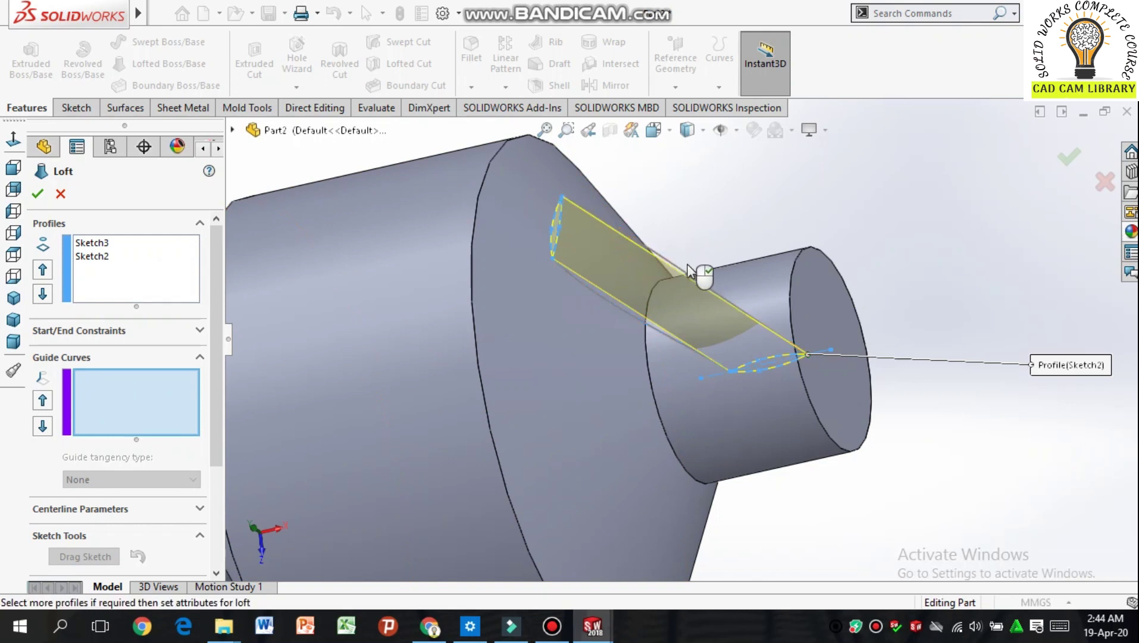
pyautogui.click(624, 308)
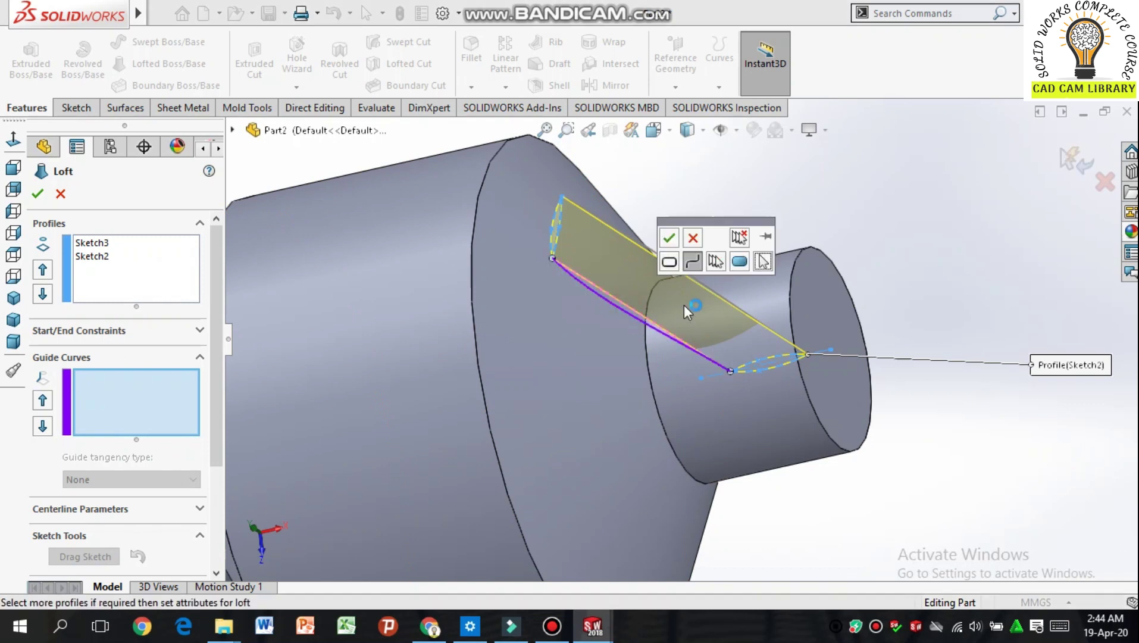
pyautogui.click(692, 263)
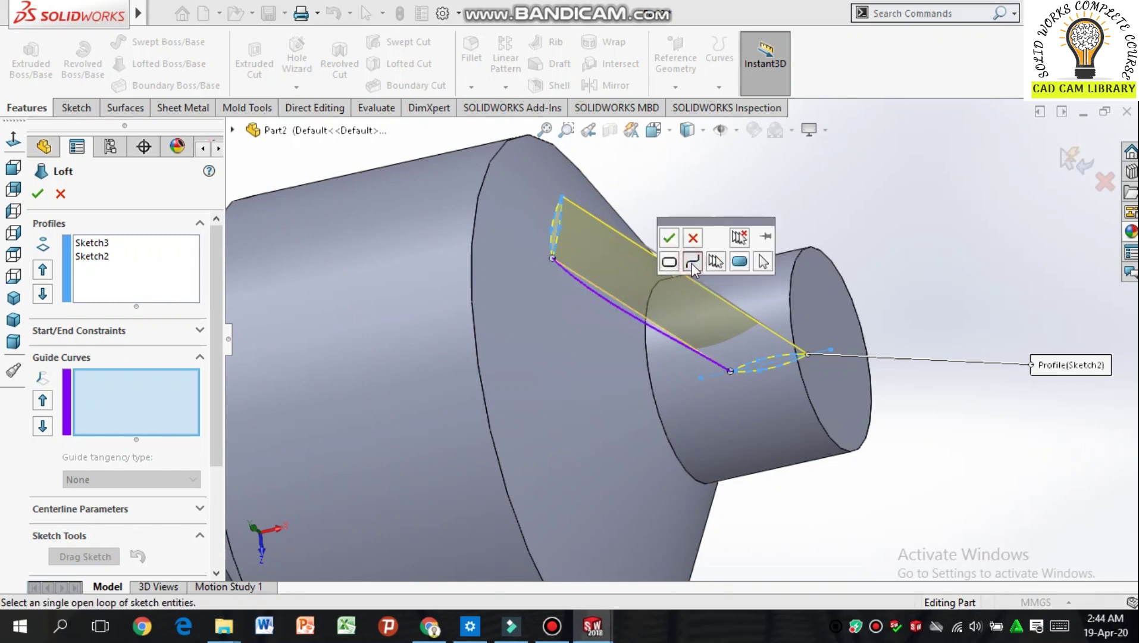
pyautogui.click(671, 238)
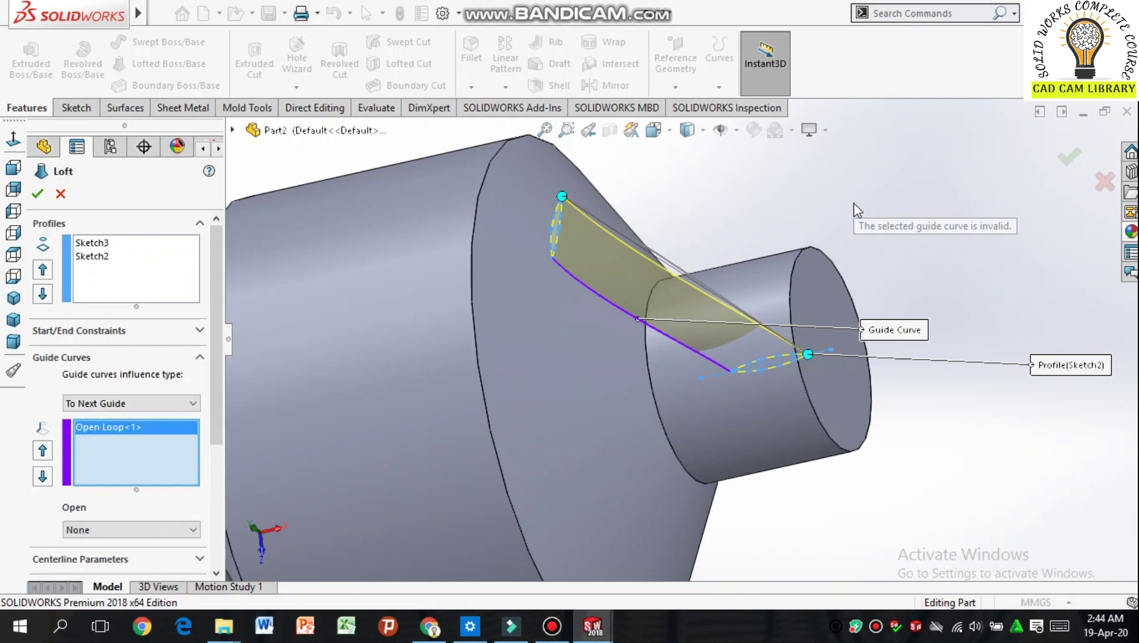
# Step: Add the upper connecting spline as the second open-loop guide curve and create the blade loft
pyautogui.click(673, 262)
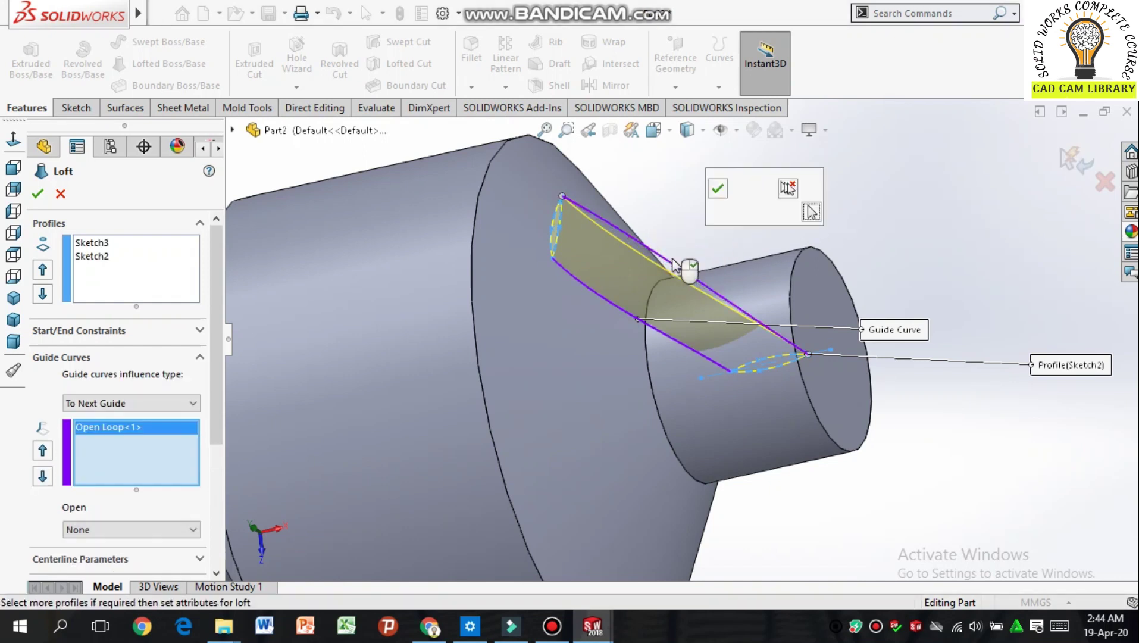
pyautogui.click(741, 212)
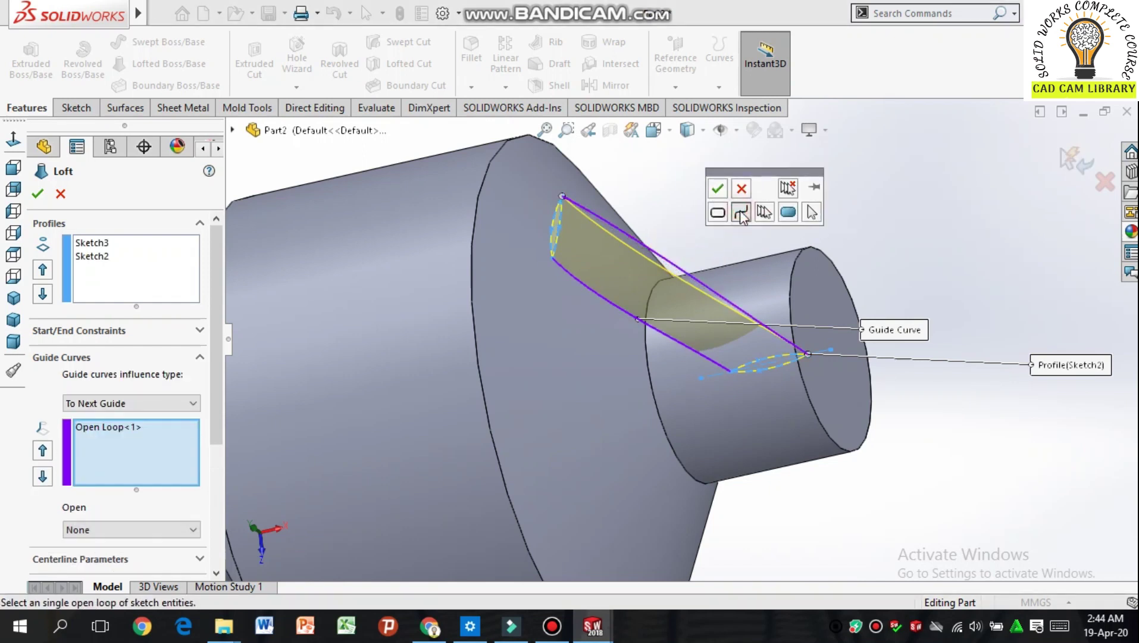
pyautogui.click(718, 191)
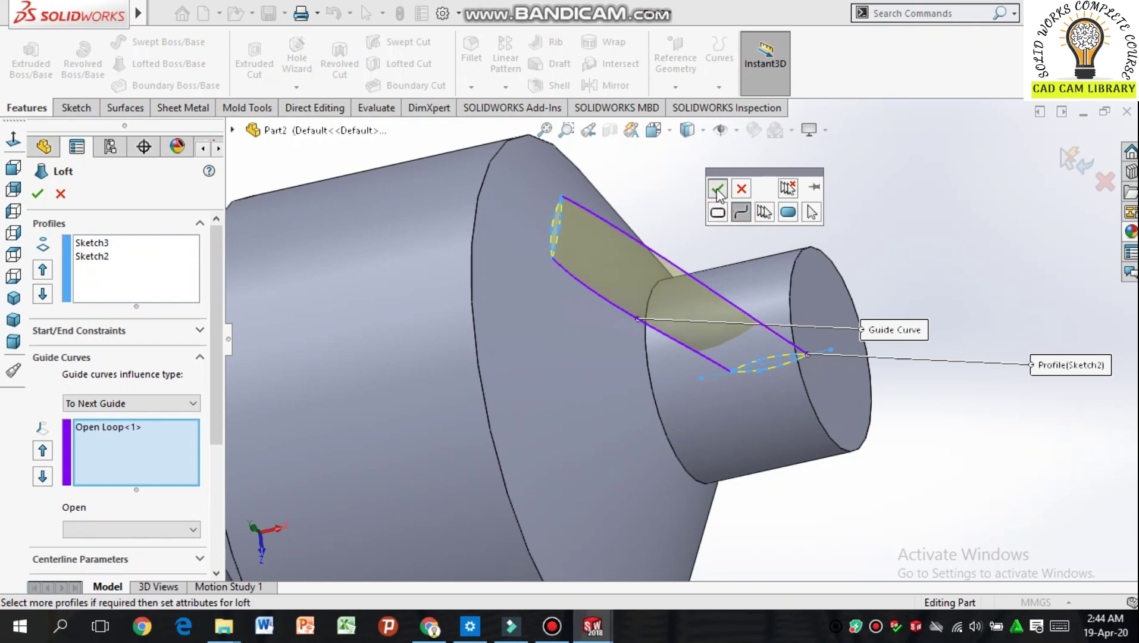
pyautogui.moveTo(909, 301)
pyautogui.mouseDown(button='middle')
pyautogui.moveTo(985, 215)
pyautogui.moveTo(911, 305)
pyautogui.mouseUp(button='middle')
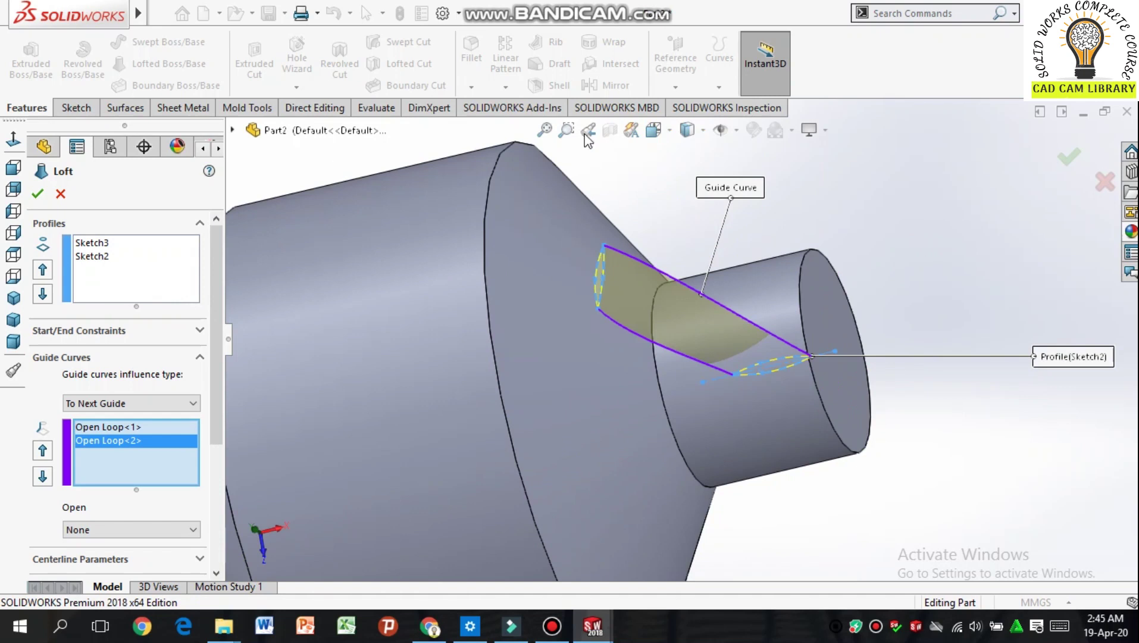
pyautogui.click(37, 193)
pyautogui.moveTo(854, 349); pyautogui.dragTo(595, 266, button='middle')
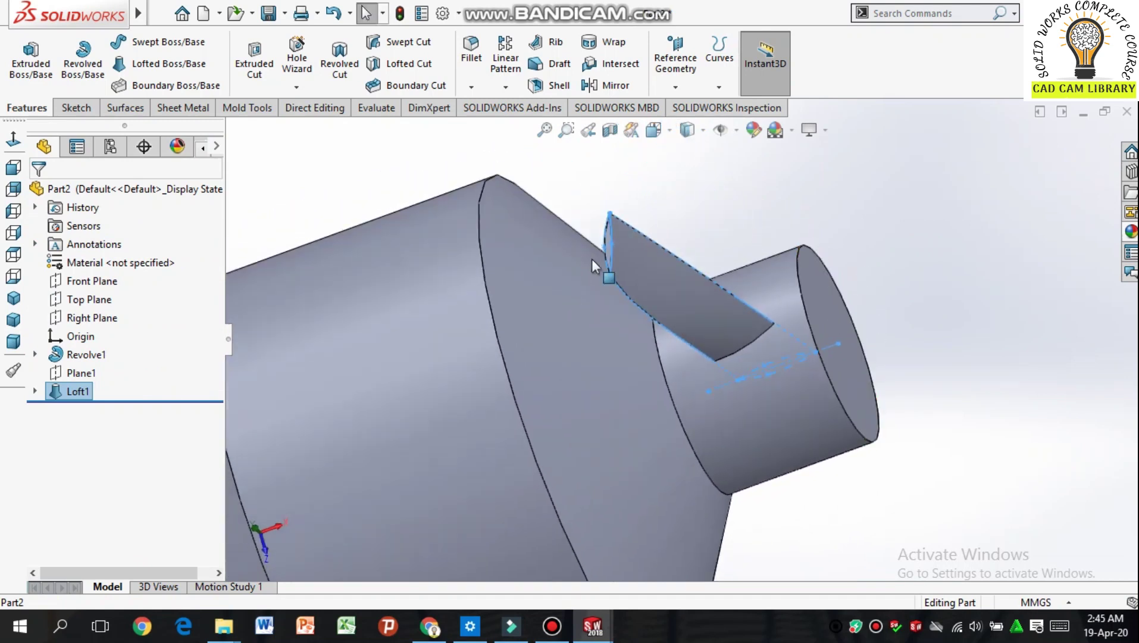
# Step: Circular-pattern the lofted blade around the shaft's circular end edge with 25 equally spaced instances over 360 degrees
pyautogui.click(506, 87)
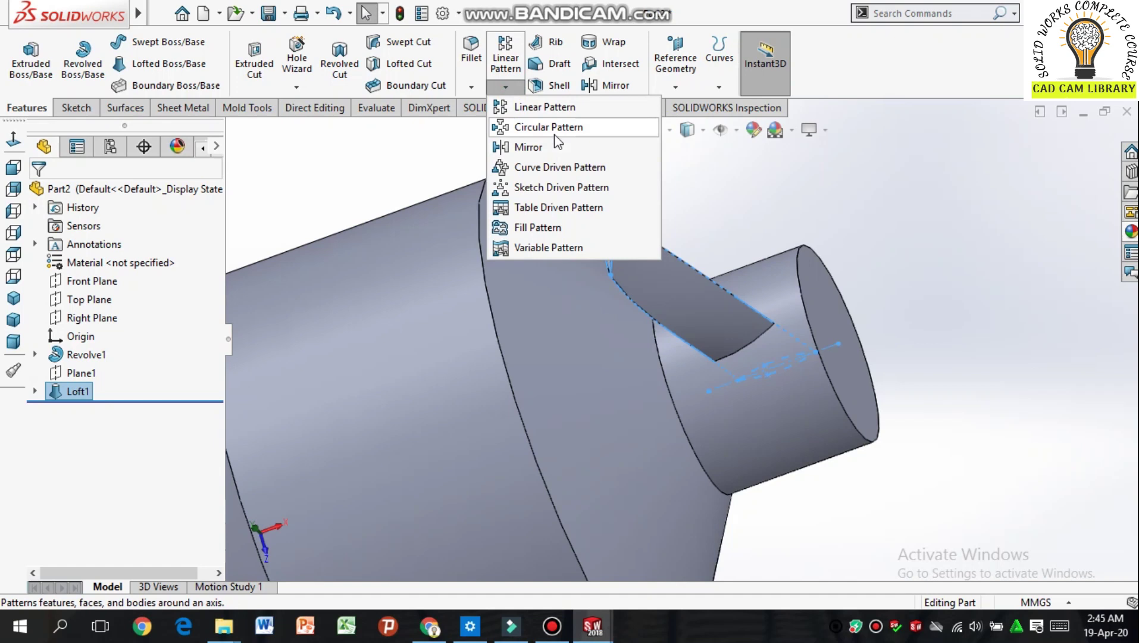
pyautogui.click(554, 131)
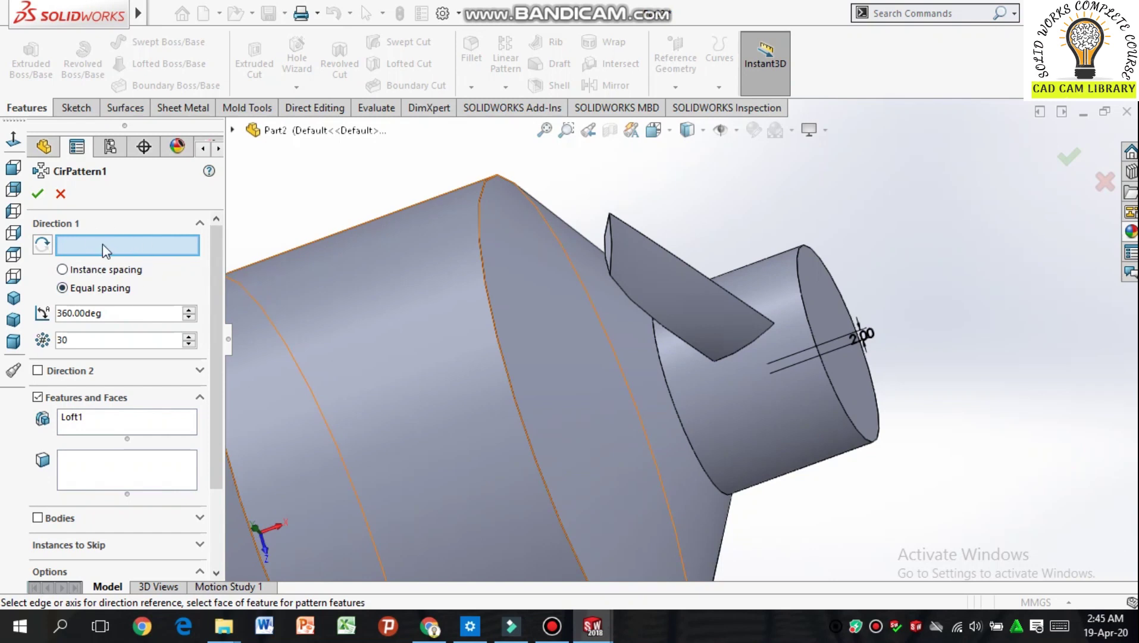
pyautogui.click(812, 331)
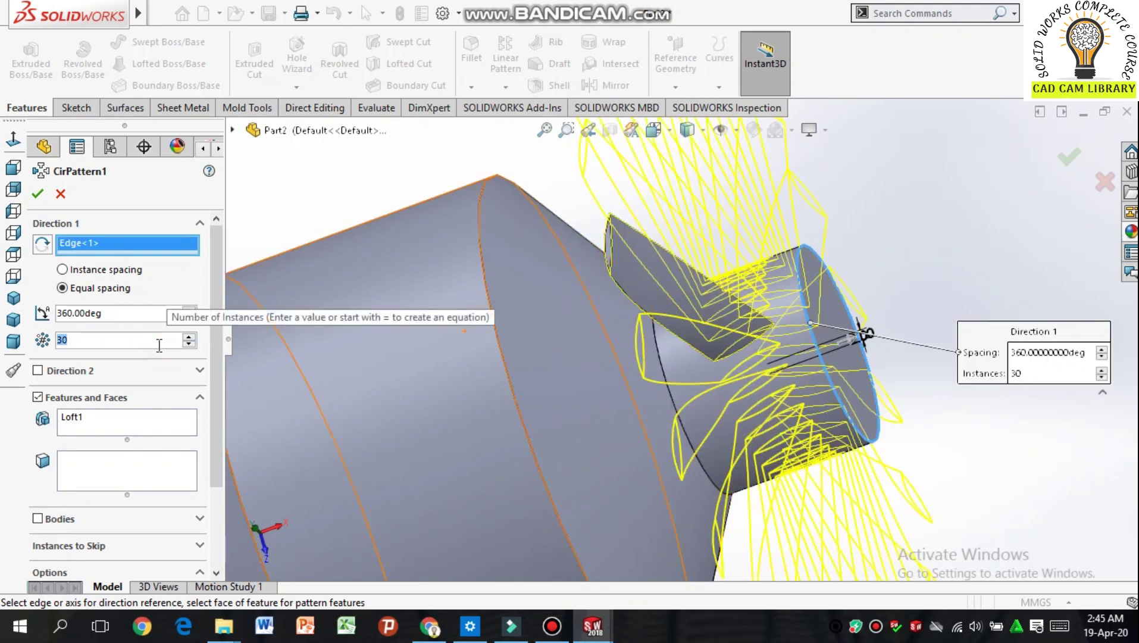
pyautogui.write('25')
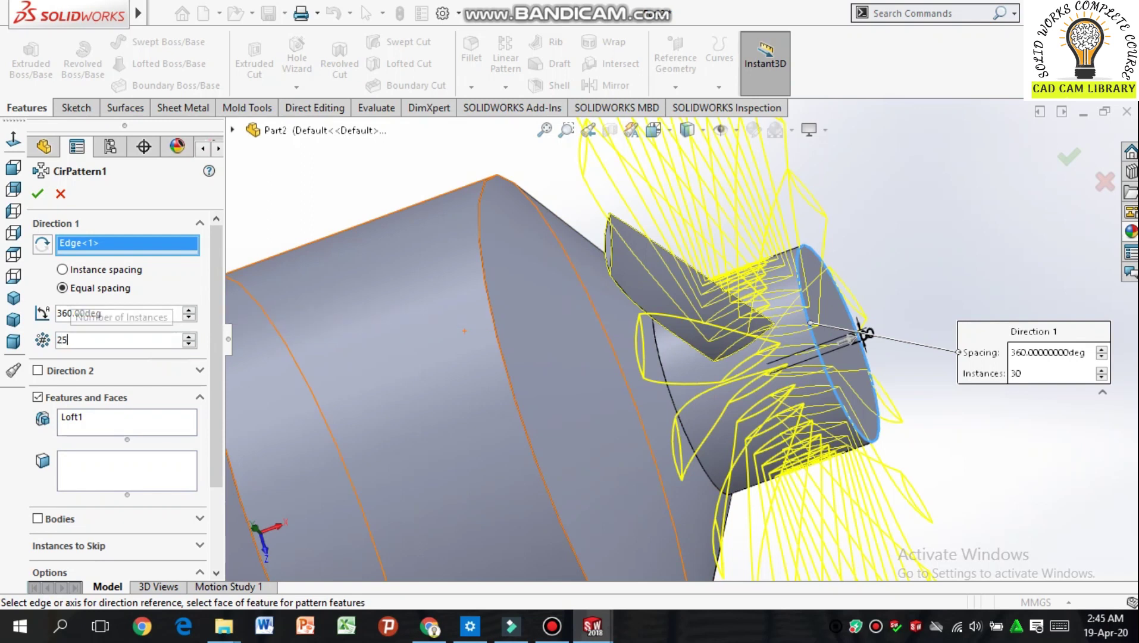
pyautogui.press('Return')
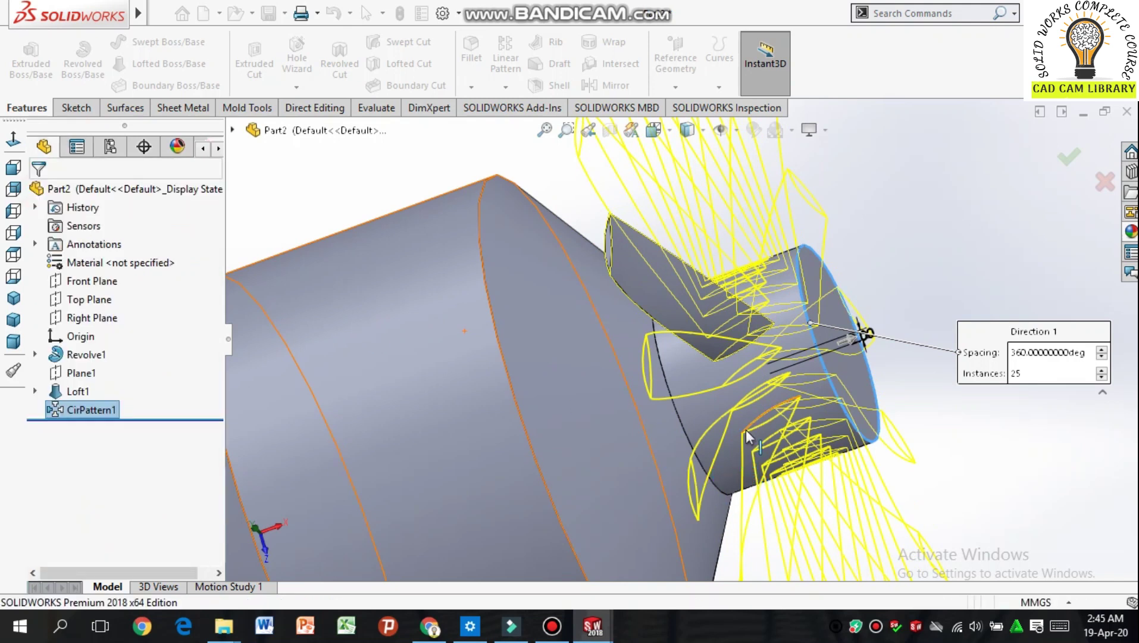
pyautogui.scroll(6, 685, 443)
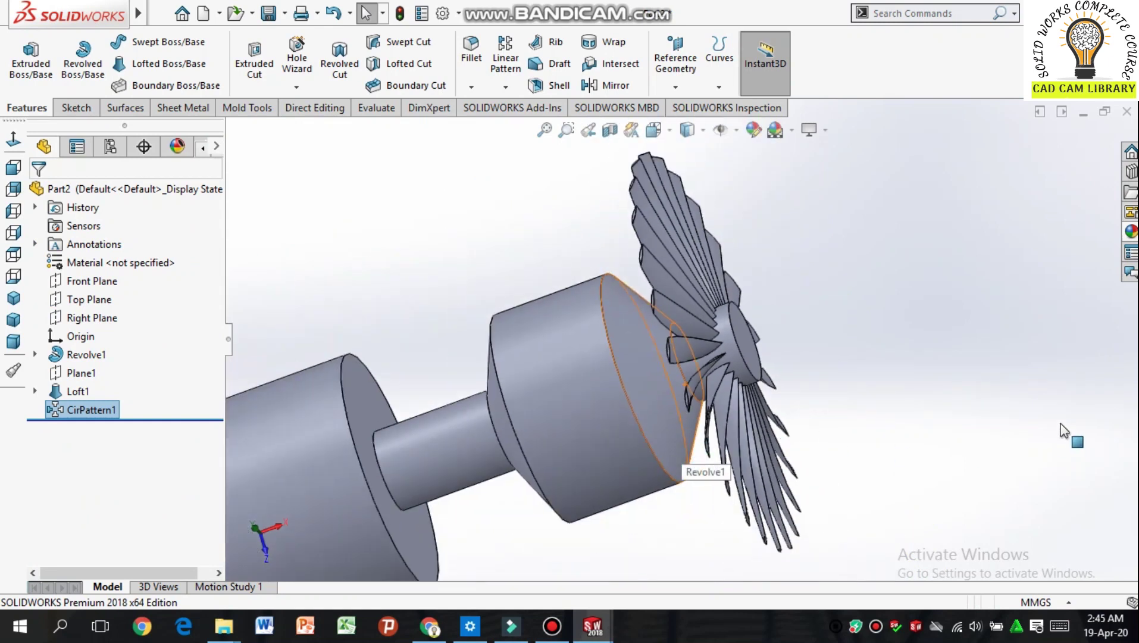
pyautogui.moveTo(946, 374); pyautogui.dragTo(672, 397, button='middle')
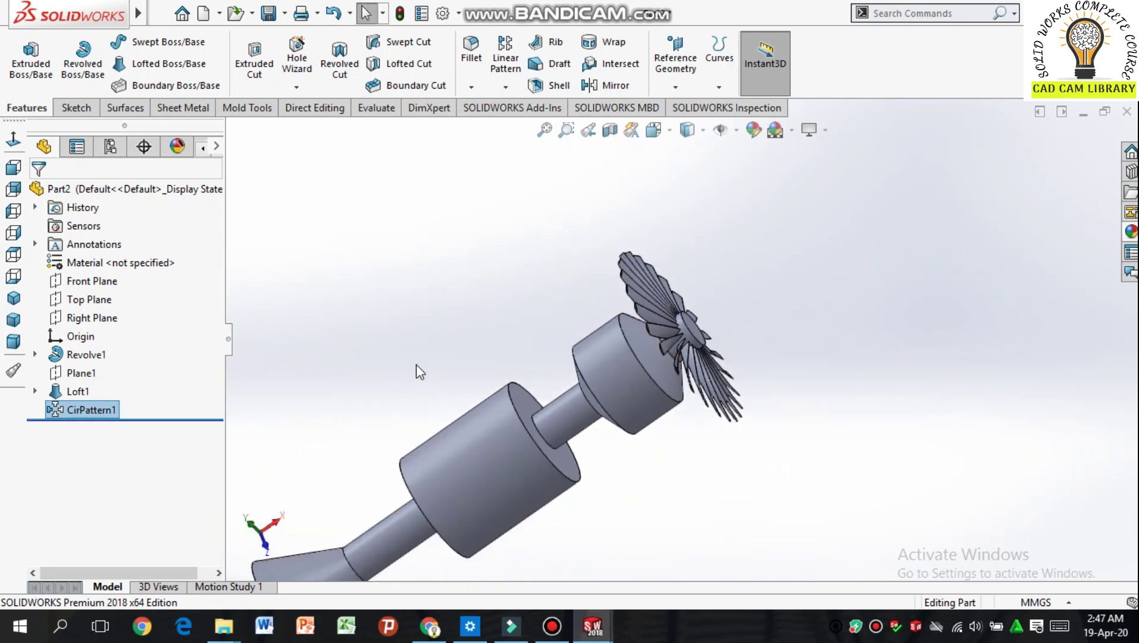
# Step: Open a new sketch on the Front Plane and show it in front view
pyautogui.click(89, 284)
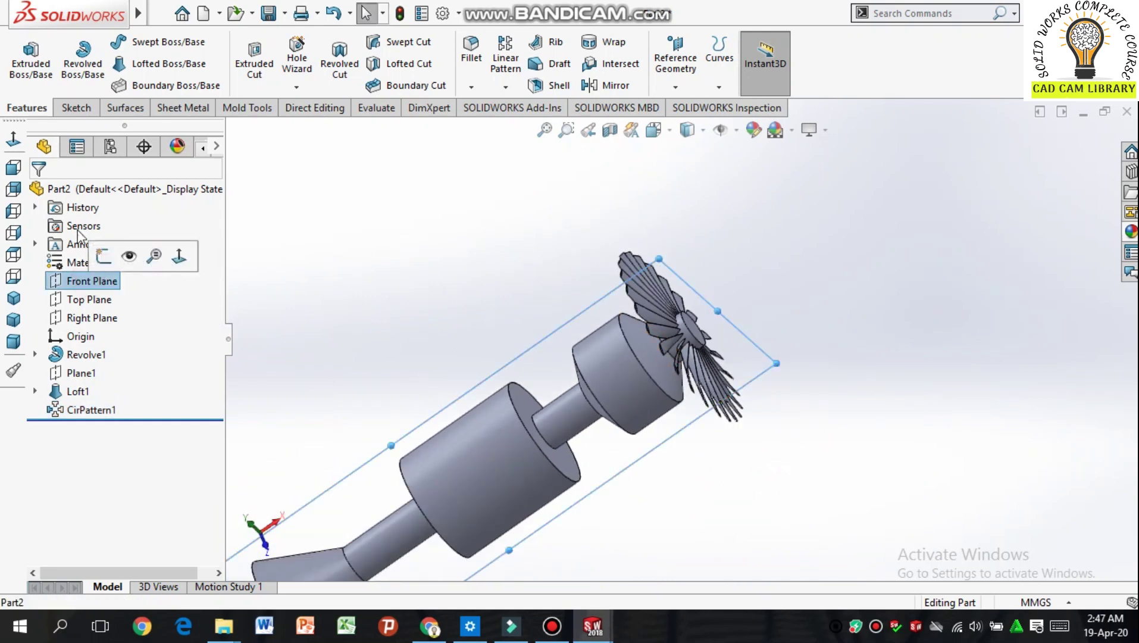
pyautogui.click(74, 107)
pyautogui.click(27, 43)
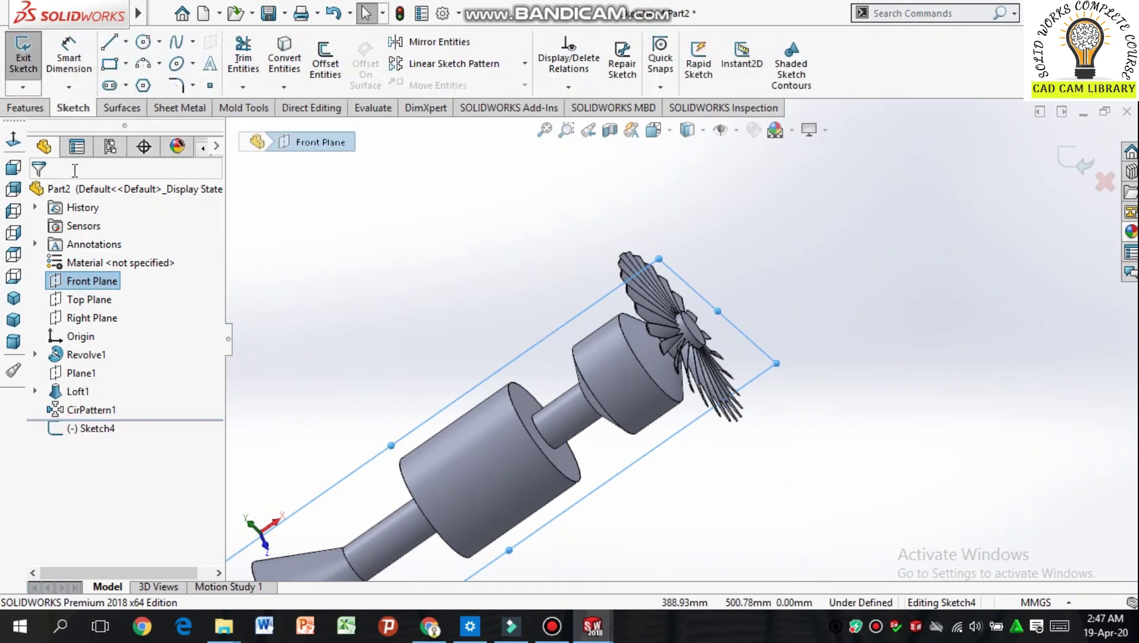
pyautogui.click(13, 143)
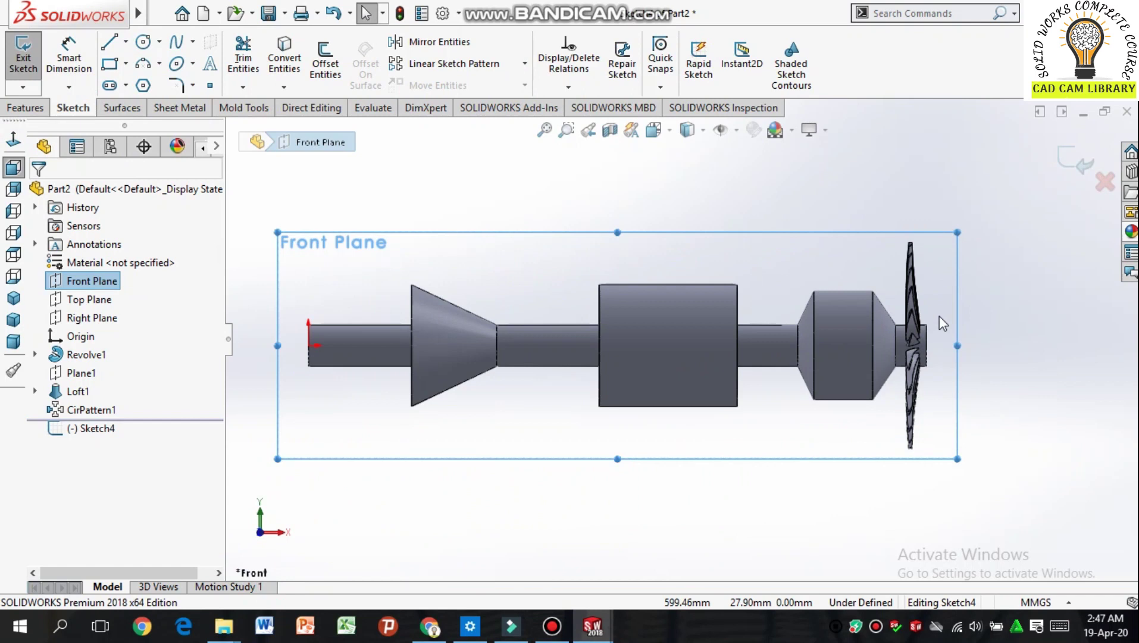
pyautogui.scroll(-3, 933, 330)
# Step: Draw a vertical 20 mm centerline from the shaft end's upper corner to its axis and a horizontal centerline extending outward along the axis
pyautogui.click(123, 38)
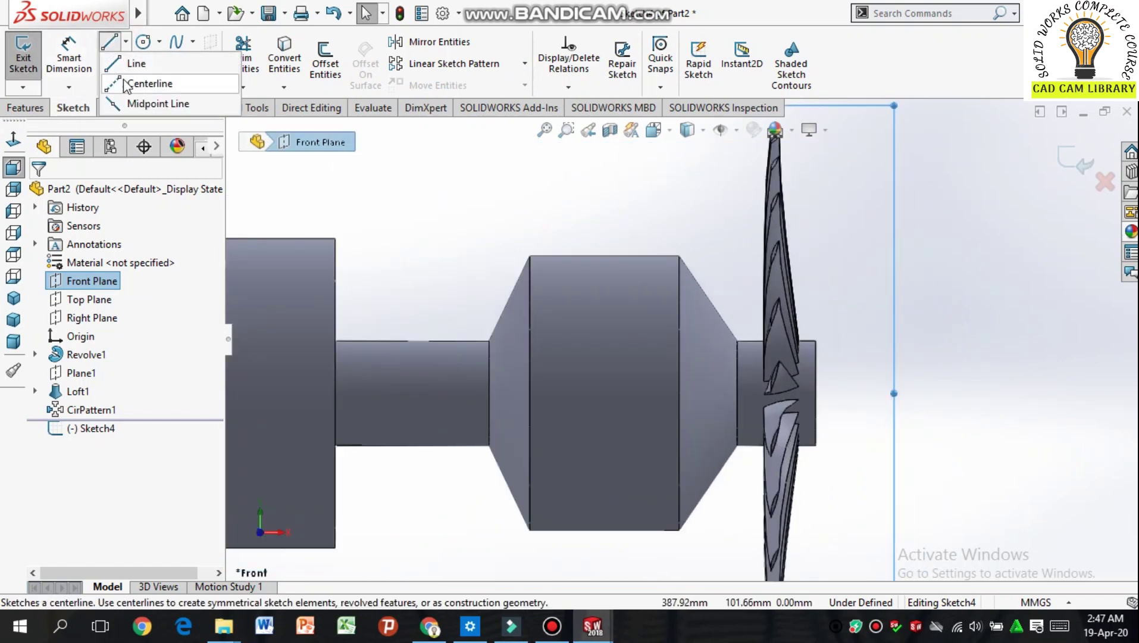
pyautogui.click(127, 85)
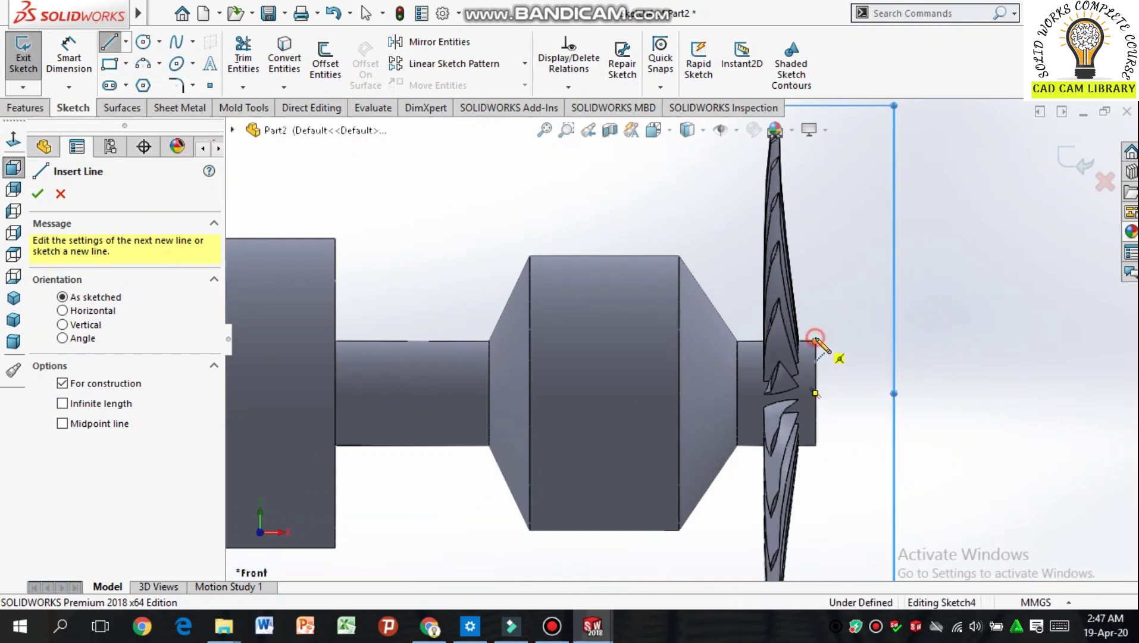
pyautogui.click(815, 340)
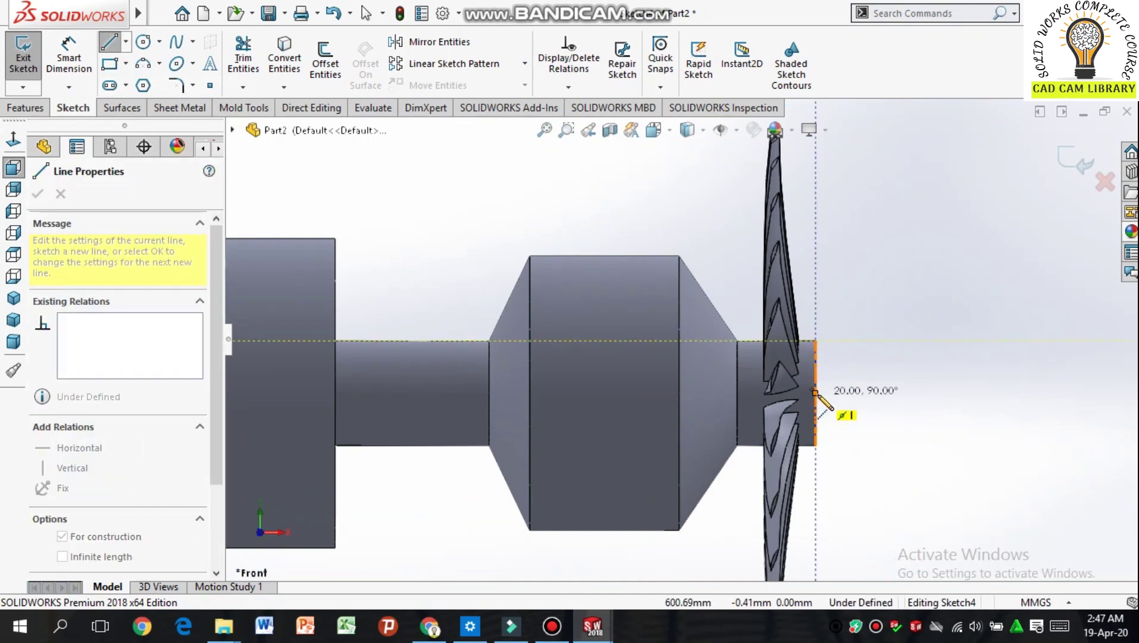
pyautogui.doubleClick(815, 393)
pyautogui.click(814, 393)
pyautogui.click(962, 393)
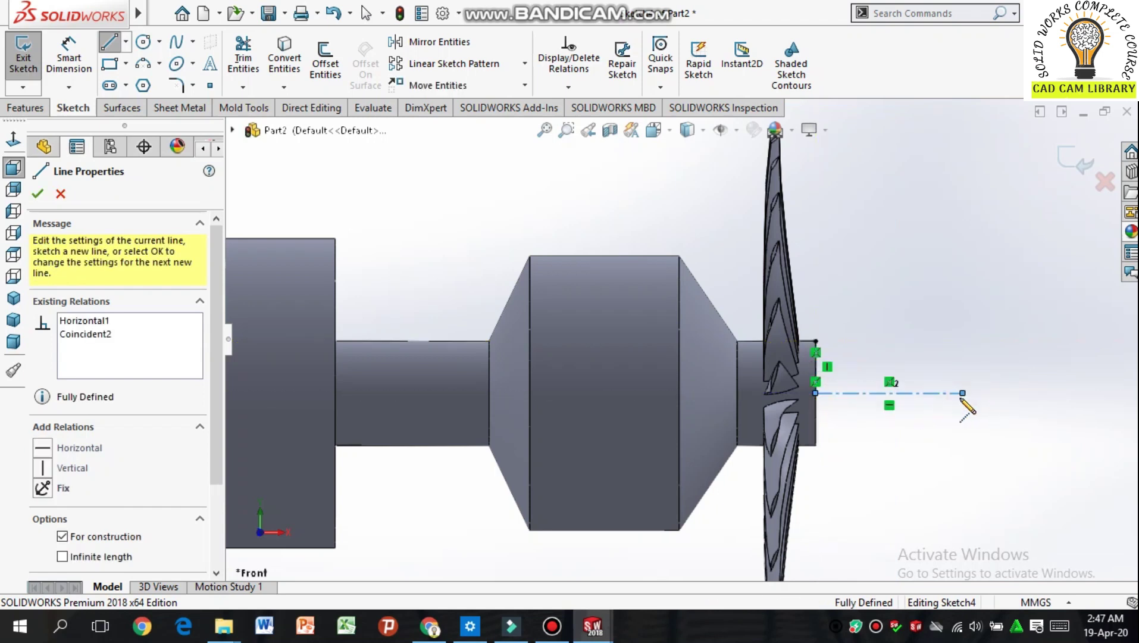
pyautogui.rightClick(932, 432)
pyautogui.click(982, 444)
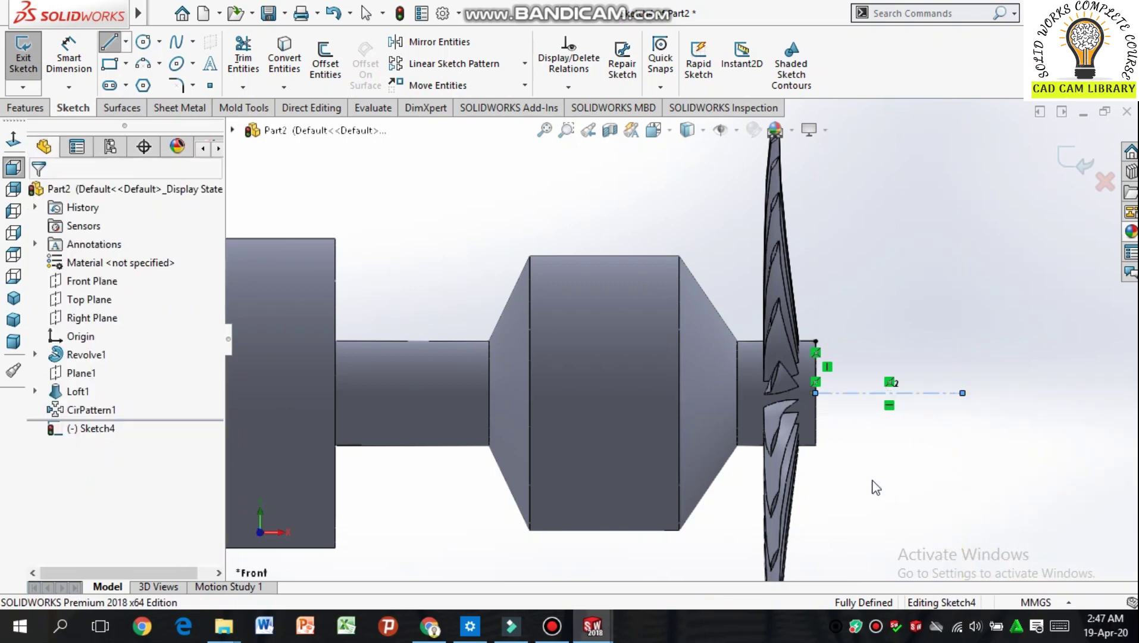
# Step: Sketch a three-point arc of about 72 mm radius from the shaft end's upper corner to the outer end of the horizontal centerline
pyautogui.click(146, 70)
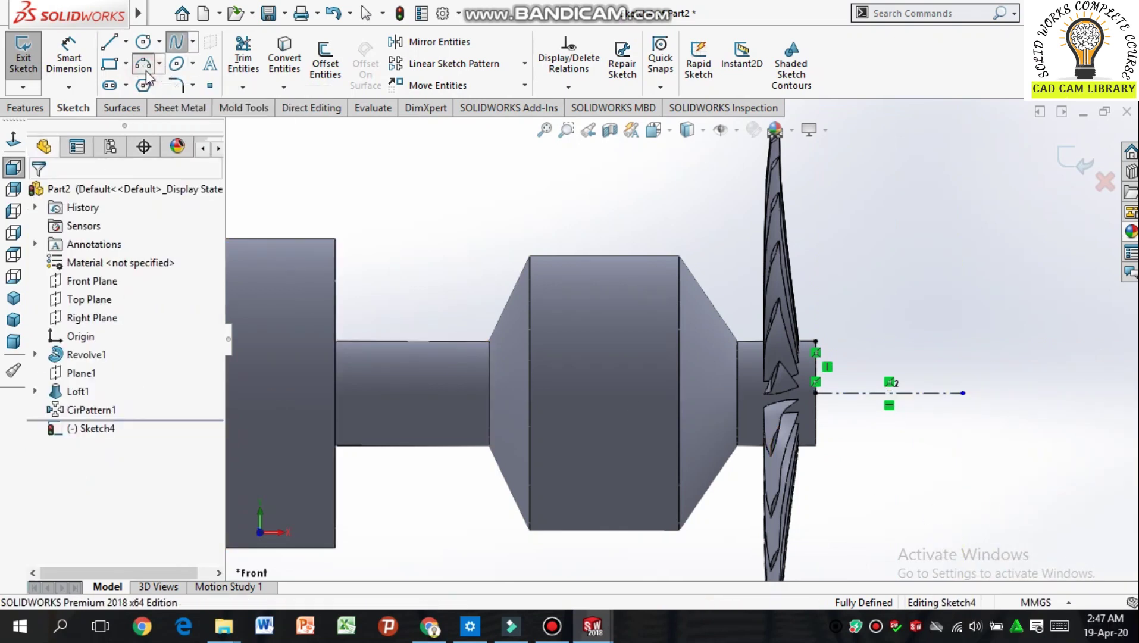
pyautogui.click(816, 342)
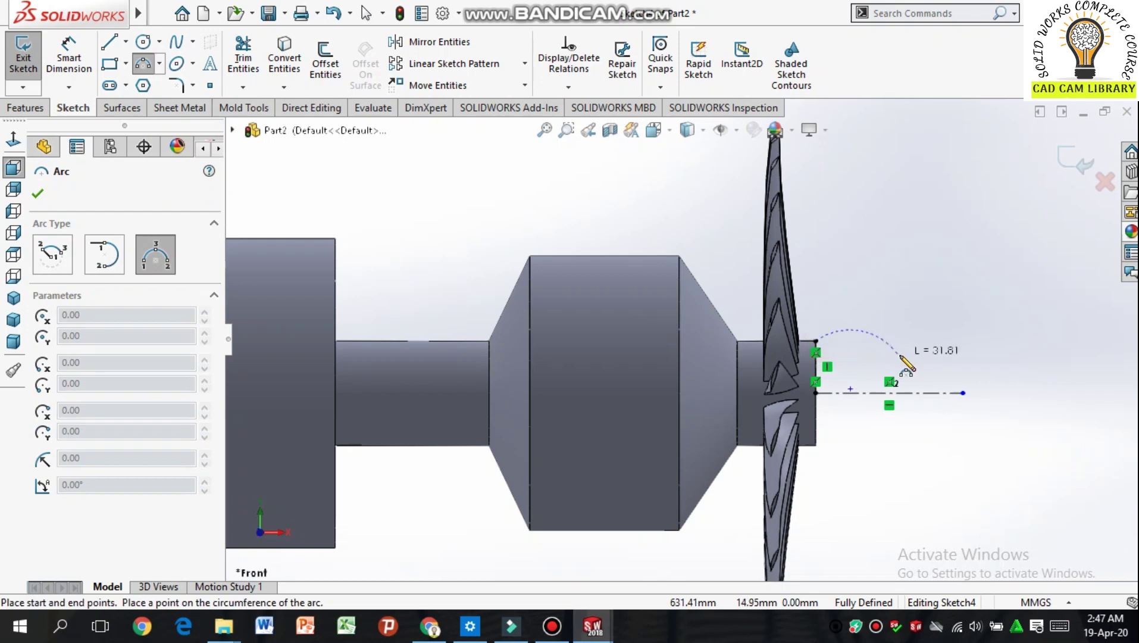
pyautogui.click(962, 392)
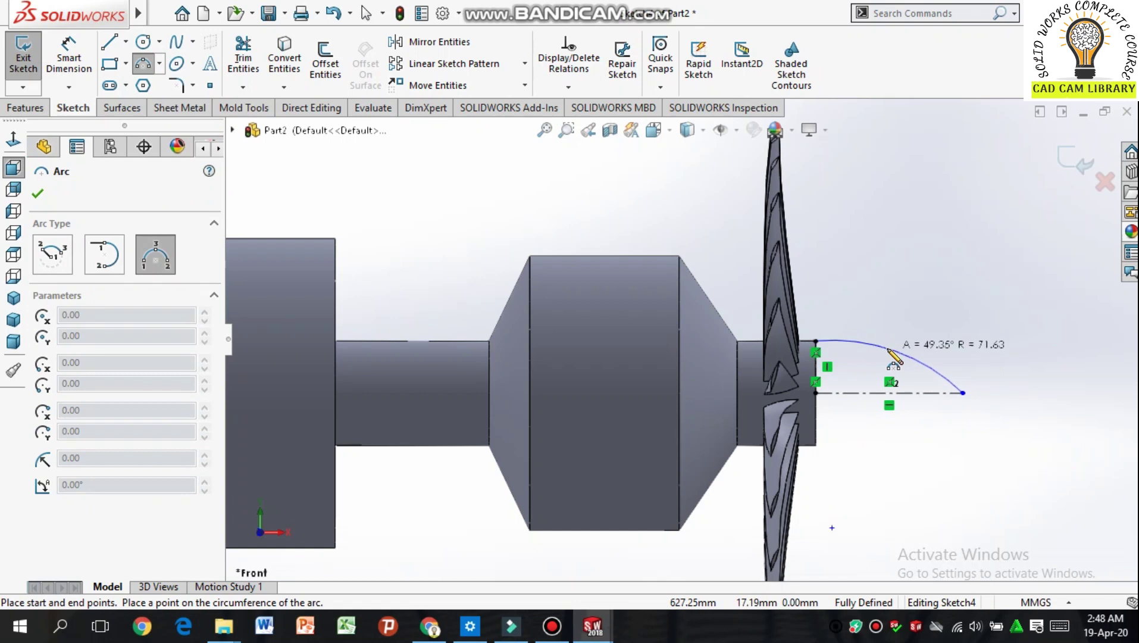
pyautogui.click(892, 352)
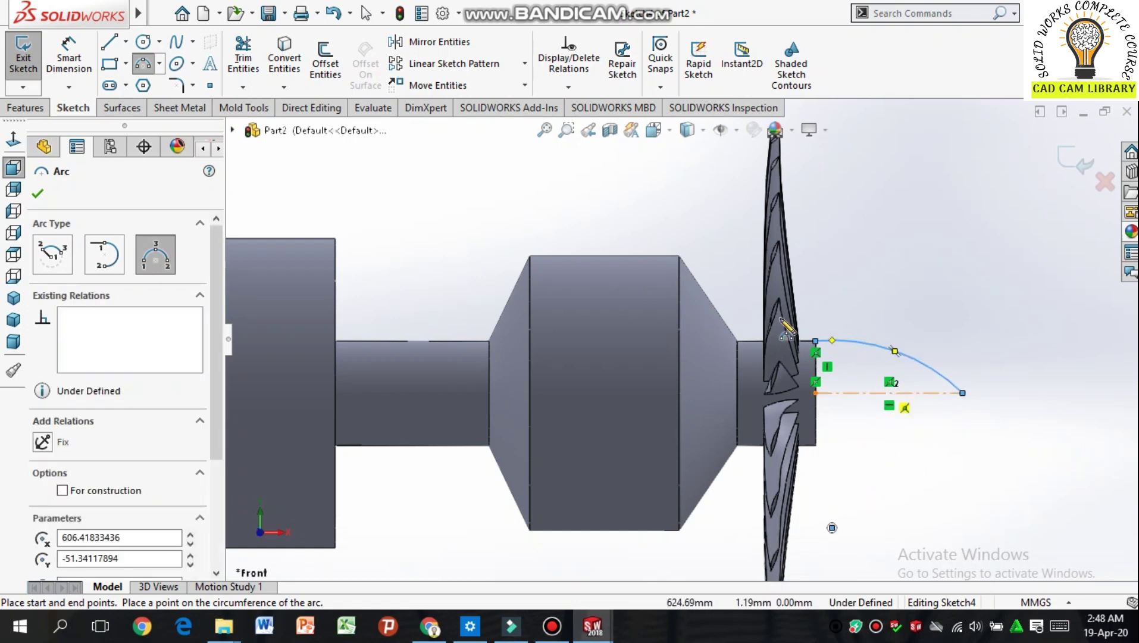
# Step: Close the nose profile with a vertical solid line down the shaft end and a horizontal solid line along the axis to the arc's end
pyautogui.click(111, 43)
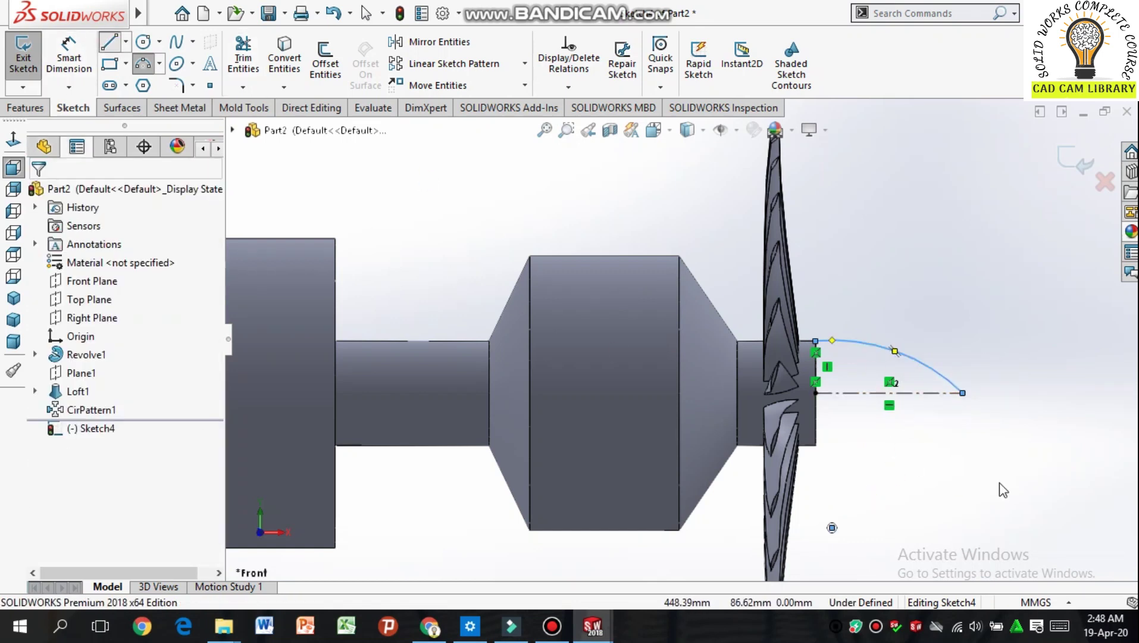
pyautogui.click(816, 341)
pyautogui.click(815, 393)
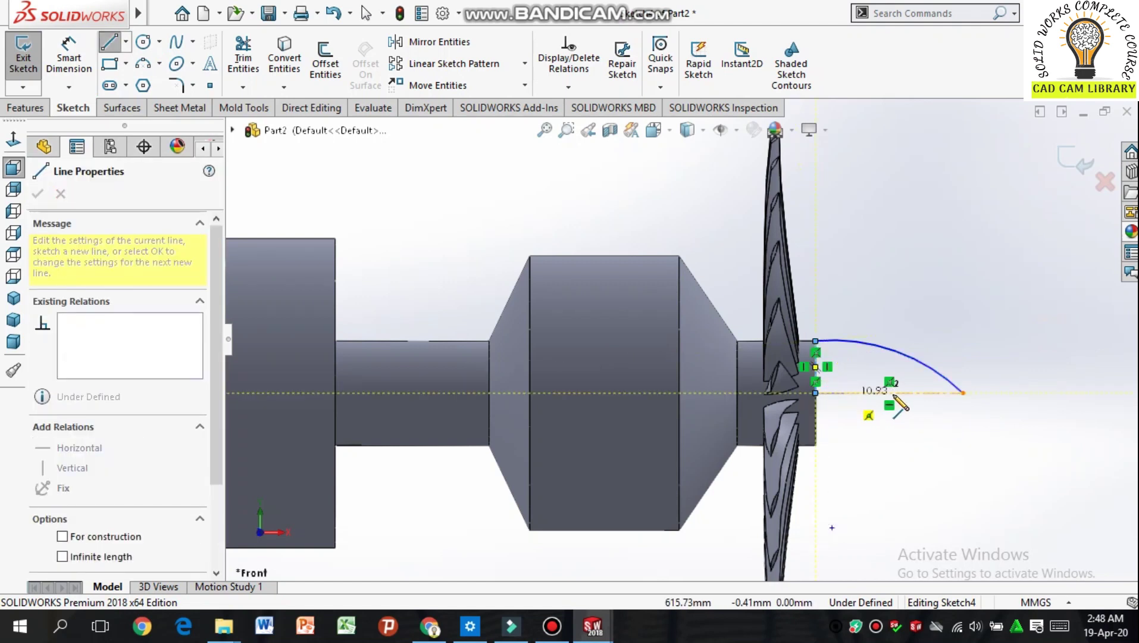
pyautogui.click(962, 393)
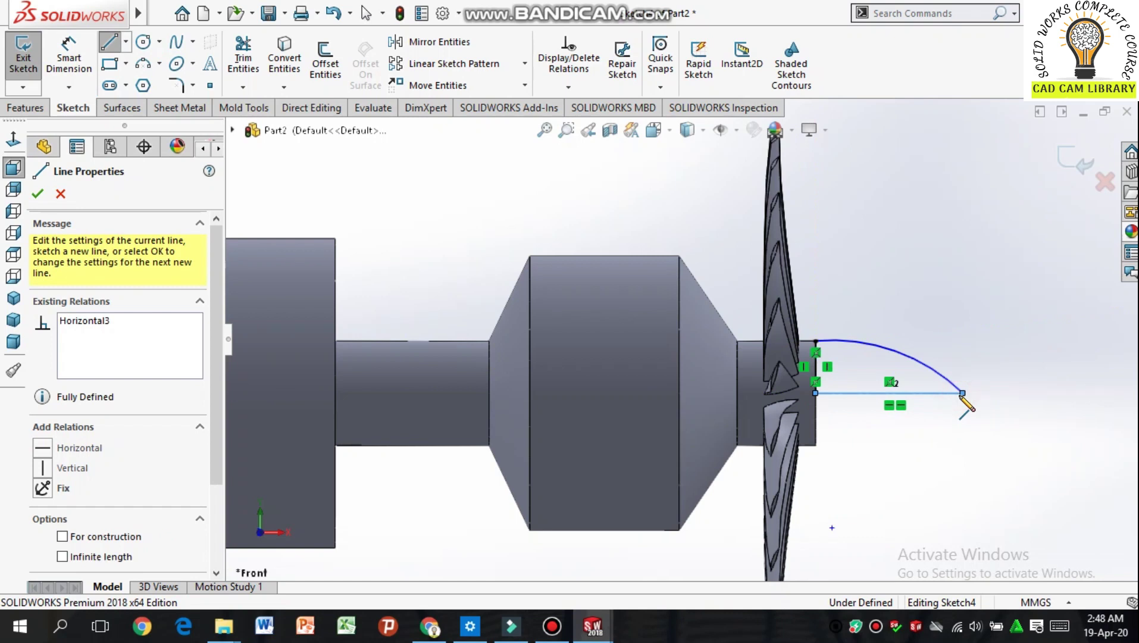
pyautogui.rightClick(961, 453)
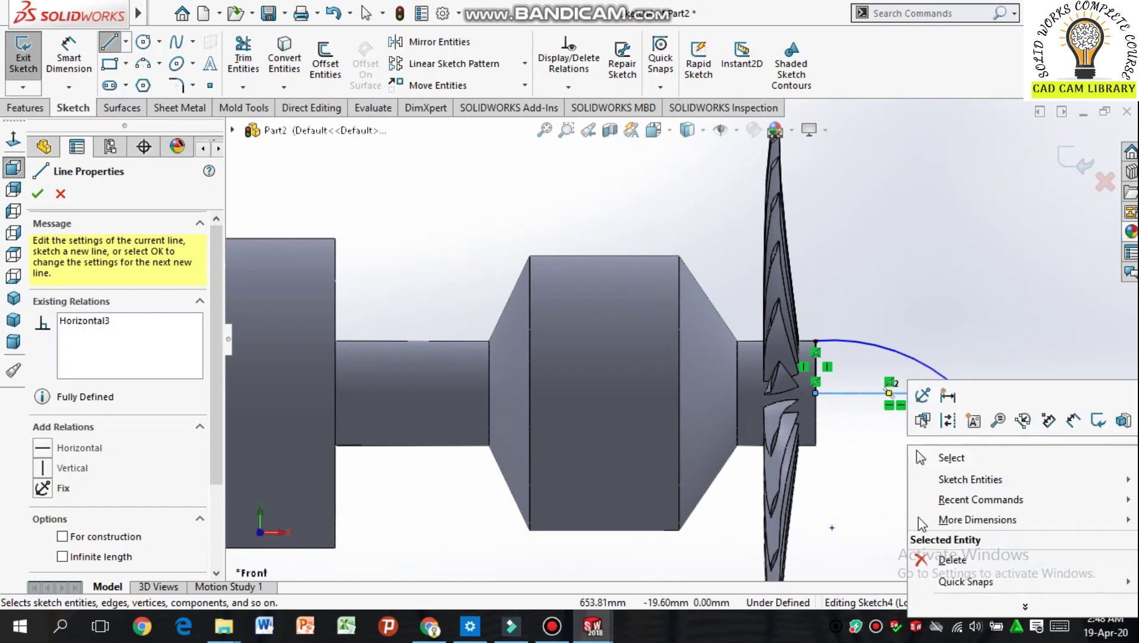
pyautogui.click(889, 547)
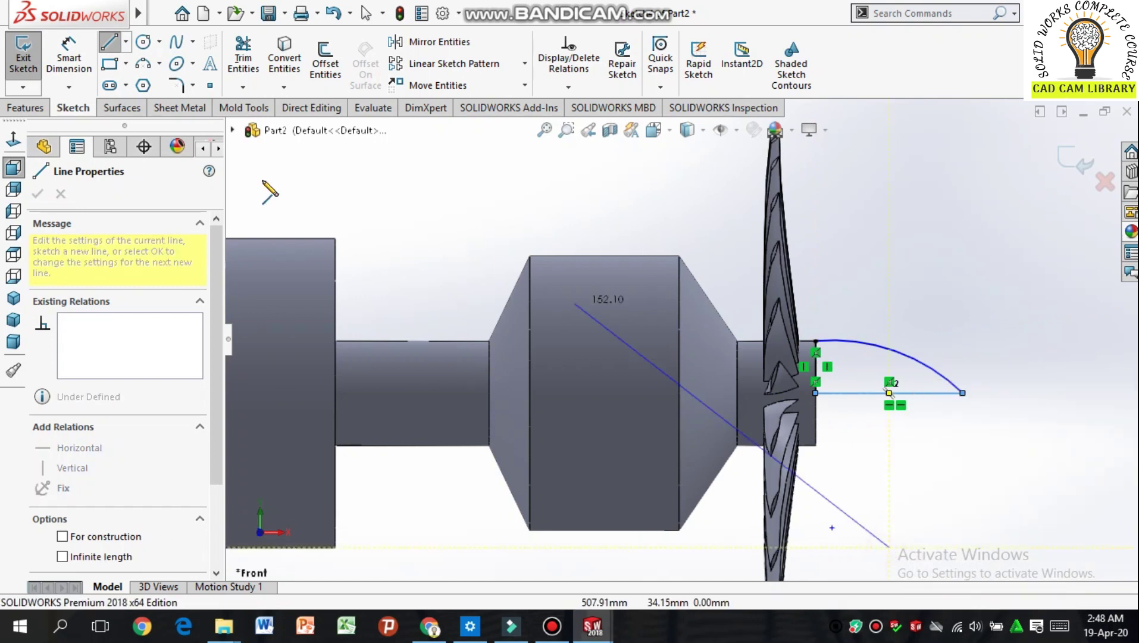
# Step: Revolve the nose profile 360 degrees about its horizontal axis line, merged with the shaft
pyautogui.click(28, 109)
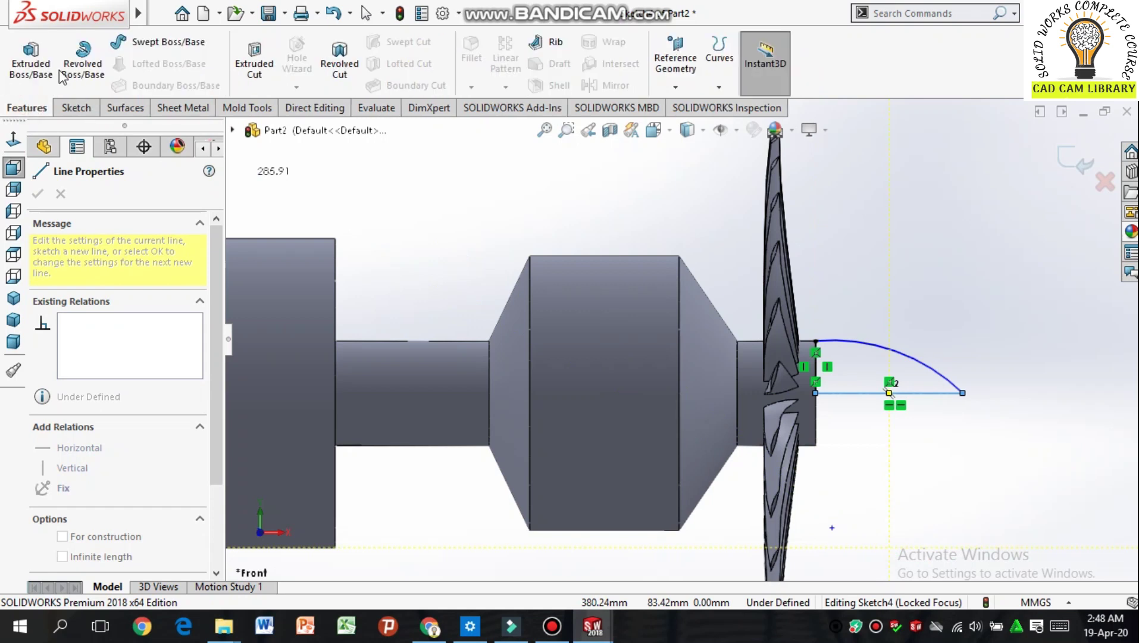
pyautogui.click(83, 65)
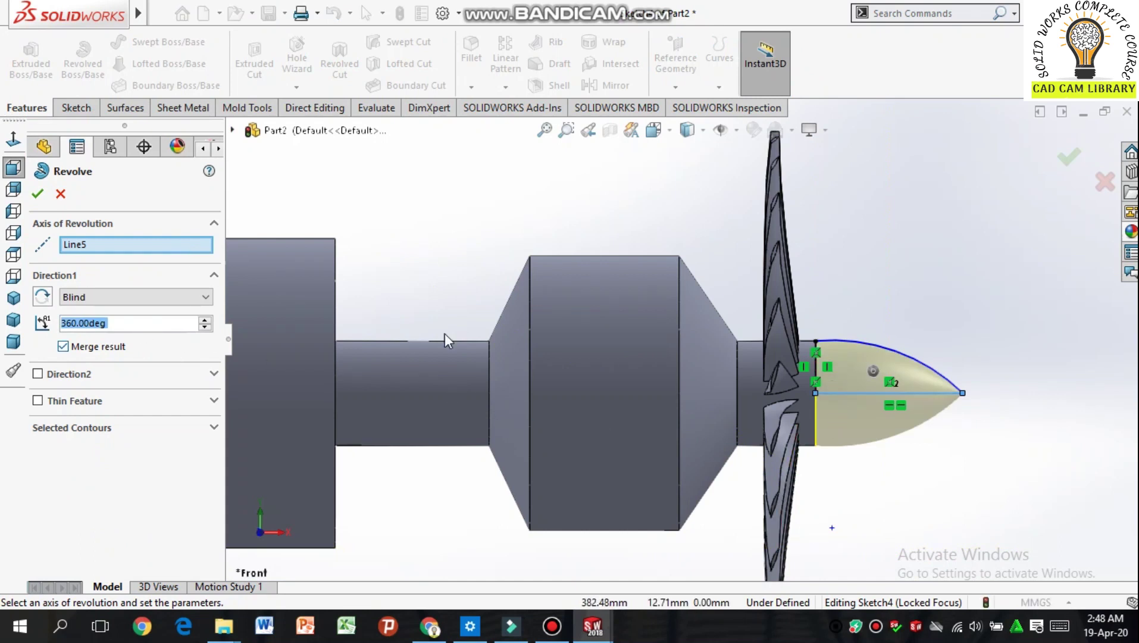
pyautogui.click(37, 194)
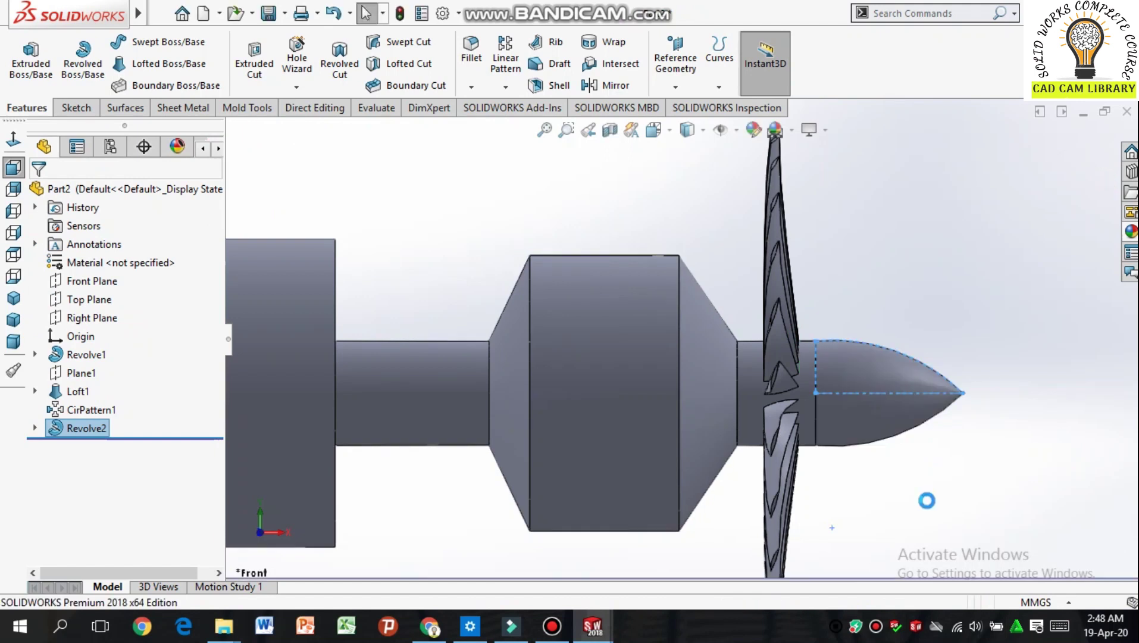
pyautogui.press('f')
pyautogui.scroll(6, 869, 442)
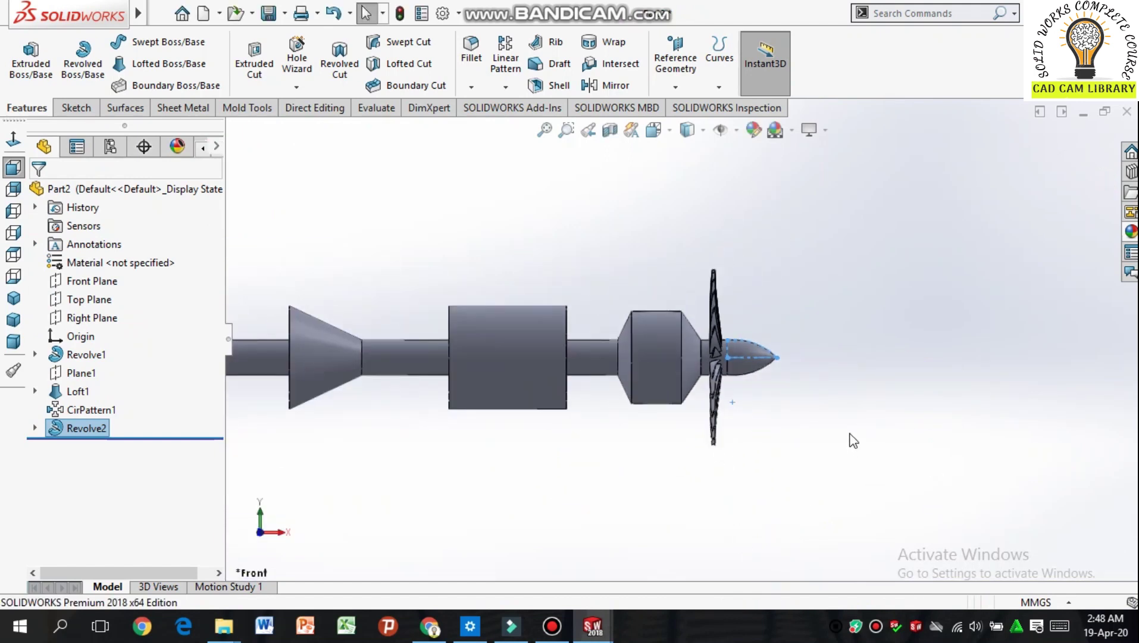
pyautogui.moveTo(680, 435); pyautogui.dragTo(484, 436, button='middle')
pyautogui.moveTo(644, 470); pyautogui.dragTo(526, 463, button='middle')
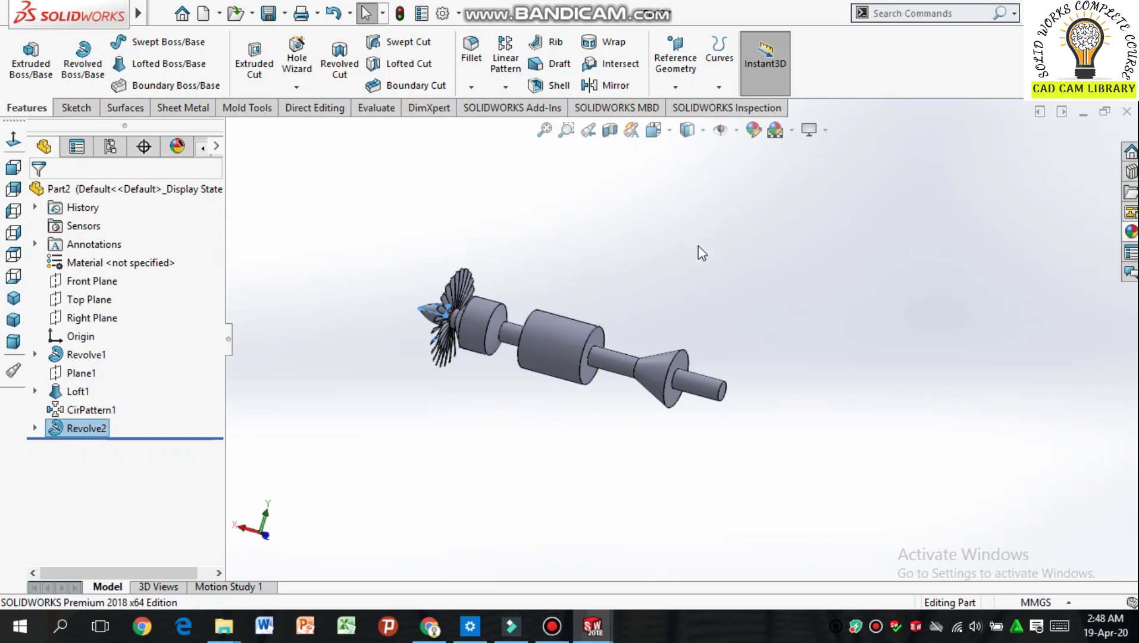
# Step: Apply the Plain White scene as the model's background
pyautogui.click(792, 130)
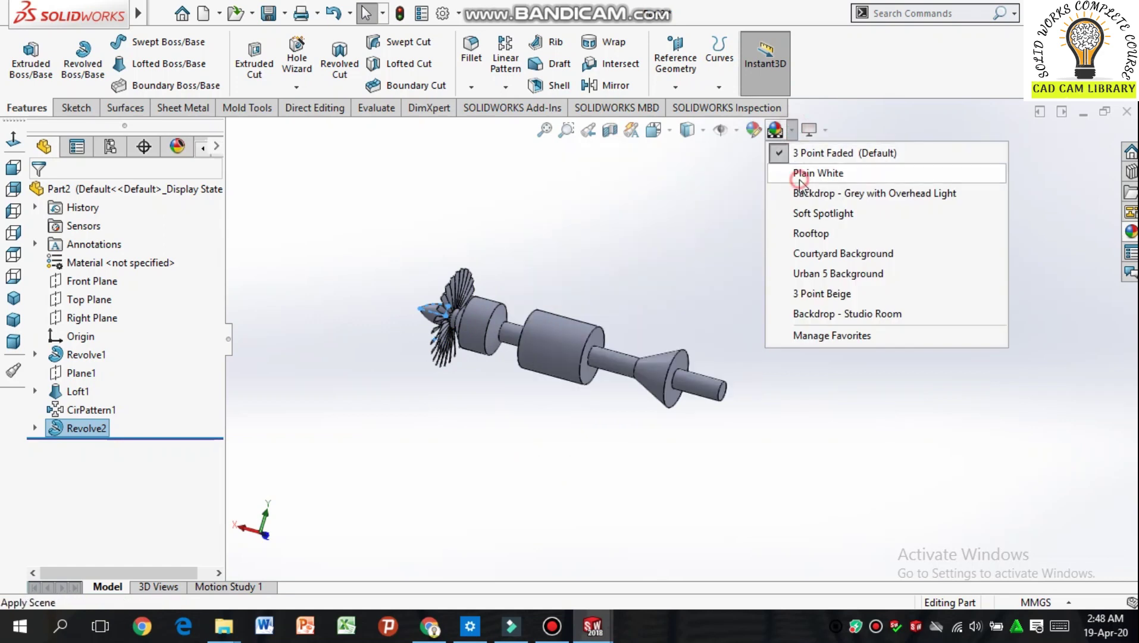
pyautogui.click(798, 173)
pyautogui.click(794, 247)
pyautogui.moveTo(461, 408); pyautogui.dragTo(750, 465, button='middle')
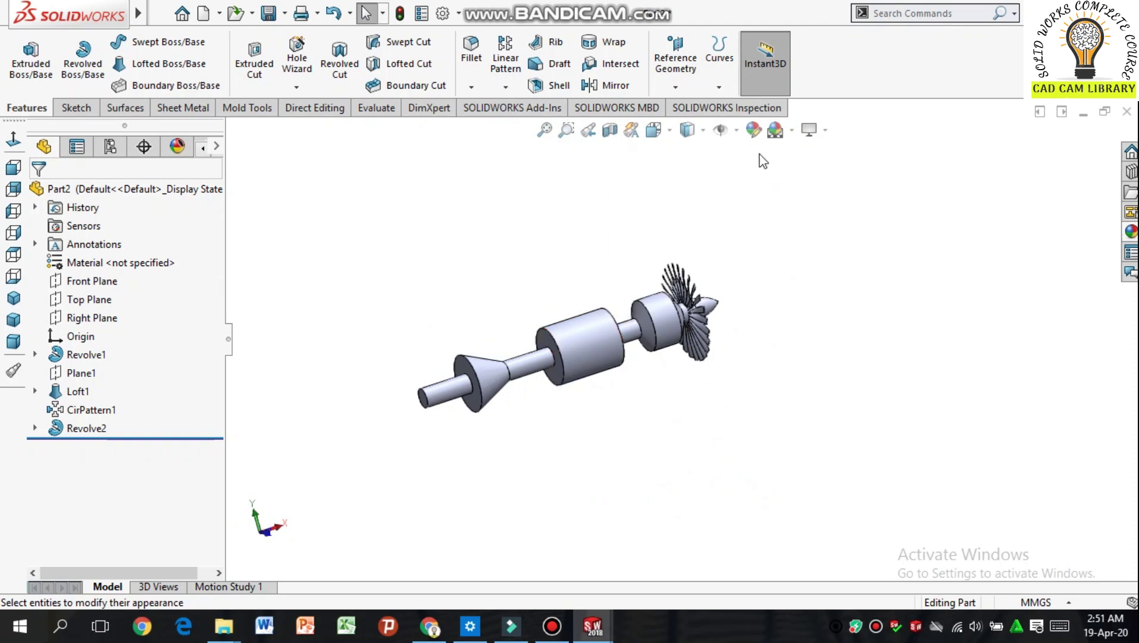
# Step: Apply a grey color from the standard palette to the whole part
pyautogui.click(752, 129)
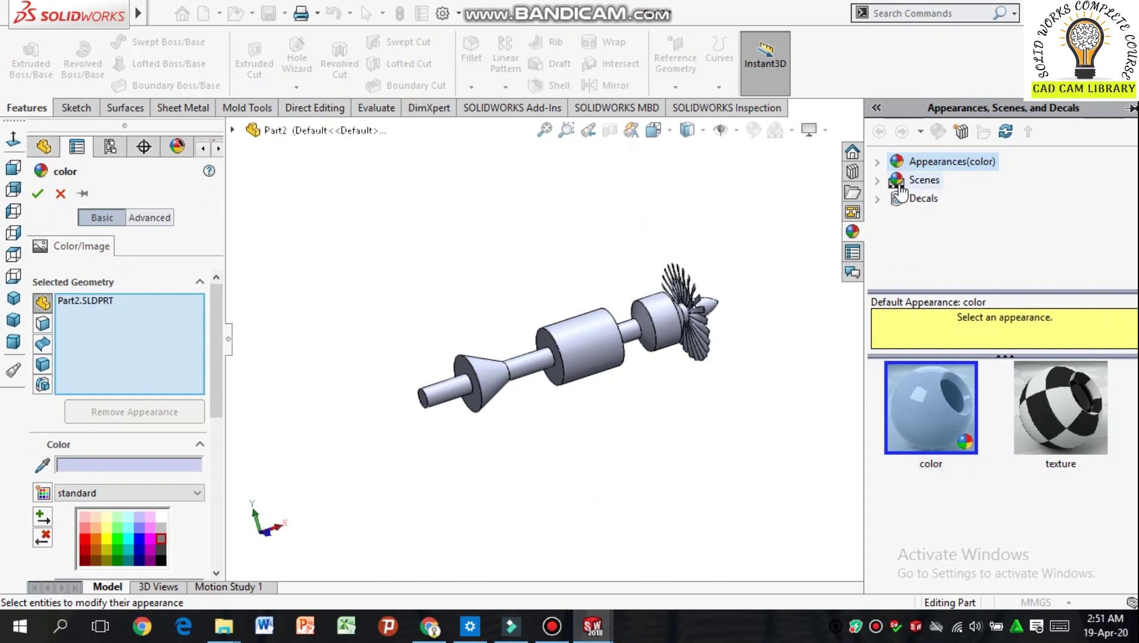
pyautogui.click(160, 538)
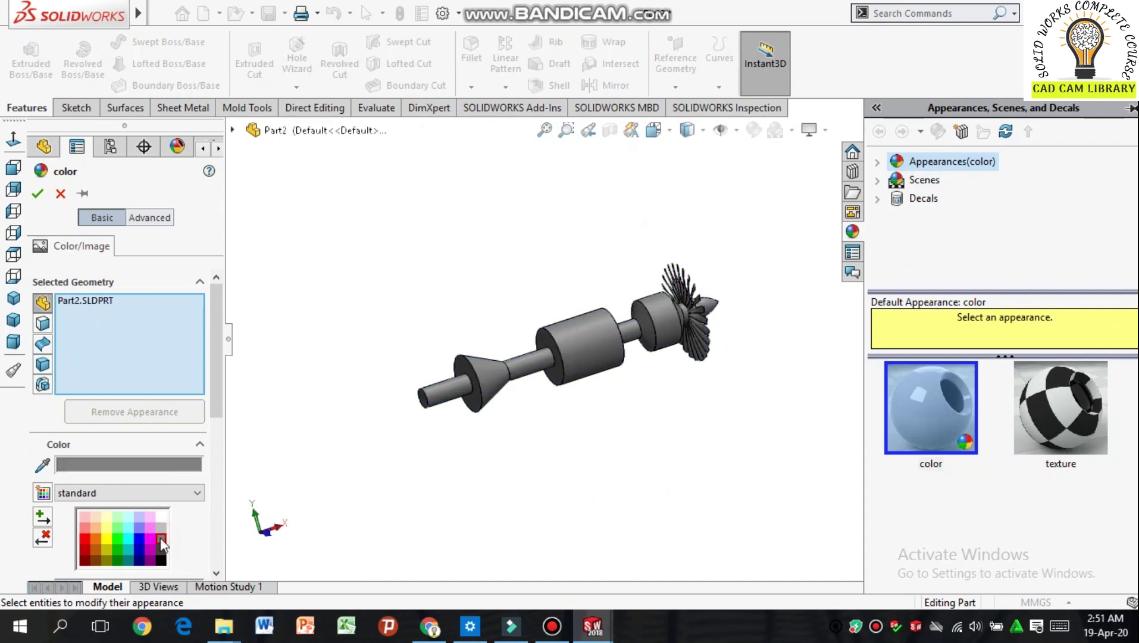
pyautogui.moveTo(418, 473); pyautogui.dragTo(405, 417, button='middle')
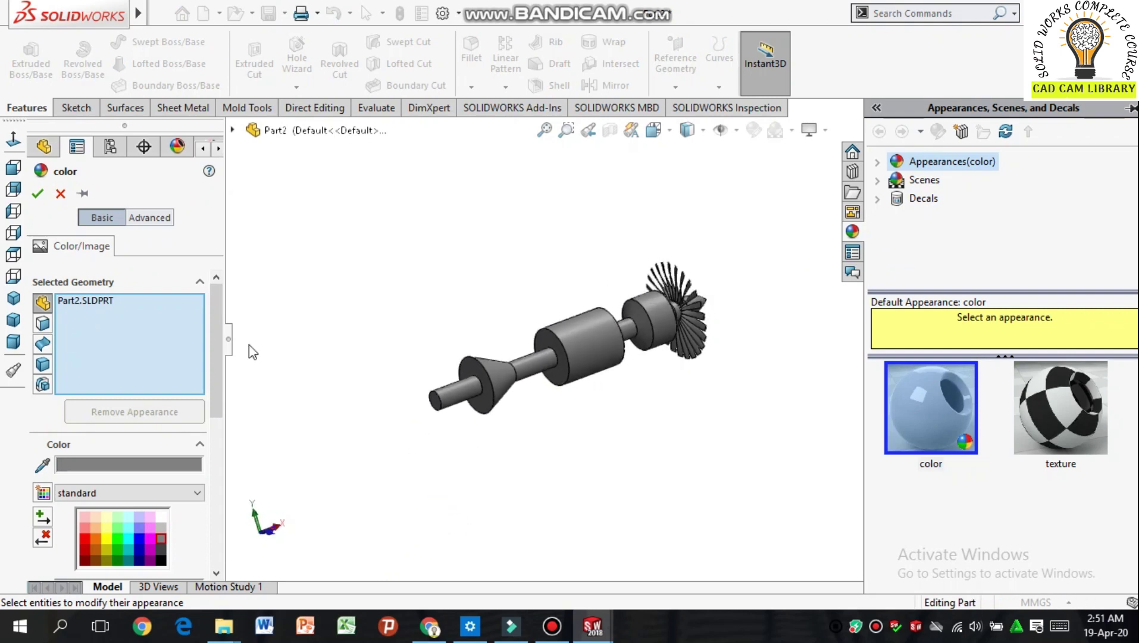
pyautogui.click(39, 193)
pyautogui.click(753, 393)
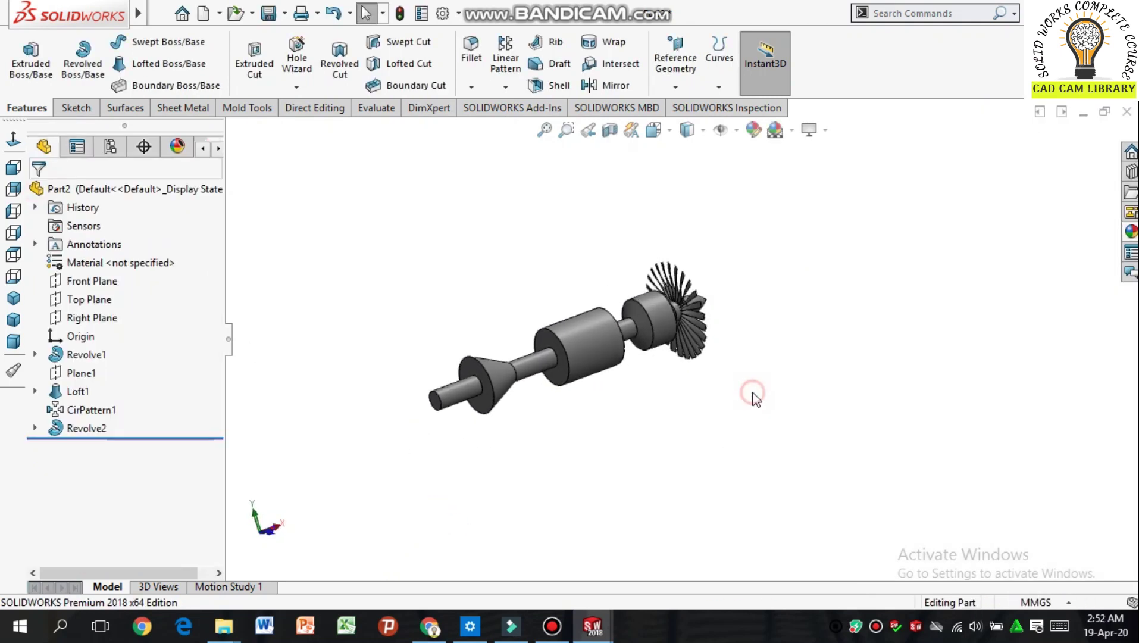
pyautogui.moveTo(830, 295); pyautogui.dragTo(822, 340, button='middle')
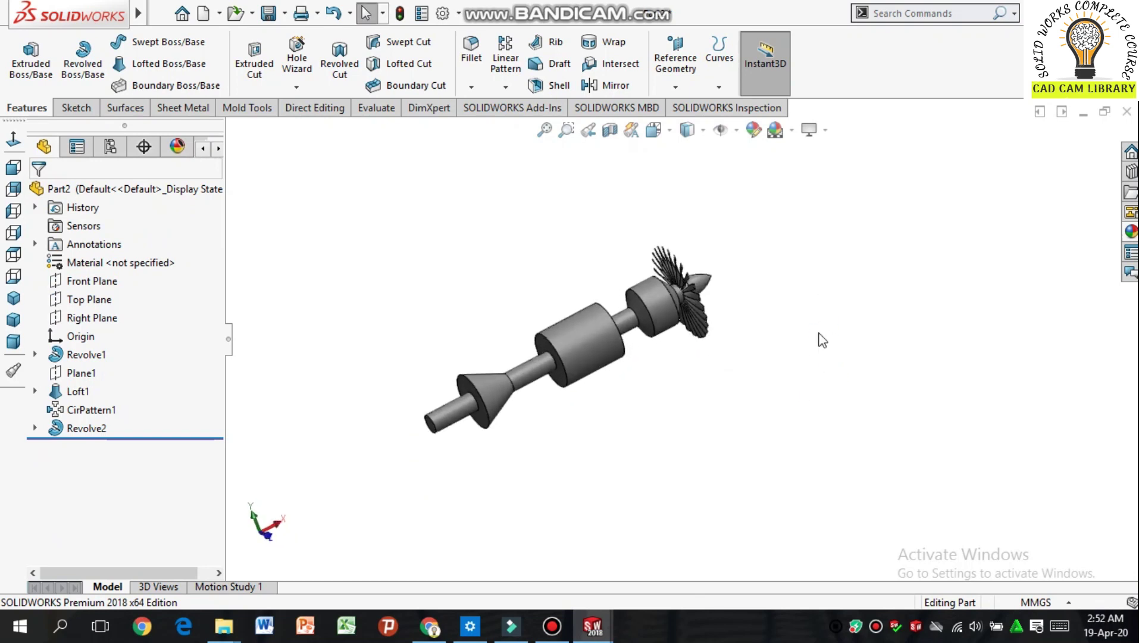
# Step: Save the part as shaaft in the jet engine 2 folder on the Desktop
pyautogui.click(268, 15)
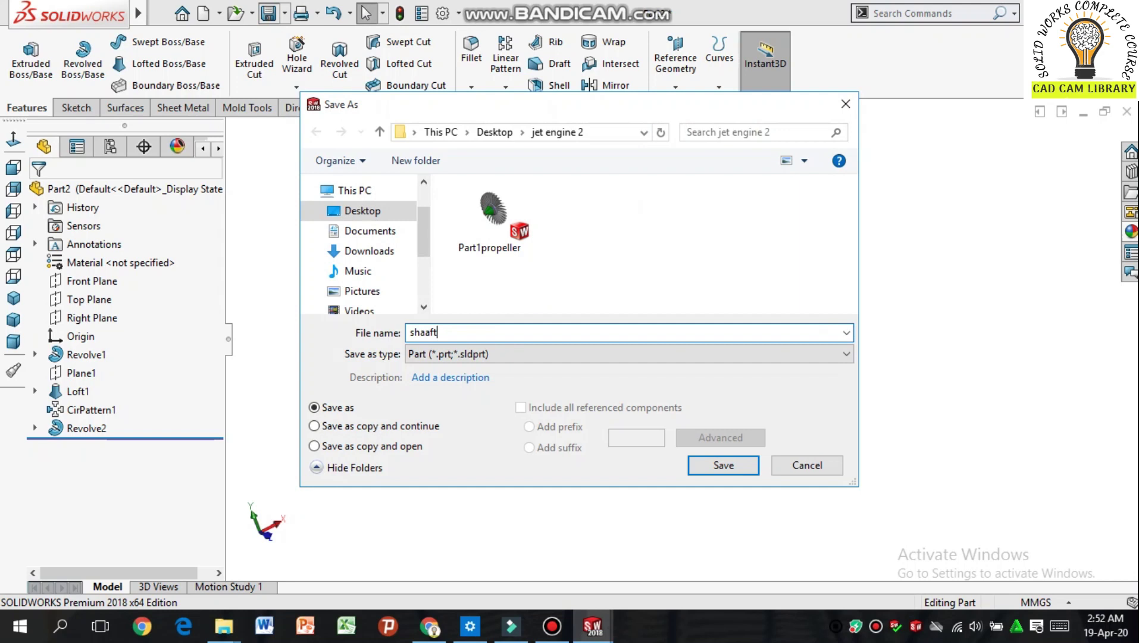
pyautogui.click(720, 474)
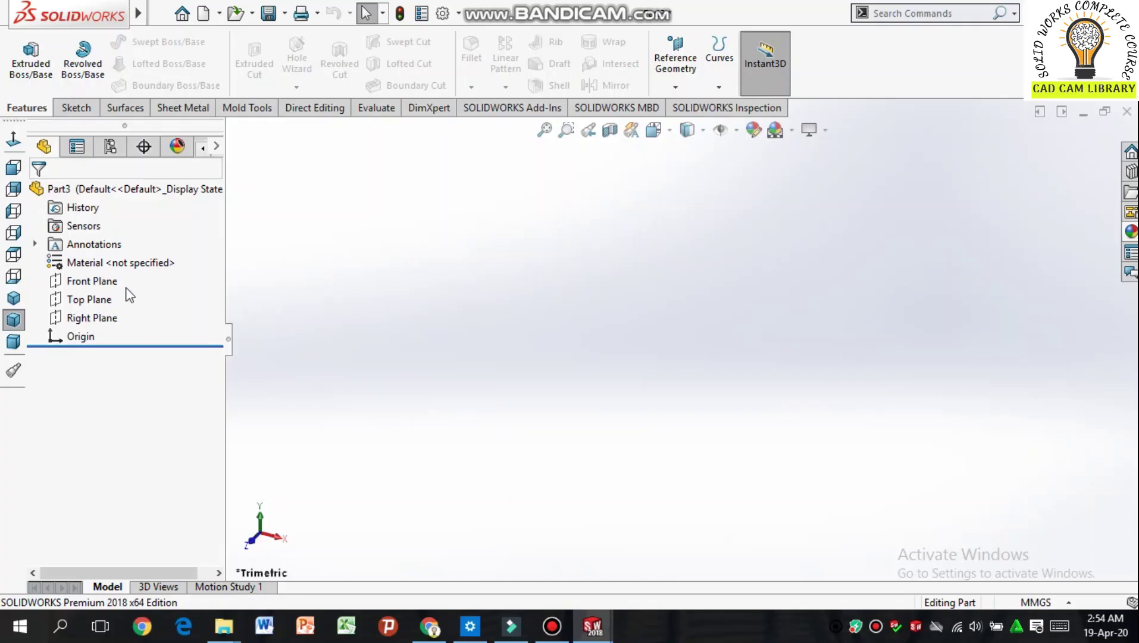
# Step: Start a sketch on the Front Plane of the new, empty part
pyautogui.click(92, 281)
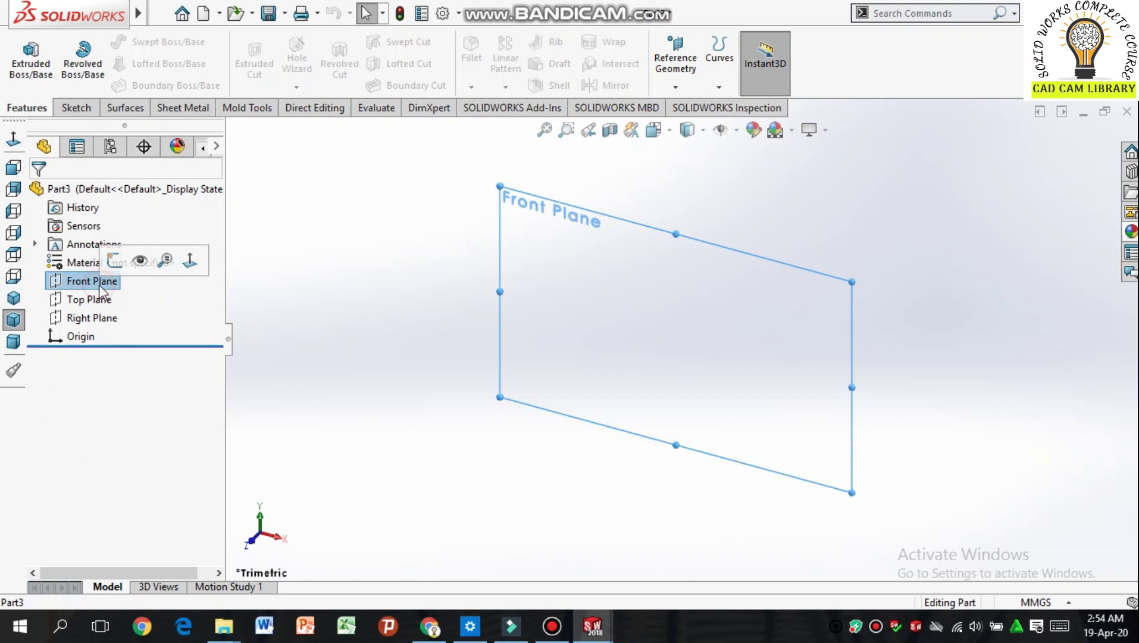
pyautogui.click(76, 108)
pyautogui.click(23, 48)
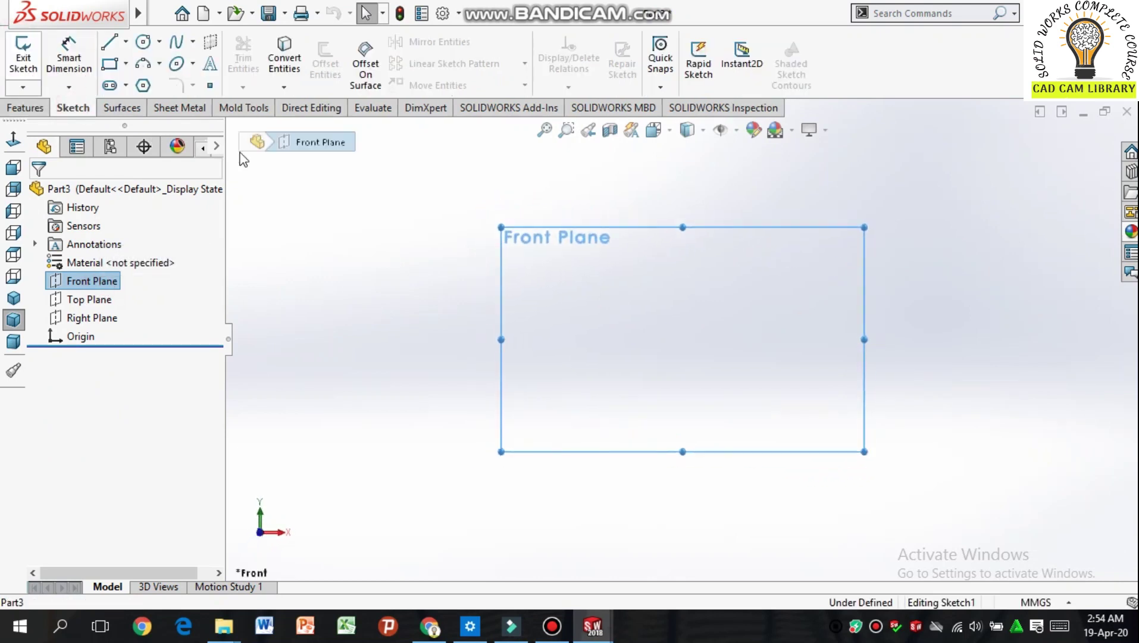
# Step: Draw a horizontal centerline about 141 mm long and a vertical centerline about 81 mm long, both from the origin
pyautogui.click(126, 41)
pyautogui.click(144, 81)
pyautogui.click(685, 341)
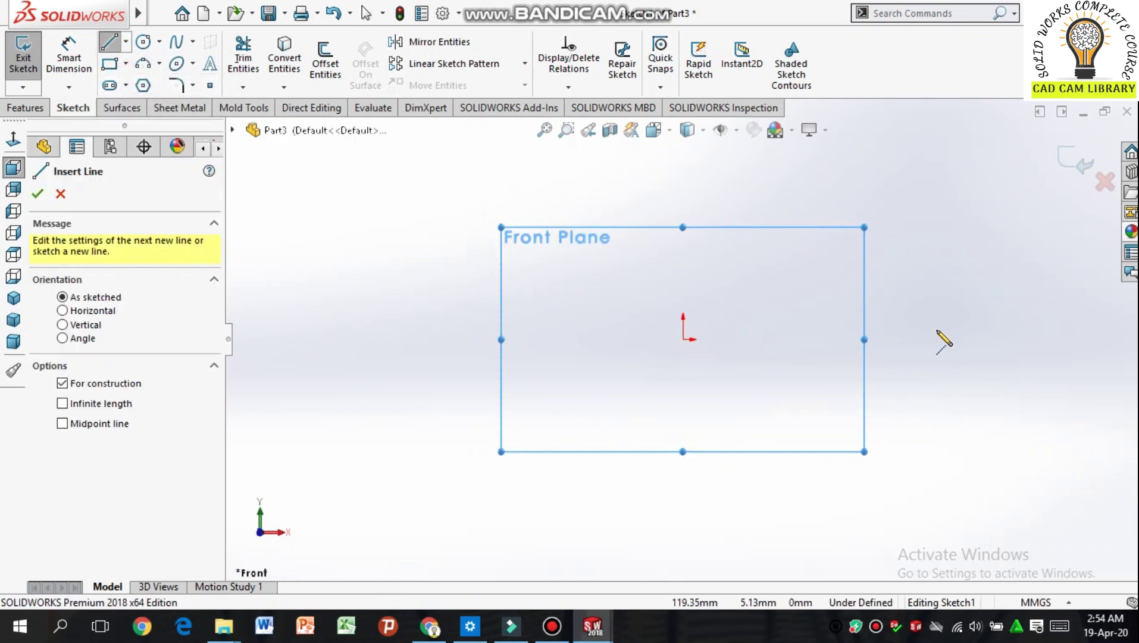
pyautogui.click(970, 339)
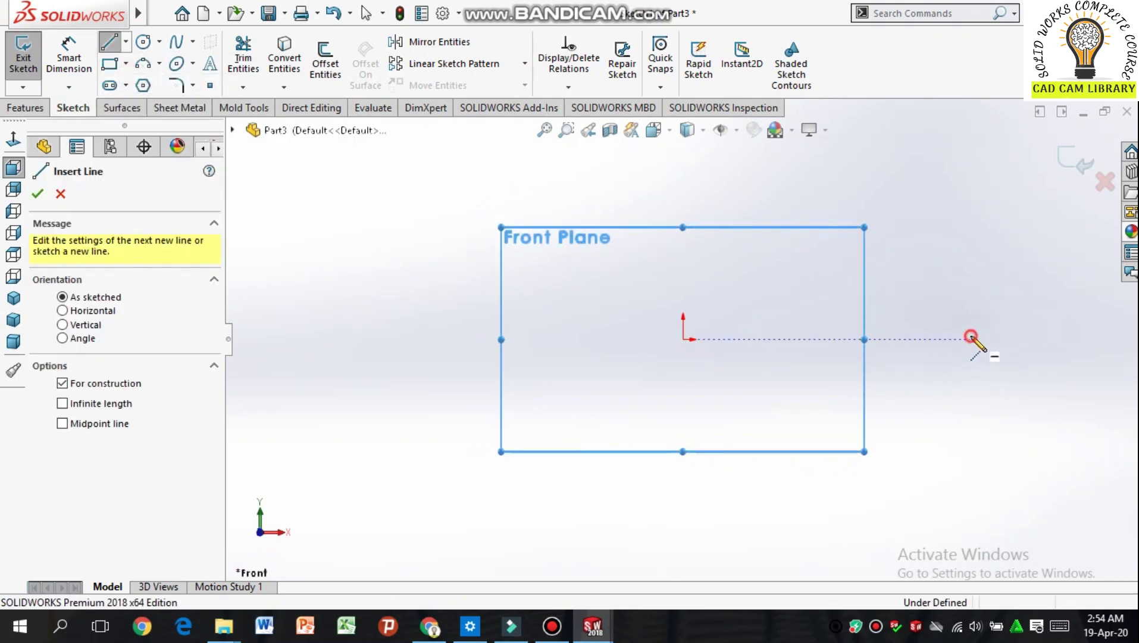
pyautogui.click(683, 339)
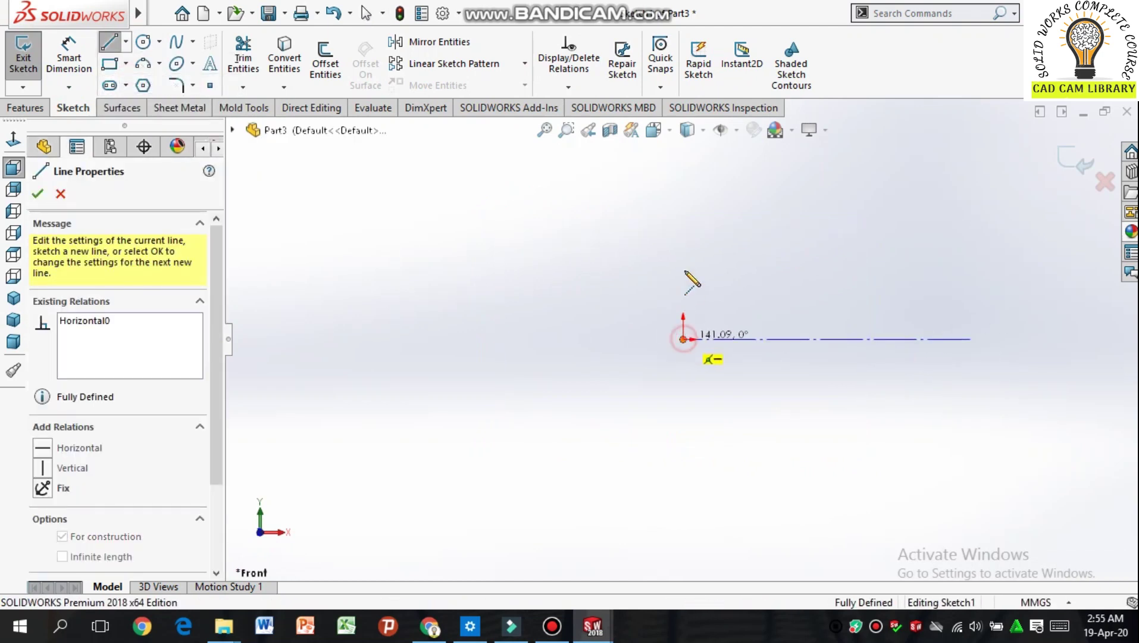
pyautogui.click(683, 173)
pyautogui.rightClick(526, 234)
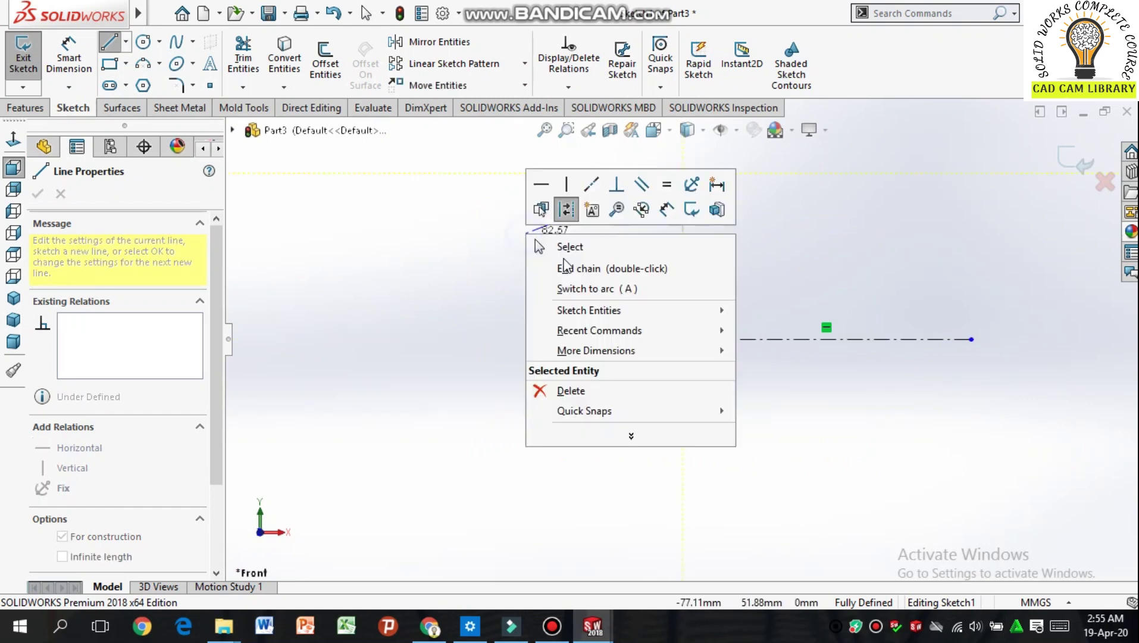
pyautogui.click(557, 240)
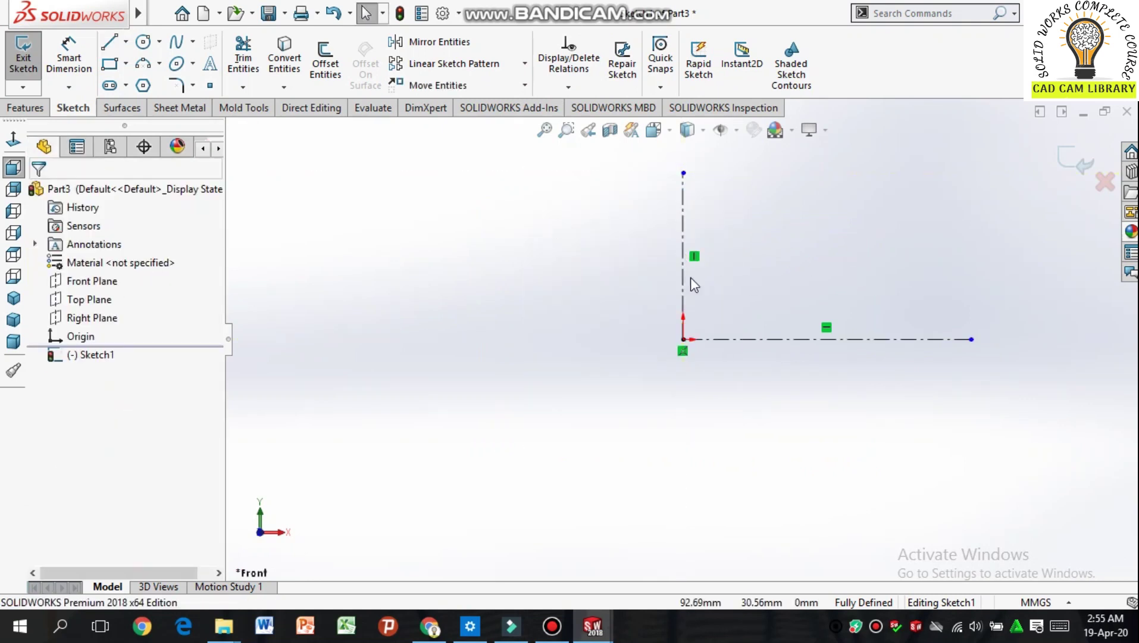
# Step: Sketch a three-point spline from the vertical centerline's upper end, curving down to a point about 34 mm above the horizontal centerline's outer end
pyautogui.click(178, 42)
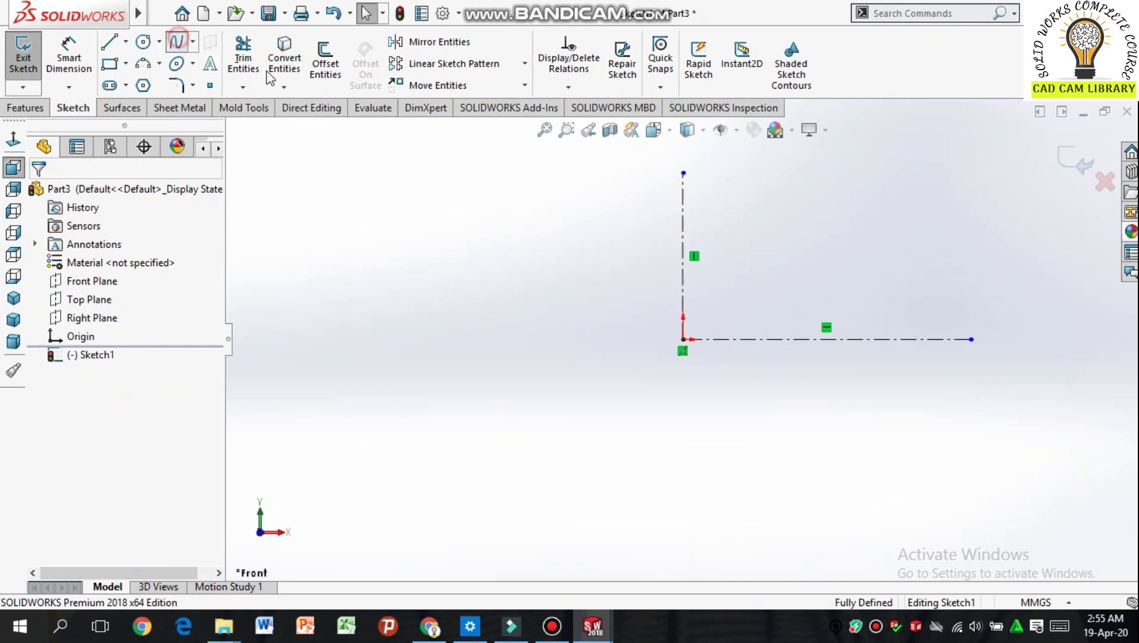
pyautogui.scroll(-2, 805, 143)
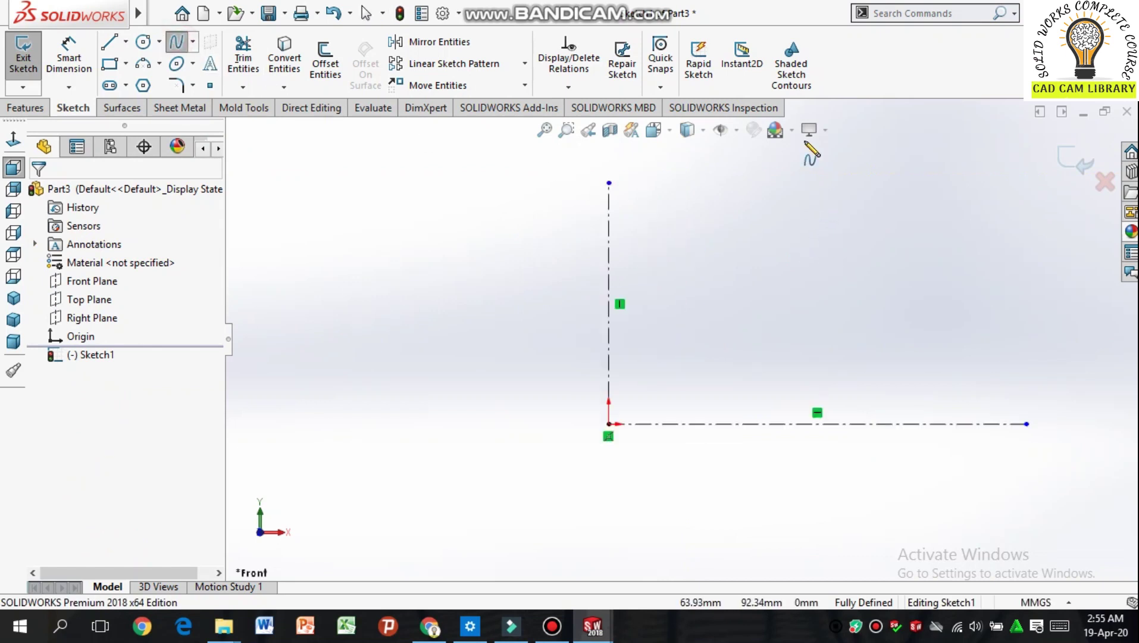
pyautogui.click(608, 183)
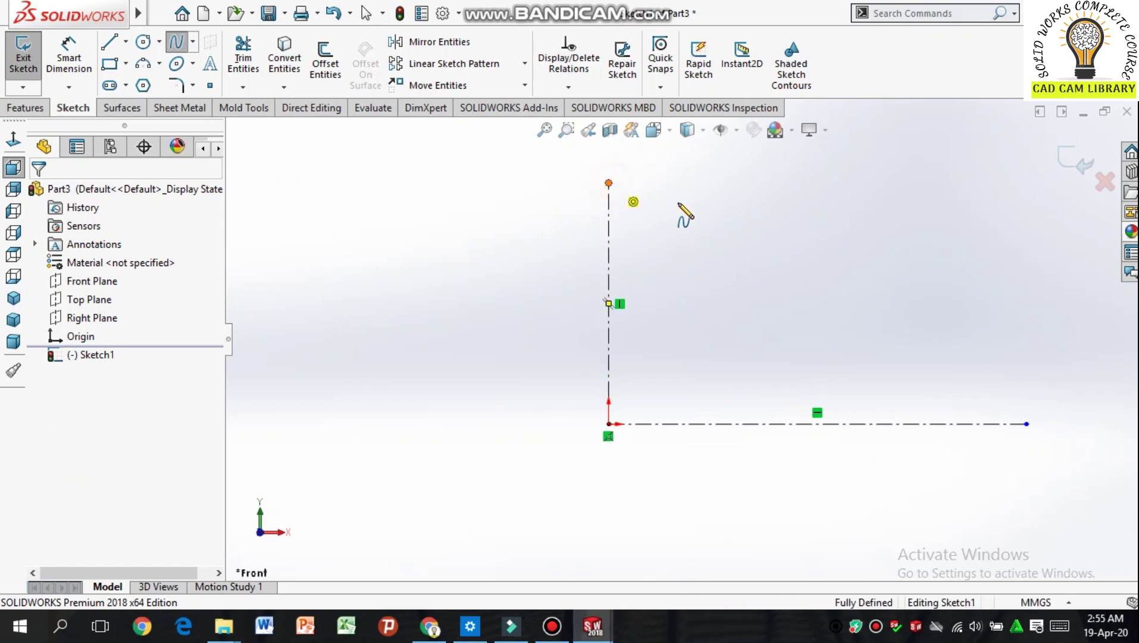
pyautogui.click(855, 222)
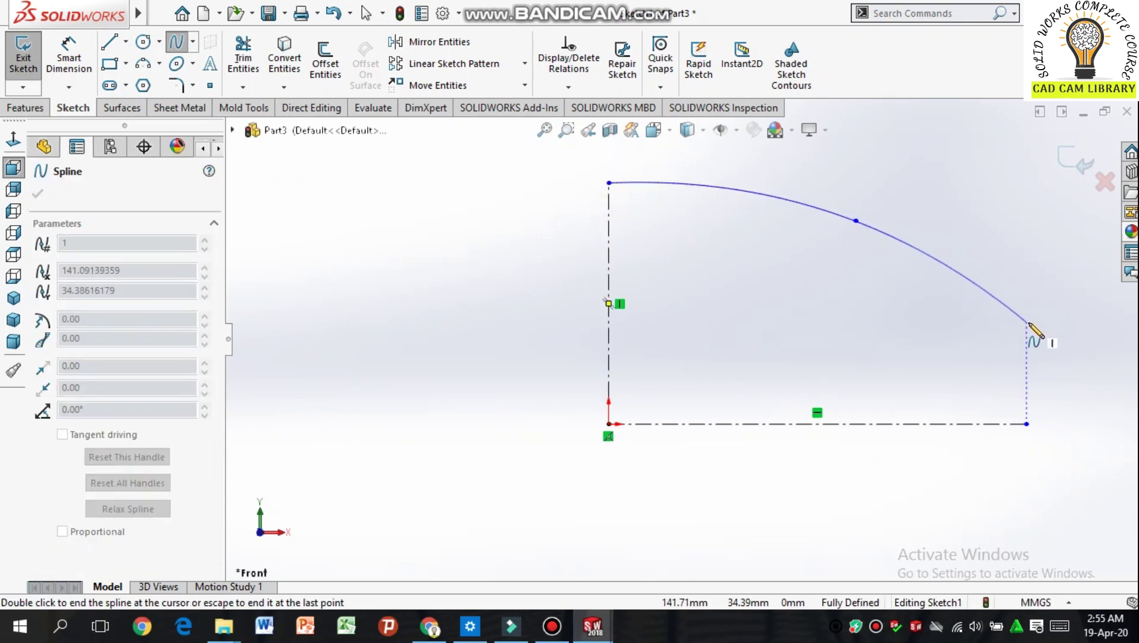
pyautogui.click(1028, 325)
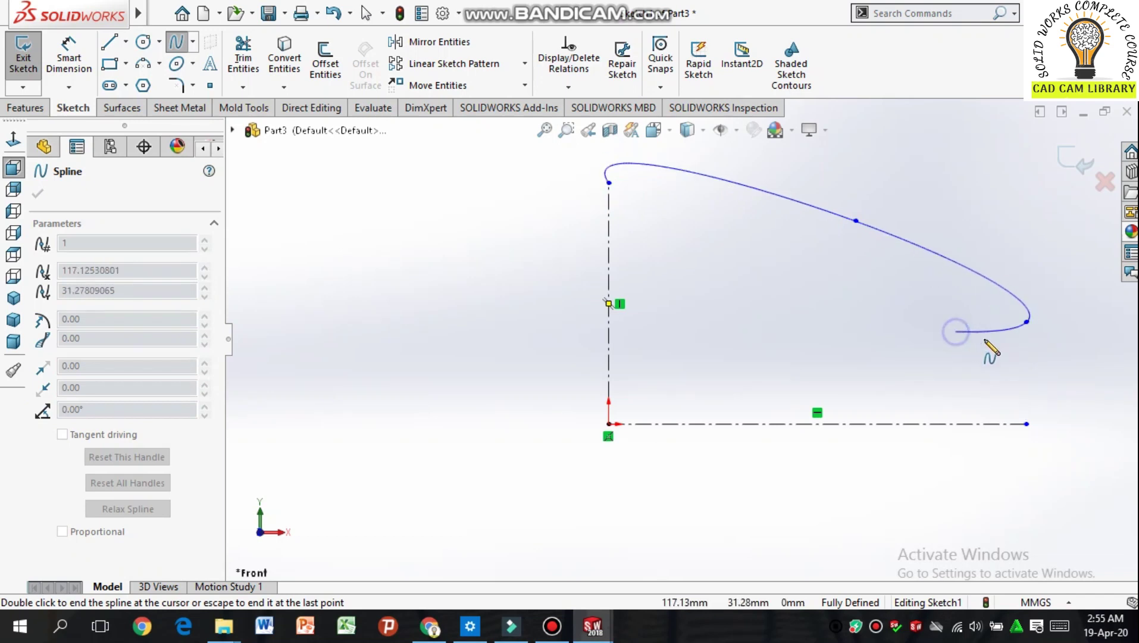
pyautogui.rightClick(954, 329)
pyautogui.click(1006, 350)
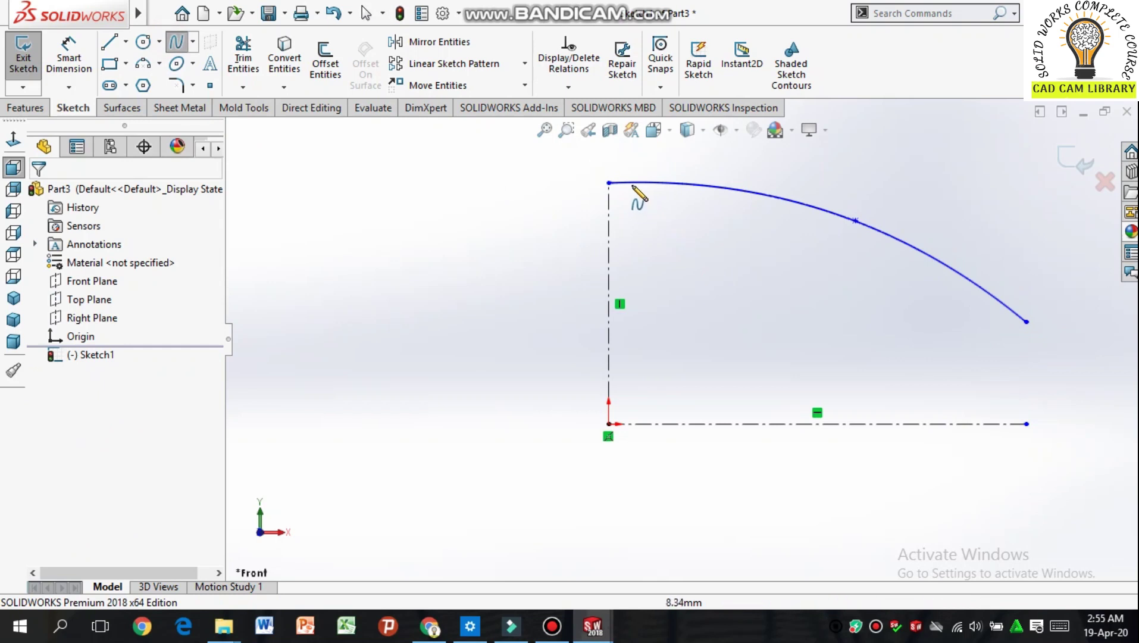
# Step: Sketch a short rounded lip spline from the first spline's start, bulging about 9 mm outward and curving back onto the vertical centerline
pyautogui.scroll(-3, 638, 196)
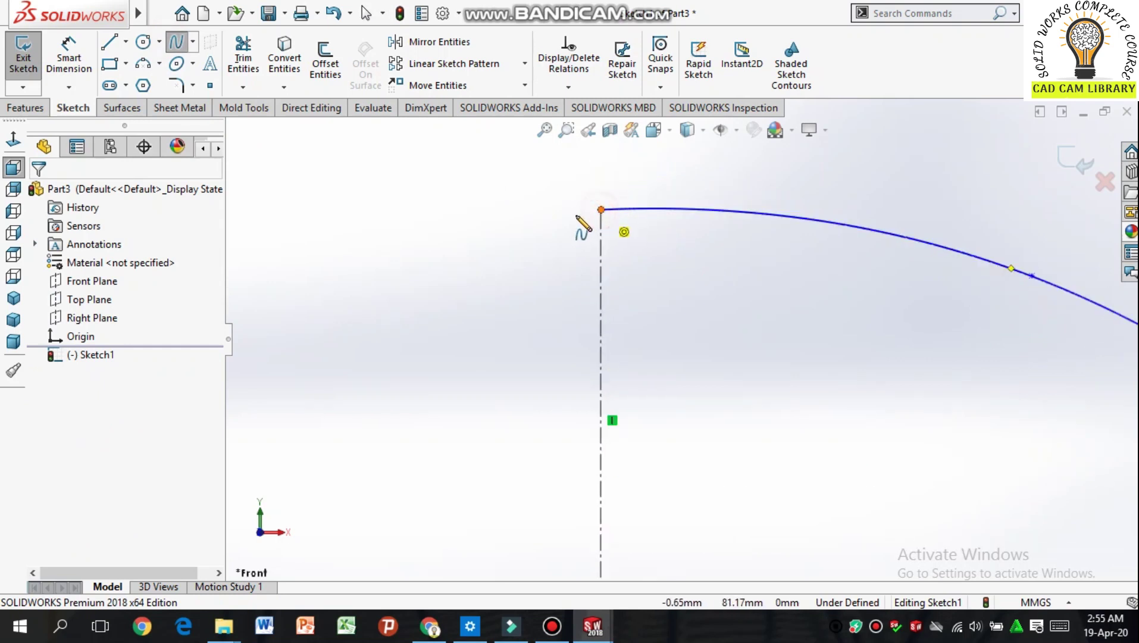
pyautogui.click(600, 210)
pyautogui.click(555, 228)
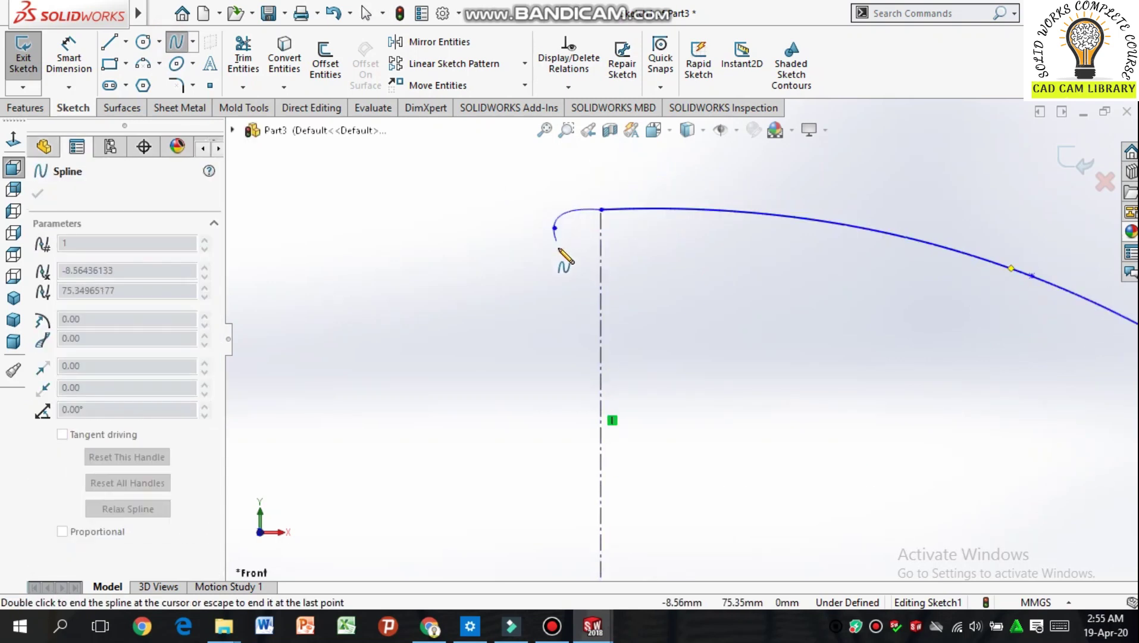
pyautogui.click(600, 267)
pyautogui.rightClick(534, 273)
pyautogui.click(590, 287)
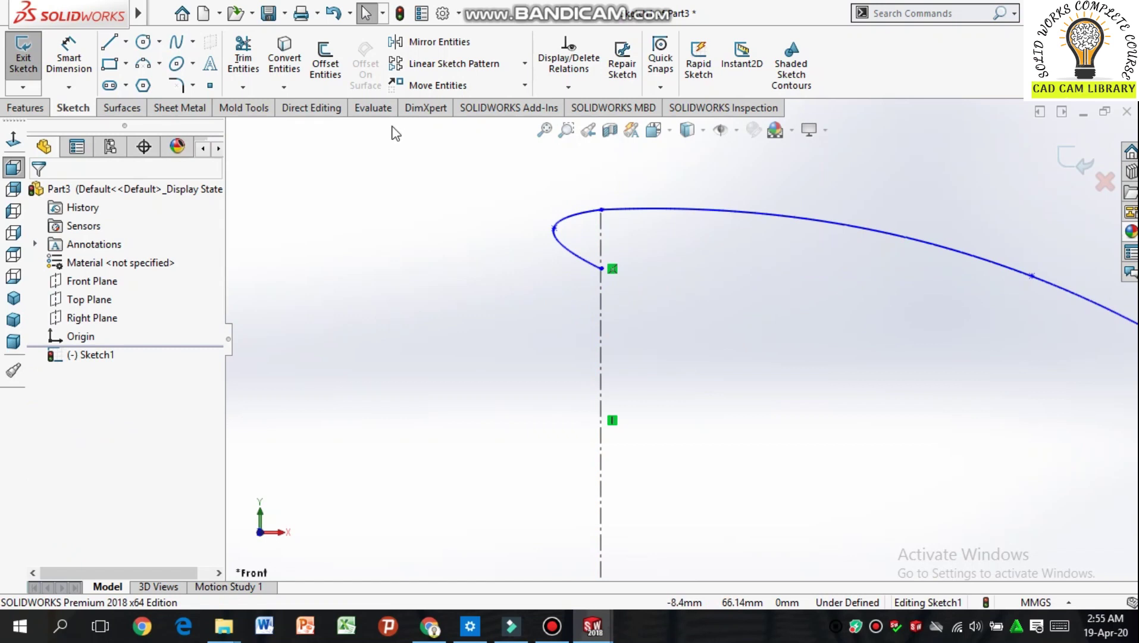
# Step: Sketch connected lines from the lip's lower end: about 9 mm horizontal, a short rising diagonal, and about 8 mm horizontal
pyautogui.click(617, 271)
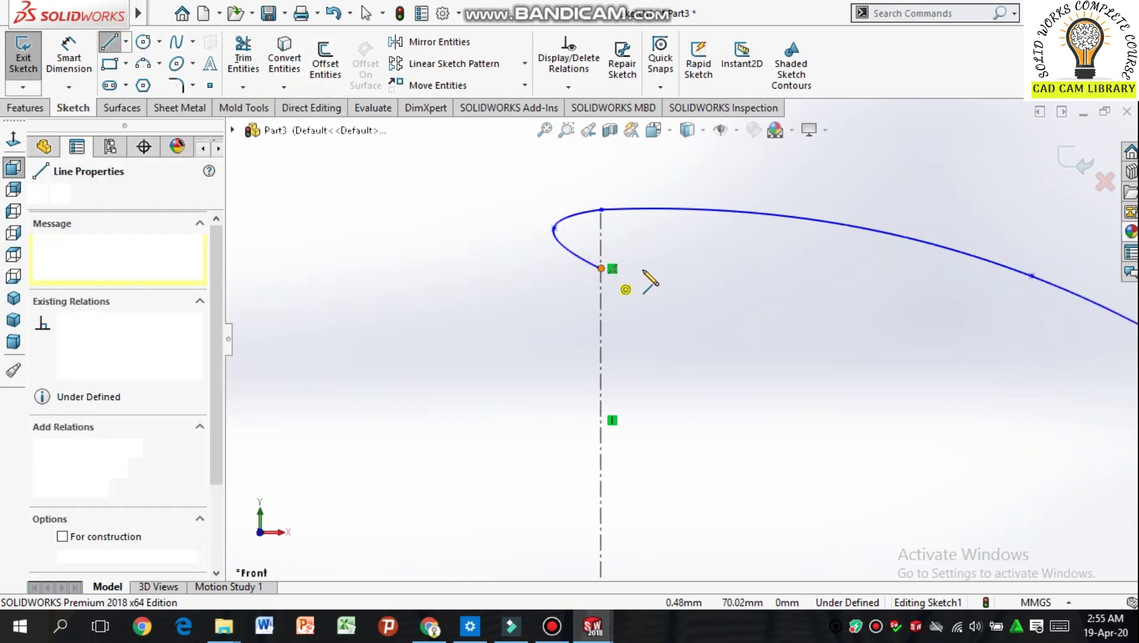
pyautogui.click(650, 269)
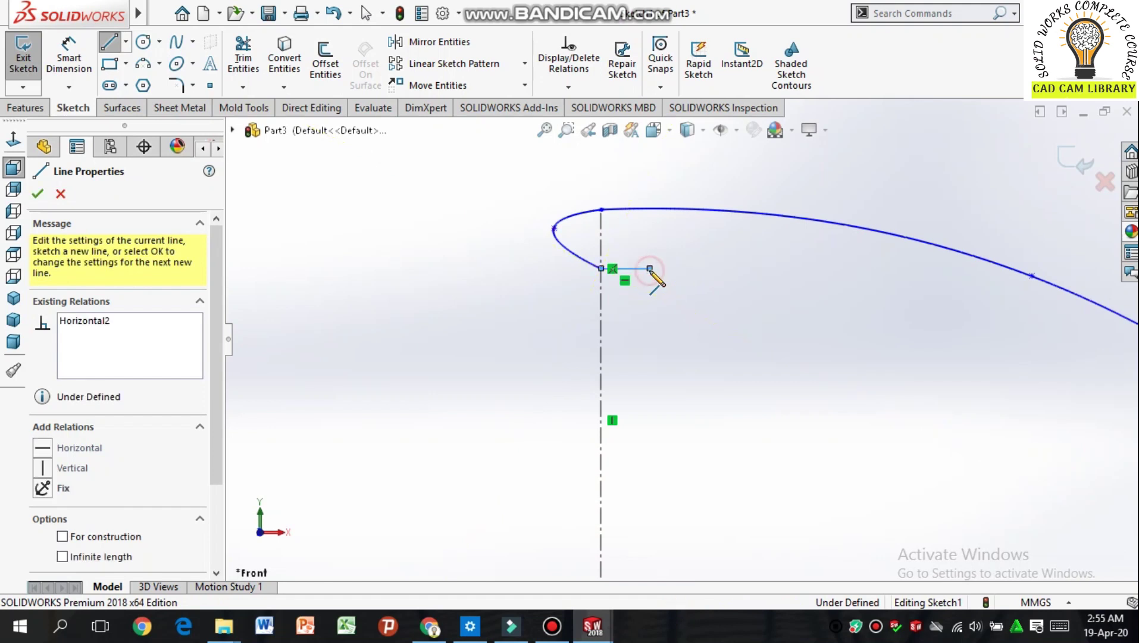
pyautogui.click(672, 244)
pyautogui.click(713, 245)
pyautogui.rightClick(717, 260)
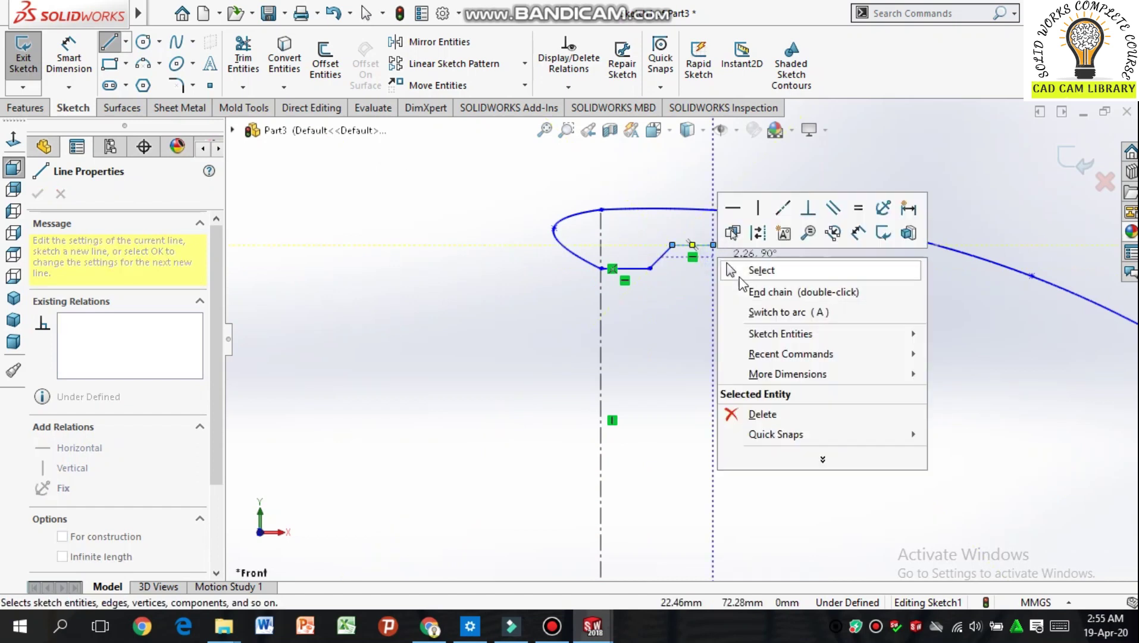
pyautogui.click(739, 275)
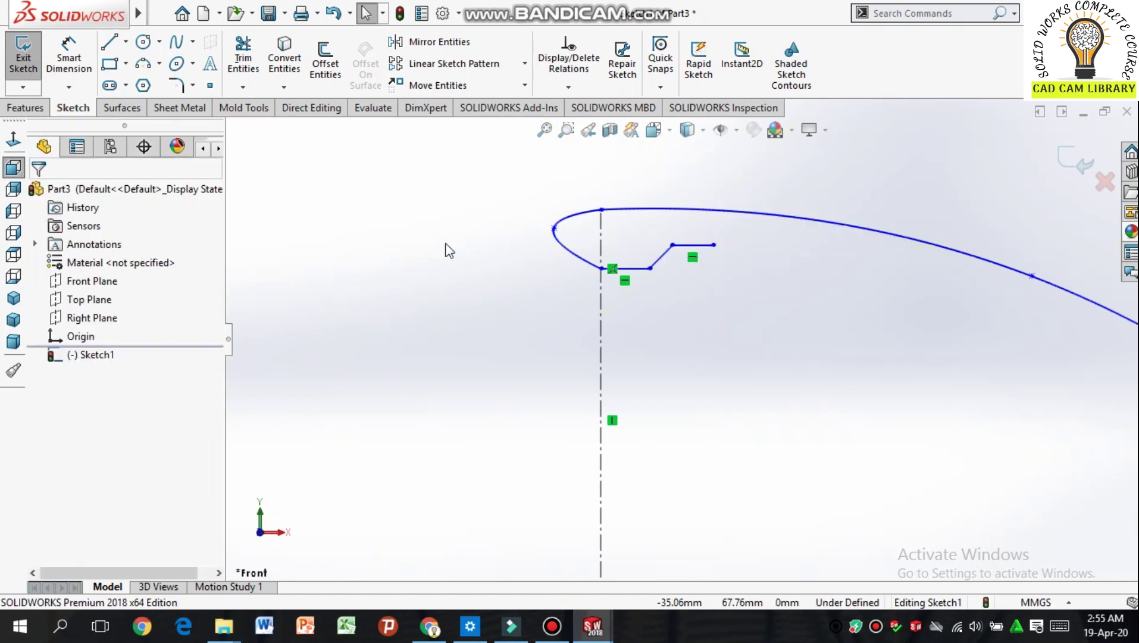
pyautogui.scroll(3, 449, 250)
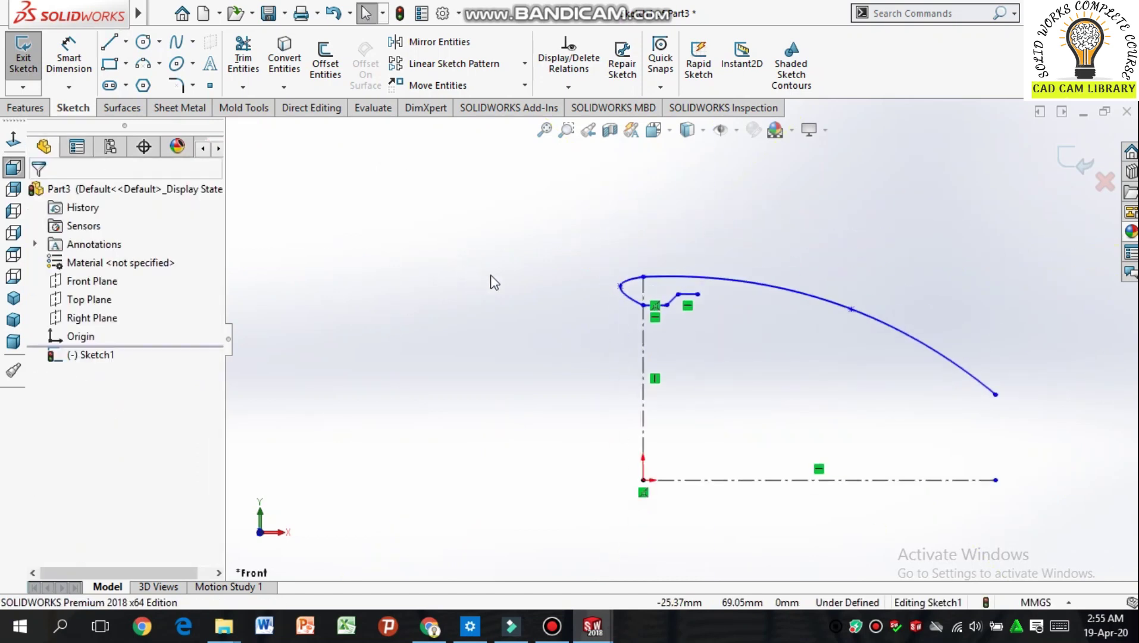
# Step: Dimension the vertical distance from the origin to the lip's lower end as 180 mm
pyautogui.click(68, 76)
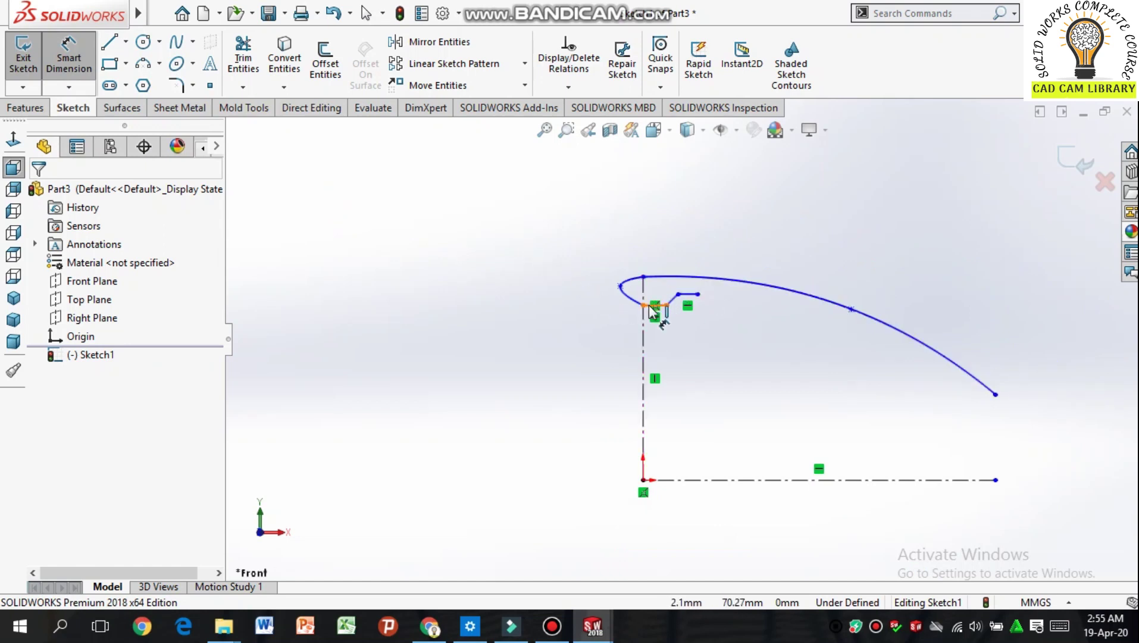
pyautogui.click(643, 305)
pyautogui.click(643, 480)
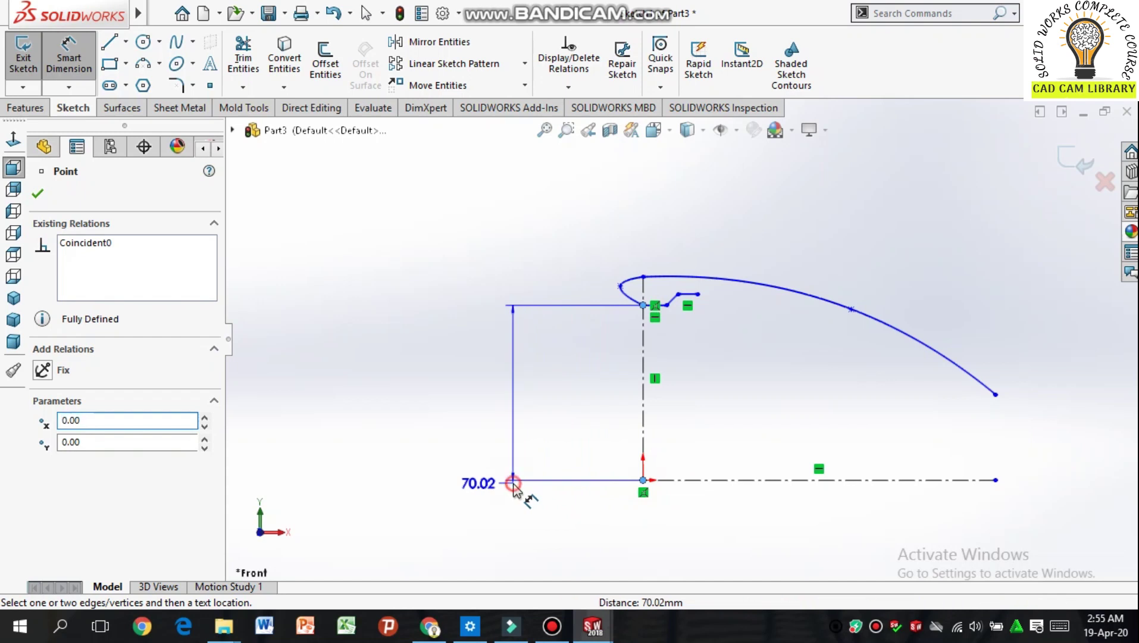
pyautogui.click(513, 486)
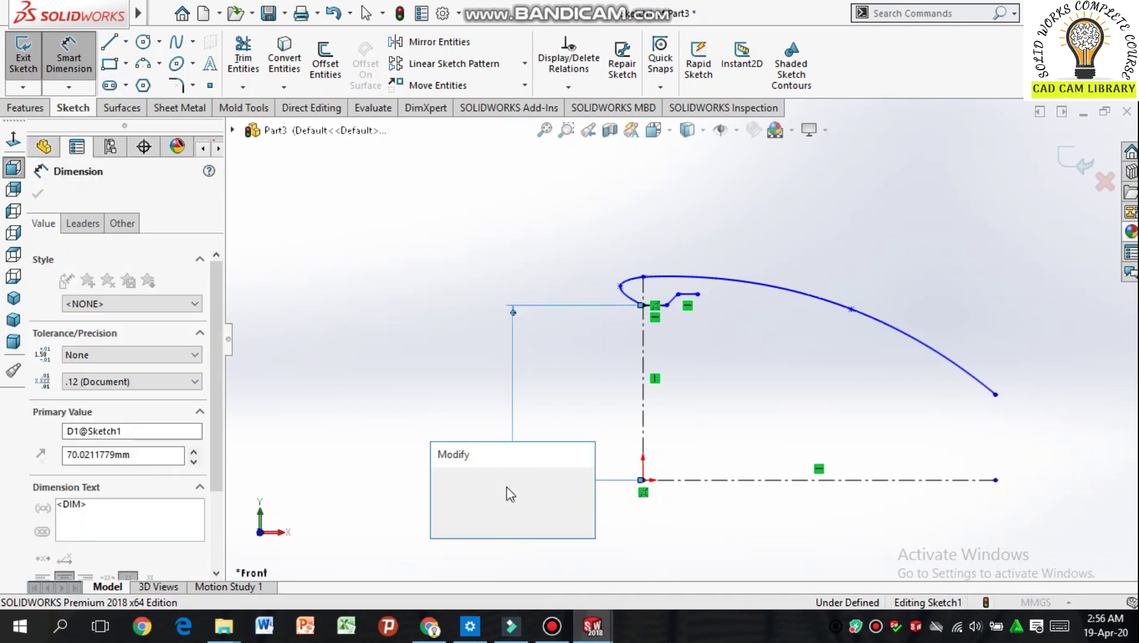
pyautogui.write('180')
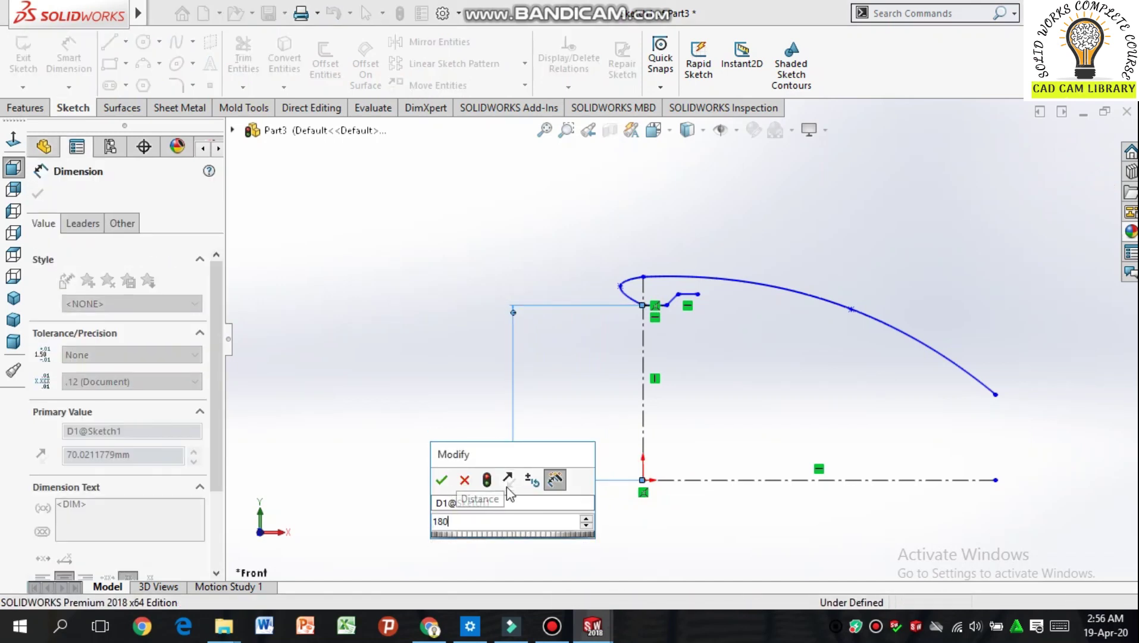
pyautogui.press('Return')
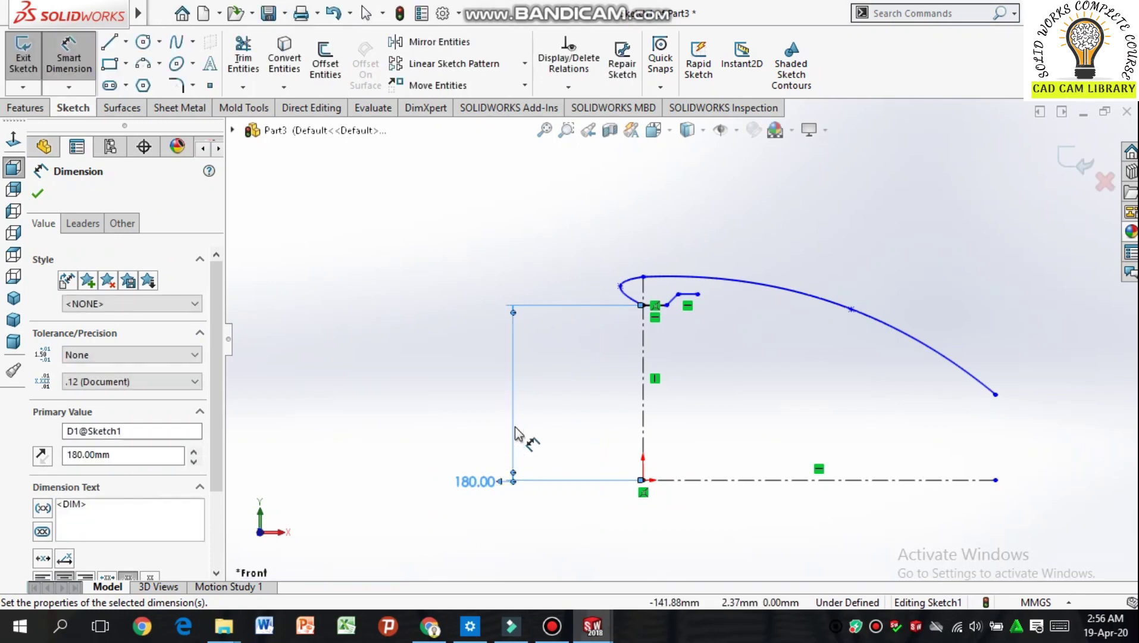
# Step: Dimension the horizontal distance between the long spline's two endpoints as 580 mm
pyautogui.click(642, 277)
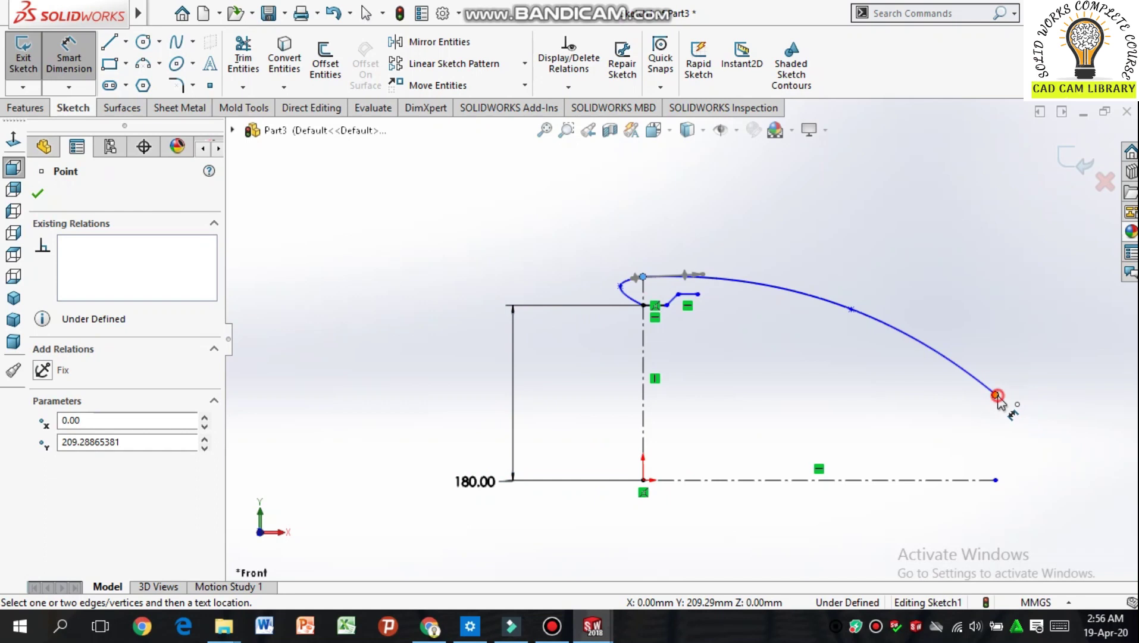
pyautogui.click(997, 396)
pyautogui.click(912, 197)
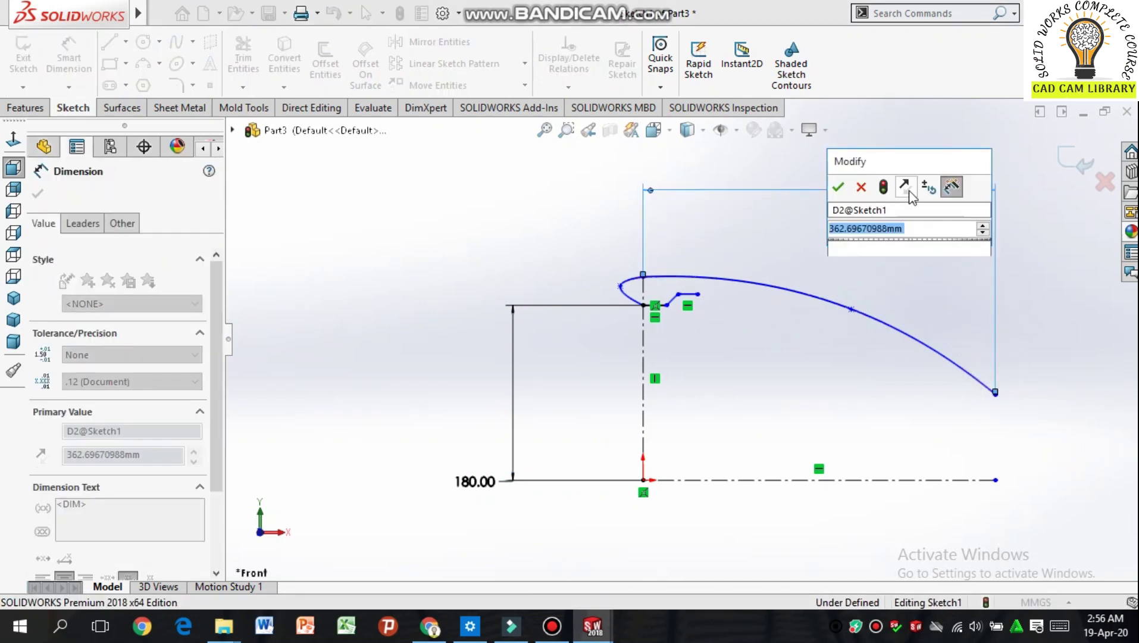
pyautogui.write('580')
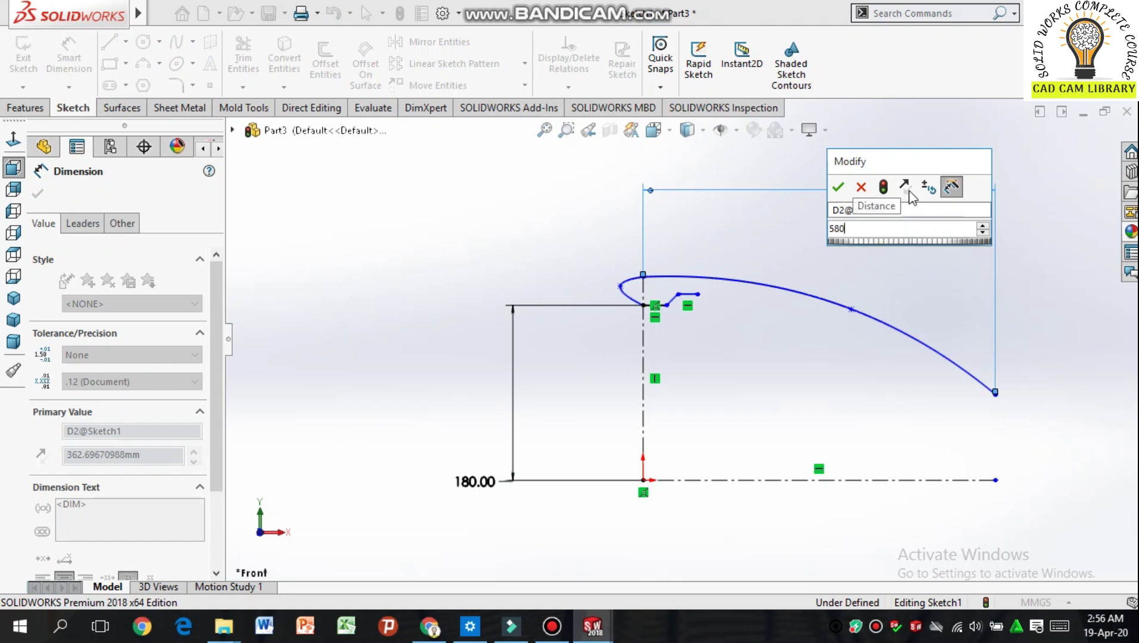
pyautogui.press('Escape')
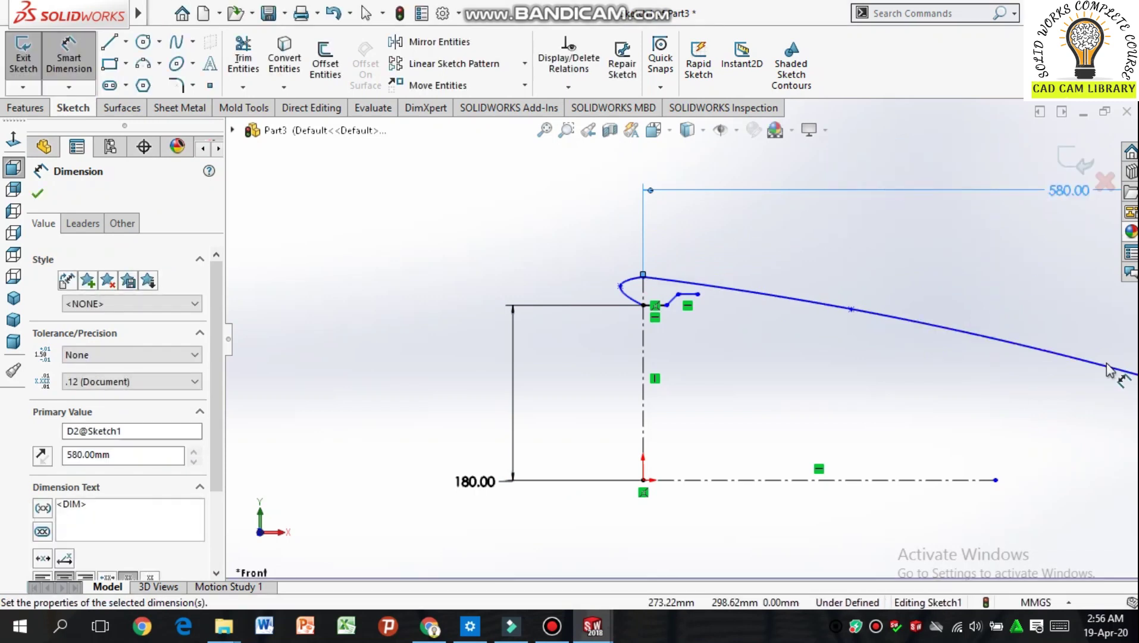
# Step: Dimension the long spline's outer end 108 mm above the horizontal centerline's endpoint
pyautogui.scroll(3, 1092, 394)
pyautogui.scroll(2, 1082, 391)
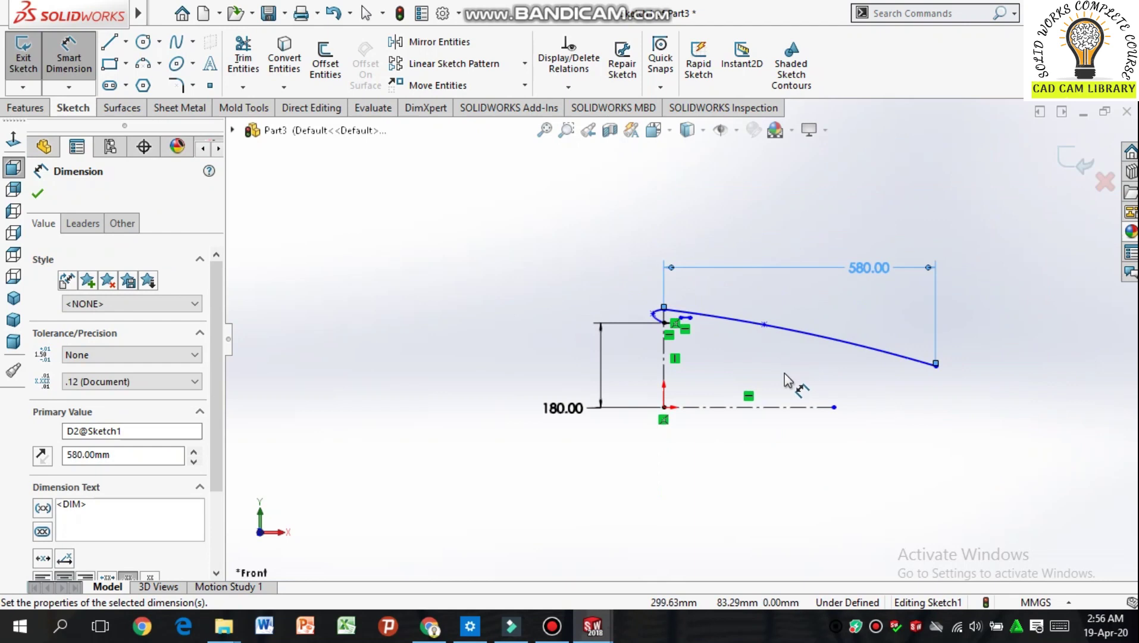
pyautogui.click(833, 407)
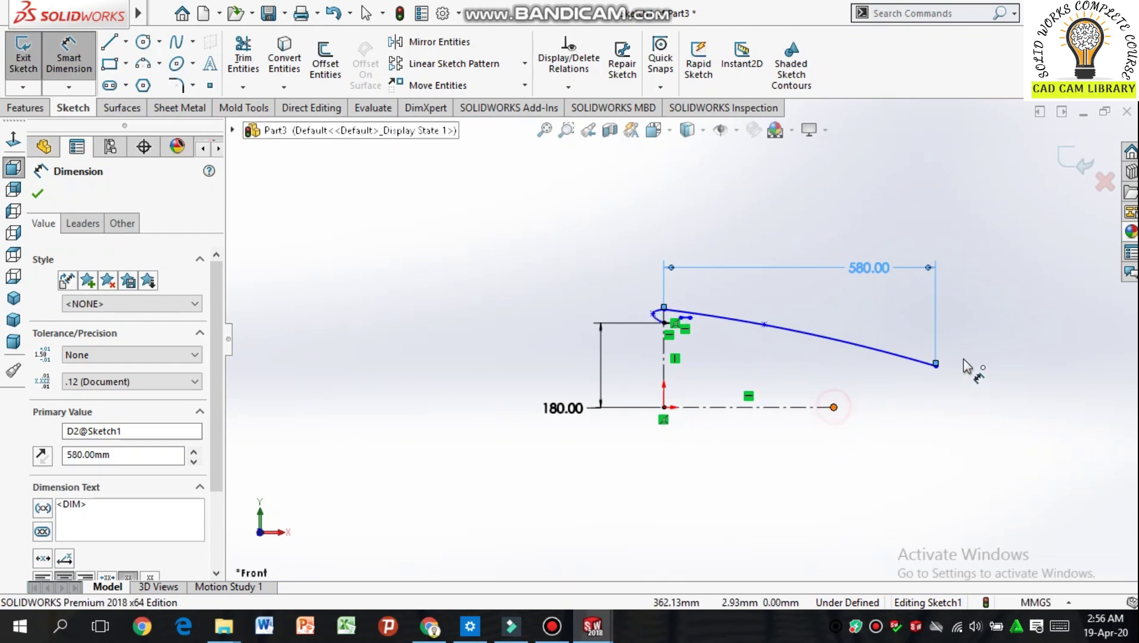
pyautogui.click(934, 368)
pyautogui.click(1019, 380)
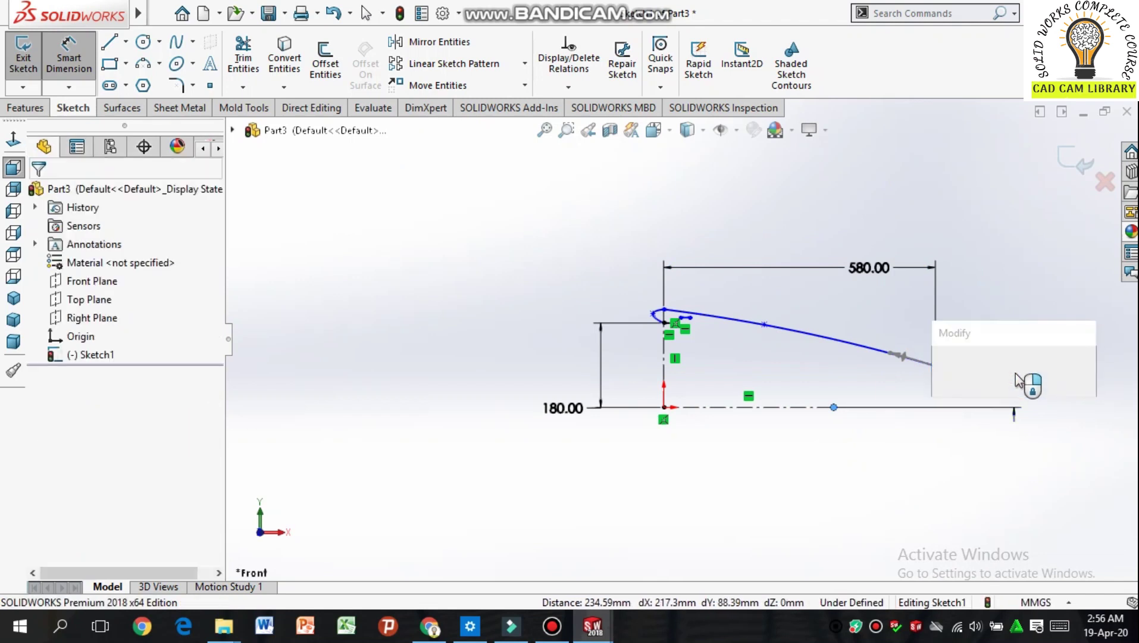
pyautogui.press('Return')
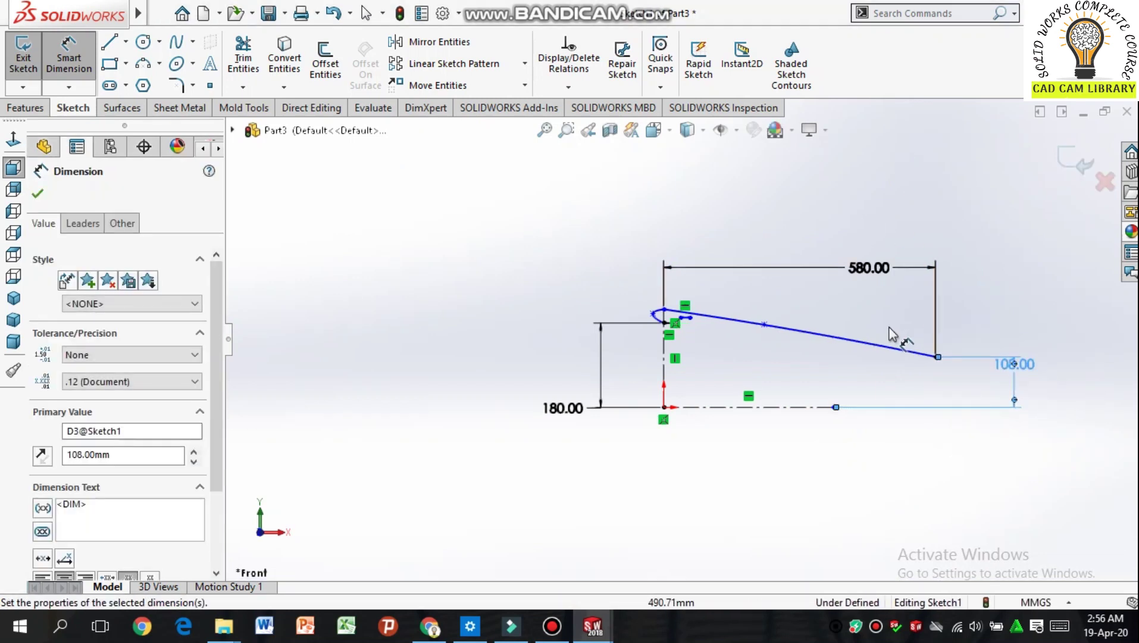
pyautogui.press('f')
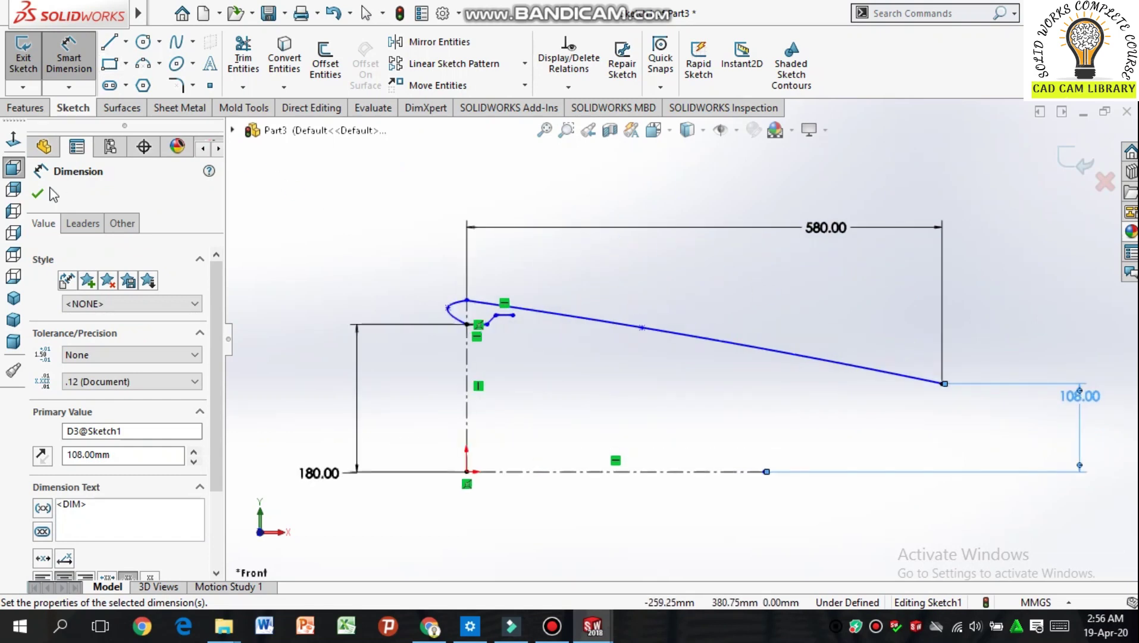
pyautogui.click(38, 198)
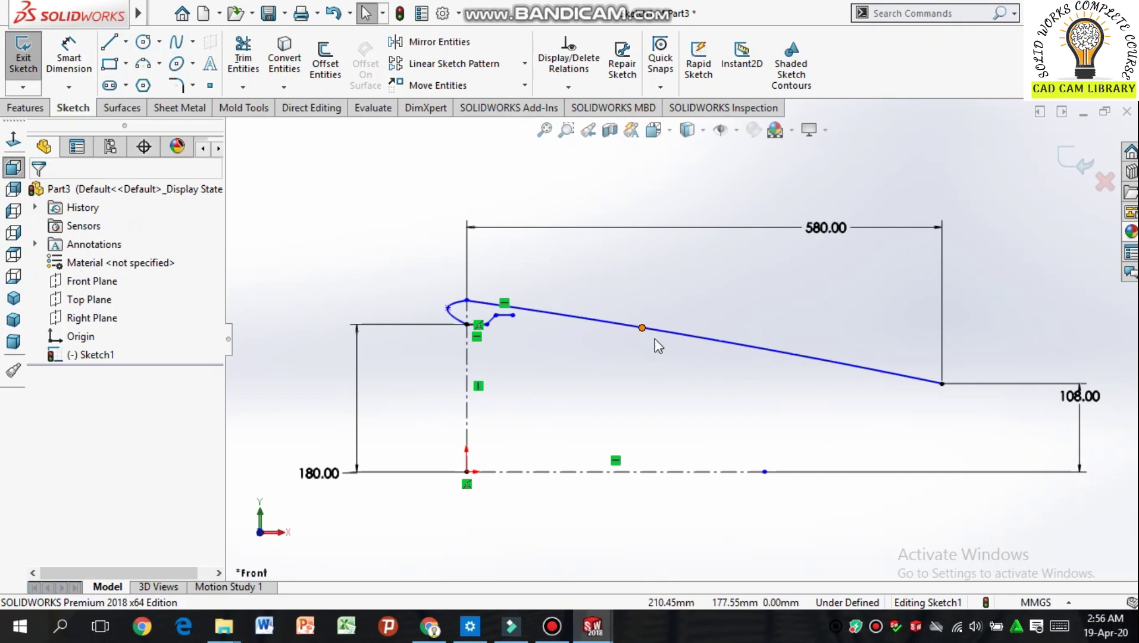
# Step: Reshape the long spline by raising its start to about Y 218 mm and its middle point to about X 227, Y 209 mm
pyautogui.click(643, 327)
pyautogui.moveTo(645, 317); pyautogui.dragTo(646, 315)
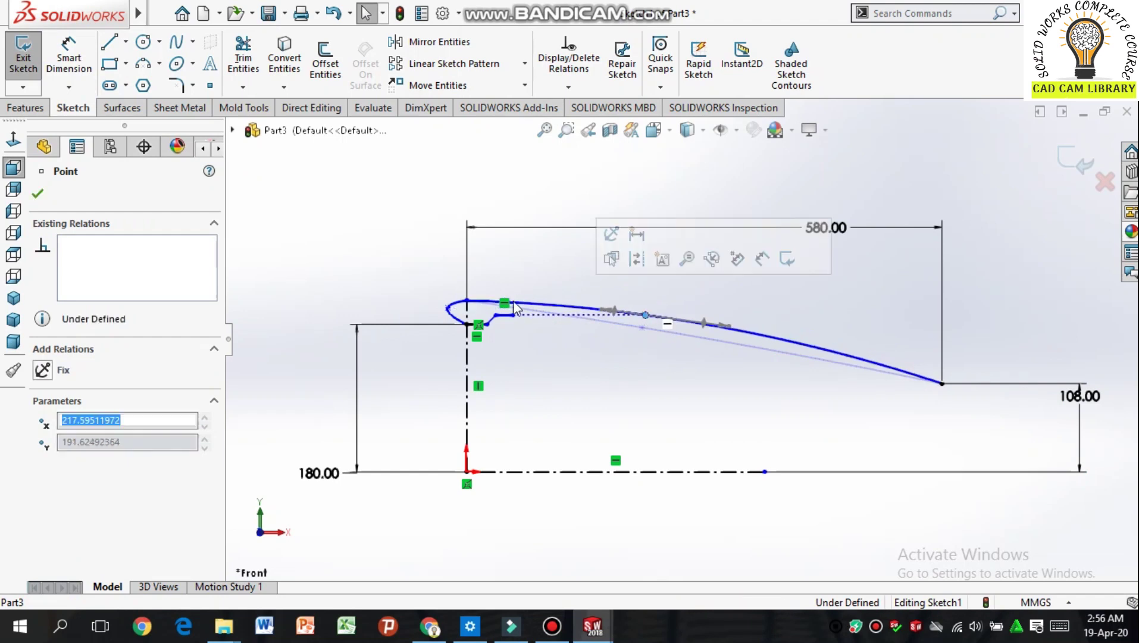
pyautogui.click(466, 302)
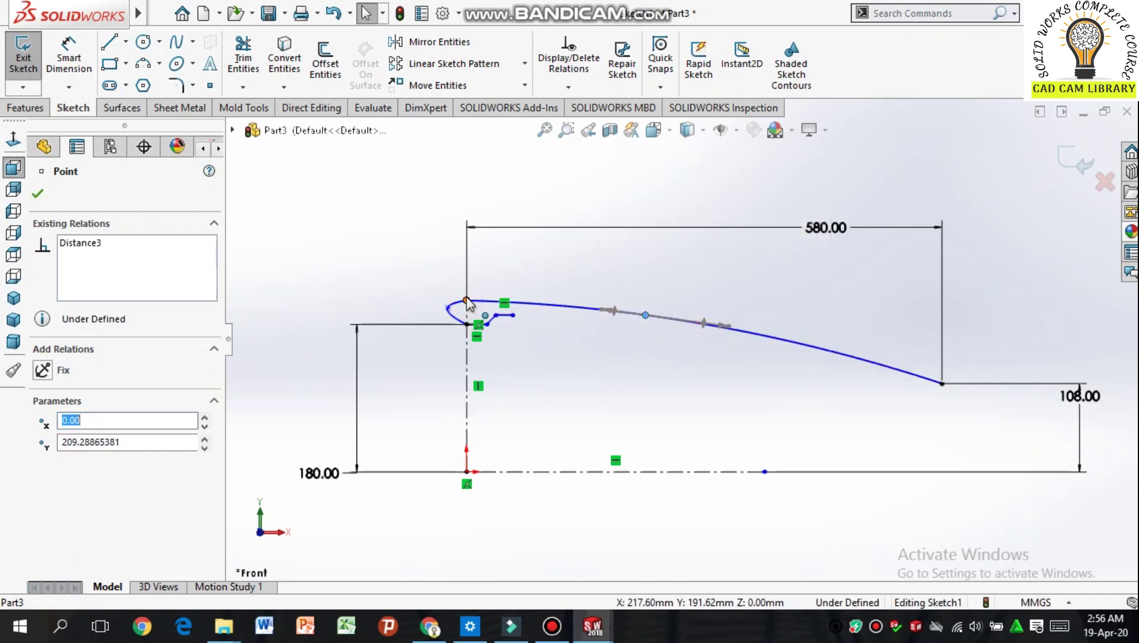
pyautogui.moveTo(468, 288); pyautogui.dragTo(470, 294)
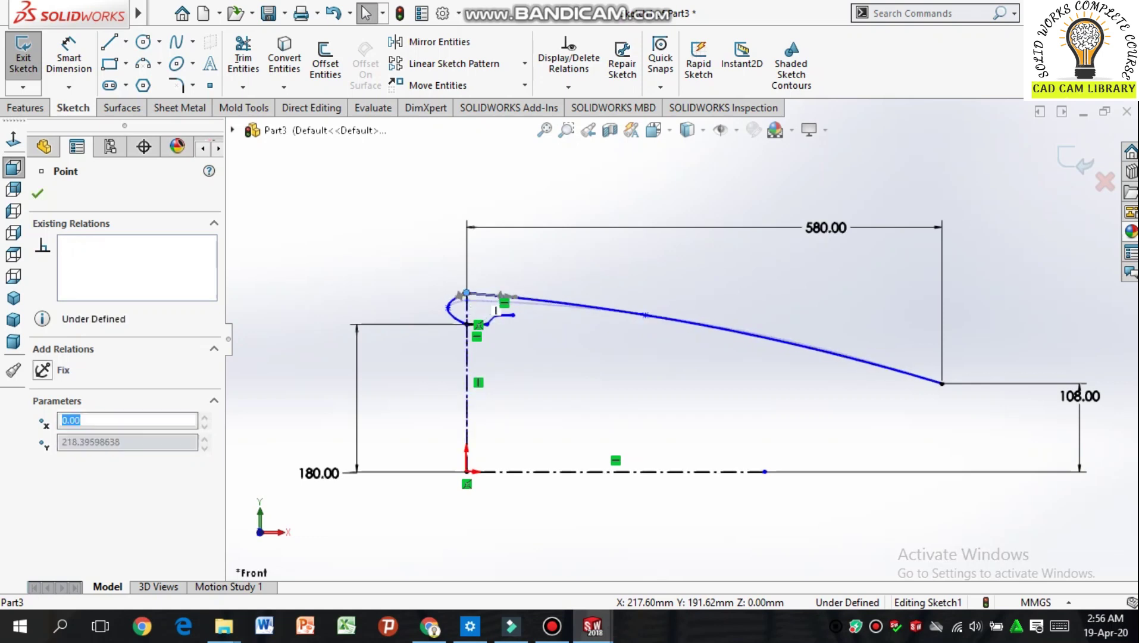
pyautogui.click(645, 315)
pyautogui.moveTo(644, 306); pyautogui.dragTo(653, 300)
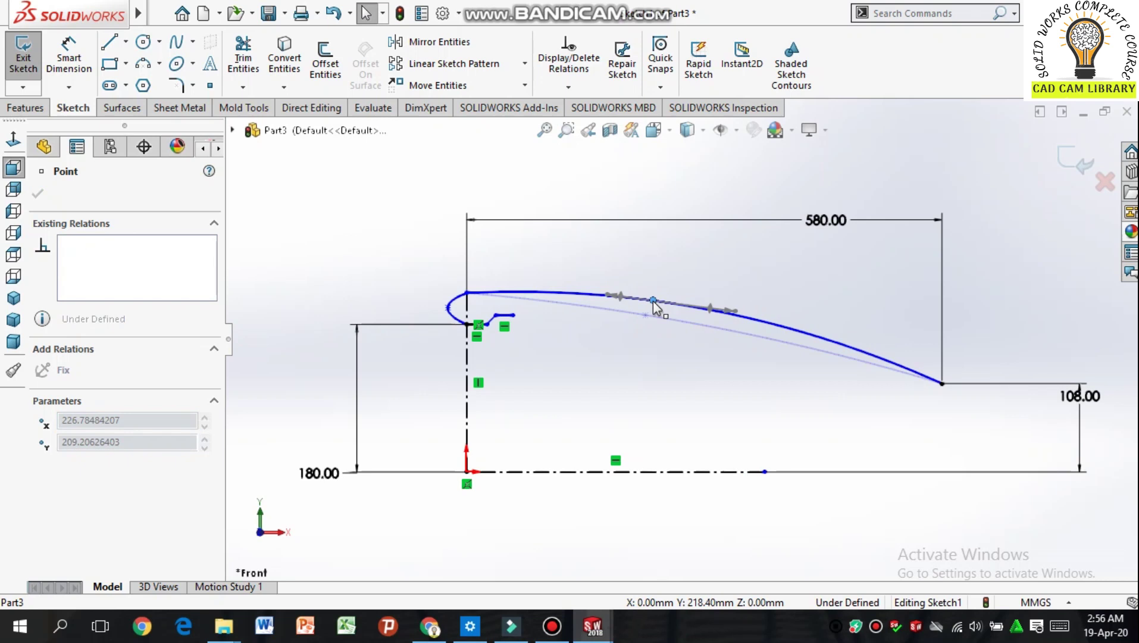
pyautogui.moveTo(653, 302); pyautogui.dragTo(653, 301)
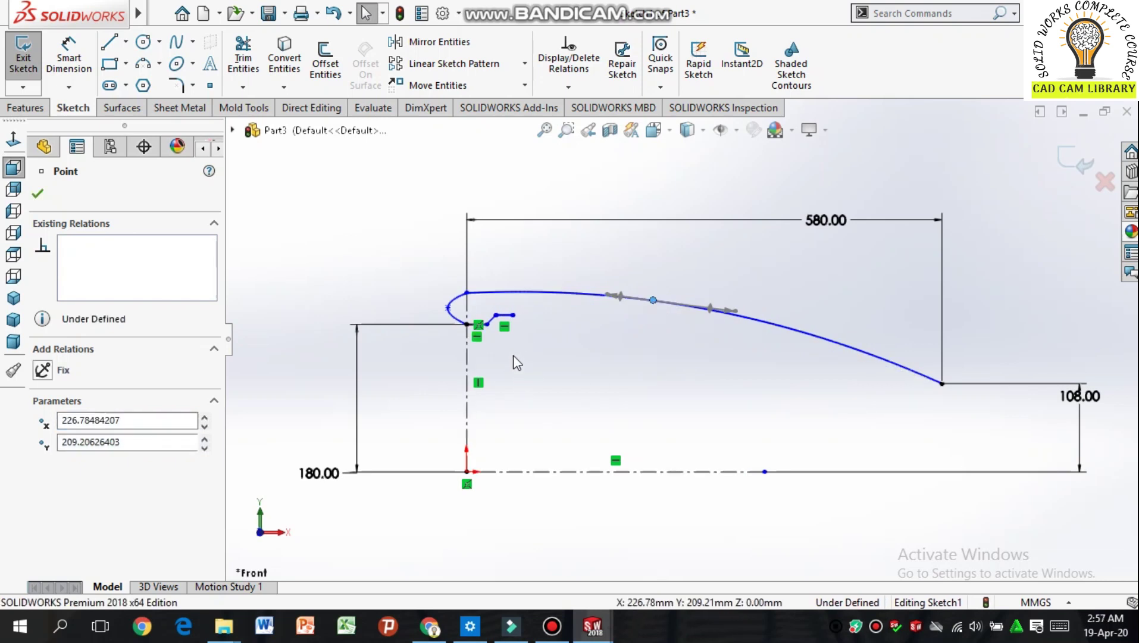
# Step: Set the length of the lower horizontal line at the lip's end to 25 mm
pyautogui.scroll(-5, 508, 339)
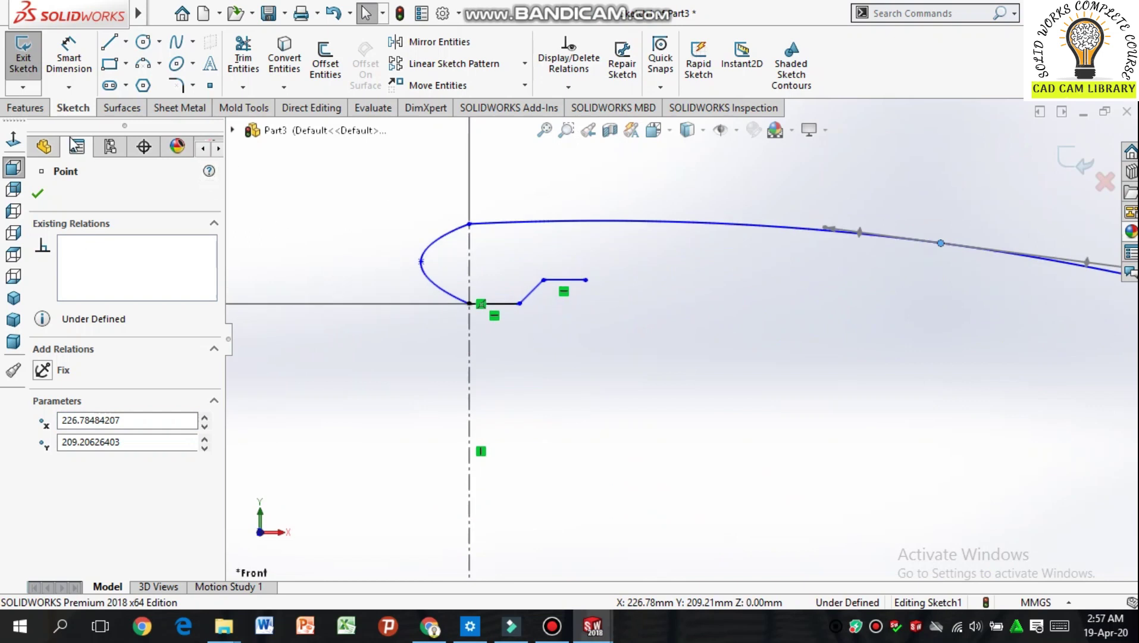
pyautogui.click(68, 58)
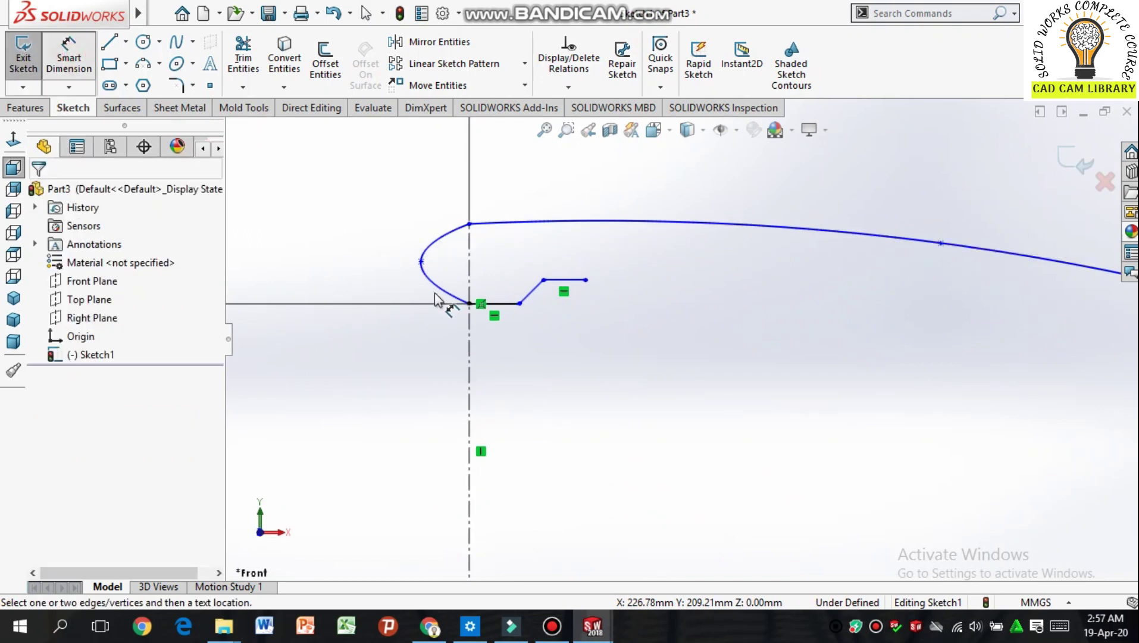
pyautogui.click(498, 305)
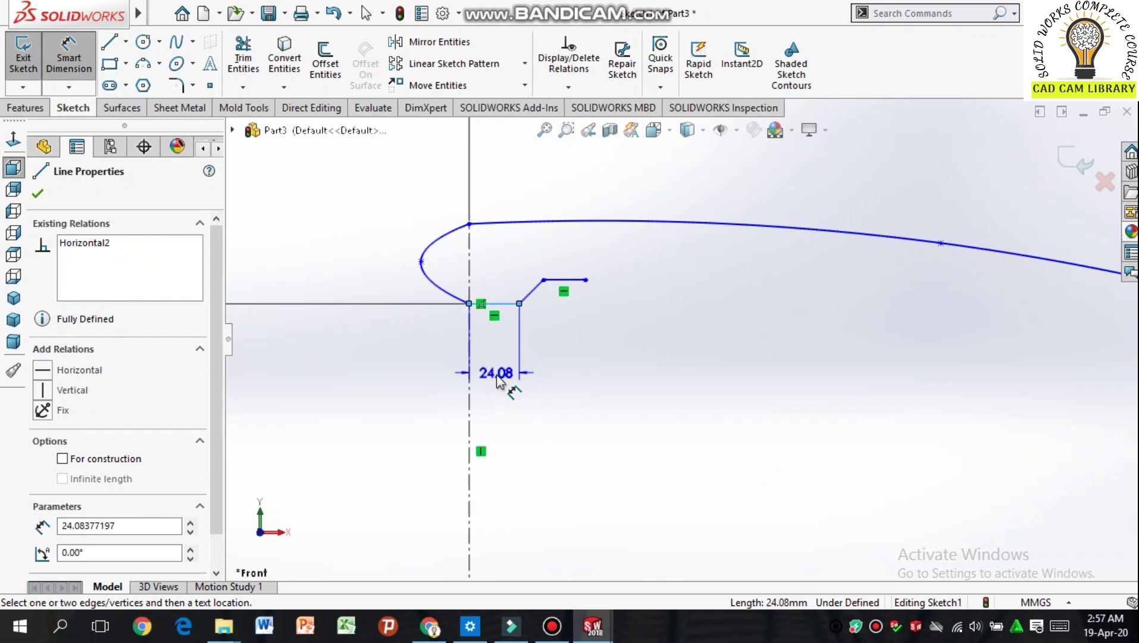
pyautogui.click(501, 382)
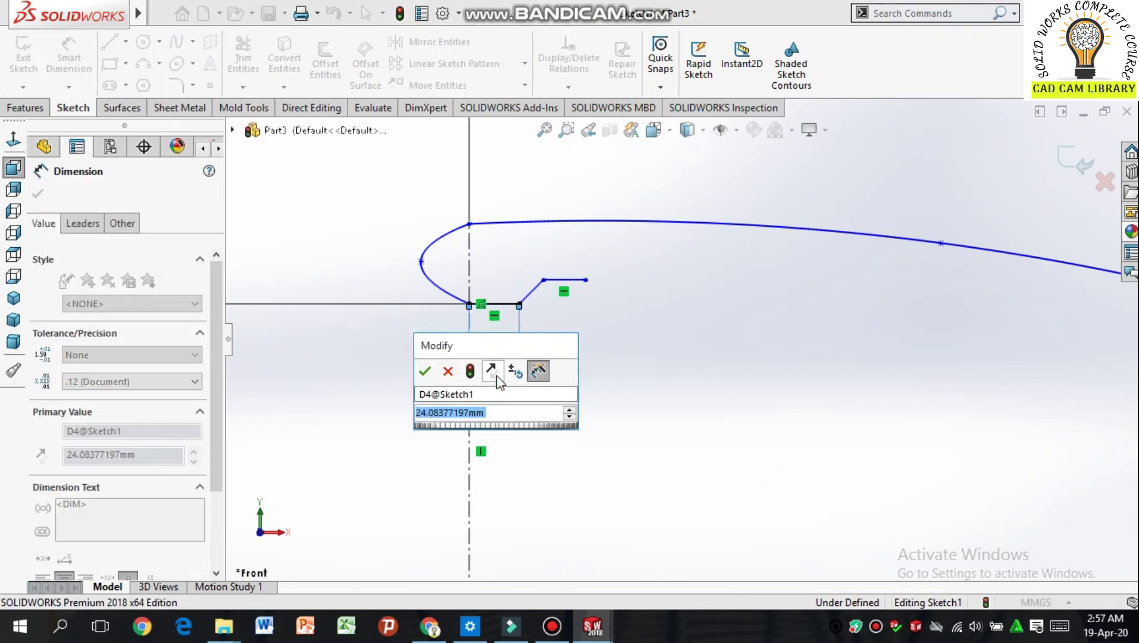
pyautogui.write('25')
pyautogui.press('Return')
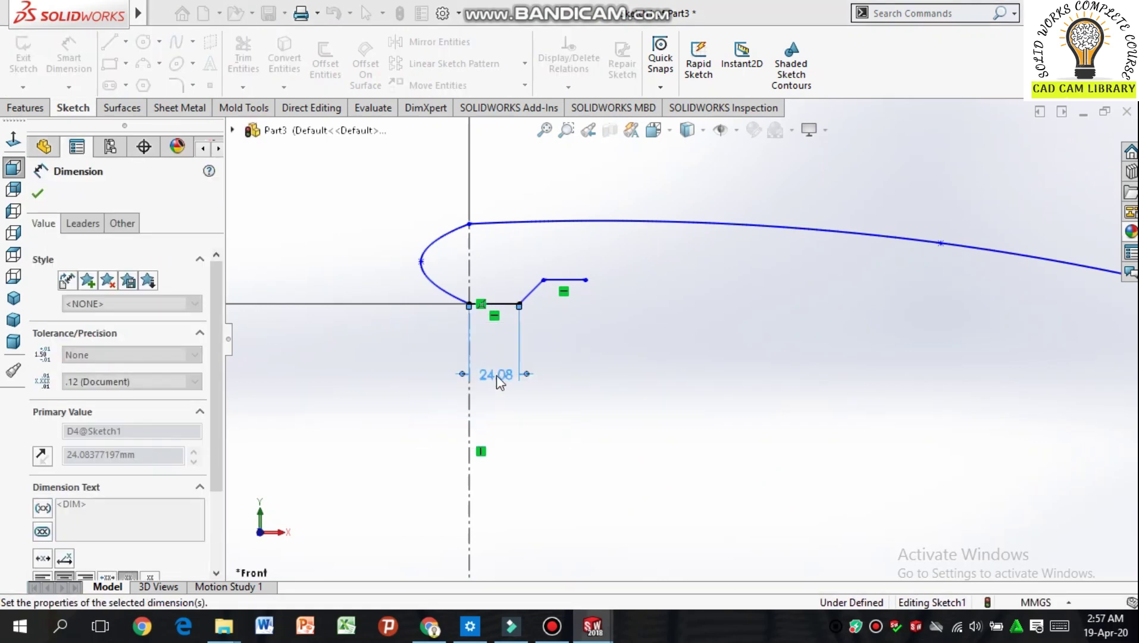
# Step: Set the length of the upper horizontal line beyond the diagonal to 25 mm
pyautogui.click(584, 281)
pyautogui.click(585, 336)
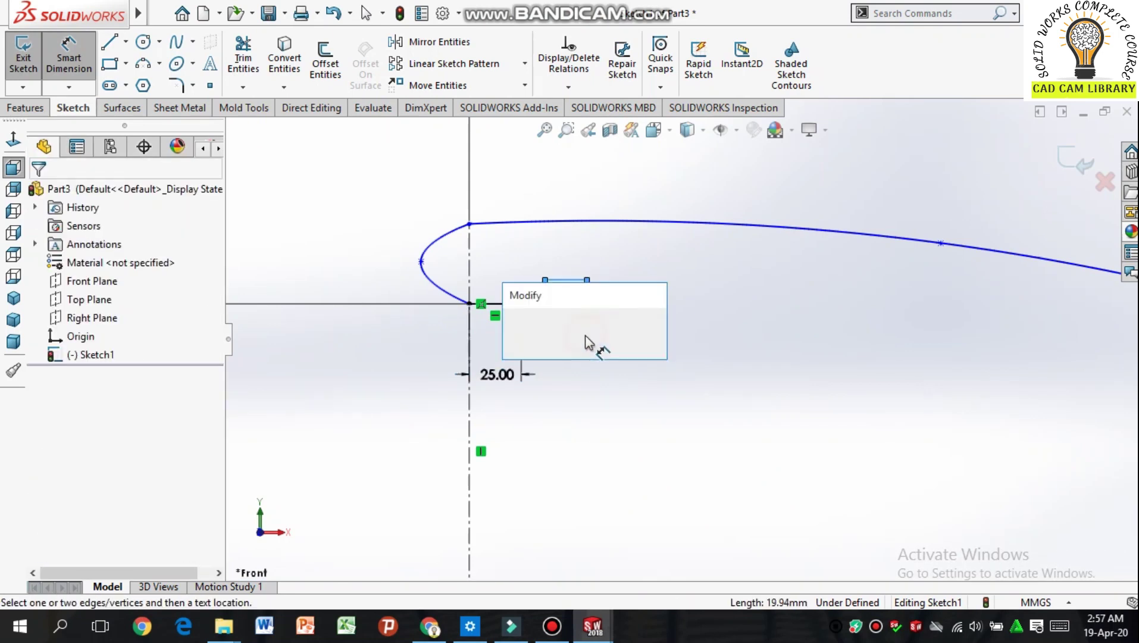
pyautogui.press('Return')
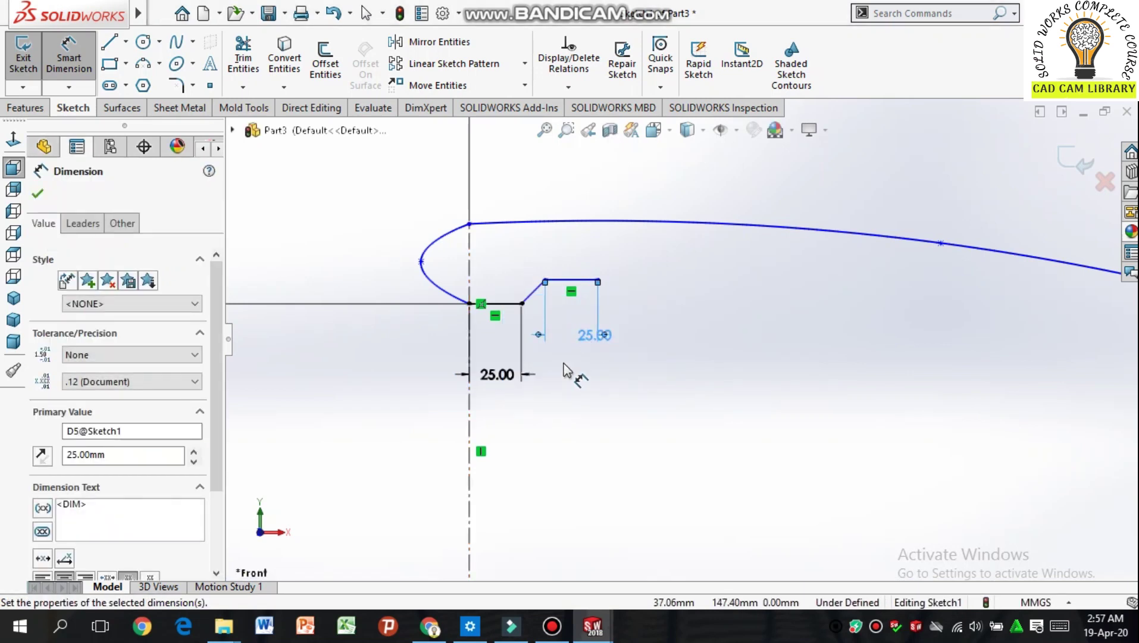
pyautogui.scroll(4, 775, 358)
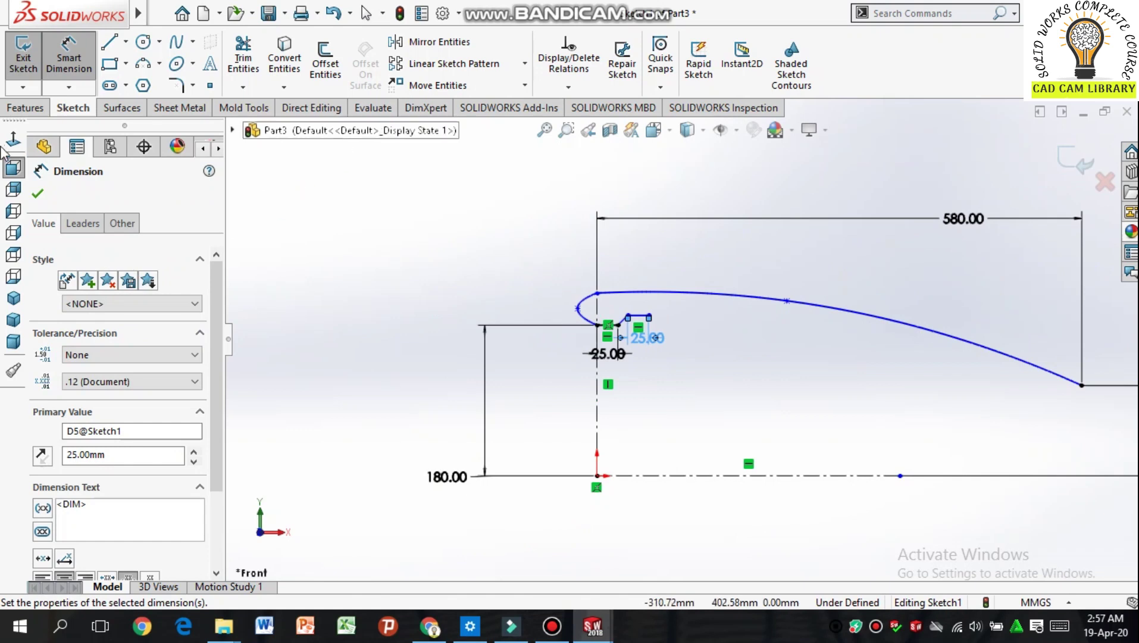
pyautogui.click(41, 202)
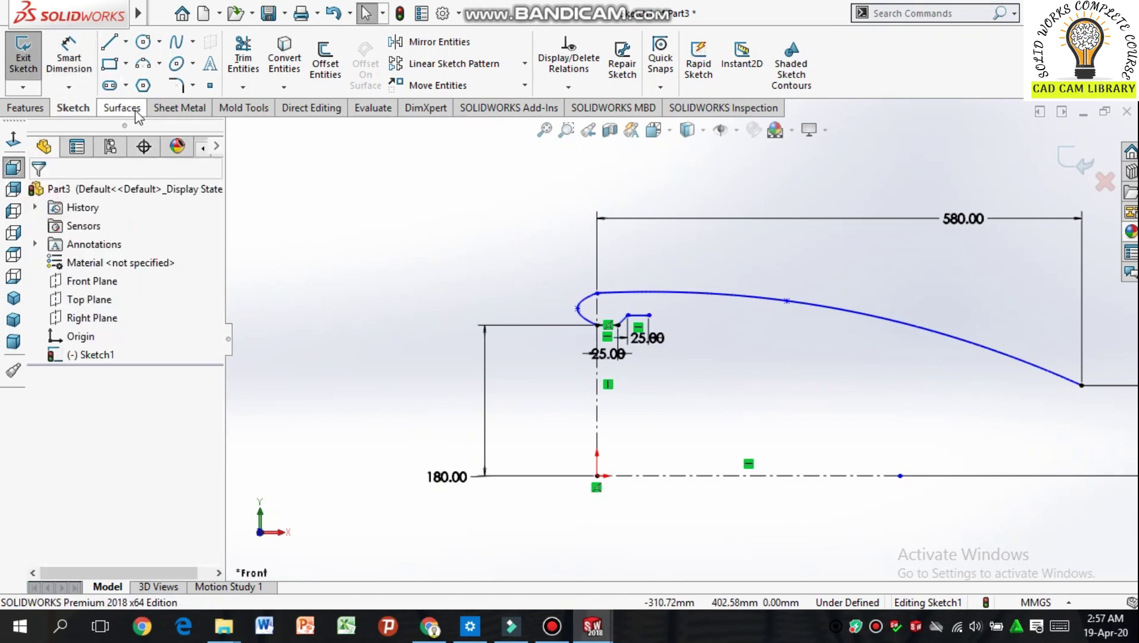
# Step: Revolve the casing profile as a surface through 360 degrees about the horizontal centerline
pyautogui.click(135, 109)
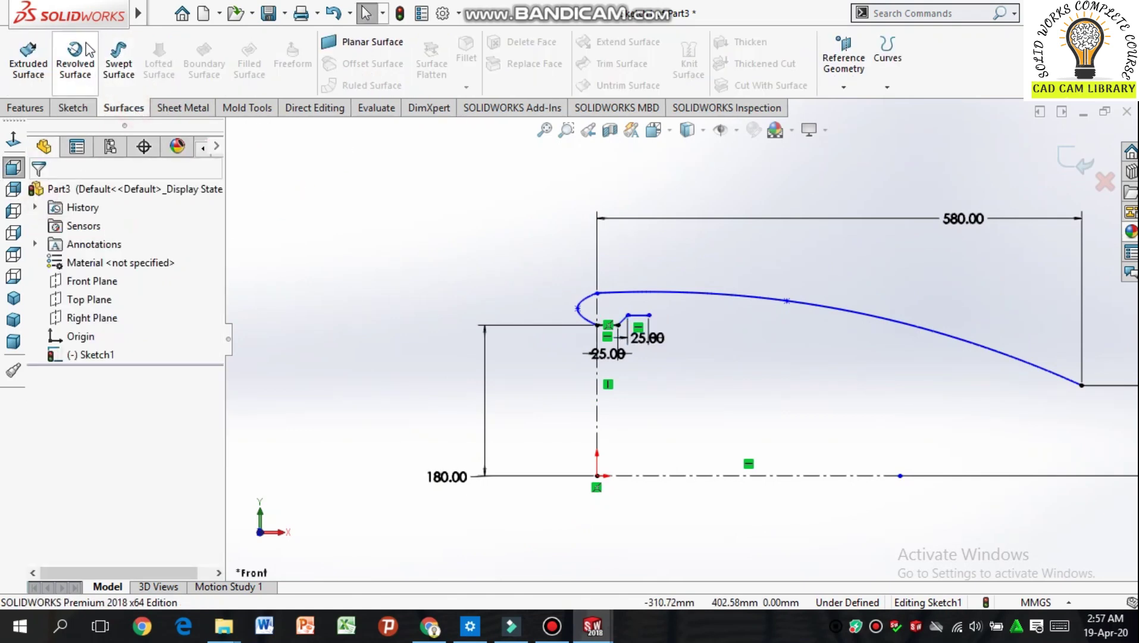
pyautogui.click(84, 75)
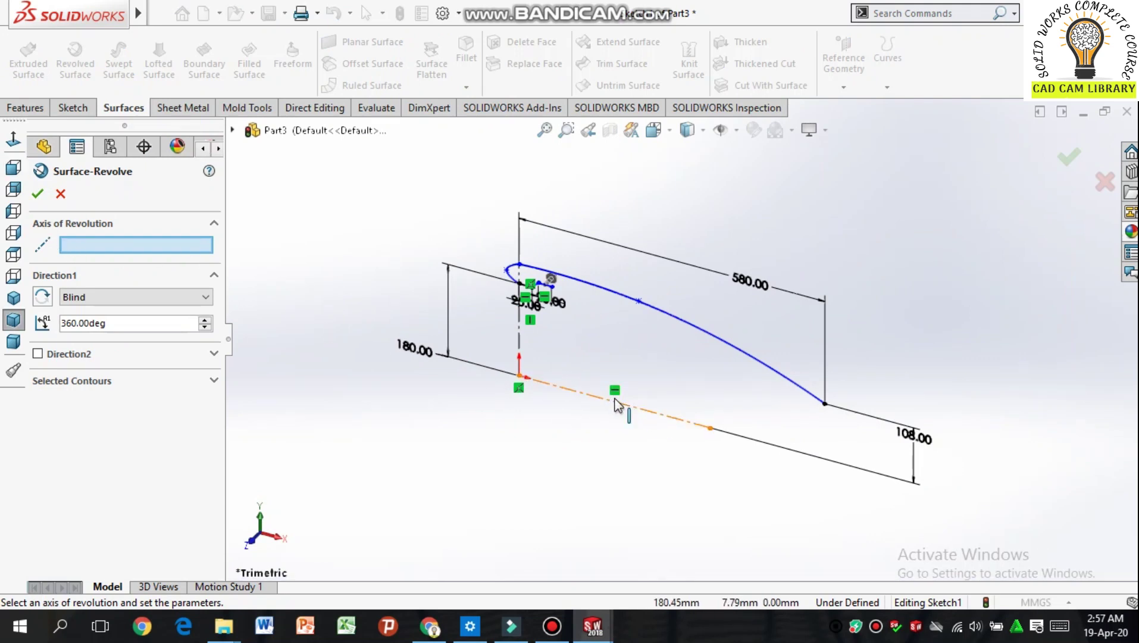
pyautogui.click(632, 416)
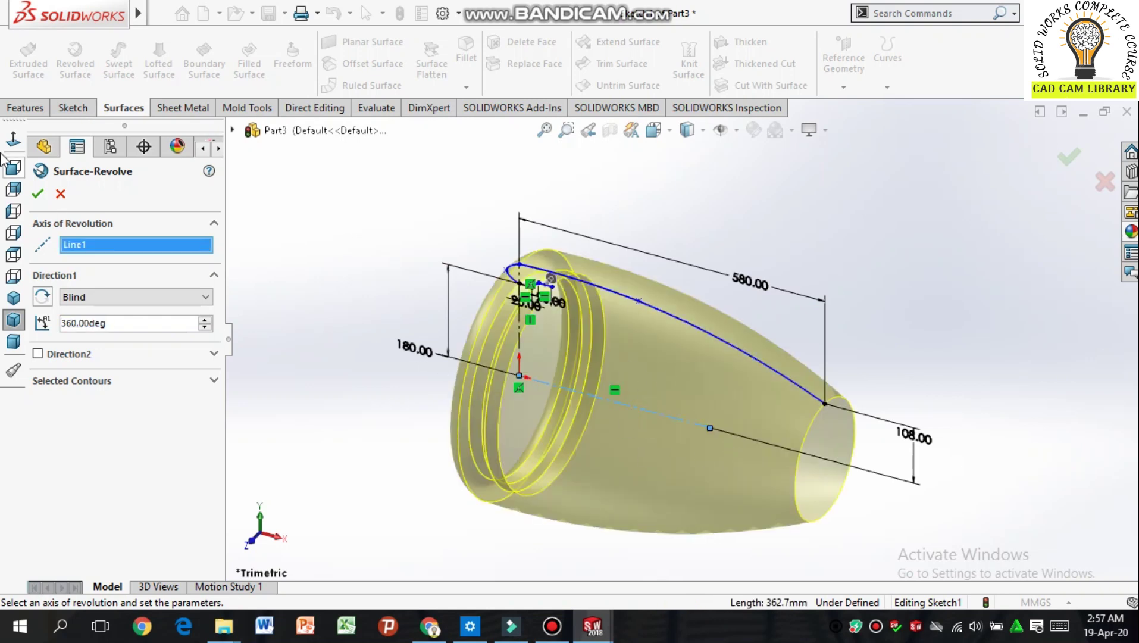
pyautogui.click(31, 194)
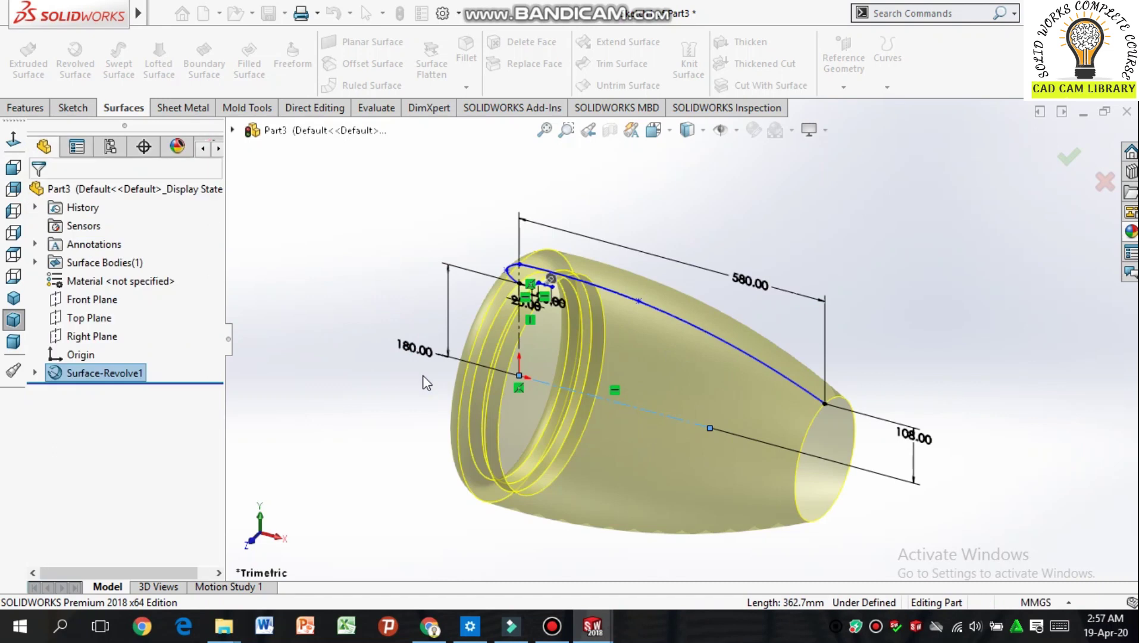
# Step: Thicken the revolved surface by 5 mm into a solid casing
pyautogui.moveTo(356, 274); pyautogui.dragTo(394, 330, button='middle')
pyautogui.click(772, 44)
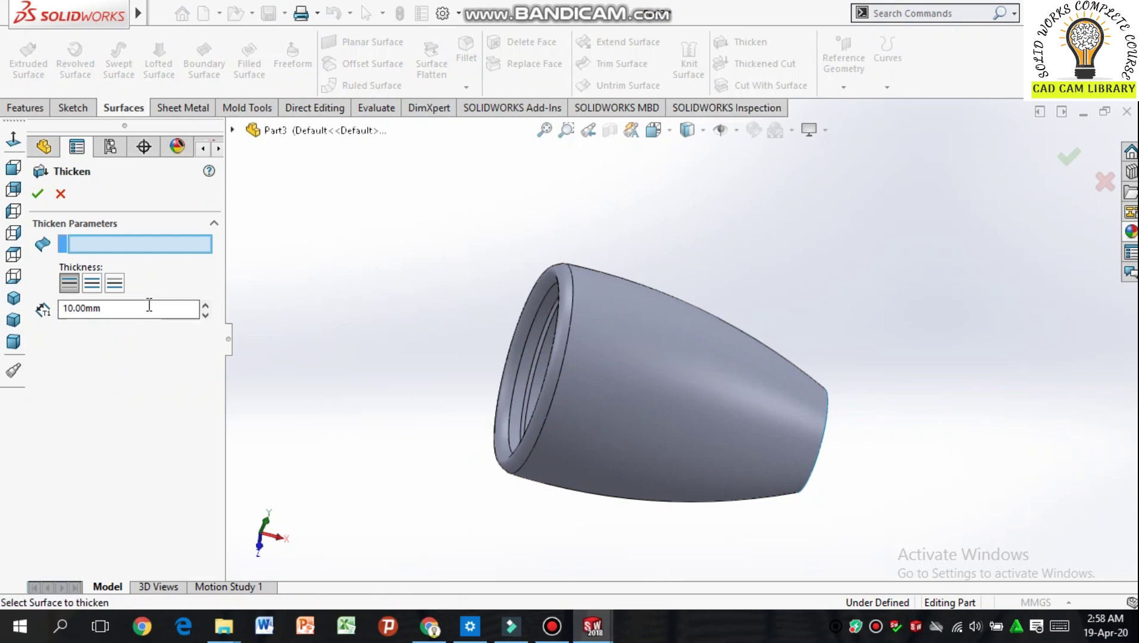
pyautogui.write('5')
pyautogui.click(695, 362)
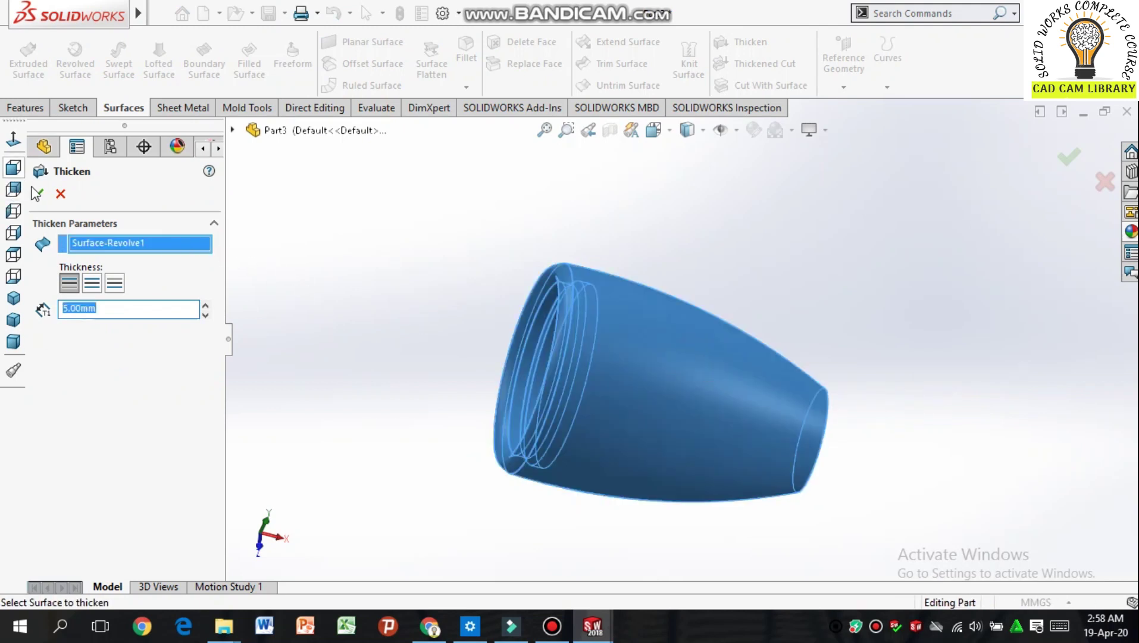
pyautogui.press('Return')
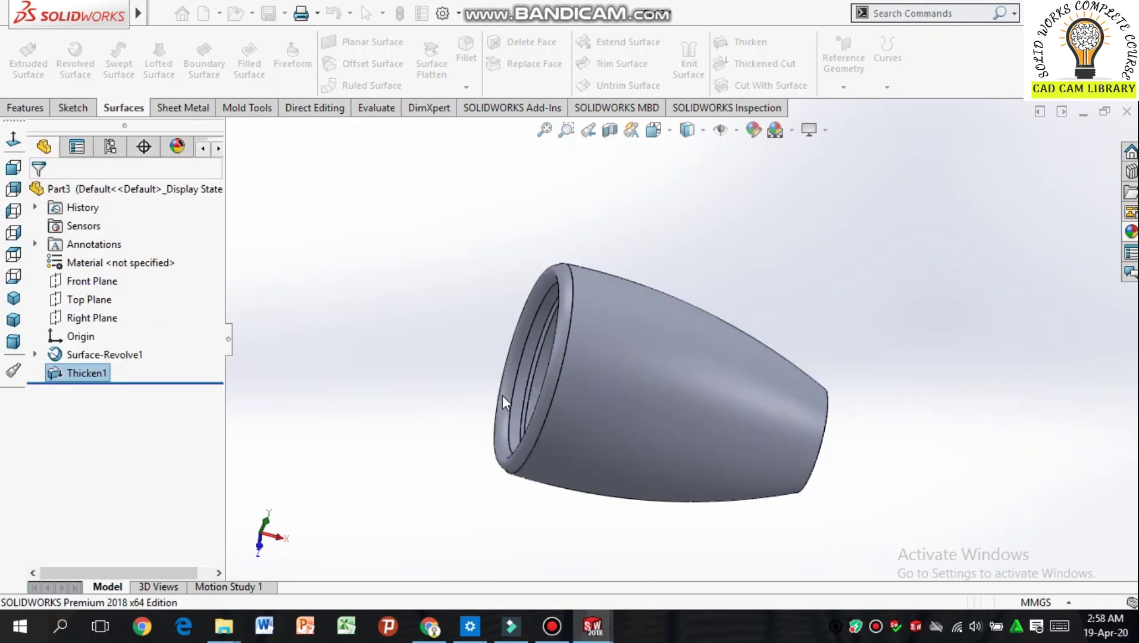
# Step: Apply the Plain White scene to the viewport background
pyautogui.moveTo(947, 294); pyautogui.dragTo(905, 236, button='middle')
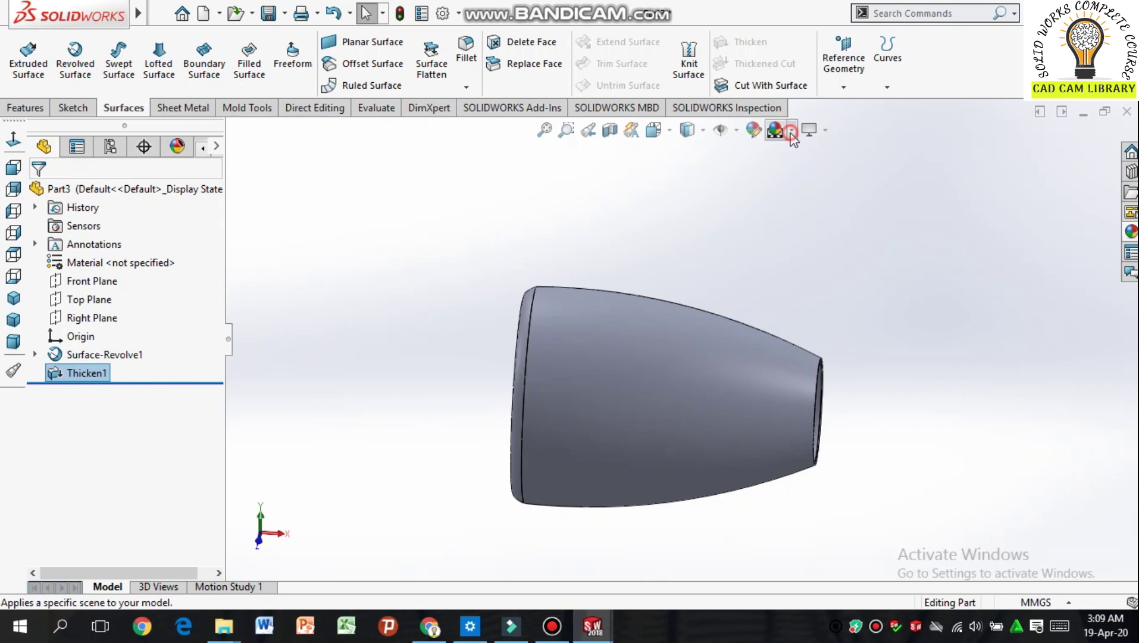
pyautogui.moveTo(793, 130)
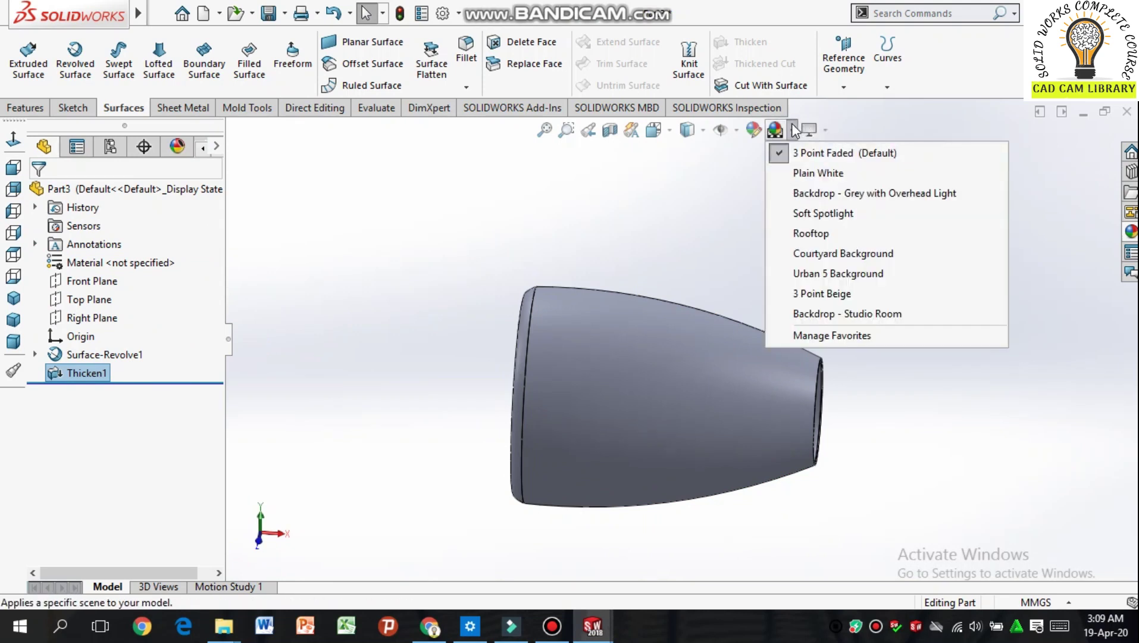
pyautogui.click(810, 173)
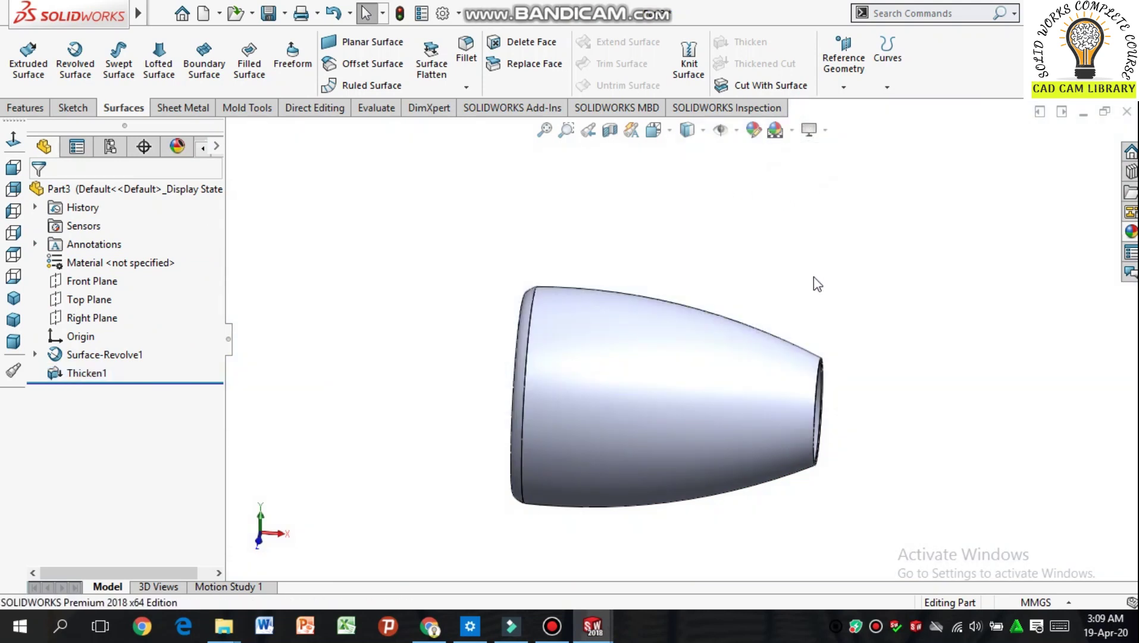
# Step: Color the whole part white from the standard swatches
pyautogui.click(753, 130)
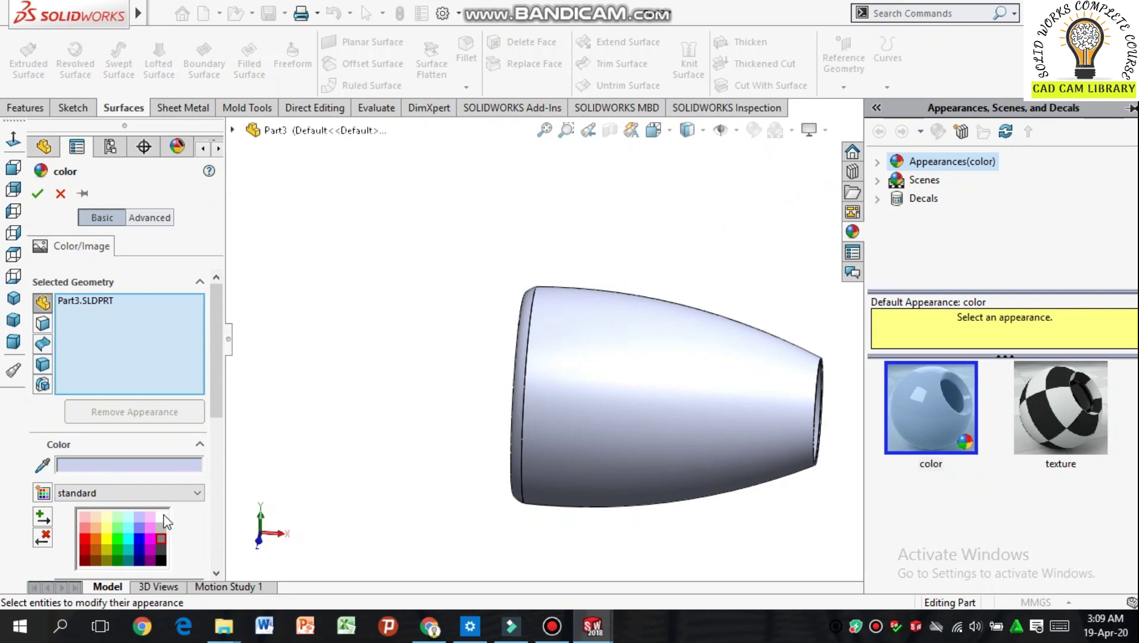
pyautogui.click(162, 516)
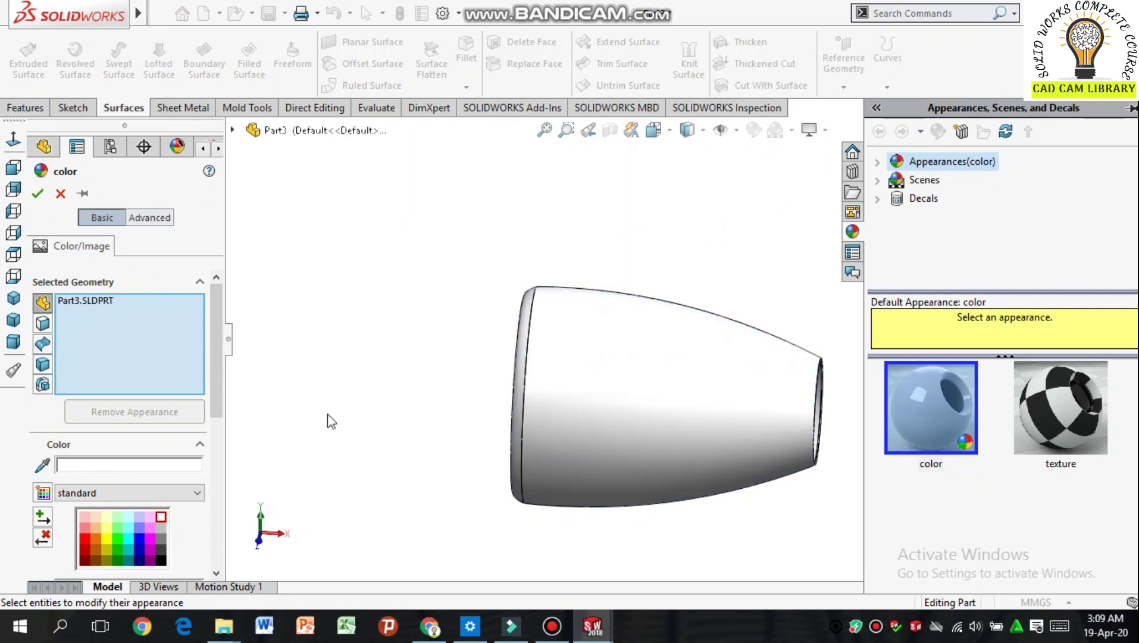
pyautogui.click(40, 191)
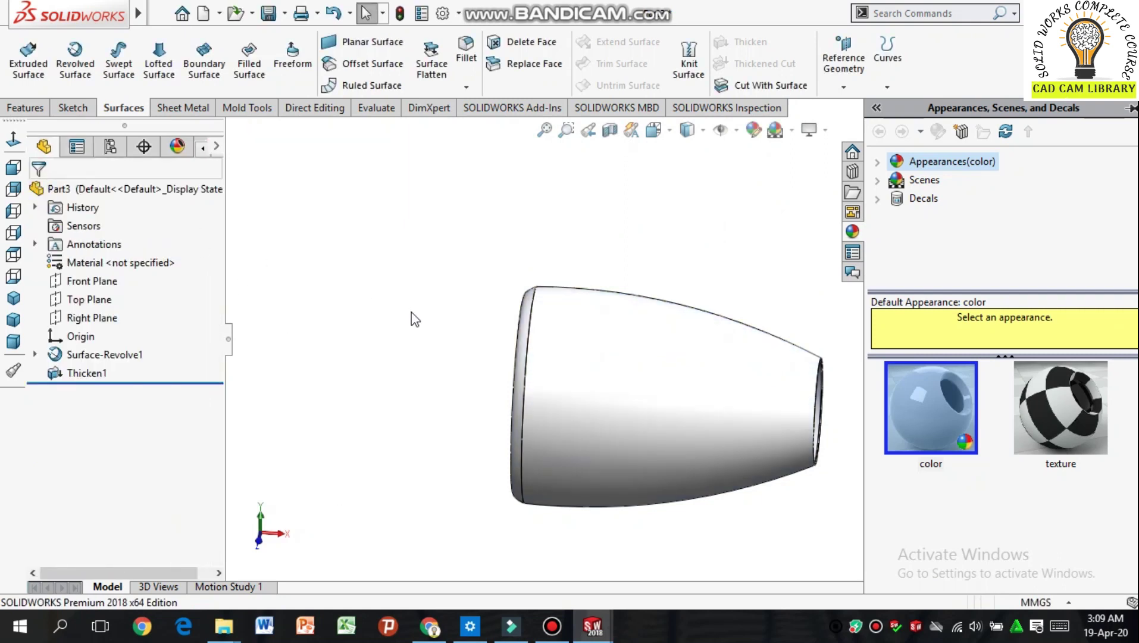
pyautogui.click(695, 218)
# Step: Create a reference plane offset 250 mm from the Front Plane
pyautogui.moveTo(410, 237); pyautogui.dragTo(419, 236, button='middle')
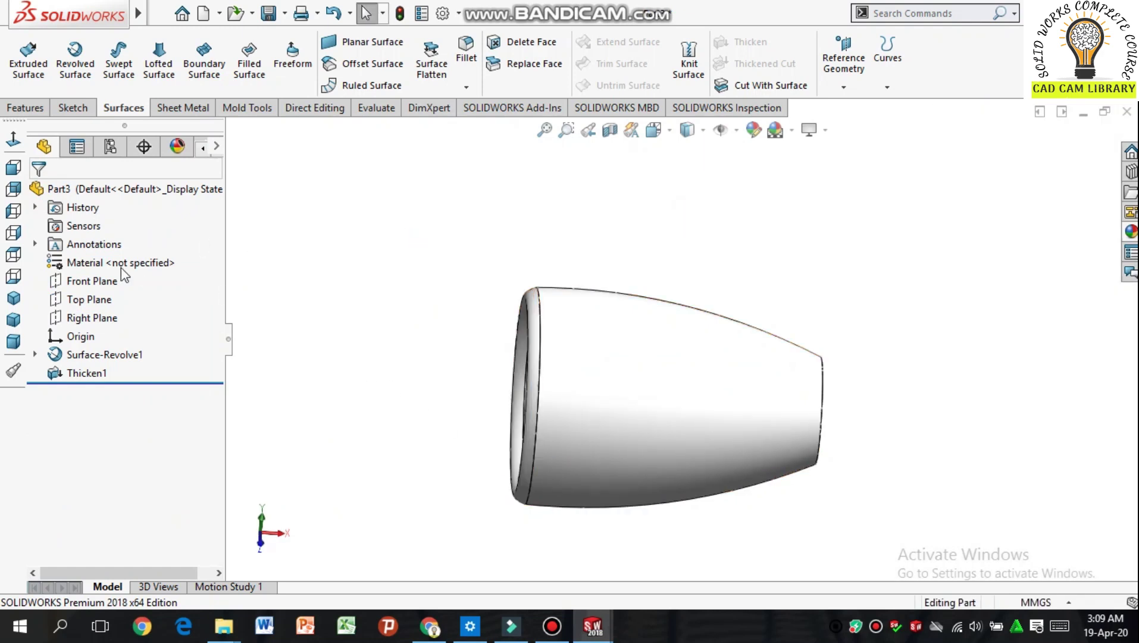
pyautogui.click(98, 281)
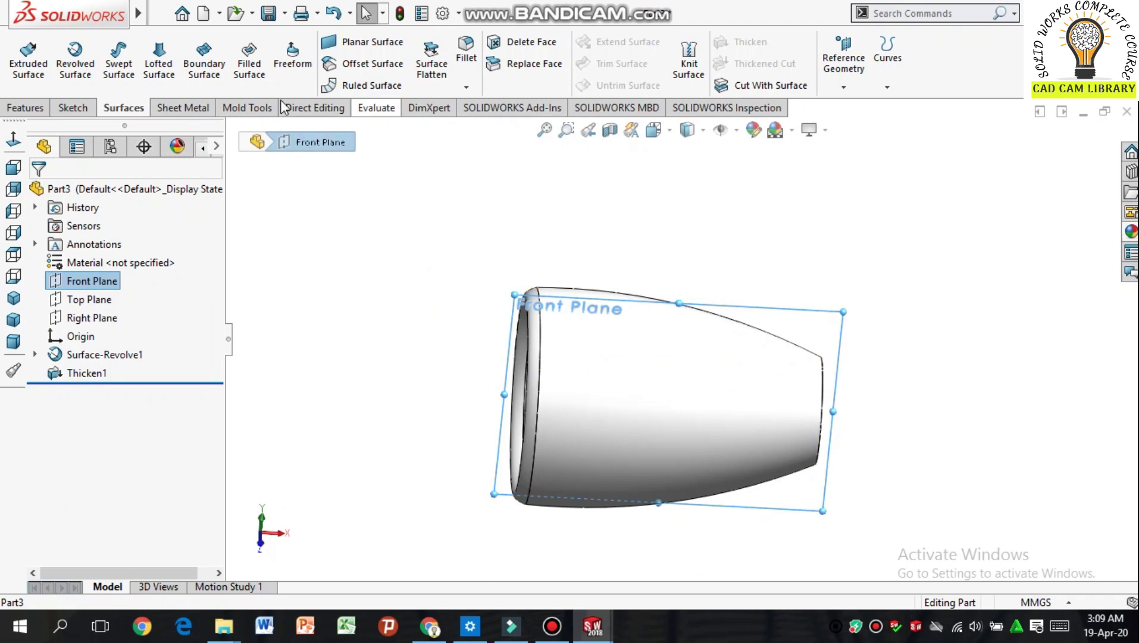
pyautogui.click(44, 108)
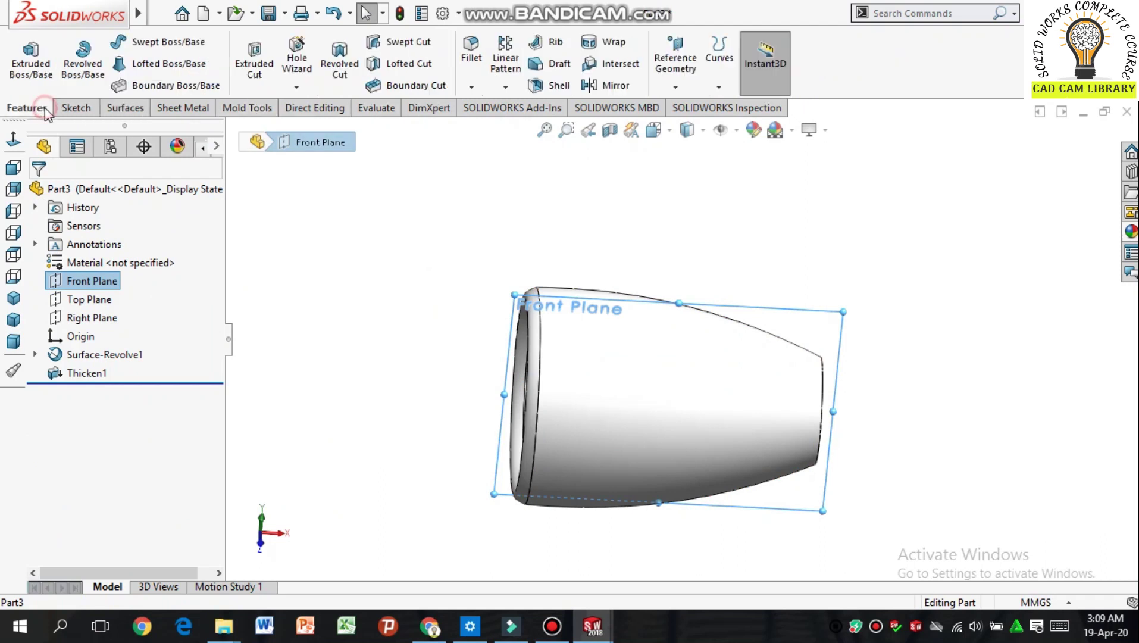
pyautogui.click(675, 85)
pyautogui.click(697, 111)
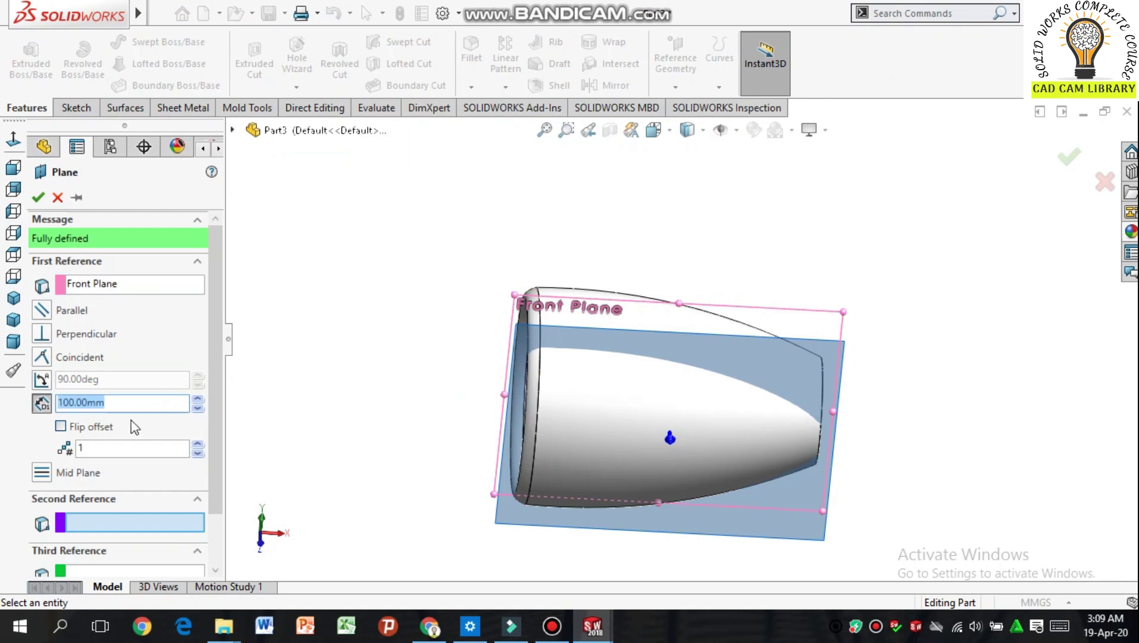
pyautogui.write('250')
pyautogui.press('Return')
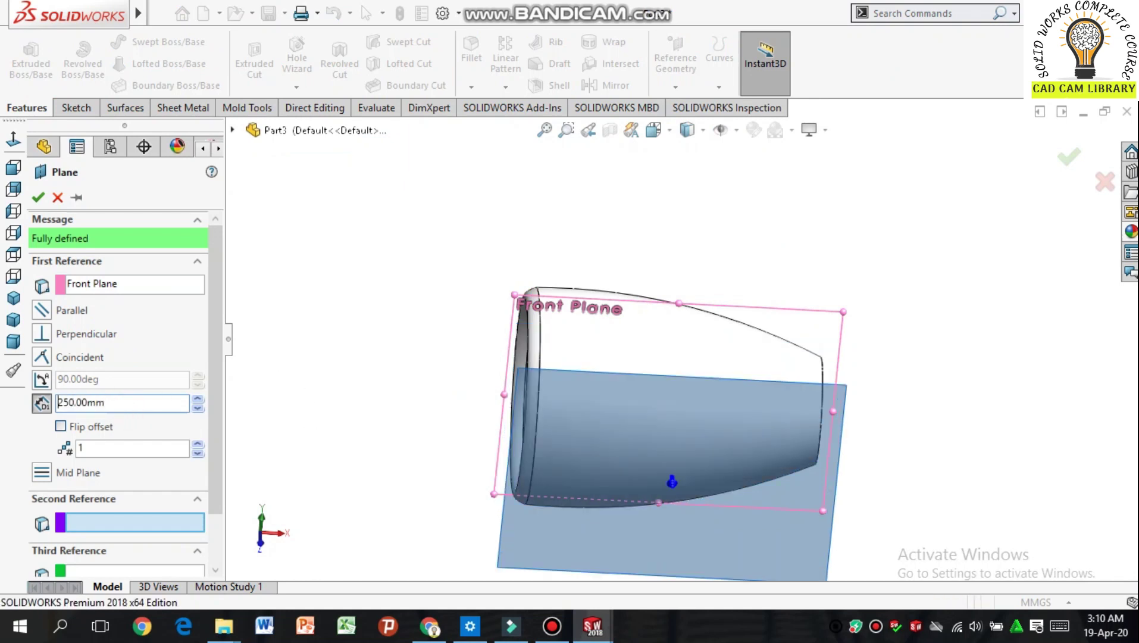
pyautogui.moveTo(347, 313); pyautogui.dragTo(303, 310, button='middle')
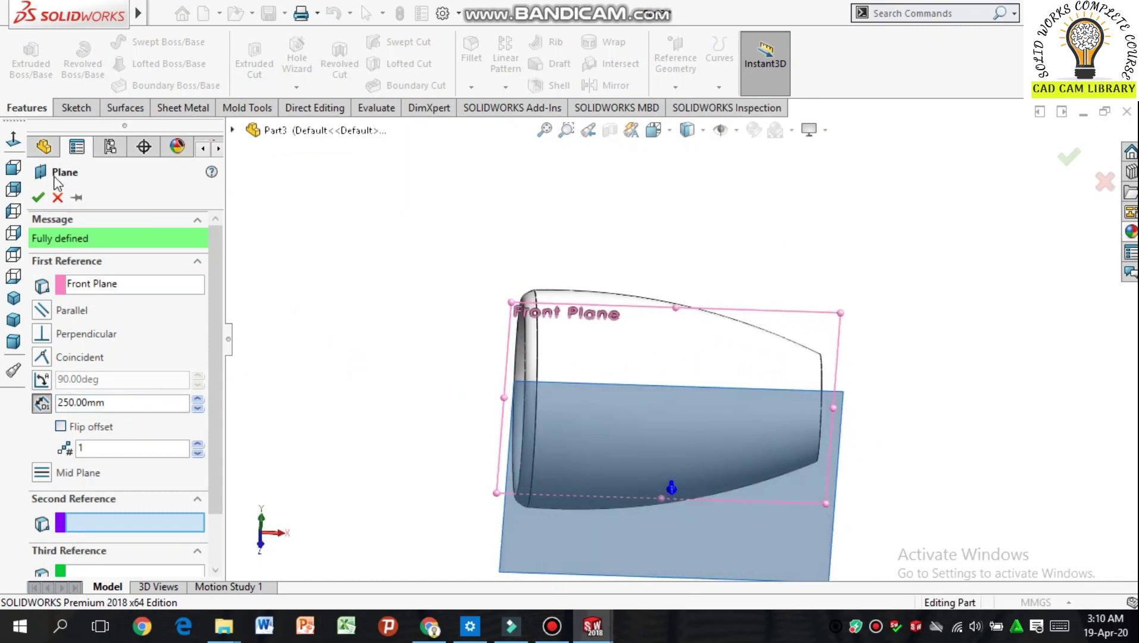
pyautogui.click(37, 197)
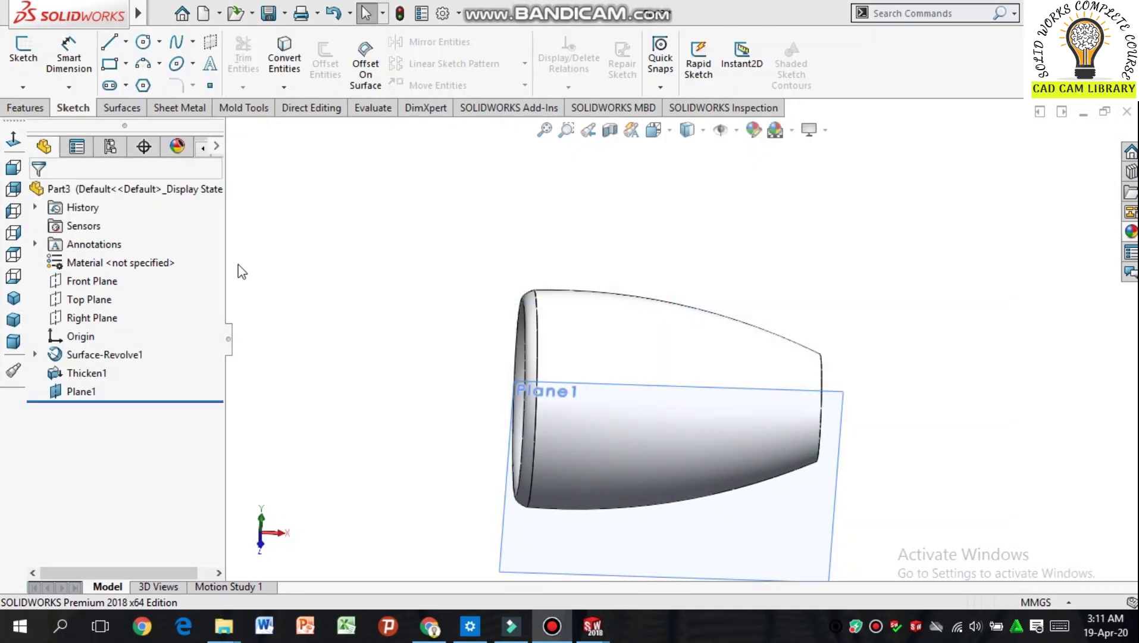
# Step: Start a sketch on the offset plane and draw a horizontal centerline about 409 mm long across the casing's upper half
pyautogui.click(837, 400)
pyautogui.click(22, 57)
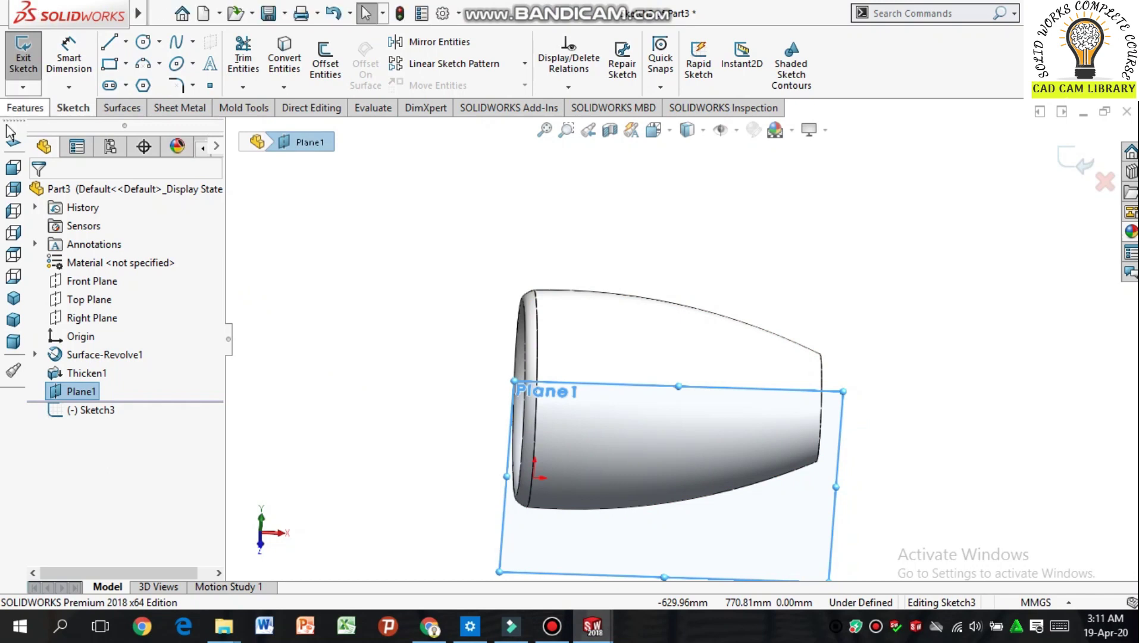
pyautogui.click(13, 167)
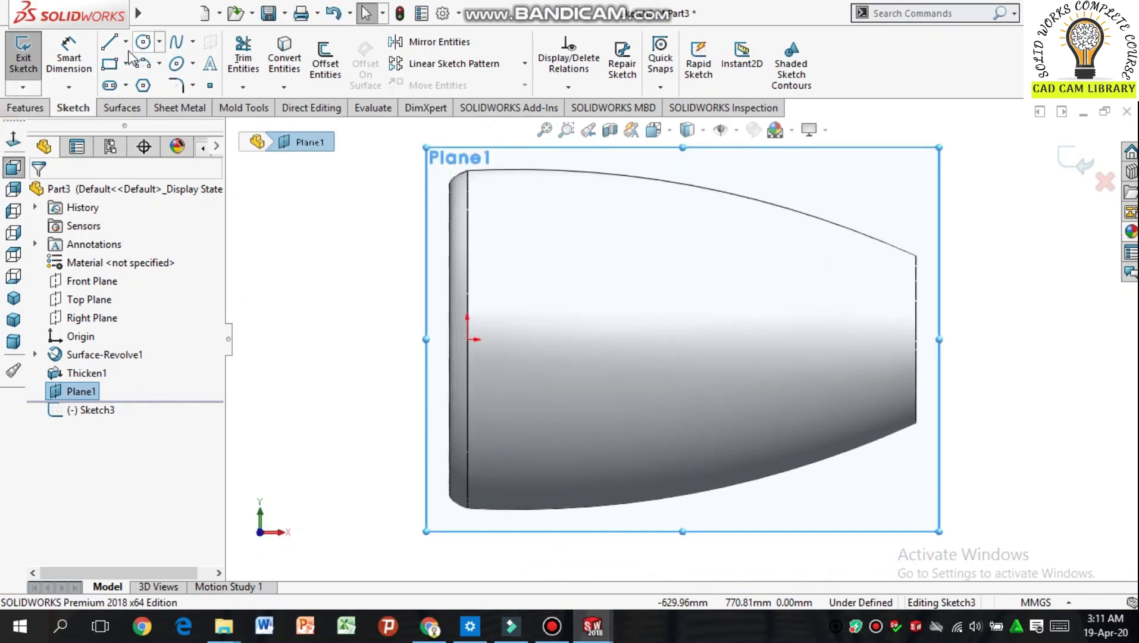
pyautogui.click(127, 41)
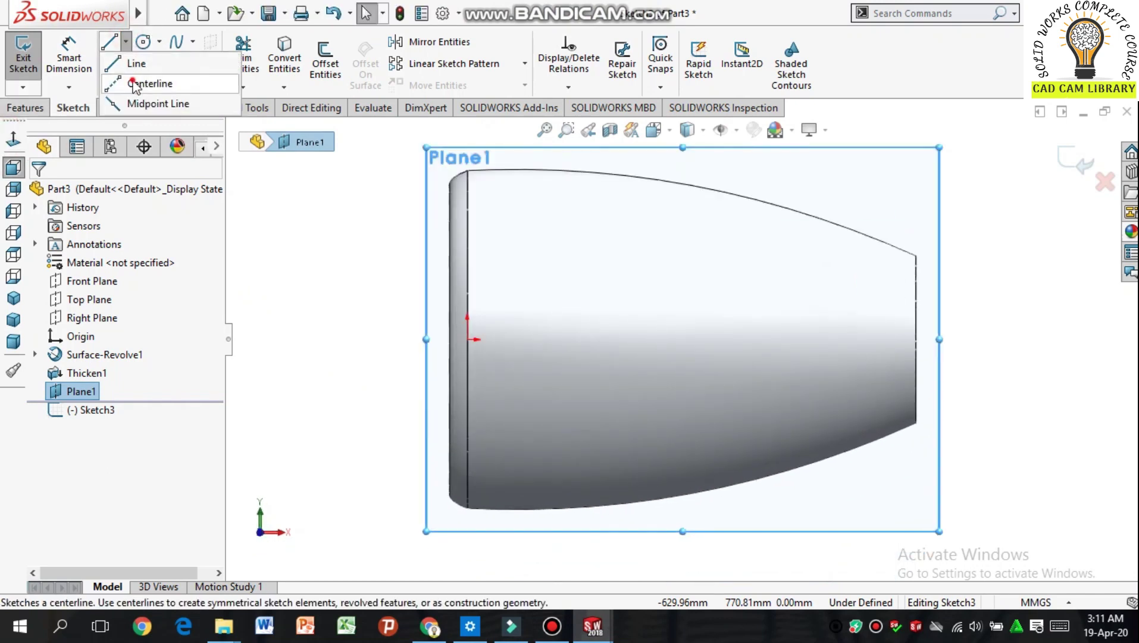
pyautogui.click(487, 252)
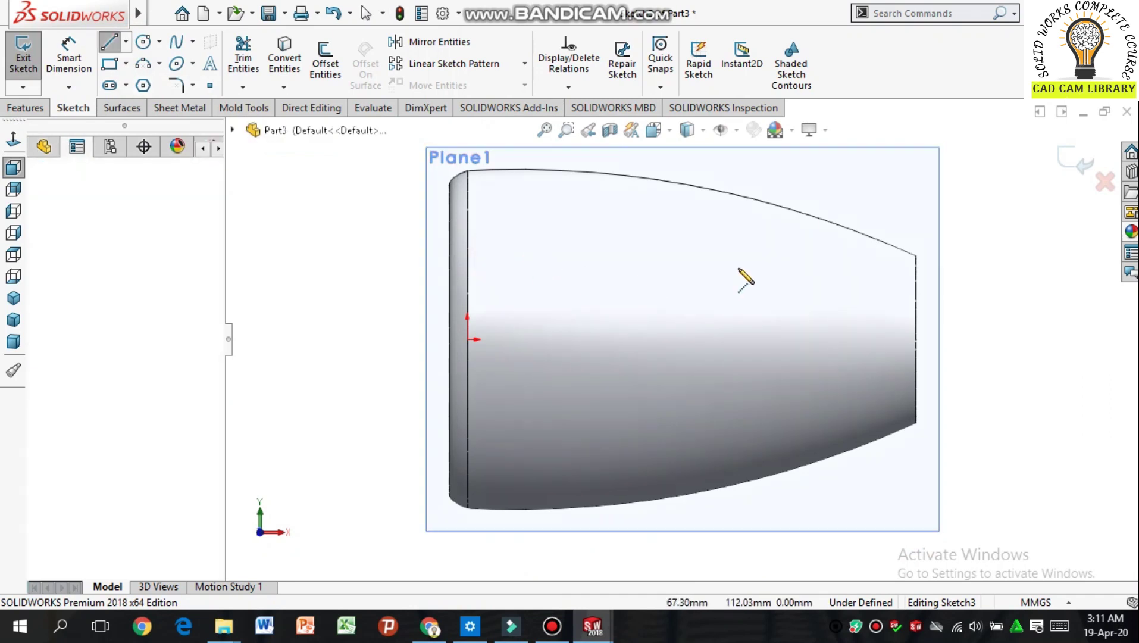
pyautogui.click(803, 252)
pyautogui.rightClick(735, 354)
pyautogui.click(771, 362)
# Step: Draw a second horizontal centerline just below the origin, parallel to the first and with its ends aligned to it
pyautogui.click(126, 42)
pyautogui.click(136, 83)
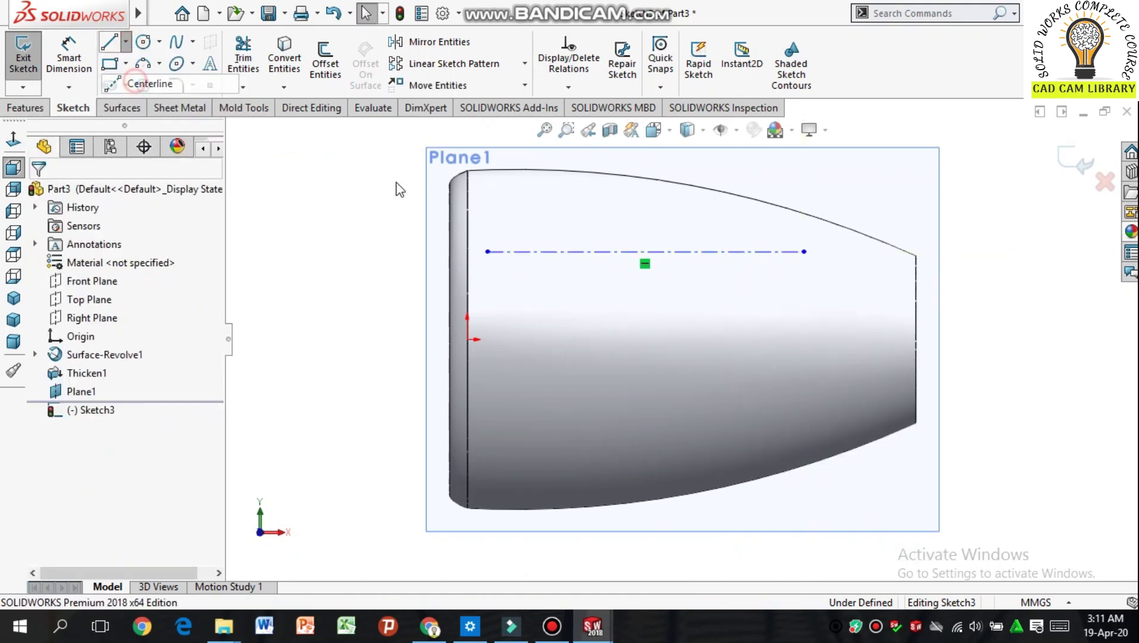
pyautogui.click(487, 352)
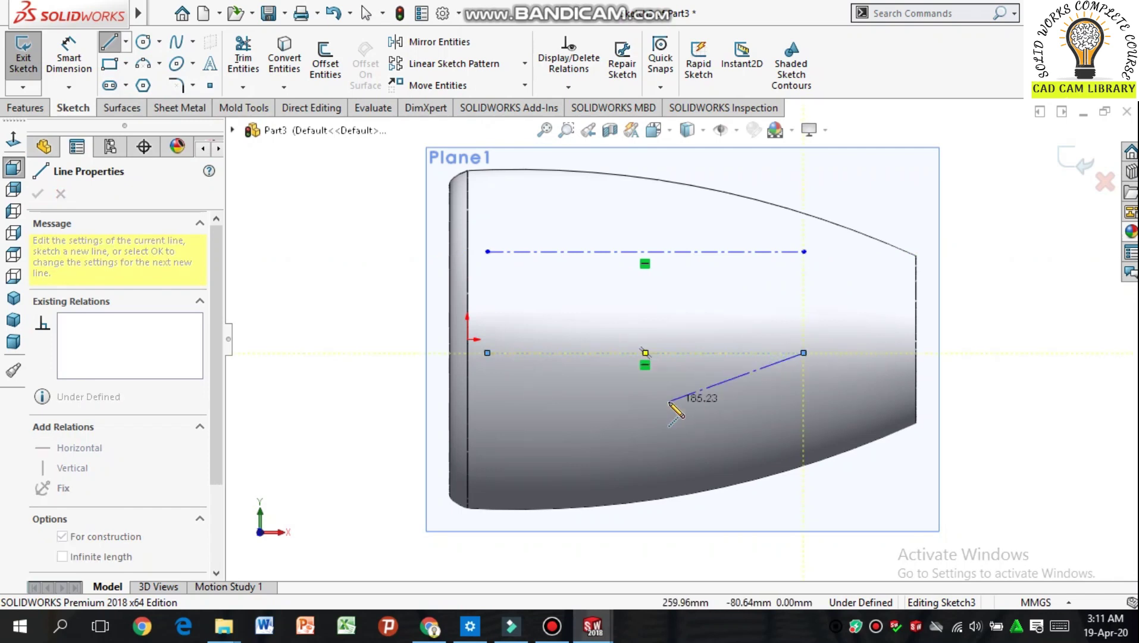
pyautogui.rightClick(645, 352)
pyautogui.click(723, 434)
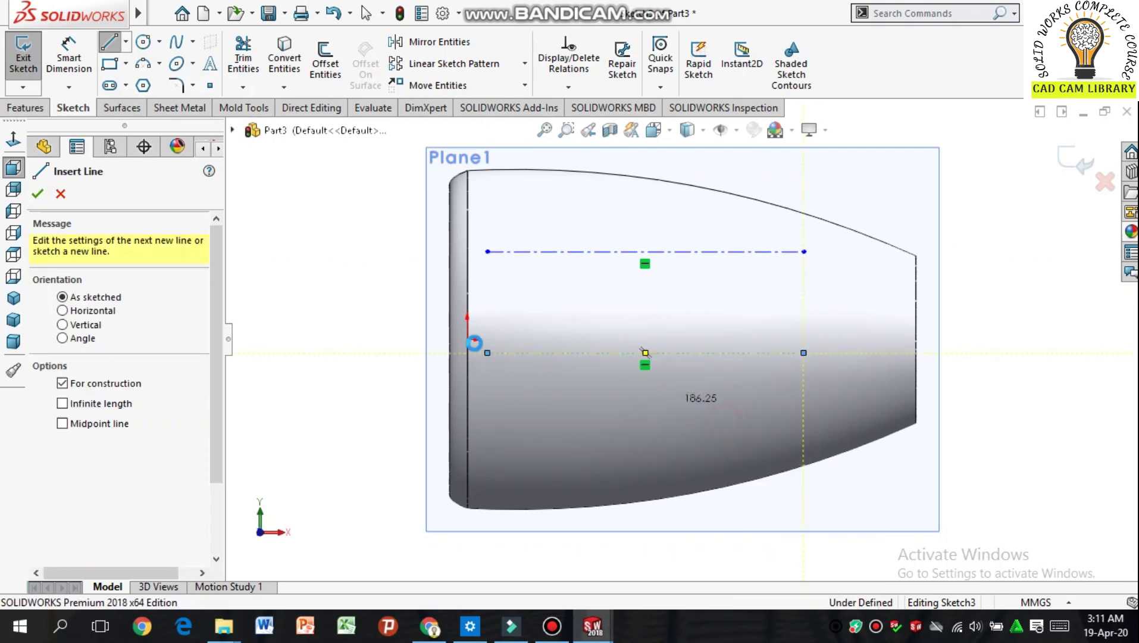
pyautogui.press('Escape')
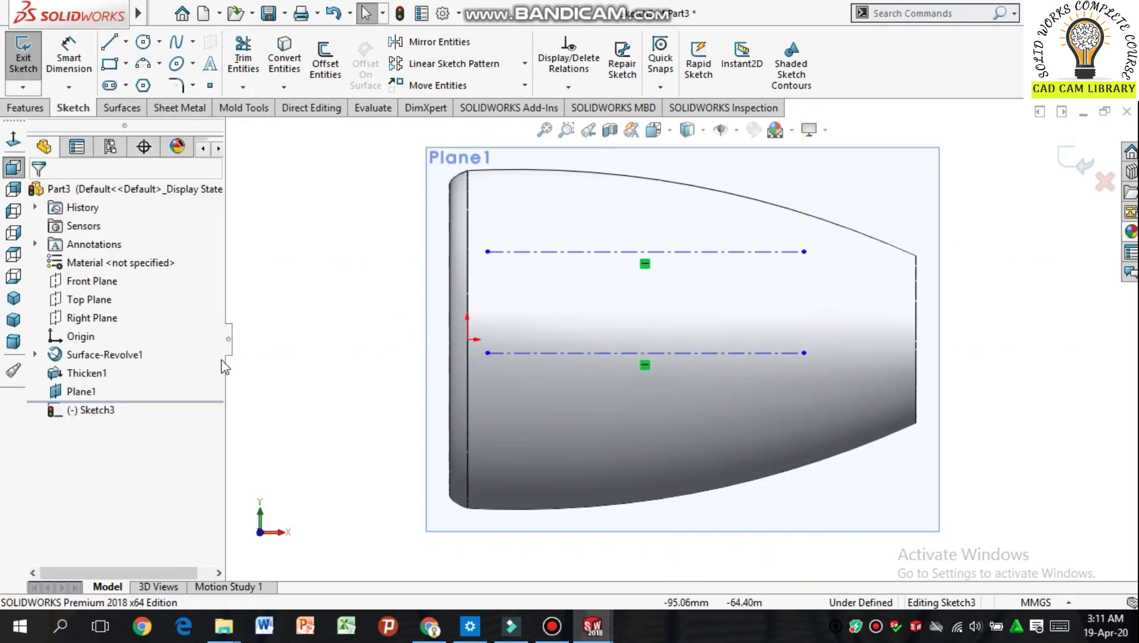
# Step: Add the sketch text PAKISTAN along the upper centerline in bold Century Gothic, enlarged to span most of the line's length
pyautogui.click(212, 66)
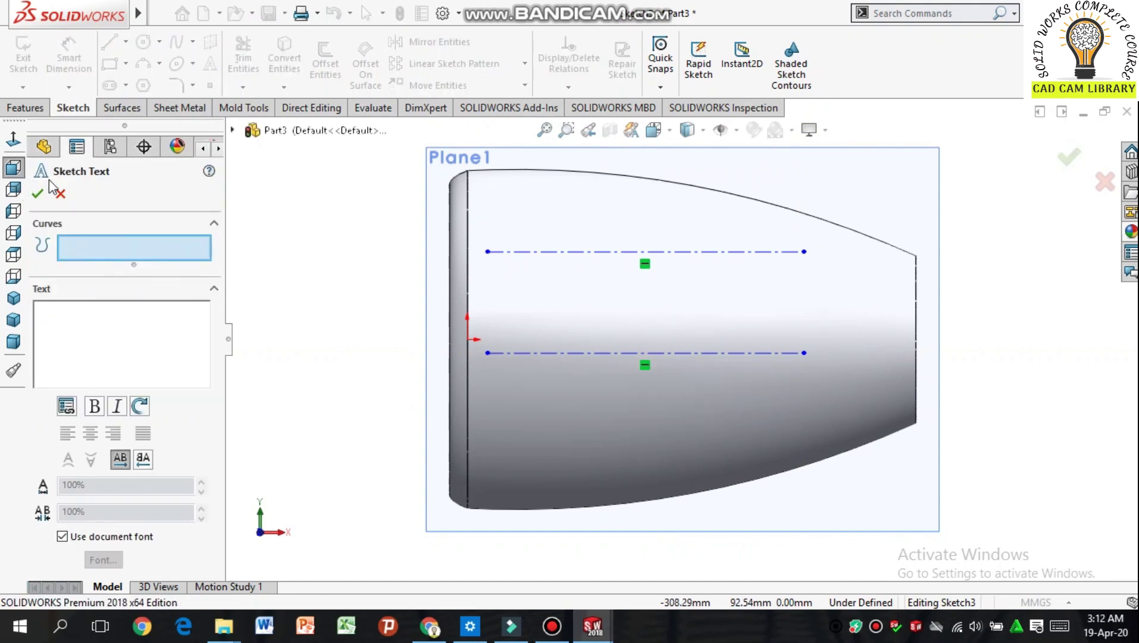
pyautogui.click(586, 252)
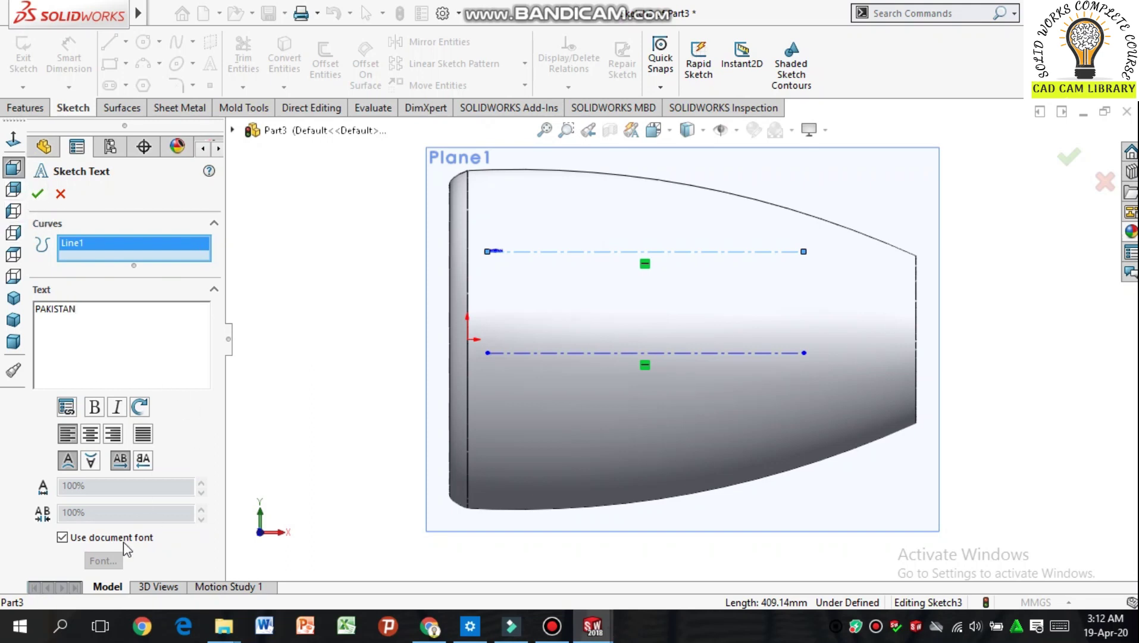
pyautogui.click(63, 538)
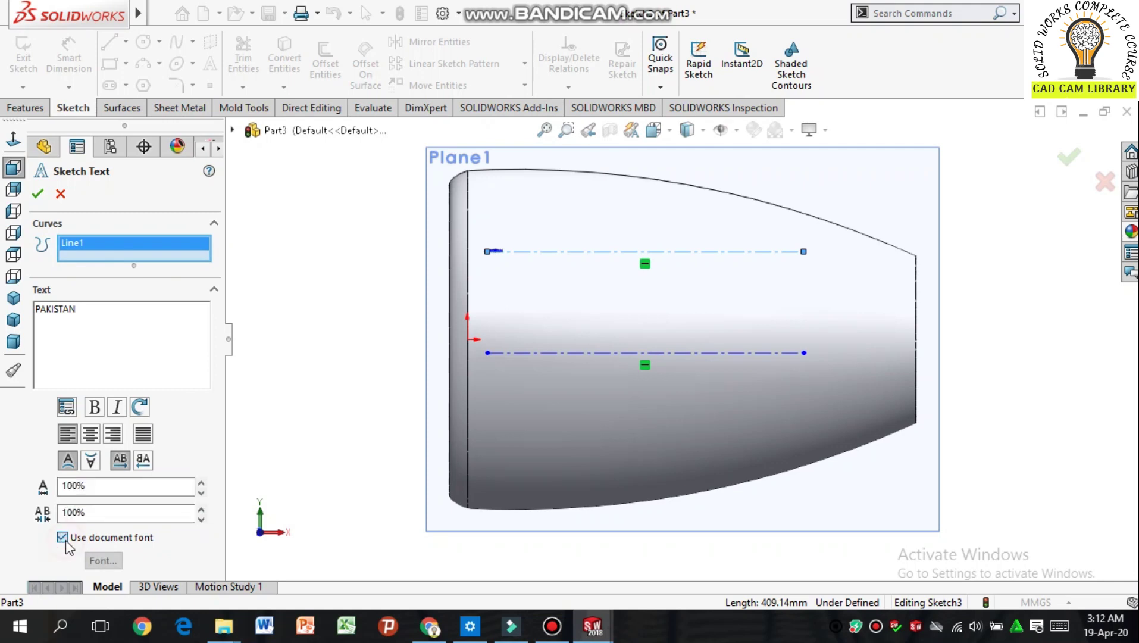
pyautogui.click(102, 560)
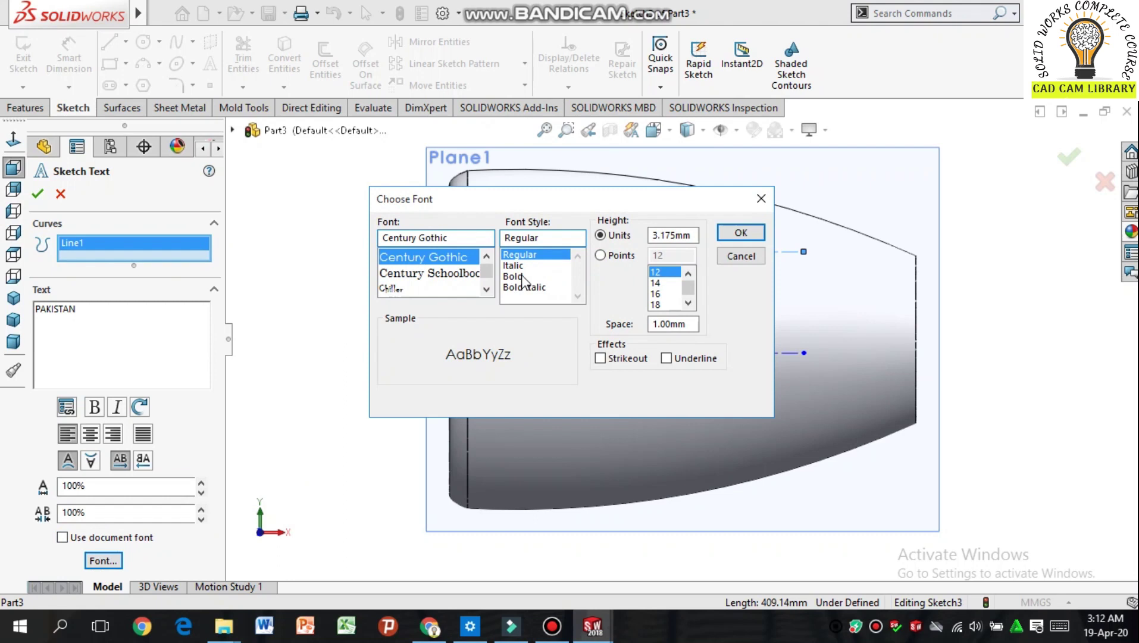
pyautogui.click(522, 277)
pyautogui.click(696, 237)
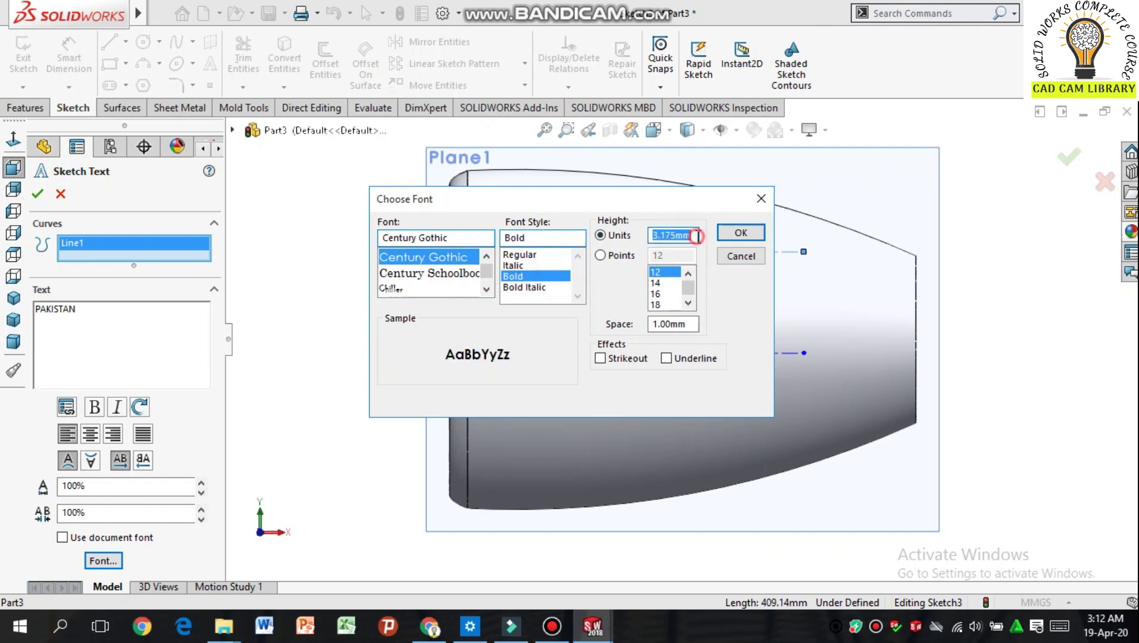
pyautogui.write('40')
pyautogui.press('Return')
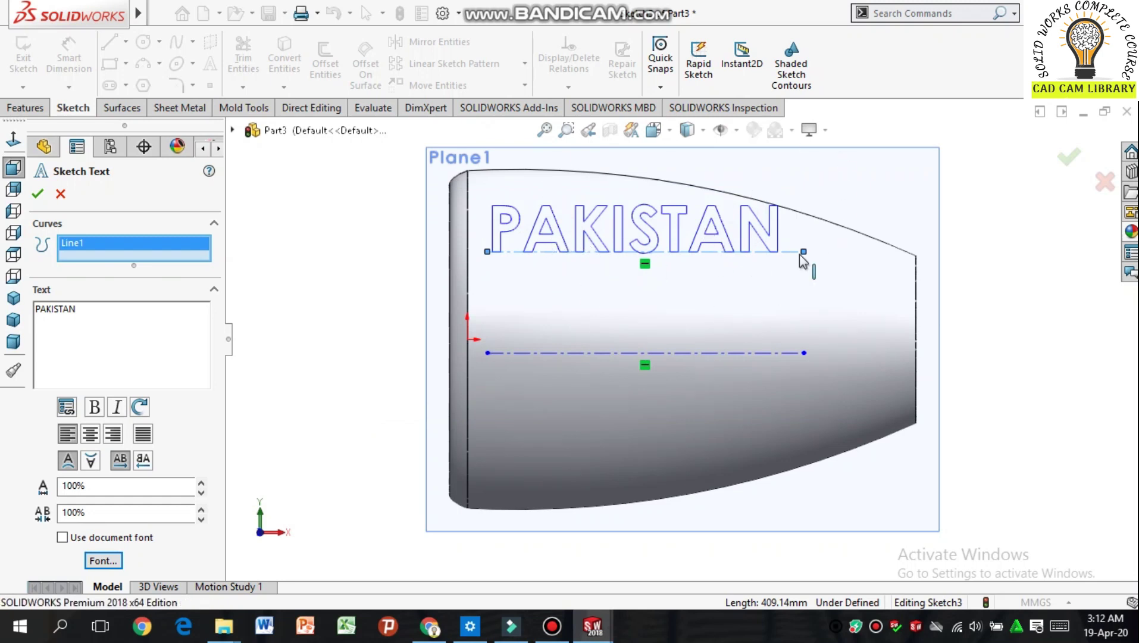
pyautogui.click(37, 194)
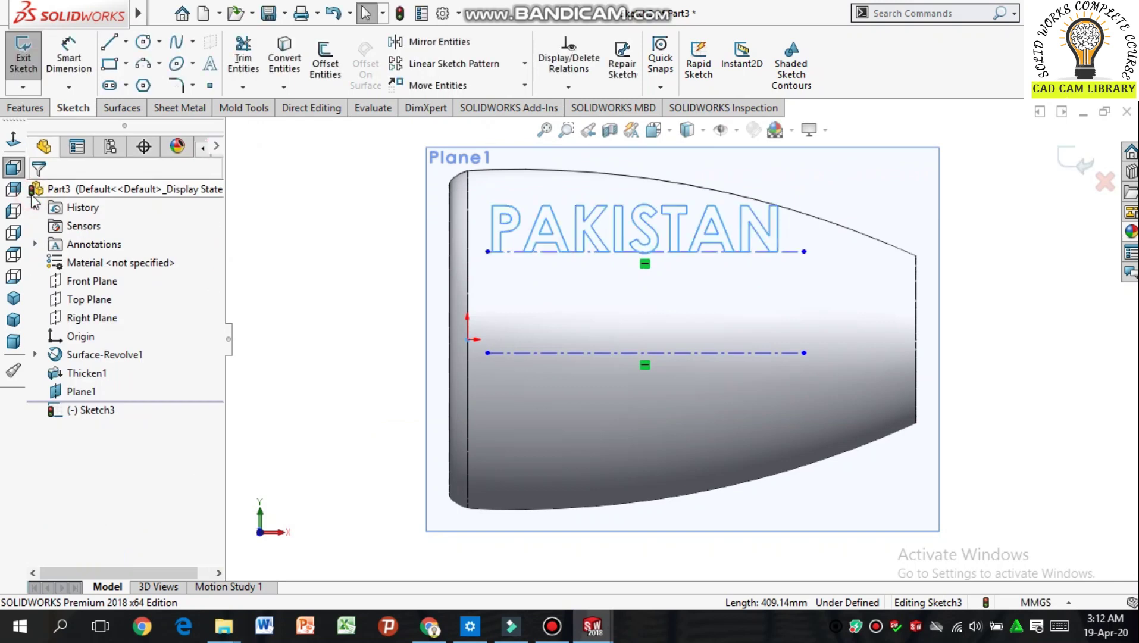
# Step: Add the sketch text AIRLINES along the lower centerline in bold Century Gothic with a height of 60 mm
pyautogui.click(209, 65)
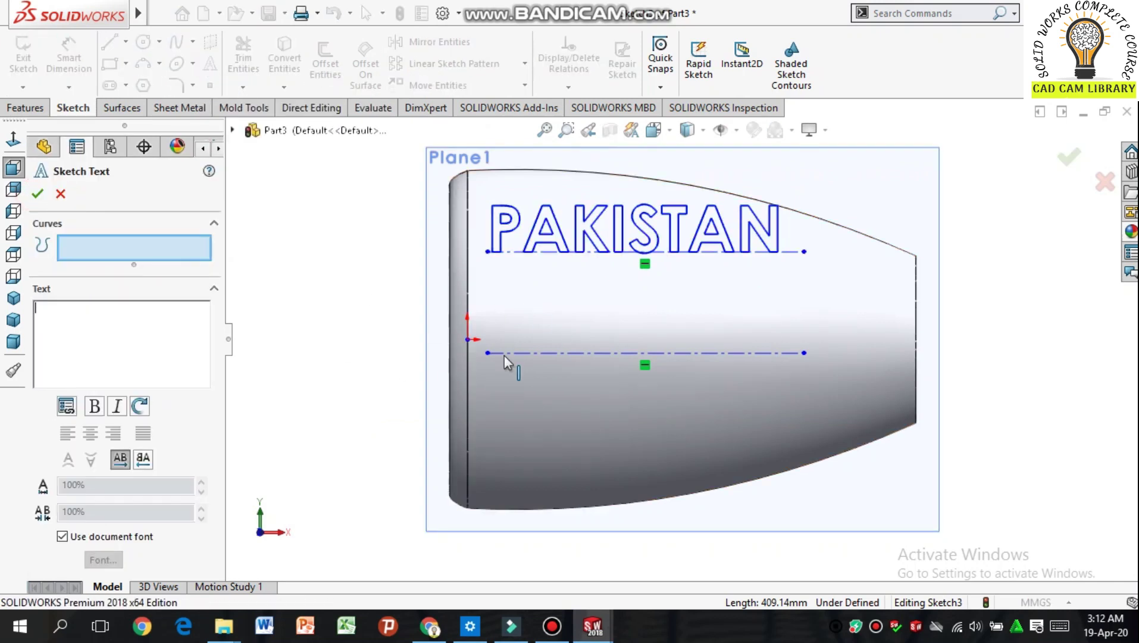
pyautogui.click(575, 351)
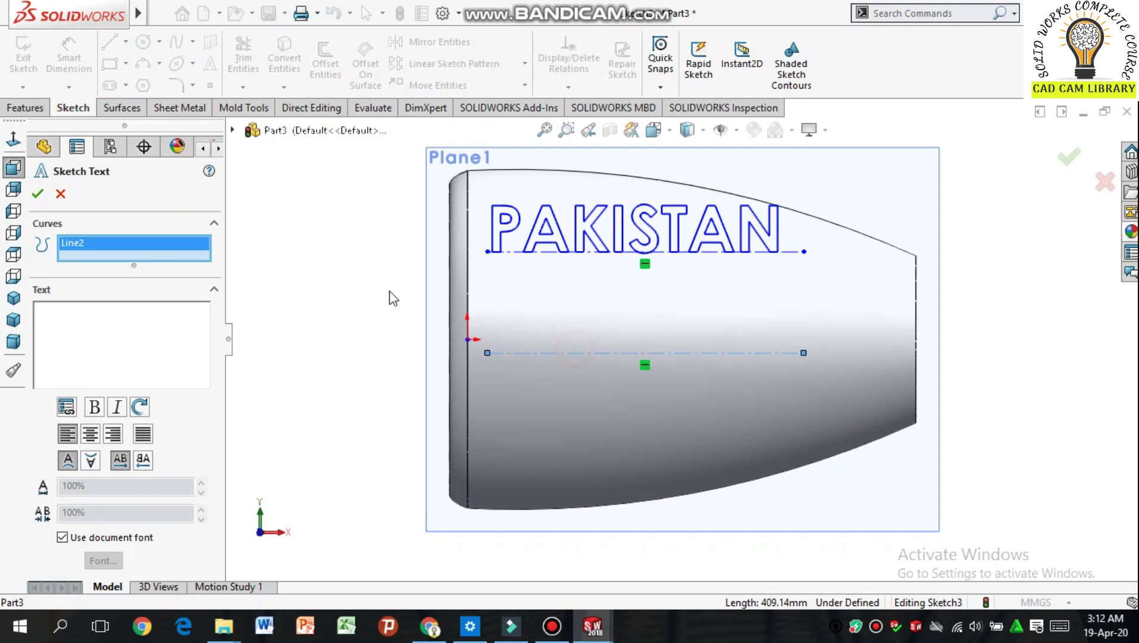
pyautogui.click(81, 332)
pyautogui.click(62, 538)
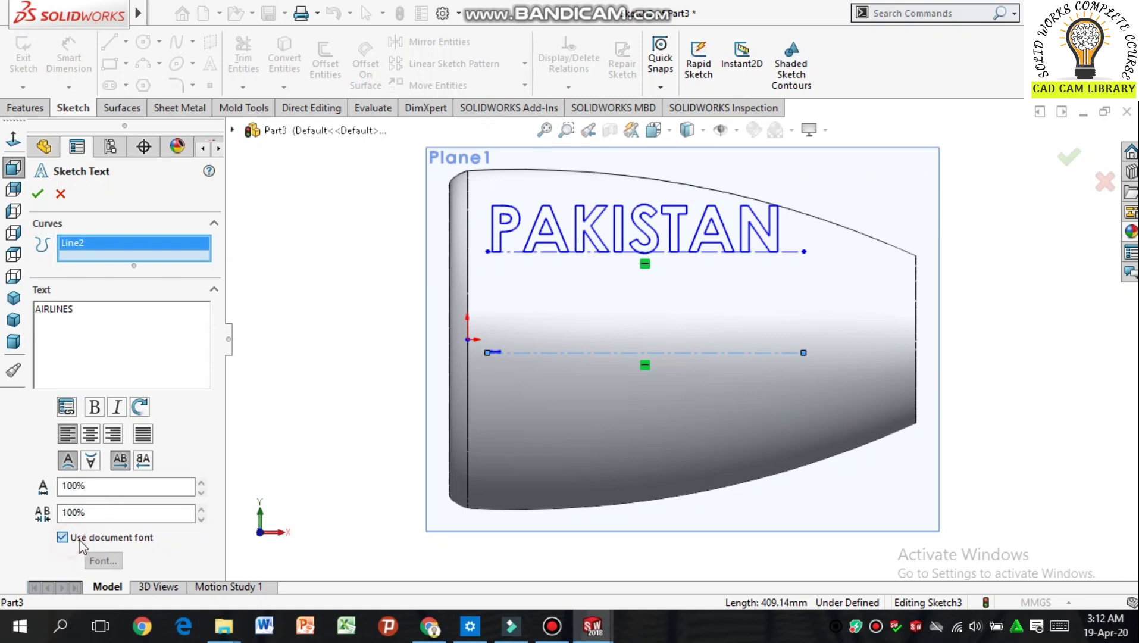
pyautogui.click(102, 561)
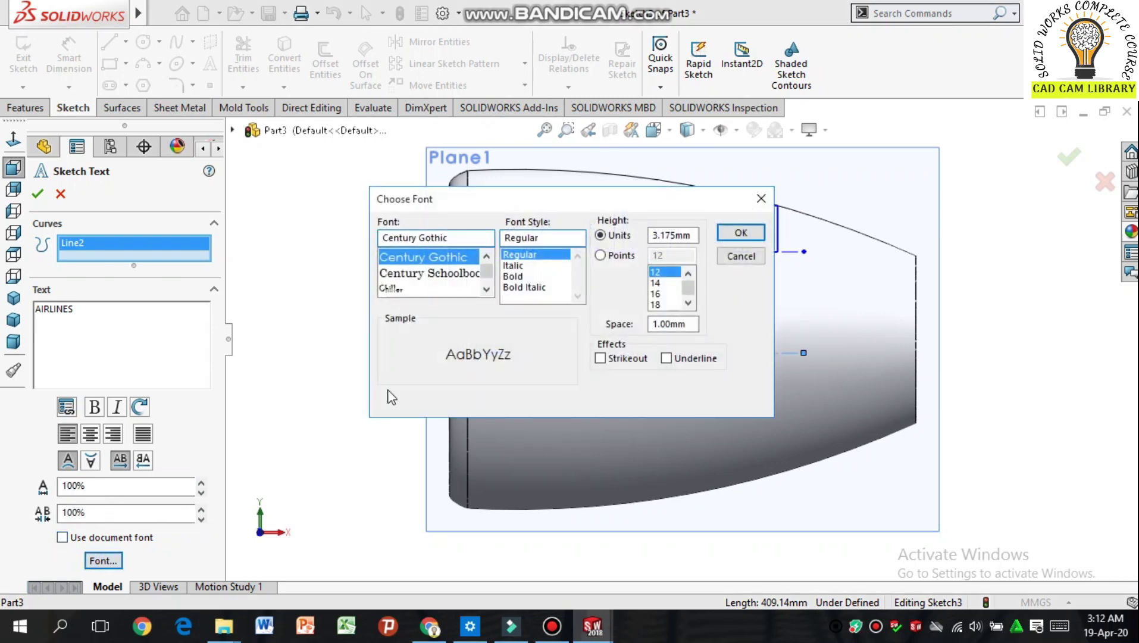
pyautogui.click(519, 288)
pyautogui.click(514, 277)
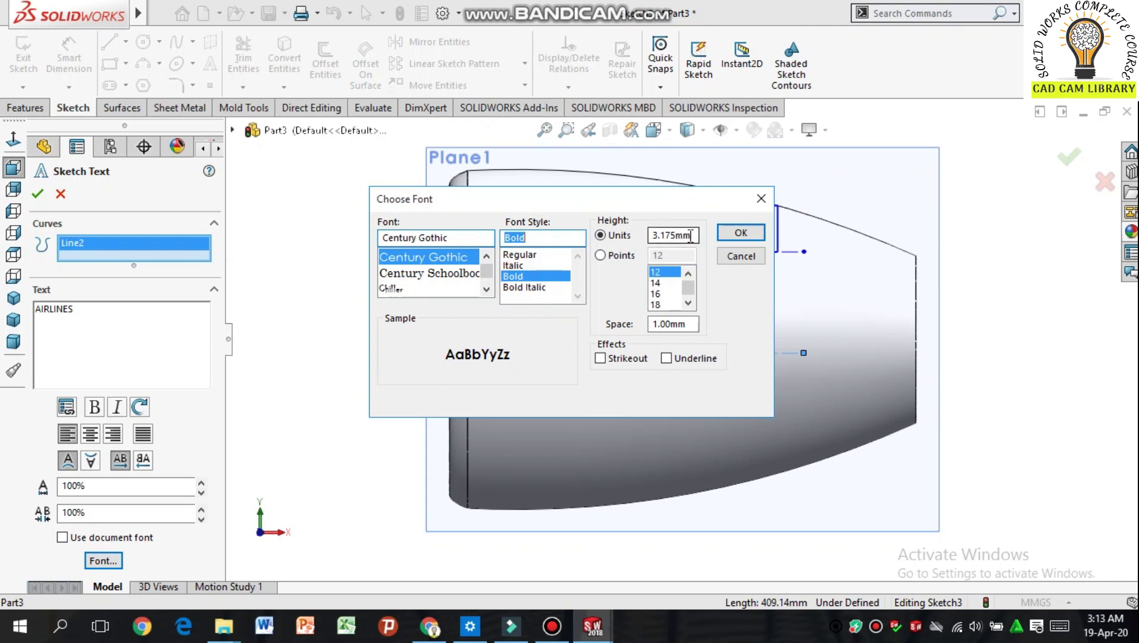
pyautogui.doubleClick(690, 237)
pyautogui.write('60')
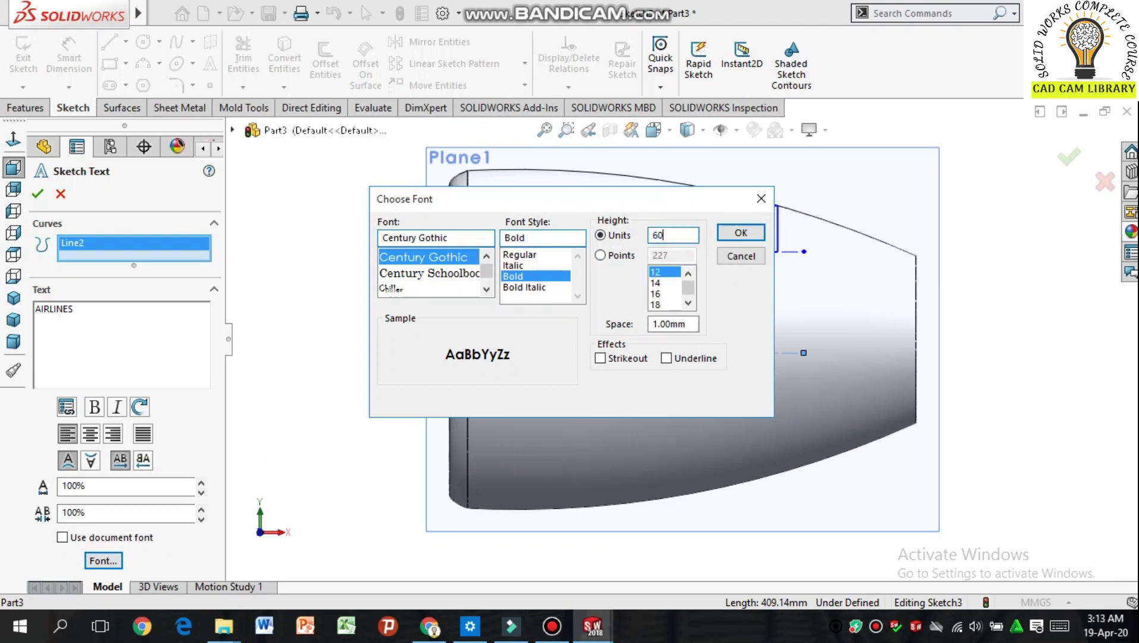
pyautogui.press('Return')
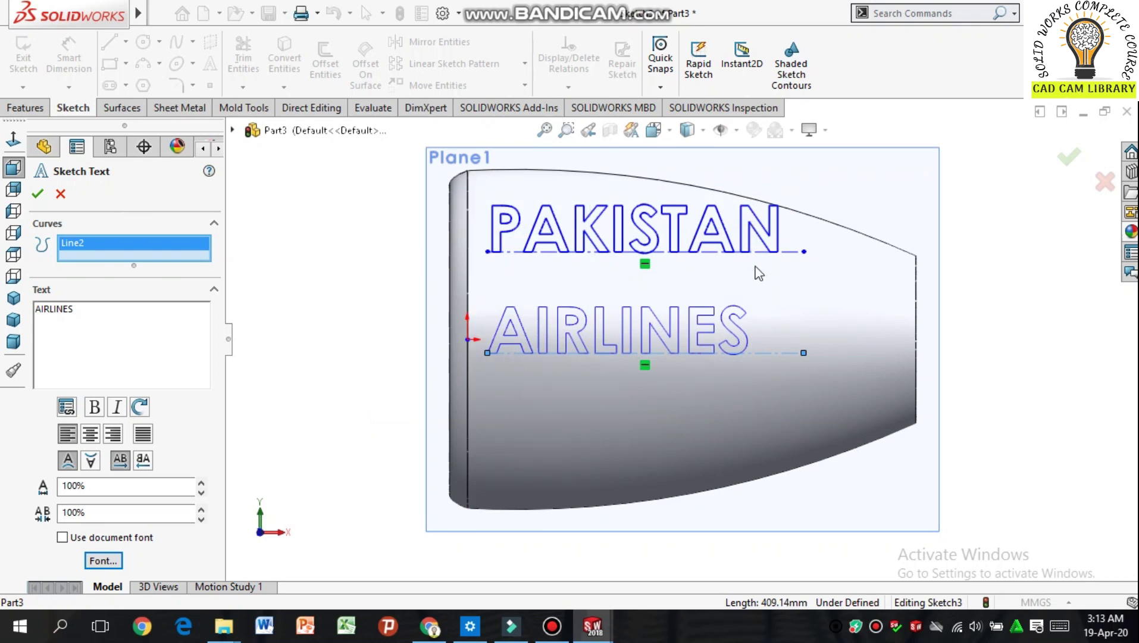
pyautogui.click(37, 193)
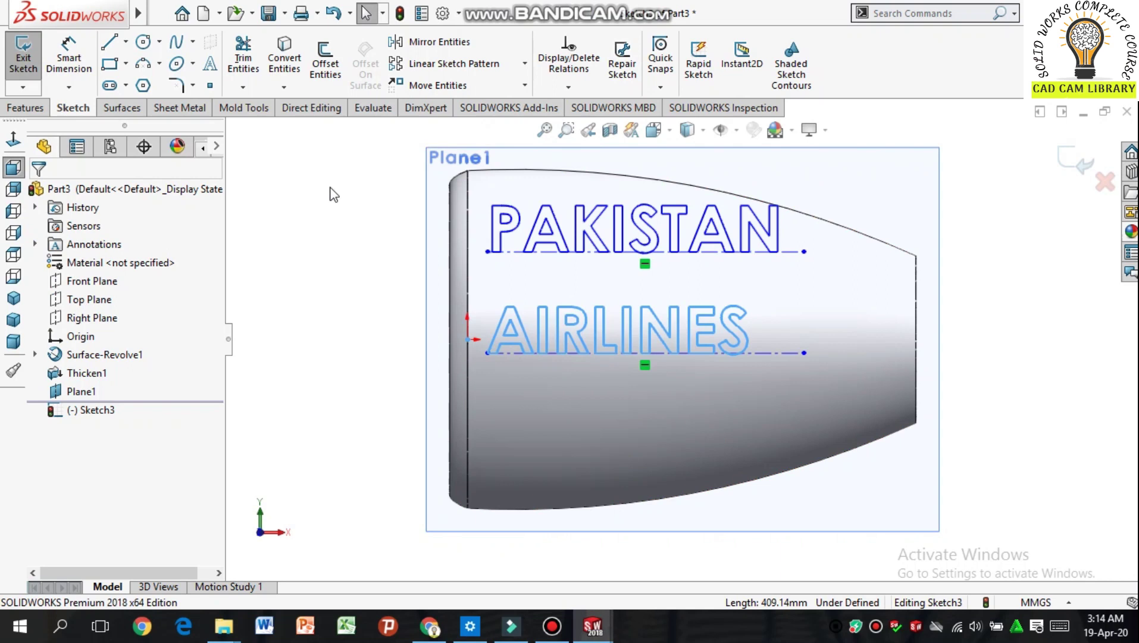
# Step: Draw a thin corner rectangle about 409 by 20 mm below the AIRLINES text, with its ends aligned to the centerline's ends
pyautogui.click(126, 64)
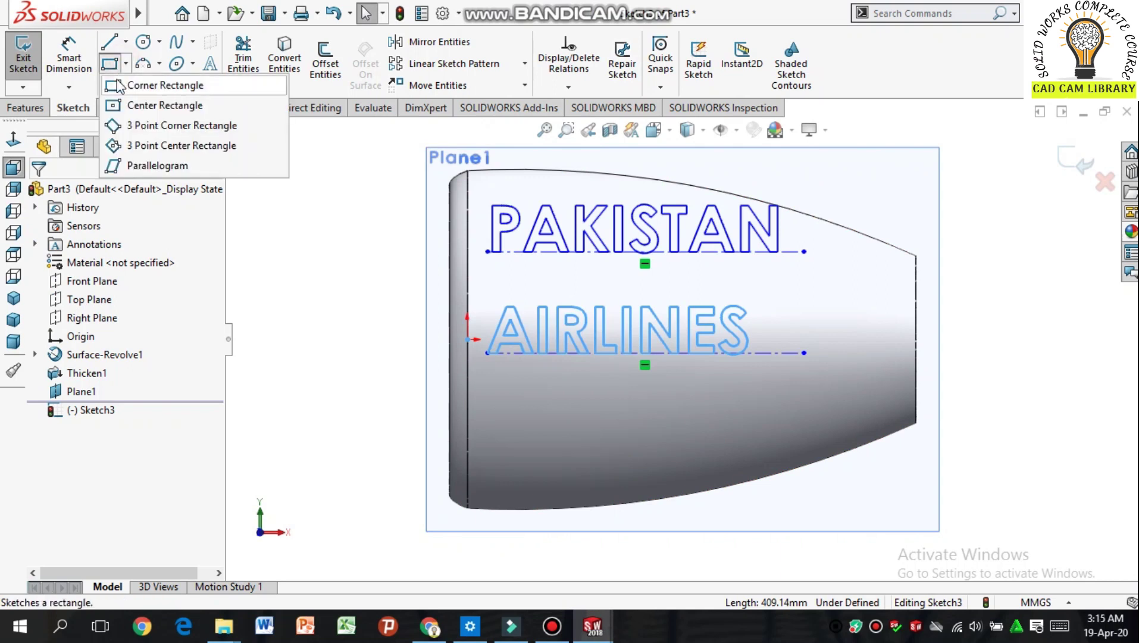
pyautogui.click(121, 87)
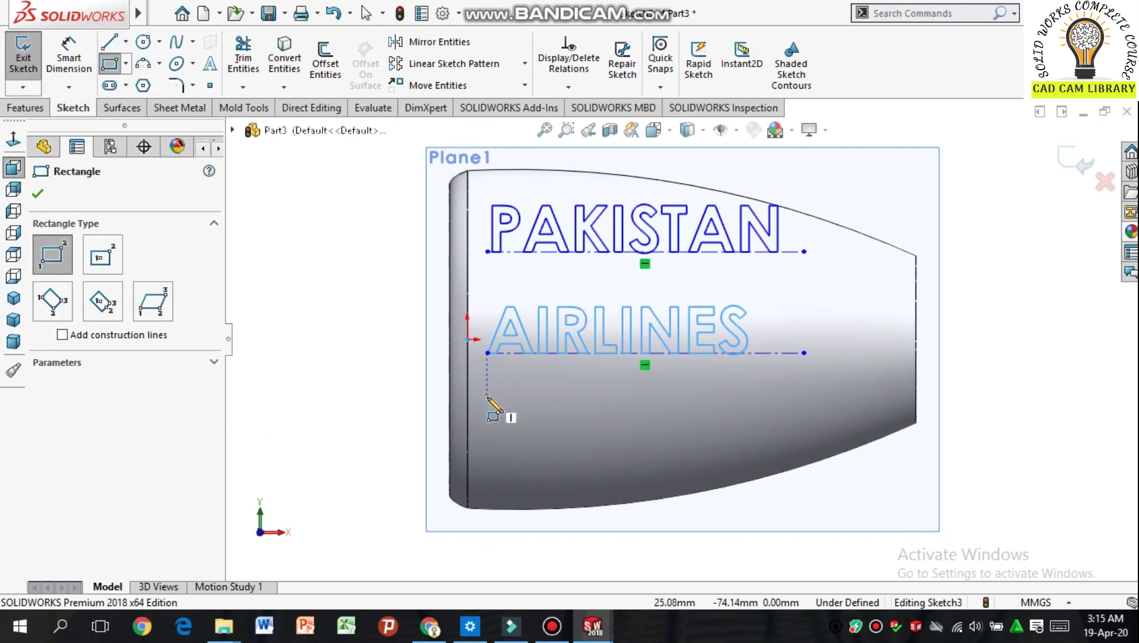
pyautogui.click(488, 397)
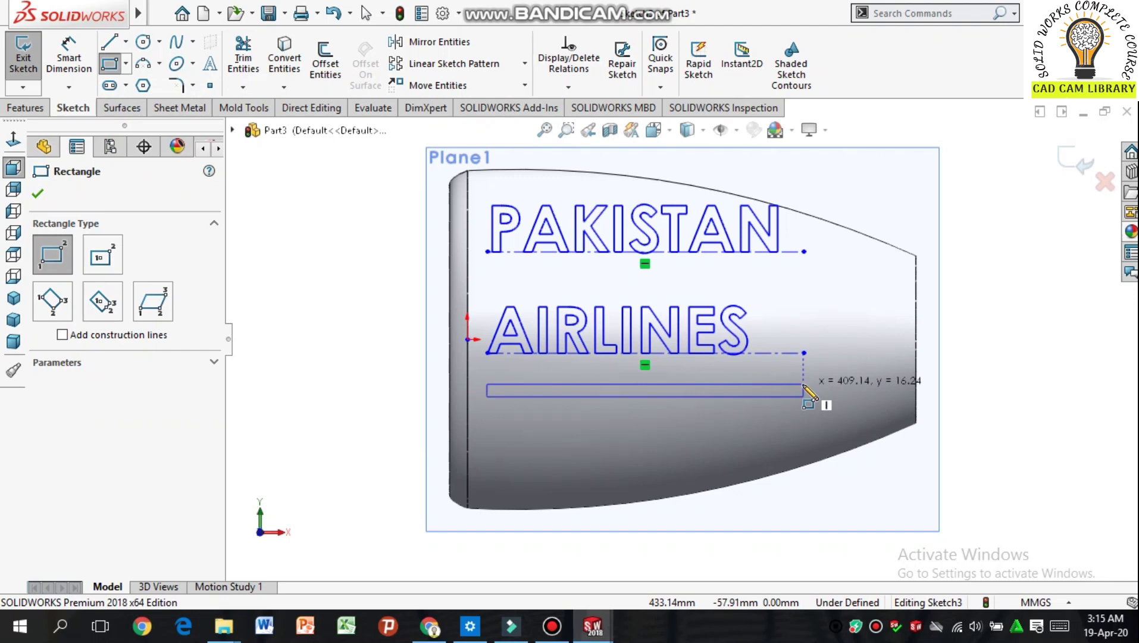
pyautogui.click(804, 381)
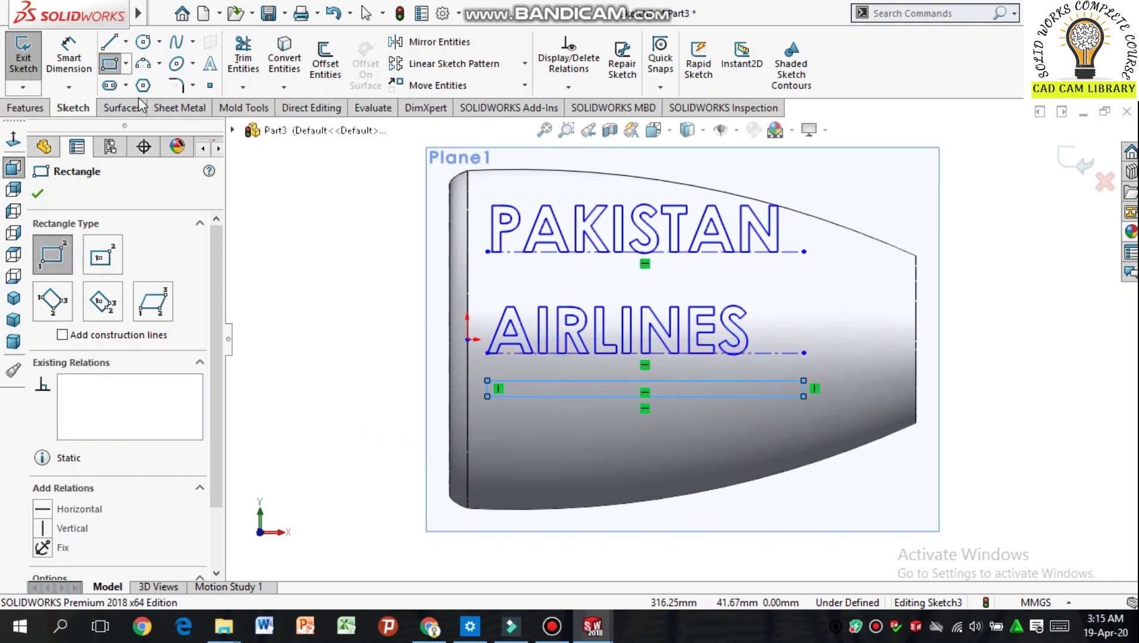
pyautogui.press('Escape')
# Step: Draw a 45° line about 29 mm long from the thin rectangle's upper-right corner down to its lower edge
pyautogui.press('l')
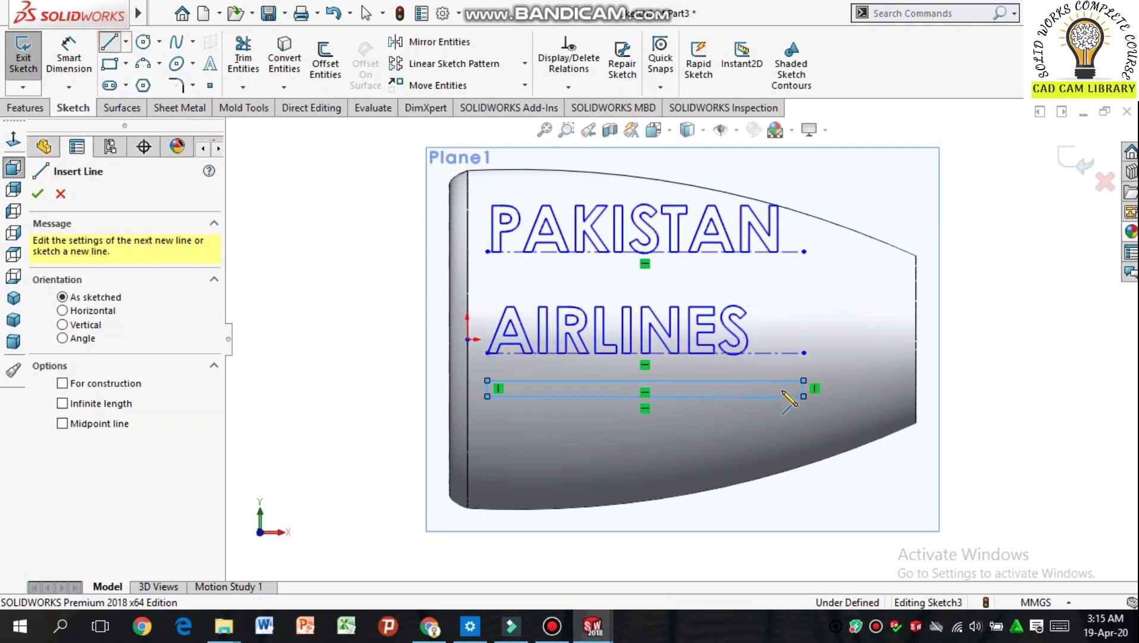
pyautogui.scroll(-3, 813, 387)
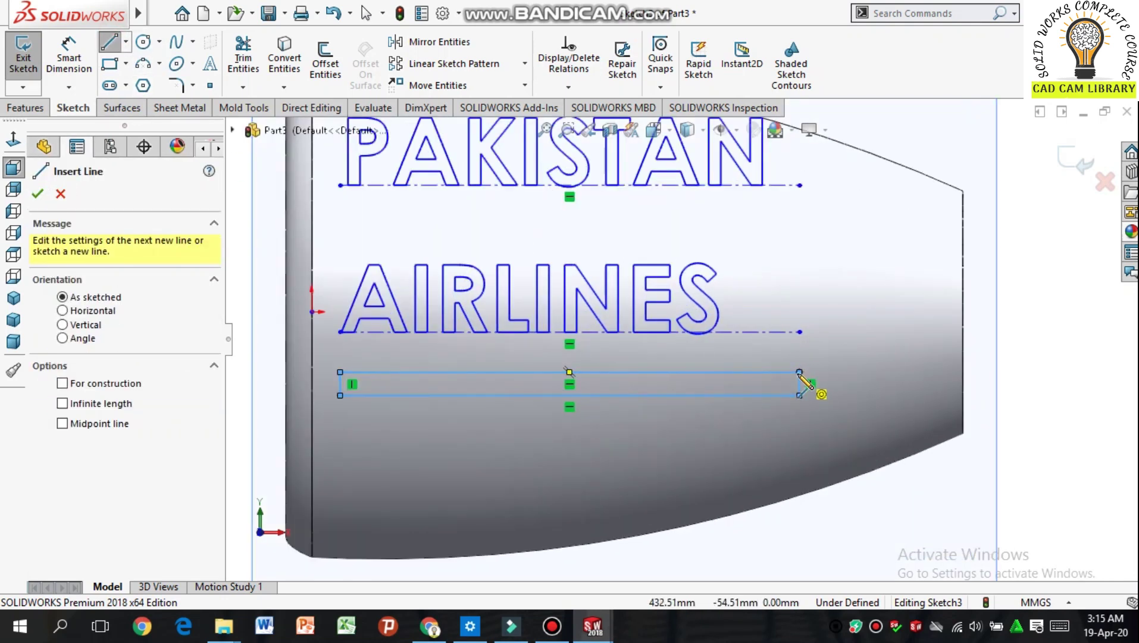
pyautogui.click(799, 373)
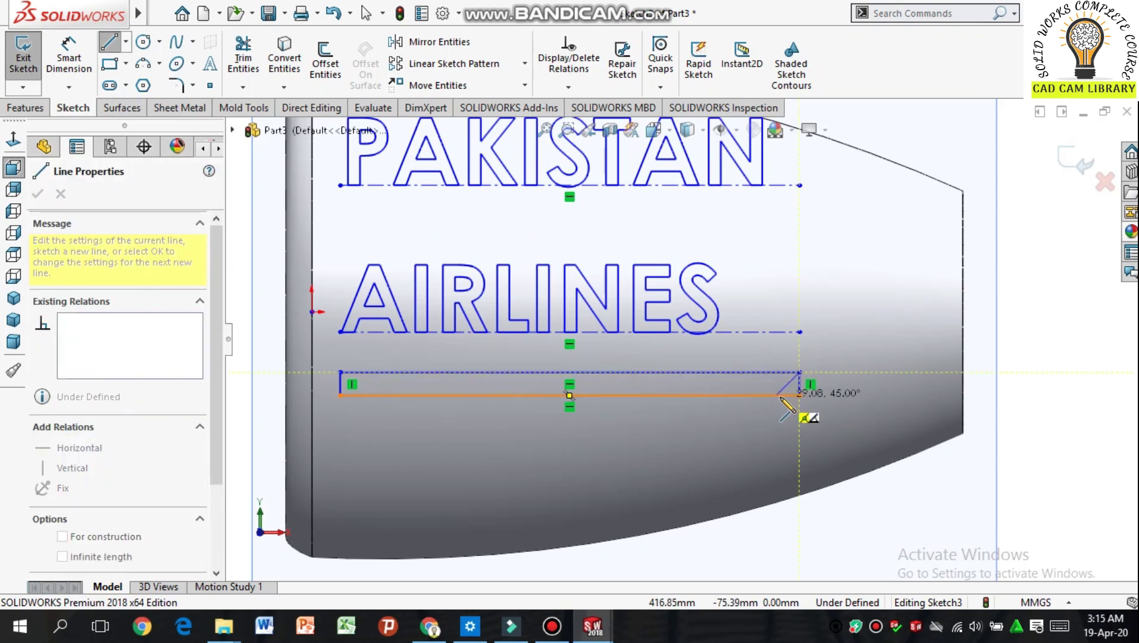
pyautogui.rightClick(768, 431)
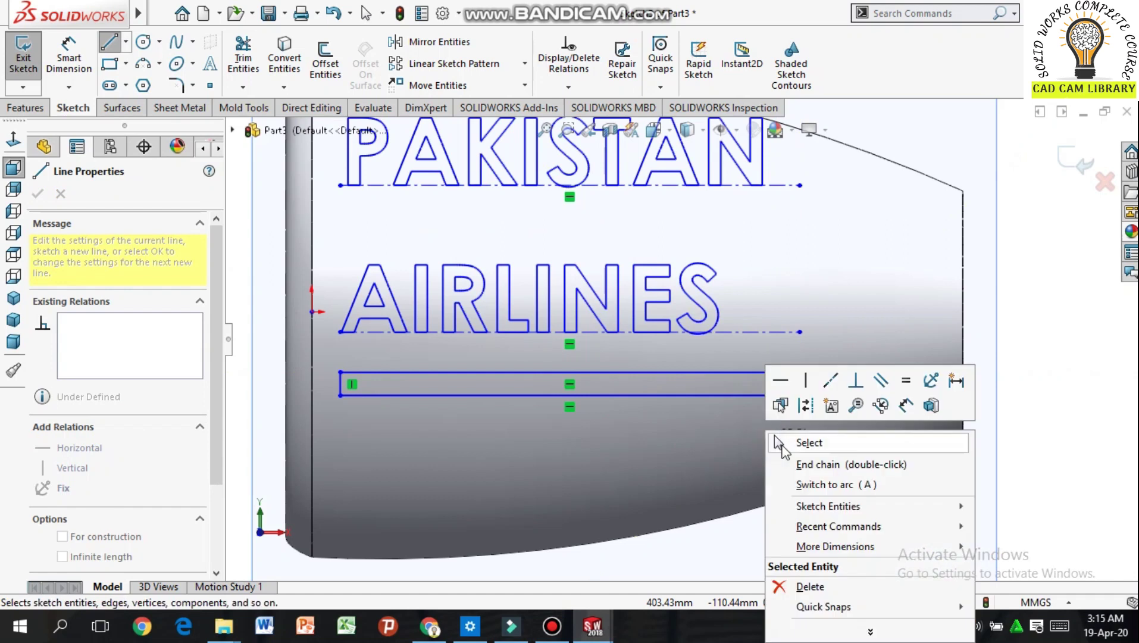
pyautogui.click(809, 443)
# Step: Trim the rectangle's right edge and the lower-edge piece beyond the diagonal to leave a slanted end on the stripe
pyautogui.click(244, 60)
pyautogui.scroll(-3, 793, 388)
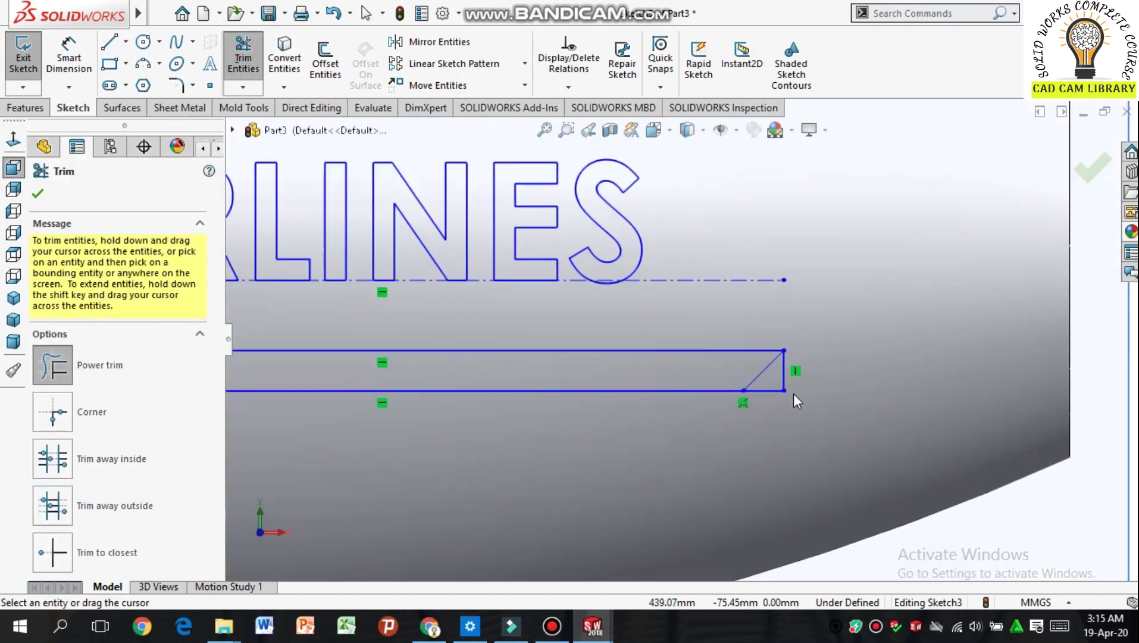
pyautogui.scroll(-2, 793, 394)
pyautogui.moveTo(738, 364); pyautogui.dragTo(745, 404)
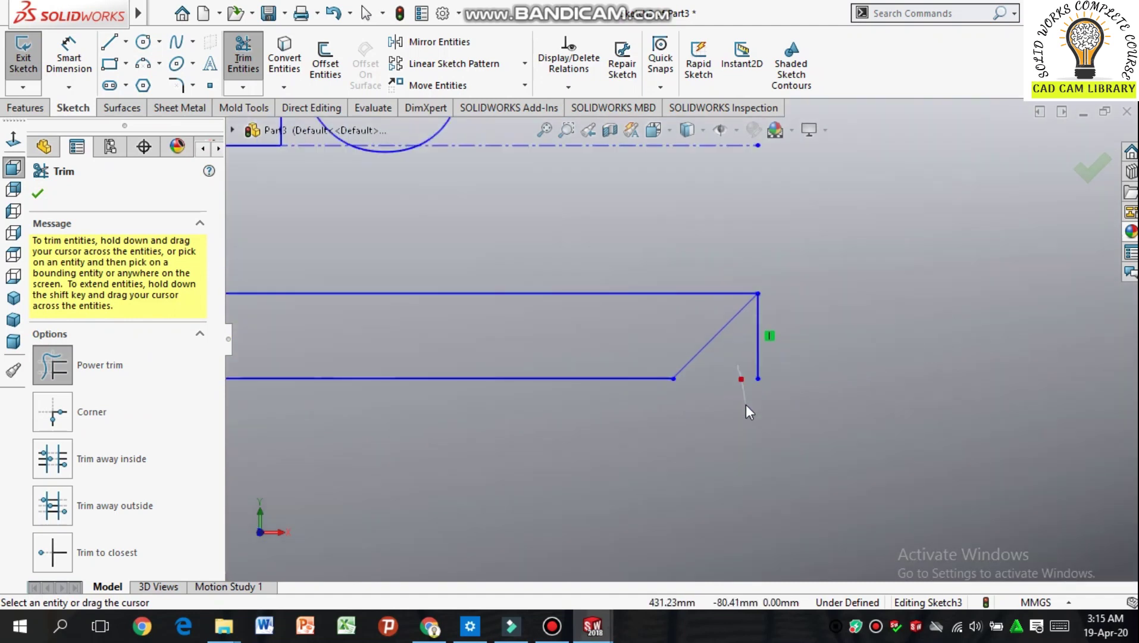
pyautogui.moveTo(742, 350); pyautogui.dragTo(780, 344)
pyautogui.press('f')
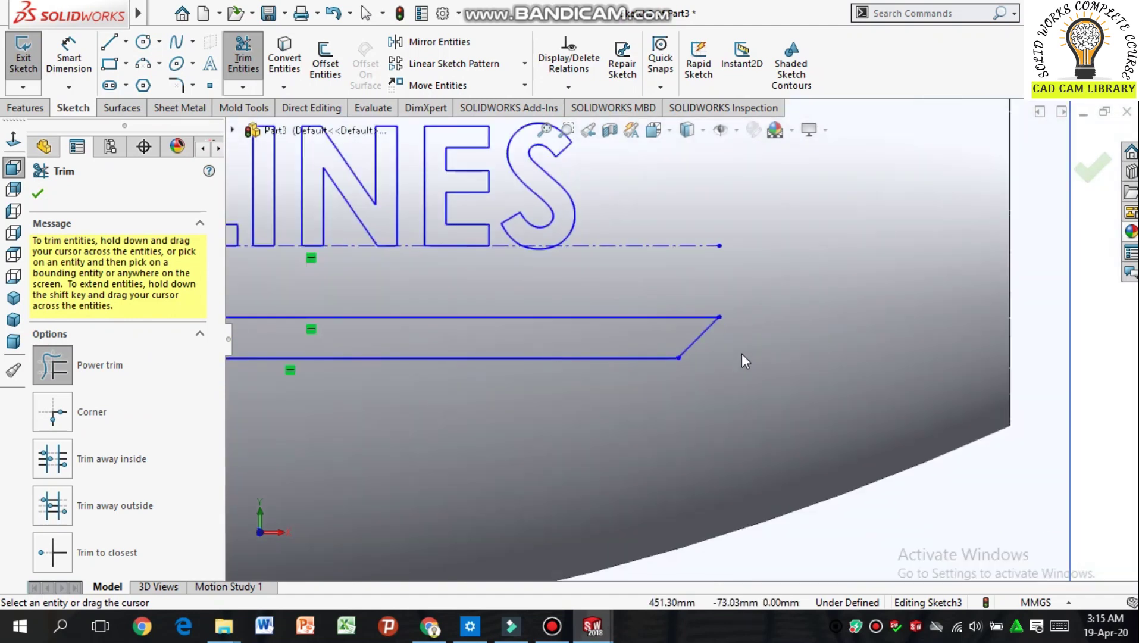
pyautogui.click(38, 193)
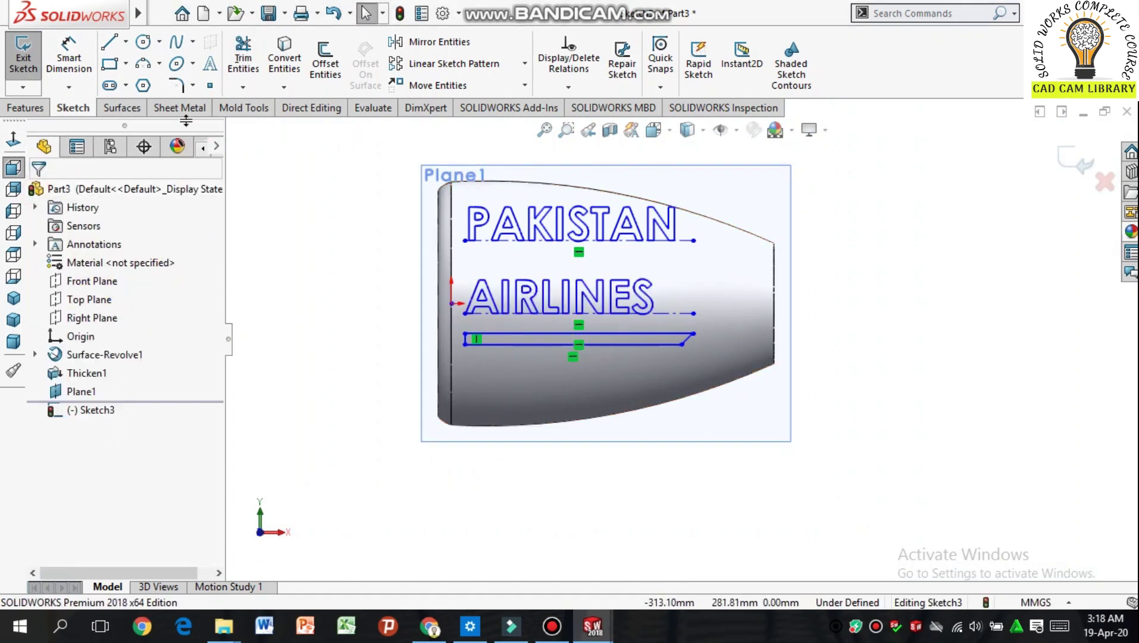
# Step: Create a projection split line from the lettering sketch on the casing's outer face
pyautogui.click(26, 108)
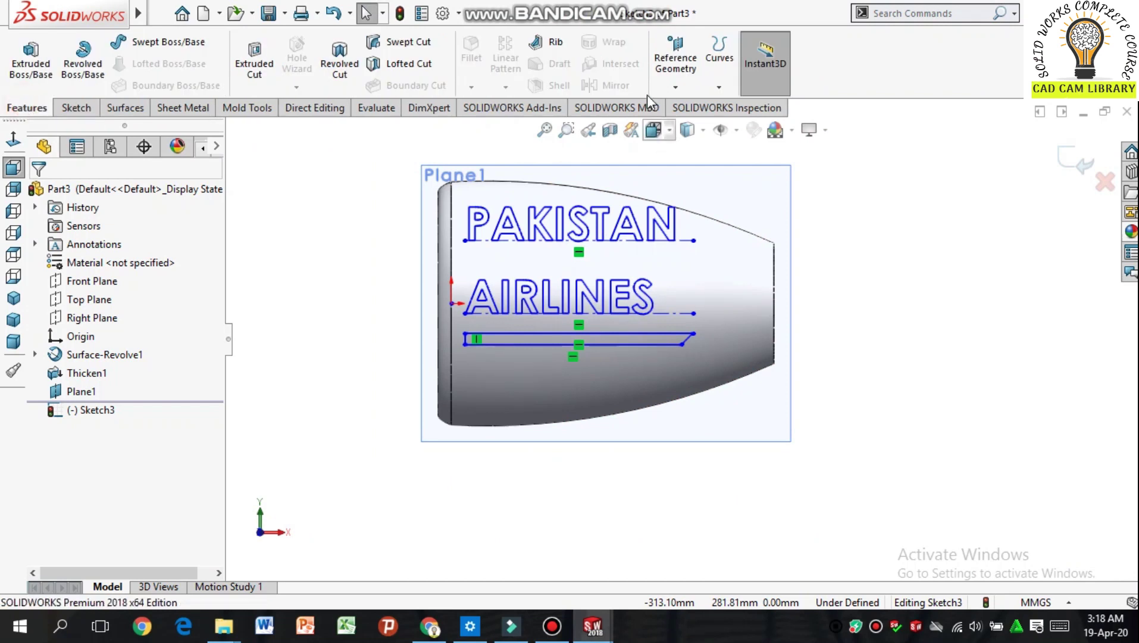
pyautogui.click(720, 85)
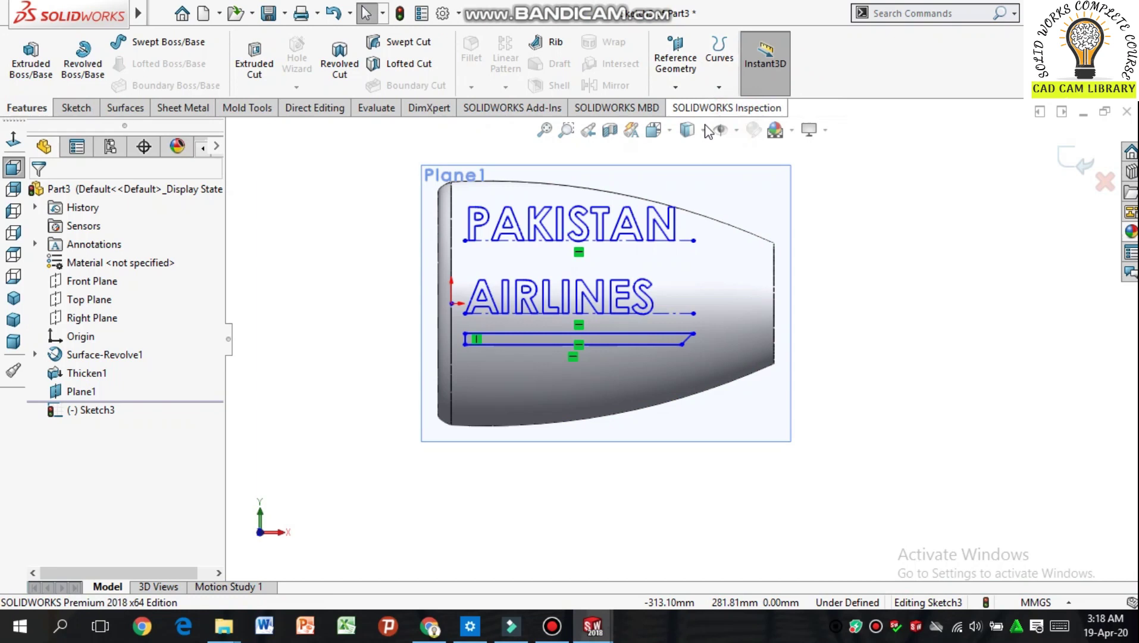
pyautogui.moveTo(340, 326); pyautogui.dragTo(384, 403, button='middle')
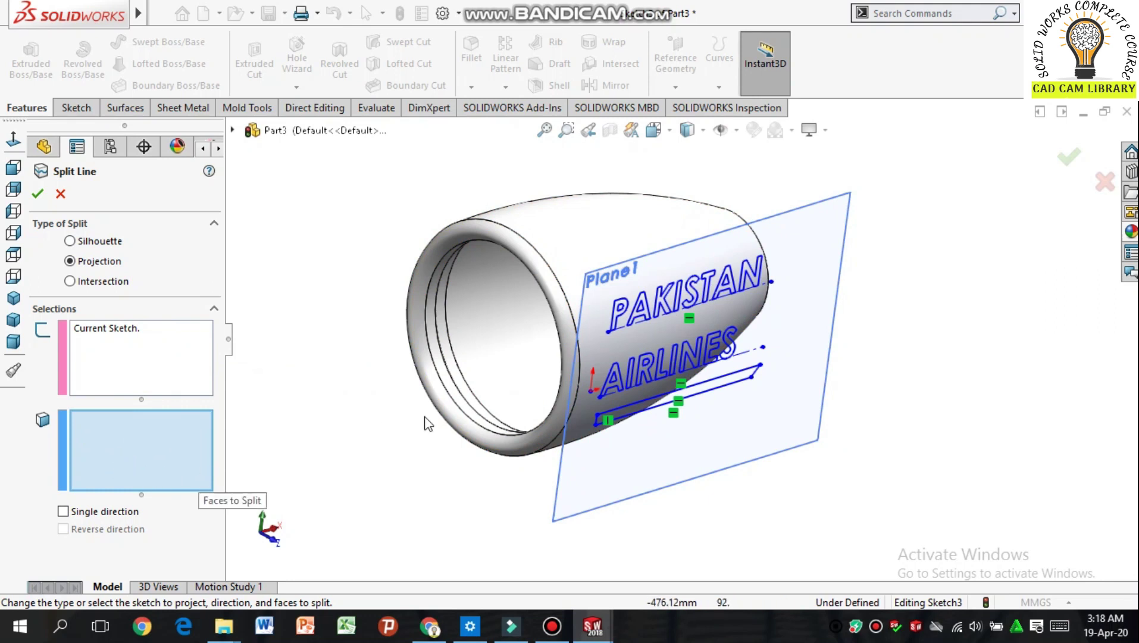
pyautogui.click(588, 235)
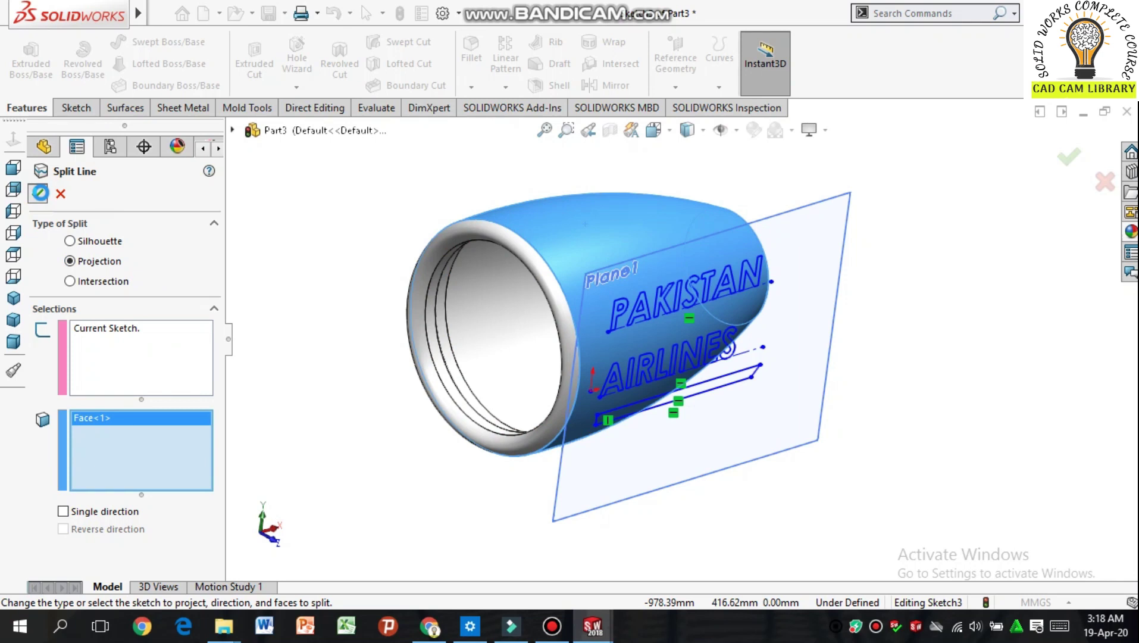
pyautogui.click(39, 192)
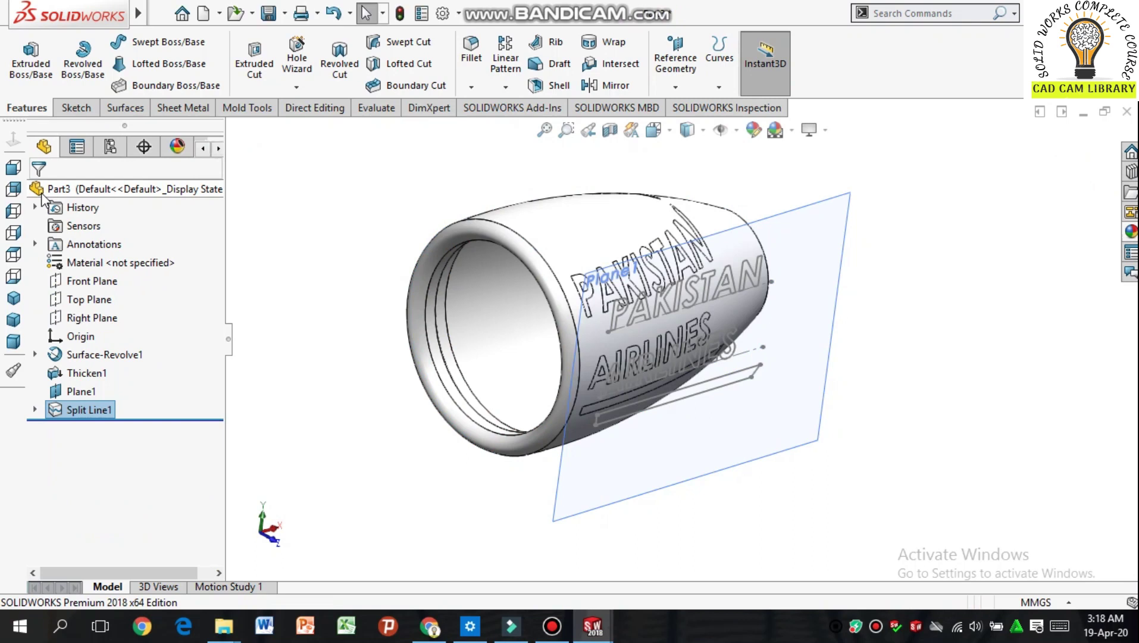
# Step: Hide the offset reference plane in front of the casing
pyautogui.moveTo(373, 455); pyautogui.dragTo(323, 445, button='middle')
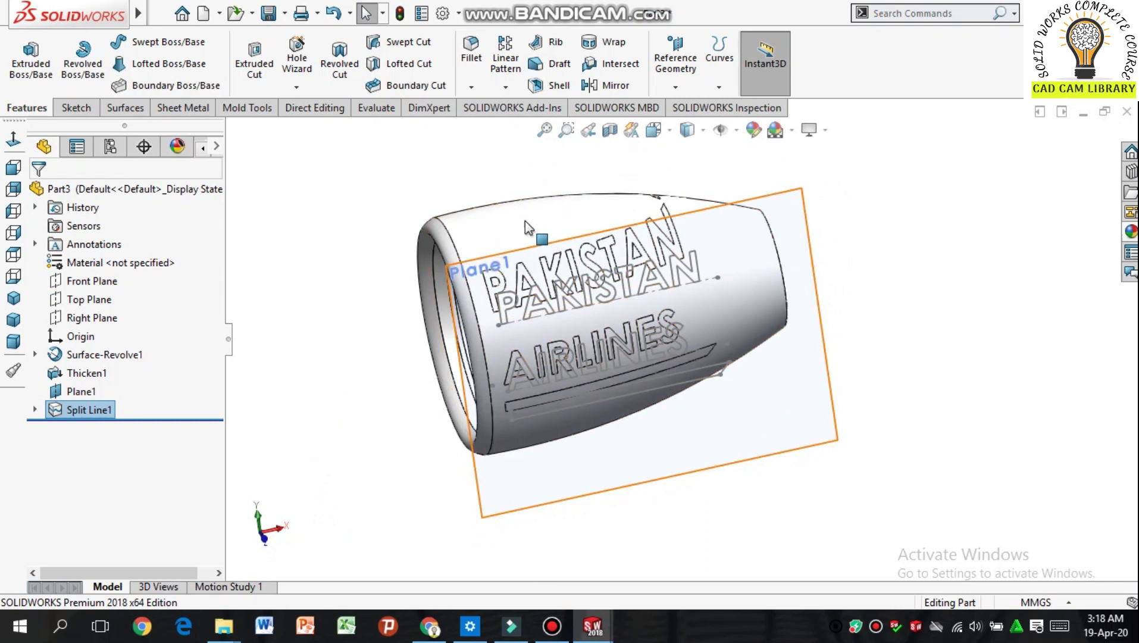
pyautogui.click(823, 389)
pyautogui.rightClick(820, 387)
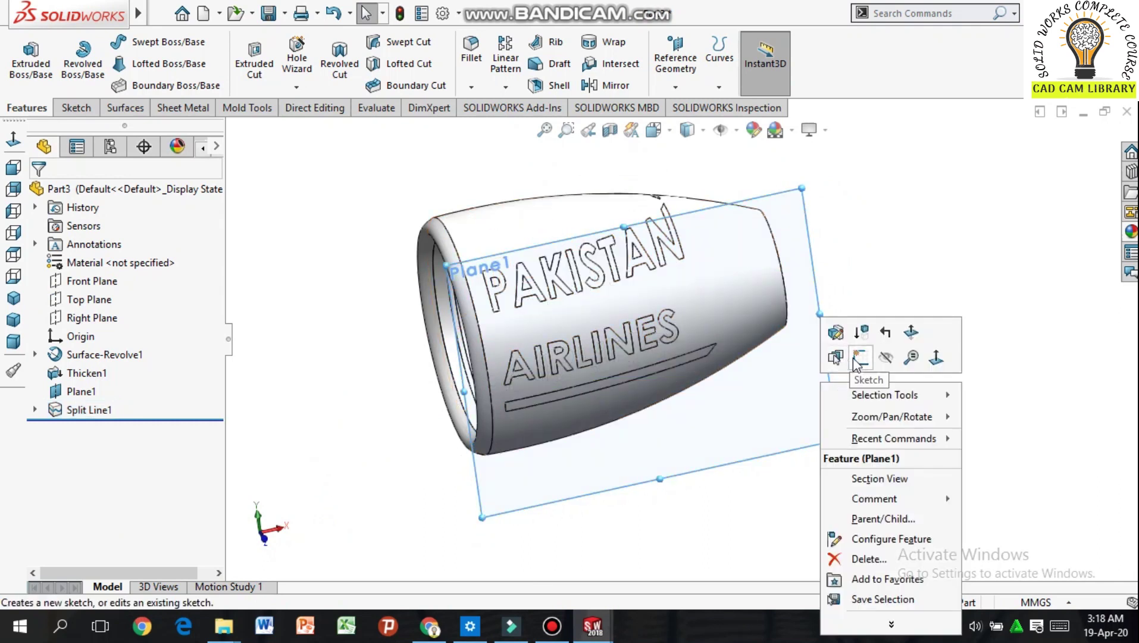
pyautogui.click(888, 362)
pyautogui.moveTo(873, 272); pyautogui.dragTo(861, 252, button='middle')
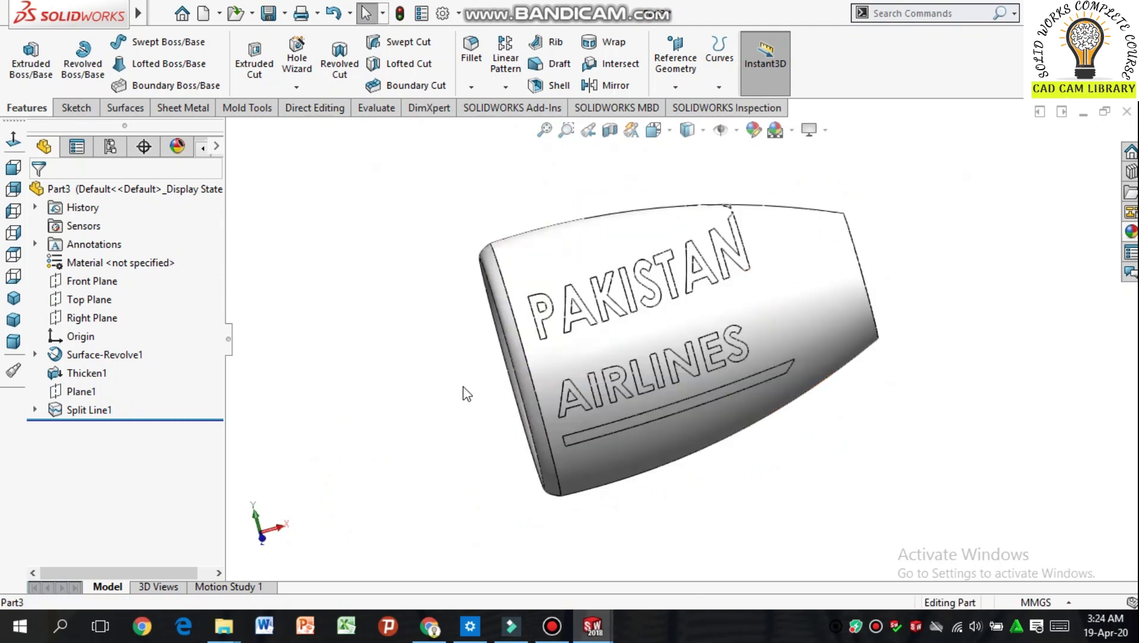
# Step: Apply a dark green color to the split face of the letter P in PAKISTAN
pyautogui.scroll(-2, 542, 317)
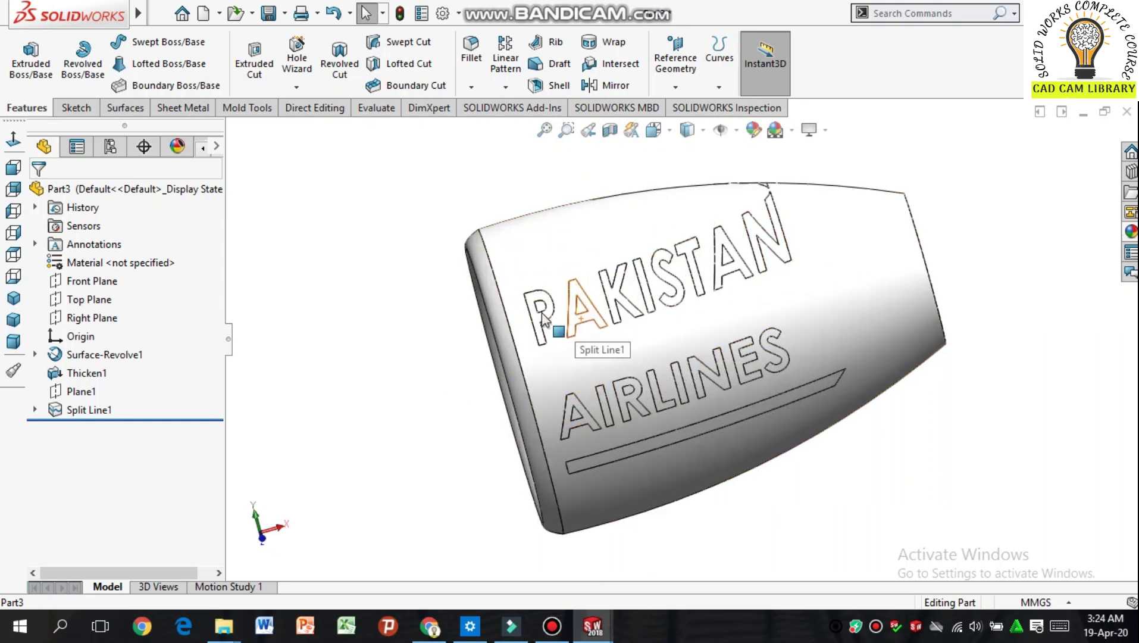
pyautogui.scroll(-2, 539, 315)
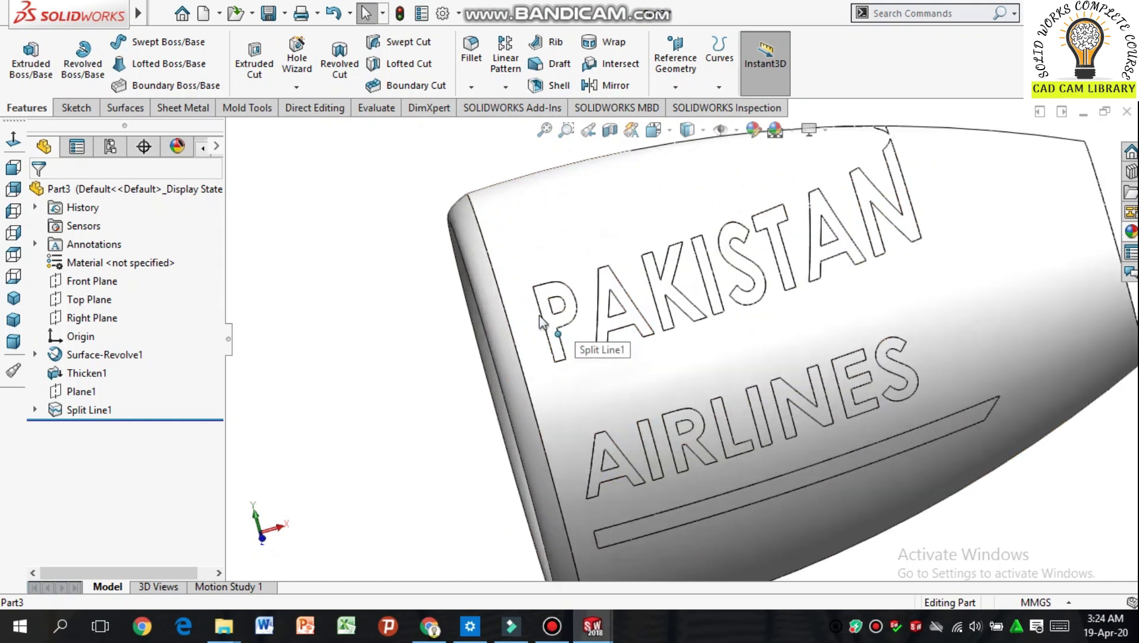
pyautogui.click(560, 324)
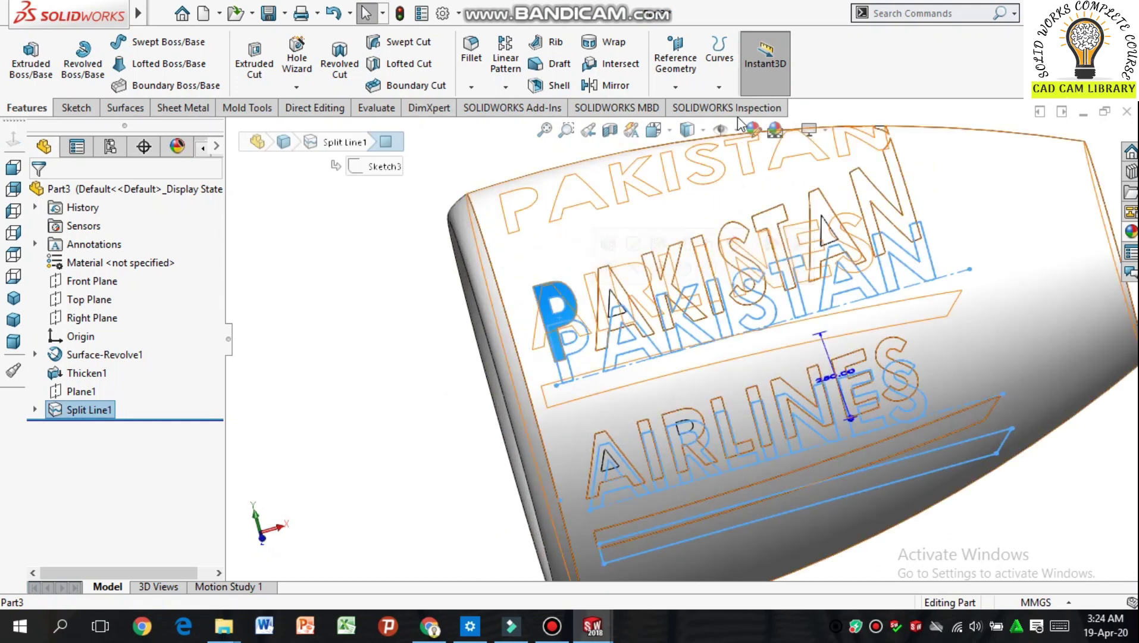
pyautogui.click(753, 130)
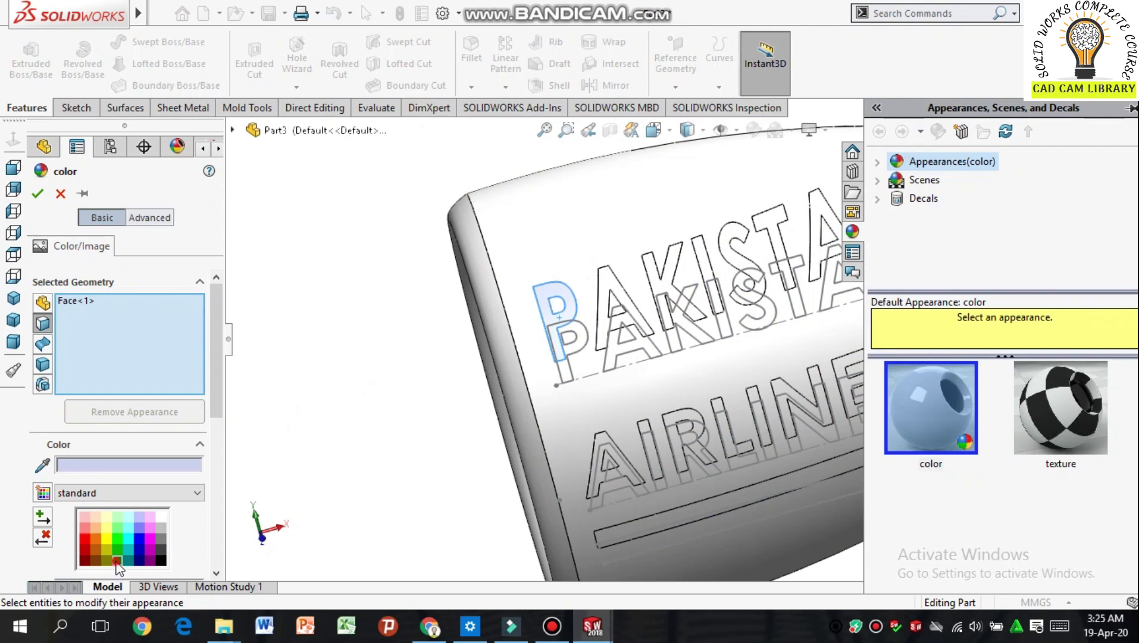
pyautogui.click(117, 561)
pyautogui.moveTo(530, 399); pyautogui.dragTo(636, 309, button='middle')
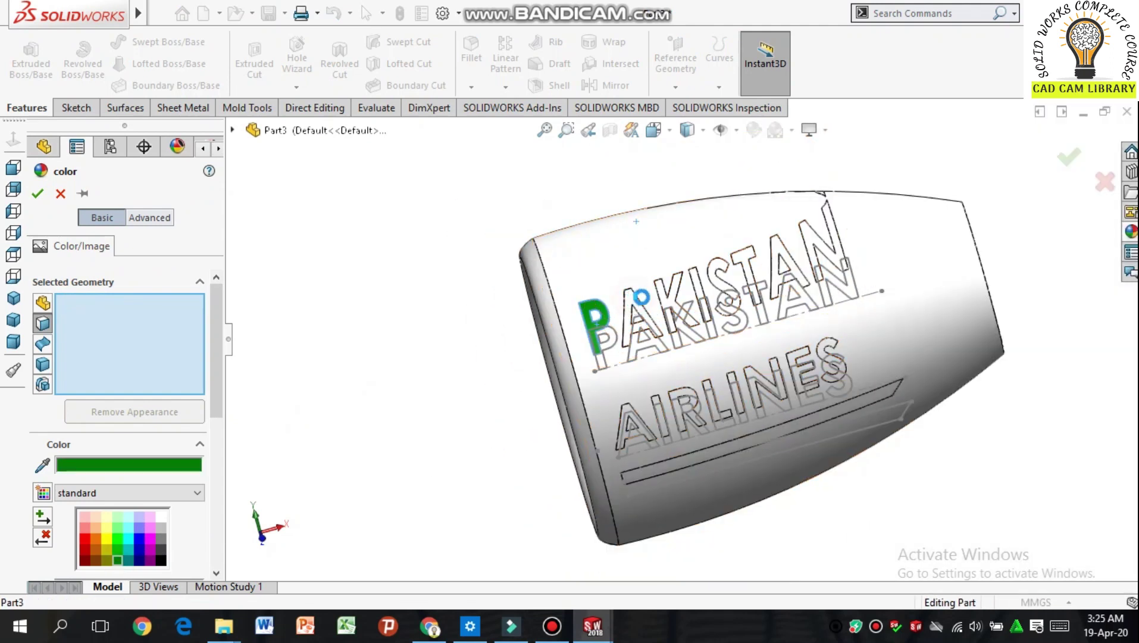
# Step: Apply the dark green color to the remaining letter faces A, K, I, S, T, A and N of PAKISTAN
pyautogui.click(636, 310)
pyautogui.click(667, 293)
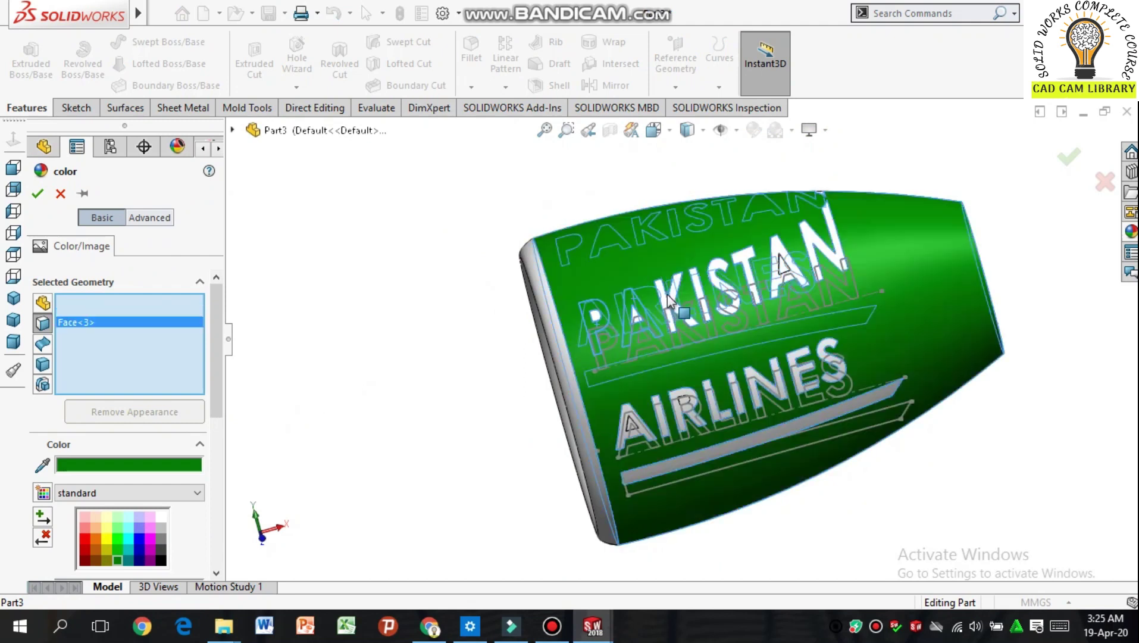
pyautogui.click(666, 299)
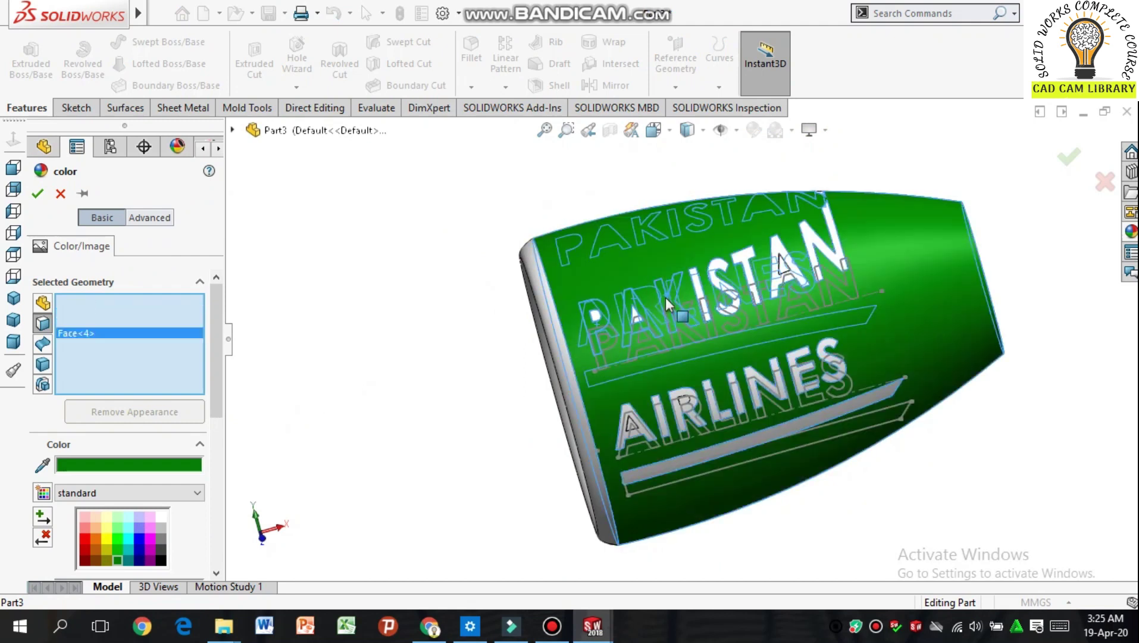
pyautogui.click(653, 278)
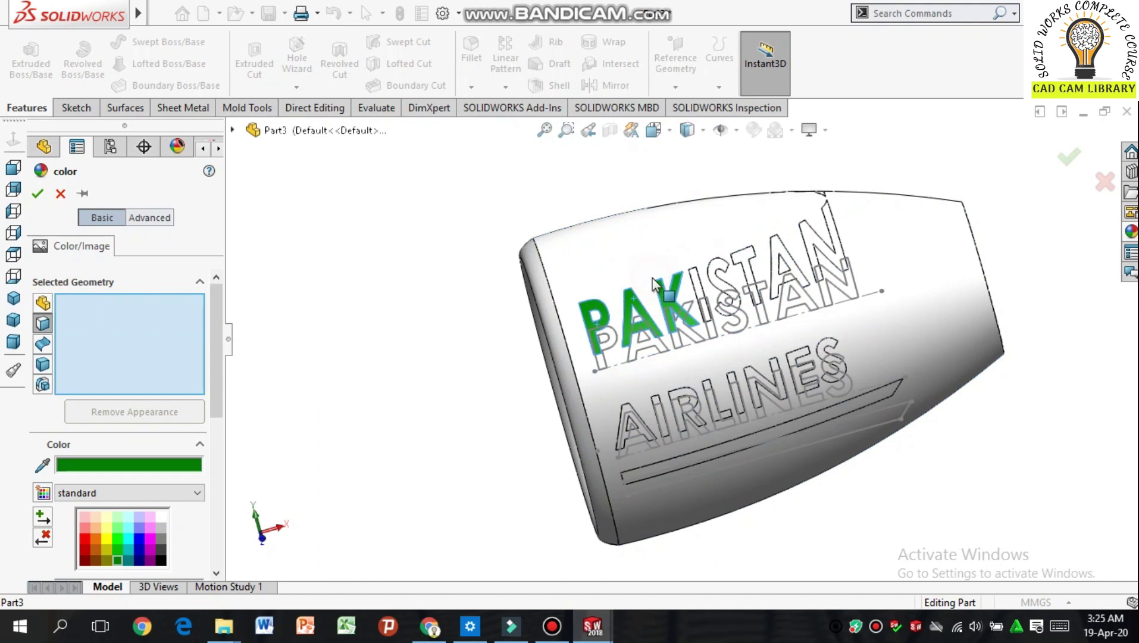
pyautogui.click(703, 294)
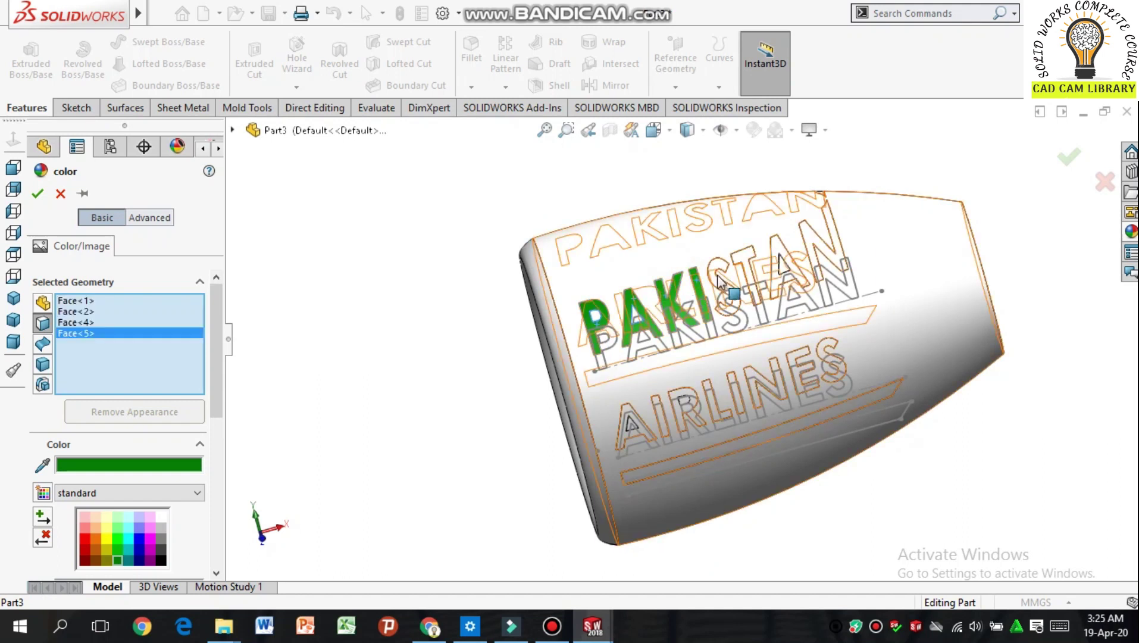
pyautogui.click(722, 279)
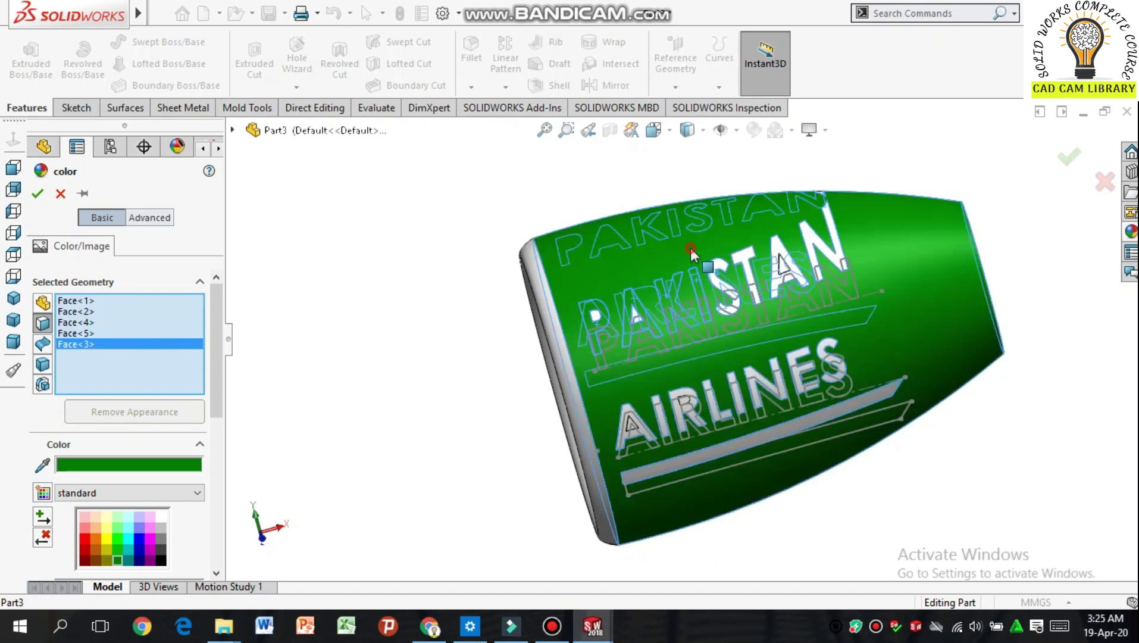
pyautogui.click(723, 277)
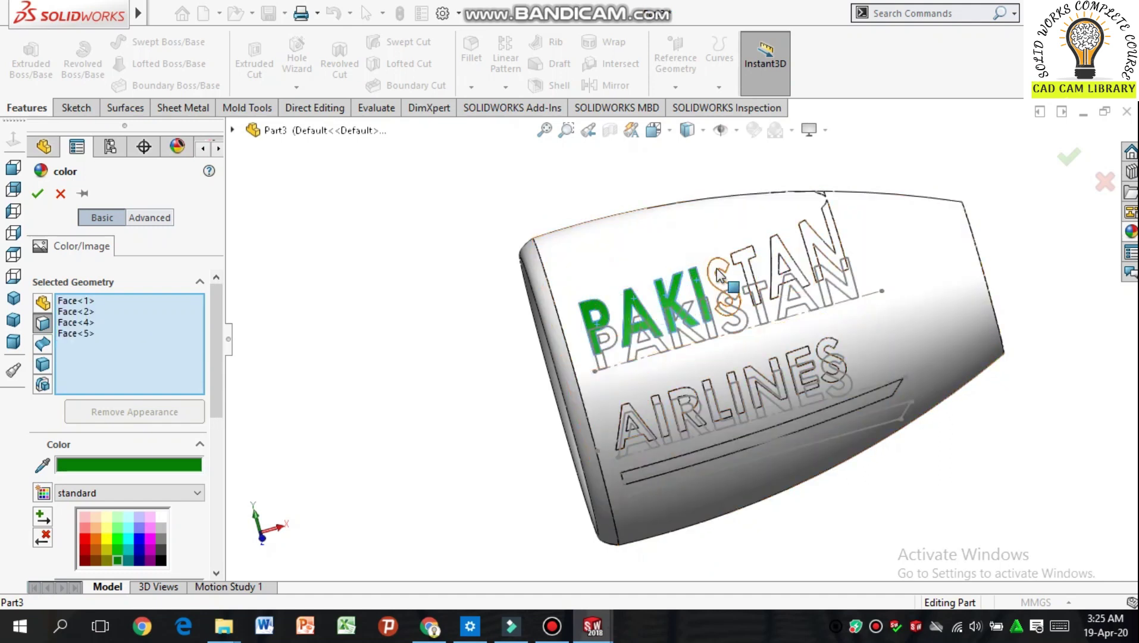
pyautogui.click(738, 269)
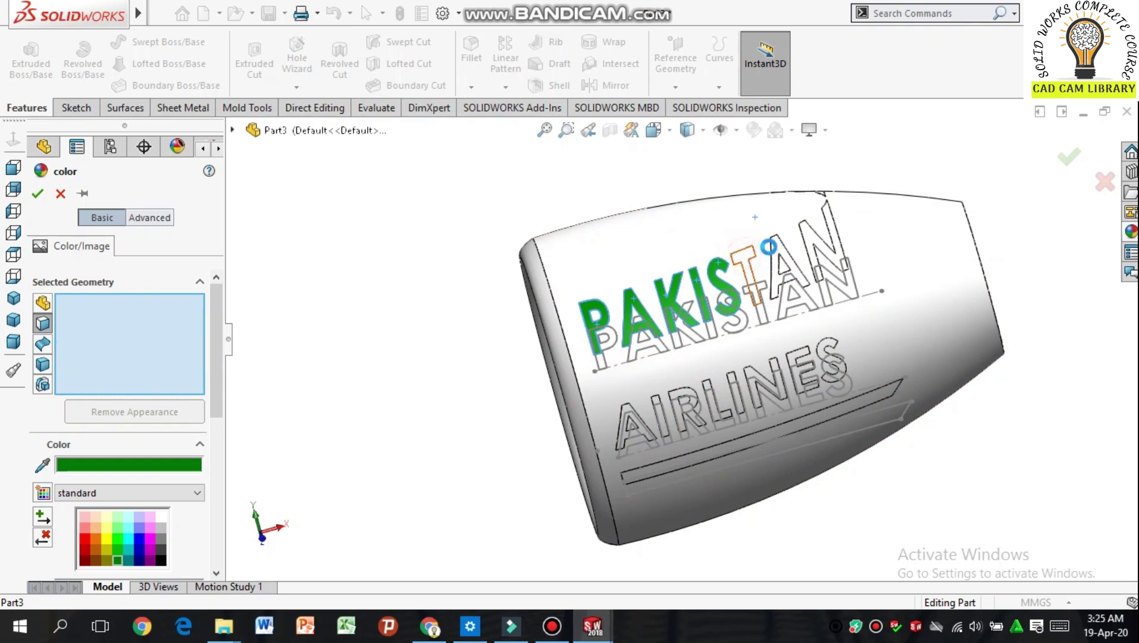
pyautogui.click(763, 254)
pyautogui.click(779, 257)
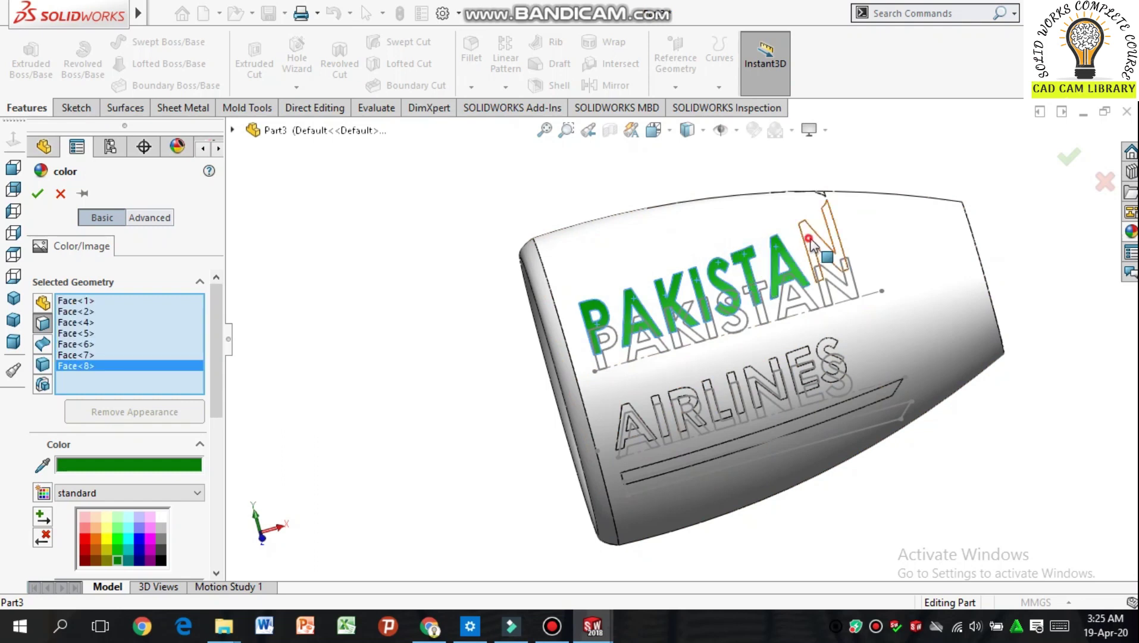
pyautogui.click(833, 238)
# Step: Apply the same dark green color to every letter face of AIRLINES and accept the color change
pyautogui.scroll(-4, 636, 411)
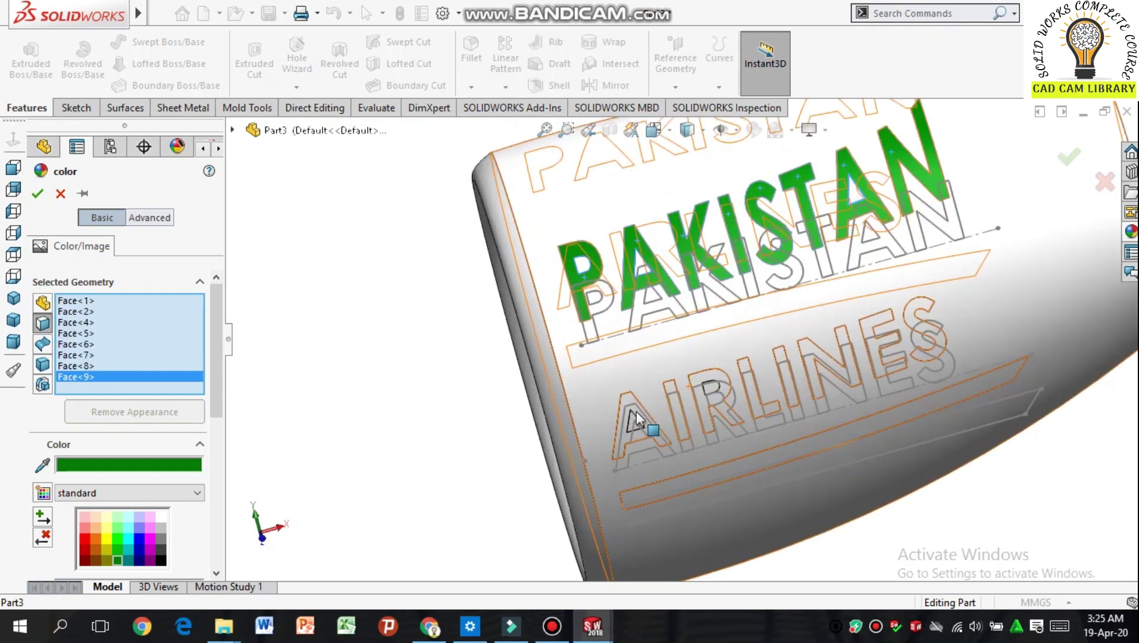
pyautogui.click(652, 400)
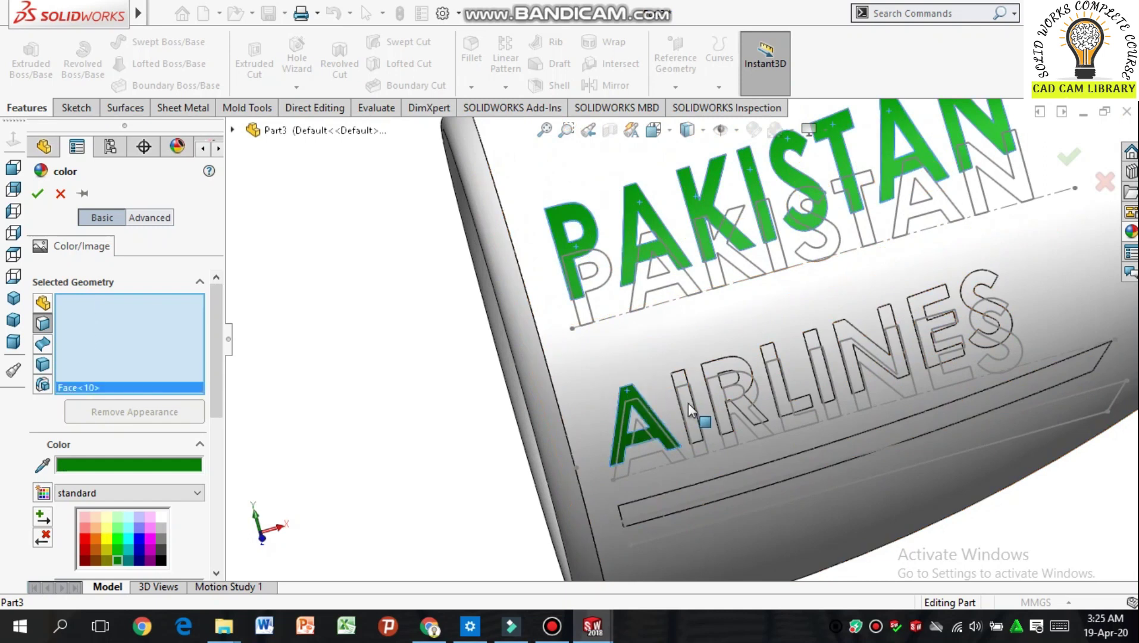
pyautogui.click(689, 403)
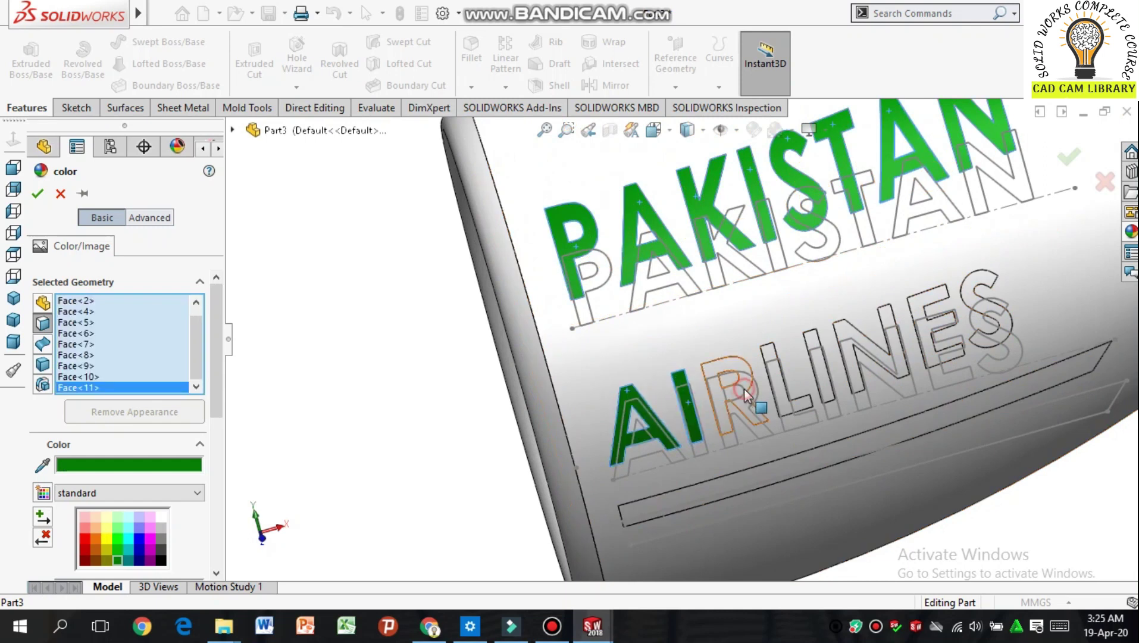
pyautogui.click(744, 388)
pyautogui.click(780, 390)
pyautogui.click(823, 376)
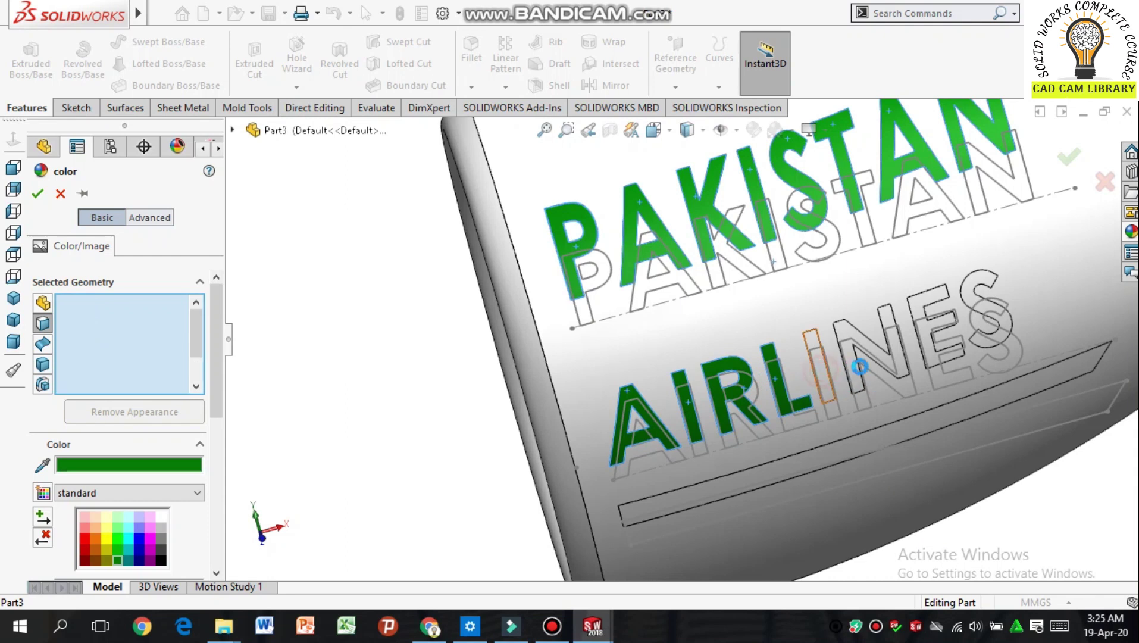
pyautogui.click(903, 351)
pyautogui.click(925, 350)
pyautogui.click(998, 342)
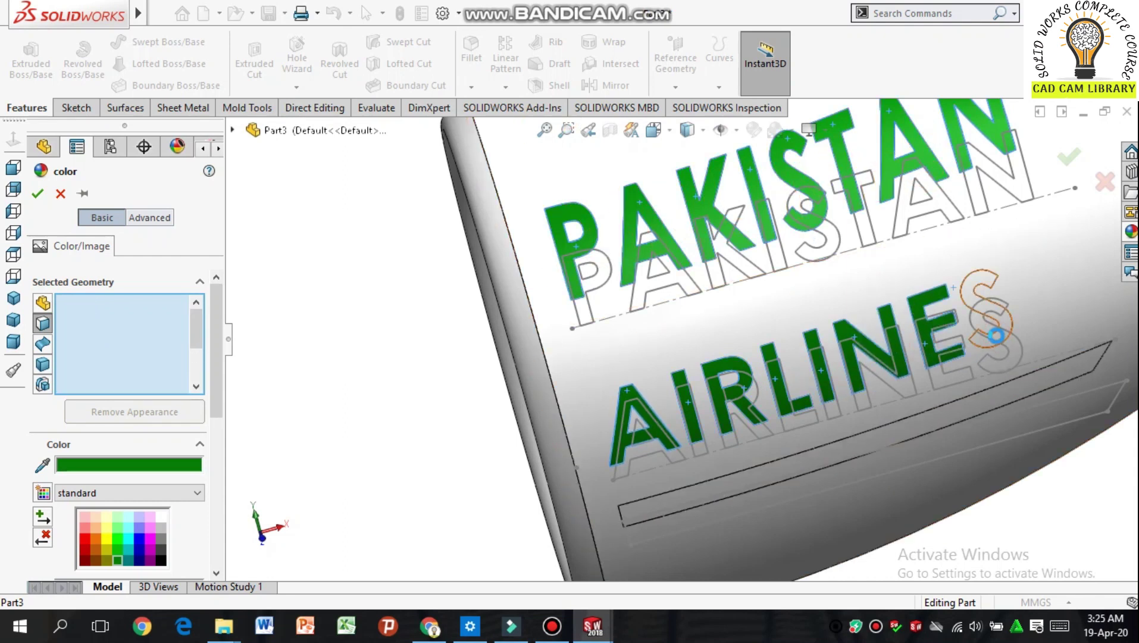
pyautogui.click(38, 194)
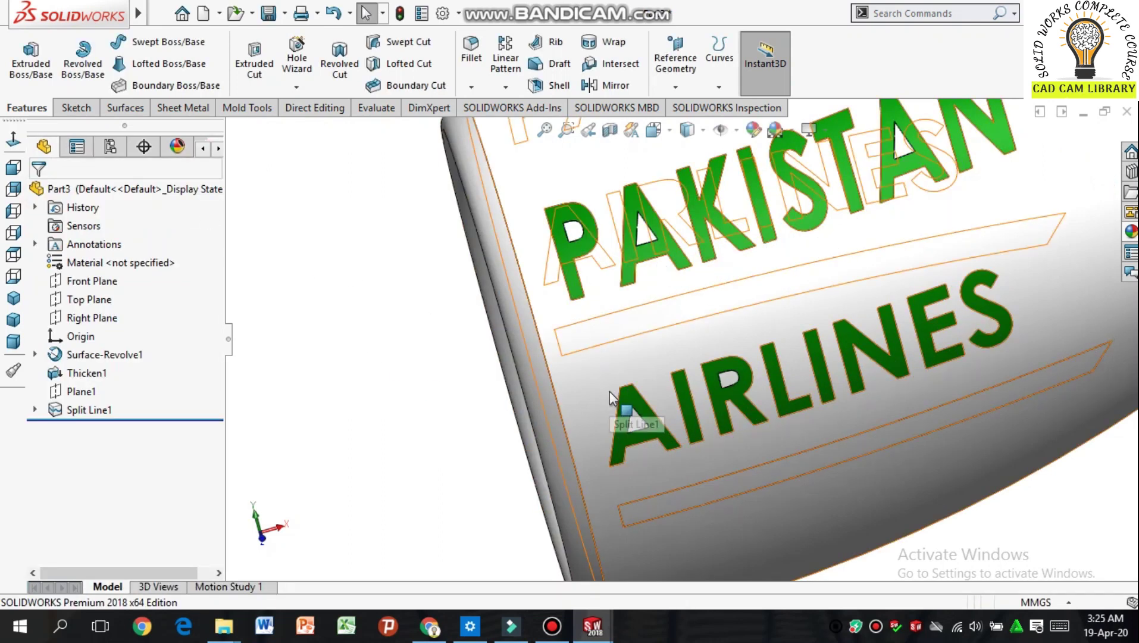
# Step: Color the slanted stripe face below the AIRLINES lettering light orange
pyautogui.scroll(2, 610, 390)
pyautogui.scroll(1, 616, 378)
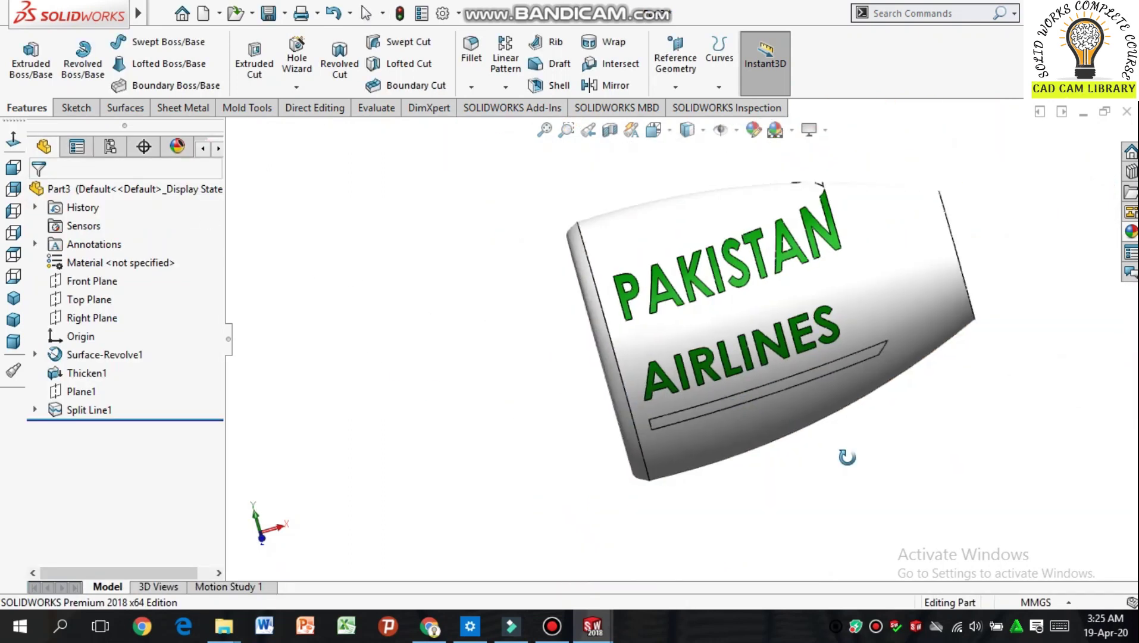
pyautogui.click(764, 382)
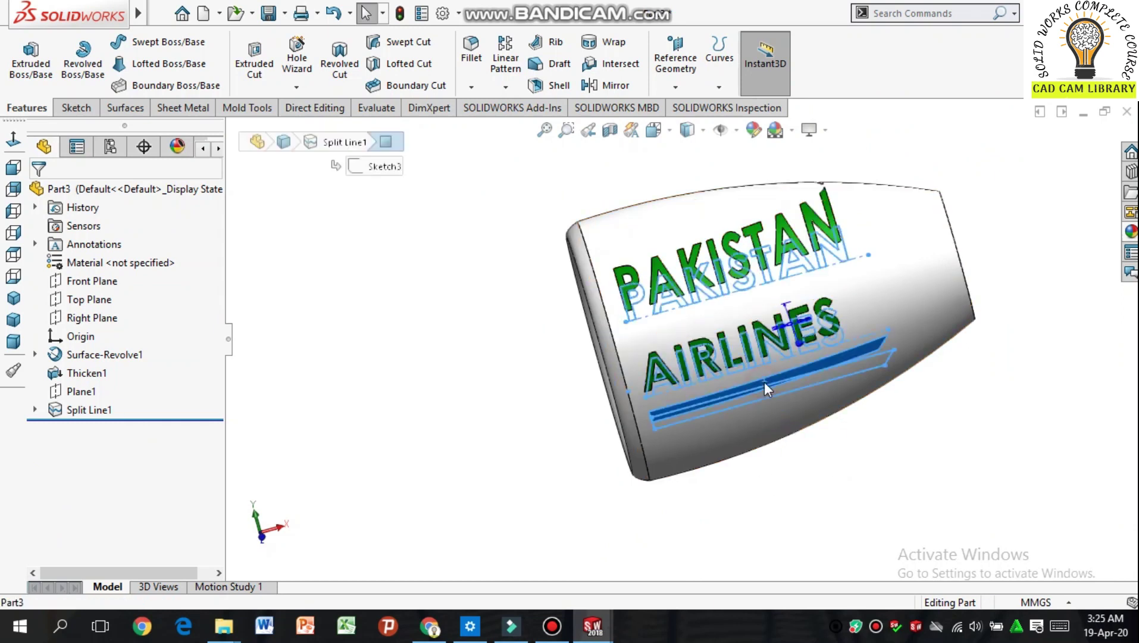
pyautogui.click(748, 129)
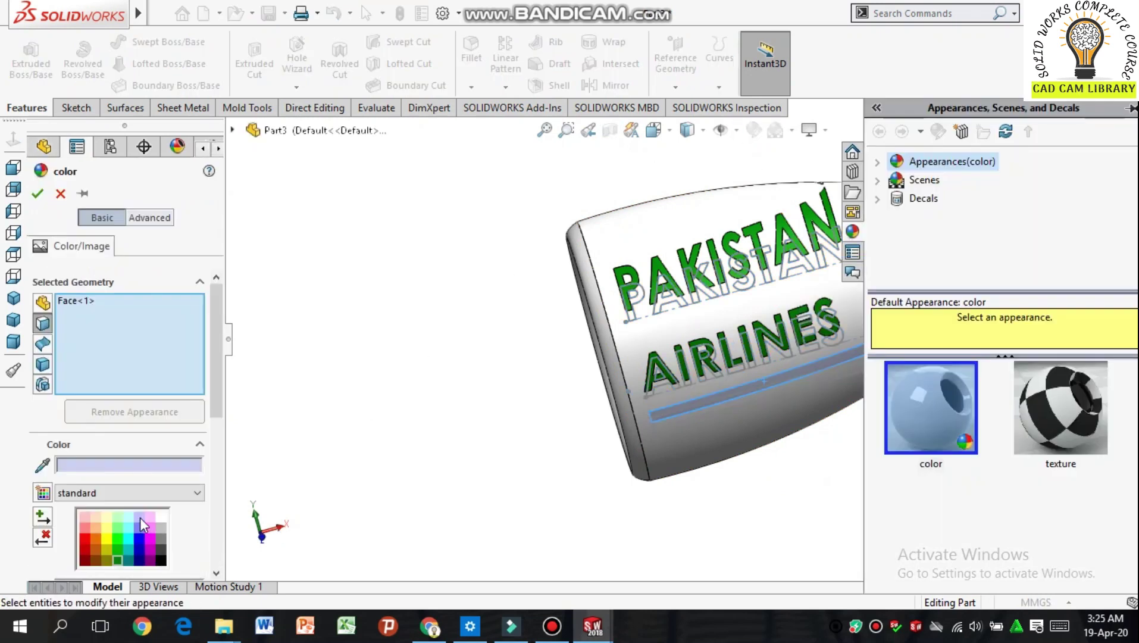
pyautogui.click(96, 526)
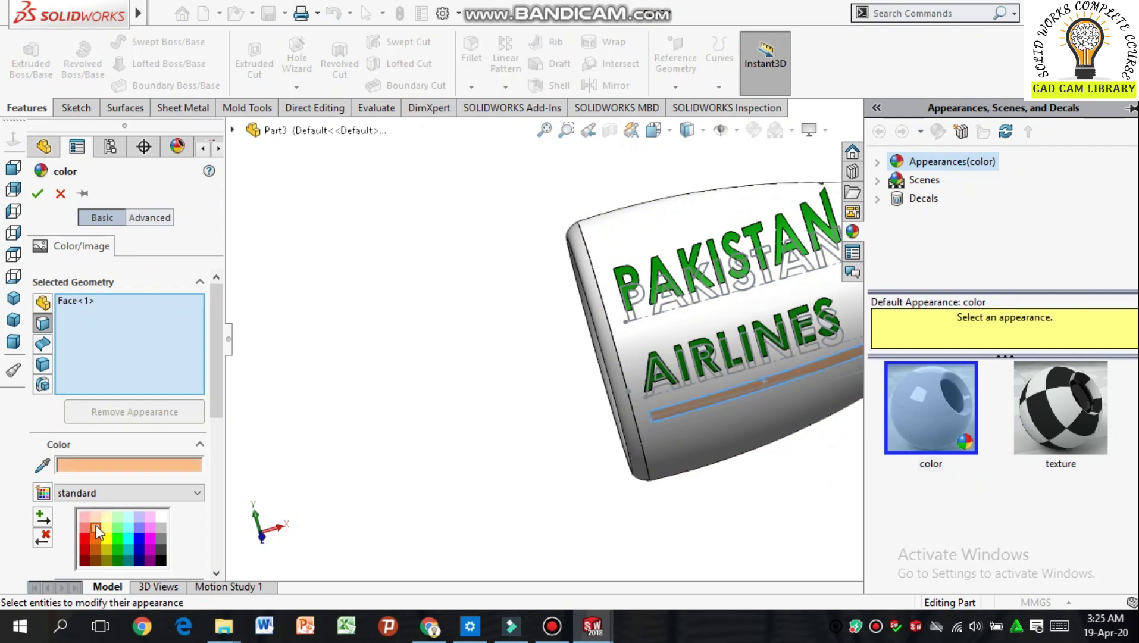
pyautogui.click(40, 195)
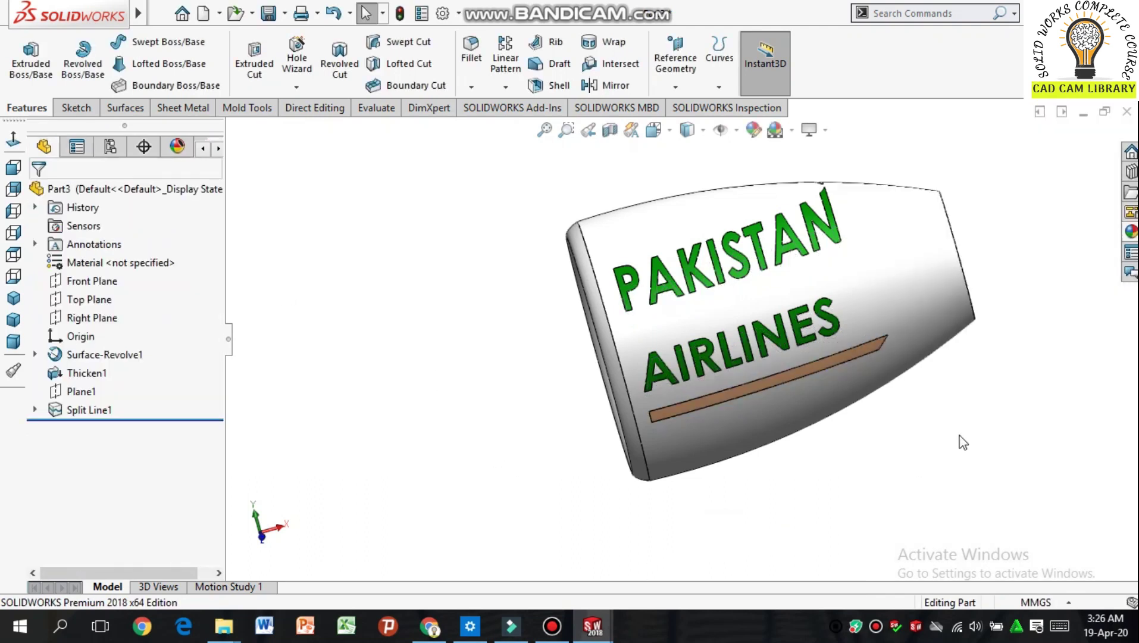
# Step: Save the casing part as HOUSSING in the jet engine 2 folder
pyautogui.moveTo(998, 418); pyautogui.dragTo(973, 397, button='middle')
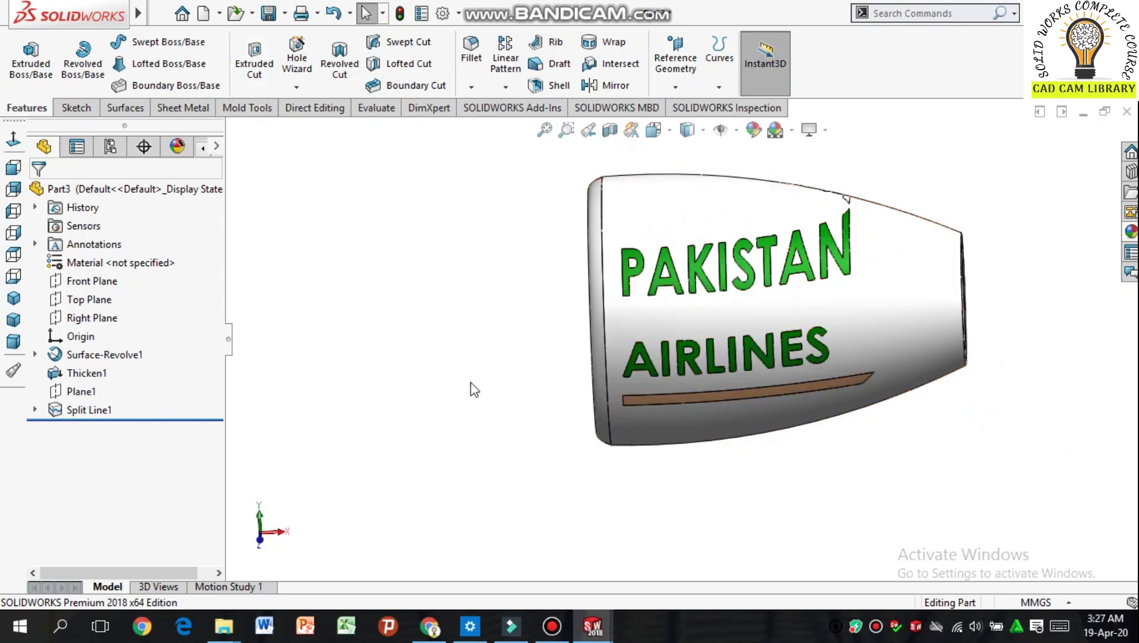
pyautogui.click(269, 14)
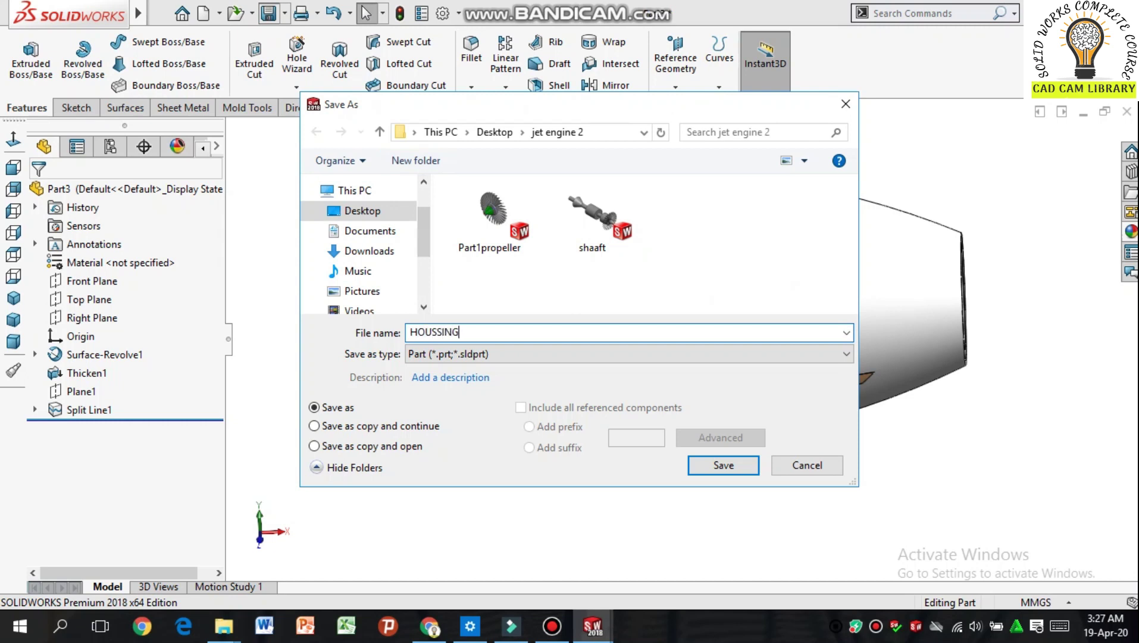
pyautogui.click(723, 465)
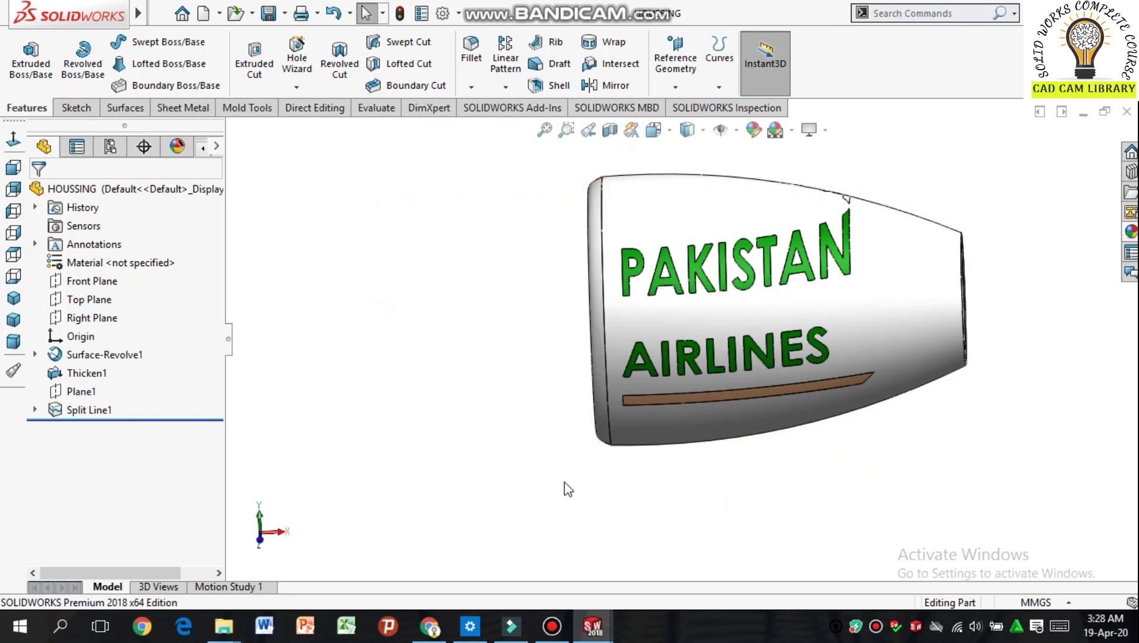
# Step: Start a new assembly and place the HOUSSING part in it as the first component
pyautogui.hotkey('ctrl', 'F2')
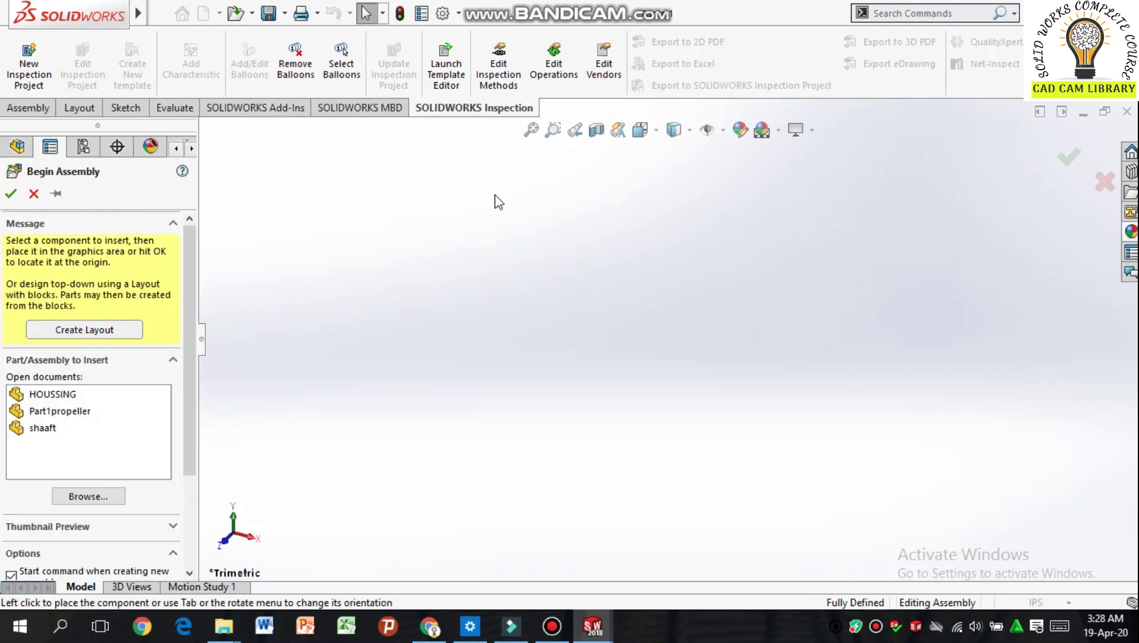
pyautogui.click(52, 394)
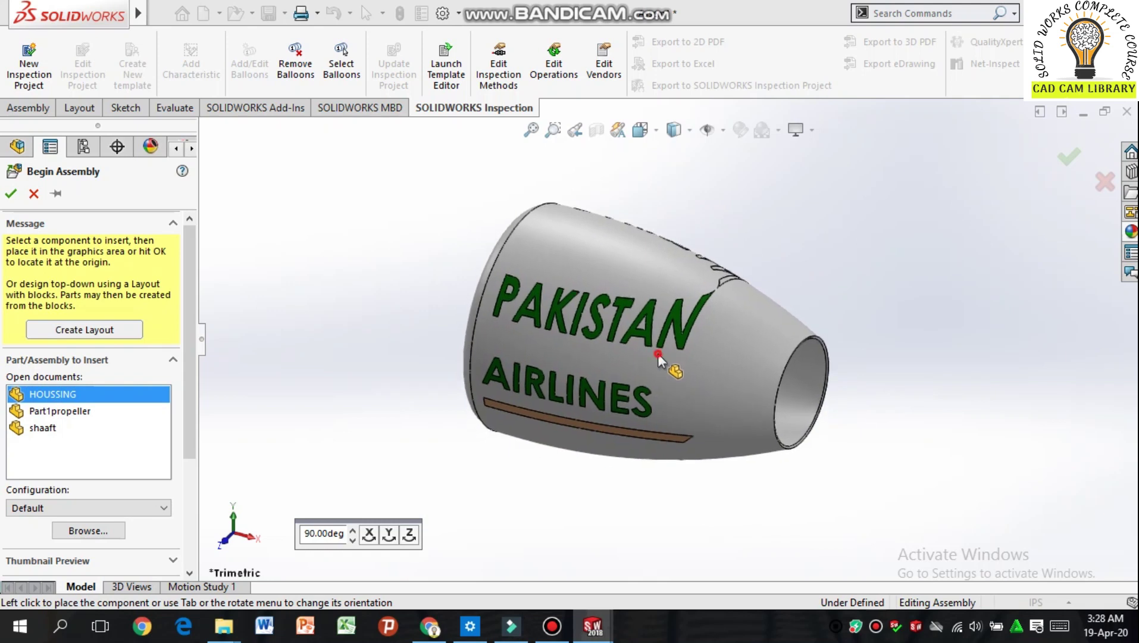
pyautogui.click(659, 354)
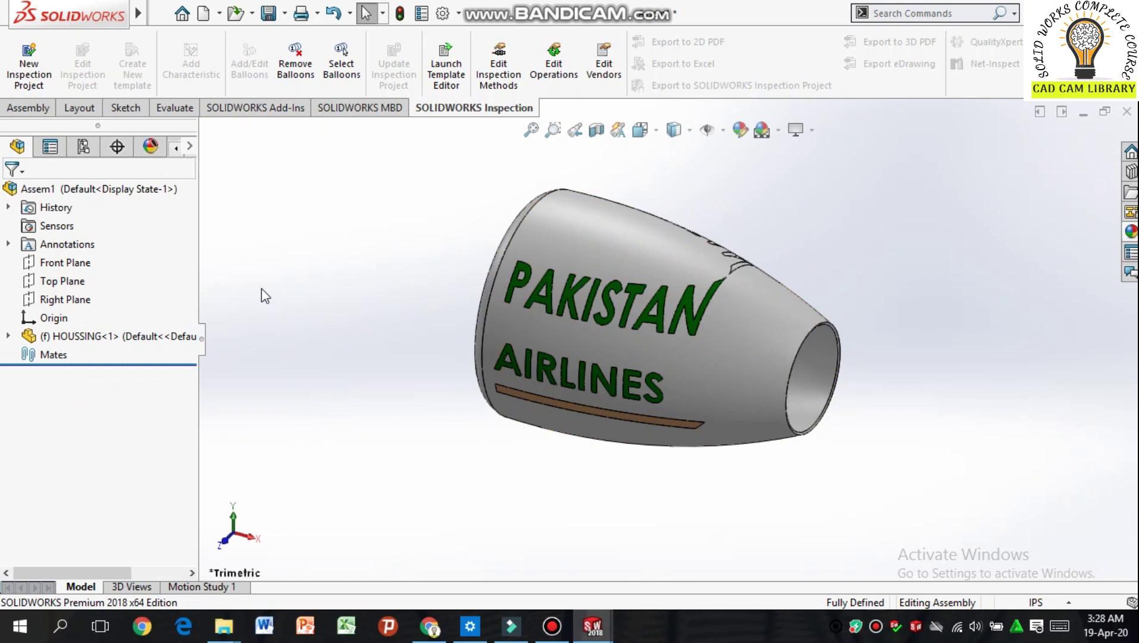
# Step: Insert the Part1propeller and shaaft parts into the assembly, placing the propeller below the housing and the shaft beside its narrow end
pyautogui.click(26, 108)
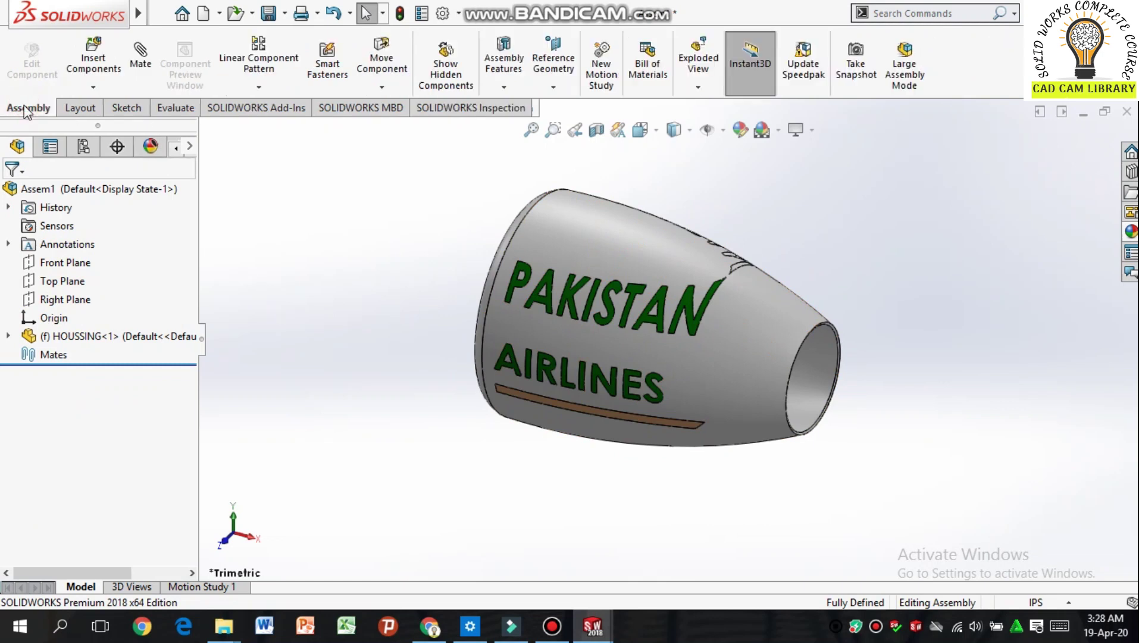
pyautogui.click(78, 76)
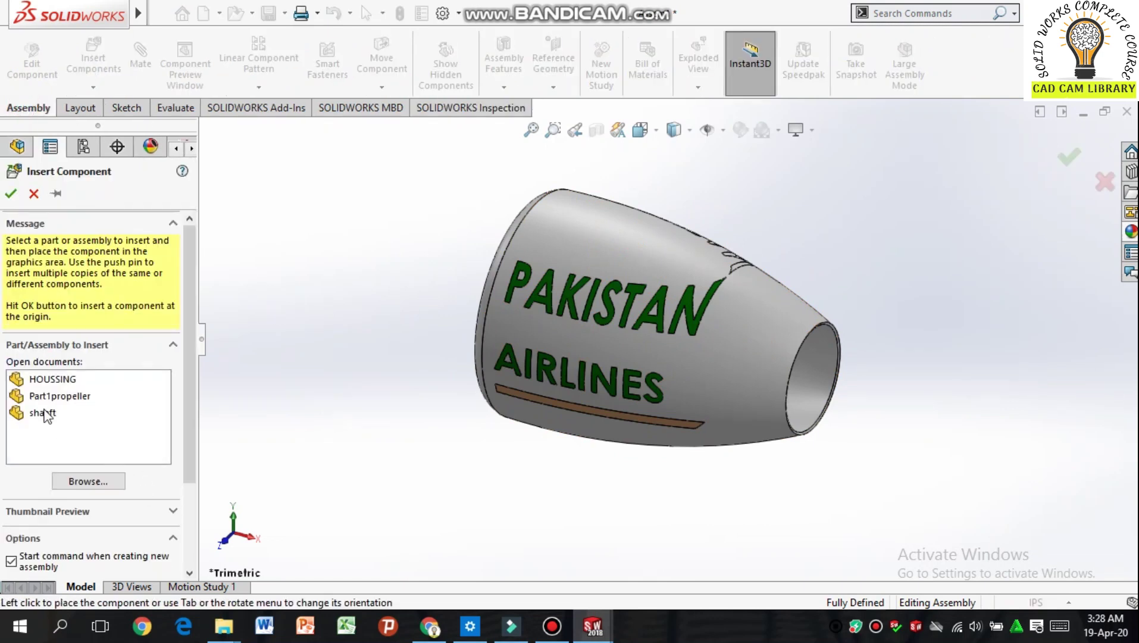
pyautogui.click(62, 396)
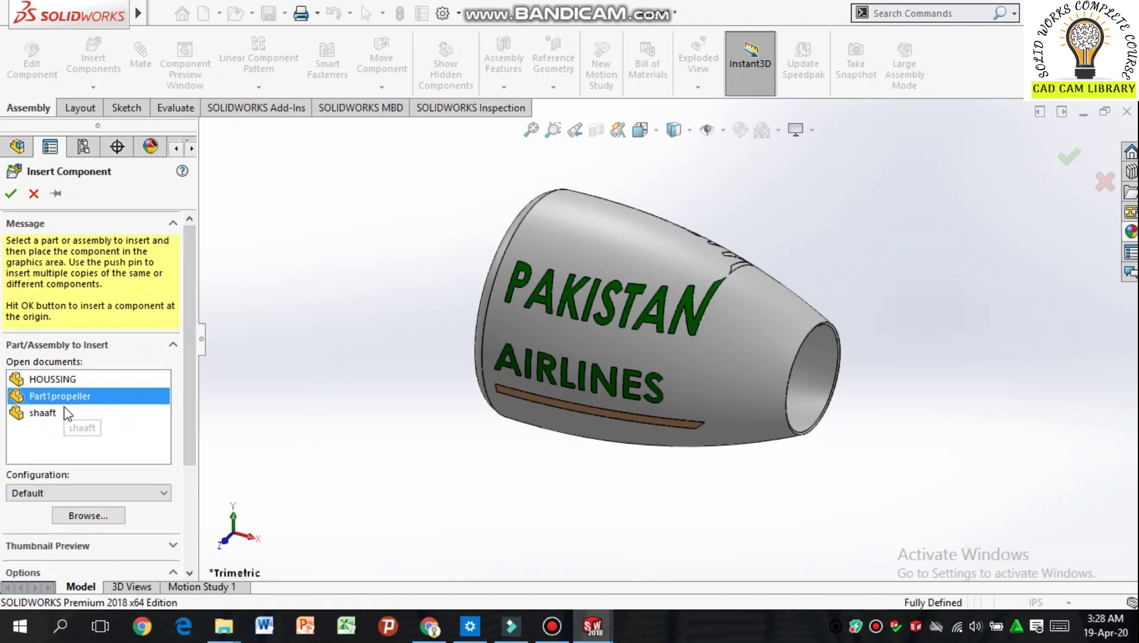
pyautogui.keyDown('ctrl'); pyautogui.click(65, 413); pyautogui.keyUp('ctrl')
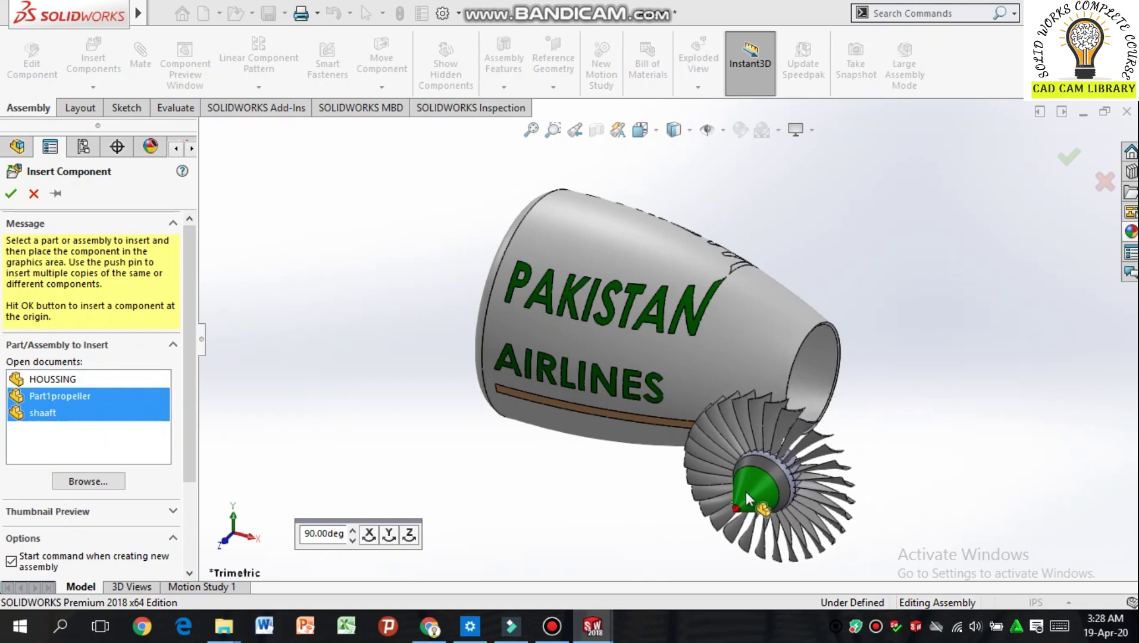
pyautogui.click(723, 494)
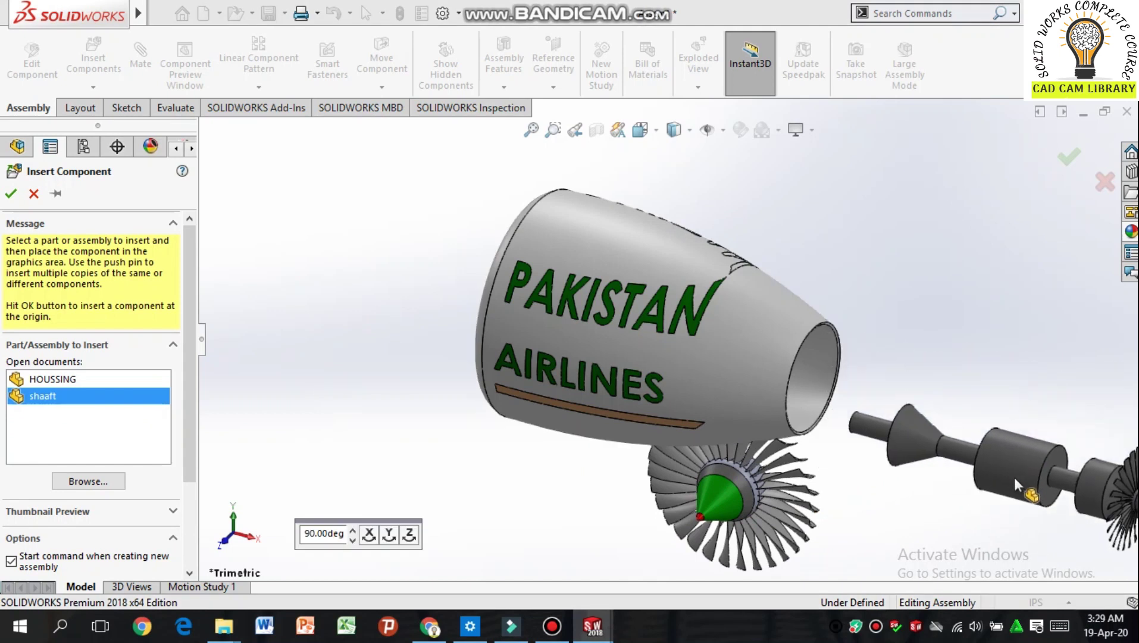
pyautogui.scroll(1, 998, 477)
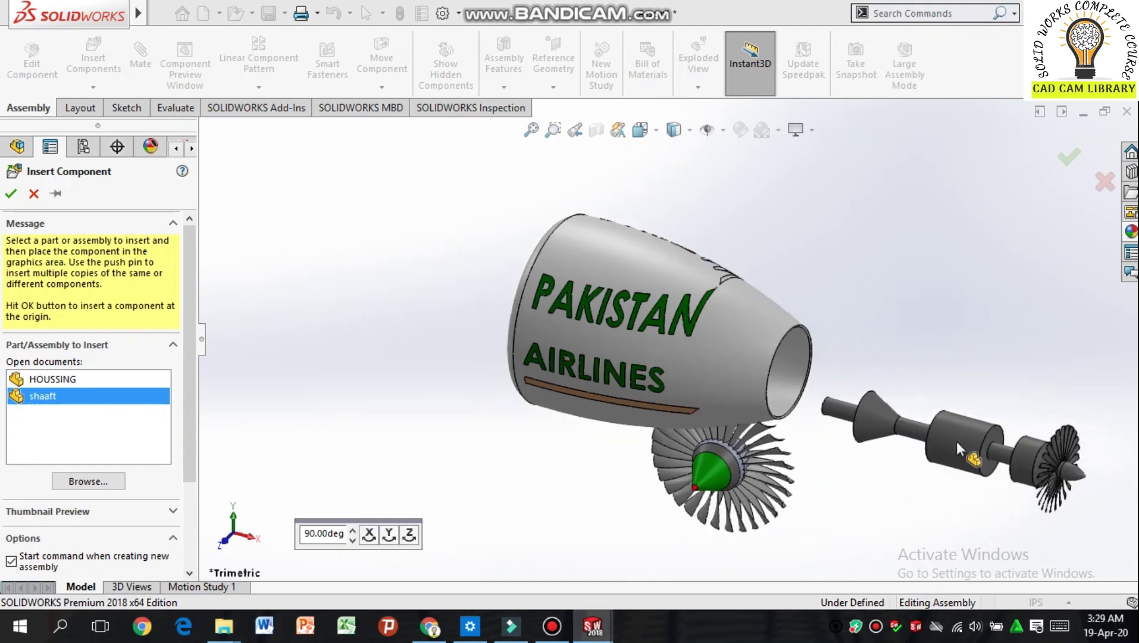
pyautogui.click(958, 444)
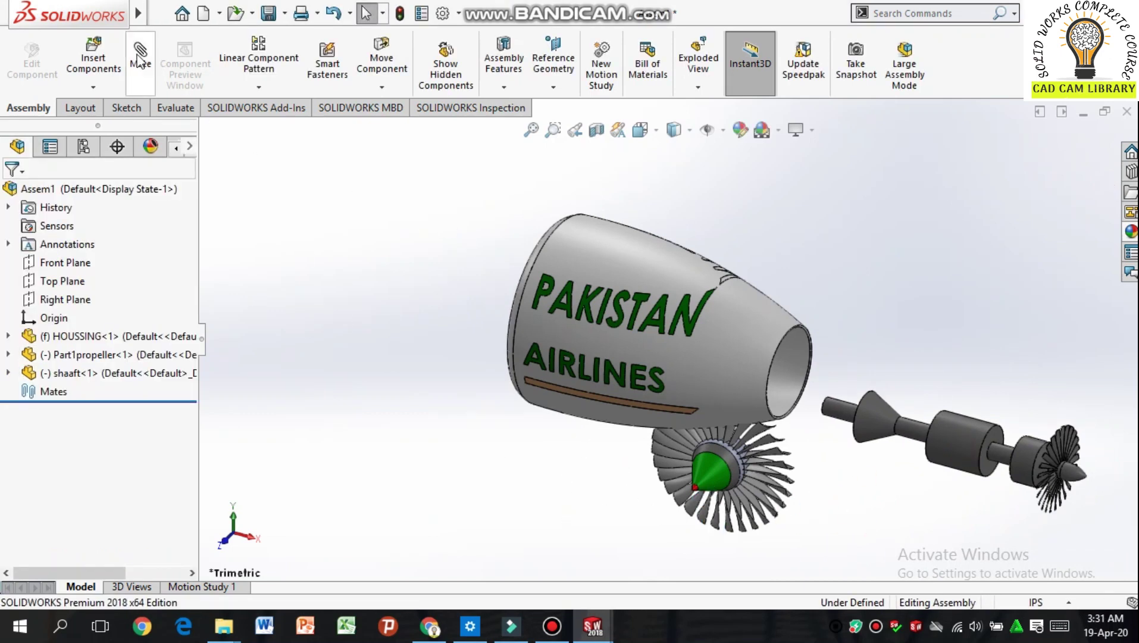
# Step: Add a concentric mate between the propeller's rear bore and the shaft's plain end, with the mate alignment flipped
pyautogui.click(140, 59)
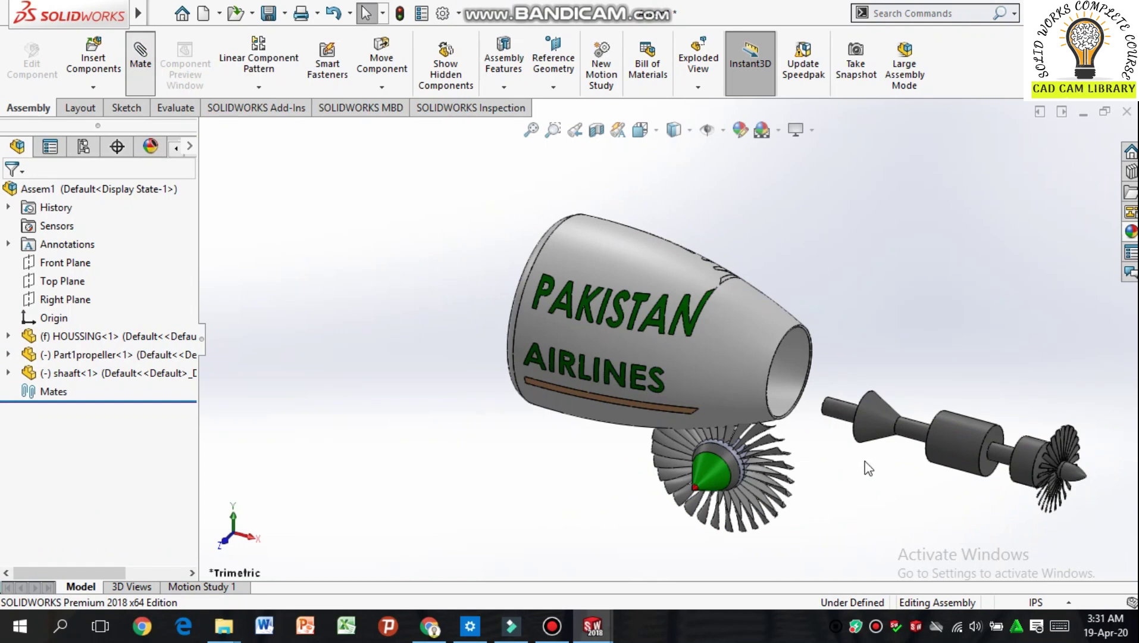
pyautogui.moveTo(867, 468); pyautogui.dragTo(738, 509, button='middle')
pyautogui.scroll(-5, 859, 422)
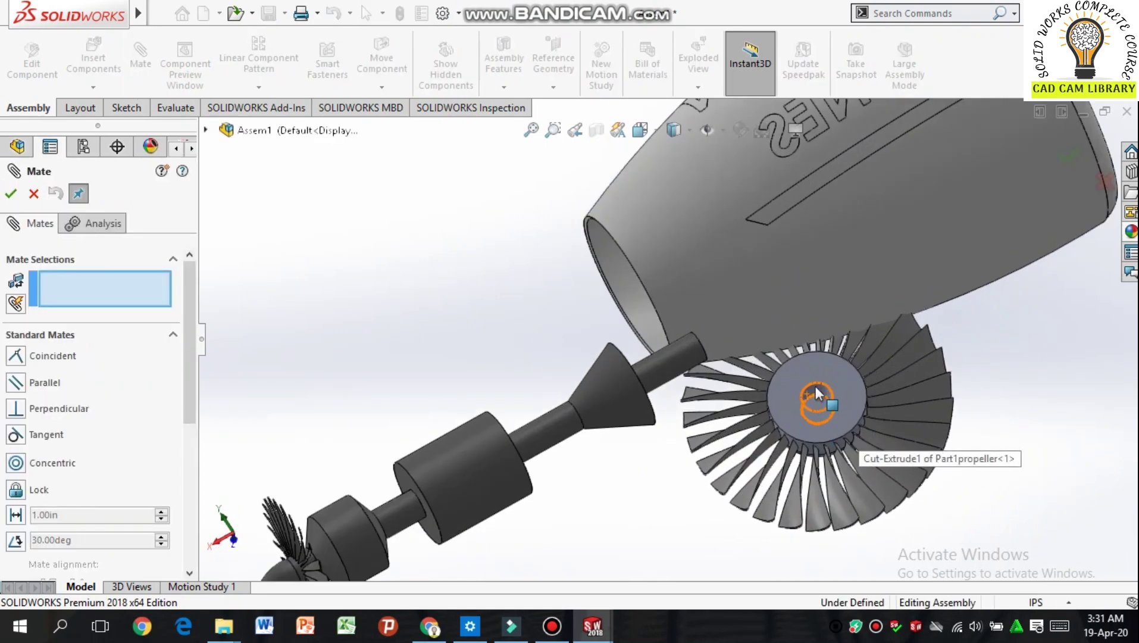
pyautogui.click(817, 397)
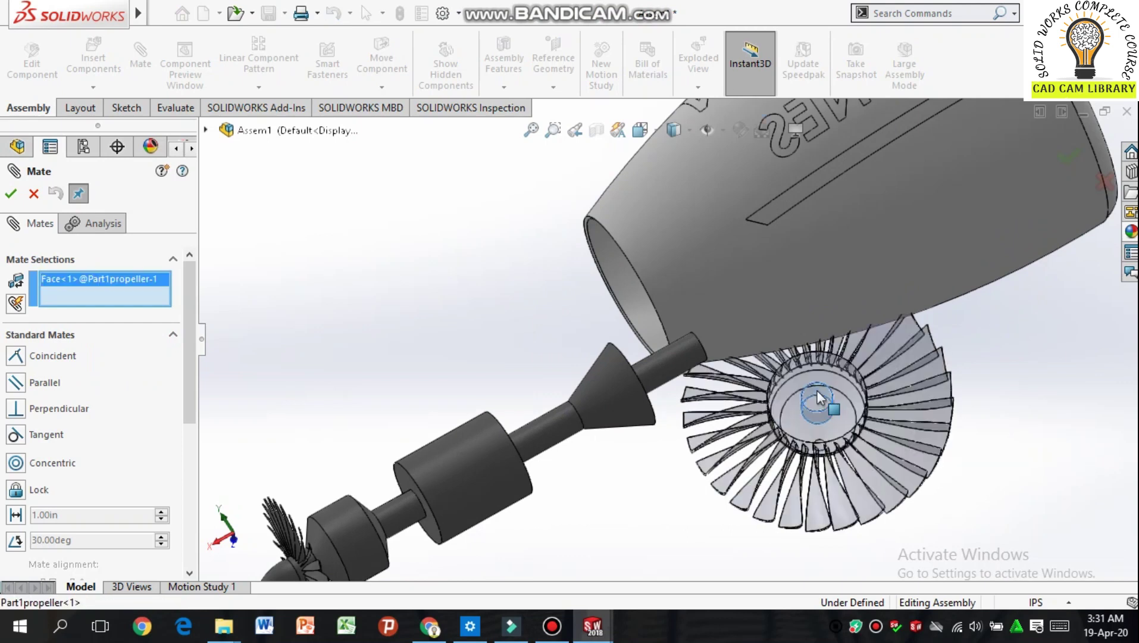
pyautogui.click(659, 376)
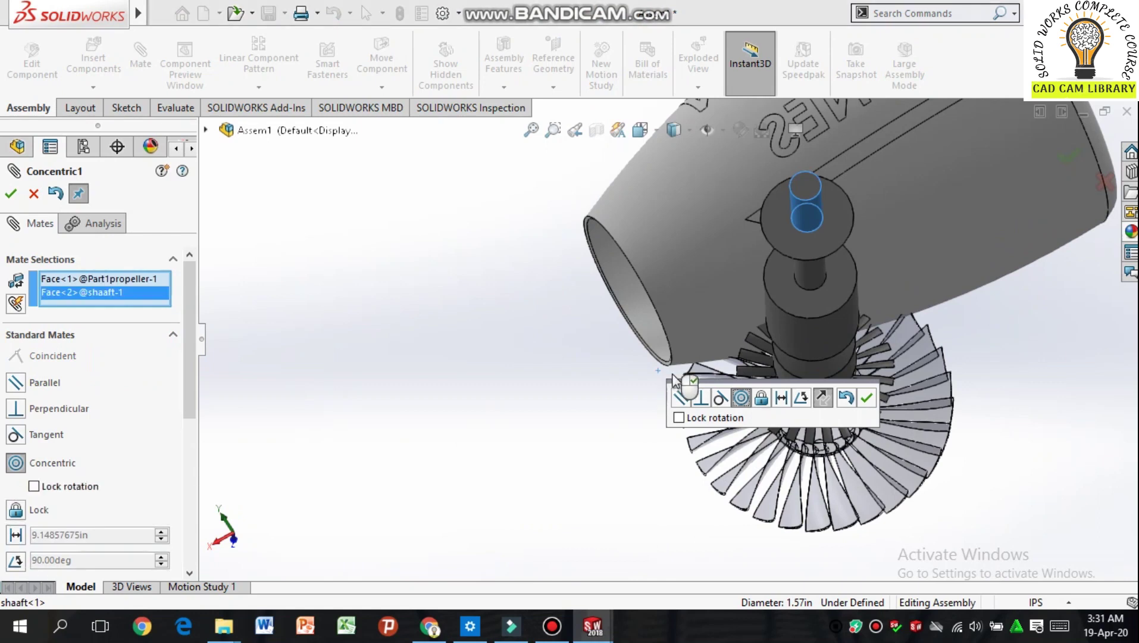
pyautogui.moveTo(554, 417); pyautogui.dragTo(655, 351, button='middle')
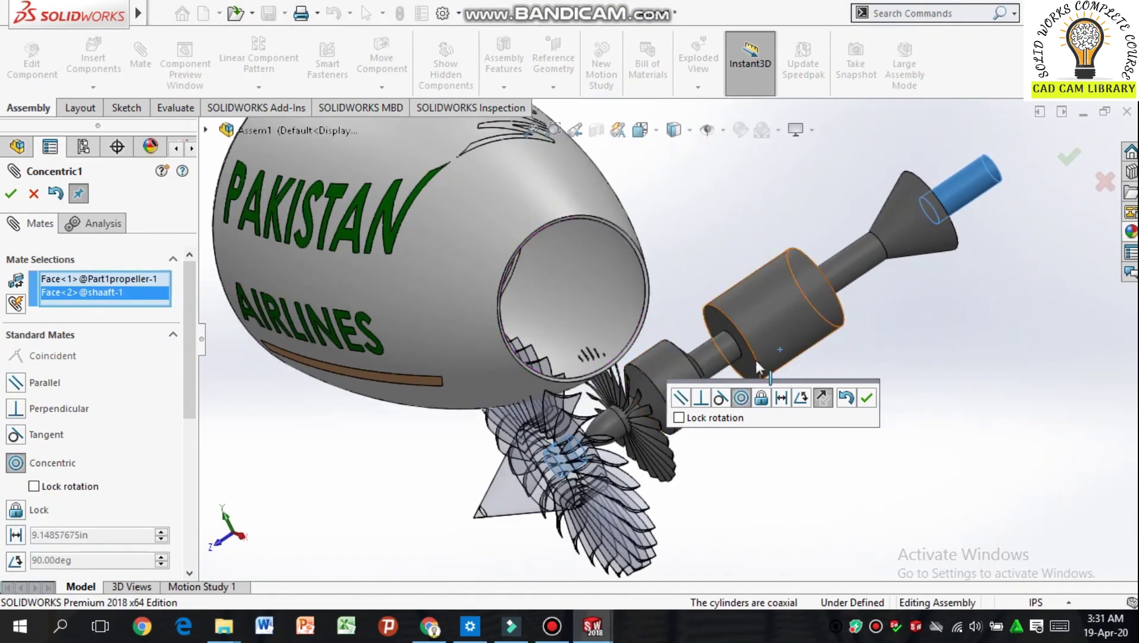
pyautogui.click(825, 397)
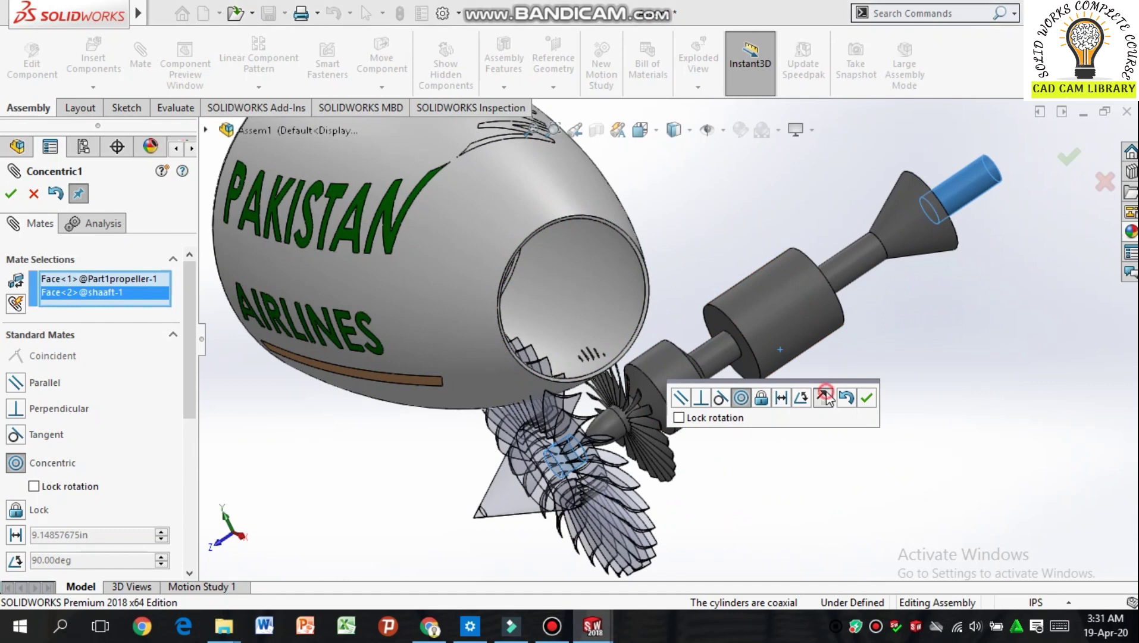
pyautogui.click(868, 397)
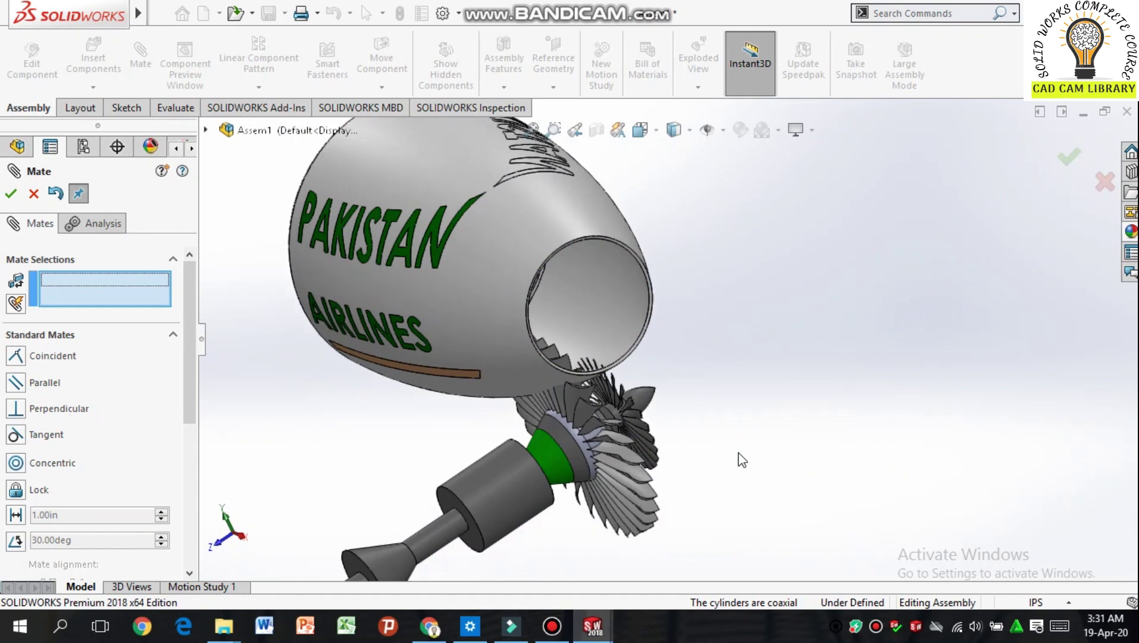
# Step: Slide the shaft along its axis until it sits behind the propeller with its plain end facing the bore
pyautogui.moveTo(543, 472); pyautogui.dragTo(776, 335)
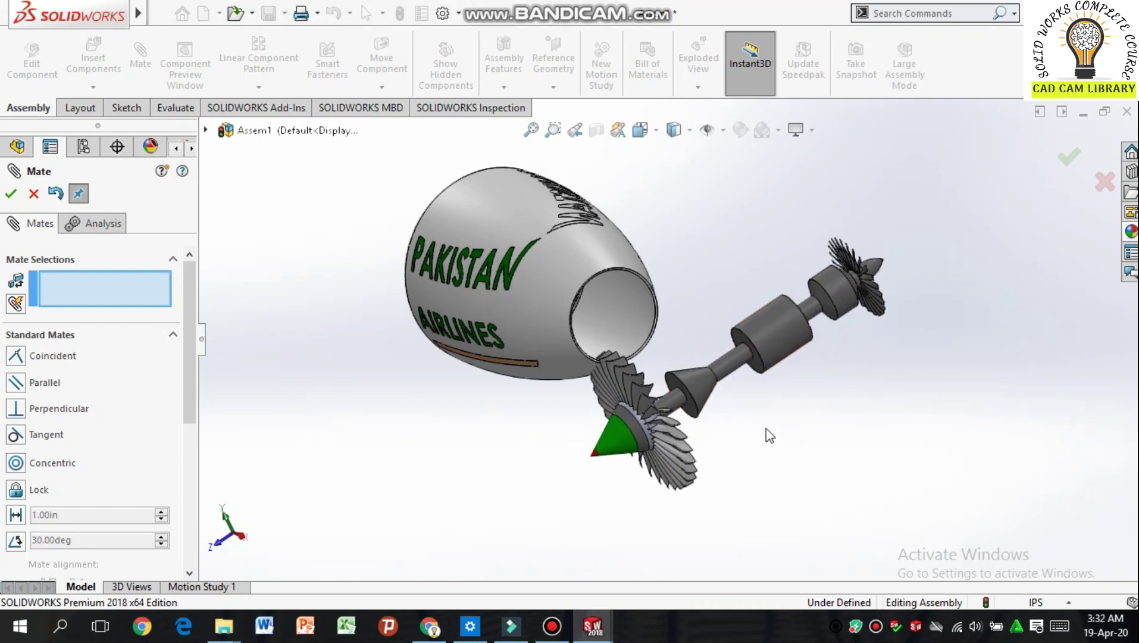
pyautogui.moveTo(763, 431); pyautogui.dragTo(720, 478, button='middle')
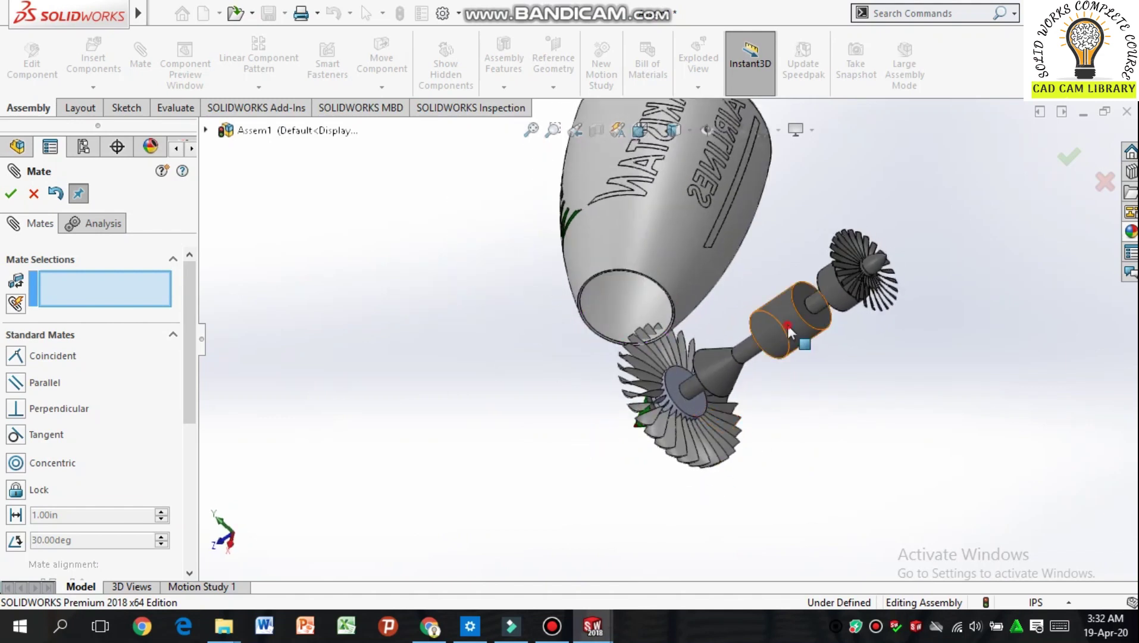
pyautogui.moveTo(821, 317); pyautogui.dragTo(836, 262)
# Step: Add a coincident mate between the bottom face of the propeller's bore and the end face of the shaft
pyautogui.scroll(5, 655, 405)
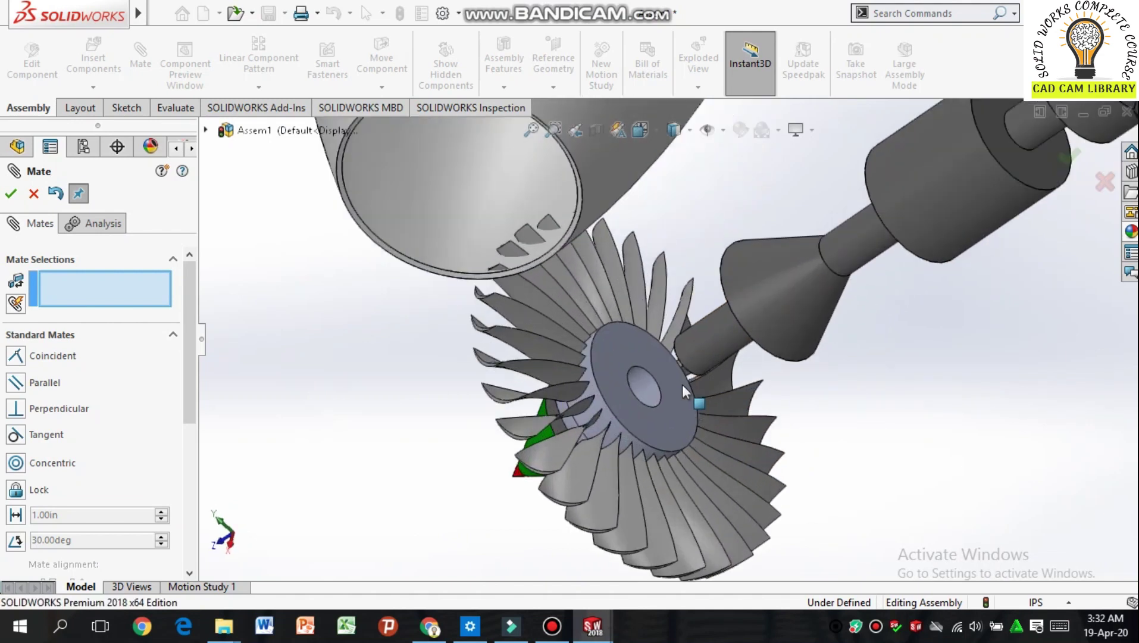
pyautogui.moveTo(687, 417); pyautogui.dragTo(690, 488, button='middle')
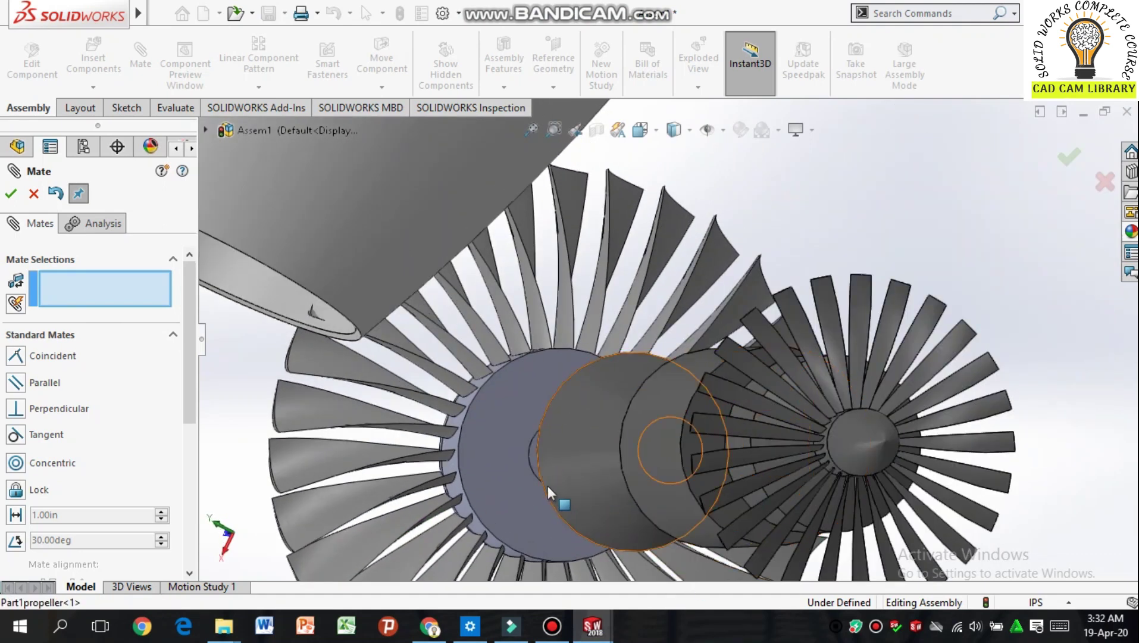
pyautogui.moveTo(547, 486); pyautogui.dragTo(571, 460, button='middle')
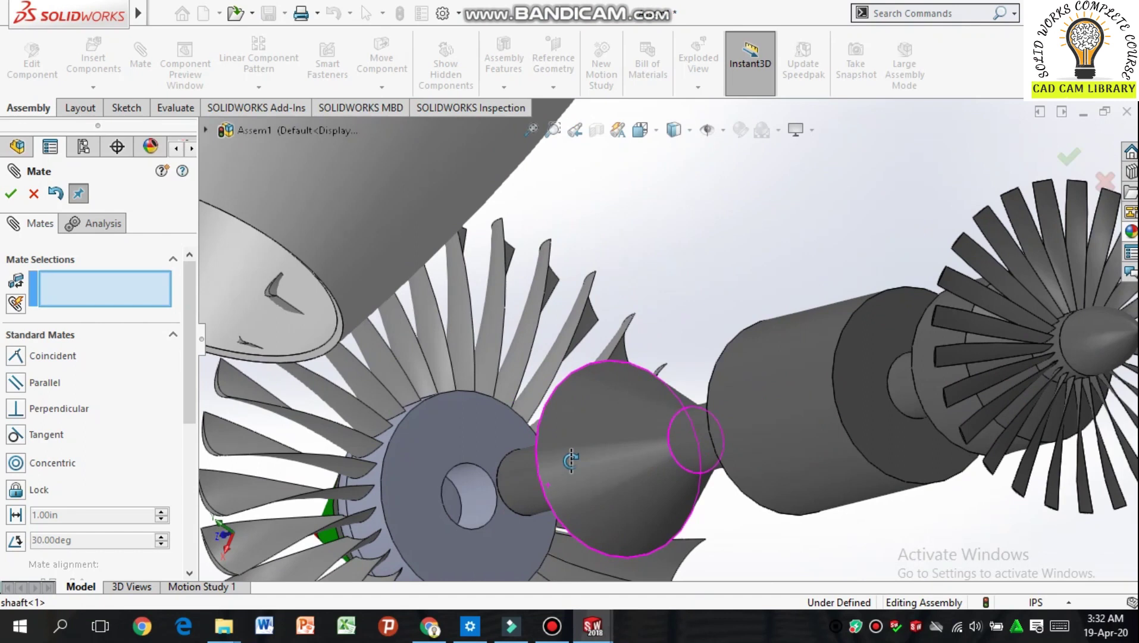
pyautogui.click(453, 503)
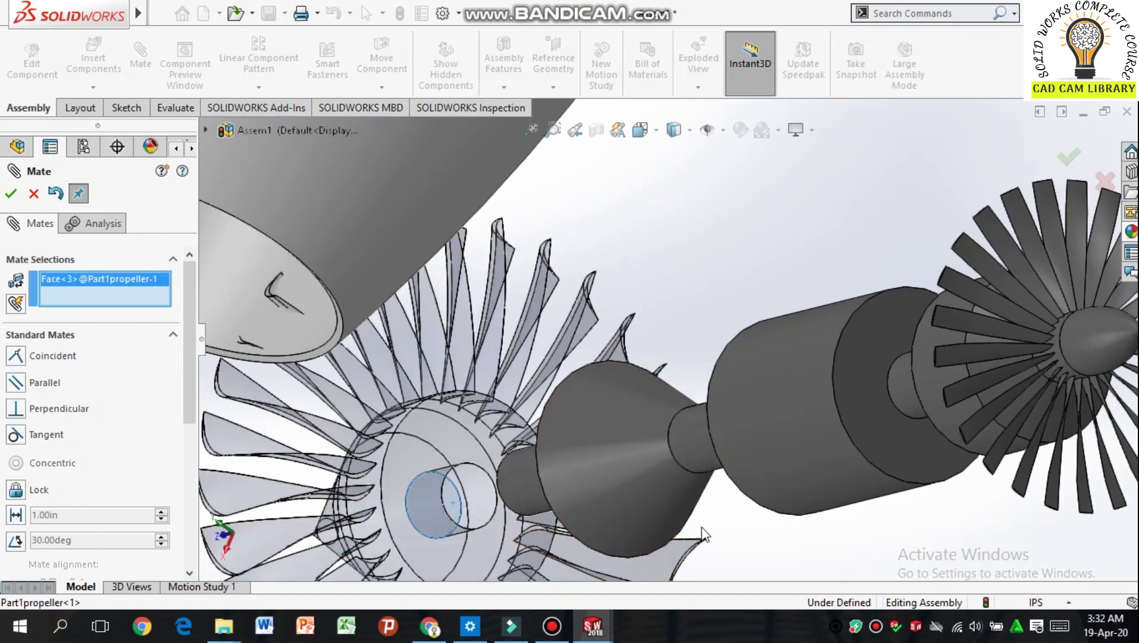
pyautogui.scroll(-5, 711, 518)
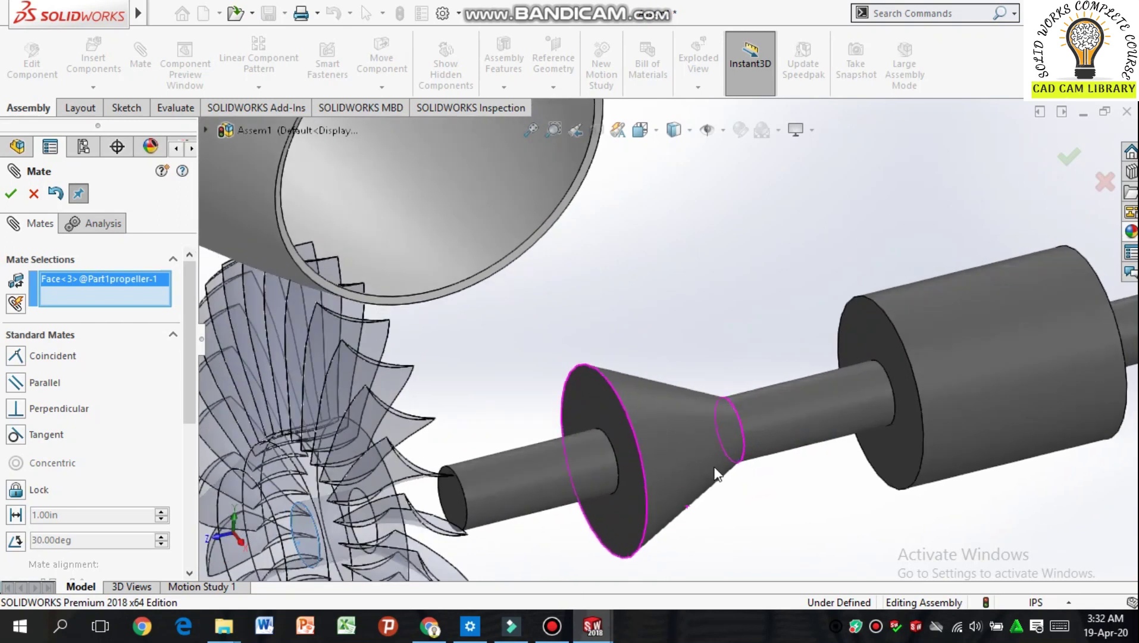
pyautogui.click(453, 491)
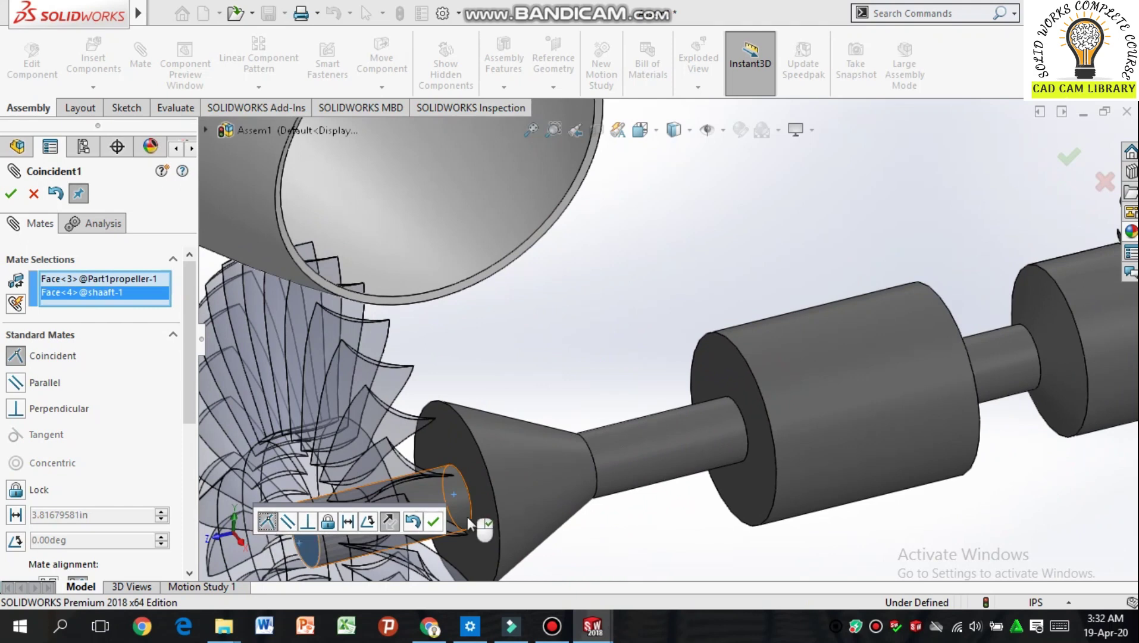
pyautogui.click(434, 521)
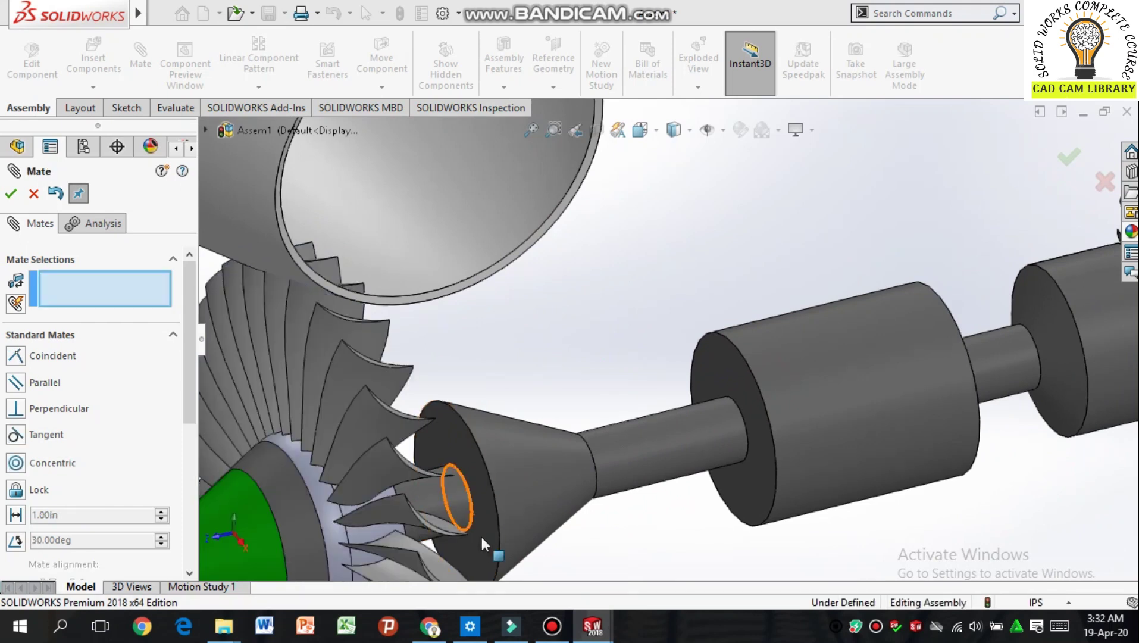
# Step: Add a concentric mate between the shaft's large cylinder and the circular inner edge at the housing's wide opening
pyautogui.scroll(3, 481, 535)
pyautogui.moveTo(665, 496); pyautogui.dragTo(702, 513, button='middle')
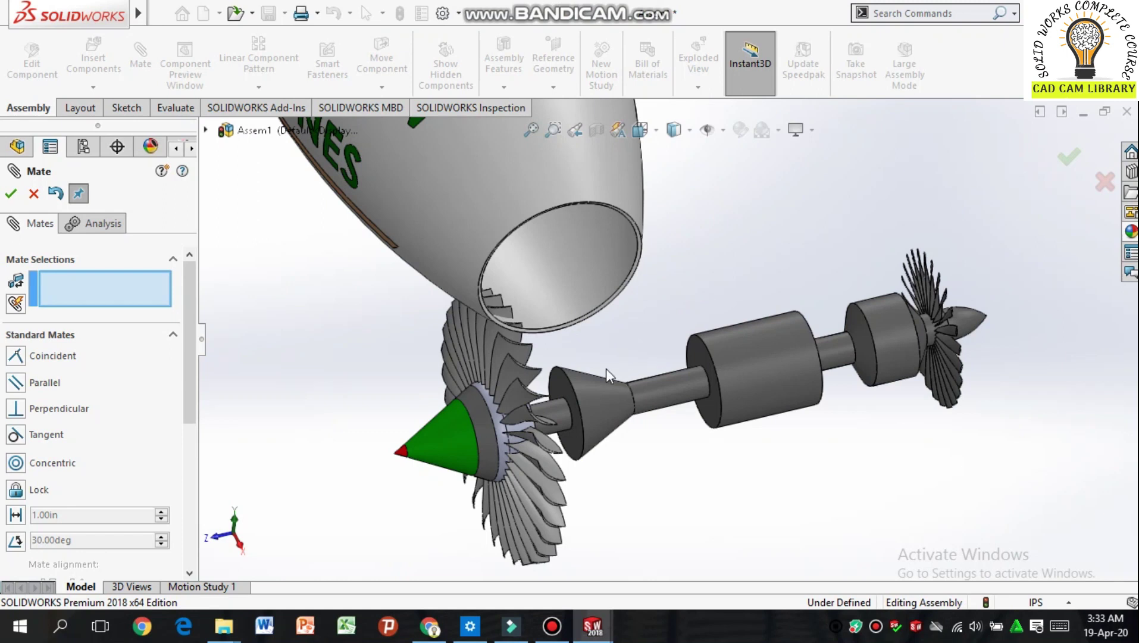
pyautogui.click(740, 341)
pyautogui.moveTo(340, 258); pyautogui.dragTo(505, 246, button='middle')
pyautogui.scroll(-5, 637, 311)
pyautogui.moveTo(723, 297); pyautogui.dragTo(692, 250, button='middle')
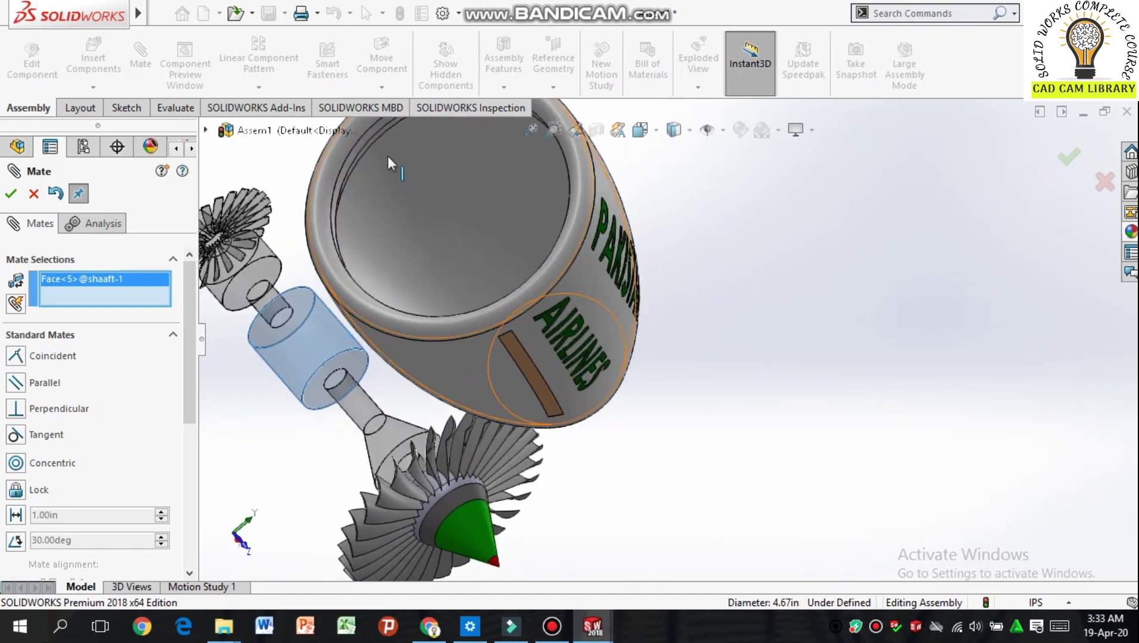
pyautogui.click(370, 146)
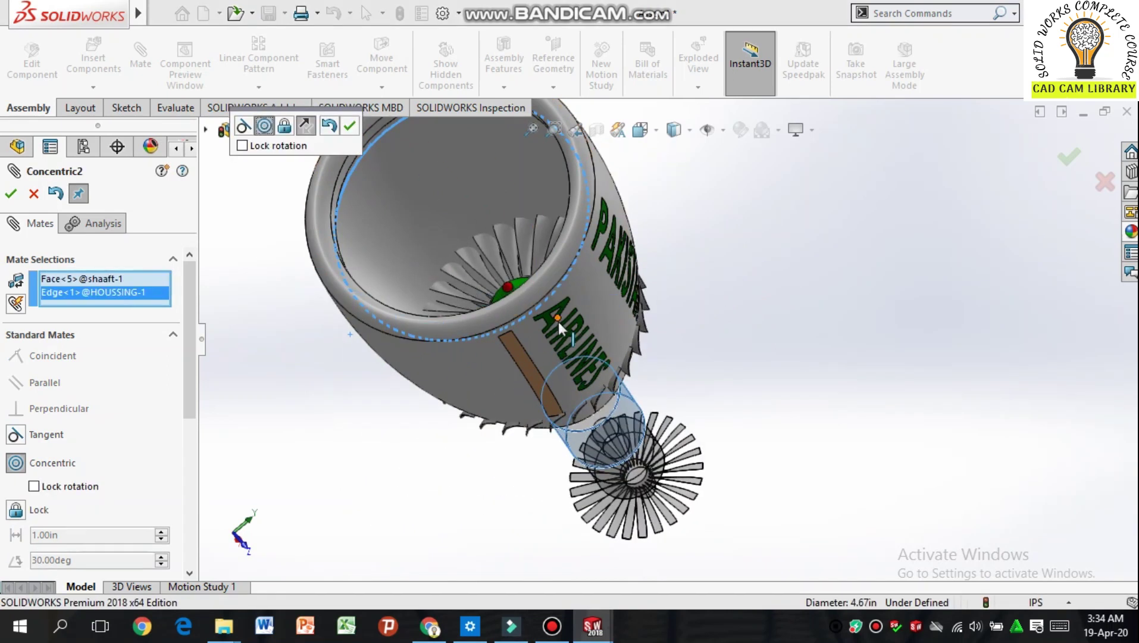
pyautogui.scroll(3, 703, 341)
pyautogui.moveTo(799, 330); pyautogui.dragTo(679, 216, button='middle')
pyautogui.click(11, 197)
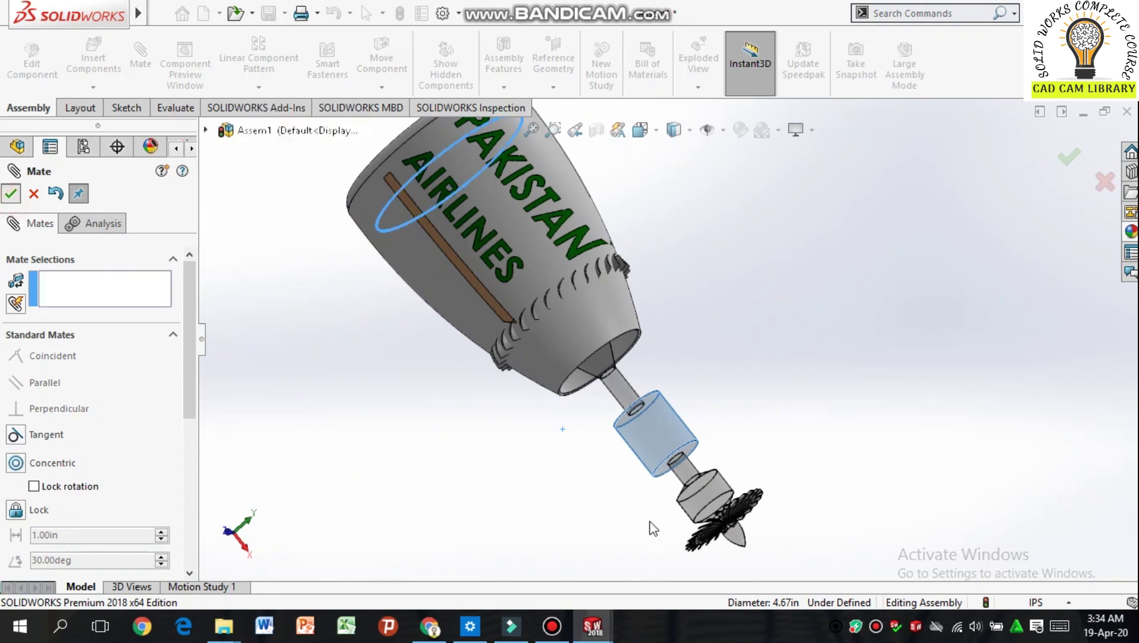
# Step: Slide the propeller and shaft along the housing axis until they are clear of its narrow end
pyautogui.moveTo(652, 443); pyautogui.dragTo(603, 492)
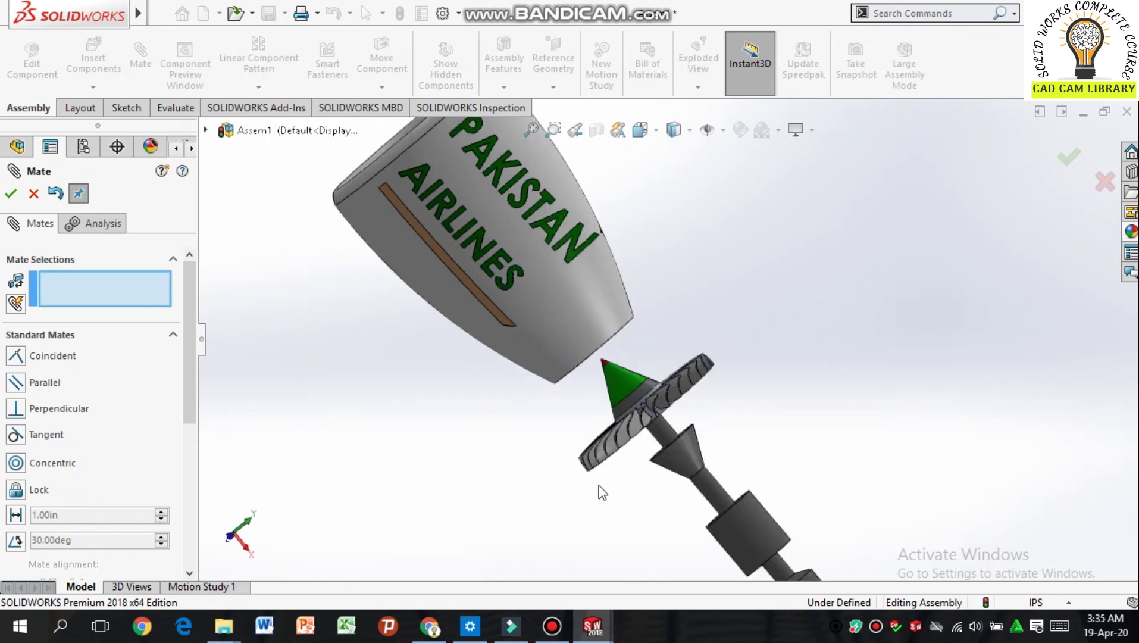
pyautogui.moveTo(577, 469); pyautogui.dragTo(593, 492, button='middle')
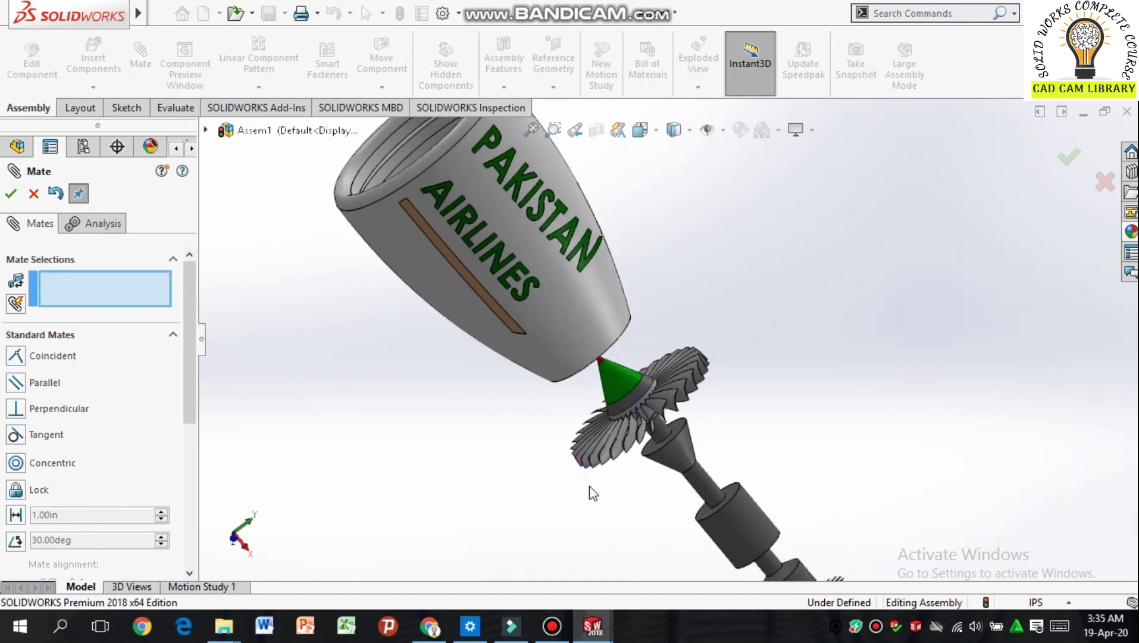
pyautogui.scroll(-3, 662, 443)
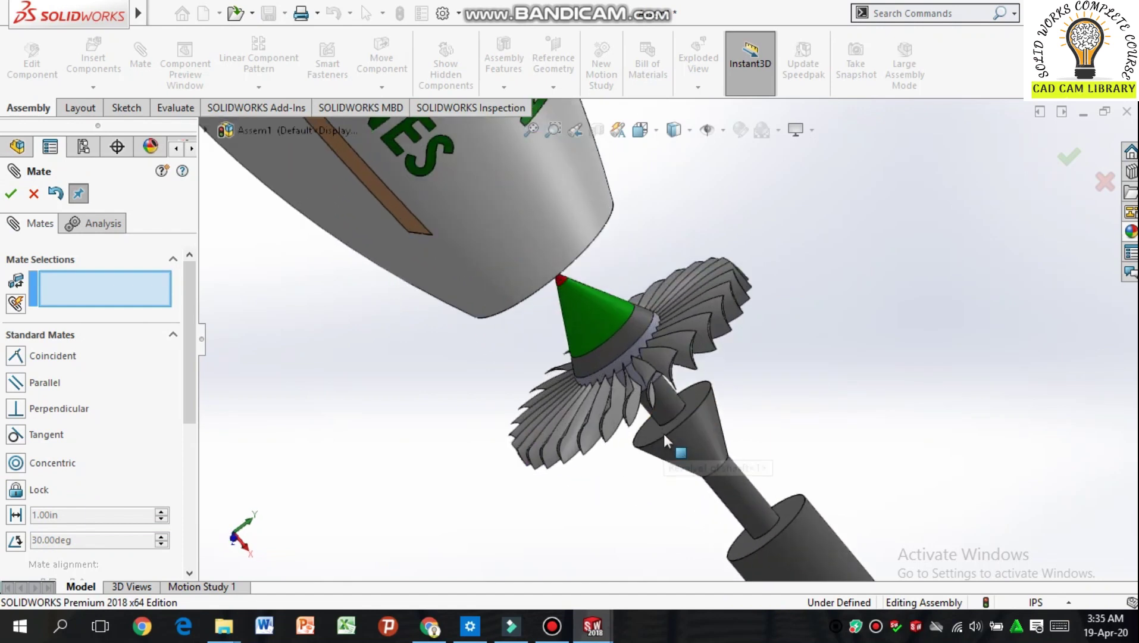
# Step: Pair the wide flat face of the shaft's cone with the ring face inside the housing's wide end as mate references
pyautogui.click(690, 410)
pyautogui.scroll(4, 800, 438)
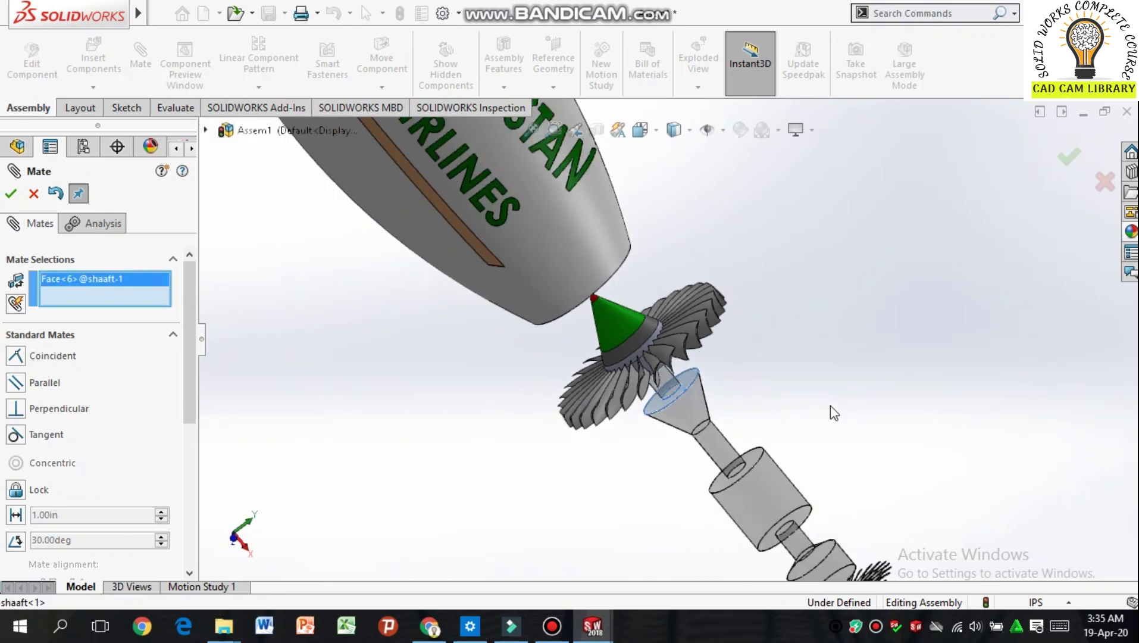
pyautogui.moveTo(744, 450); pyautogui.dragTo(785, 498)
pyautogui.moveTo(805, 410); pyautogui.dragTo(616, 331, button='middle')
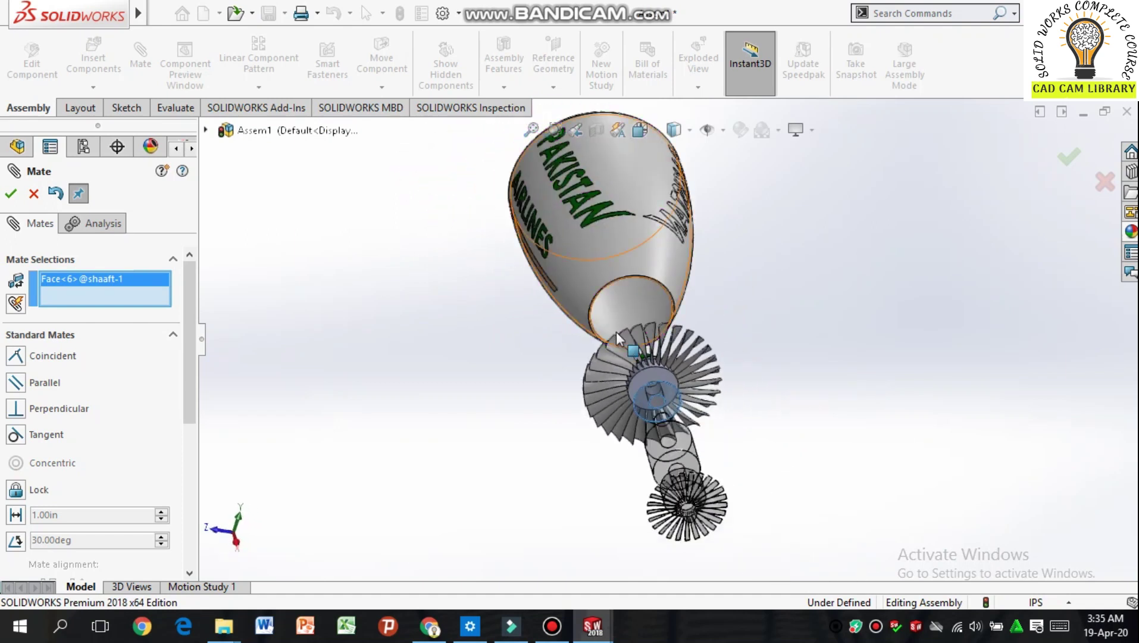
pyautogui.scroll(-3, 788, 327)
pyautogui.scroll(2, 845, 315)
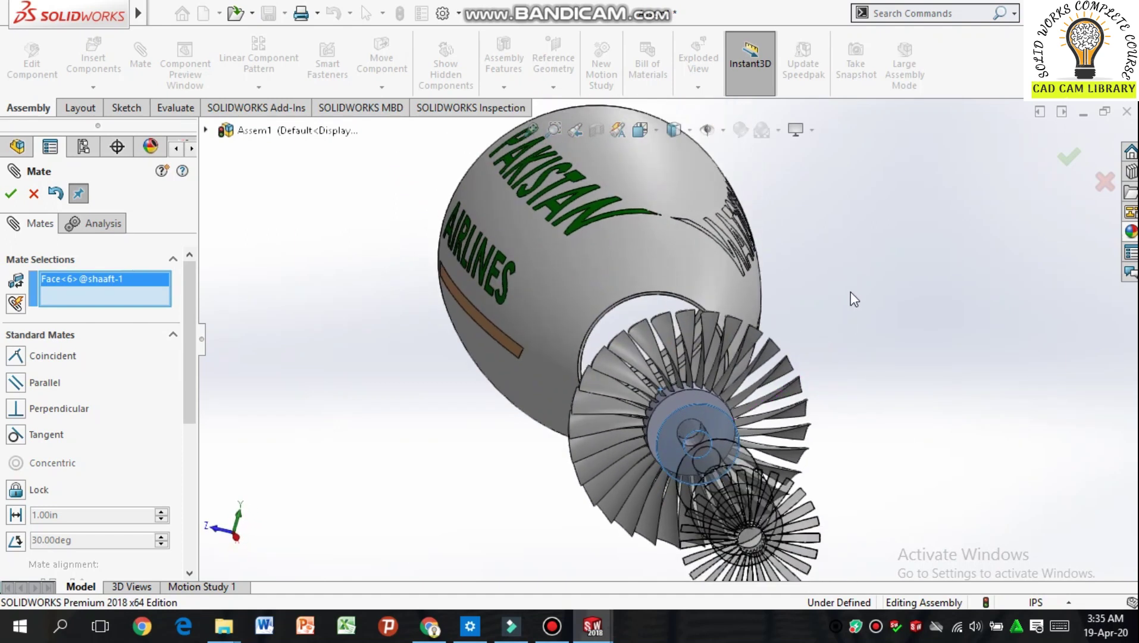
pyautogui.moveTo(845, 291); pyautogui.dragTo(853, 304, button='middle')
pyautogui.scroll(-5, 655, 310)
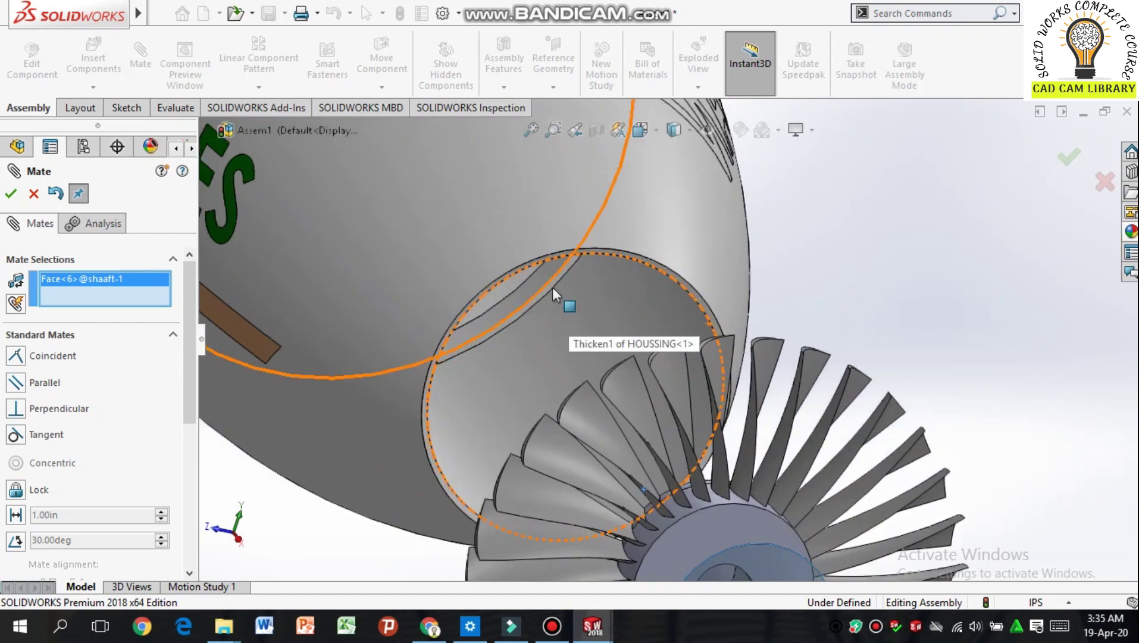
pyautogui.scroll(-2, 553, 287)
pyautogui.click(581, 310)
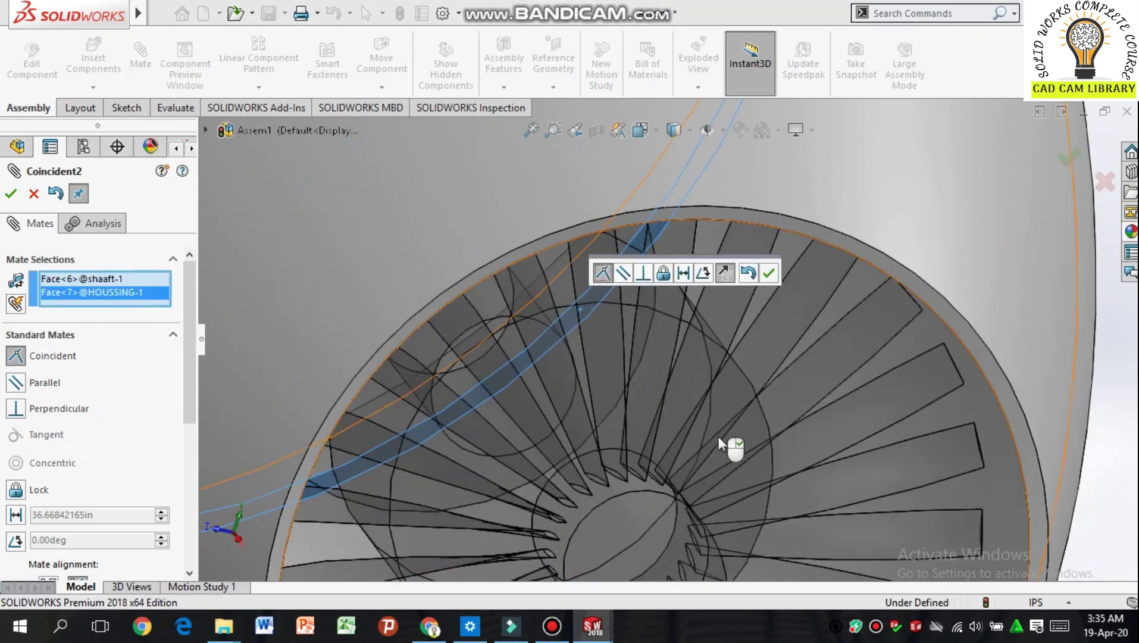
pyautogui.scroll(4, 718, 440)
pyautogui.scroll(3, 718, 440)
pyautogui.moveTo(684, 424); pyautogui.dragTo(383, 363, button='middle')
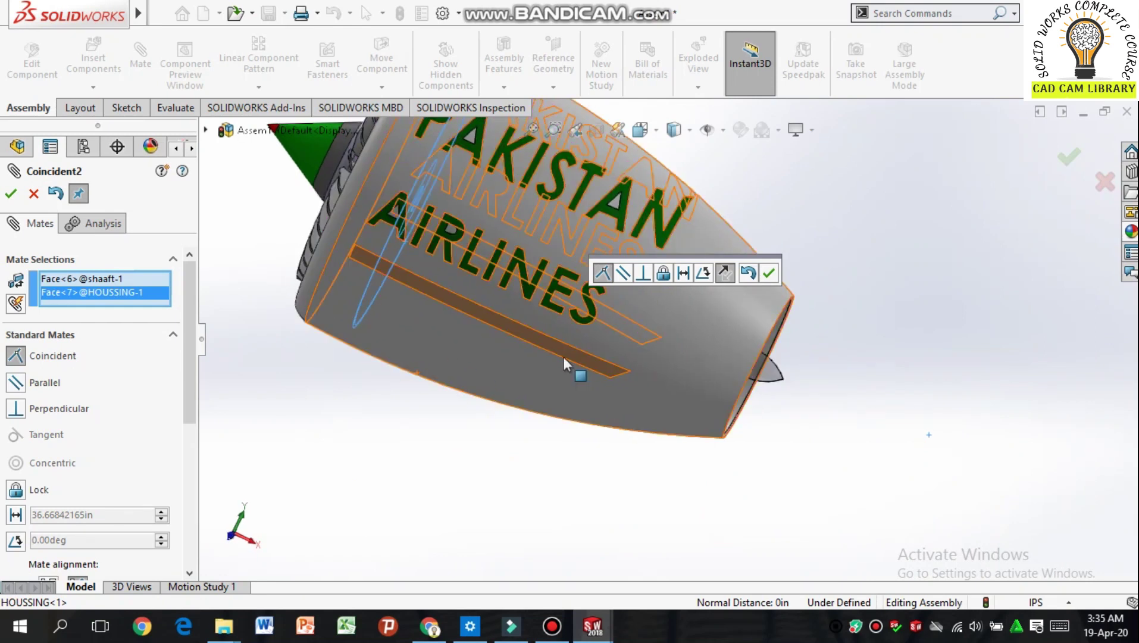
# Step: Make the shaft-to-housing mate a distance mate, trying 40 in and 0.30 in before setting the distance to 0.40 in
pyautogui.click(683, 274)
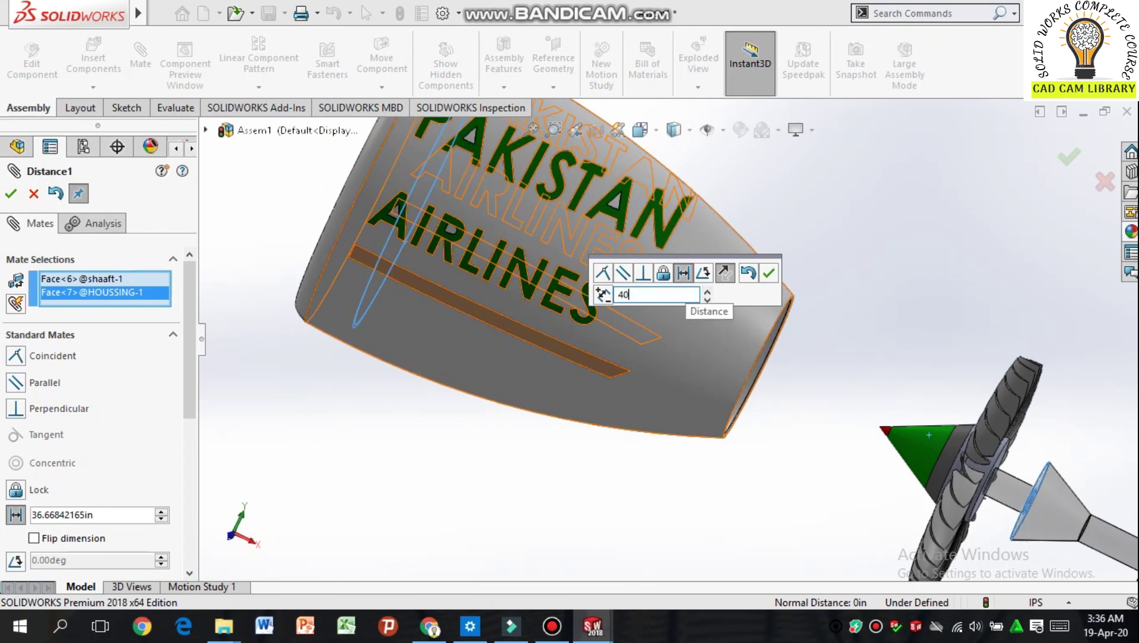
pyautogui.press('Return')
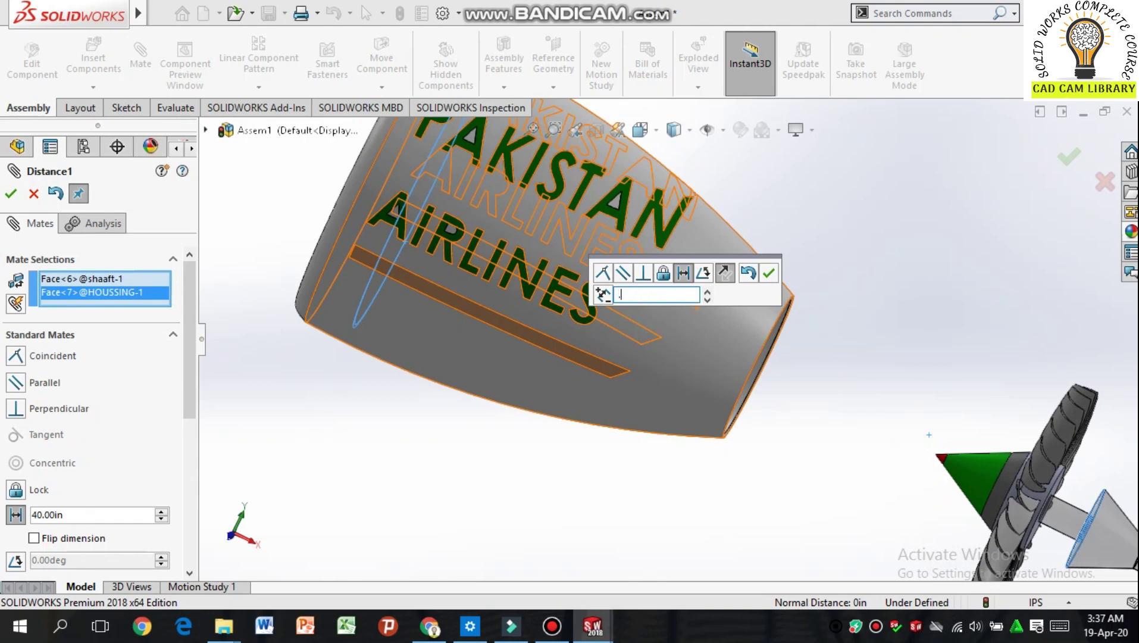
pyautogui.write('.3')
pyautogui.press('Return')
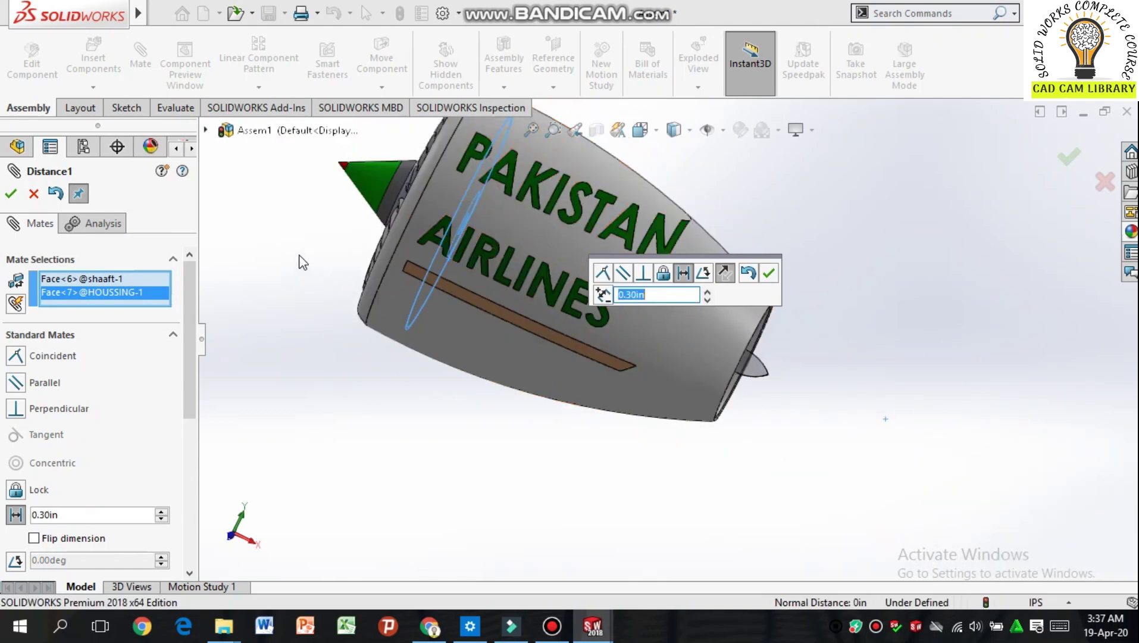
pyautogui.moveTo(294, 253); pyautogui.dragTo(281, 181, button='middle')
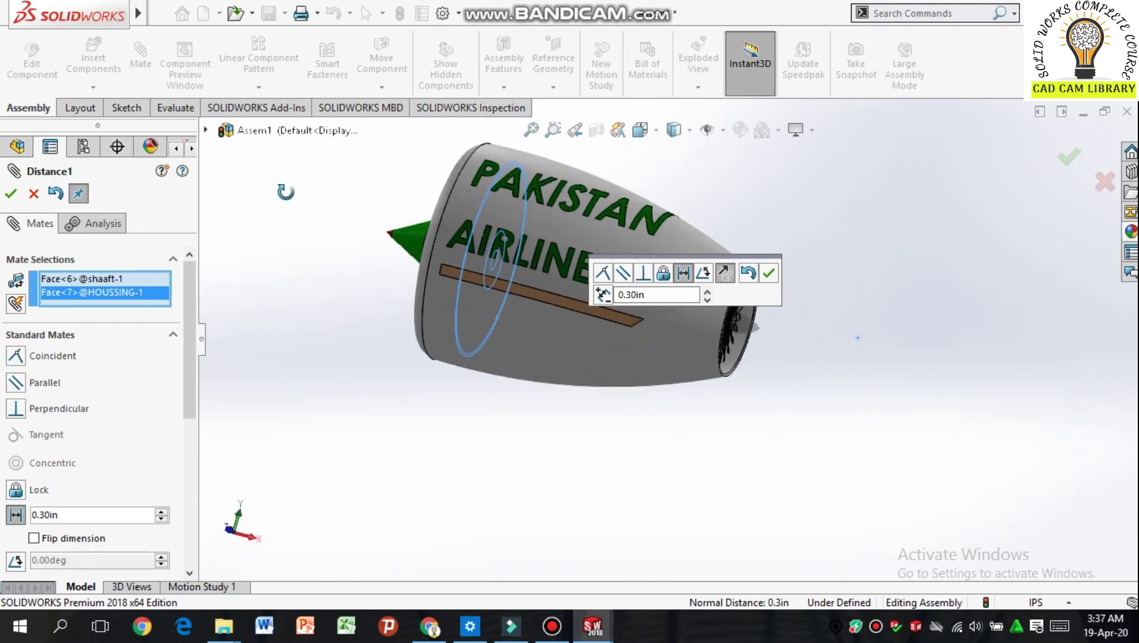
pyautogui.click(654, 299)
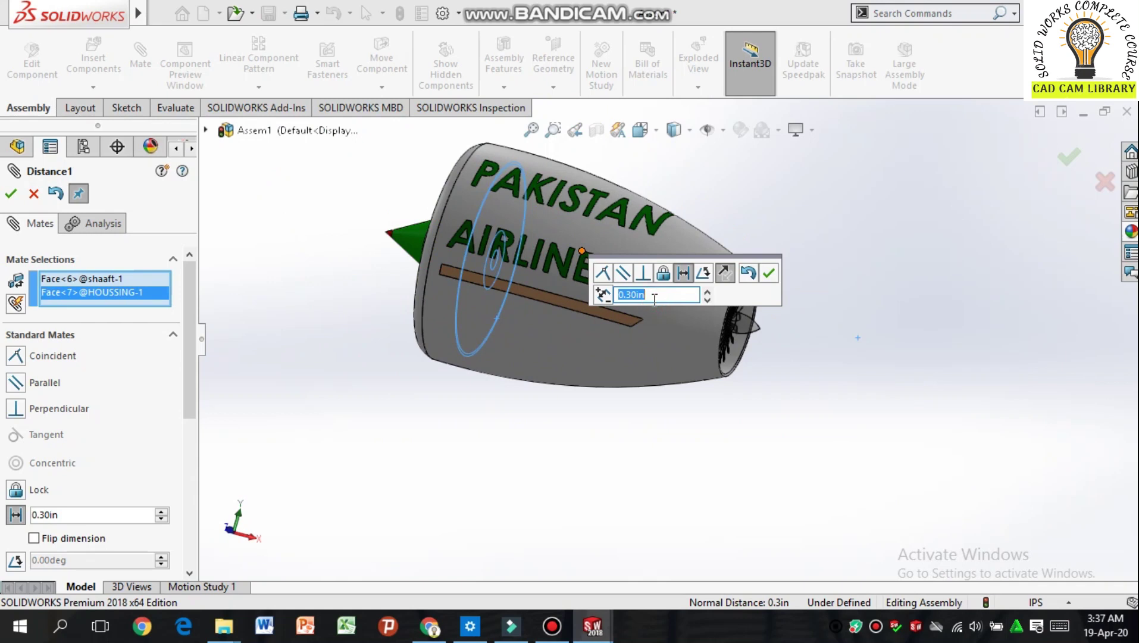
pyautogui.press('Return')
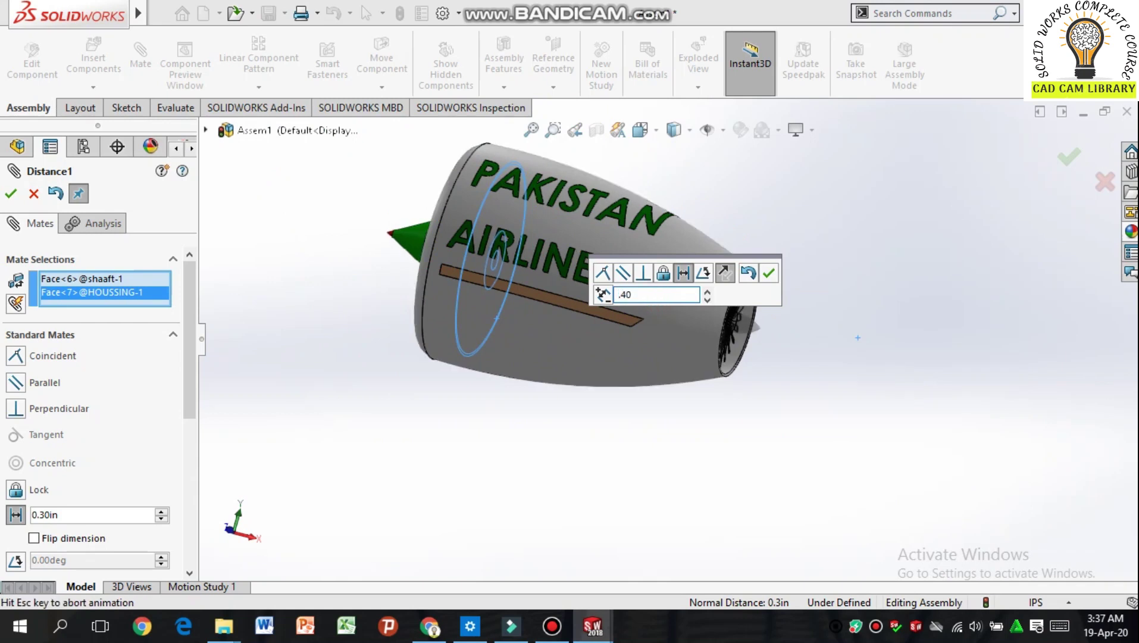
# Step: Set the distance between the shaft and housing faces to 1.20 in, accept the mate and finish mating
pyautogui.scroll(6, 676, 296)
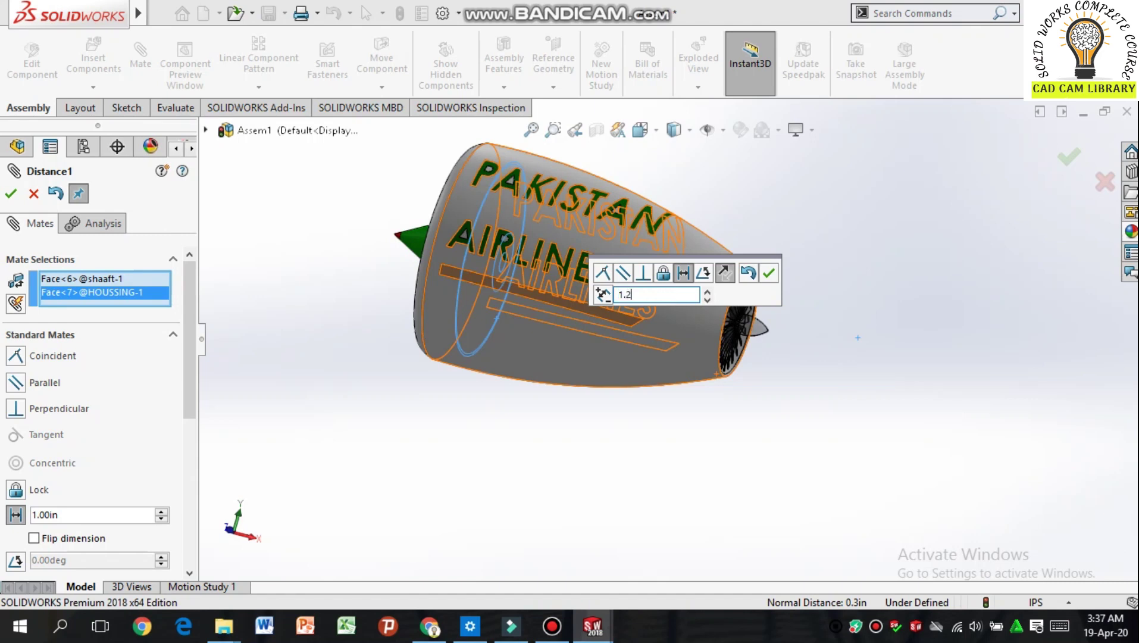
pyautogui.press('Return')
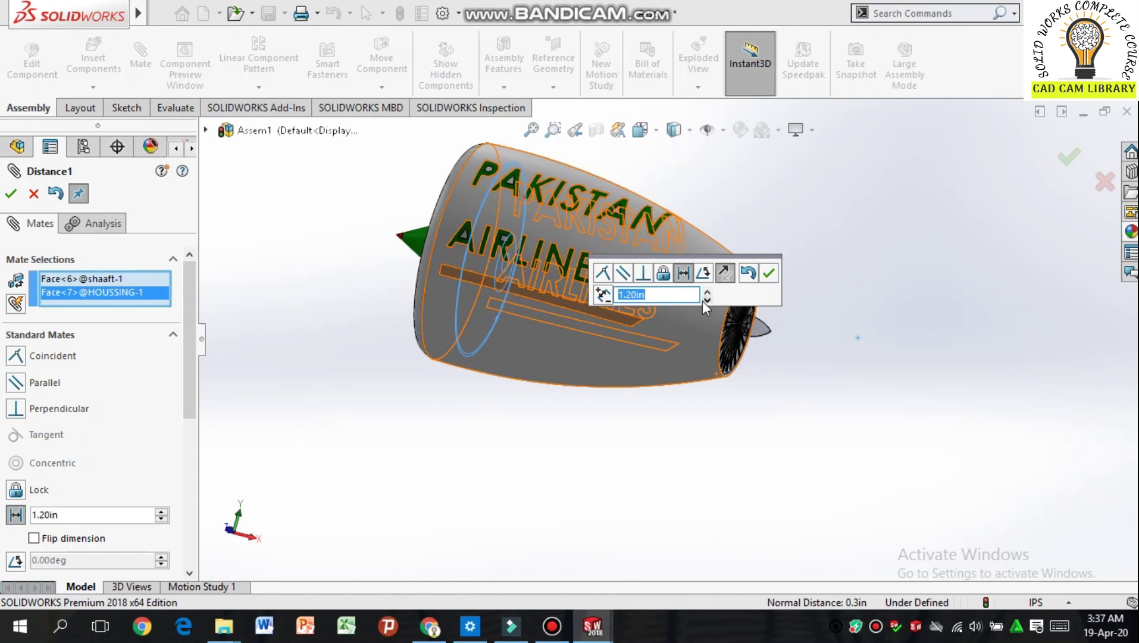
pyautogui.moveTo(331, 357); pyautogui.dragTo(345, 464, button='middle')
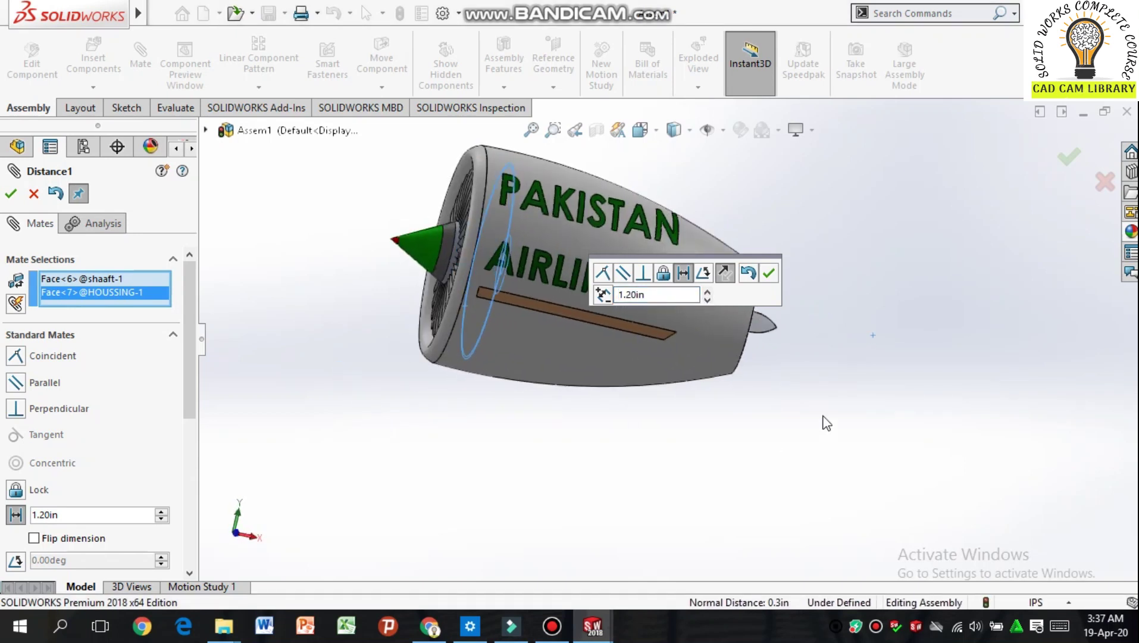
pyautogui.click(768, 274)
pyautogui.moveTo(930, 427); pyautogui.dragTo(888, 467, button='middle')
pyautogui.moveTo(662, 448); pyautogui.dragTo(657, 483, button='middle')
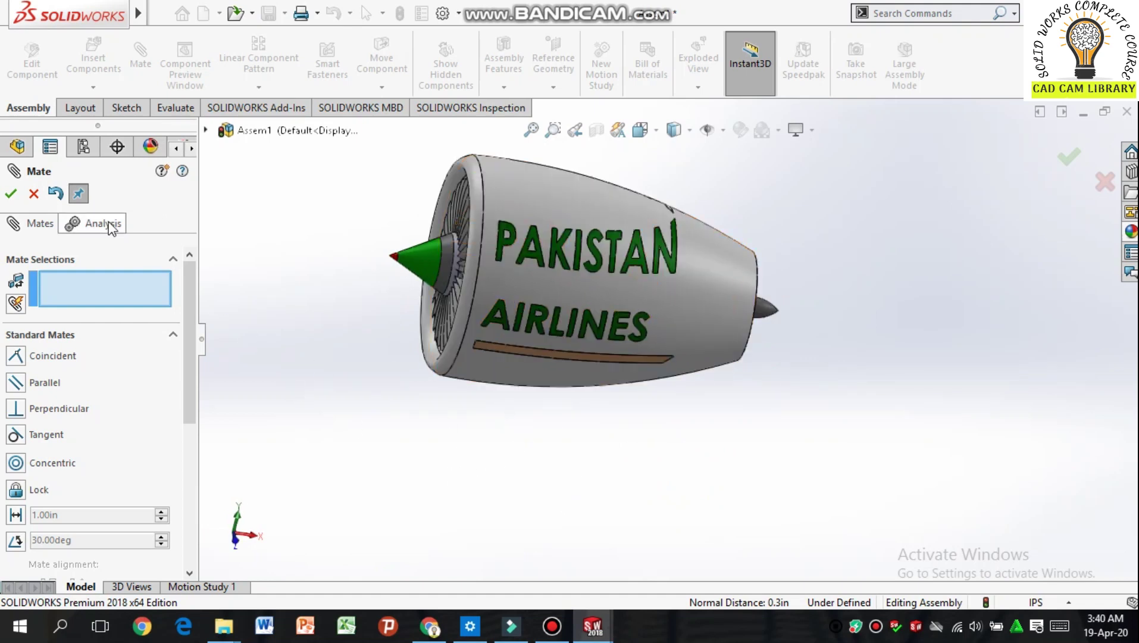
pyautogui.click(13, 193)
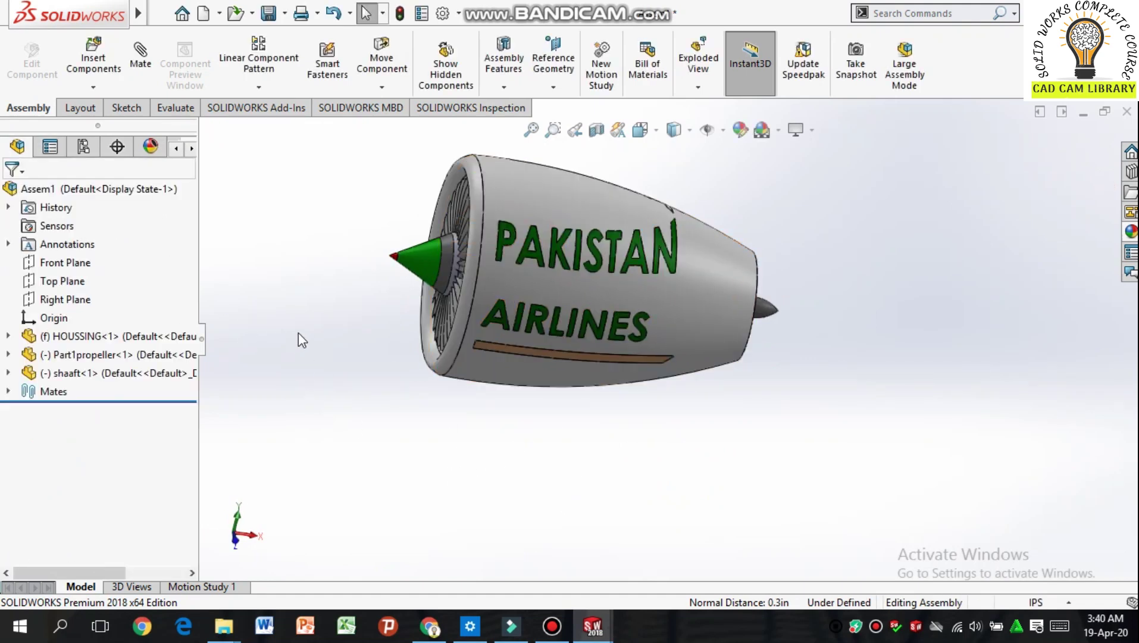
# Step: Add a coincident mate between the propeller's Top Plane and the shaft's Top Plane
pyautogui.click(9, 354)
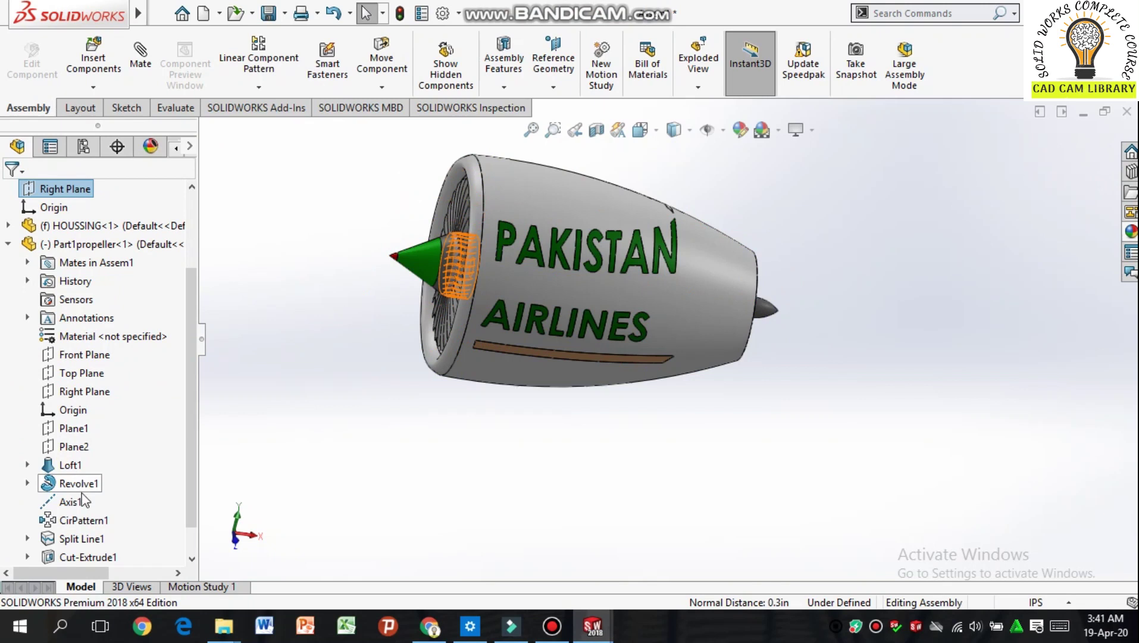
pyautogui.click(80, 373)
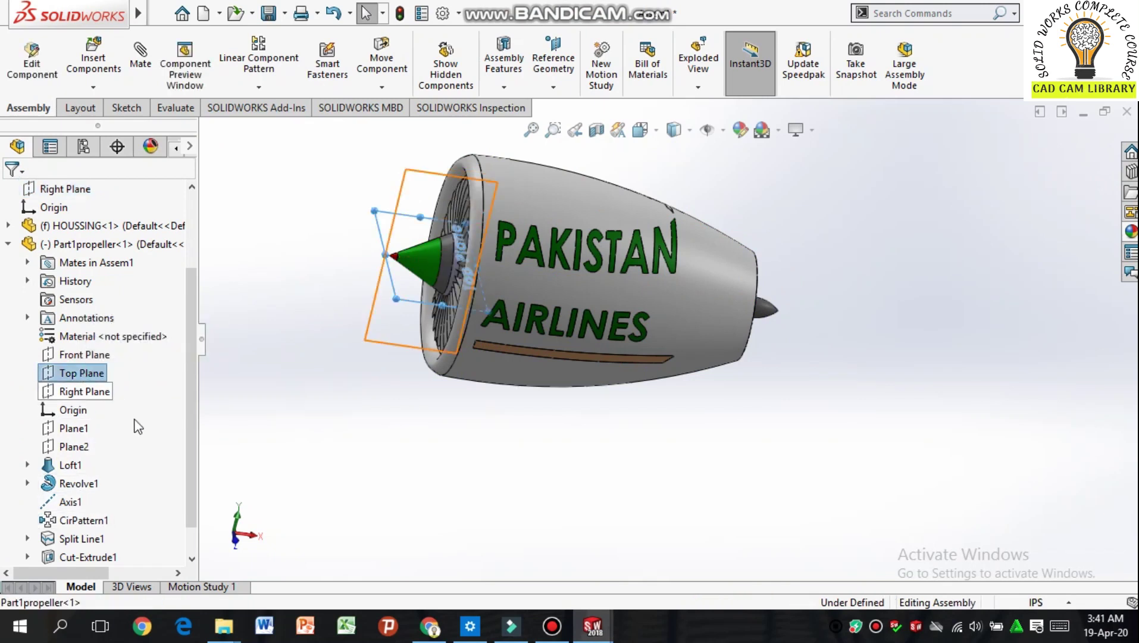
pyautogui.moveTo(188, 389); pyautogui.dragTo(189, 452)
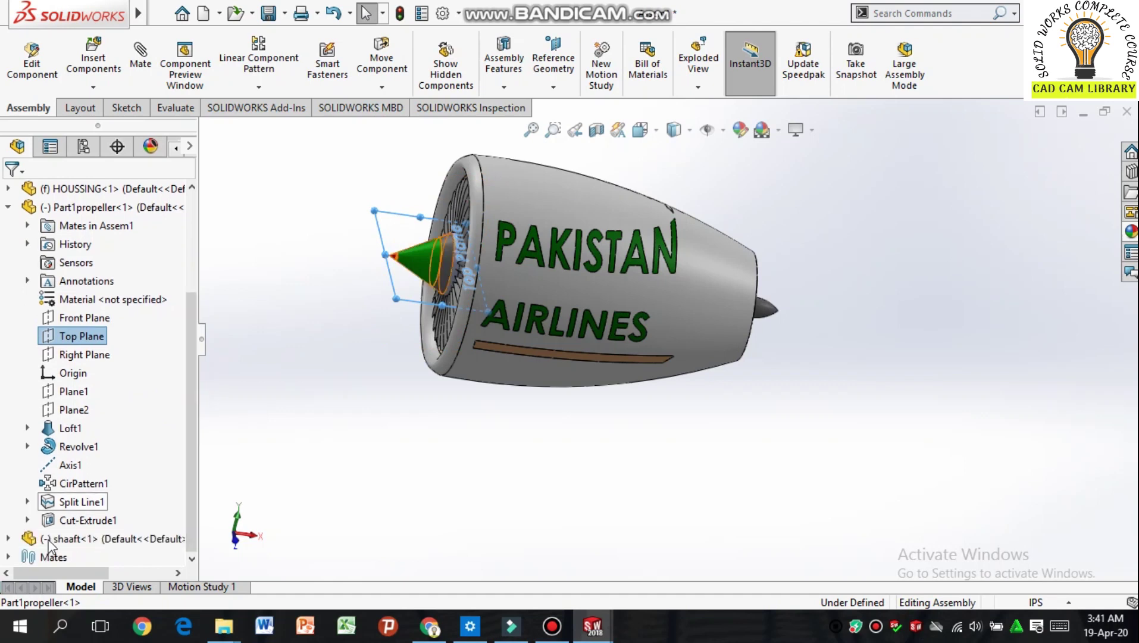
pyautogui.click(8, 538)
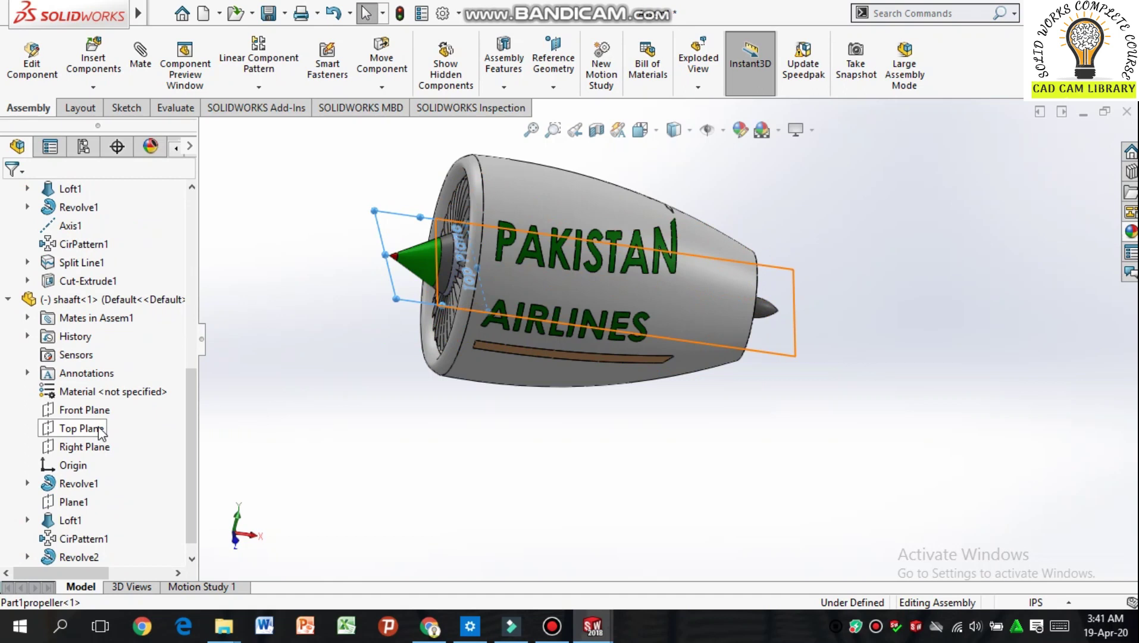
pyautogui.click(98, 429)
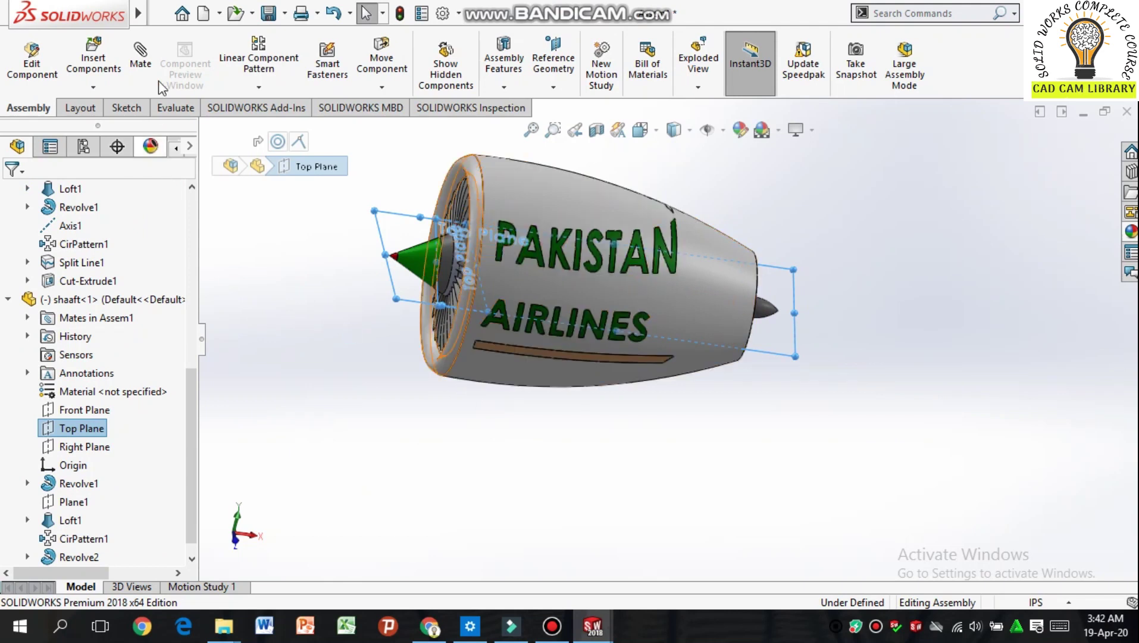
pyautogui.click(141, 60)
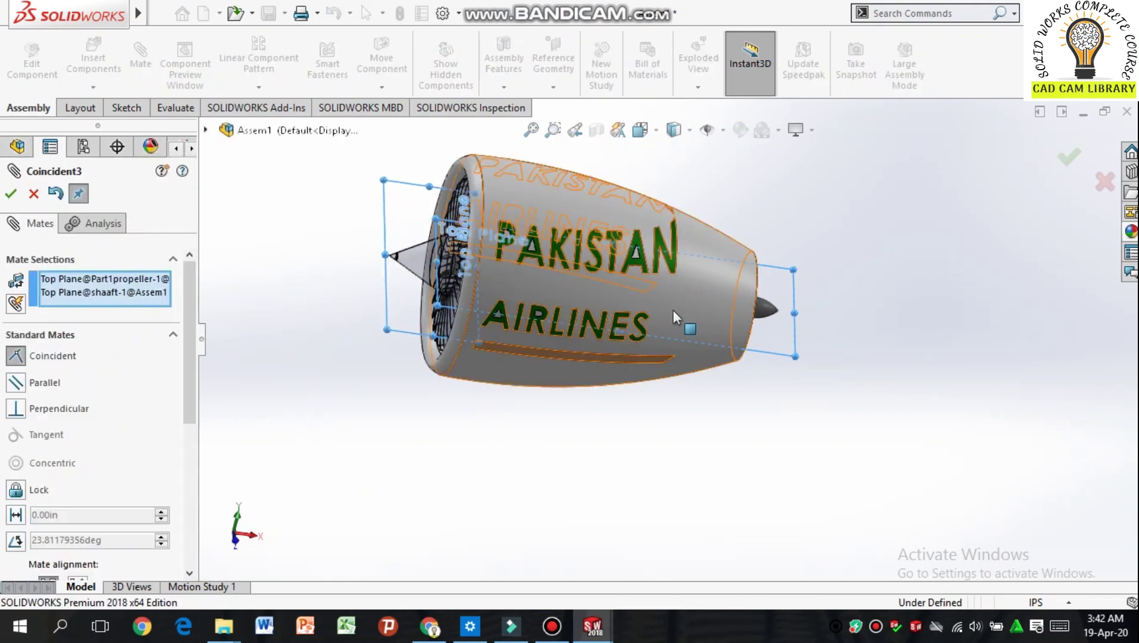
pyautogui.moveTo(902, 361)
pyautogui.mouseDown(button='middle')
pyautogui.moveTo(888, 394)
pyautogui.moveTo(803, 358)
pyautogui.moveTo(831, 361)
pyautogui.moveTo(935, 307)
pyautogui.moveTo(936, 274)
pyautogui.moveTo(895, 260)
pyautogui.moveTo(895, 358)
pyautogui.mouseUp(button='middle')
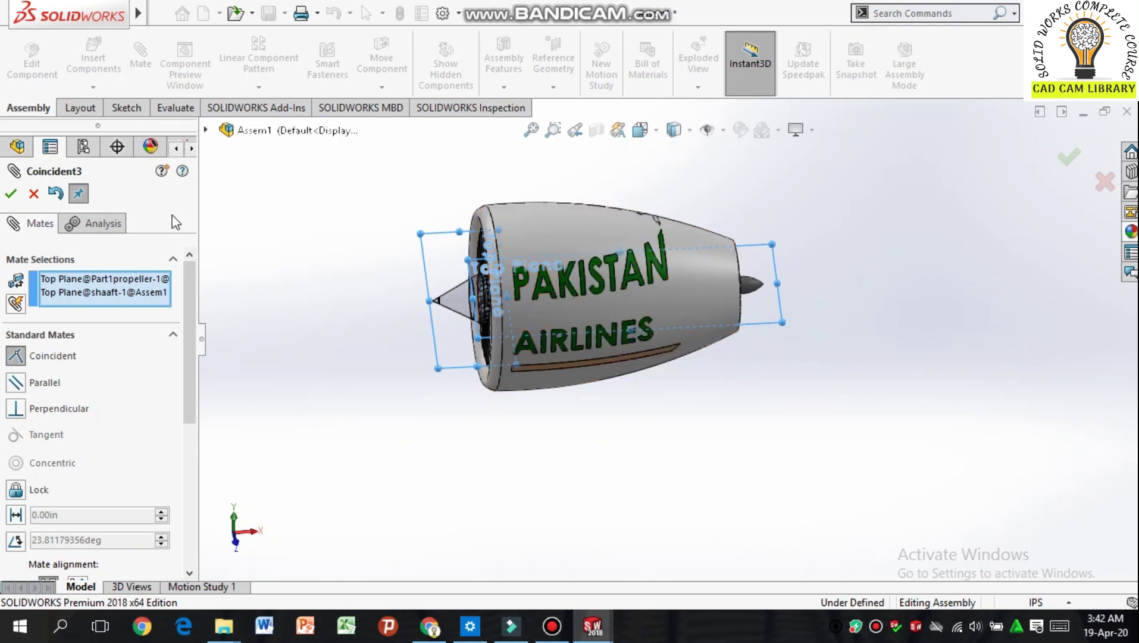
pyautogui.click(10, 194)
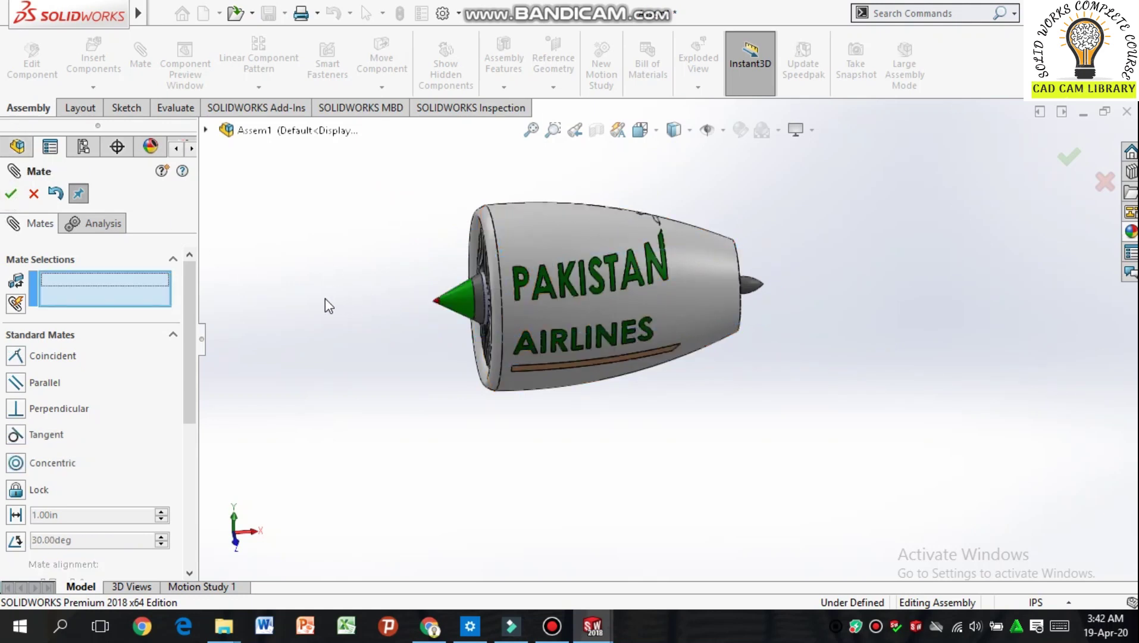
pyautogui.click(13, 196)
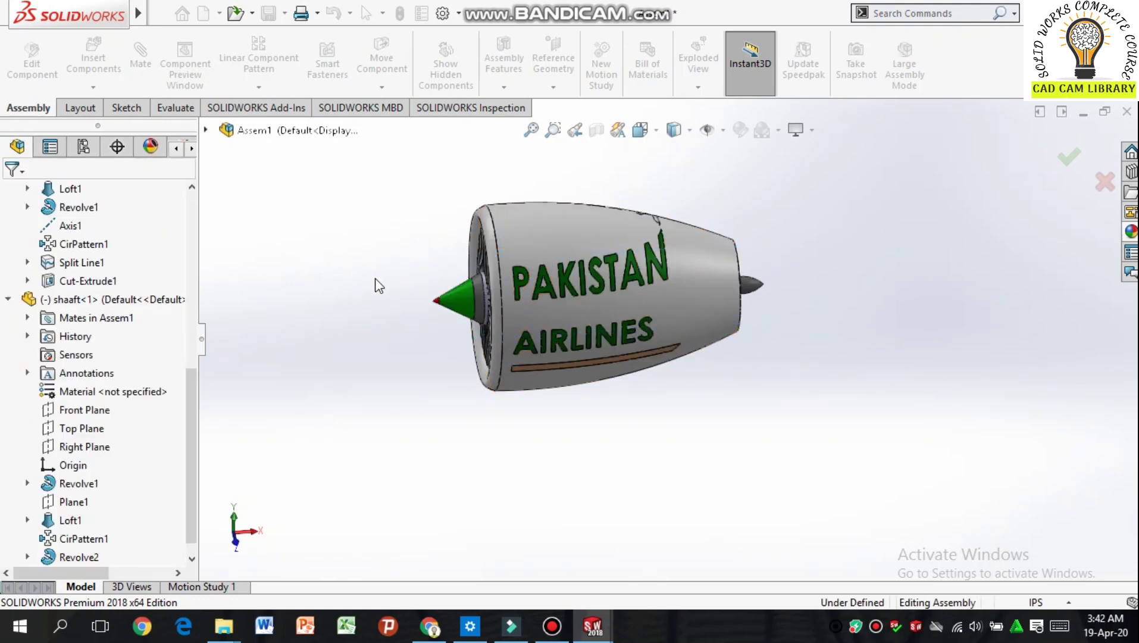
# Step: Make the housing transparent so the propeller and shaft inside can be inspected
pyautogui.click(591, 249)
pyautogui.rightClick(592, 249)
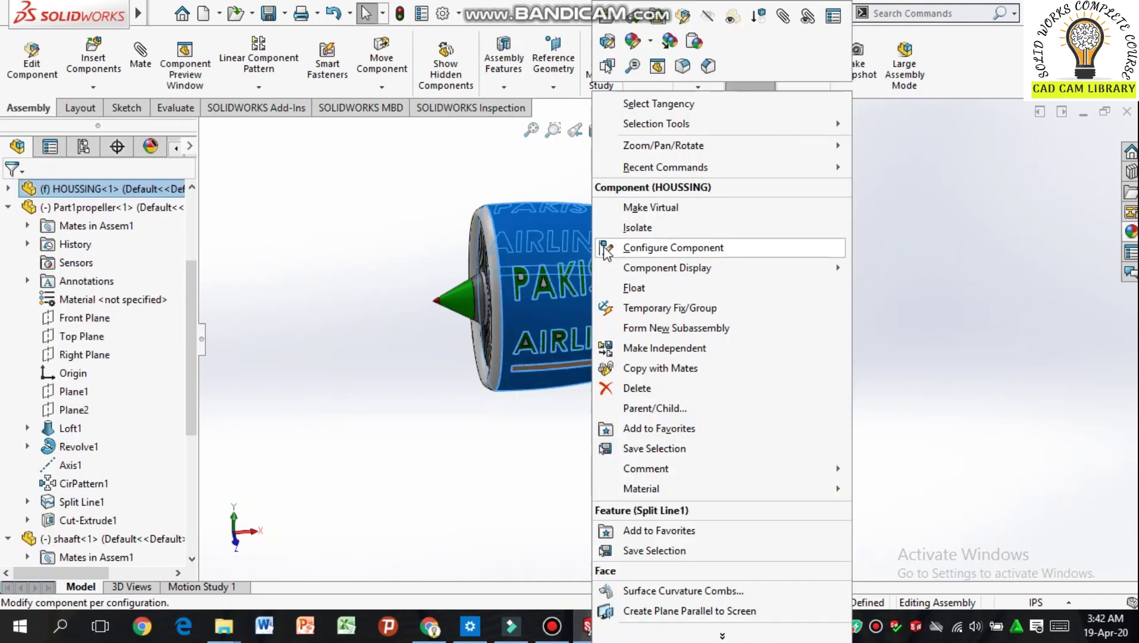
pyautogui.click(734, 20)
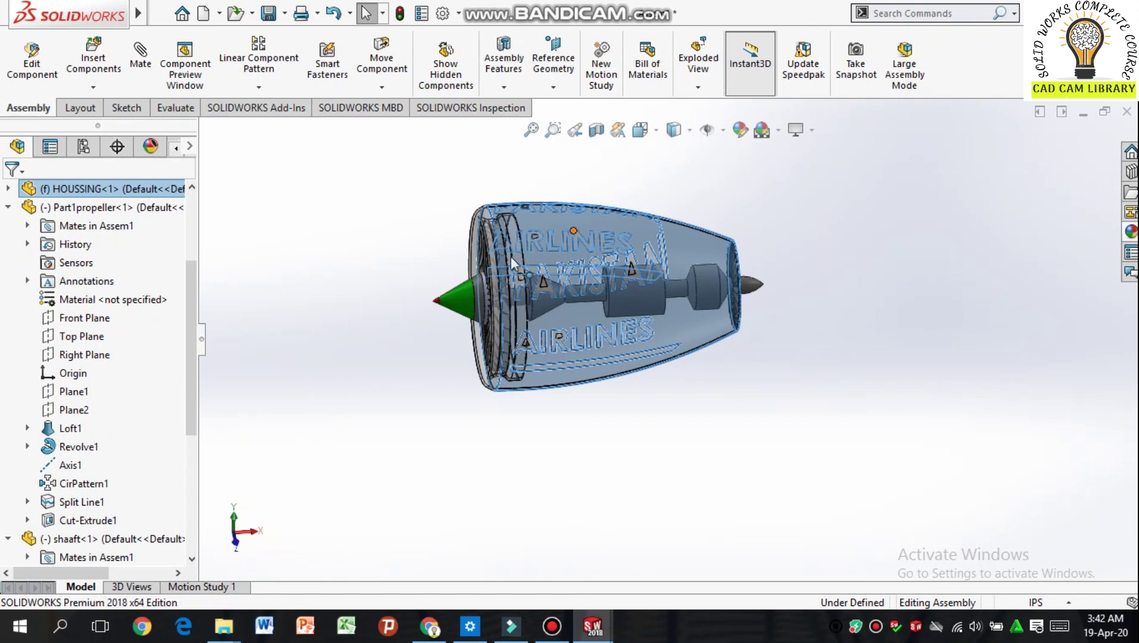
pyautogui.moveTo(408, 276); pyautogui.dragTo(449, 298, button='middle')
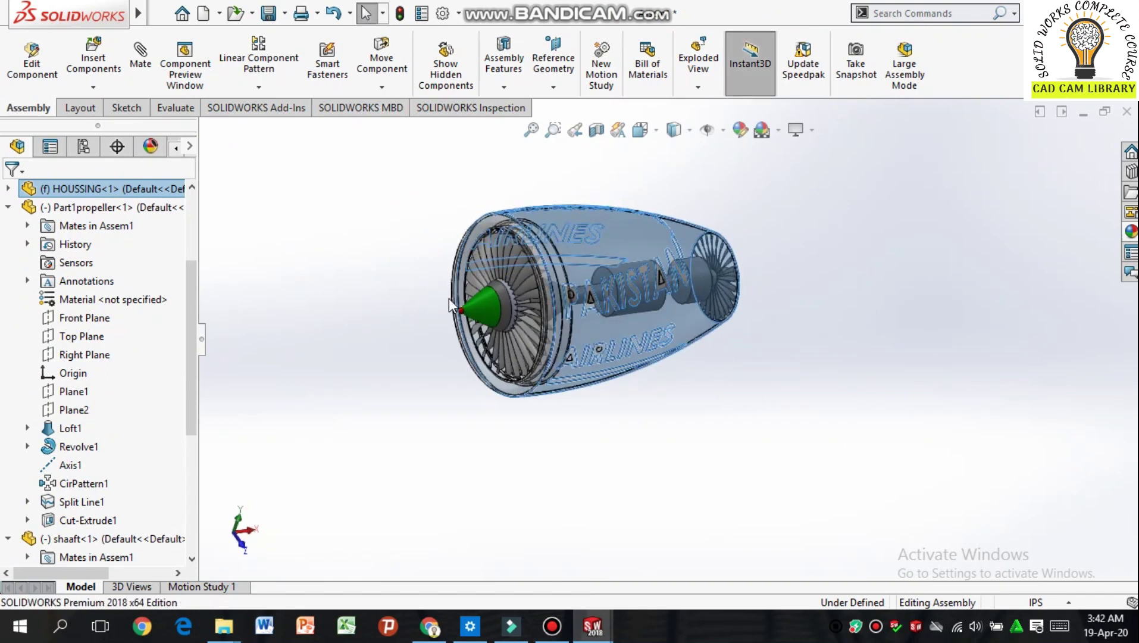
# Step: Try turning the propeller inside the housing to check its movement with the shaft
pyautogui.click(509, 264)
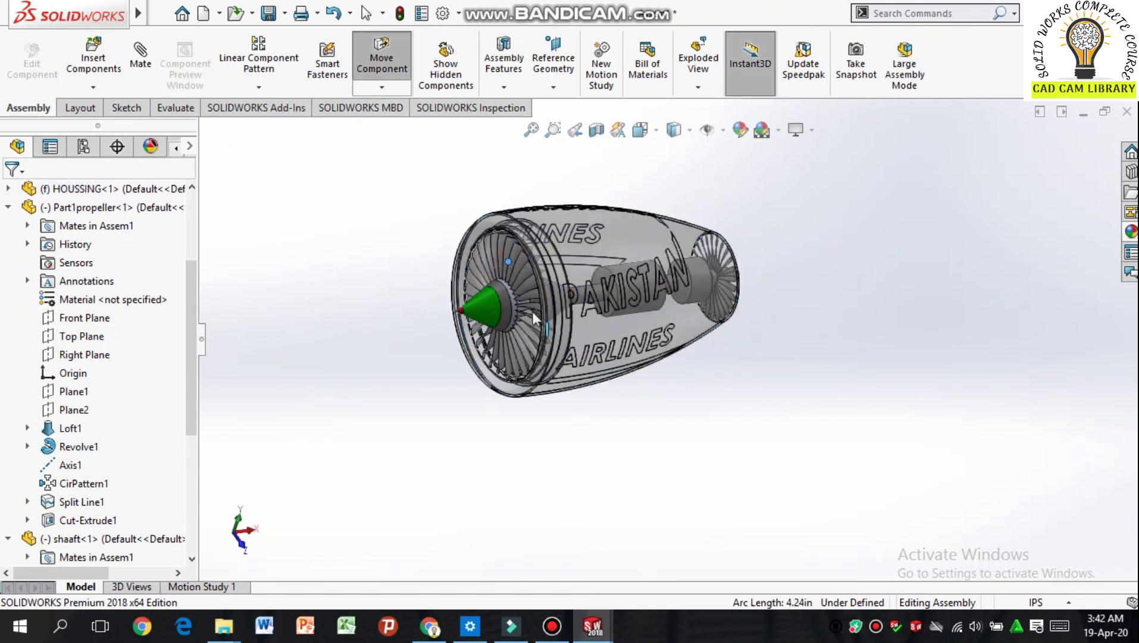
pyautogui.click(499, 253)
pyautogui.moveTo(498, 249); pyautogui.dragTo(474, 334)
pyautogui.click(310, 337)
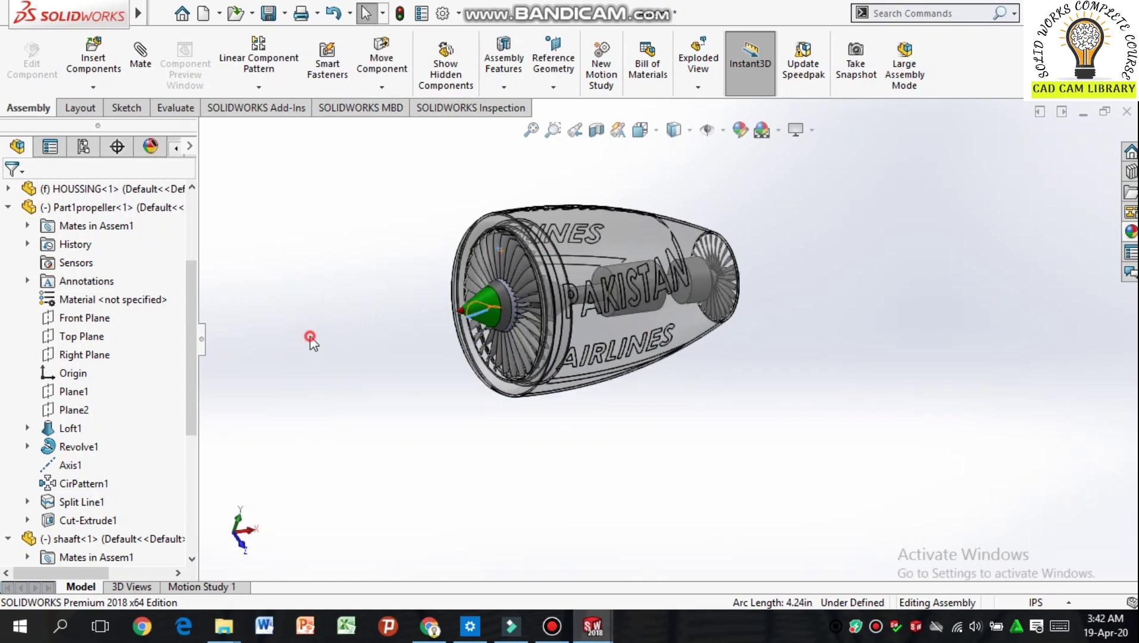
# Step: Turn off the housing's transparency to make it opaque again
pyautogui.click(639, 257)
pyautogui.rightClick(698, 211)
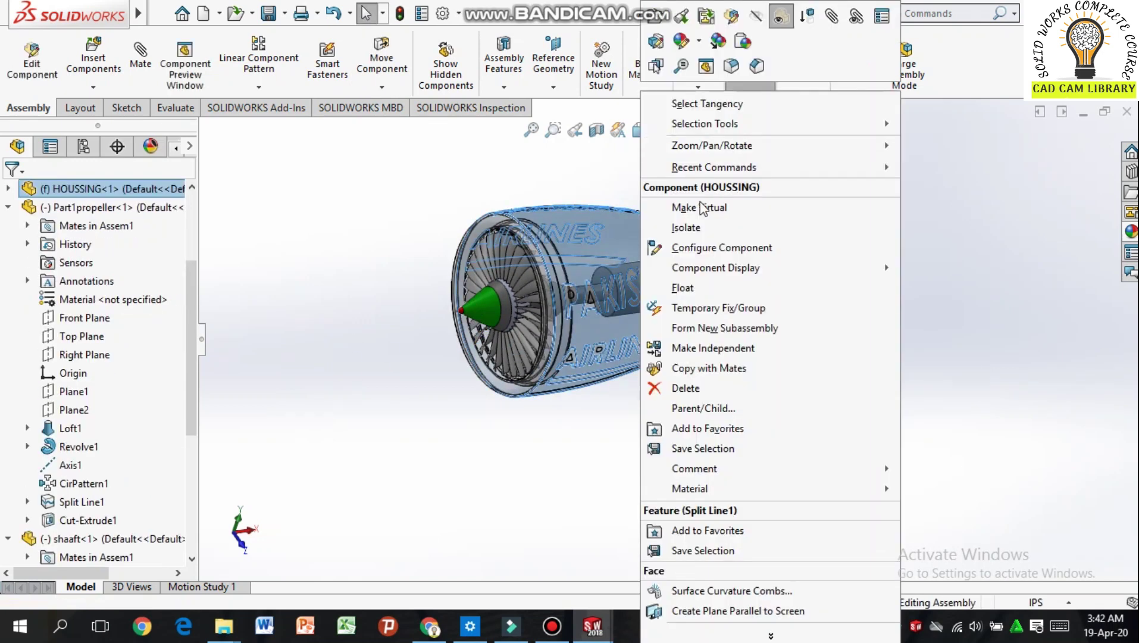
pyautogui.click(791, 16)
pyautogui.click(880, 292)
pyautogui.moveTo(893, 297); pyautogui.dragTo(906, 326, button='middle')
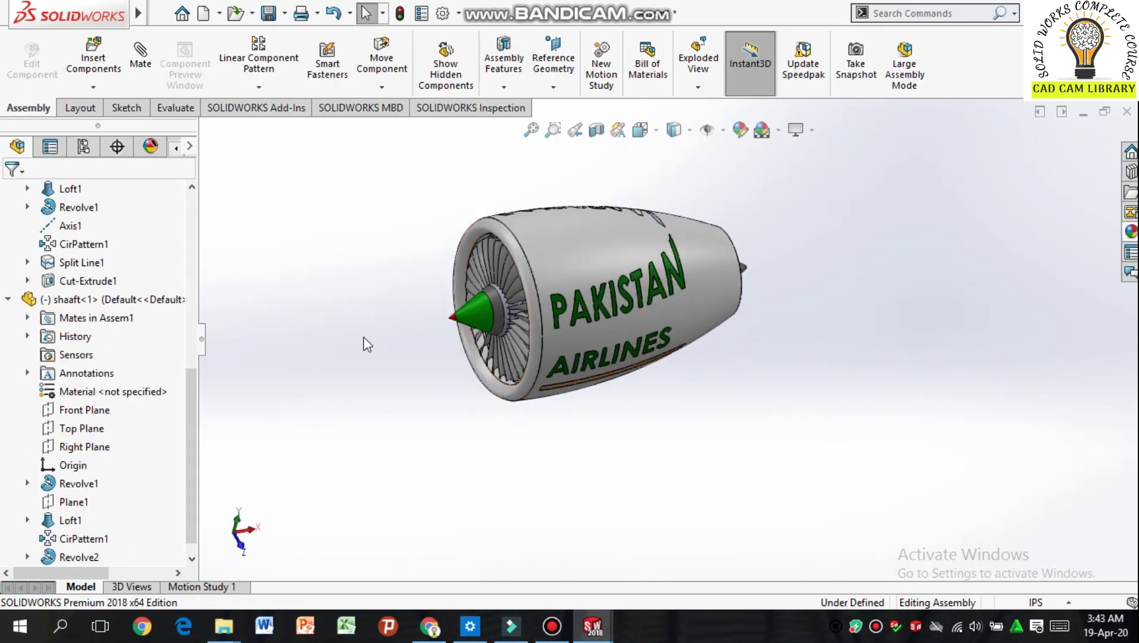
# Step: Rebuild and save the assembly as Assem1 in the jet engine 2 folder
pyautogui.click(269, 11)
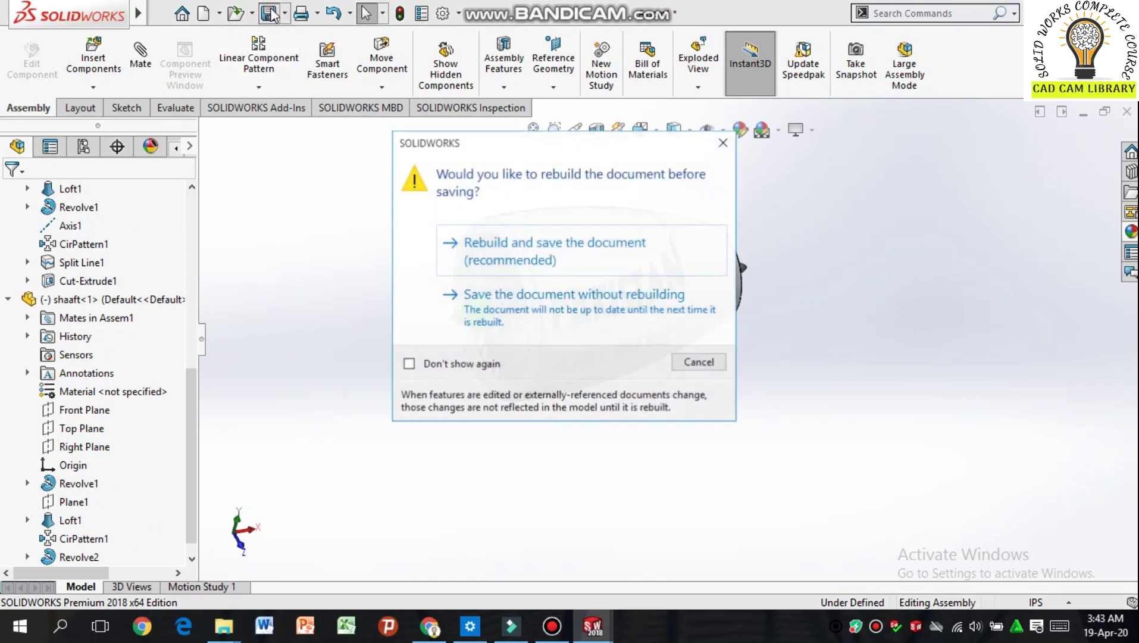
pyautogui.click(534, 263)
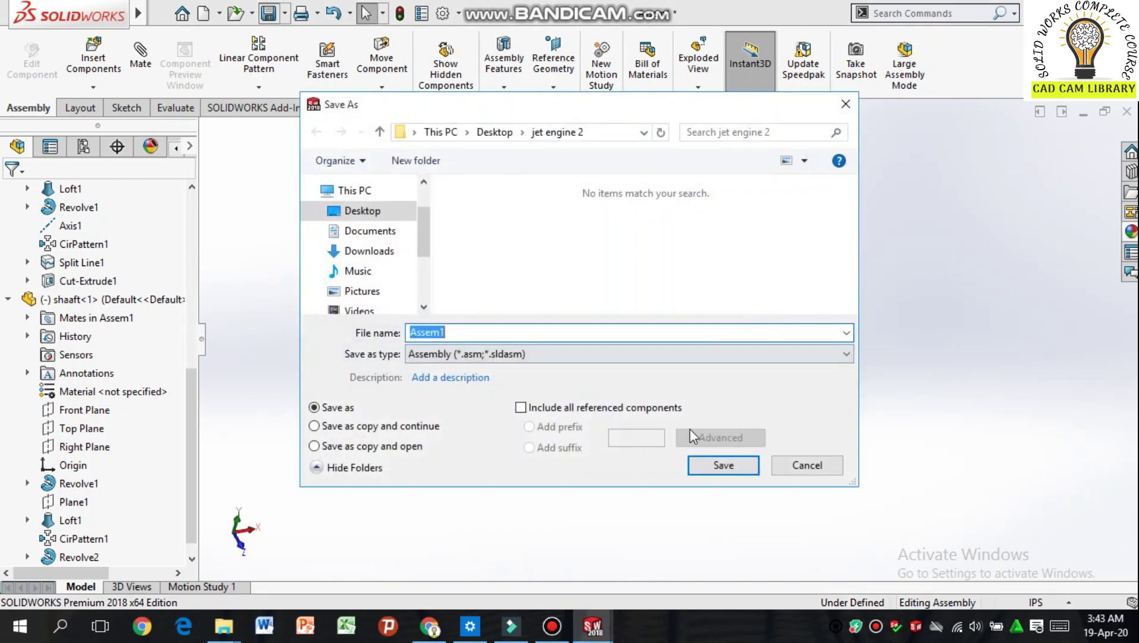
pyautogui.click(721, 465)
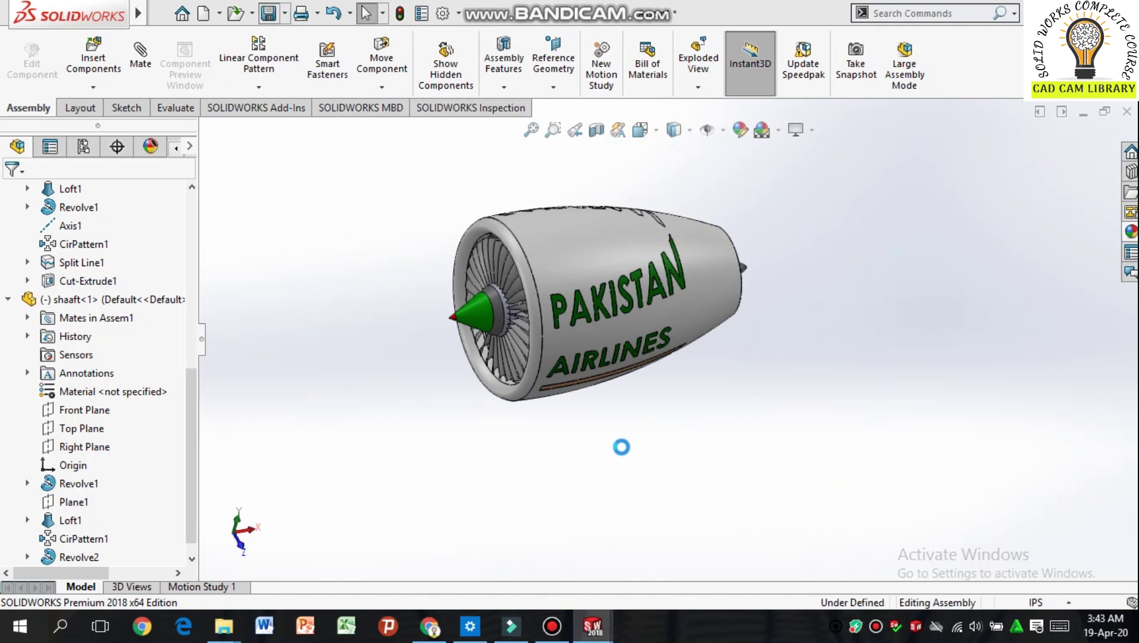
# Step: Open Motion Study 1 with its timeline expanded and confirm an animation rate of 25 frames per second
pyautogui.click(193, 588)
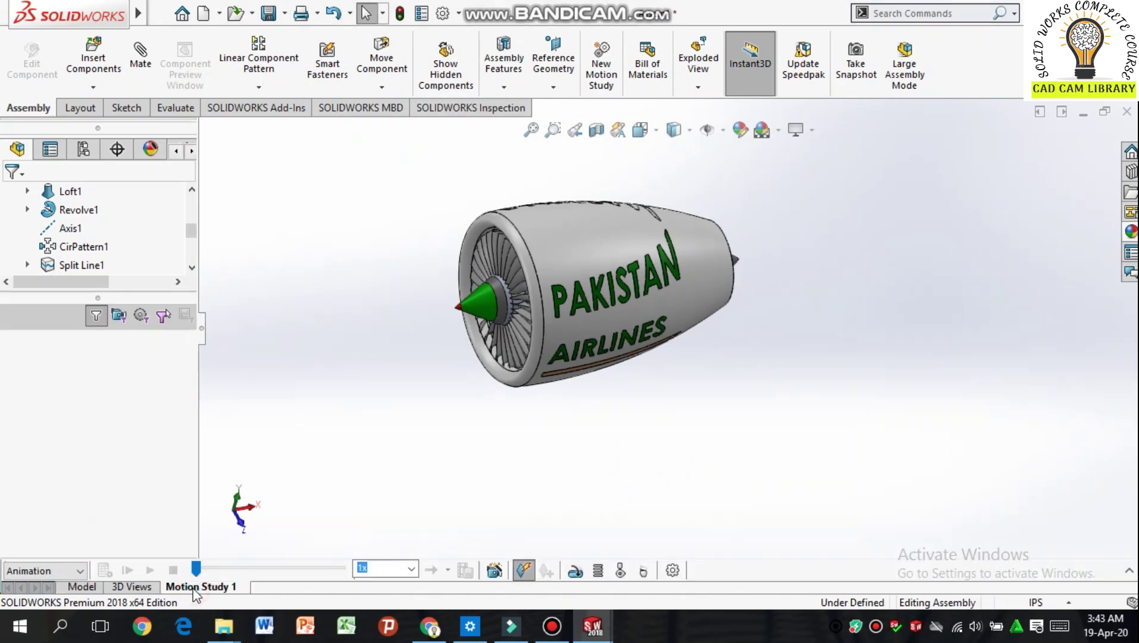
pyautogui.click(1125, 567)
pyautogui.click(315, 460)
pyautogui.click(671, 357)
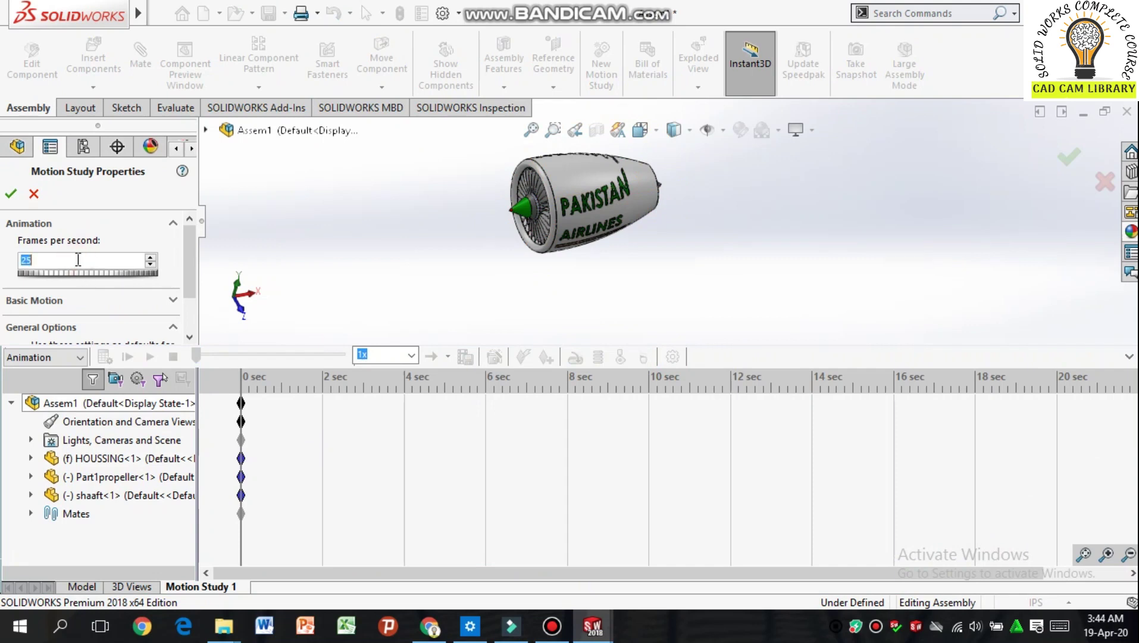
pyautogui.click(12, 193)
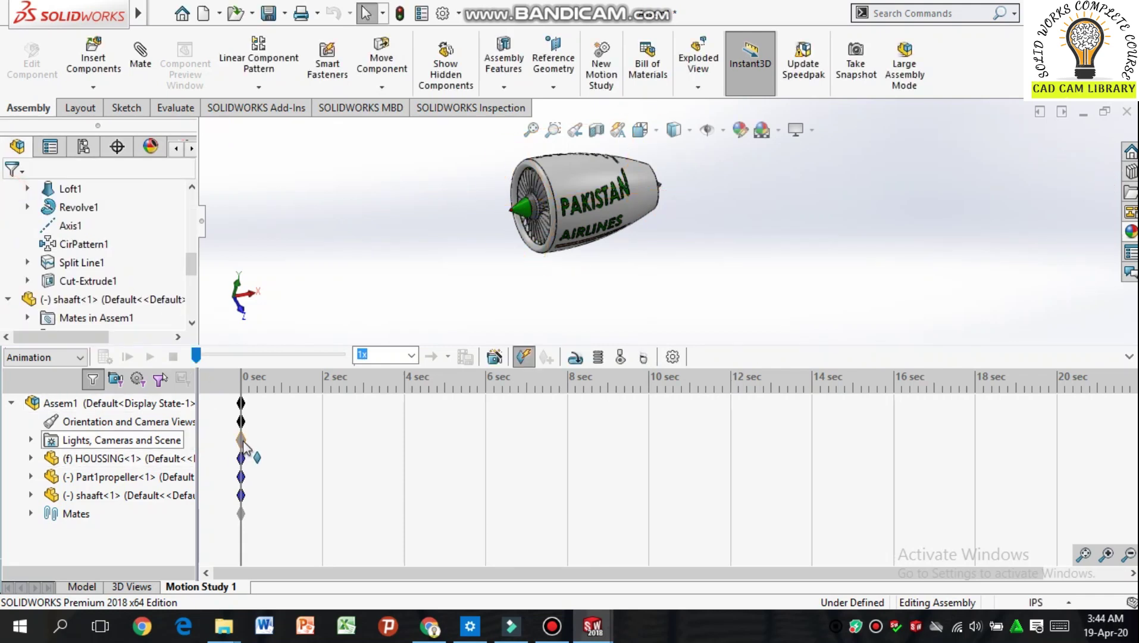
# Step: Place the motion study's time bar at about 16 seconds
pyautogui.click(866, 457)
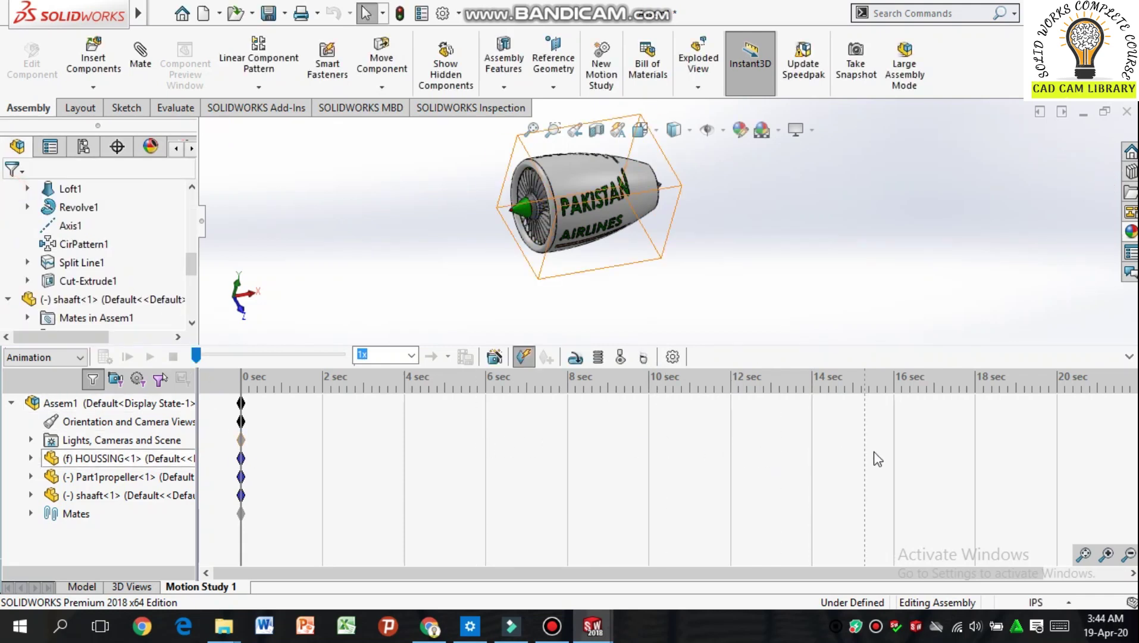
pyautogui.click(889, 458)
pyautogui.press('Escape')
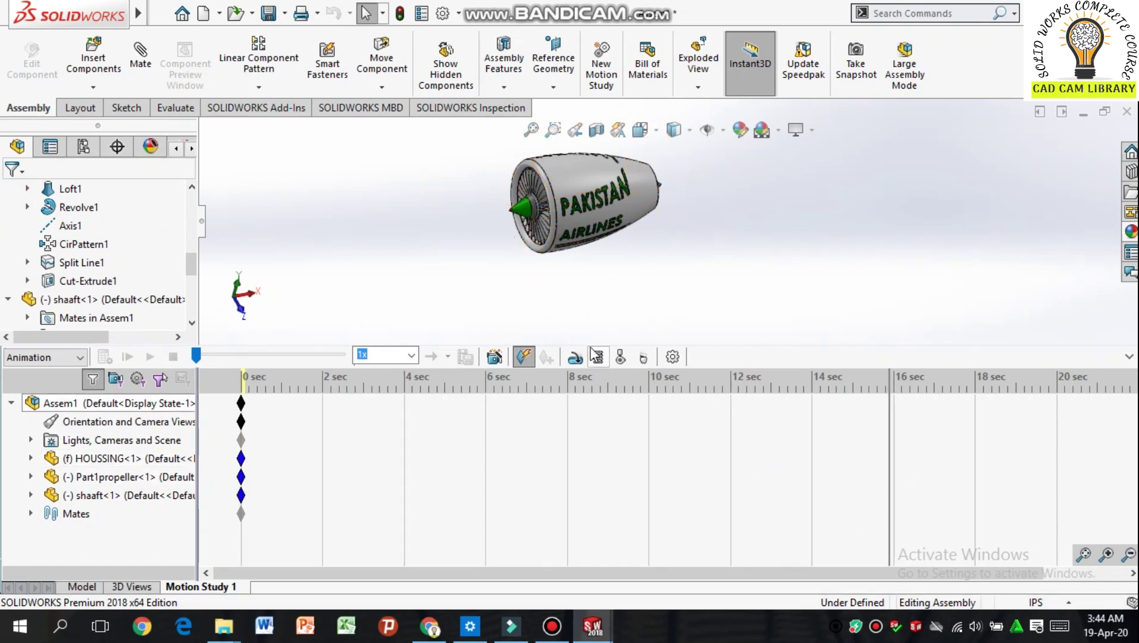
# Step: Add a rotary motor on the propeller's hub face between the blades, running at a constant speed of 70 RPM
pyautogui.click(575, 358)
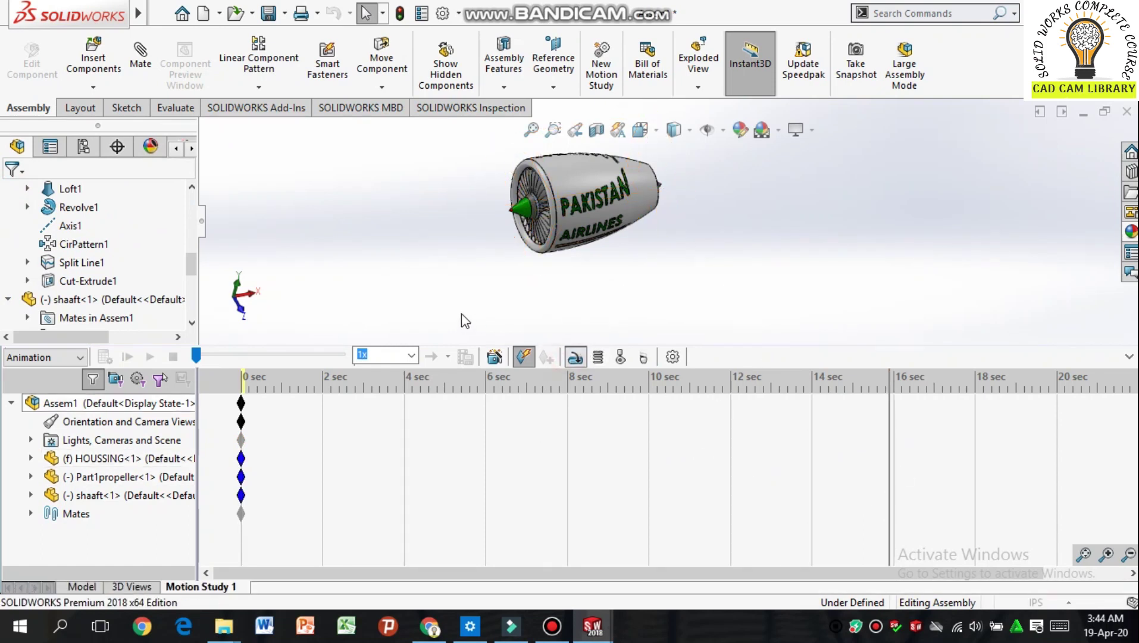
pyautogui.scroll(-10, 554, 189)
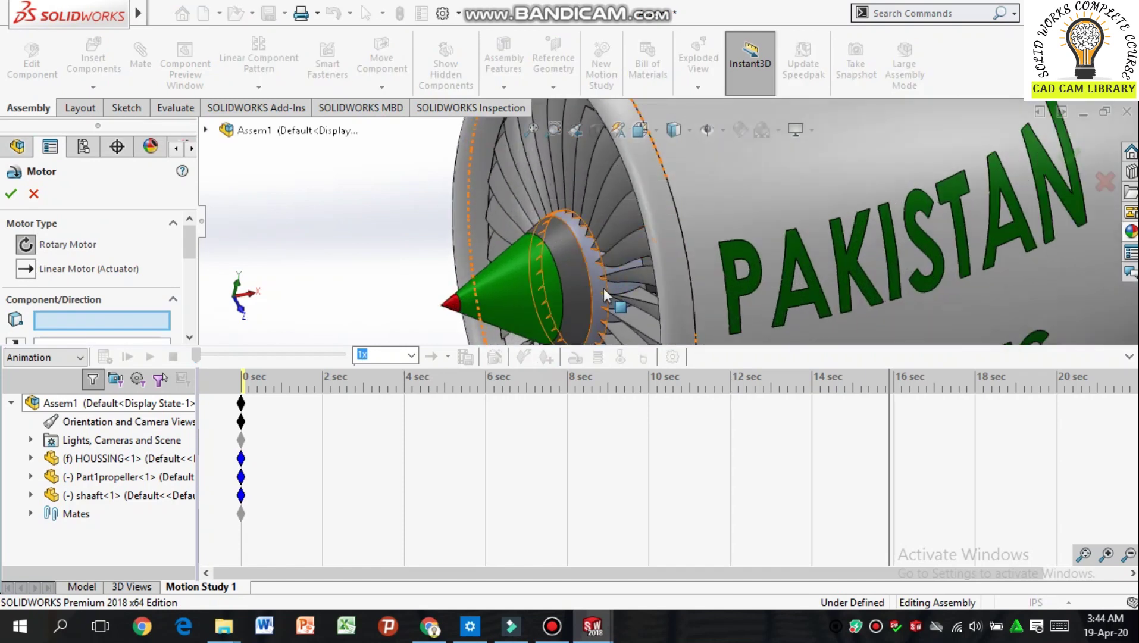
pyautogui.scroll(-3, 615, 289)
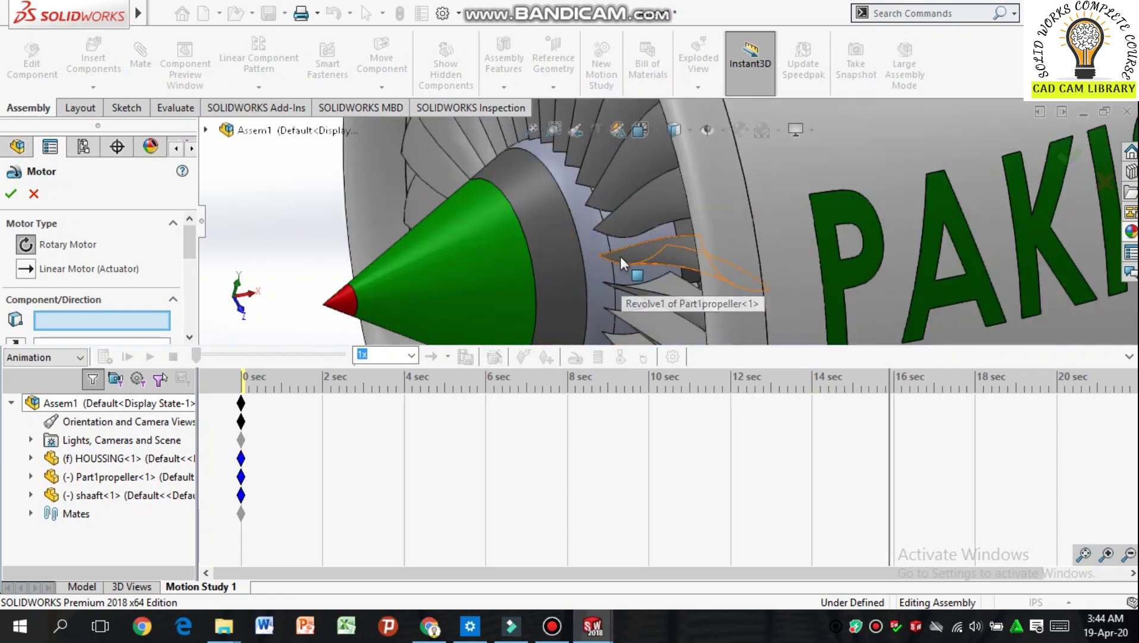
pyautogui.click(625, 282)
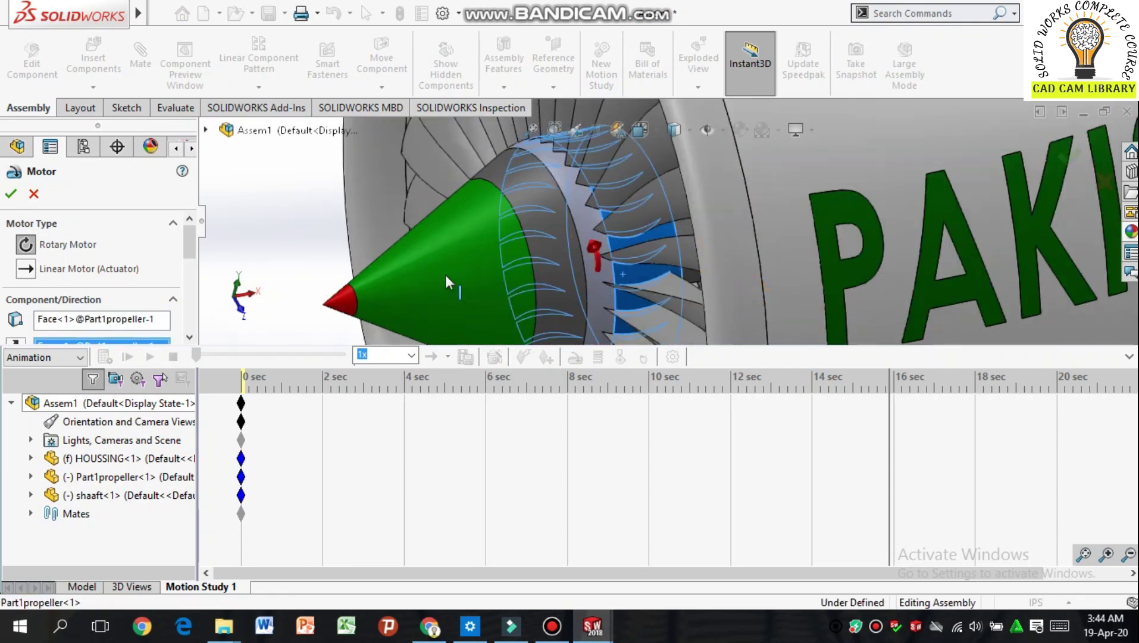
pyautogui.moveTo(189, 236); pyautogui.dragTo(192, 252)
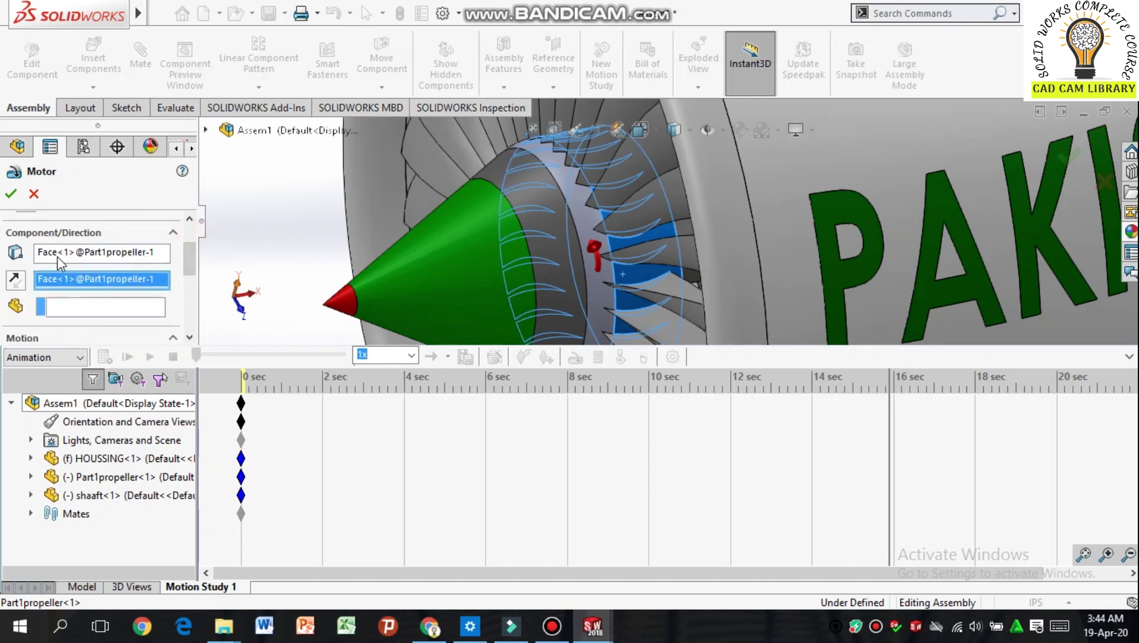
pyautogui.moveTo(191, 262); pyautogui.dragTo(192, 283)
pyautogui.click(112, 295)
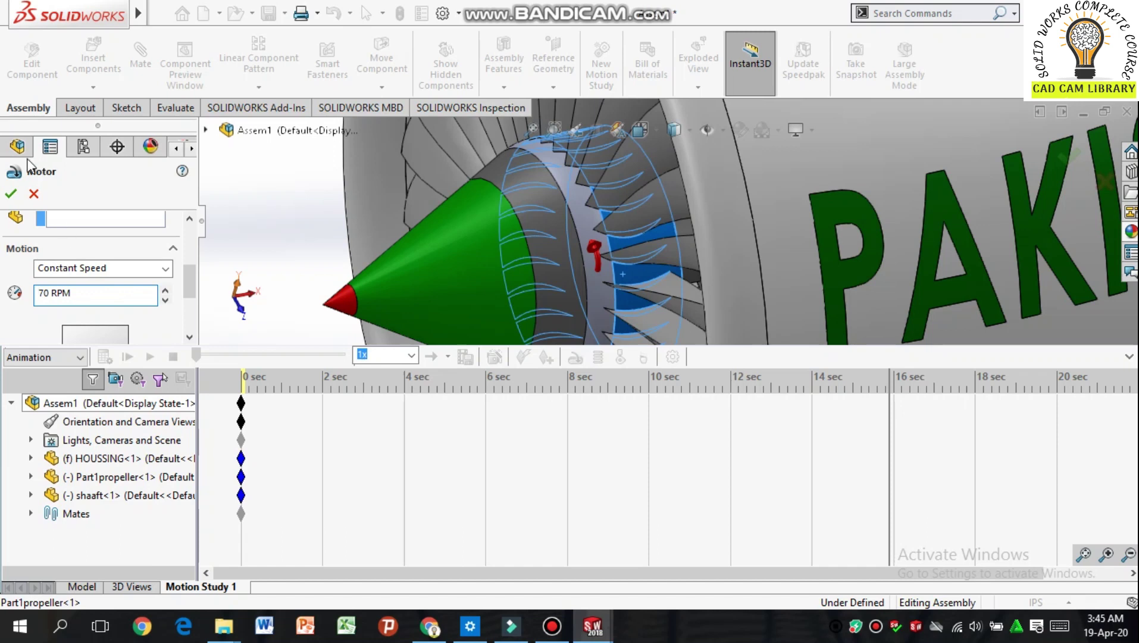
pyautogui.click(10, 196)
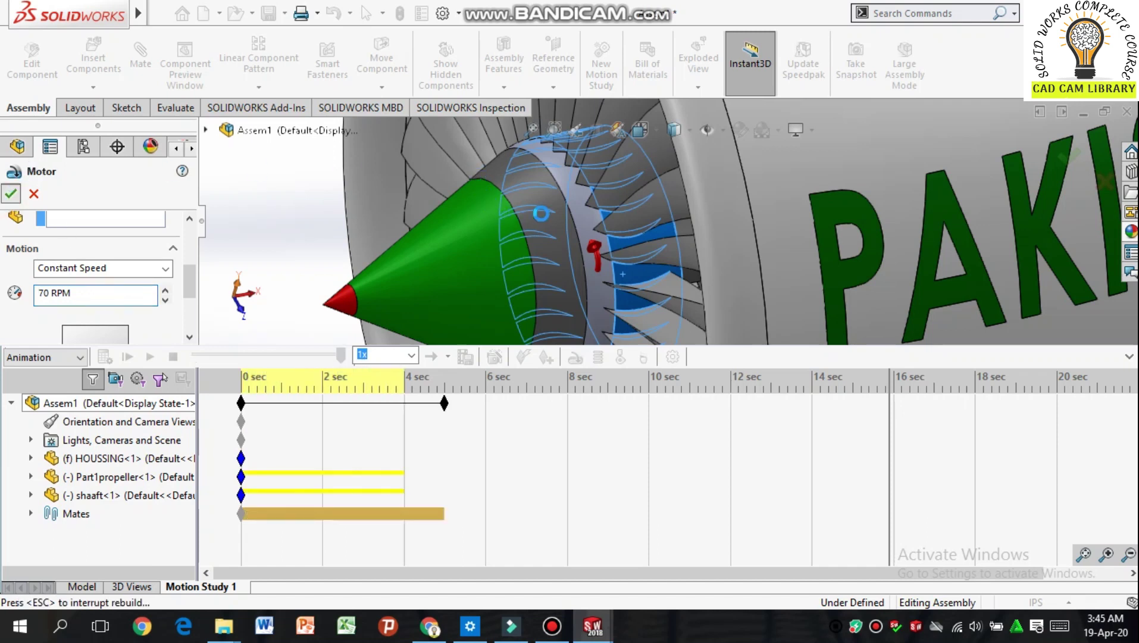
# Step: Play the motion study twice from the start and watch the propeller rotate inside the housing
pyautogui.scroll(5, 704, 224)
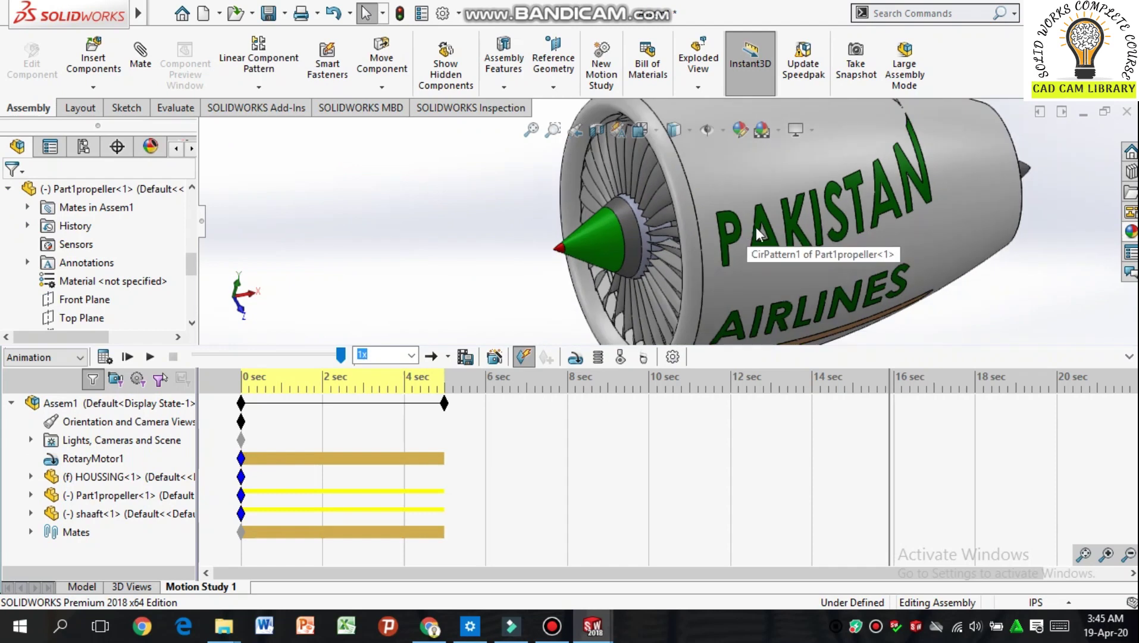
pyautogui.scroll(3, 769, 229)
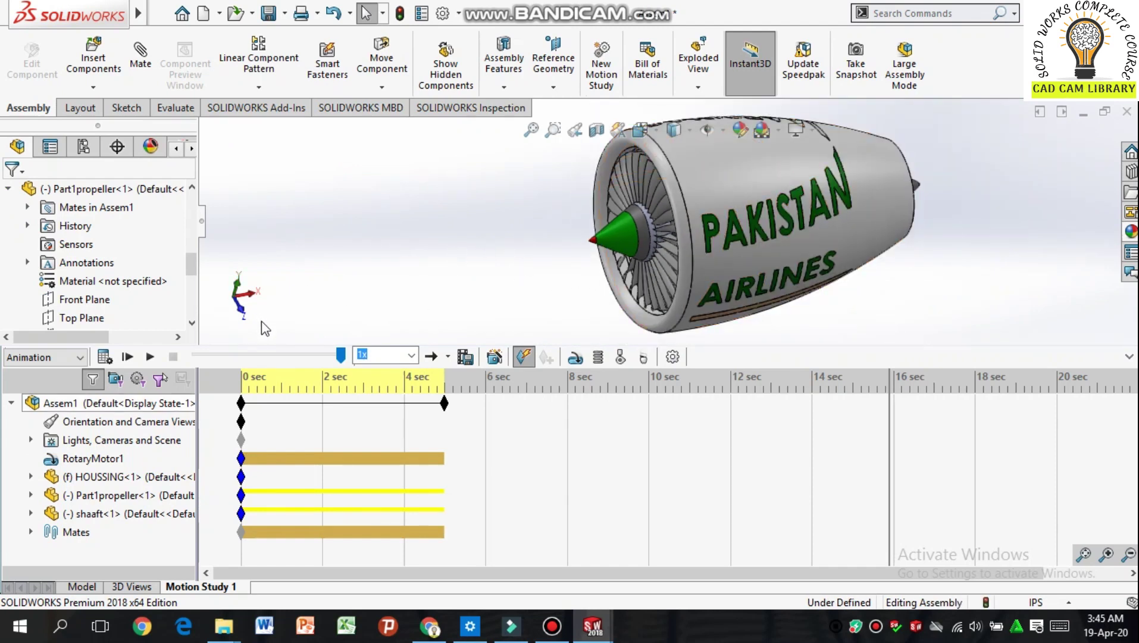
pyautogui.click(151, 357)
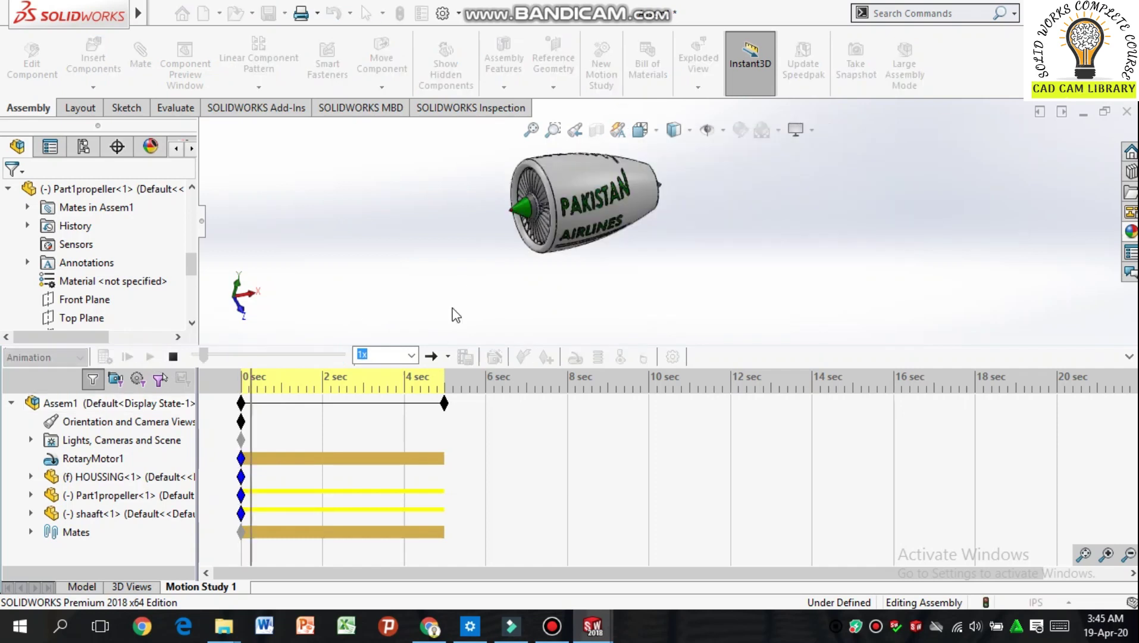
pyautogui.scroll(-2, 562, 191)
pyautogui.scroll(-3, 575, 202)
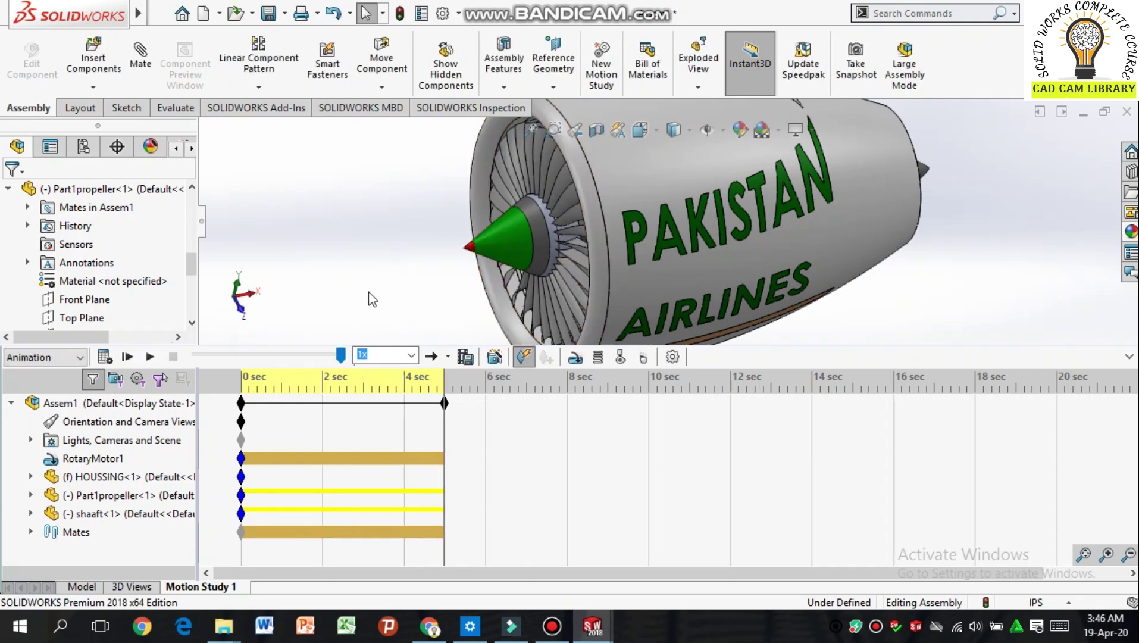
pyautogui.click(150, 357)
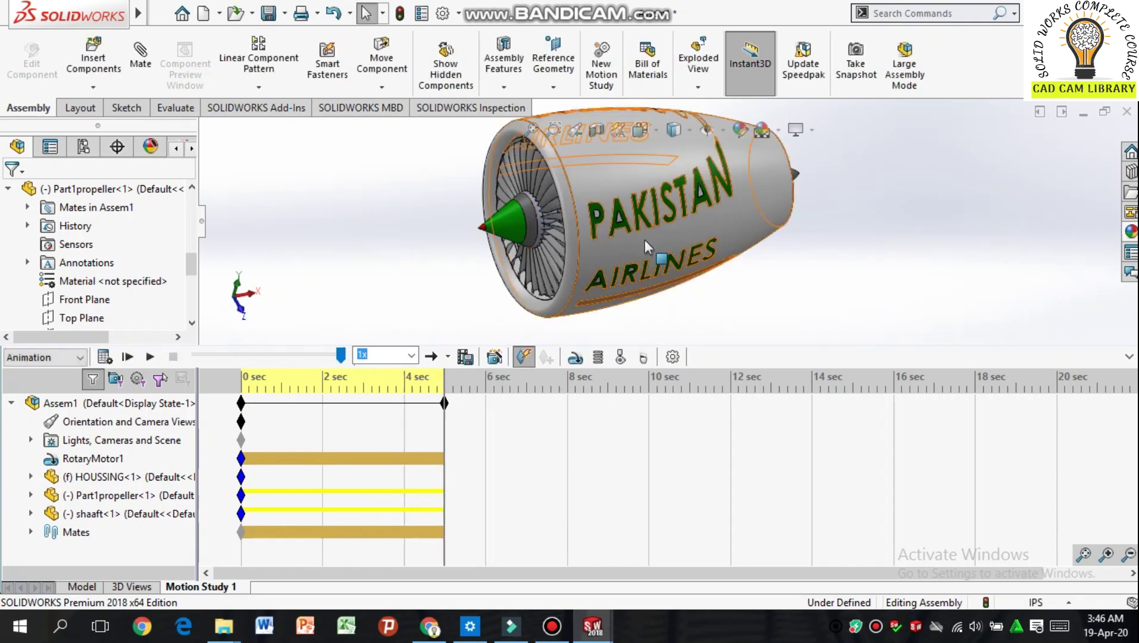
pyautogui.click(857, 263)
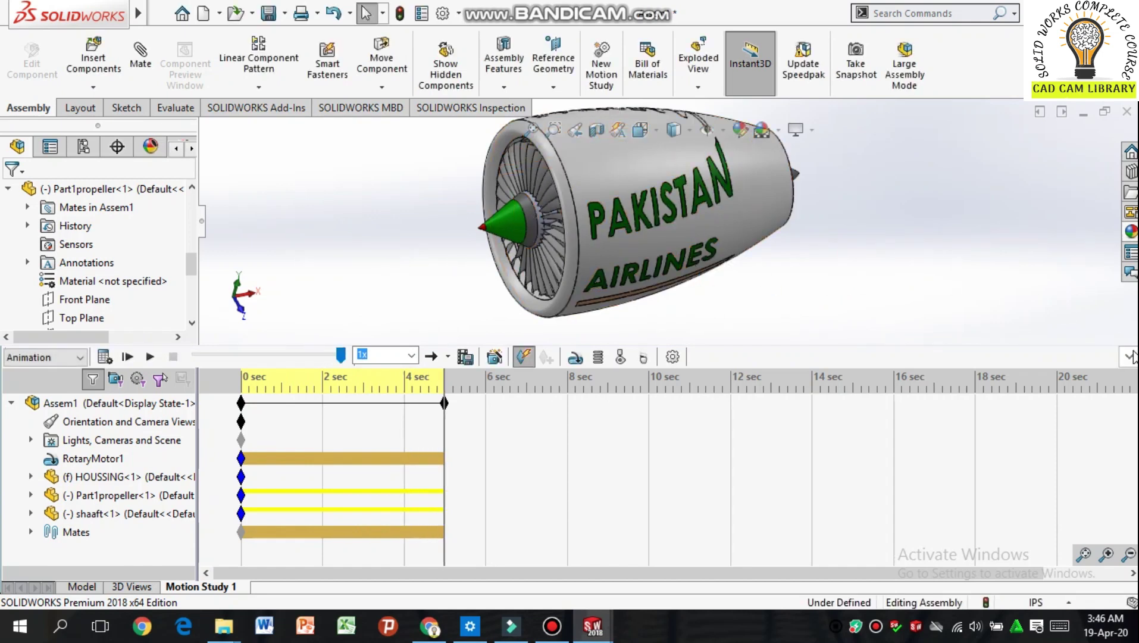